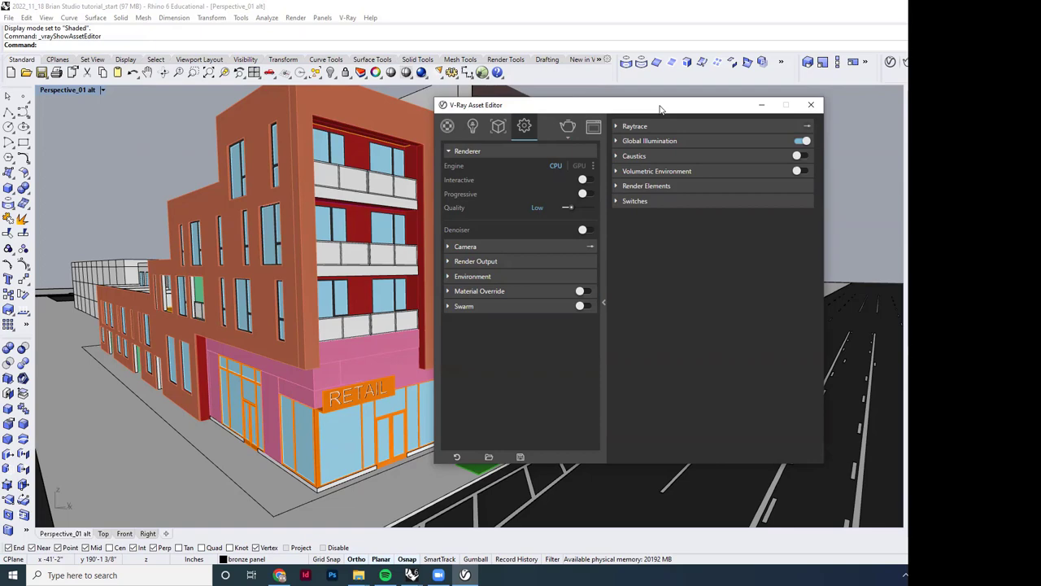
Step: Reposition and slightly enlarge the V-Ray Asset Editor, then close it to reveal the building
{"action": "left_click_drag", "start_coordinate": [661, 108], "coordinate": [644, 139]}
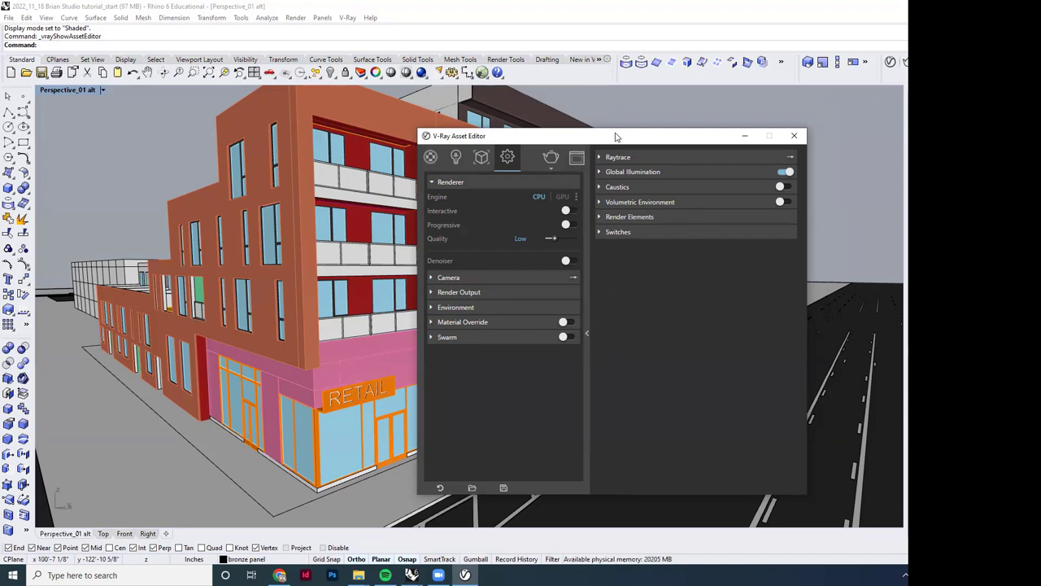
{"action": "left_click_drag", "start_coordinate": [615, 137], "coordinate": [564, 123]}
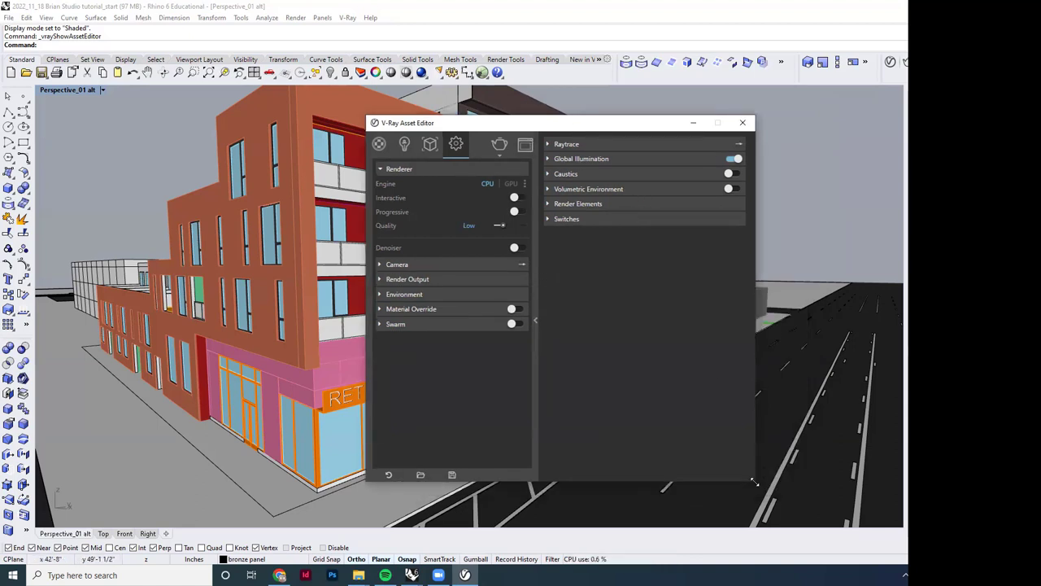
{"action": "left_click_drag", "start_coordinate": [754, 481], "coordinate": [755, 497]}
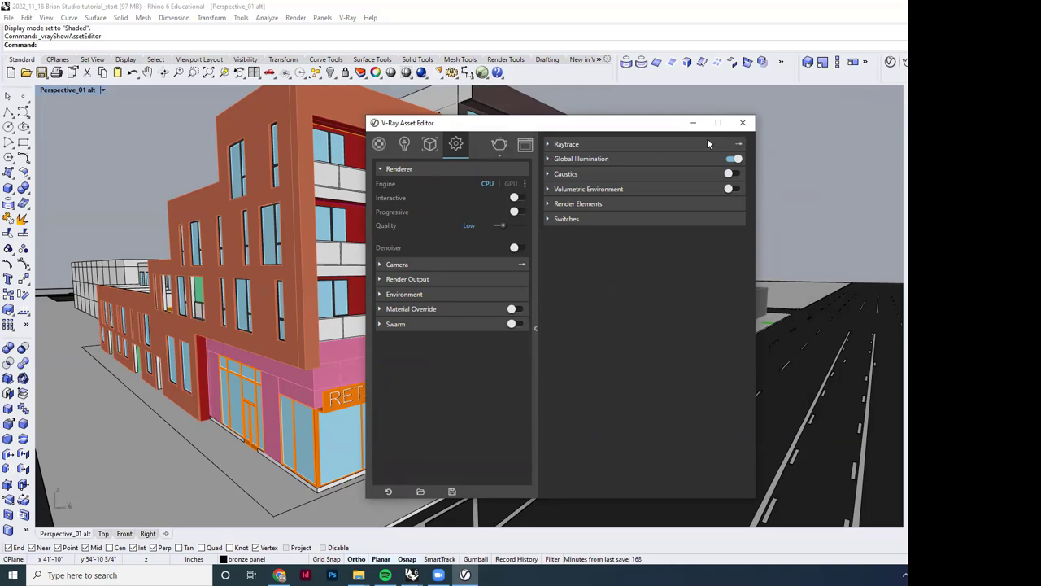
{"action": "left_click", "coordinate": [743, 122]}
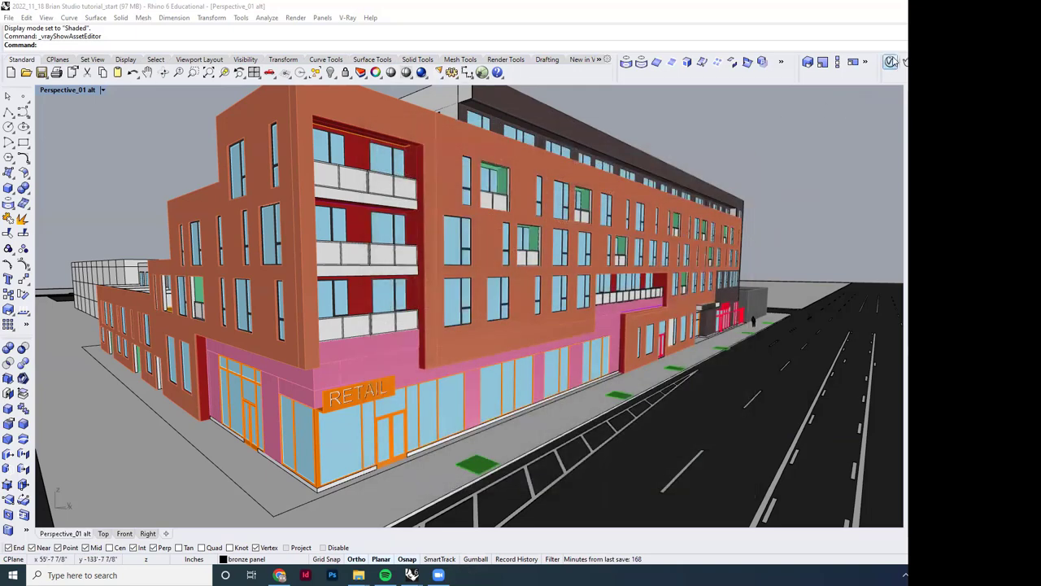
Step: Reopen the V-Ray Asset Editor on its render settings and shift it slightly left
{"action": "left_click", "coordinate": [891, 64]}
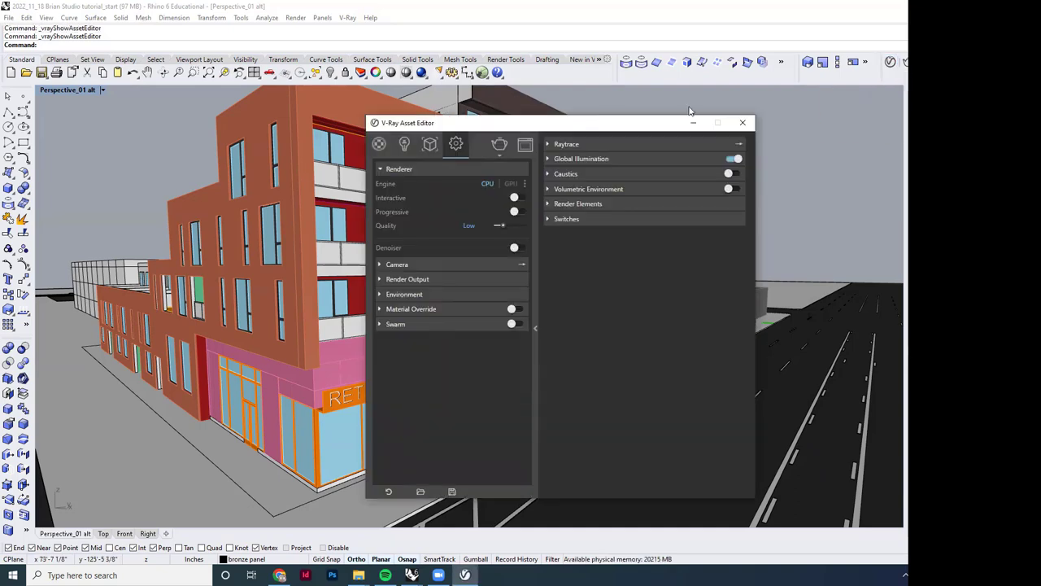
{"action": "left_click_drag", "start_coordinate": [541, 128], "coordinate": [525, 123]}
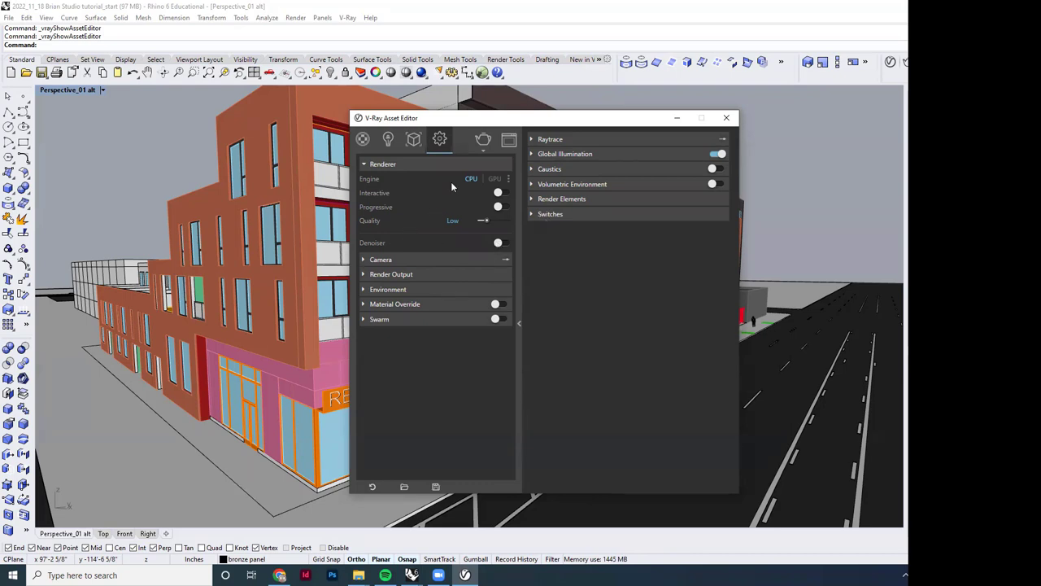
Step: Expand the Global Illumination and Caustics sections, leaving Camera and Raytrace collapsed
{"action": "left_click", "coordinate": [365, 259]}
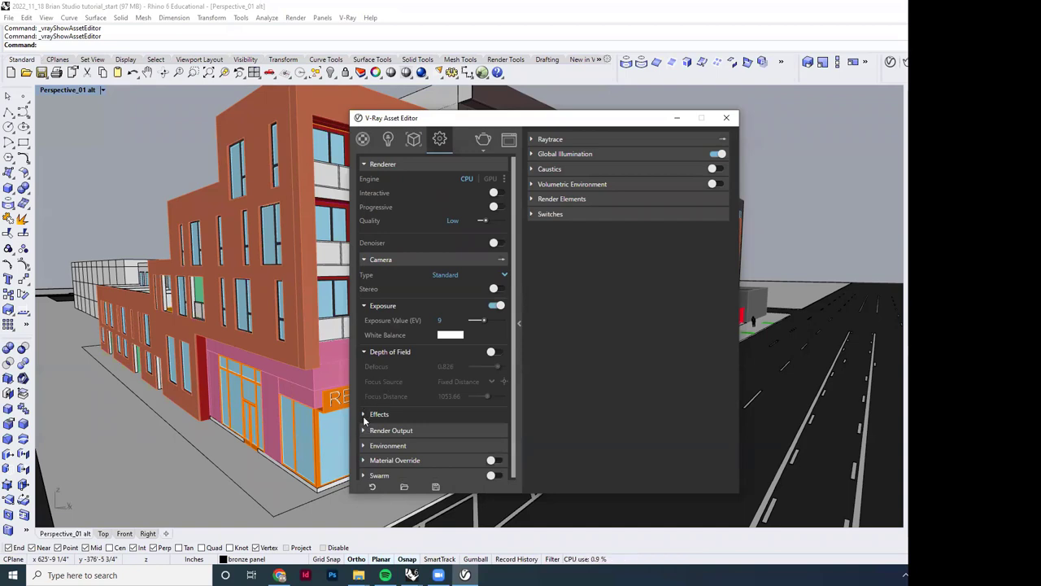
{"action": "left_click", "coordinate": [365, 260]}
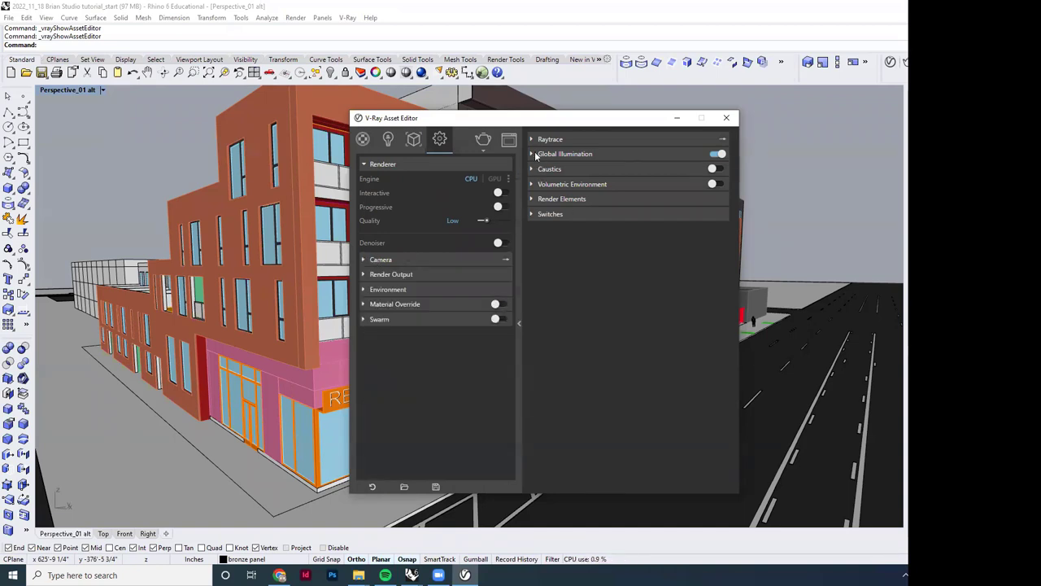
{"action": "left_click", "coordinate": [533, 153]}
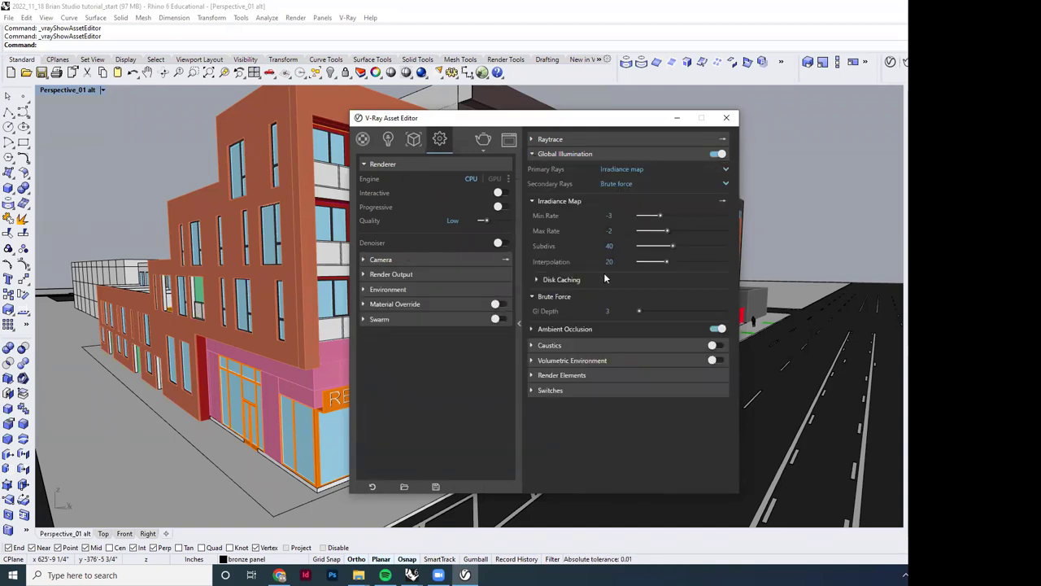
{"action": "left_click", "coordinate": [531, 345]}
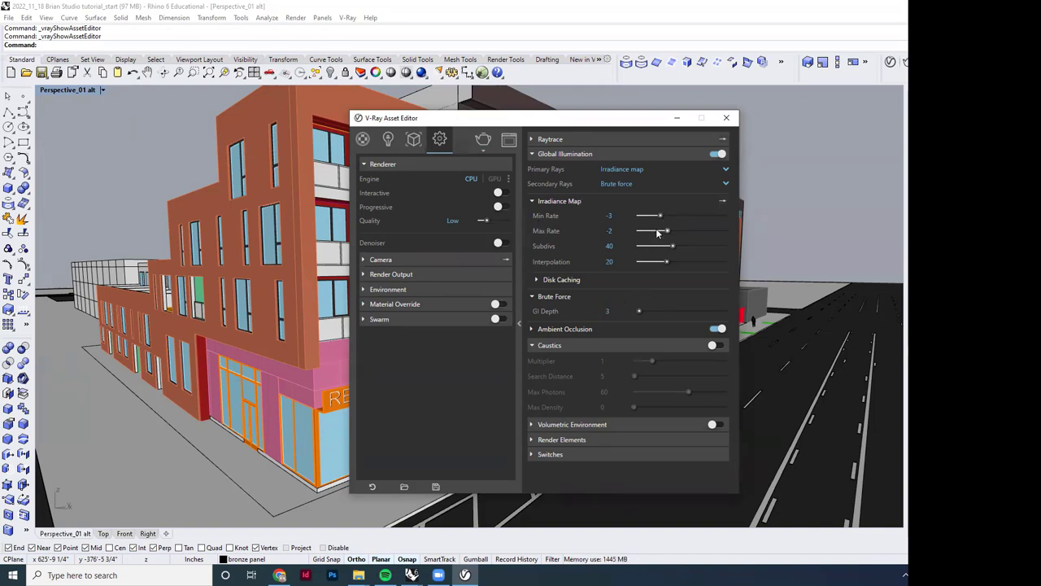
{"action": "left_click", "coordinate": [532, 139]}
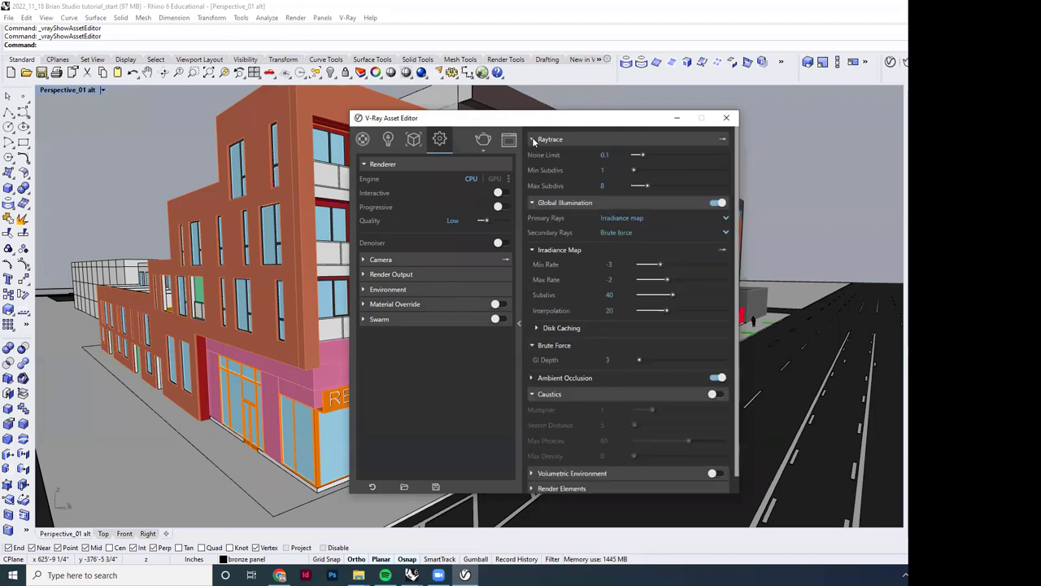
{"action": "left_click", "coordinate": [534, 139]}
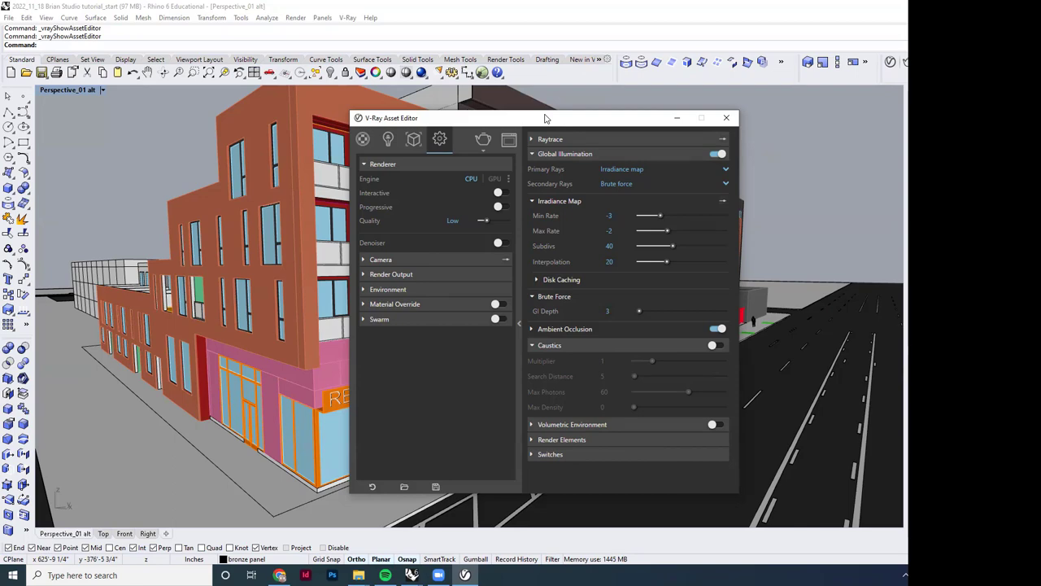
Step: Move the Asset Editor up-left, make it taller, and raise render quality from Low to Medium
{"action": "left_click_drag", "start_coordinate": [545, 118], "coordinate": [452, 45]}
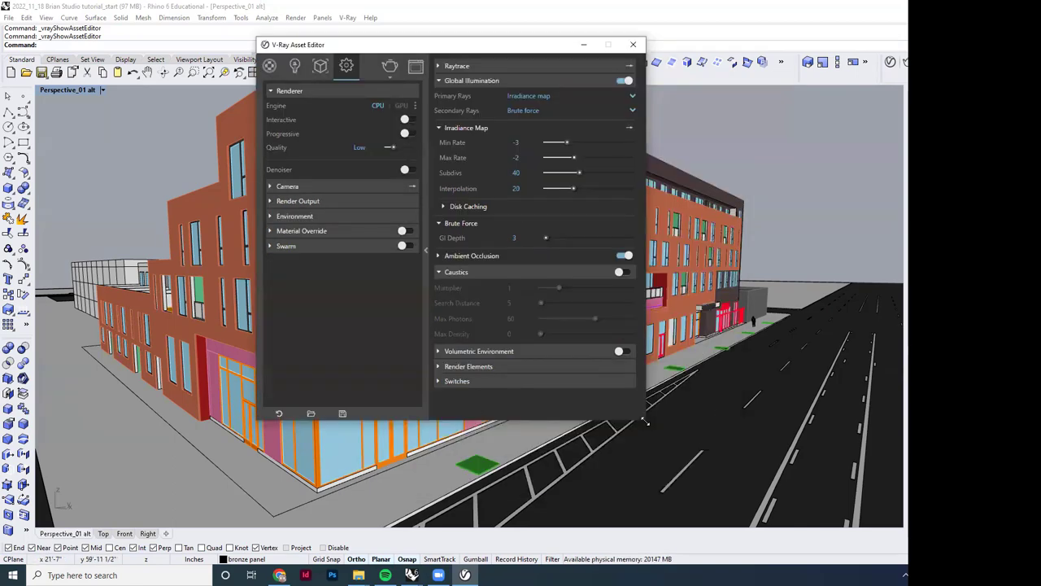
{"action": "left_click_drag", "start_coordinate": [644, 420], "coordinate": [646, 501]}
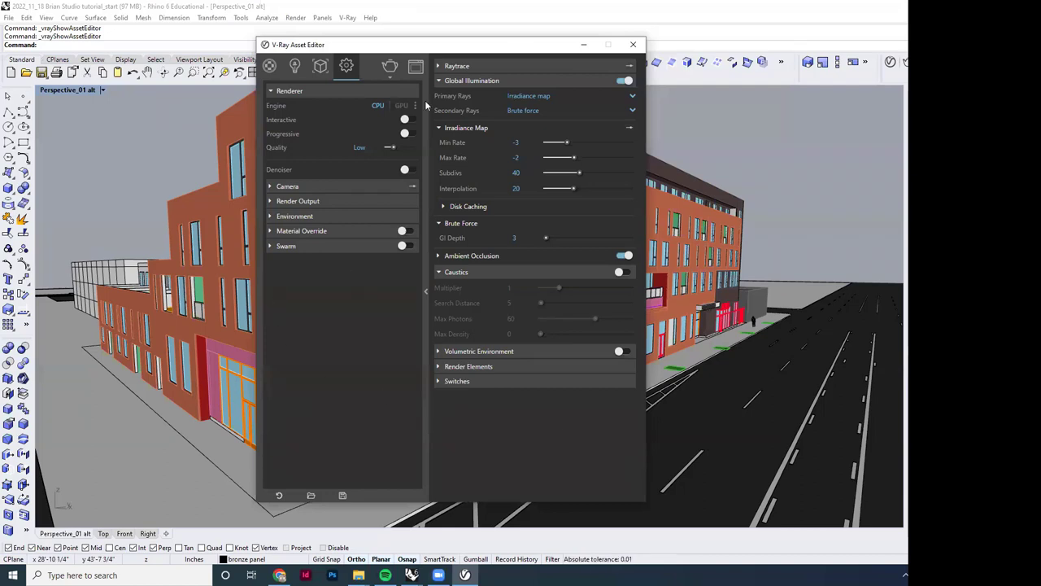
{"action": "left_click_drag", "start_coordinate": [401, 52], "coordinate": [409, 63]}
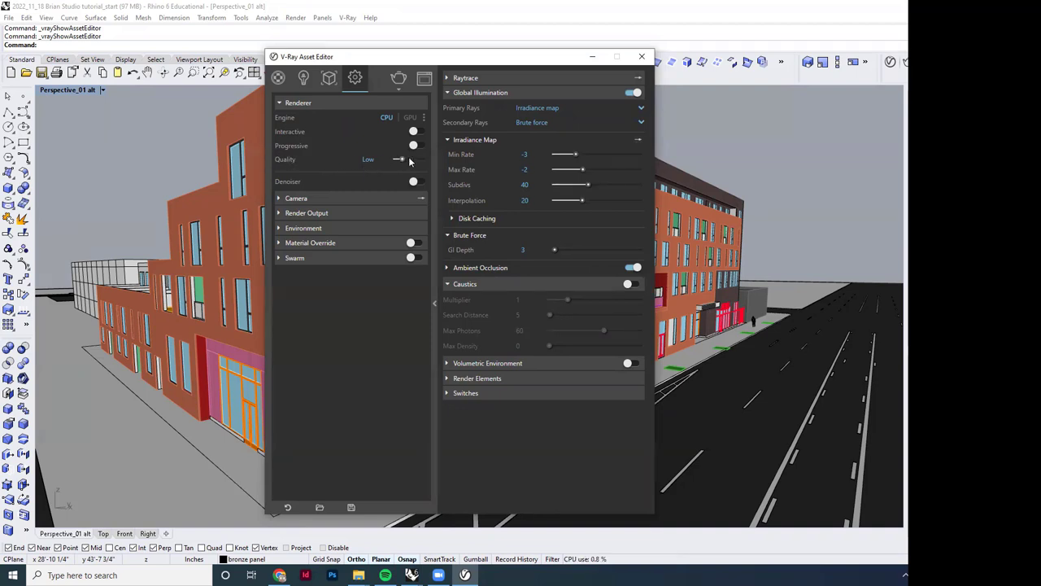
{"action": "mouse_move", "coordinate": [399, 160]}
{"action": "left_mouse_down"}
{"action": "mouse_move", "coordinate": [418, 161]}
{"action": "mouse_move", "coordinate": [399, 161]}
{"action": "left_mouse_up"}
{"action": "left_click_drag", "start_coordinate": [405, 163], "coordinate": [412, 165]}
{"action": "left_click_drag", "start_coordinate": [412, 163], "coordinate": [403, 164]}
{"action": "left_click_drag", "start_coordinate": [402, 163], "coordinate": [417, 162]}
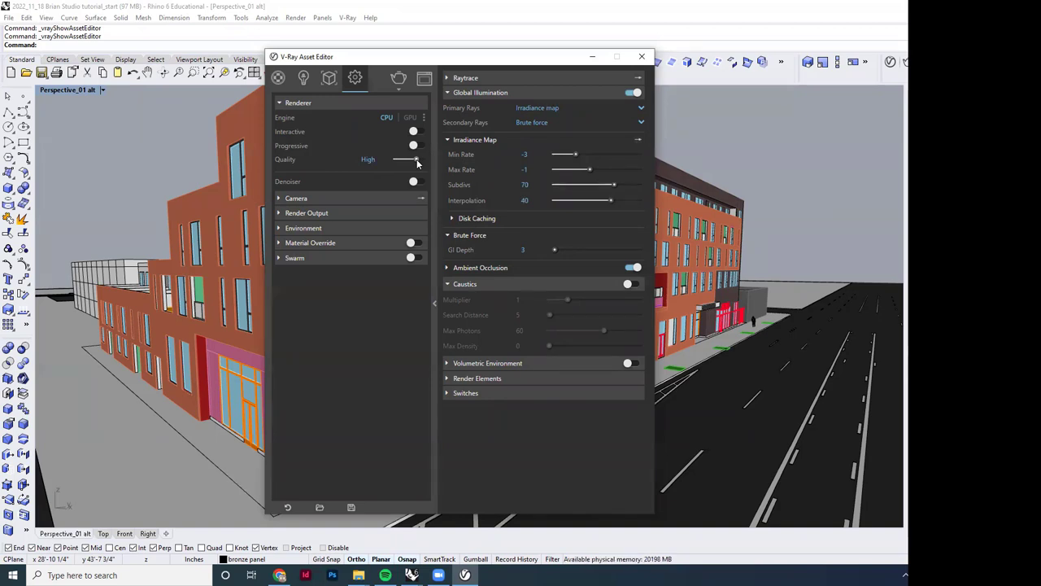
{"action": "left_click_drag", "start_coordinate": [415, 163], "coordinate": [403, 164]}
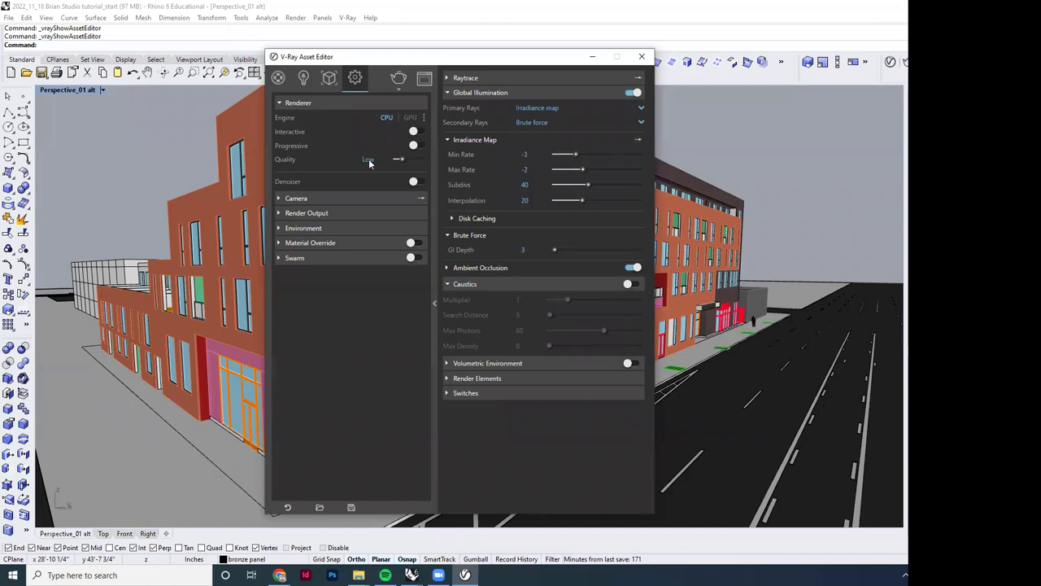
{"action": "left_click_drag", "start_coordinate": [402, 163], "coordinate": [417, 164]}
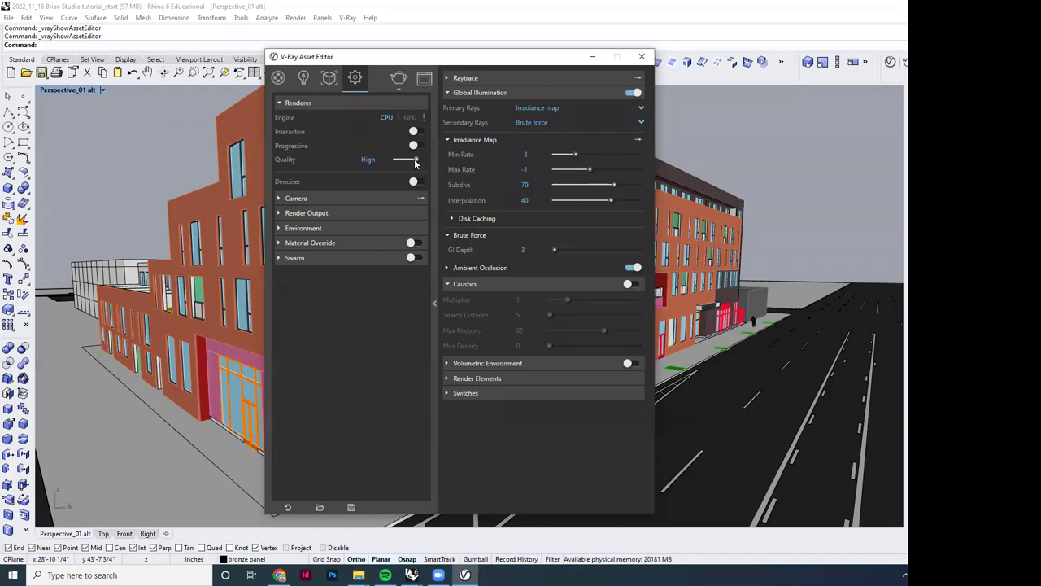
{"action": "left_click_drag", "start_coordinate": [418, 163], "coordinate": [424, 162]}
{"action": "left_click_drag", "start_coordinate": [424, 162], "coordinate": [418, 162]}
{"action": "left_click_drag", "start_coordinate": [416, 163], "coordinate": [423, 164]}
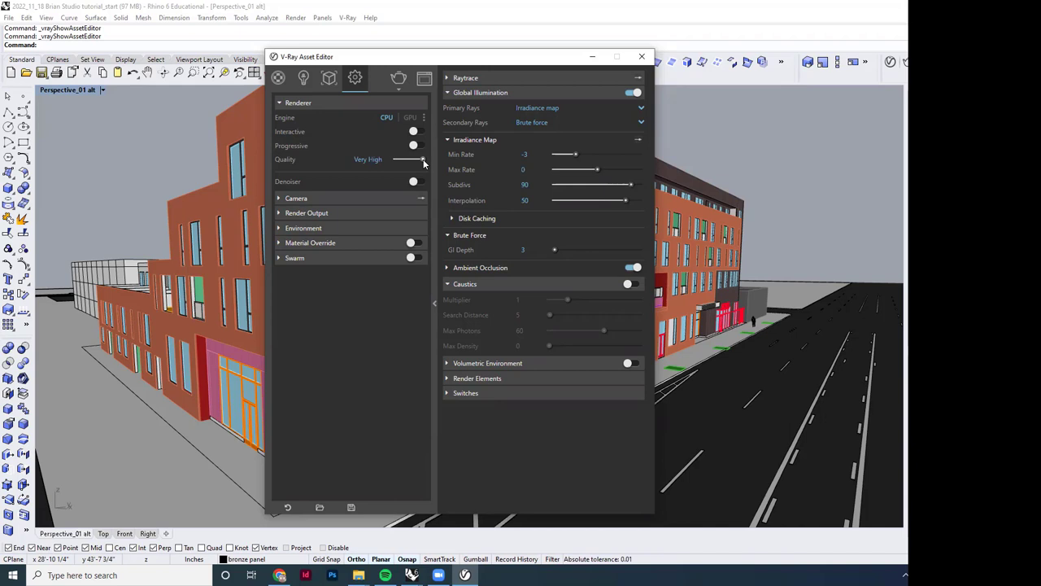
{"action": "left_click_drag", "start_coordinate": [423, 164], "coordinate": [416, 164]}
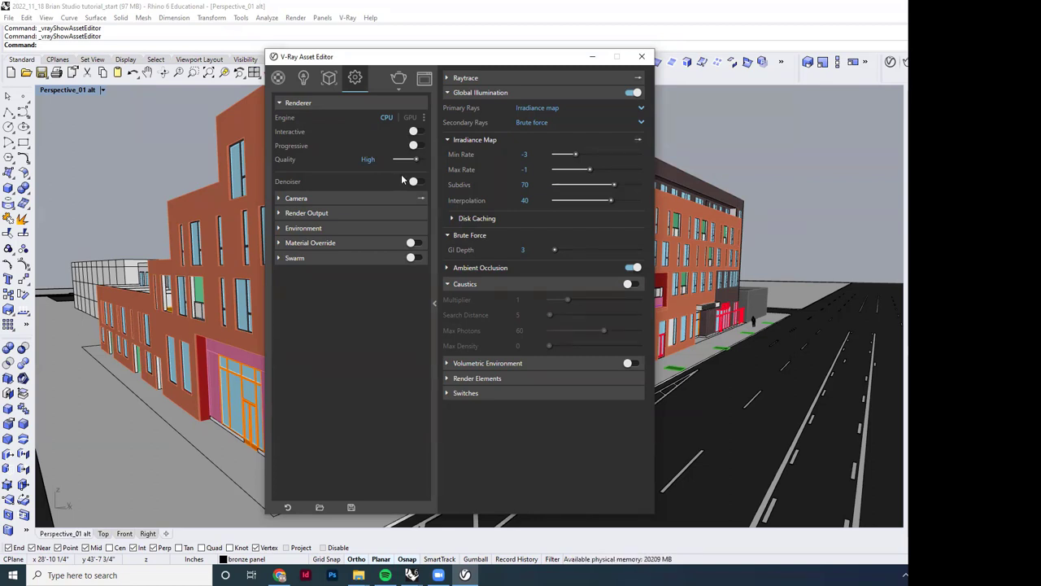
{"action": "left_click", "coordinate": [401, 159]}
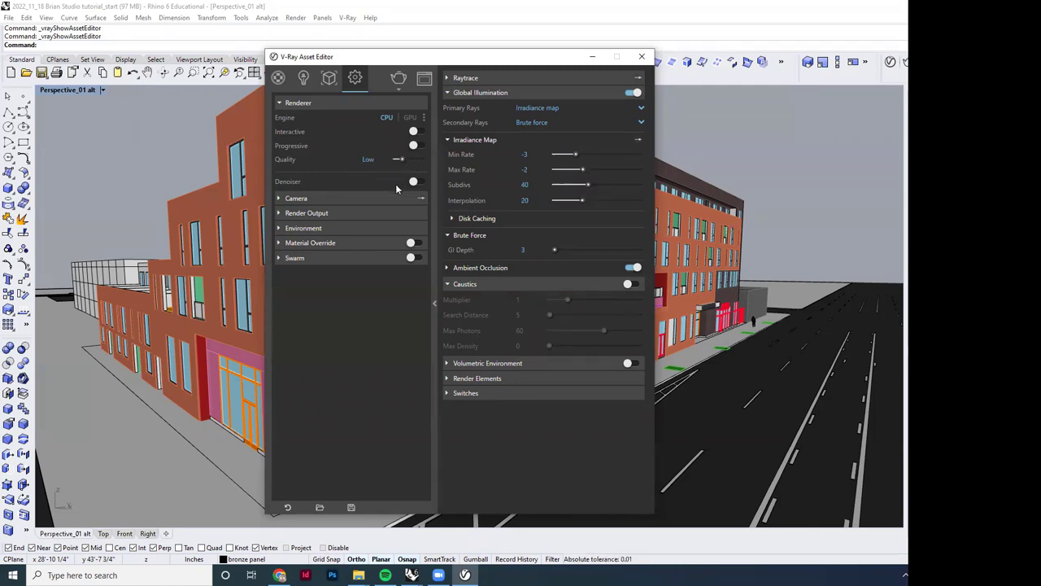
Step: Change the camera Exposure Value (EV) to 10 in the Camera settings
{"action": "left_click", "coordinate": [279, 199]}
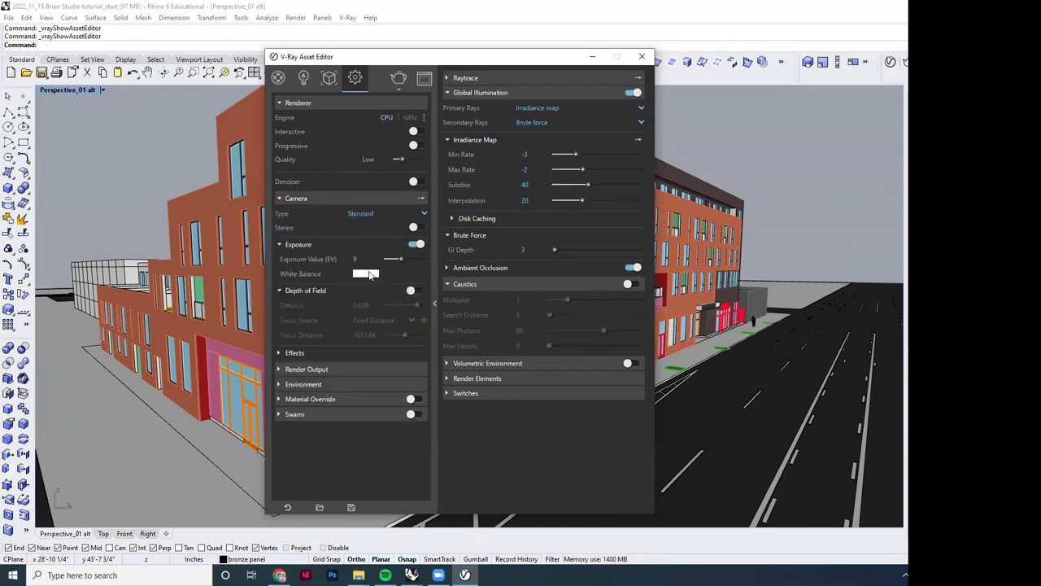
{"action": "double_click", "coordinate": [360, 259]}
{"action": "type", "text": "10"}
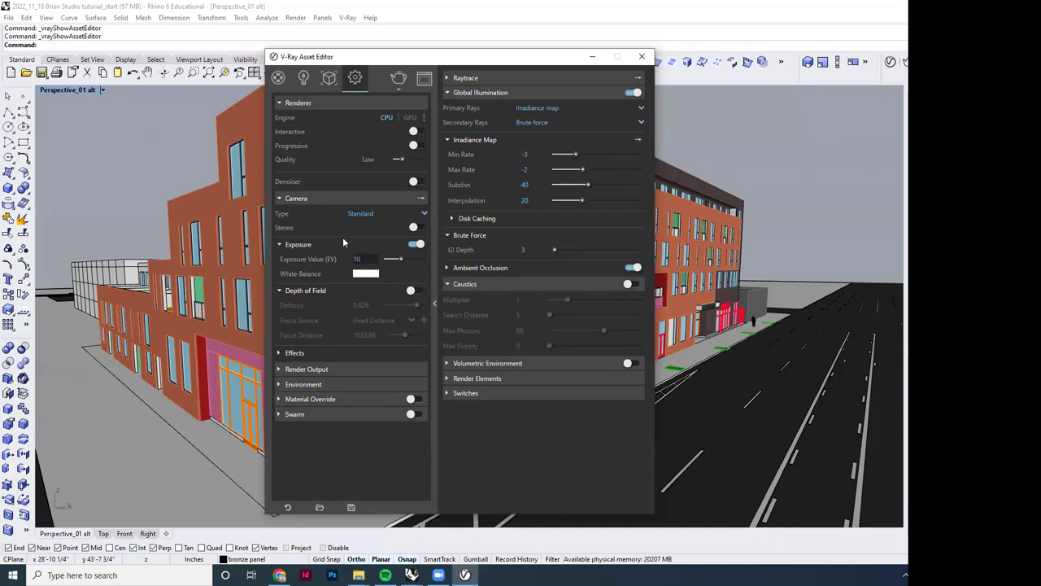
{"action": "left_click", "coordinate": [348, 242]}
{"action": "left_click", "coordinate": [281, 245]}
{"action": "left_click", "coordinate": [279, 353]}
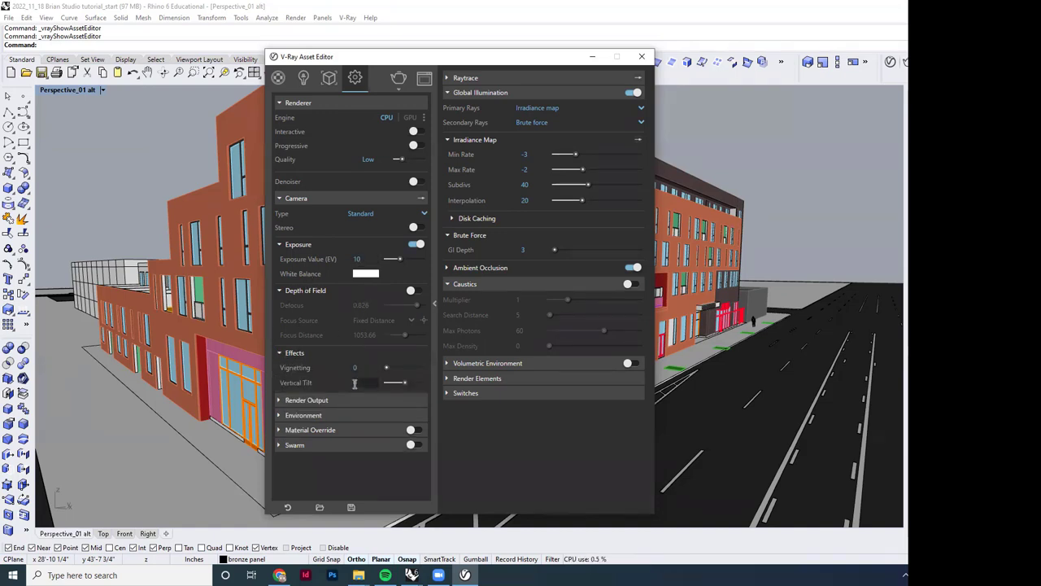
{"action": "left_click", "coordinate": [279, 353]}
{"action": "left_click", "coordinate": [281, 371]}
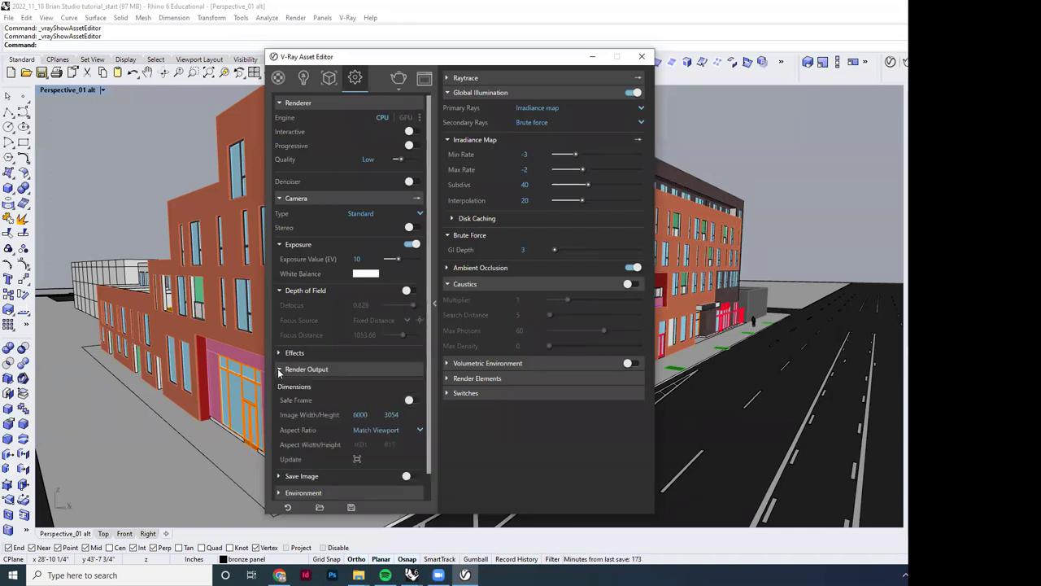
{"action": "scroll", "coordinate": [304, 396], "scroll_direction": "down", "scroll_amount": 1}
{"action": "scroll", "coordinate": [303, 396], "scroll_direction": "down", "scroll_amount": 1}
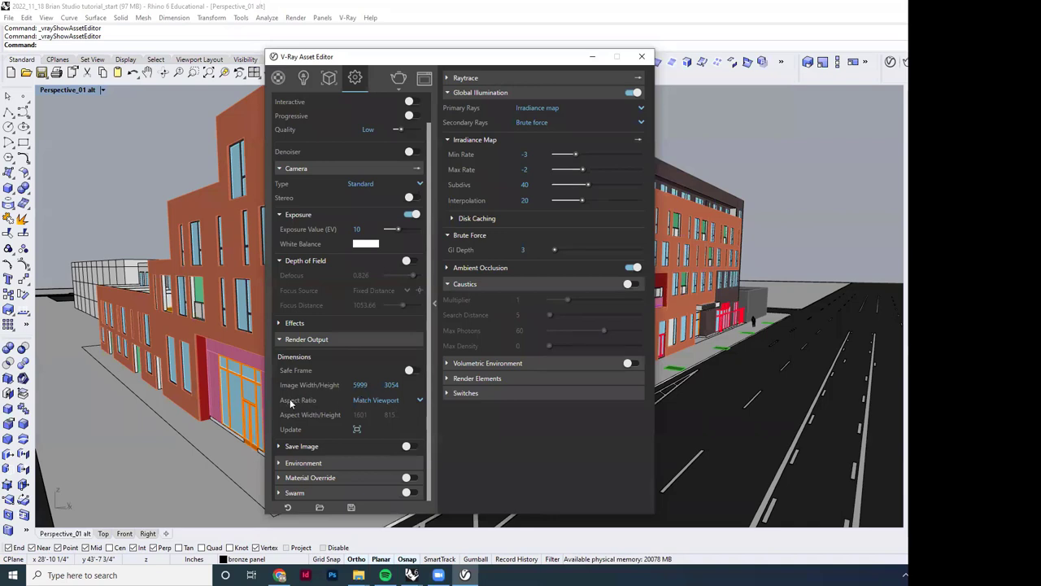
{"action": "left_click", "coordinate": [417, 399]}
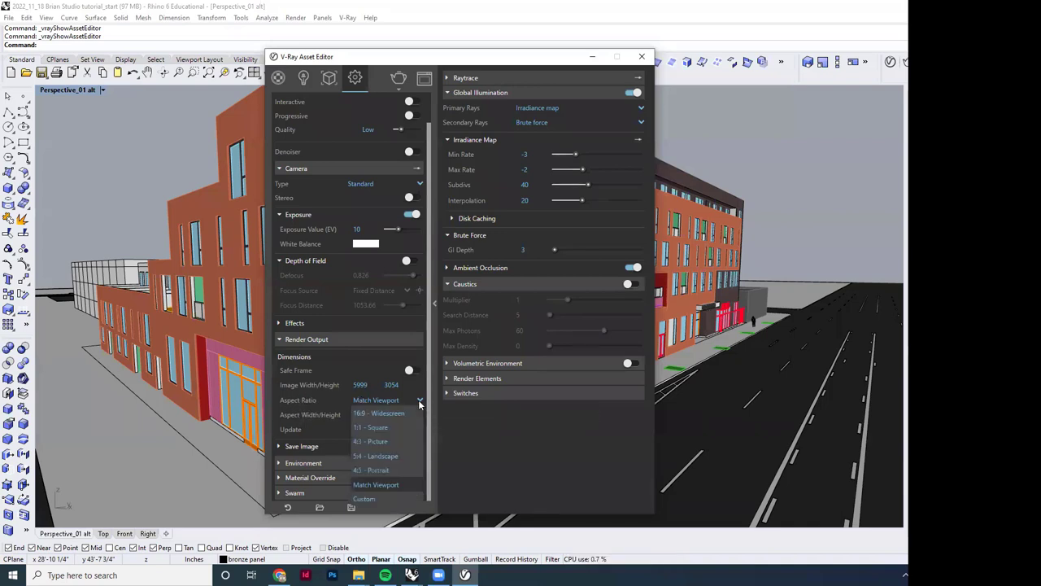
{"action": "left_click", "coordinate": [398, 486]}
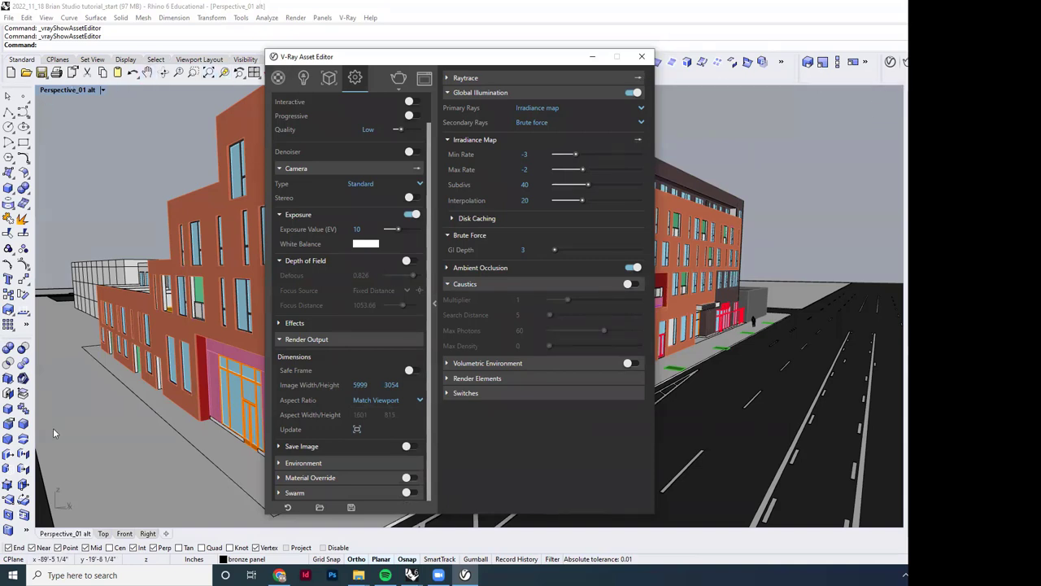
{"action": "left_click", "coordinate": [904, 516]}
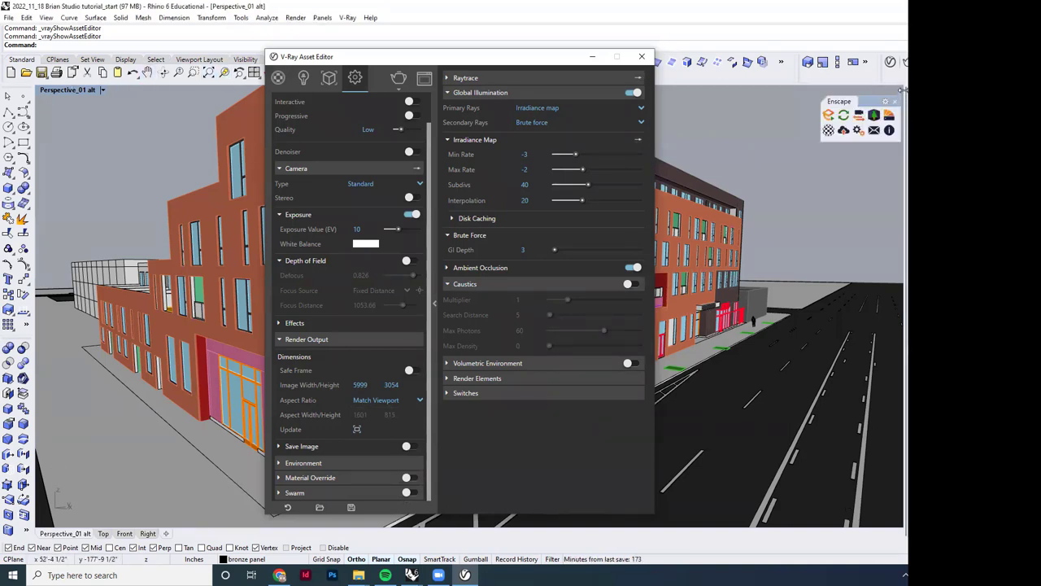
Step: Set the output image width to 1500, leaving the aspect ratio matched to the viewport
{"action": "double_click", "coordinate": [366, 387]}
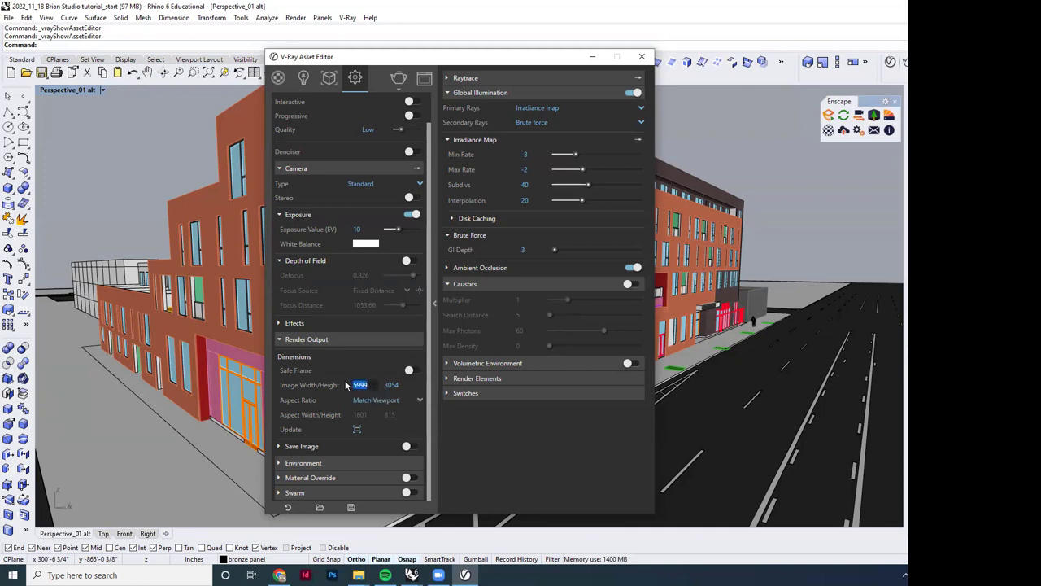
{"action": "type", "text": "1500"}
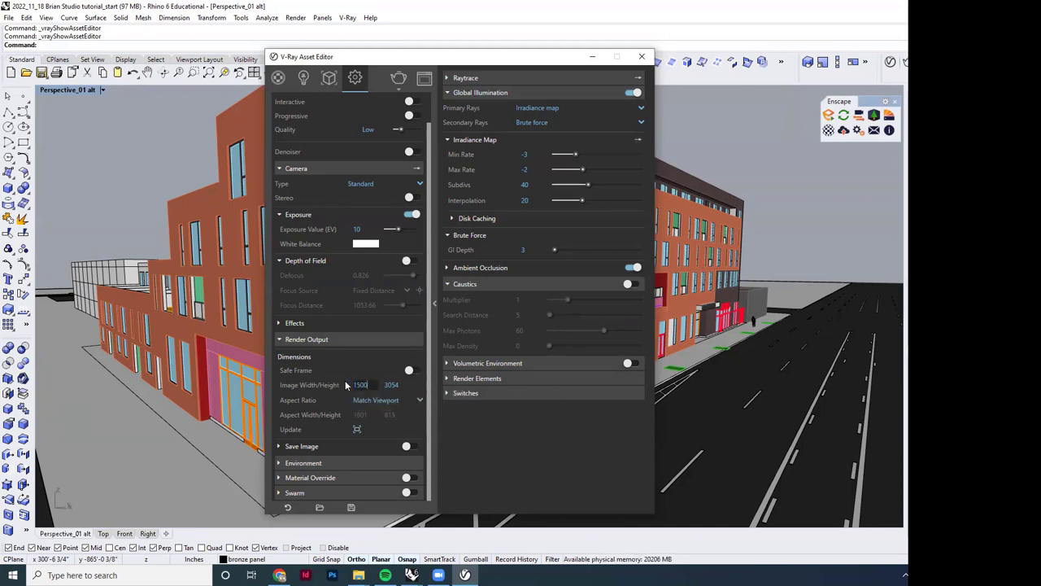
{"action": "key", "text": "Return"}
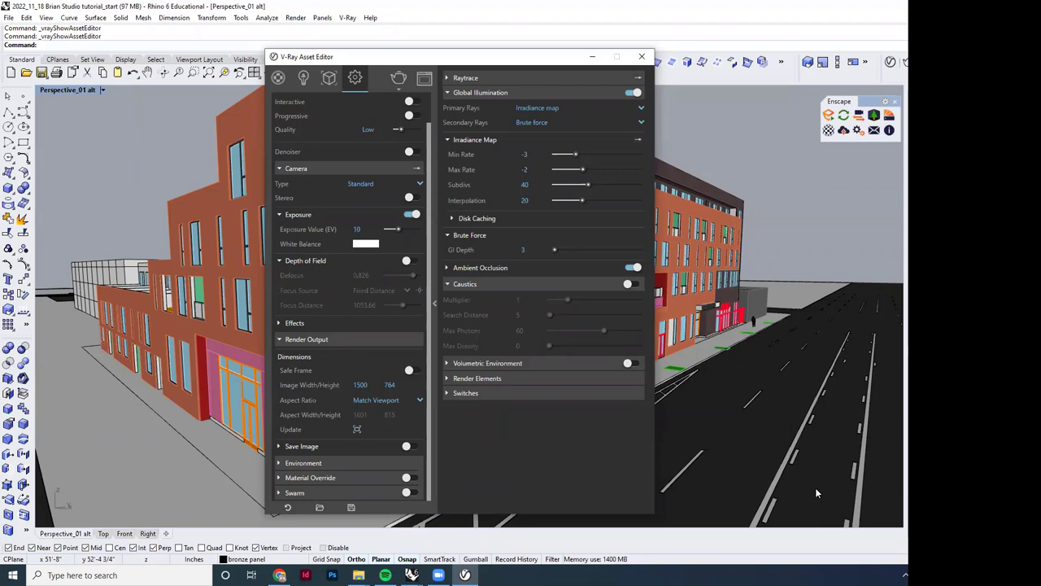
{"action": "left_click", "coordinate": [418, 398]}
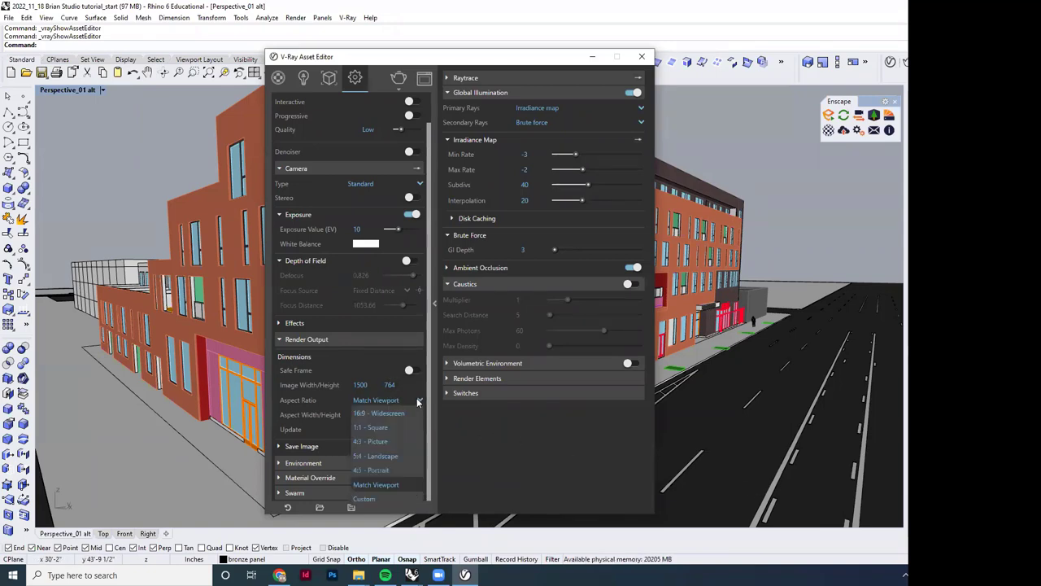
{"action": "left_click", "coordinate": [418, 401]}
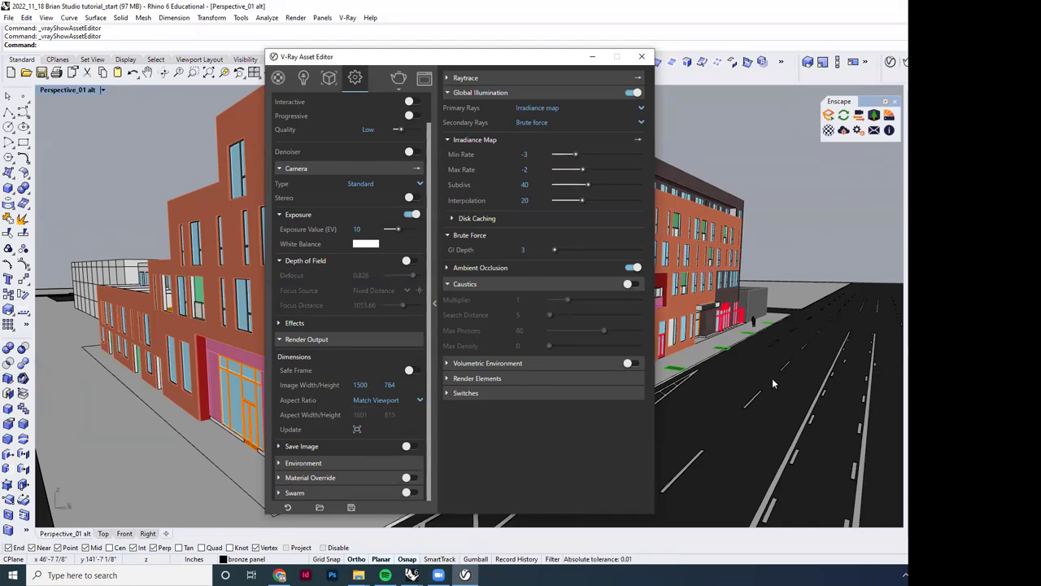
{"action": "mouse_move", "coordinate": [750, 384]}
{"action": "right_mouse_down"}
{"action": "mouse_move", "coordinate": [750, 362]}
{"action": "mouse_move", "coordinate": [741, 390]}
{"action": "right_mouse_up"}
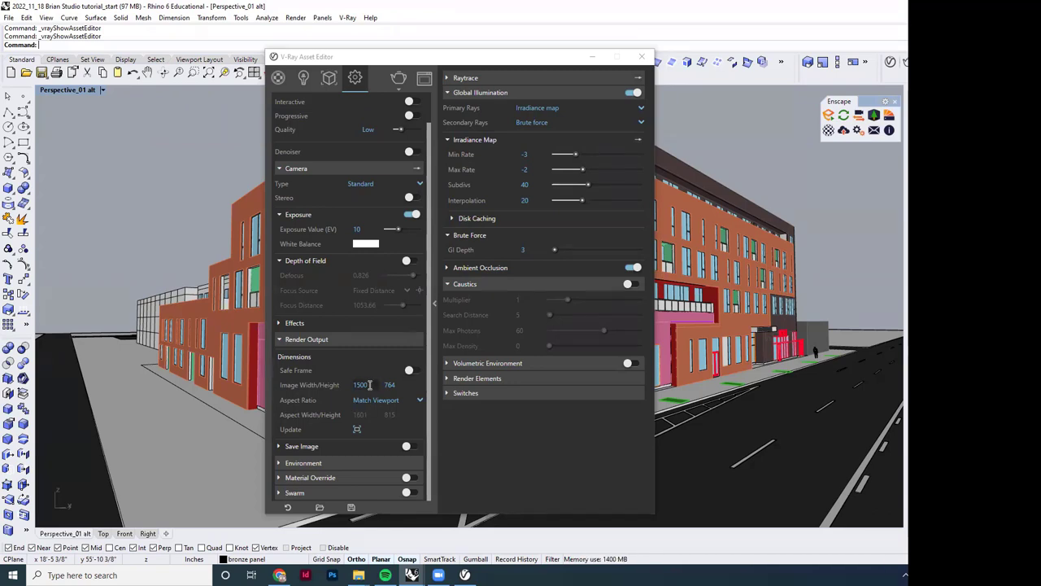
{"action": "left_click_drag", "start_coordinate": [371, 384], "coordinate": [343, 386]}
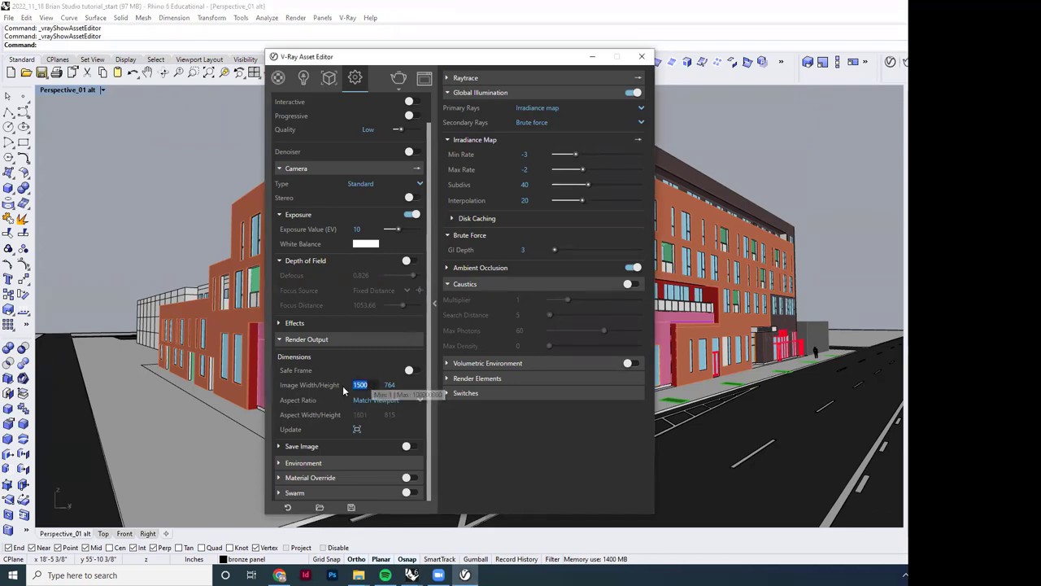
{"action": "type", "text": "0"}
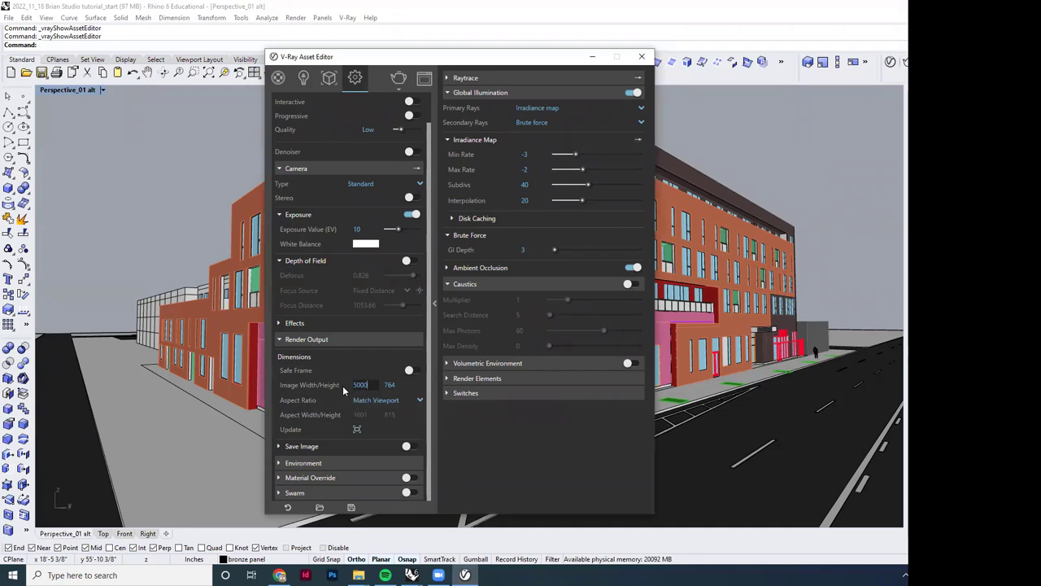
{"action": "left_click_drag", "start_coordinate": [398, 129], "coordinate": [415, 131]}
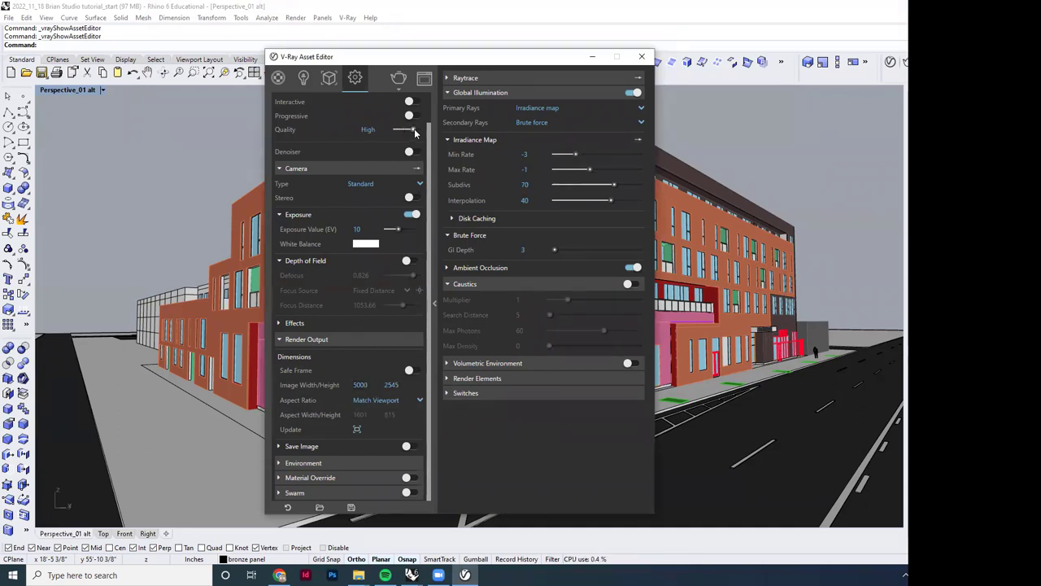
{"action": "left_click_drag", "start_coordinate": [415, 131], "coordinate": [397, 131]}
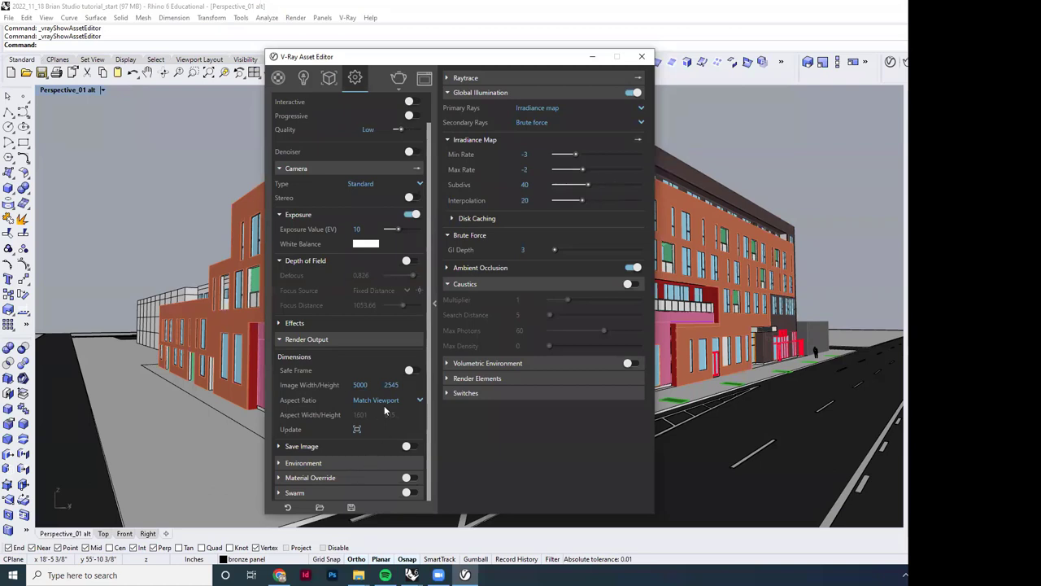
{"action": "left_click", "coordinate": [358, 384]}
{"action": "type", "text": "15"}
{"action": "key", "text": "Return"}
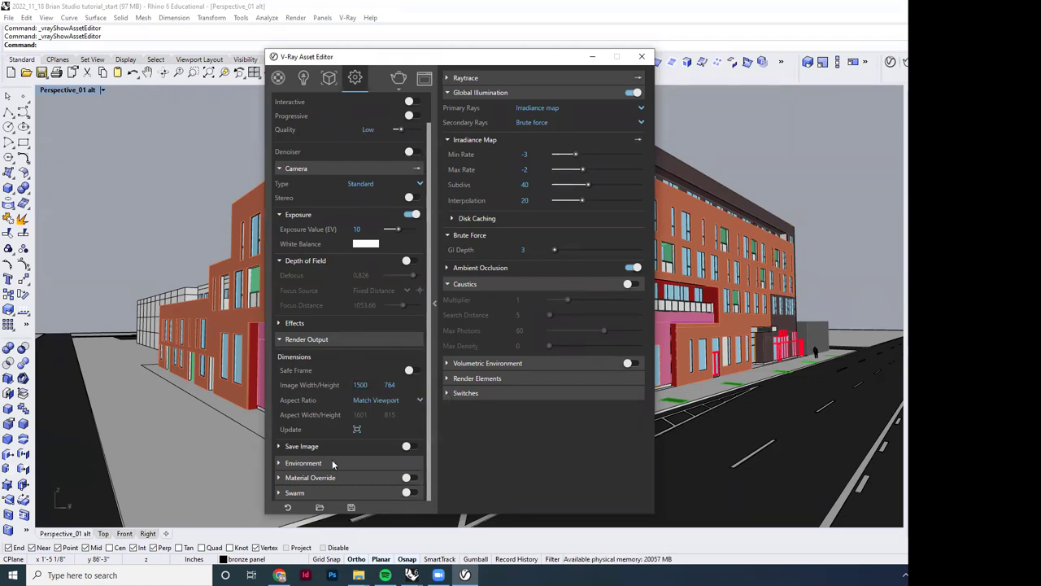
Step: Expand Save Image and browse for a file path, then leave automatic saving switched off
{"action": "left_click", "coordinate": [280, 446]}
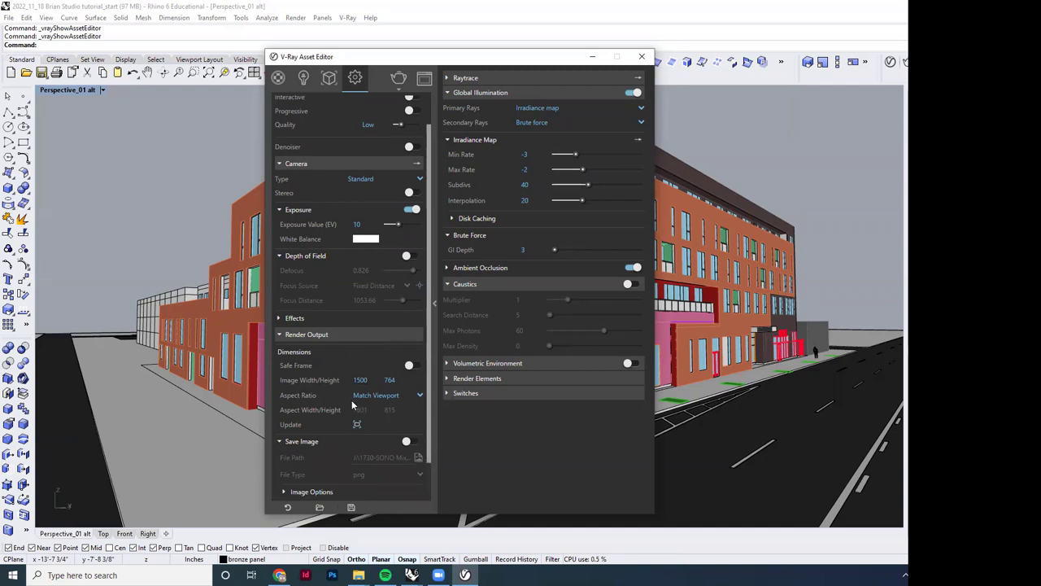
{"action": "scroll", "coordinate": [352, 400], "scroll_direction": "down", "scroll_amount": 1}
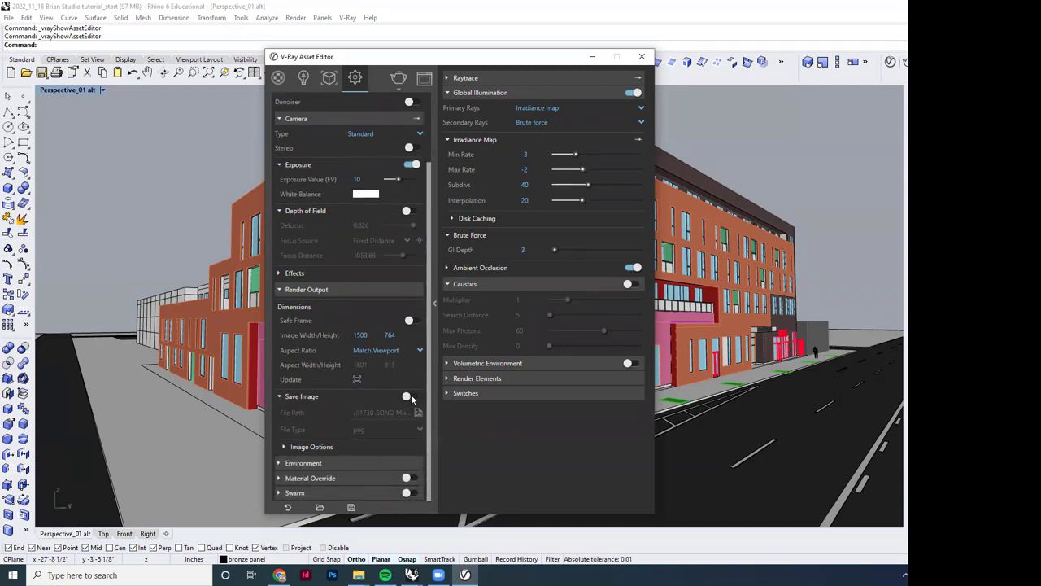
{"action": "left_click", "coordinate": [409, 397]}
{"action": "left_click", "coordinate": [418, 413]}
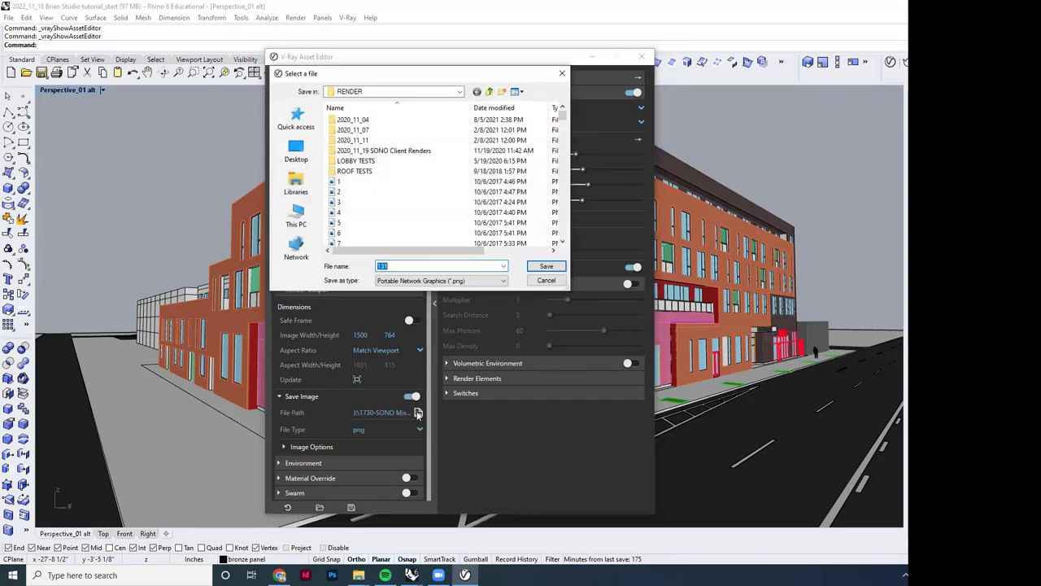
{"action": "left_click", "coordinate": [549, 281]}
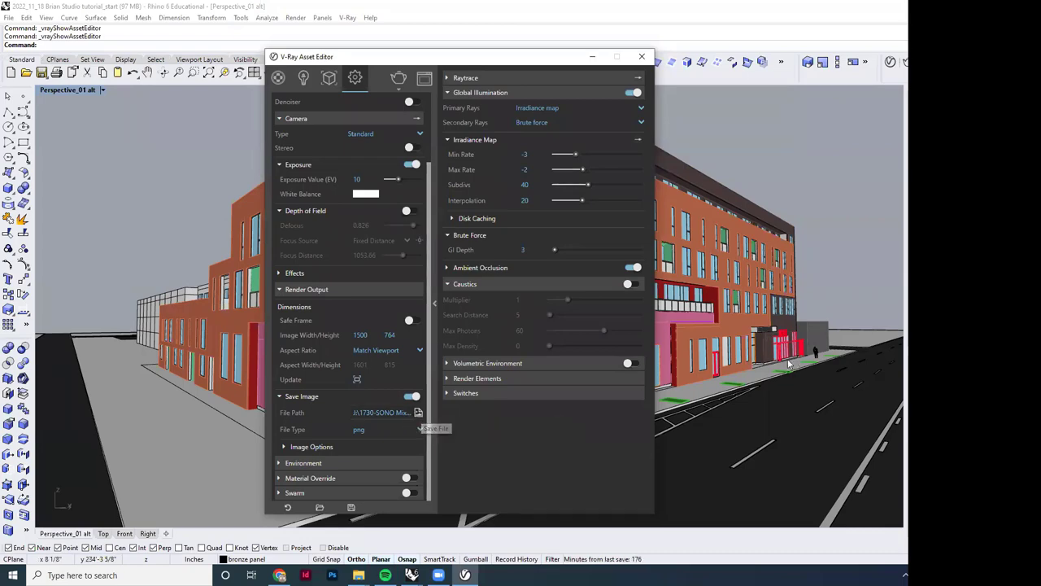
{"action": "right_click_drag", "start_coordinate": [787, 363], "coordinate": [650, 384]}
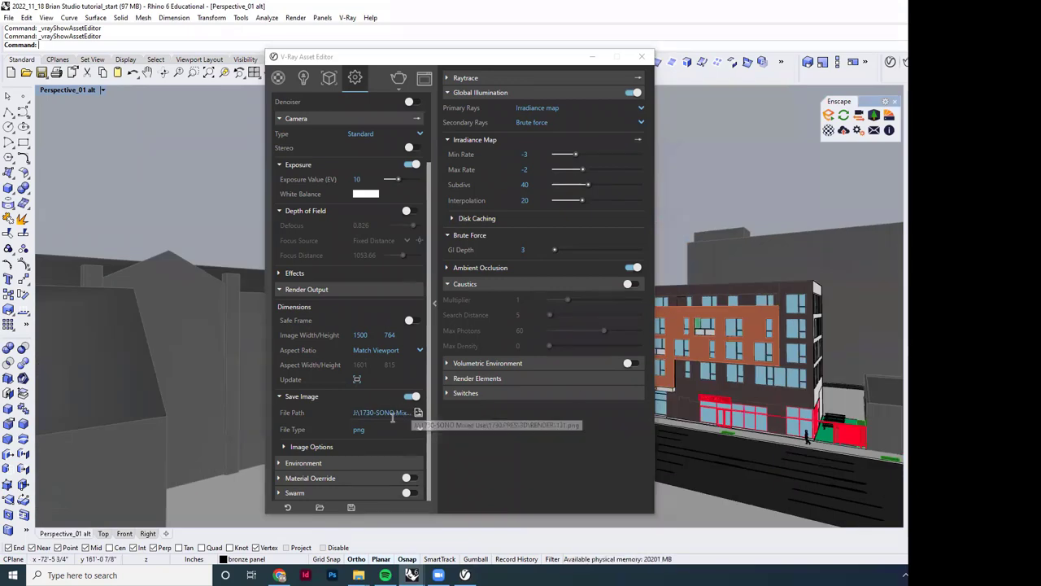
{"action": "left_click", "coordinate": [418, 412]}
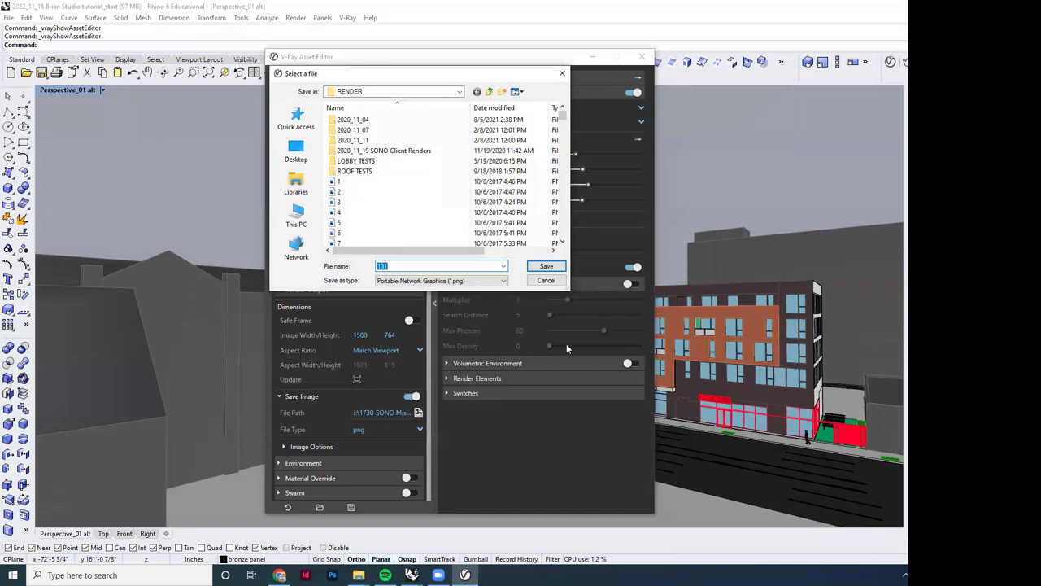
{"action": "left_click", "coordinate": [549, 281]}
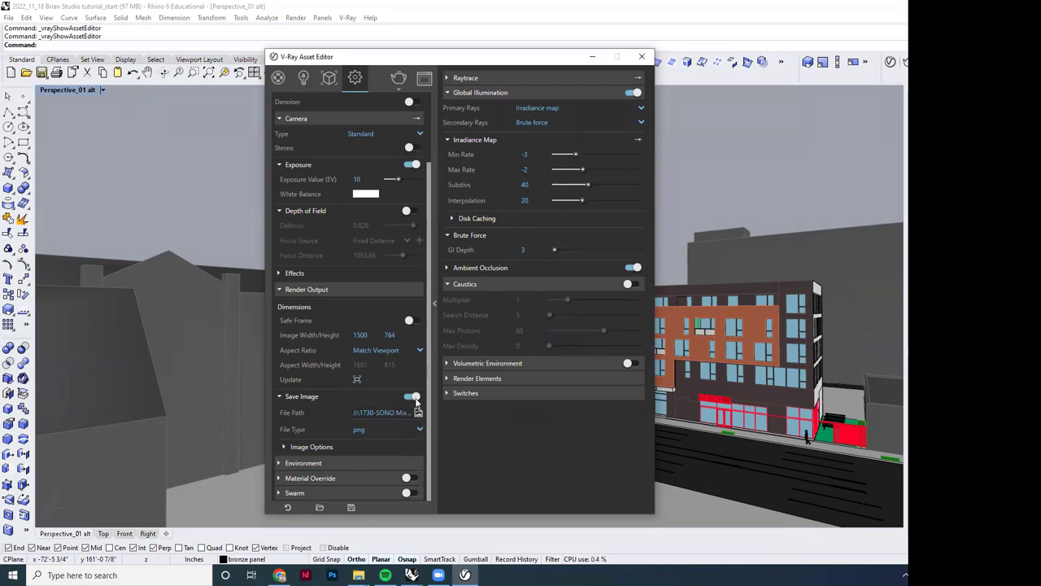
{"action": "left_click", "coordinate": [411, 398]}
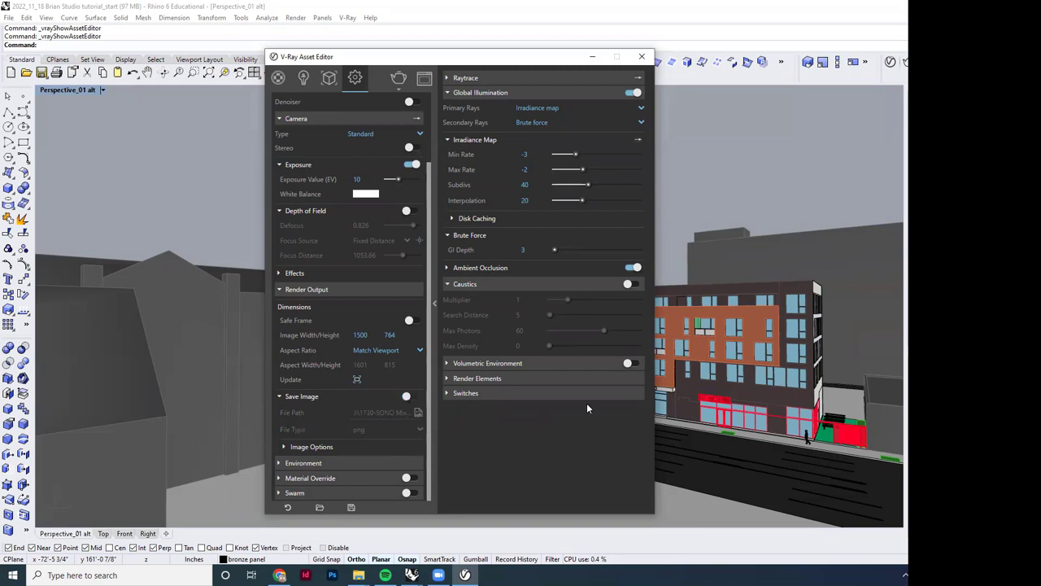
{"action": "mouse_move", "coordinate": [692, 402]}
{"action": "right_mouse_down"}
{"action": "mouse_move", "coordinate": [813, 415]}
{"action": "mouse_move", "coordinate": [646, 379]}
{"action": "mouse_move", "coordinate": [714, 365]}
{"action": "mouse_move", "coordinate": [732, 380]}
{"action": "mouse_move", "coordinate": [704, 406]}
{"action": "right_mouse_up"}
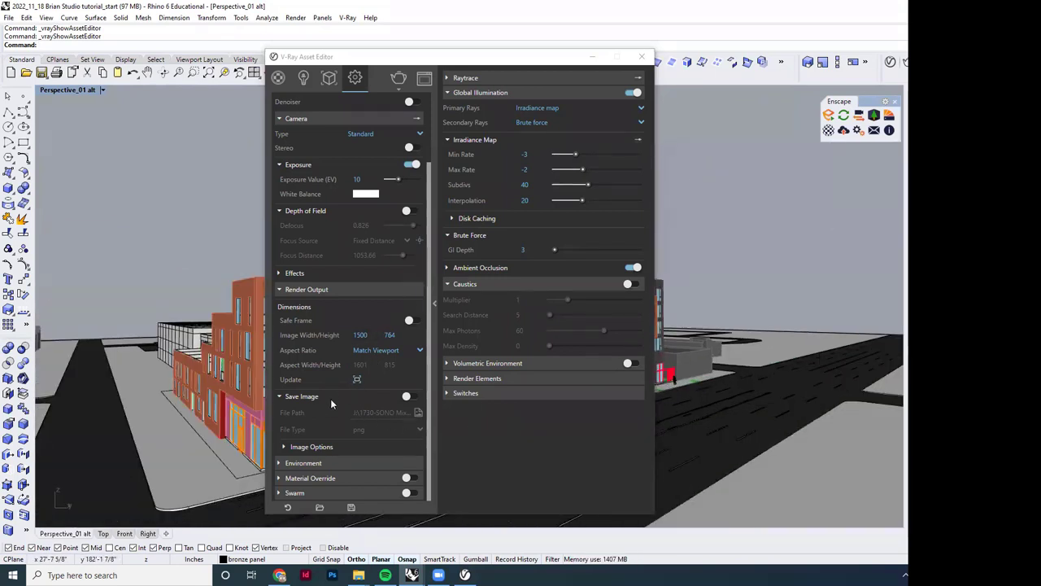
{"action": "left_click", "coordinate": [283, 453]}
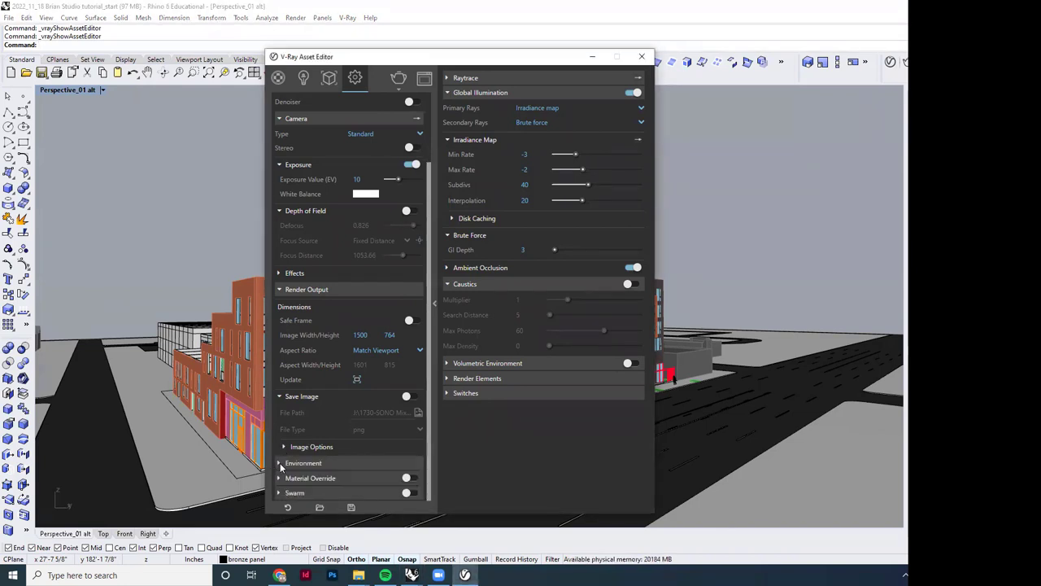
{"action": "left_click", "coordinate": [279, 463]}
{"action": "scroll", "coordinate": [320, 415], "scroll_direction": "down", "scroll_amount": 2}
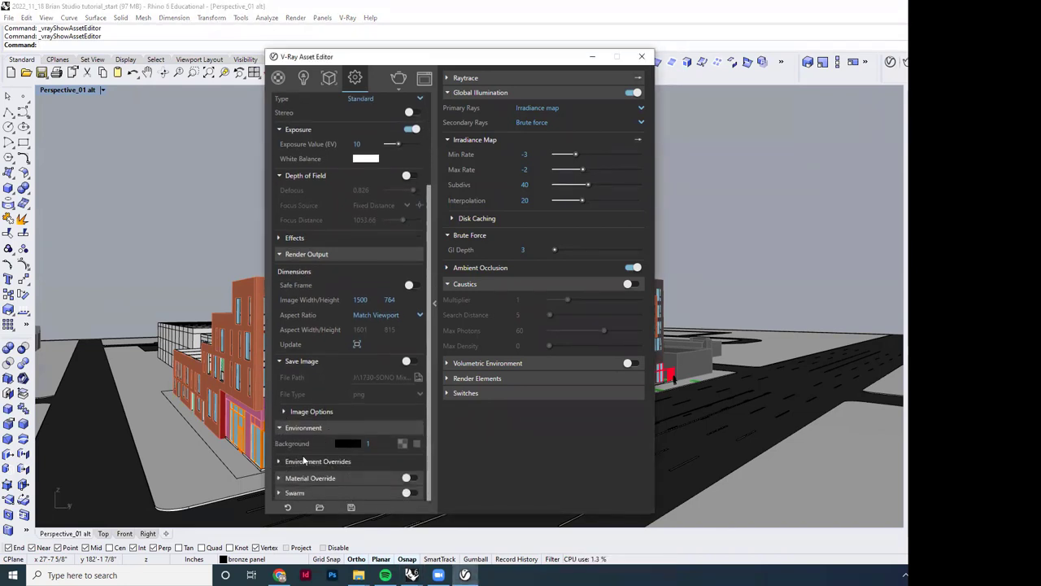
{"action": "left_click", "coordinate": [287, 463]}
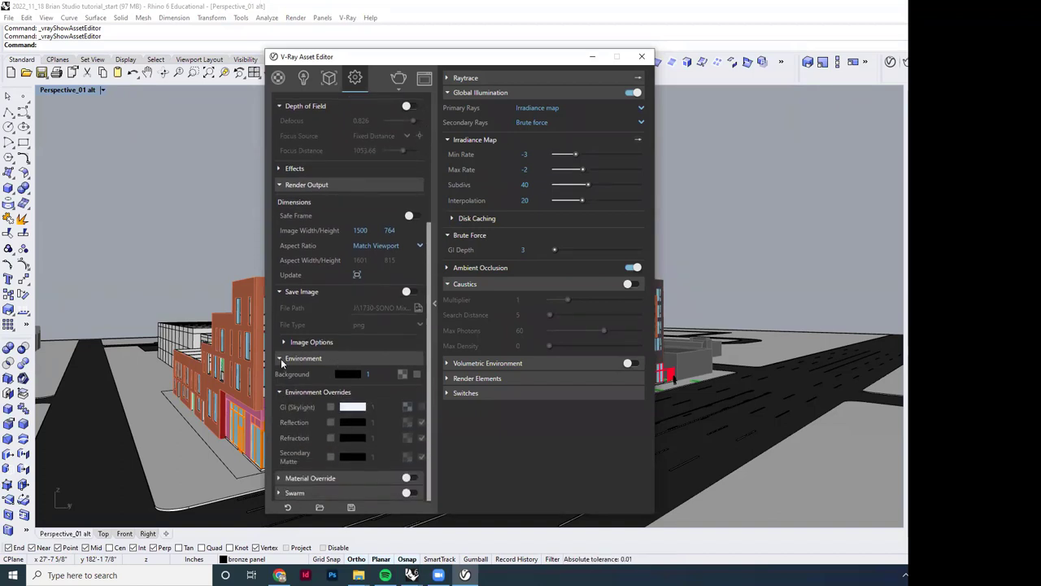
{"action": "left_click", "coordinate": [280, 359]}
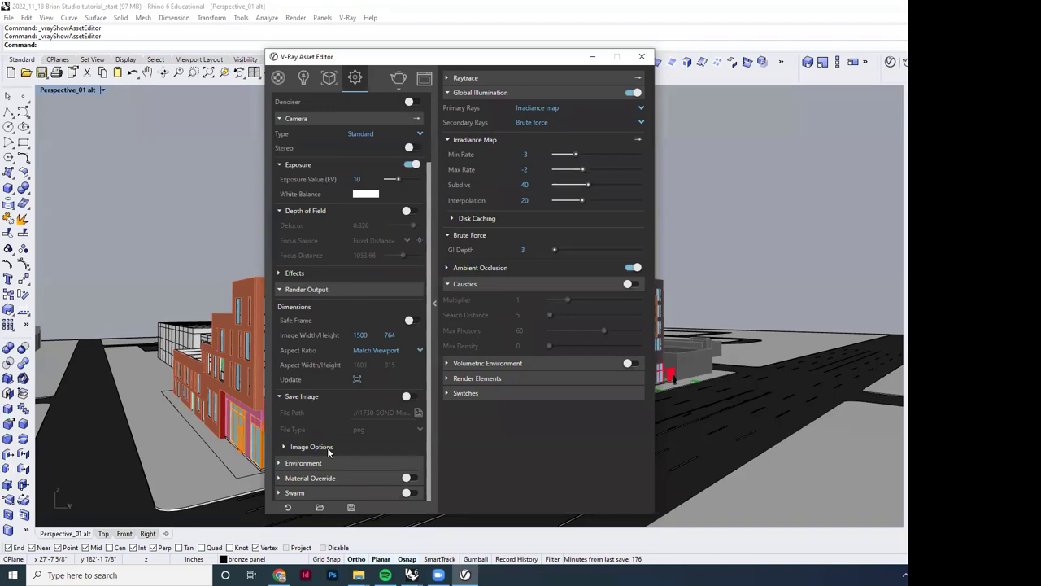
{"action": "left_click", "coordinate": [280, 480]}
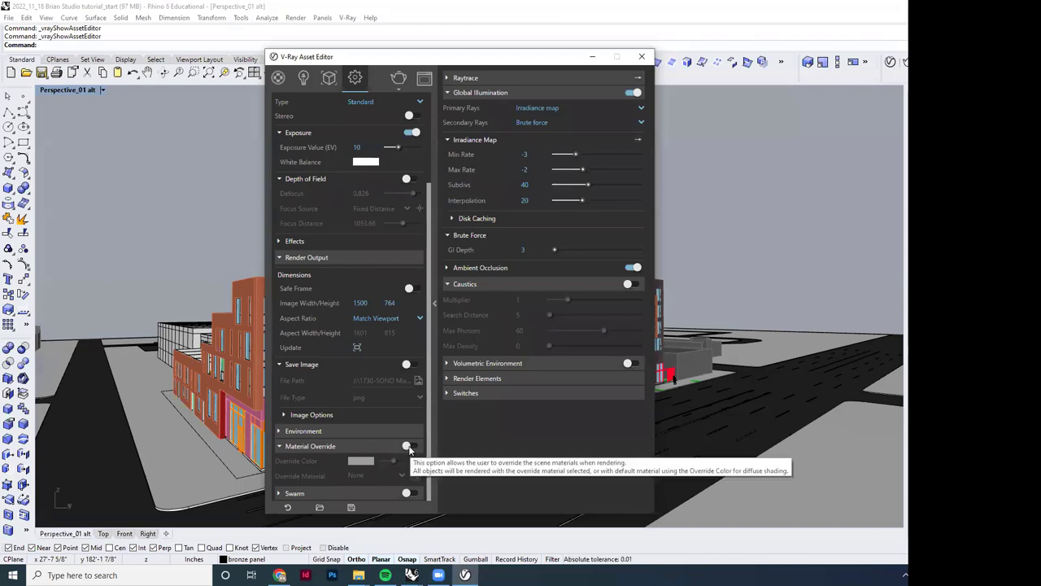
{"action": "left_click", "coordinate": [409, 447]}
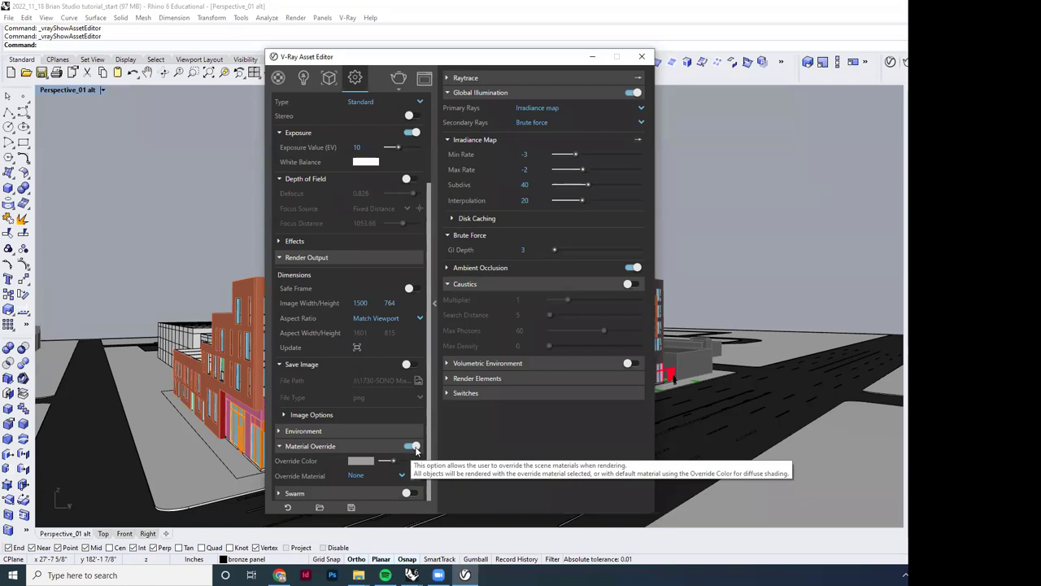
{"action": "left_click", "coordinate": [413, 447]}
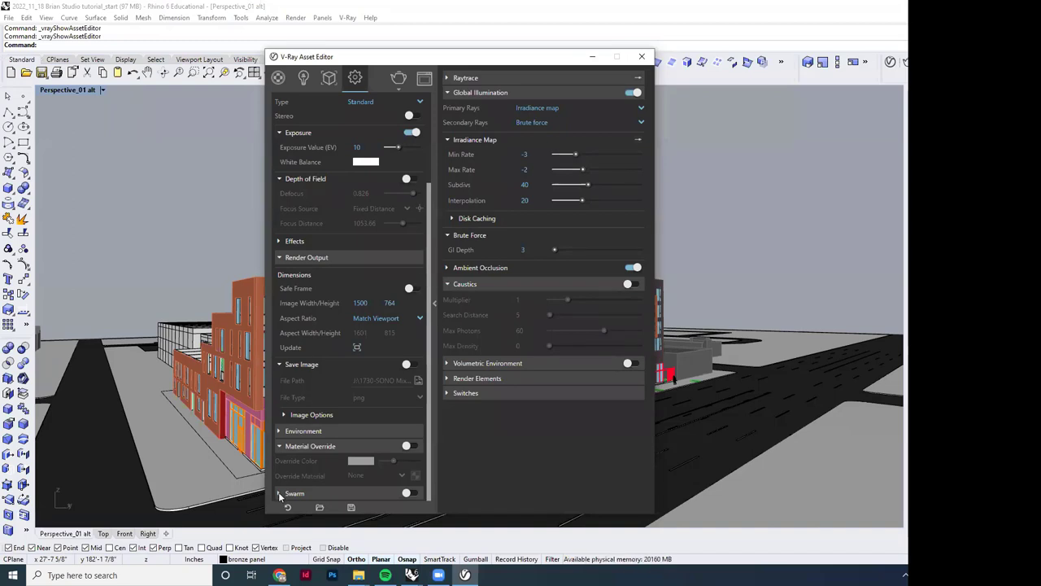
{"action": "scroll", "coordinate": [323, 428], "scroll_direction": "up", "scroll_amount": 2}
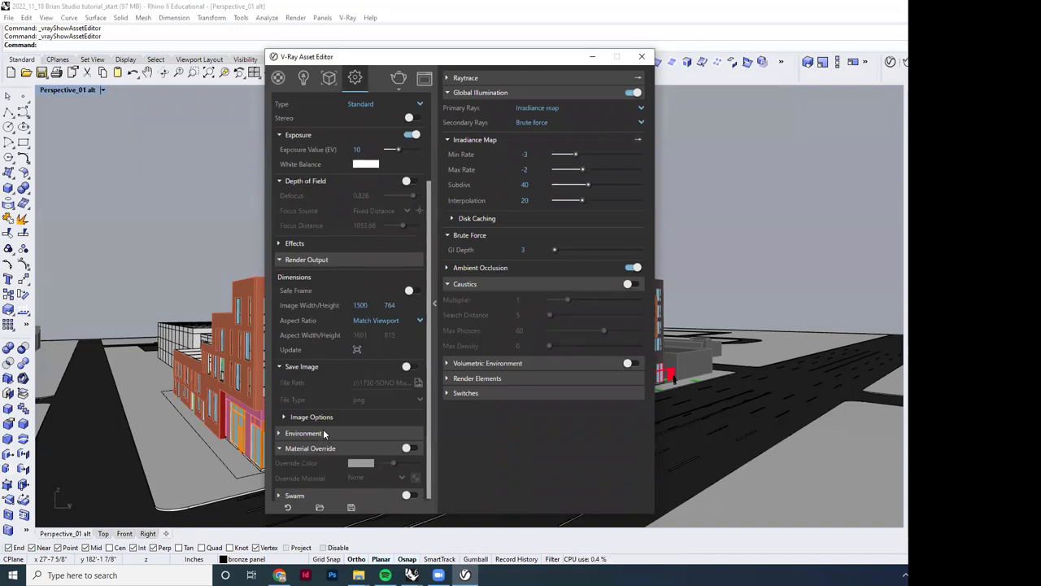
{"action": "scroll", "coordinate": [323, 429], "scroll_direction": "up", "scroll_amount": 1}
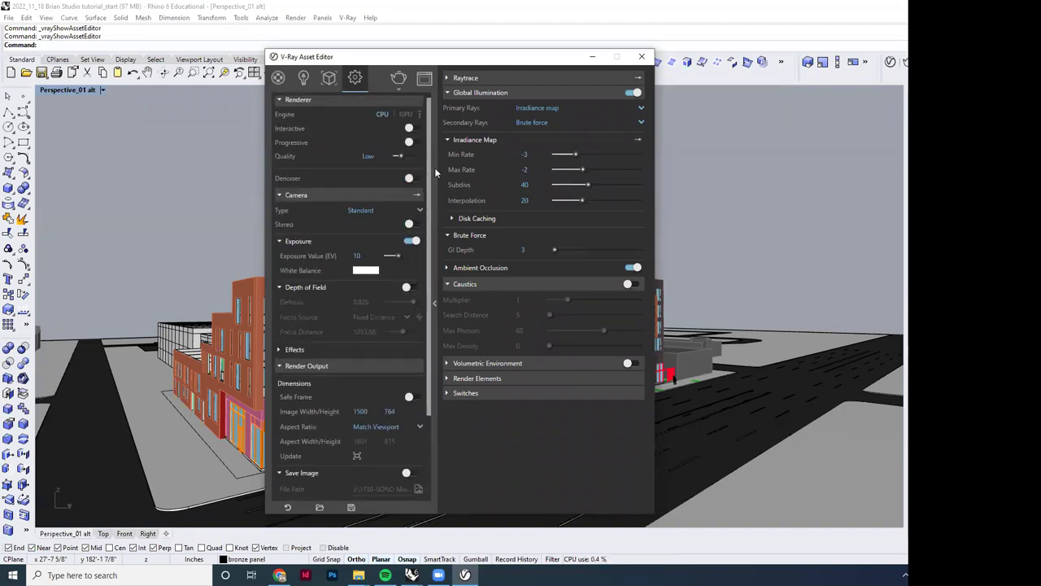
Step: Set GI Primary Rays to Brute force and Secondary Rays to Light cache
{"action": "left_click", "coordinate": [448, 77]}
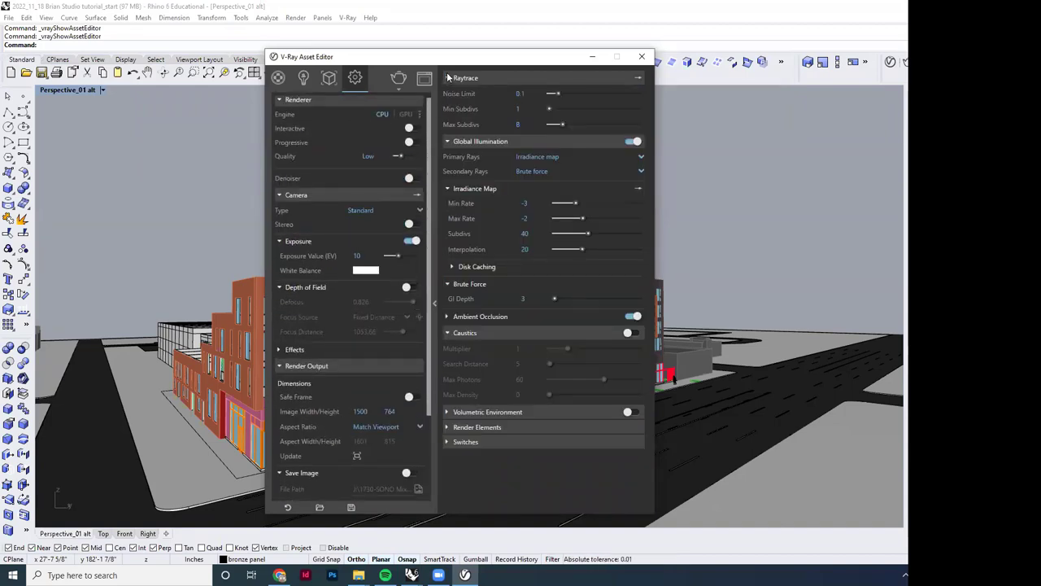
{"action": "left_click", "coordinate": [447, 78]}
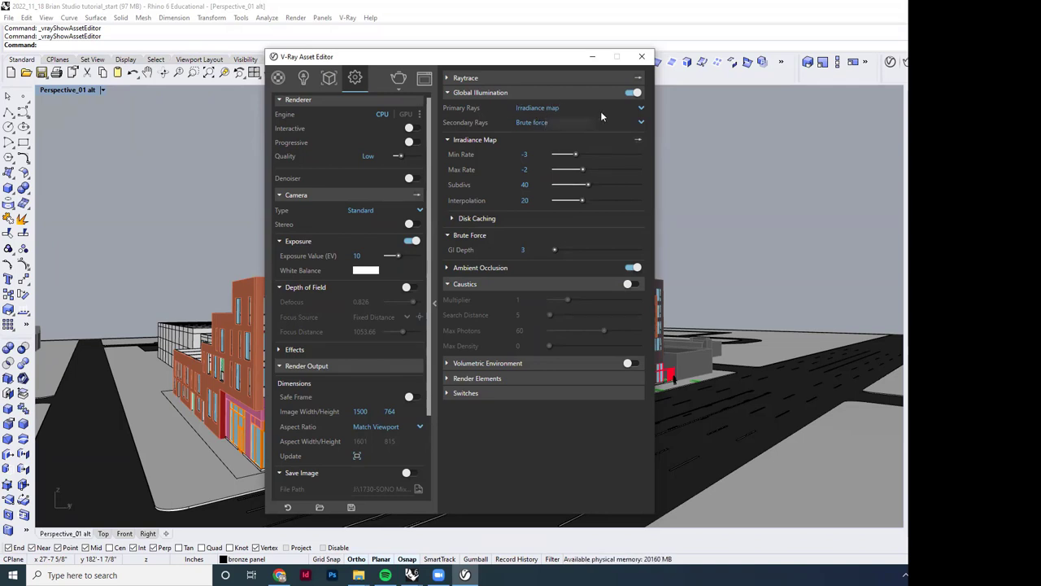
{"action": "left_click", "coordinate": [640, 108]}
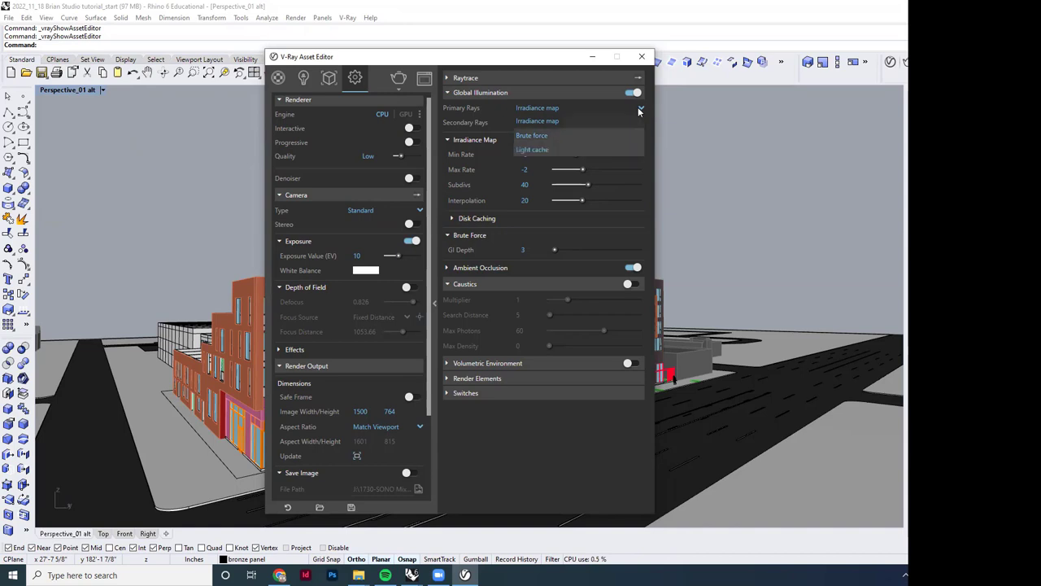
{"action": "left_click", "coordinate": [553, 136]}
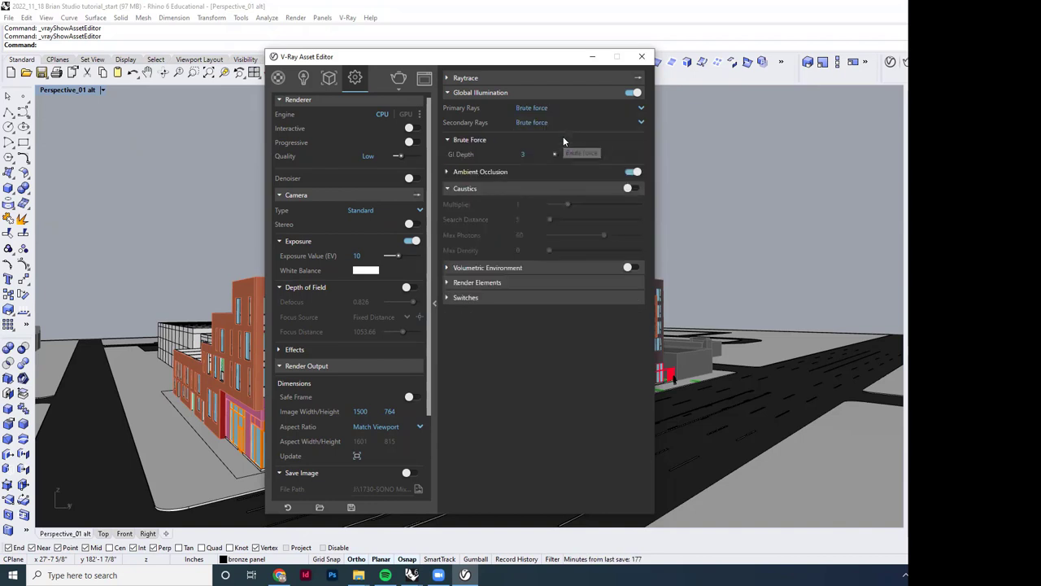
{"action": "left_click", "coordinate": [638, 122]}
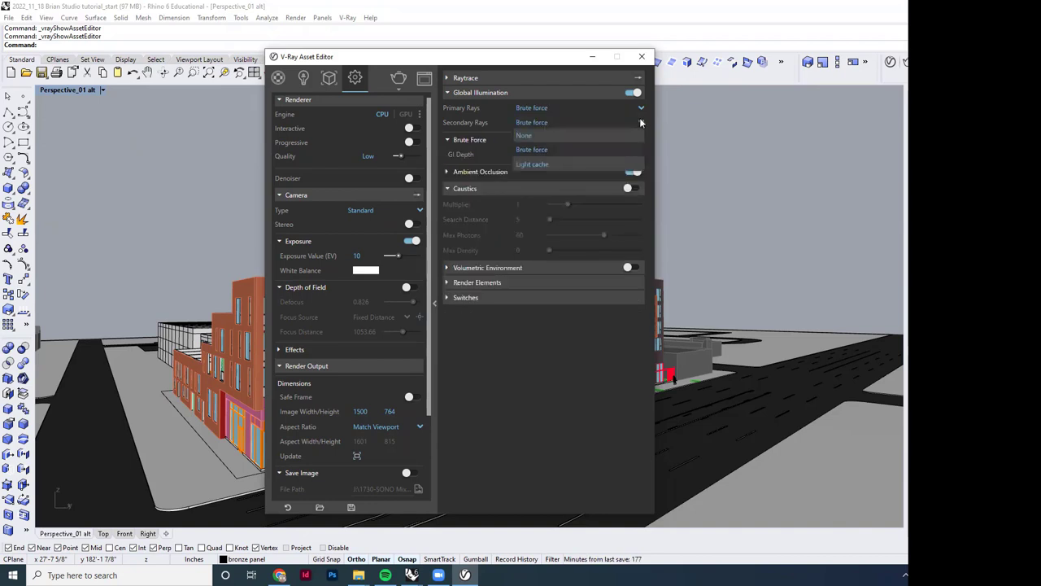
{"action": "left_click", "coordinate": [545, 164]}
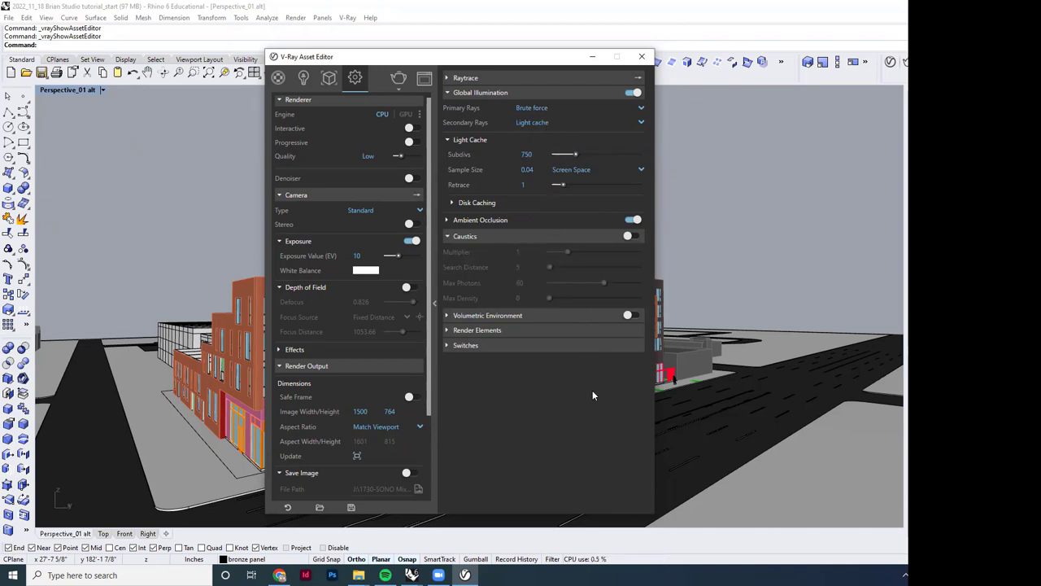
Step: In the Lights tab, set the Rhino Document Sun intensity to 1
{"action": "left_click", "coordinate": [304, 77]}
{"action": "double_click", "coordinate": [398, 99]}
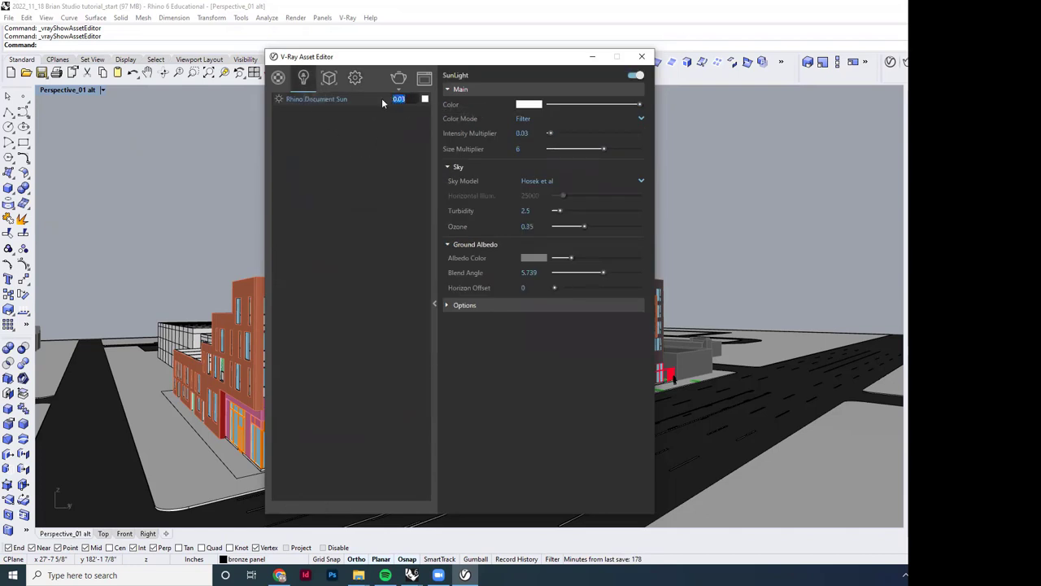
{"action": "type", "text": "1"}
{"action": "key", "text": "Return"}
Step: Try other GI ray options, ending with Brute force primary and Light cache secondary rays
{"action": "left_click", "coordinate": [358, 79]}
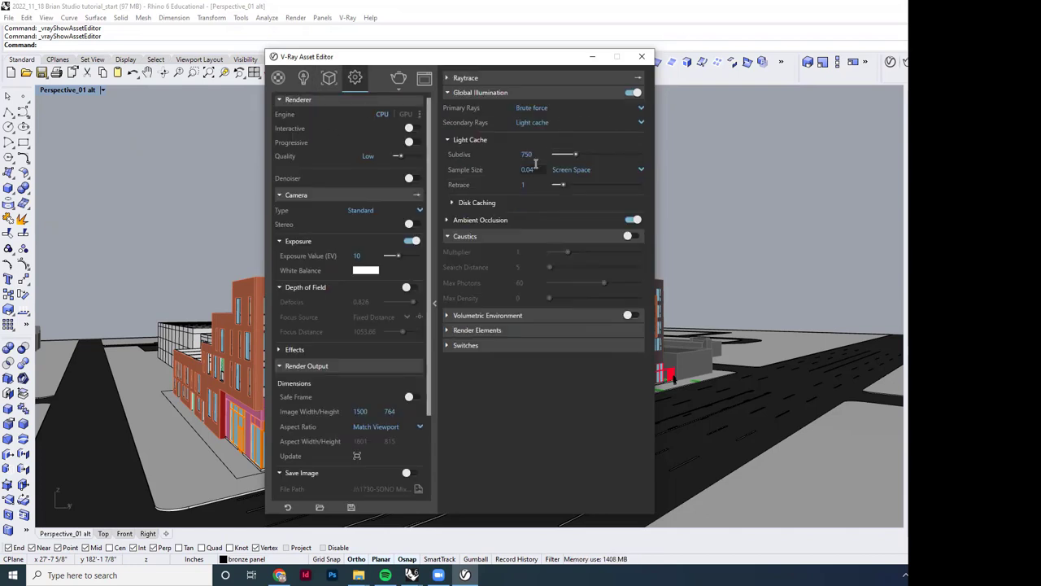
{"action": "left_click", "coordinate": [591, 103]}
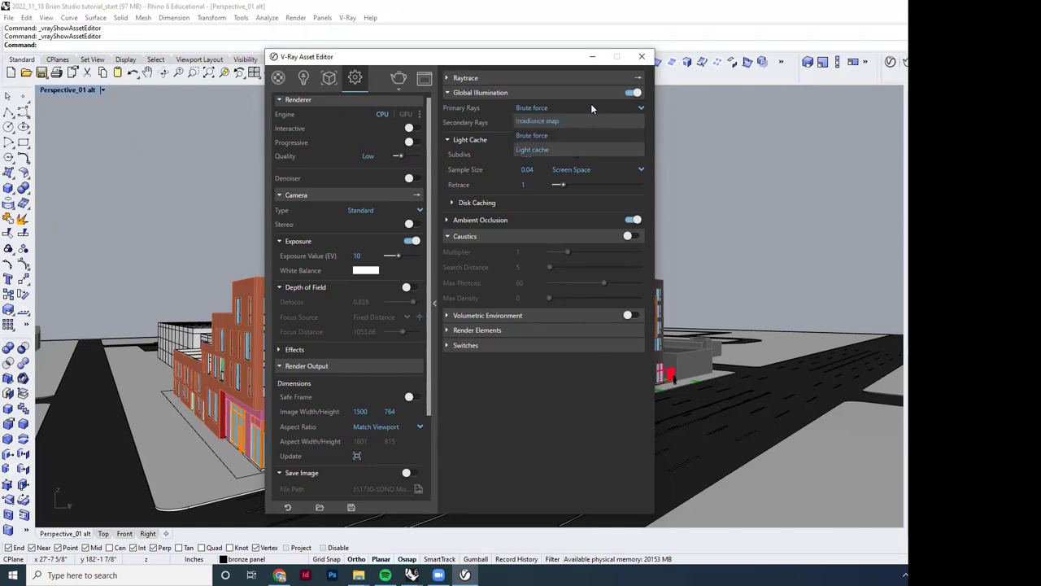
{"action": "left_click", "coordinate": [577, 120]}
{"action": "left_click", "coordinate": [583, 123]}
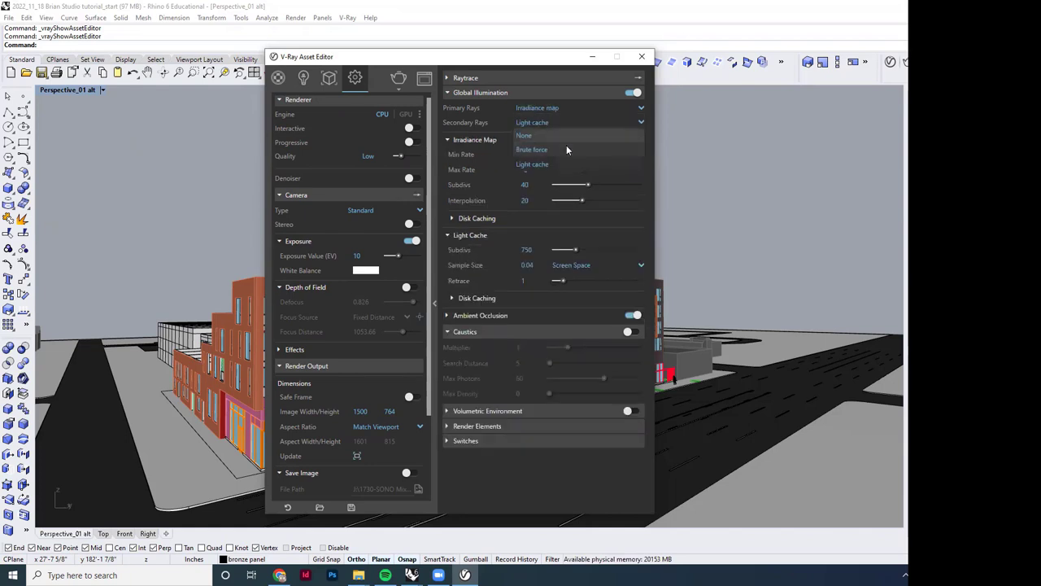
{"action": "left_click", "coordinate": [566, 148]}
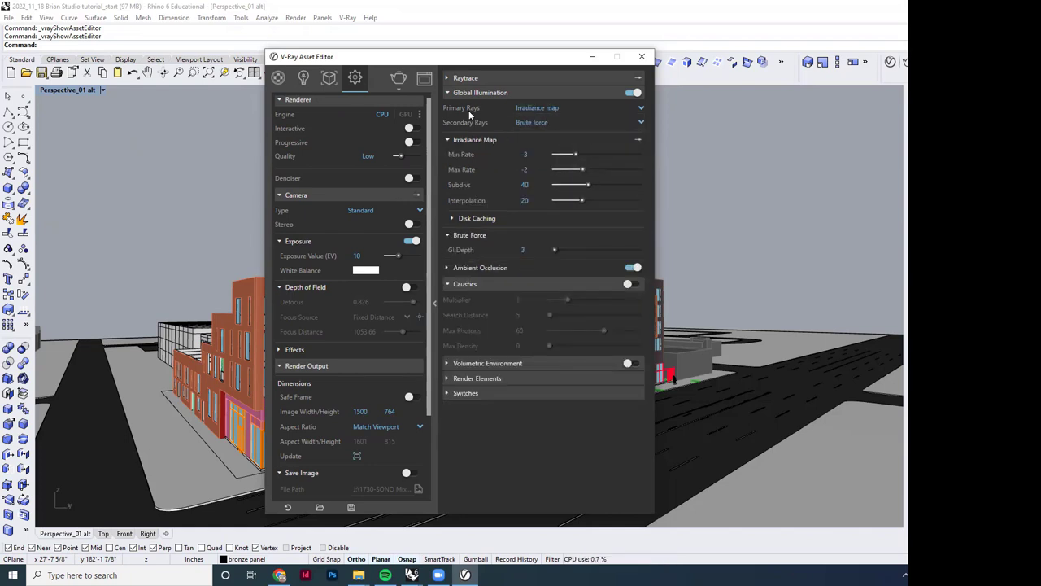
{"action": "left_click", "coordinate": [571, 122]}
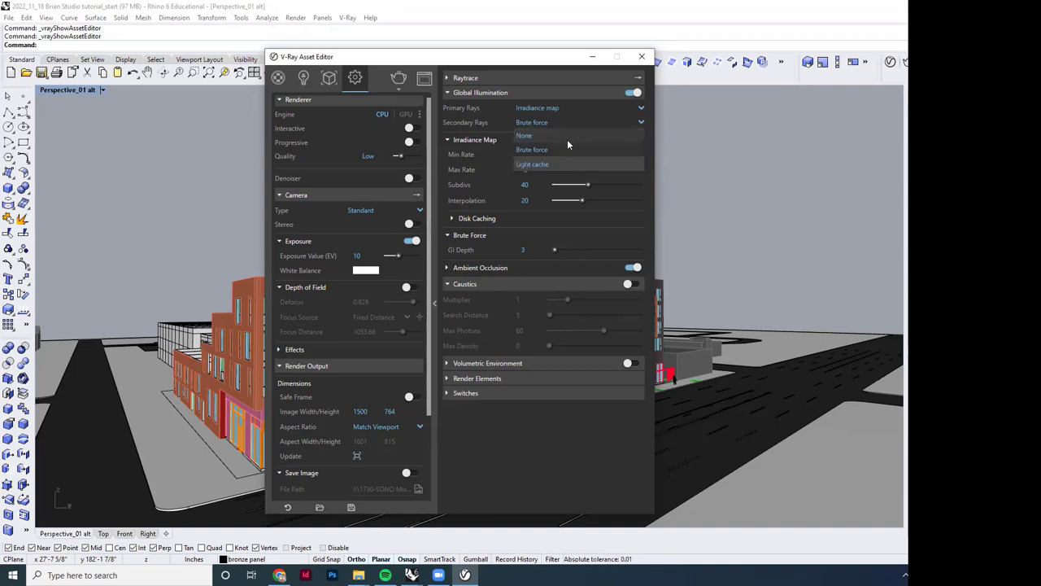
{"action": "left_click", "coordinate": [563, 149]}
{"action": "left_click", "coordinate": [566, 128]}
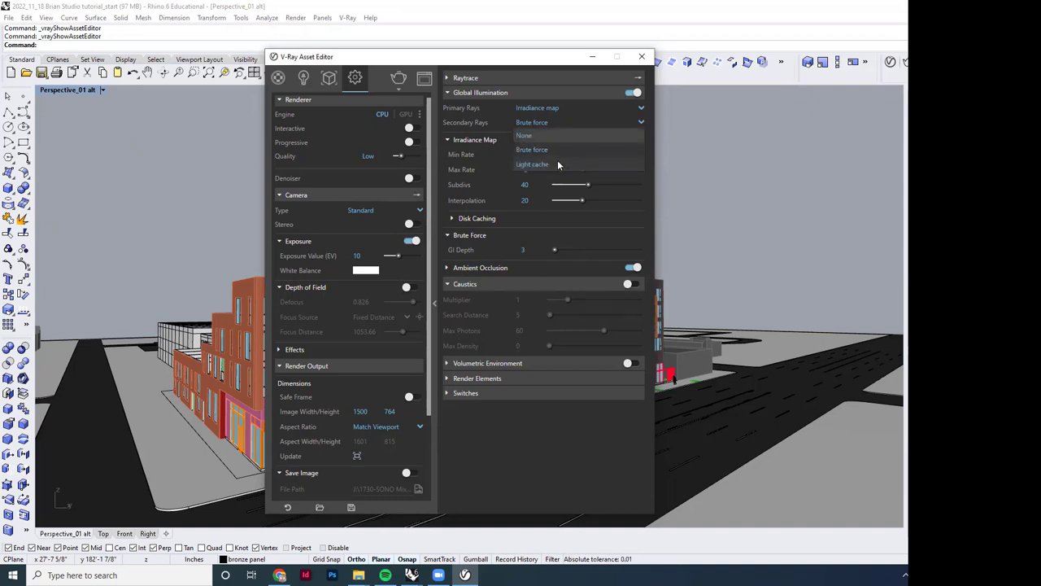
{"action": "left_click", "coordinate": [558, 163]}
{"action": "left_click", "coordinate": [556, 122]}
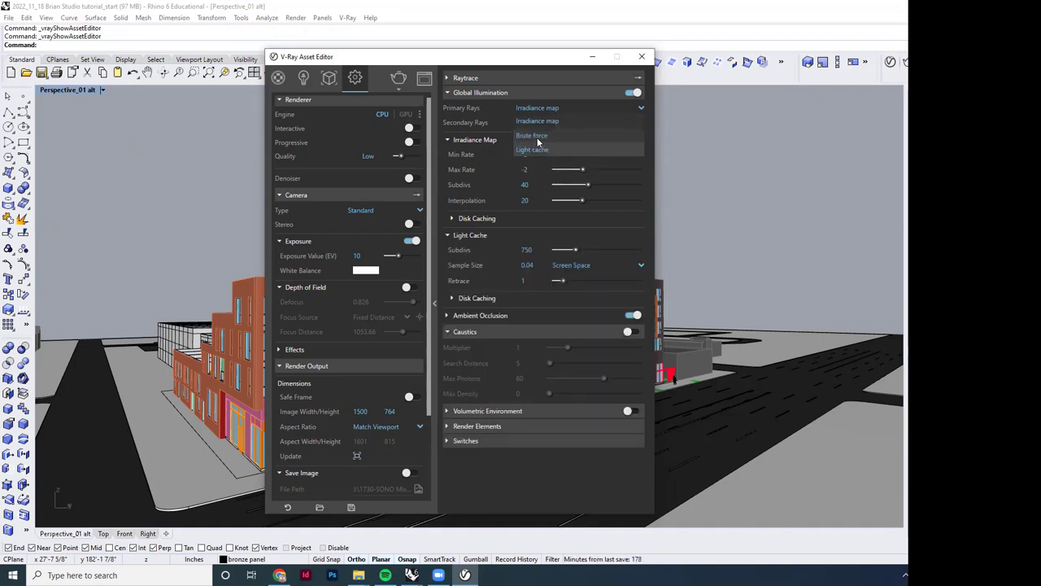
{"action": "left_click", "coordinate": [538, 135]}
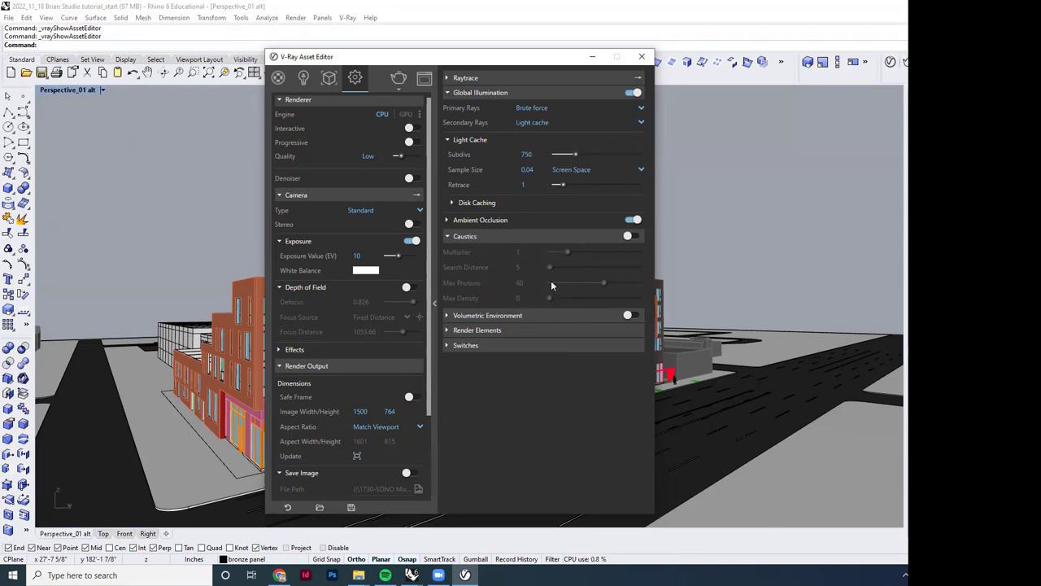
Step: Collapse Caustics, expand Render Elements, and delete the Material ID and Denoiser elements
{"action": "left_click", "coordinate": [449, 236]}
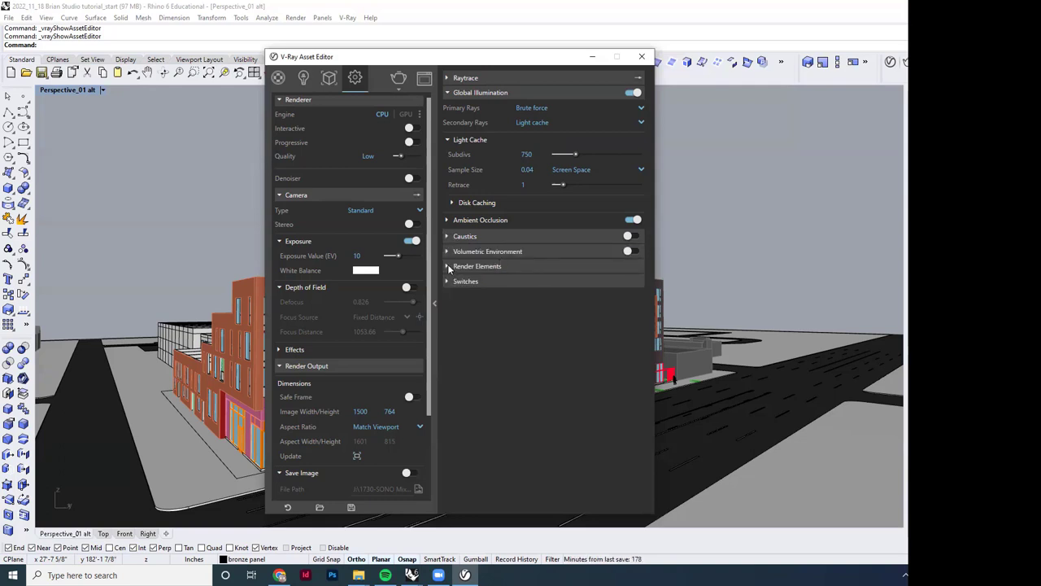
{"action": "left_click", "coordinate": [449, 266]}
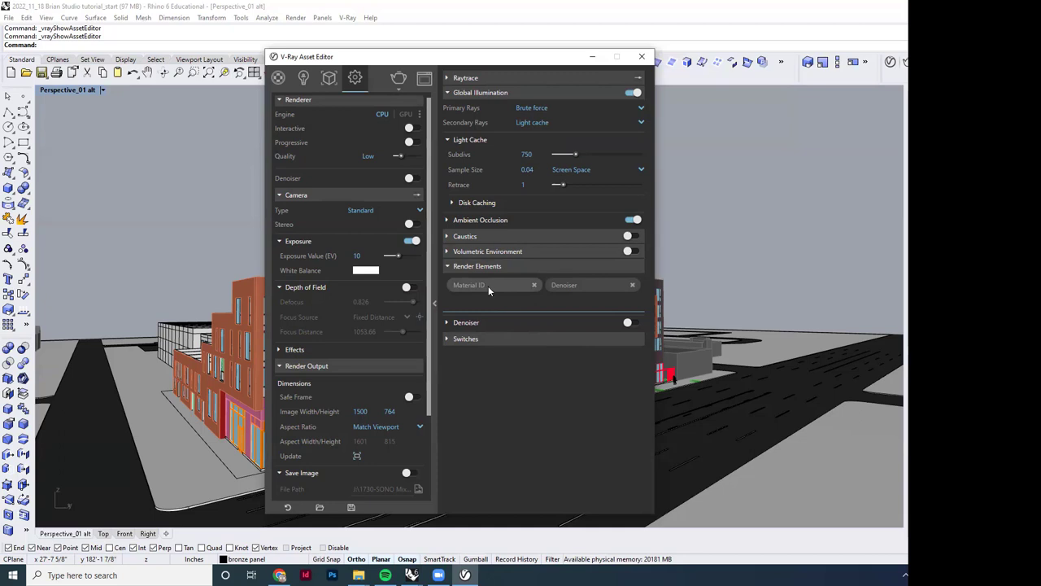
{"action": "left_click", "coordinate": [532, 286]}
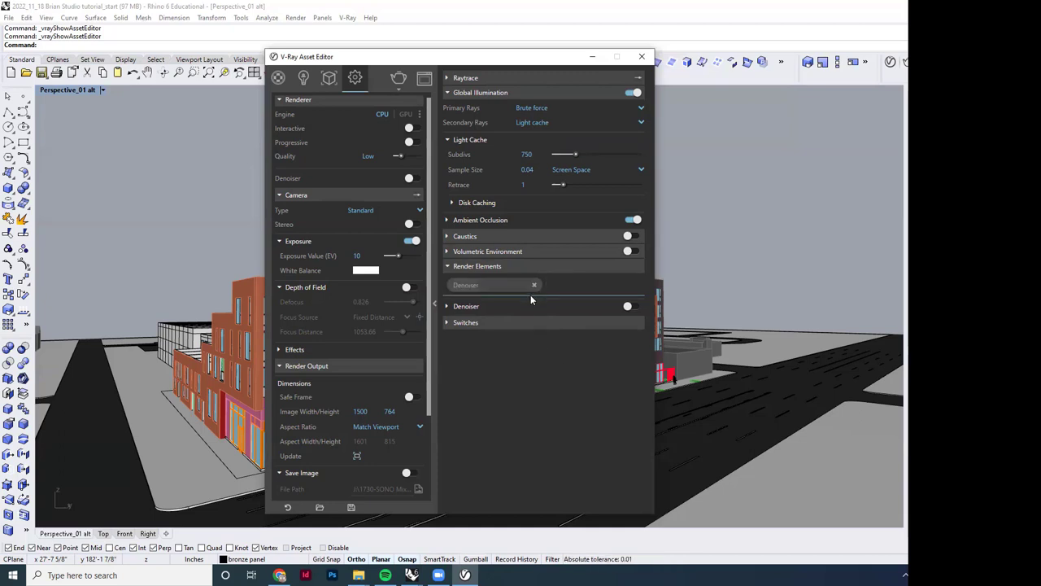
{"action": "left_click", "coordinate": [532, 285]}
Step: Add a Material ID render element from the element type list
{"action": "left_click", "coordinate": [488, 284]}
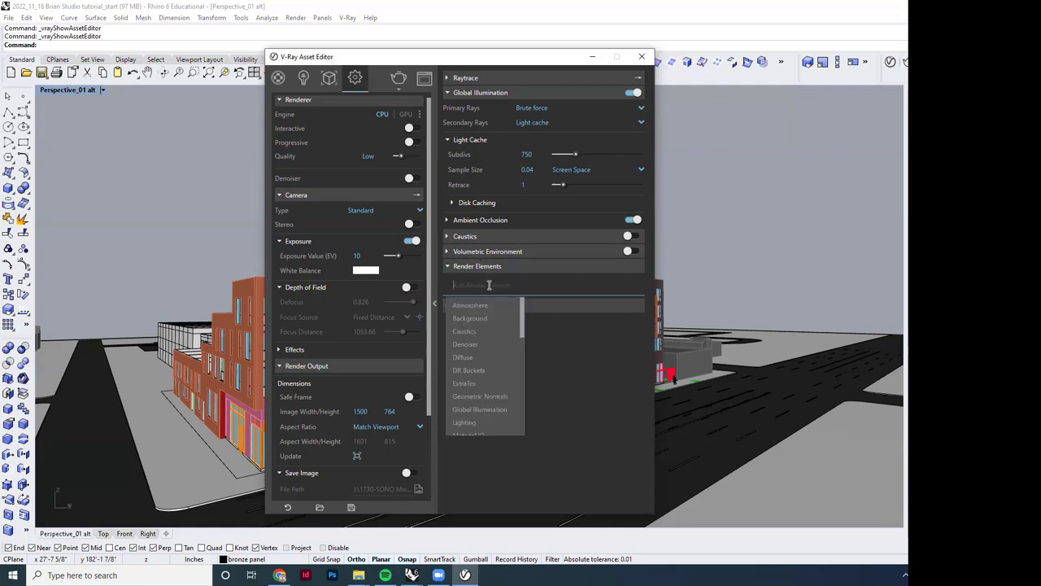
{"action": "scroll", "coordinate": [472, 342], "scroll_direction": "down", "scroll_amount": 3}
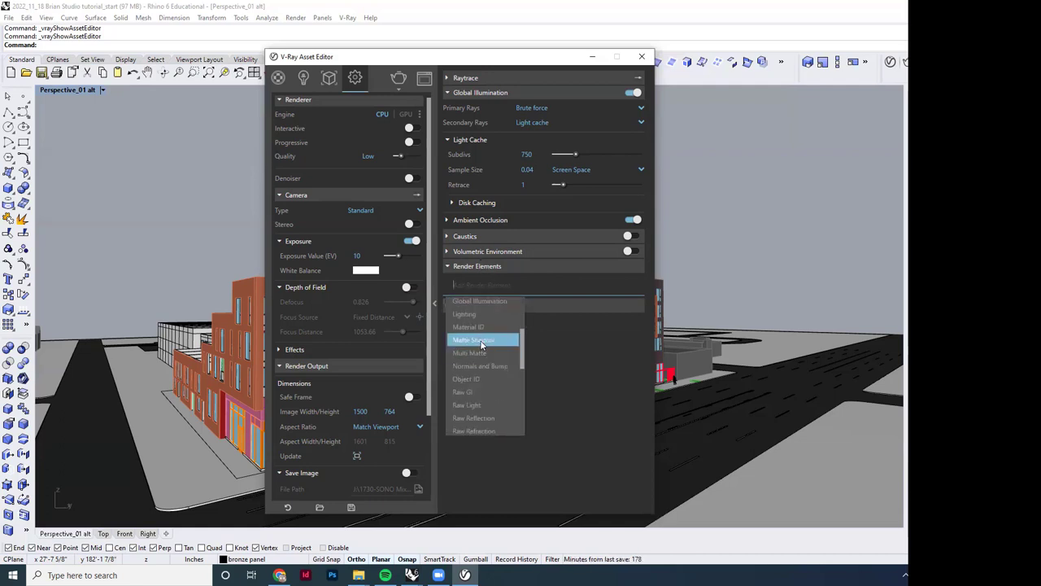
{"action": "left_click", "coordinate": [480, 328]}
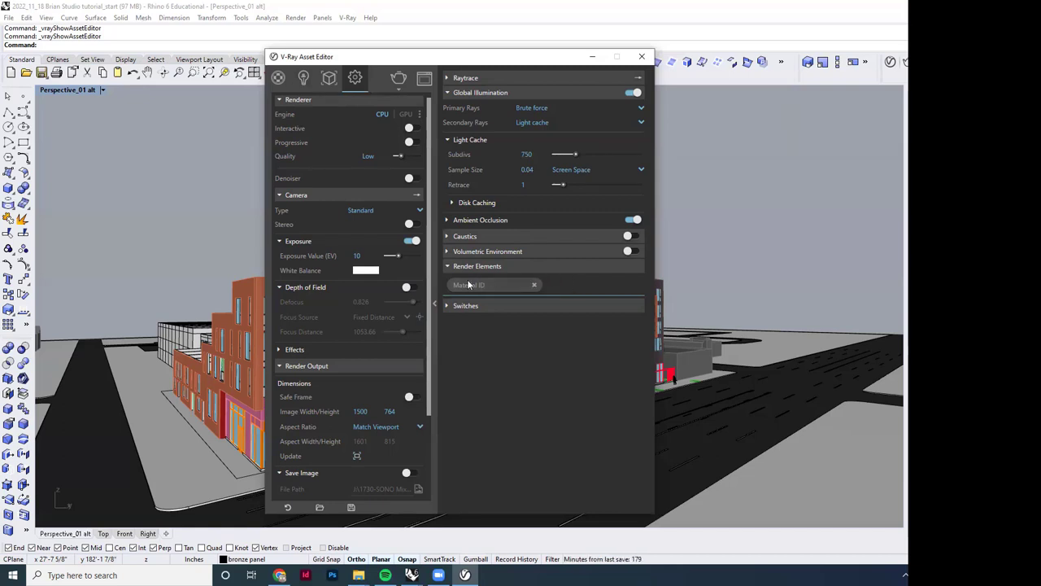
{"action": "left_click", "coordinate": [303, 79]}
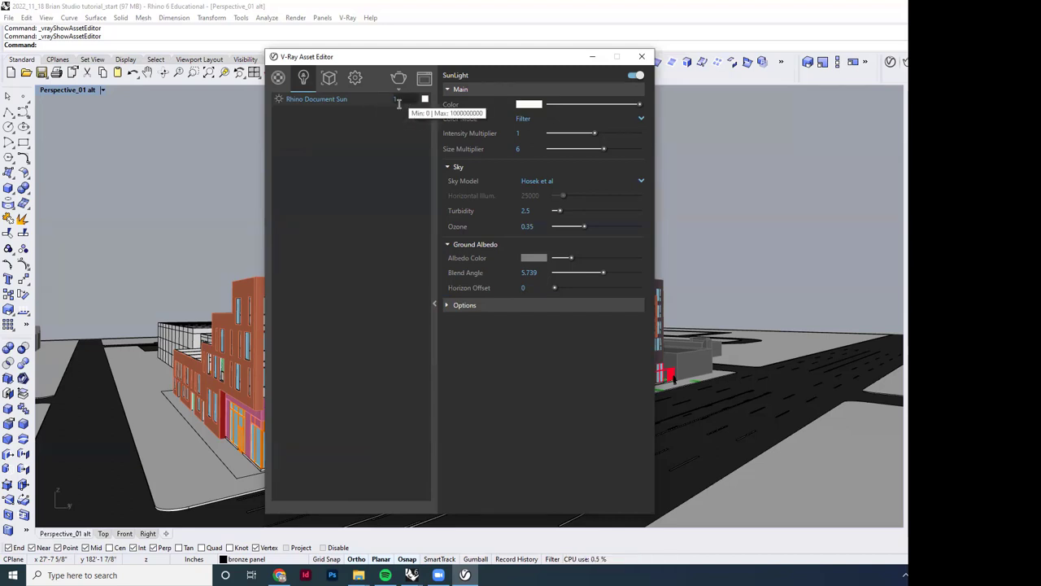
{"action": "left_click", "coordinate": [278, 77]}
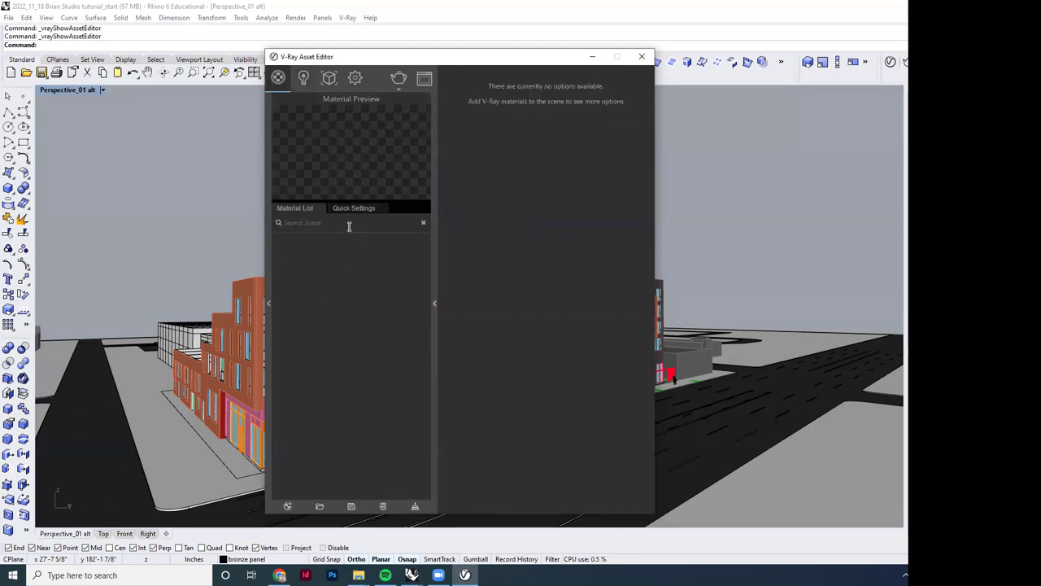
Step: Hide the Asset Editor, frame a low street-level corner view of the building, and start a V-Ray render
{"action": "left_click", "coordinate": [594, 59]}
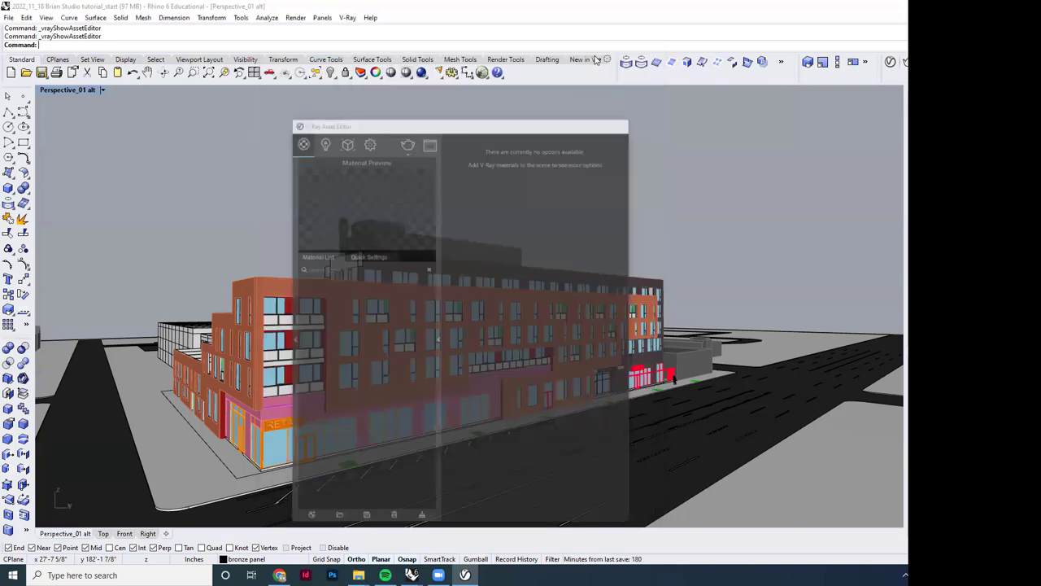
{"action": "right_click_drag", "start_coordinate": [504, 342], "coordinate": [431, 364]}
{"action": "scroll", "coordinate": [431, 363], "scroll_direction": "up", "scroll_amount": 5}
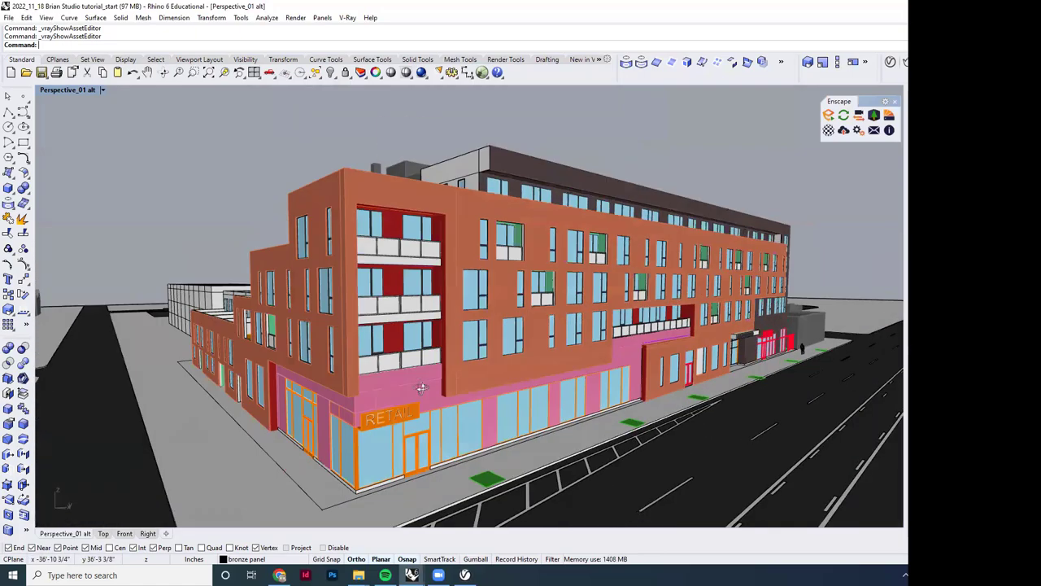
{"action": "scroll", "coordinate": [435, 379], "scroll_direction": "down", "scroll_amount": 5}
{"action": "scroll", "coordinate": [439, 391], "scroll_direction": "up", "scroll_amount": 5}
{"action": "right_click_drag", "start_coordinate": [444, 407], "coordinate": [453, 449]}
{"action": "scroll", "coordinate": [453, 450], "scroll_direction": "up", "scroll_amount": 5}
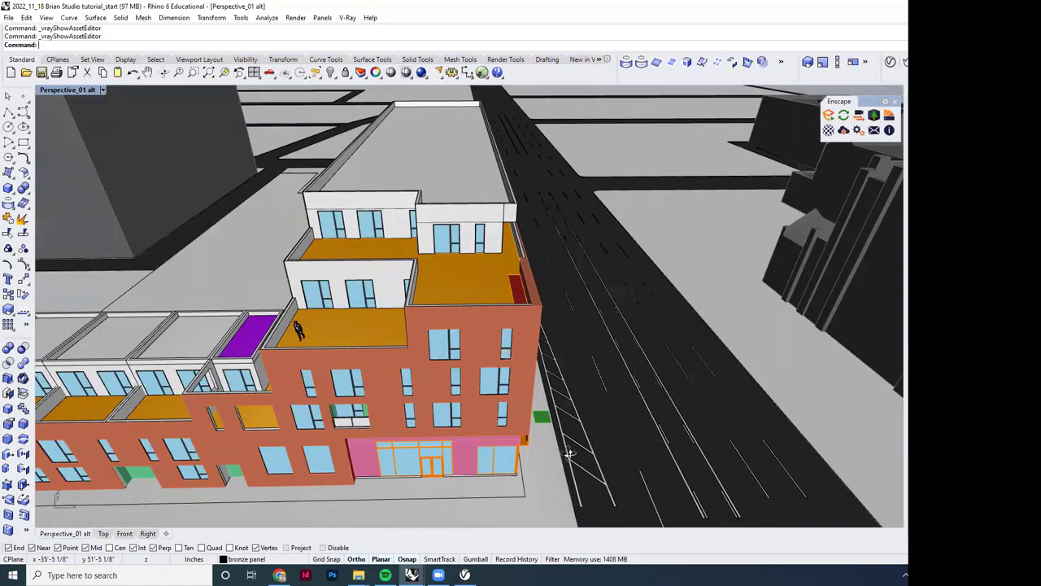
{"action": "right_click_drag", "start_coordinate": [302, 360], "coordinate": [579, 408]}
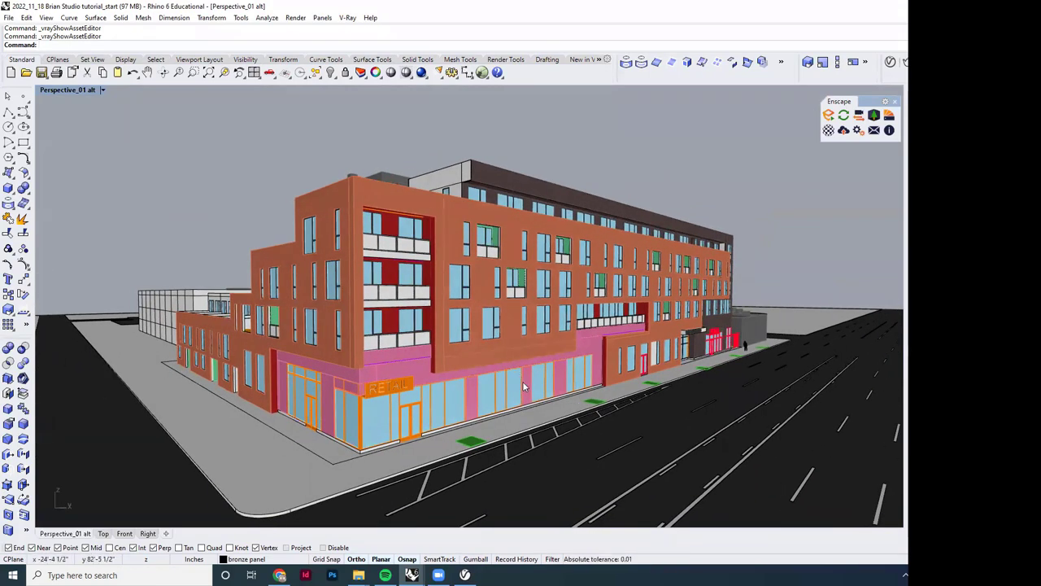
{"action": "right_click_drag", "start_coordinate": [545, 340], "coordinate": [469, 320]}
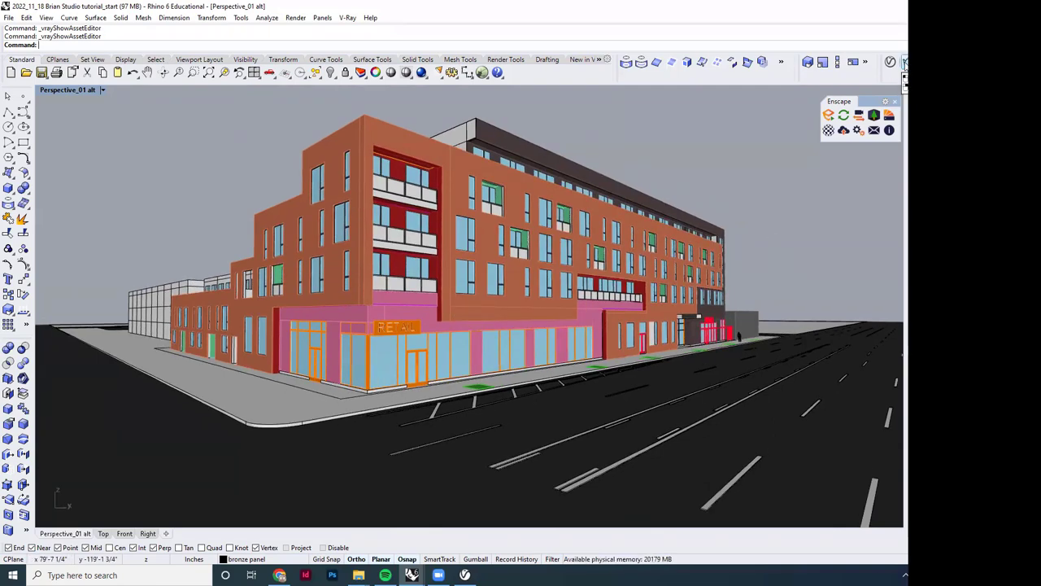
{"action": "right_click_drag", "start_coordinate": [645, 269], "coordinate": [579, 296]}
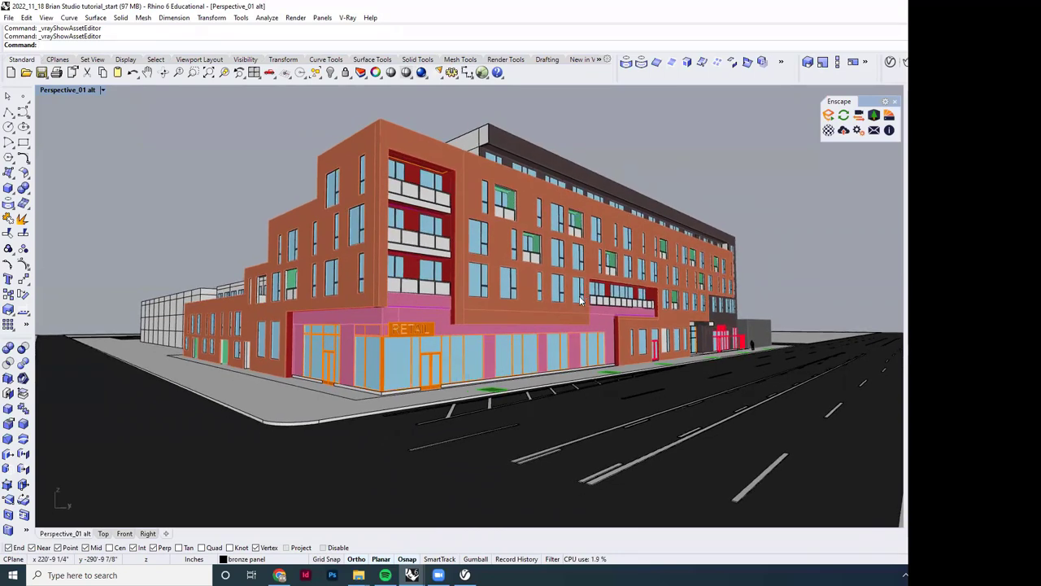
{"action": "left_click", "coordinate": [906, 62]}
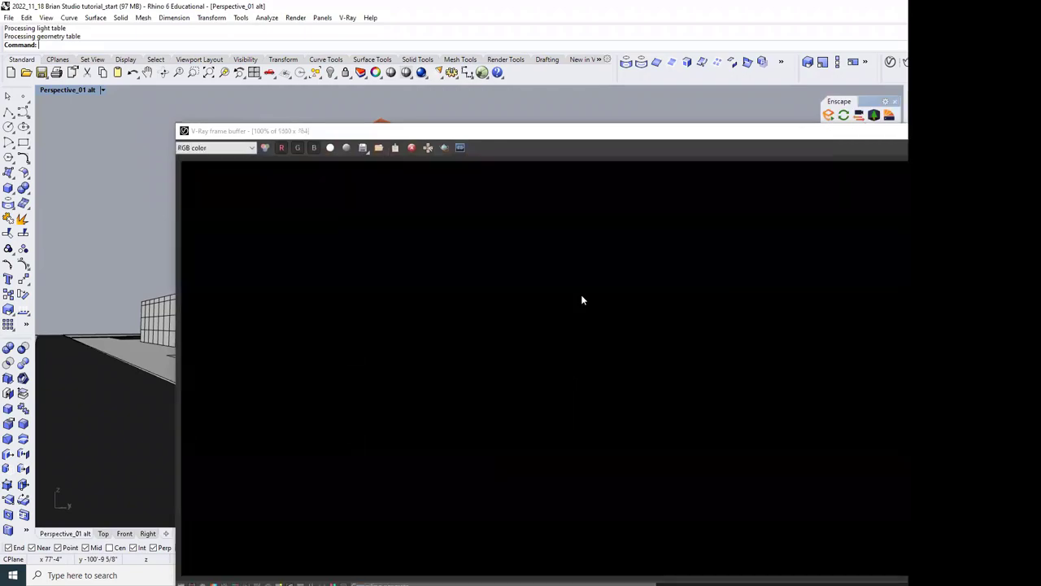
Step: Move the frame buffer aside, let the white-on-black render finish, then minimize it
{"action": "left_click_drag", "start_coordinate": [501, 132], "coordinate": [418, 58]}
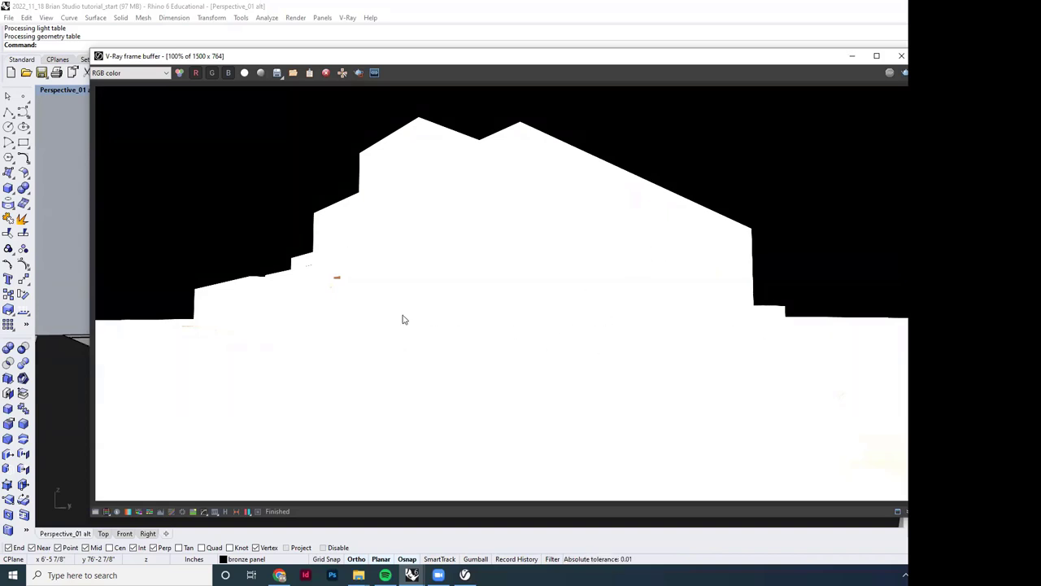
{"action": "left_click", "coordinate": [851, 59]}
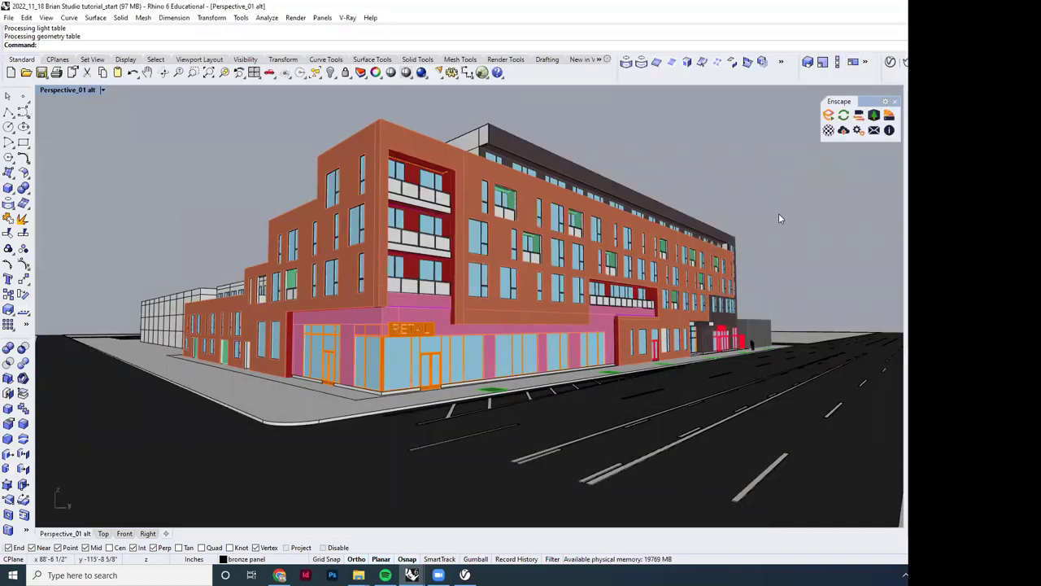
Step: Add a new Generic material in the Asset Editor and name it 'light grey'
{"action": "left_click", "coordinate": [891, 64]}
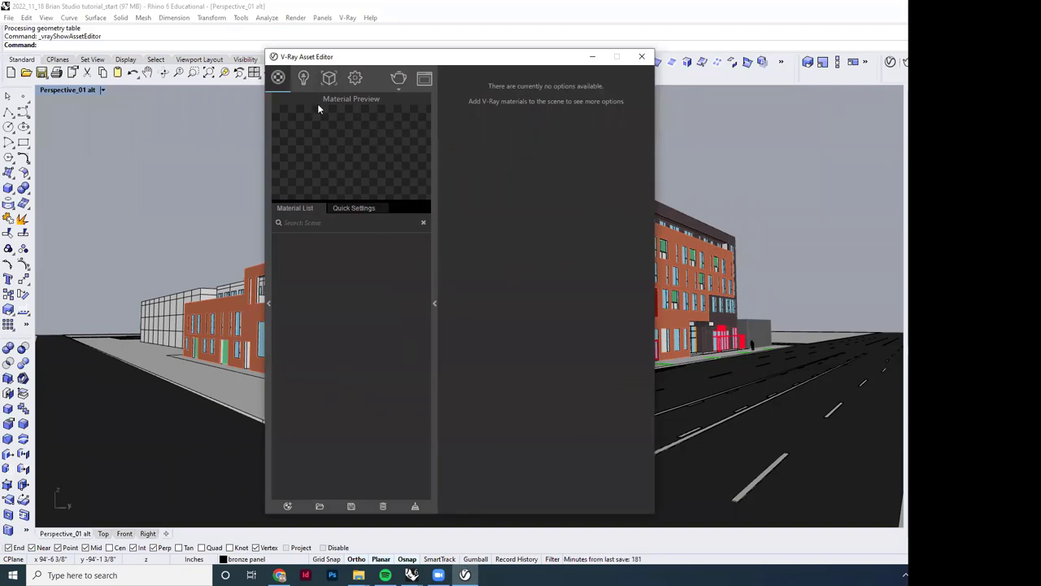
{"action": "left_click", "coordinate": [362, 78]}
{"action": "left_click", "coordinate": [278, 78]}
{"action": "left_click", "coordinate": [287, 507]}
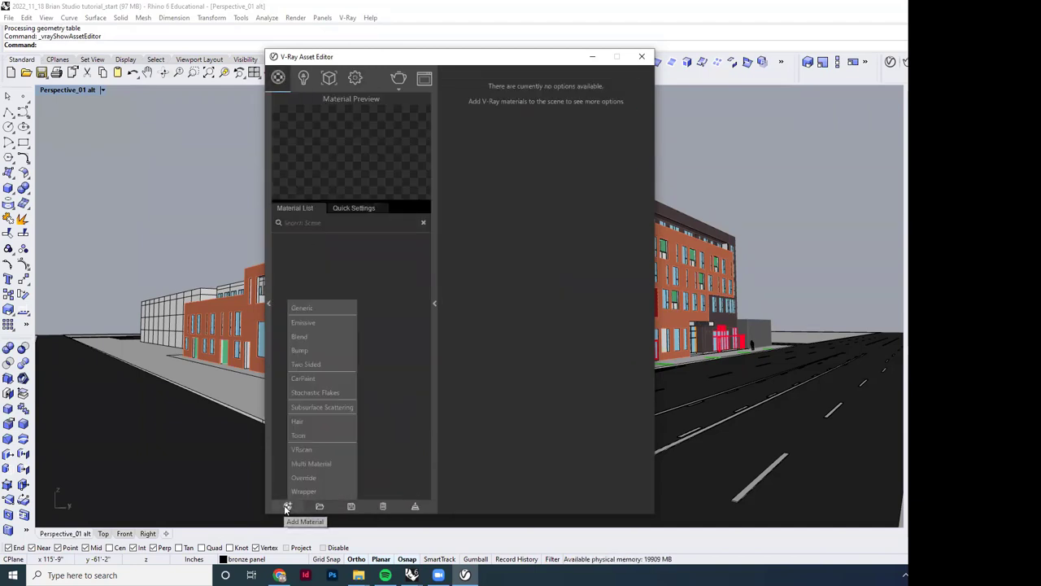
{"action": "left_click", "coordinate": [307, 308]}
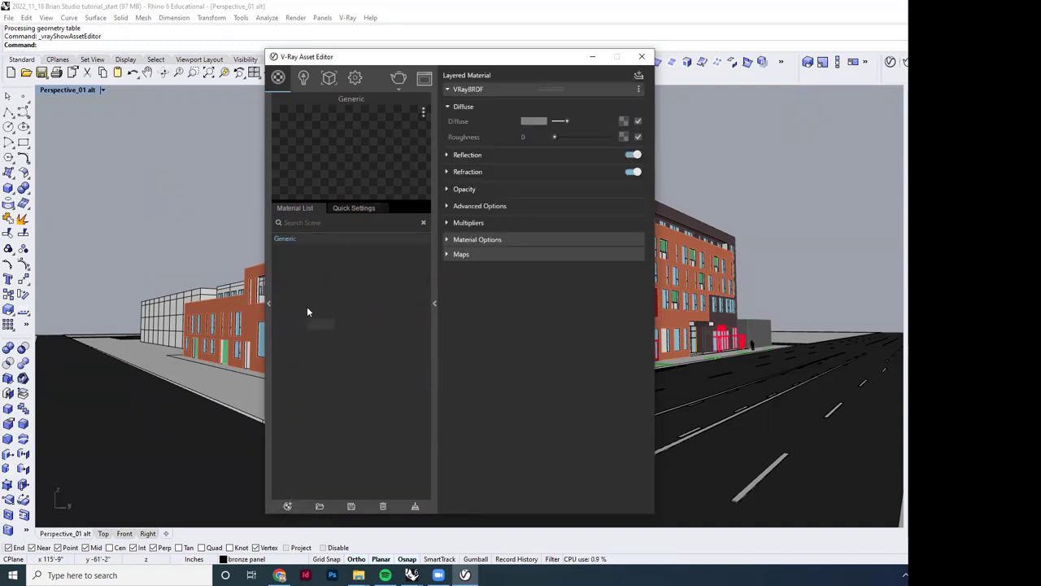
{"action": "double_click", "coordinate": [284, 239]}
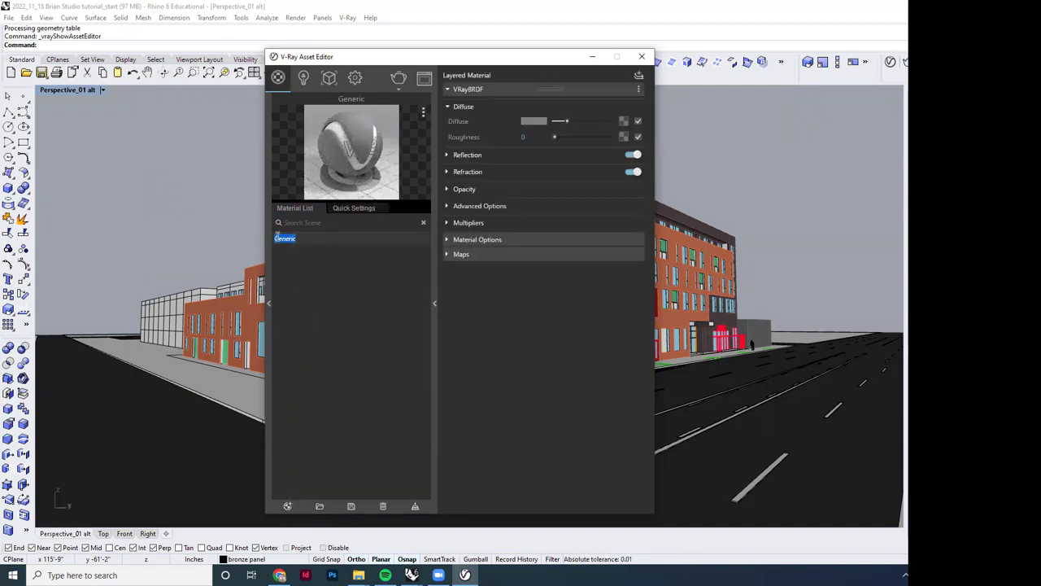
{"action": "type", "text": "br"}
{"action": "type", "text": " gre"}
{"action": "type", "text": "y"}
{"action": "key", "text": "Return"}
Step: Lighten the material's diffuse colour to 0.791 and return to the render settings
{"action": "left_click", "coordinate": [541, 121]}
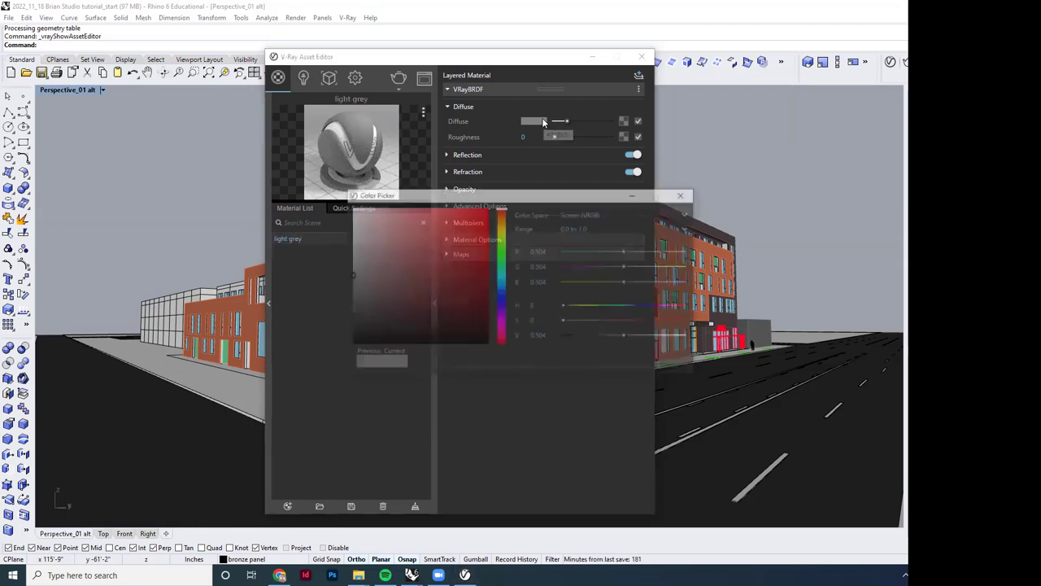
{"action": "left_click", "coordinate": [350, 271]}
{"action": "left_click", "coordinate": [348, 253]}
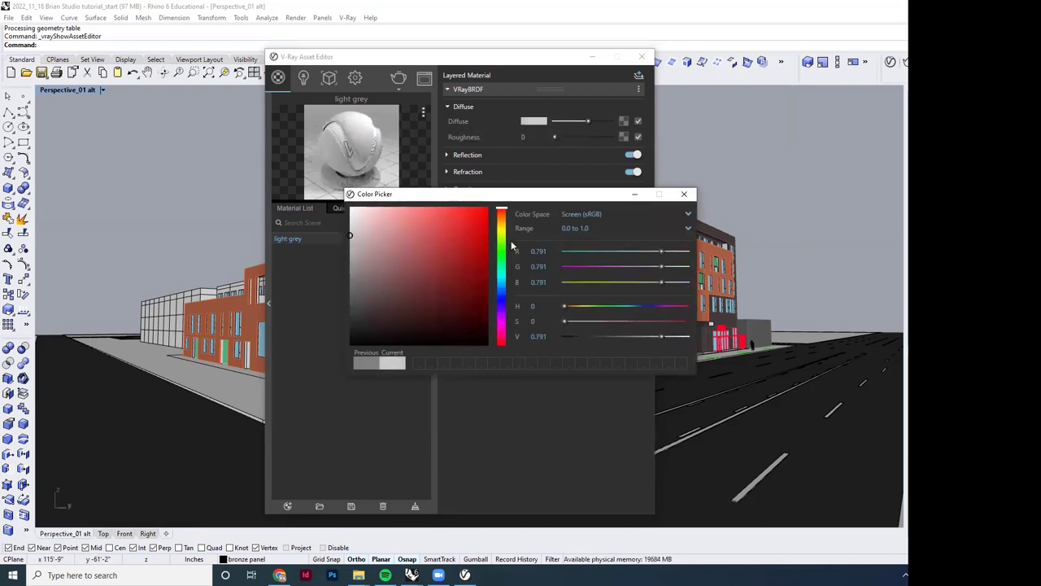
{"action": "left_click", "coordinate": [683, 195]}
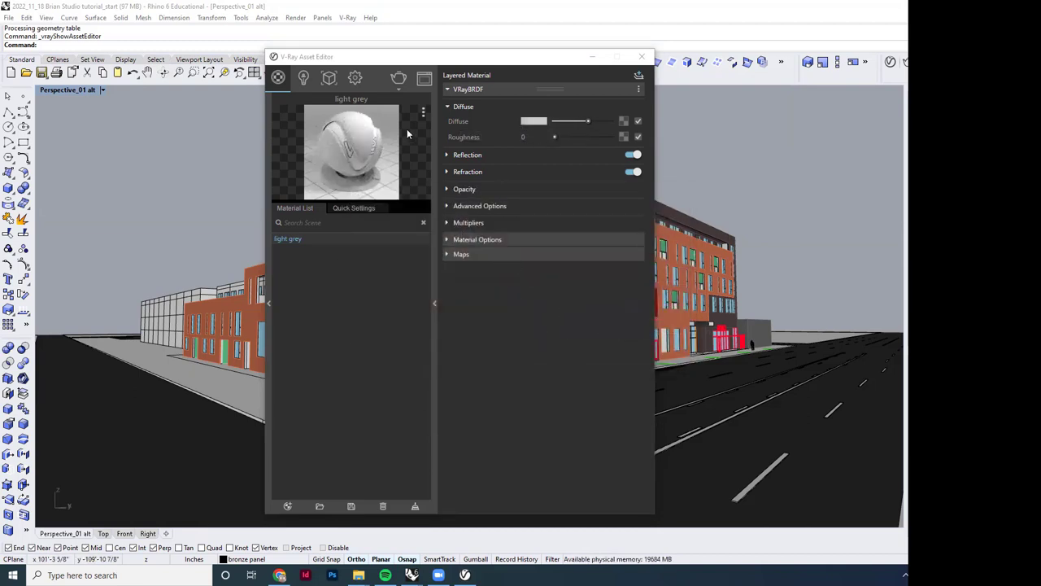
{"action": "left_click", "coordinate": [354, 79]}
{"action": "left_click", "coordinate": [353, 79]}
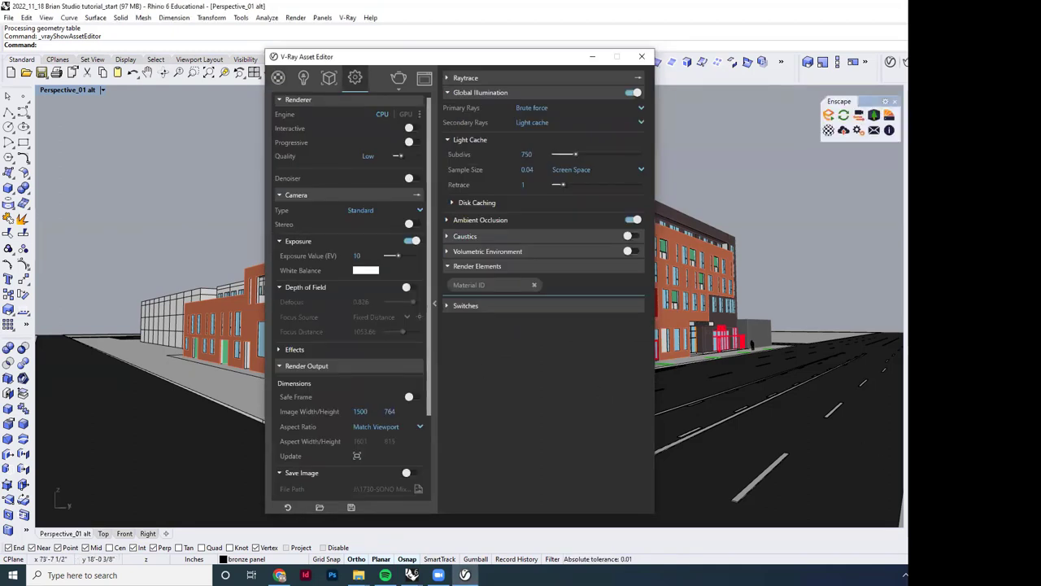
Step: Enable Material Override with the light grey material and hide the Asset Editor
{"action": "scroll", "coordinate": [361, 431], "scroll_direction": "down", "scroll_amount": 3}
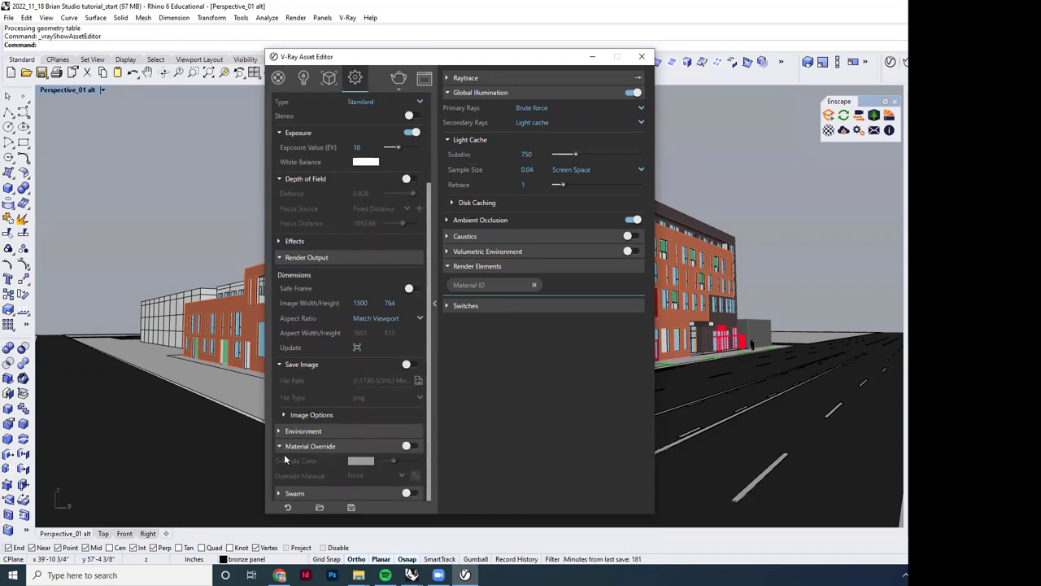
{"action": "left_click", "coordinate": [408, 446]}
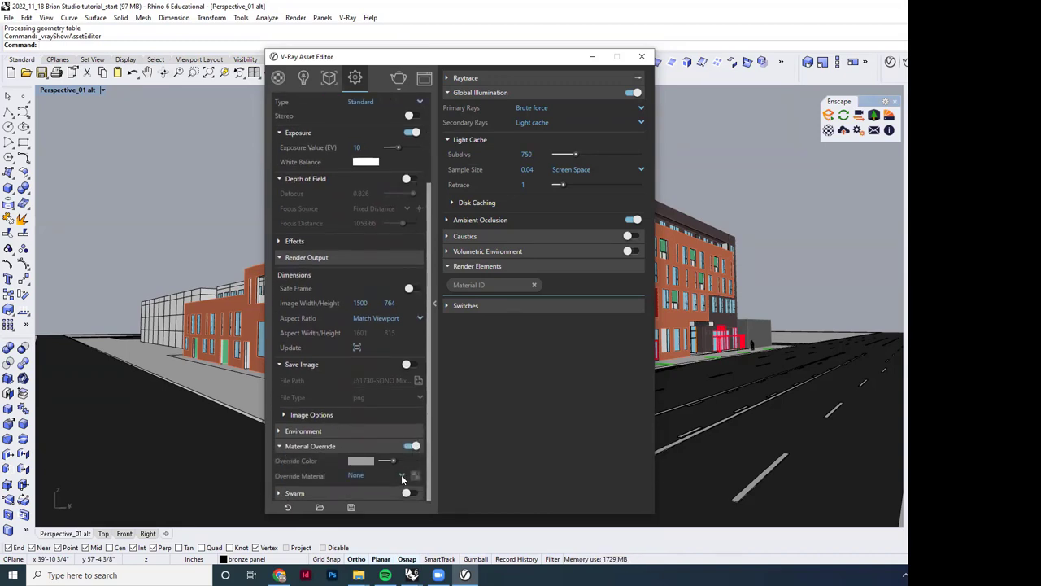
{"action": "left_click", "coordinate": [401, 475]}
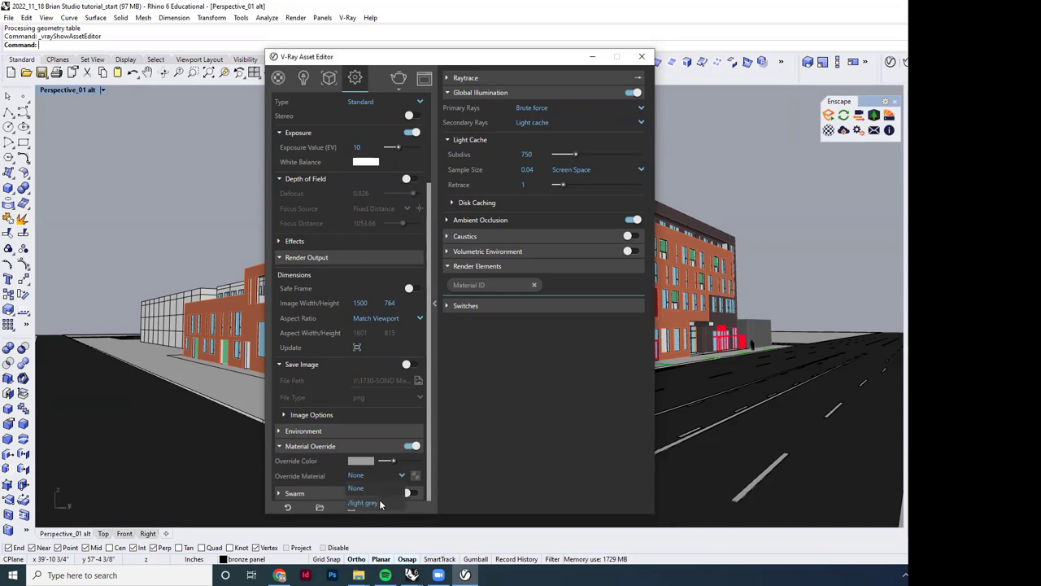
{"action": "left_click", "coordinate": [362, 503]}
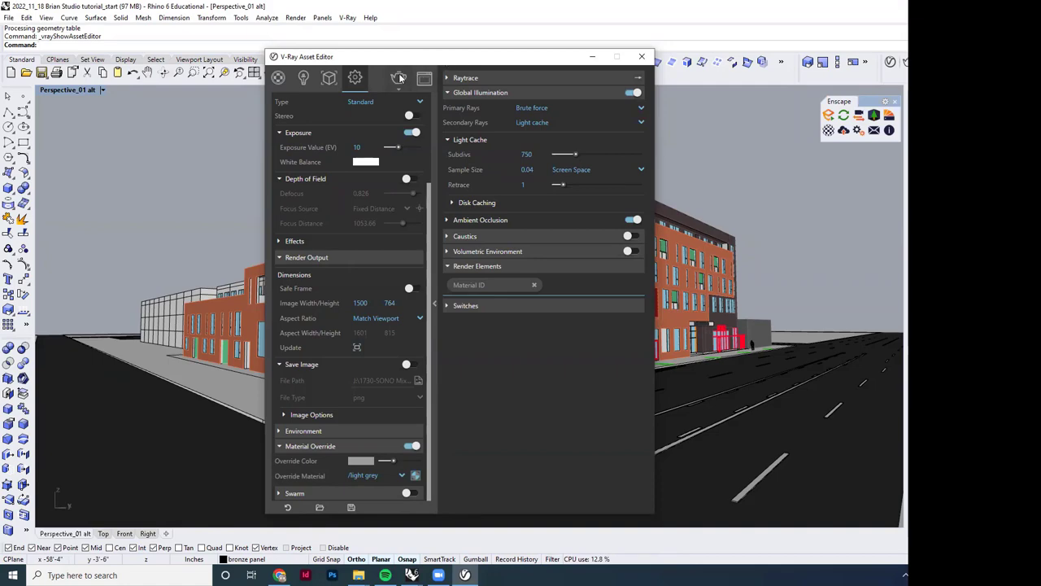
{"action": "left_click", "coordinate": [593, 57]}
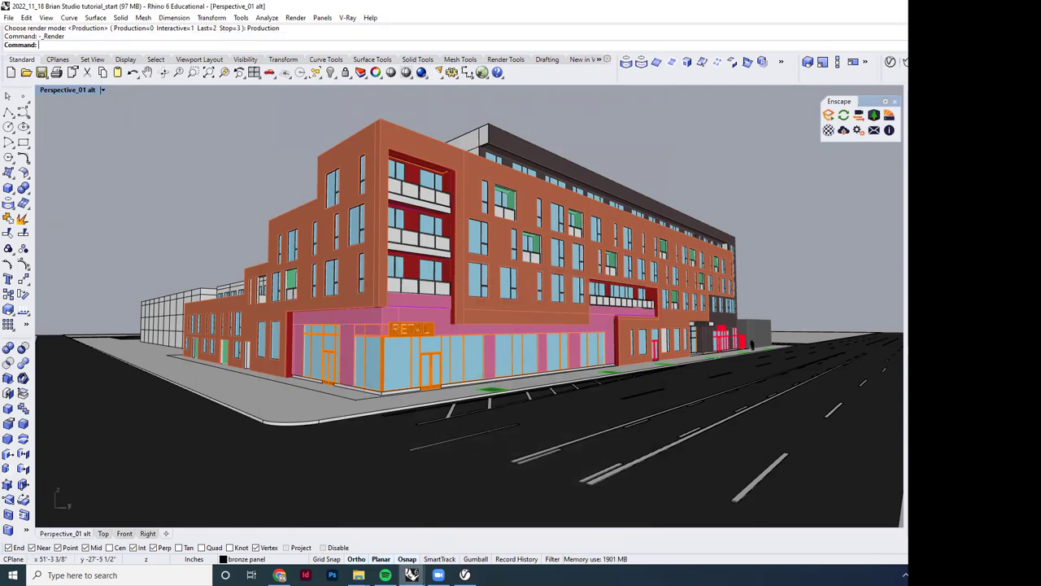
Step: Bring up the frame buffer, watch the light grey override render finish, then minimize it
{"action": "mouse_move", "coordinate": [412, 575]}
{"action": "left_click", "coordinate": [540, 525]}
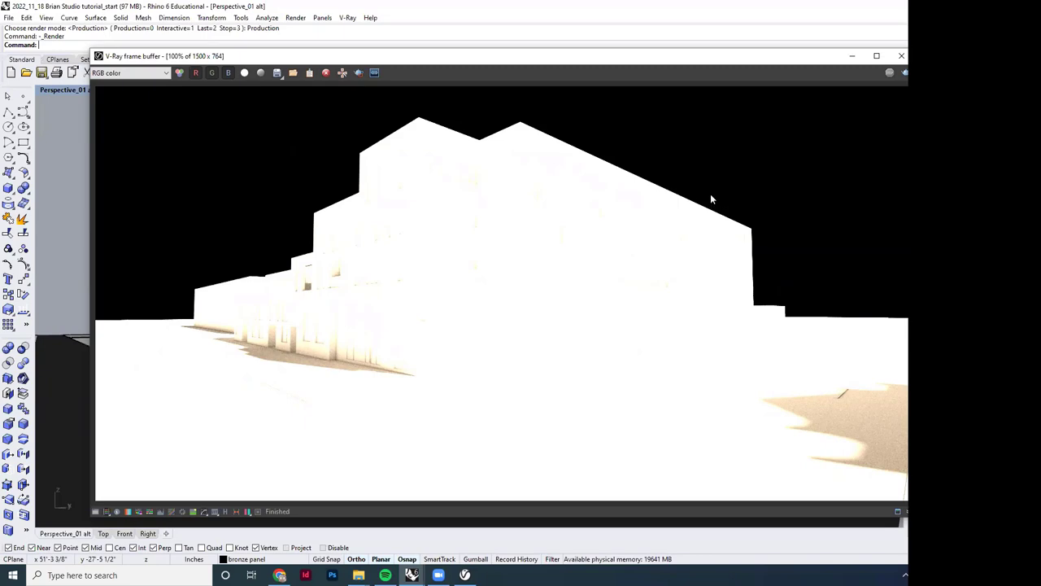
{"action": "left_click", "coordinate": [852, 57]}
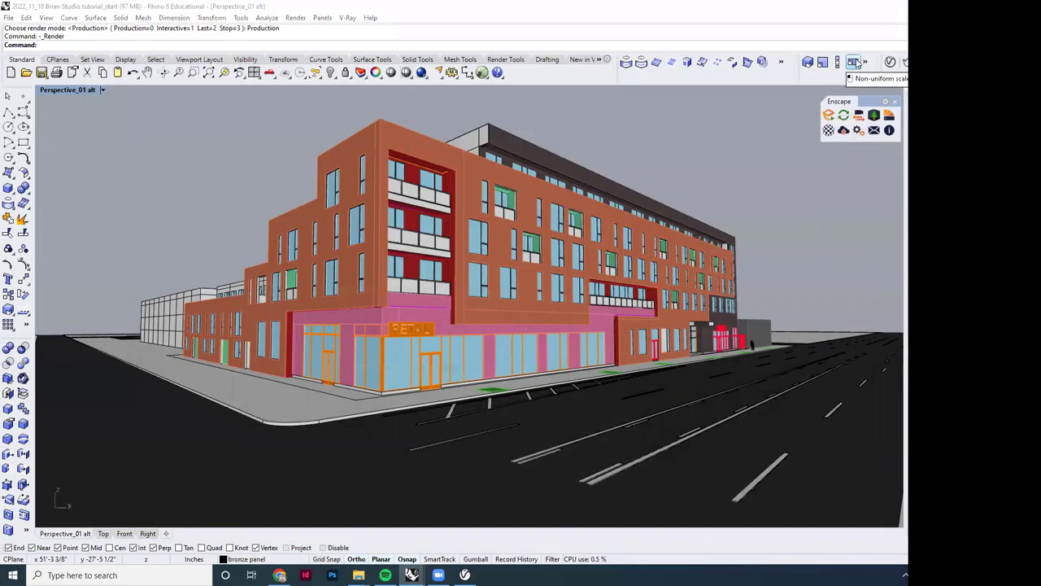
Step: Set primary rays to Irradiance map and secondary rays to Brute force, then render again
{"action": "left_click", "coordinate": [890, 61]}
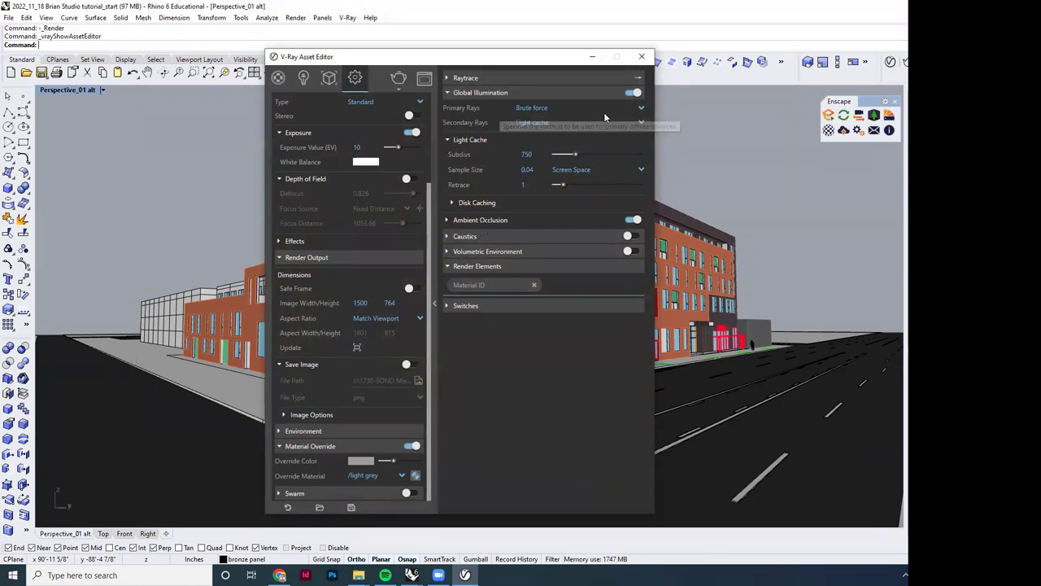
{"action": "left_click", "coordinate": [639, 109]}
{"action": "left_click", "coordinate": [595, 123]}
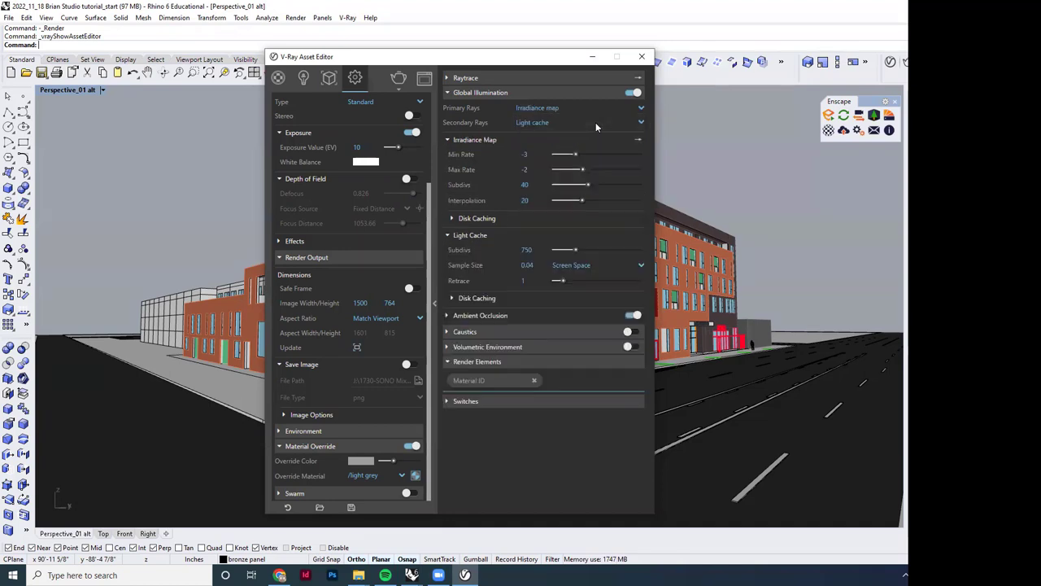
{"action": "left_click", "coordinate": [640, 123]}
{"action": "left_click", "coordinate": [530, 146]}
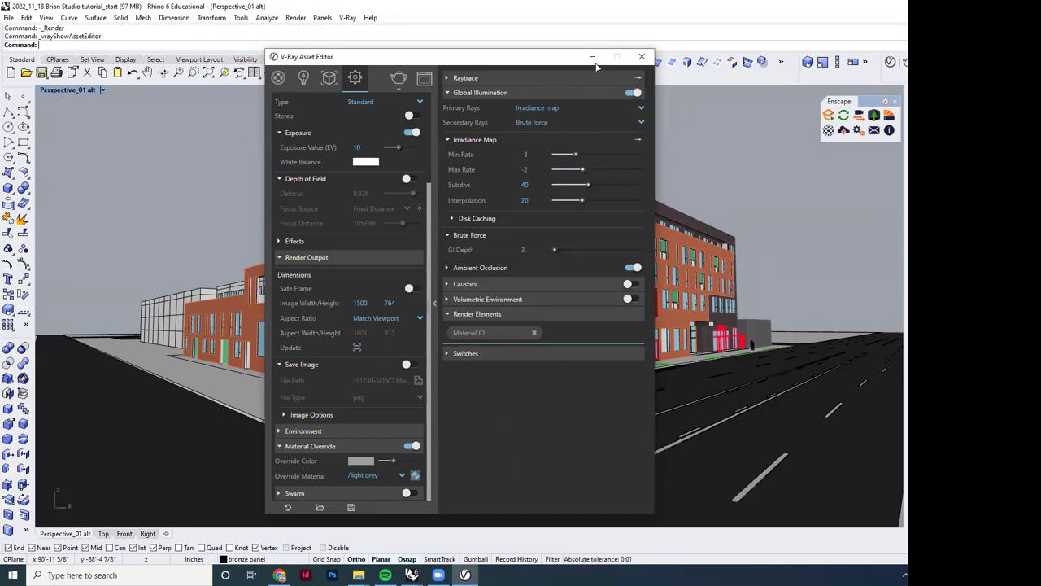
{"action": "left_click", "coordinate": [592, 56]}
{"action": "left_click", "coordinate": [890, 61]}
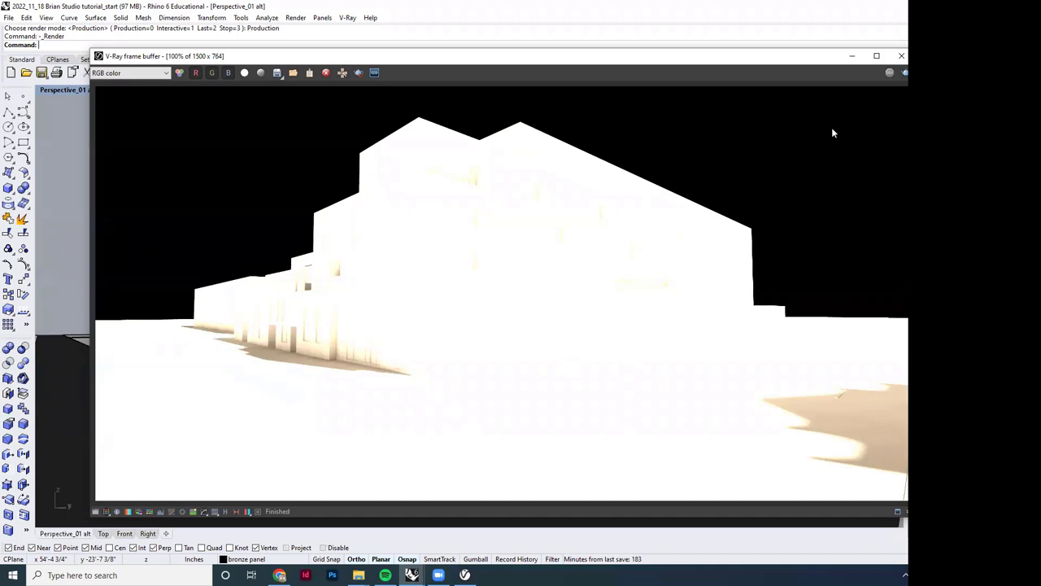
Step: Minimize the finished black-sky render to return to the building viewport
{"action": "left_click", "coordinate": [852, 57]}
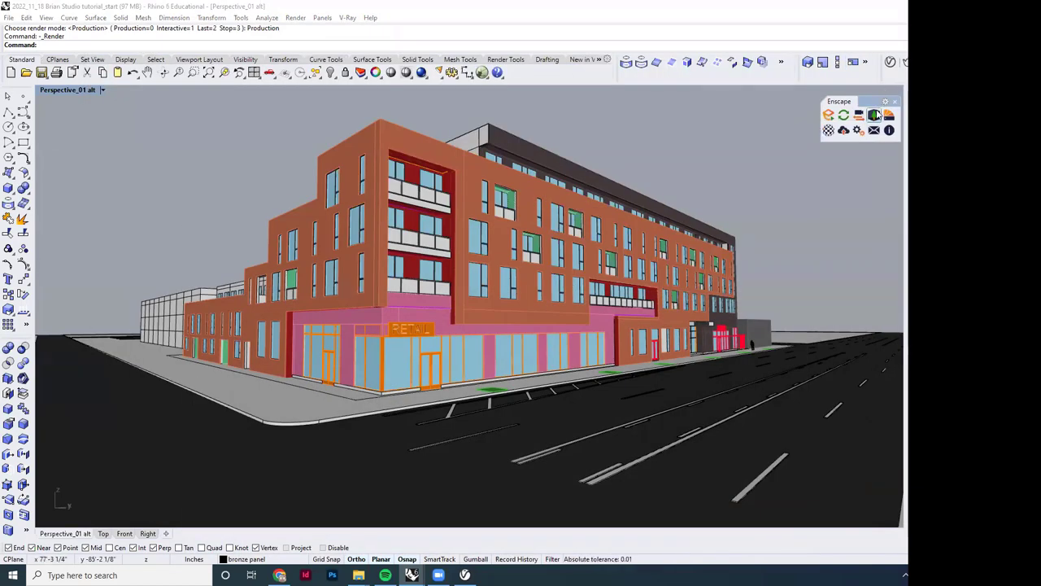
{"action": "left_click", "coordinate": [892, 64]}
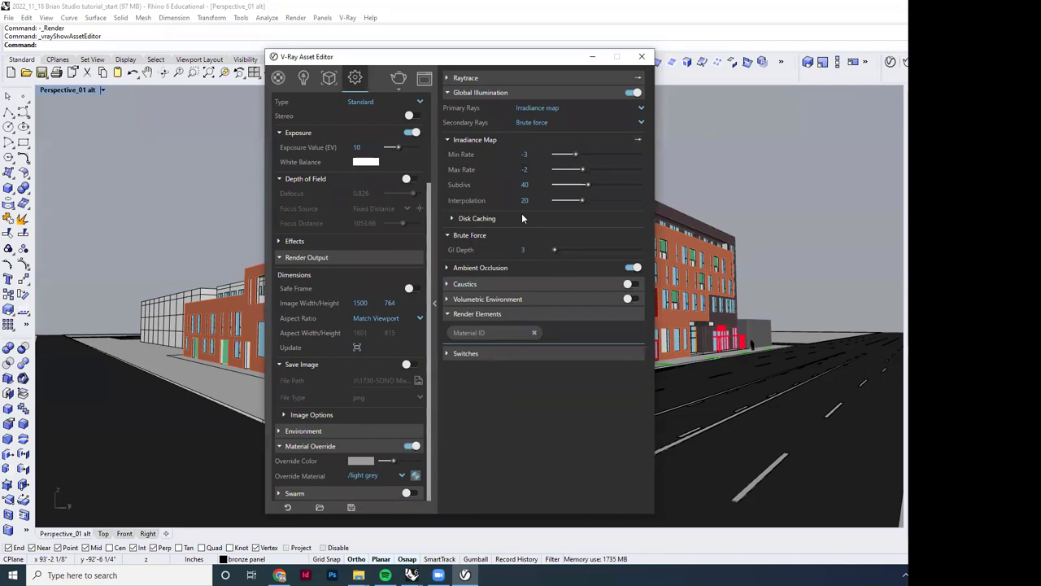
{"action": "left_click", "coordinate": [302, 77]}
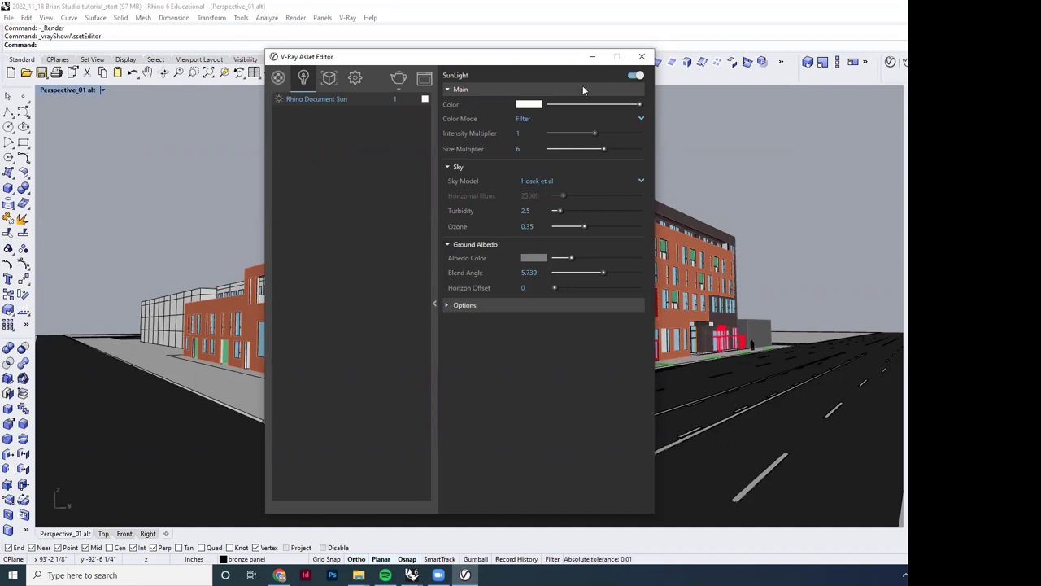
{"action": "left_click", "coordinate": [595, 59]}
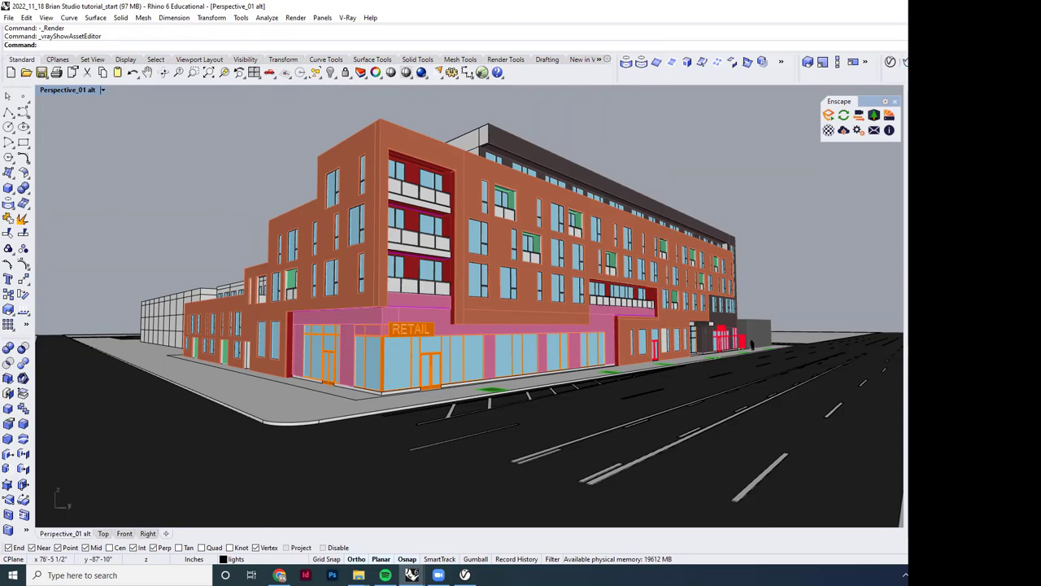
Step: Place a V-Ray dome light at the curb corner of the street
{"action": "left_click", "coordinate": [876, 113]}
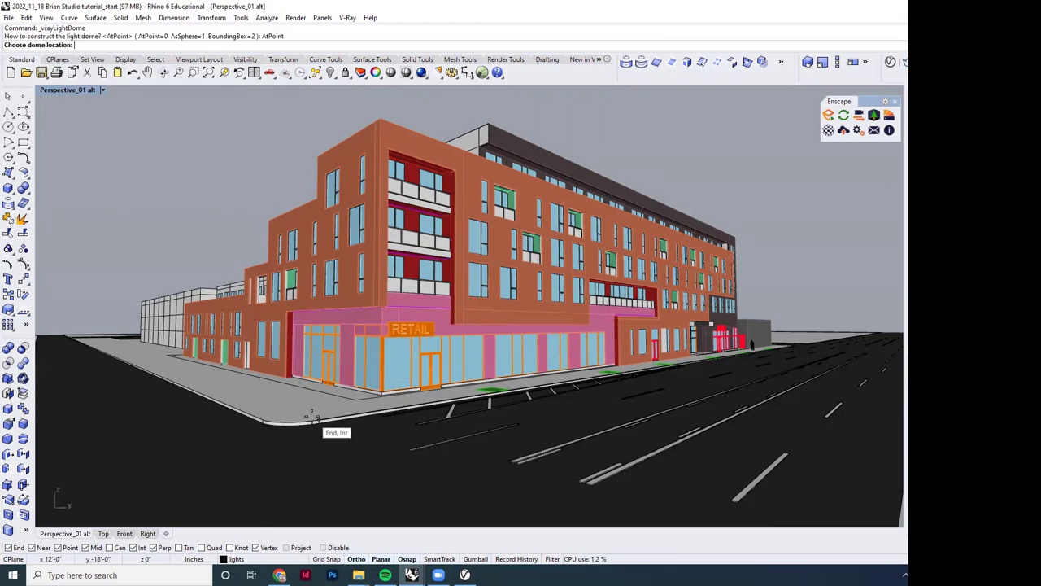
{"action": "left_click", "coordinate": [320, 418]}
{"action": "left_click", "coordinate": [320, 418]}
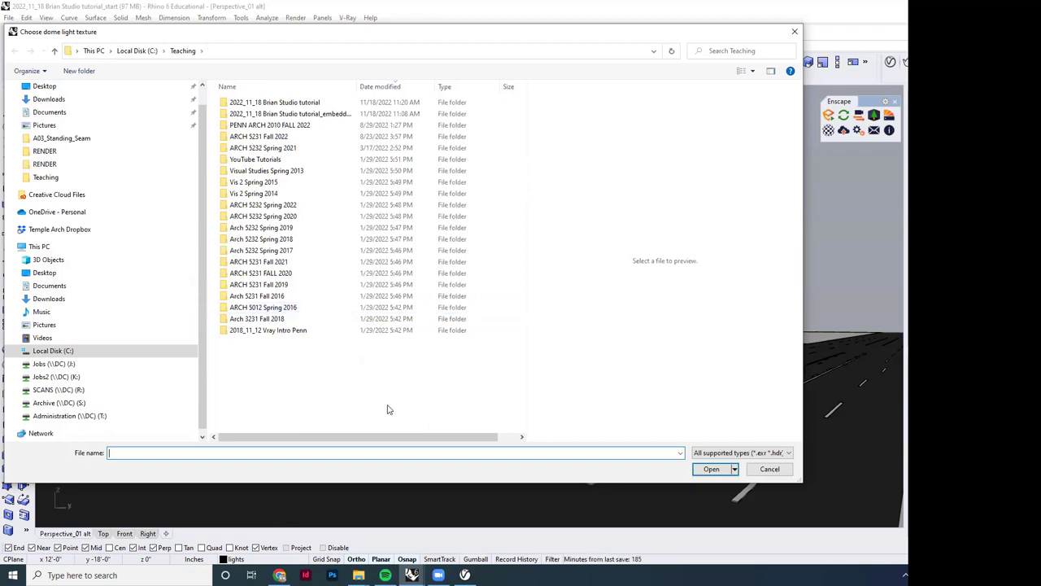
Step: Load VizPeople_non_commercial_hdr_v1_11 from T:\Vray\HDRI Skies - Misc into the dome light, then open the Asset Editor
{"action": "left_click", "coordinate": [122, 418]}
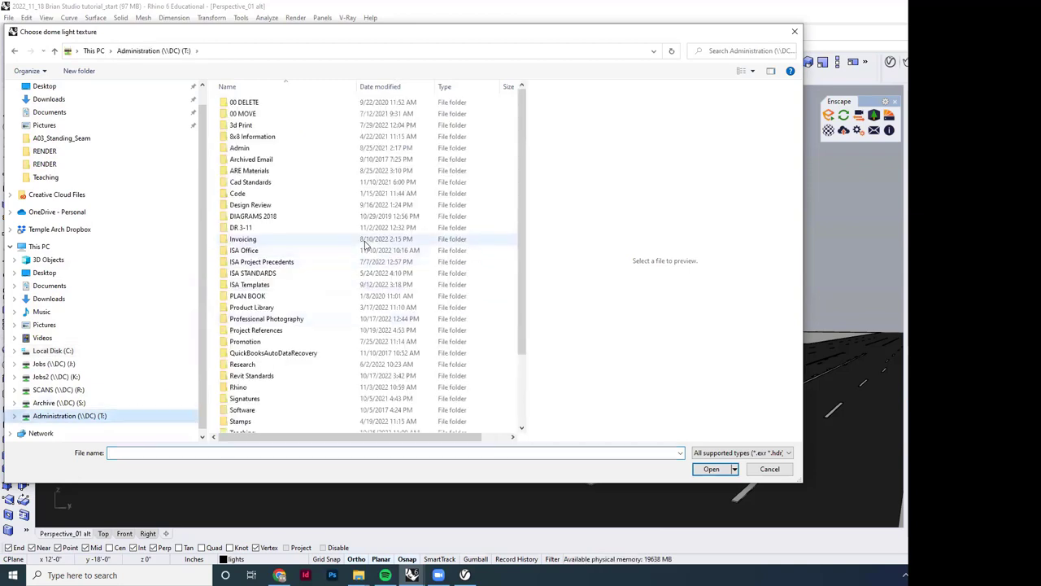
{"action": "scroll", "coordinate": [349, 301], "scroll_direction": "down", "scroll_amount": 3}
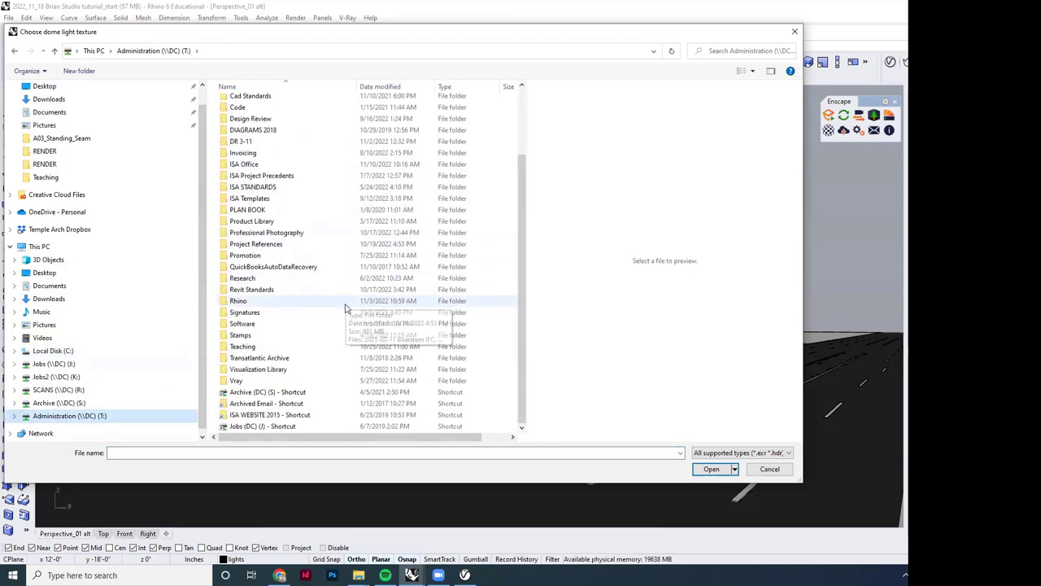
{"action": "double_click", "coordinate": [299, 383]}
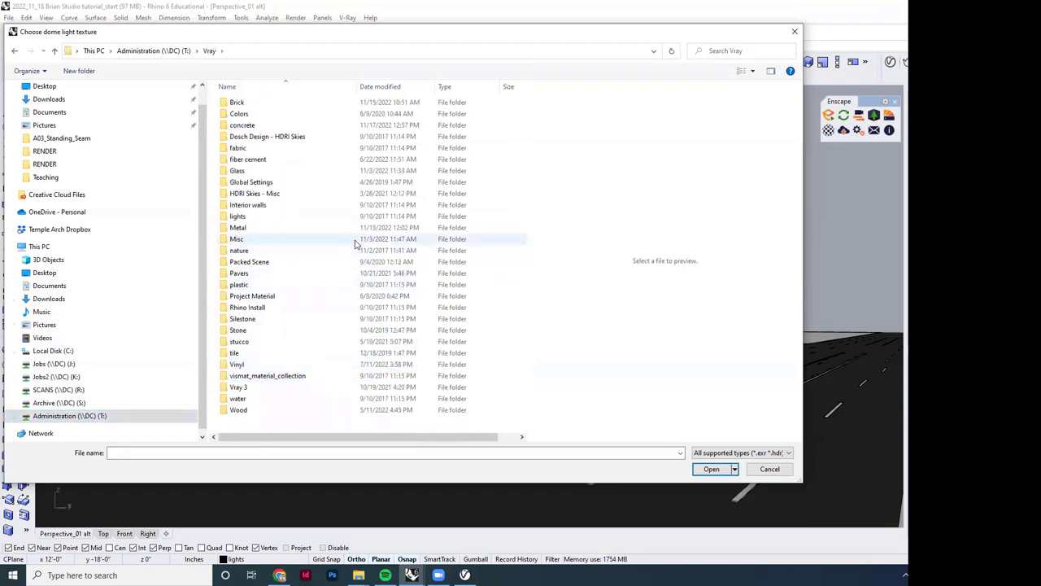
{"action": "double_click", "coordinate": [303, 195]}
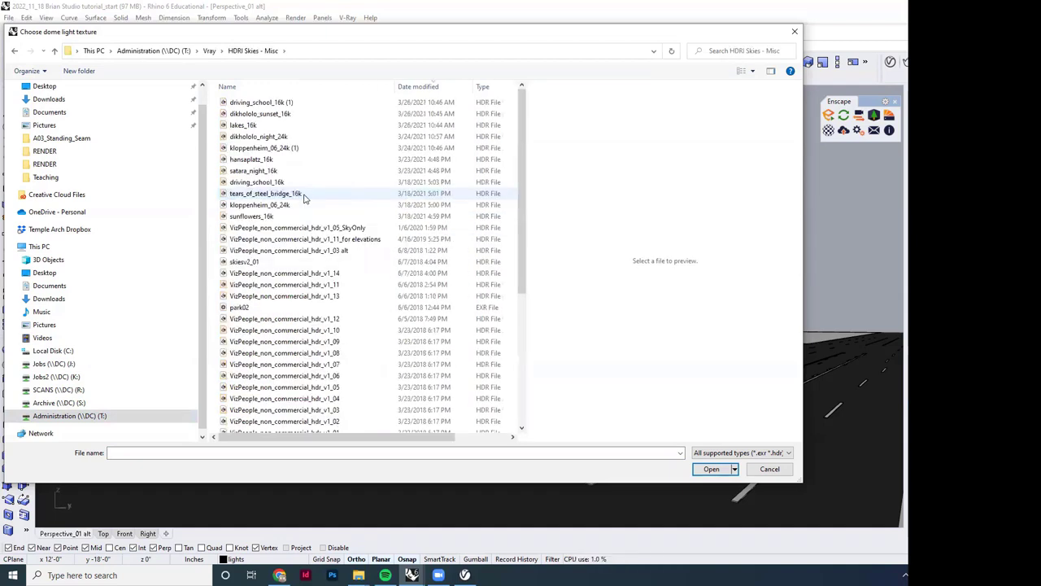
{"action": "left_click", "coordinate": [293, 286]}
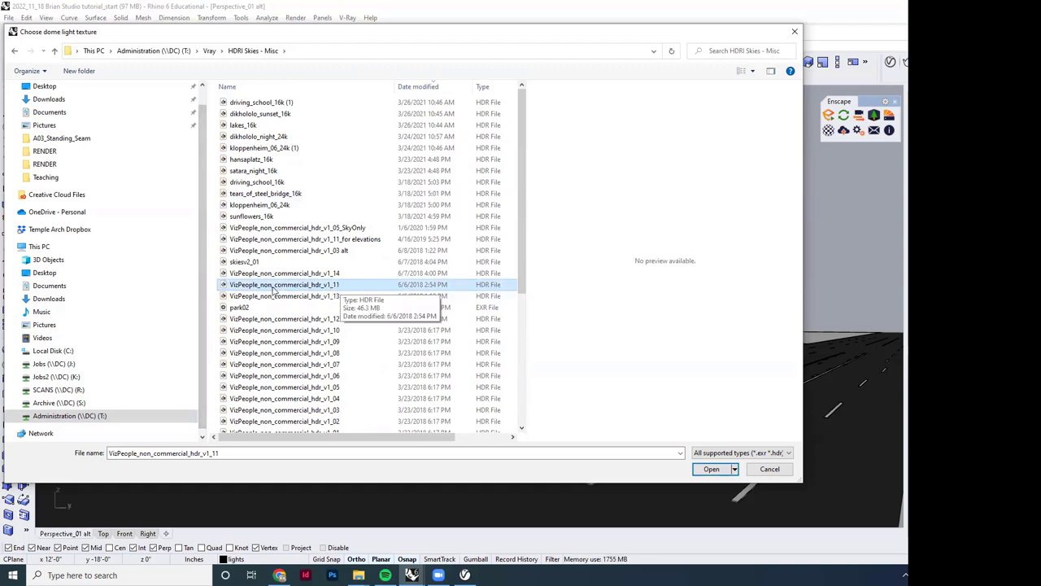
{"action": "left_click", "coordinate": [715, 469]}
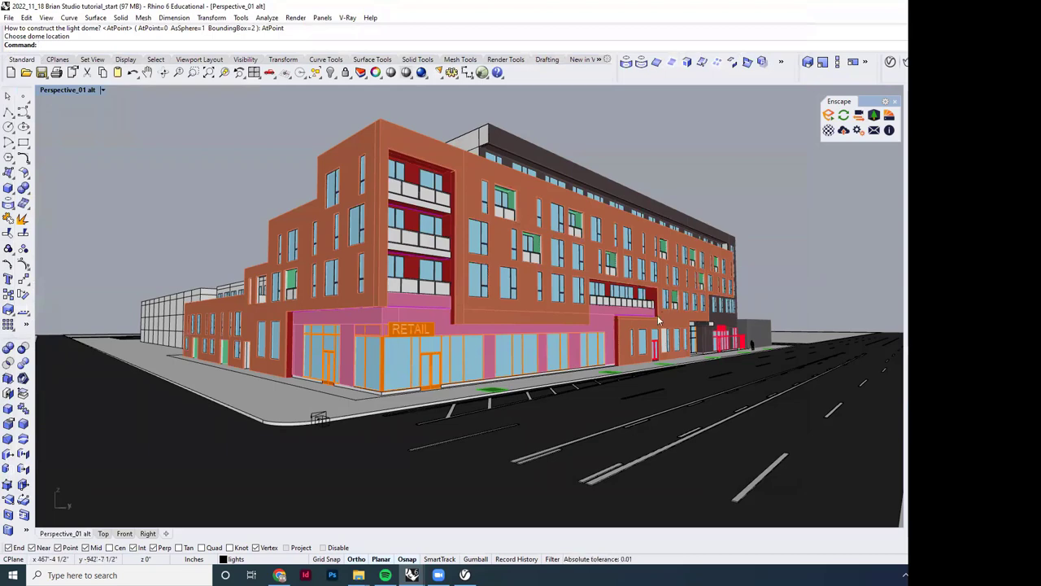
{"action": "right_click_drag", "start_coordinate": [543, 408], "coordinate": [546, 399]}
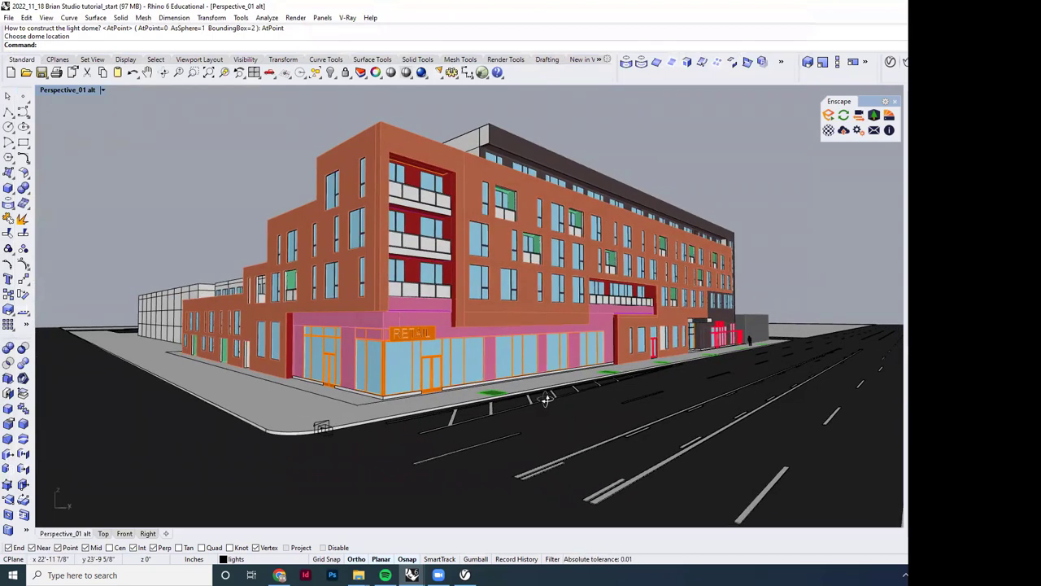
{"action": "left_click", "coordinate": [886, 64]}
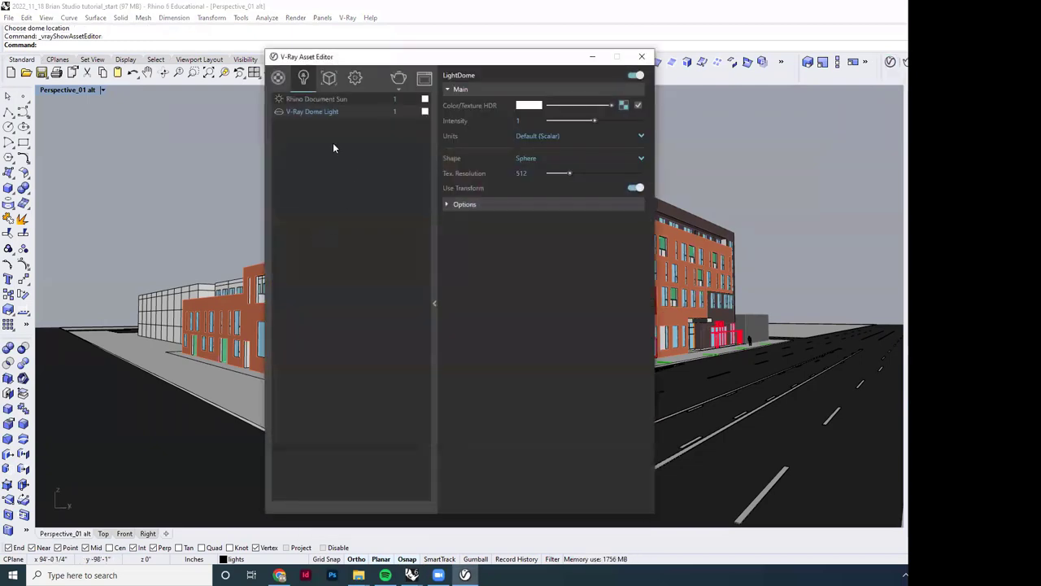
Step: Review the Rhino Document Sun and V-Ray Dome Light settings in the Asset Editor
{"action": "left_click", "coordinate": [323, 99]}
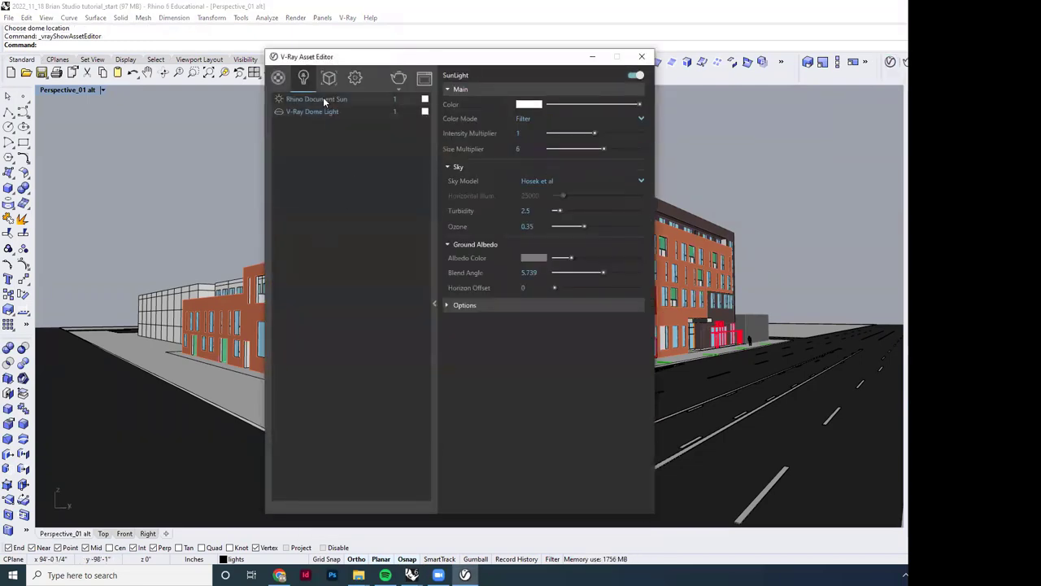
{"action": "left_click", "coordinate": [318, 111]}
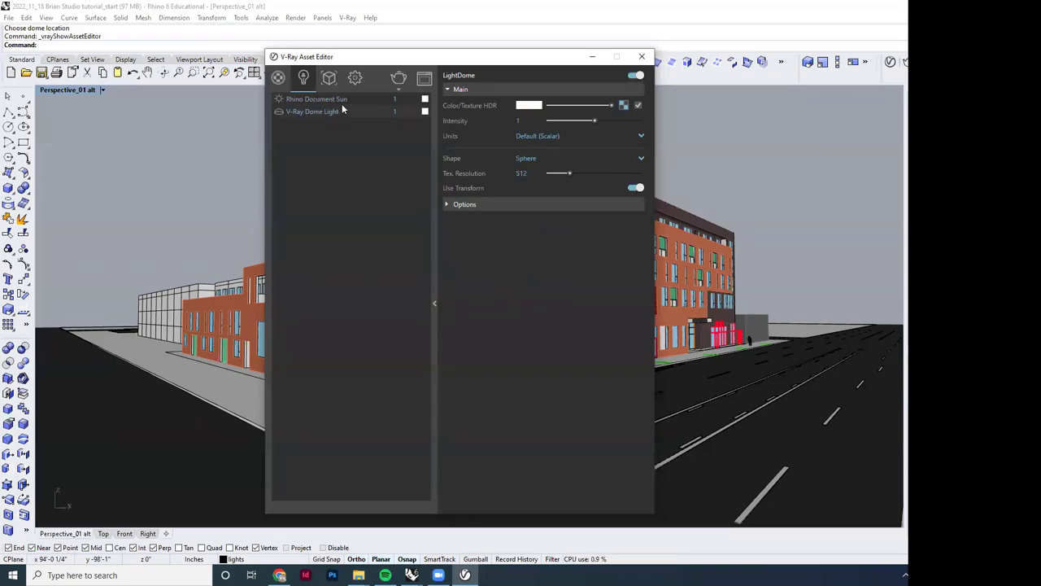
{"action": "left_click", "coordinate": [592, 56]}
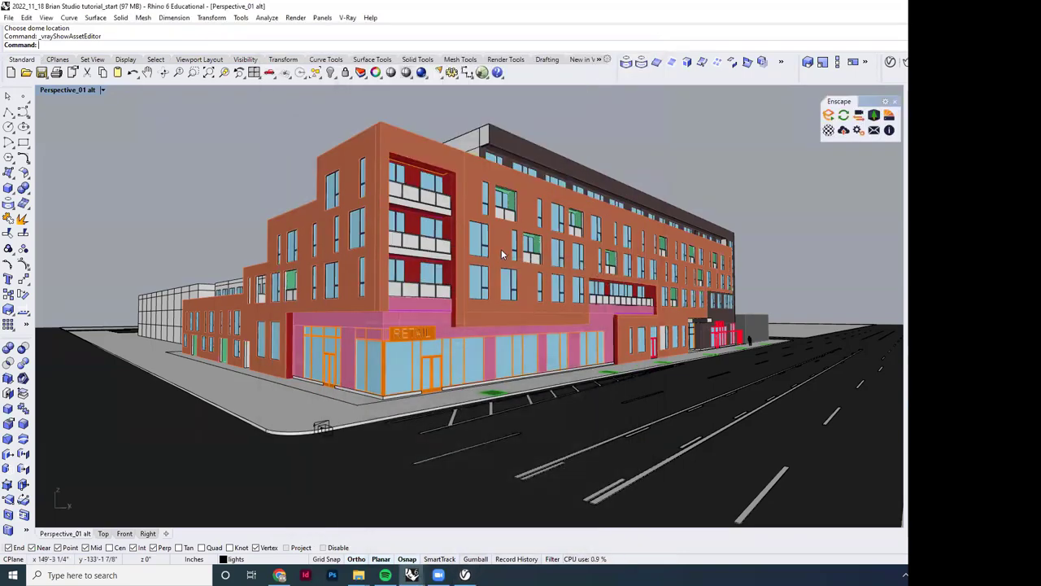
{"action": "left_click", "coordinate": [890, 61]}
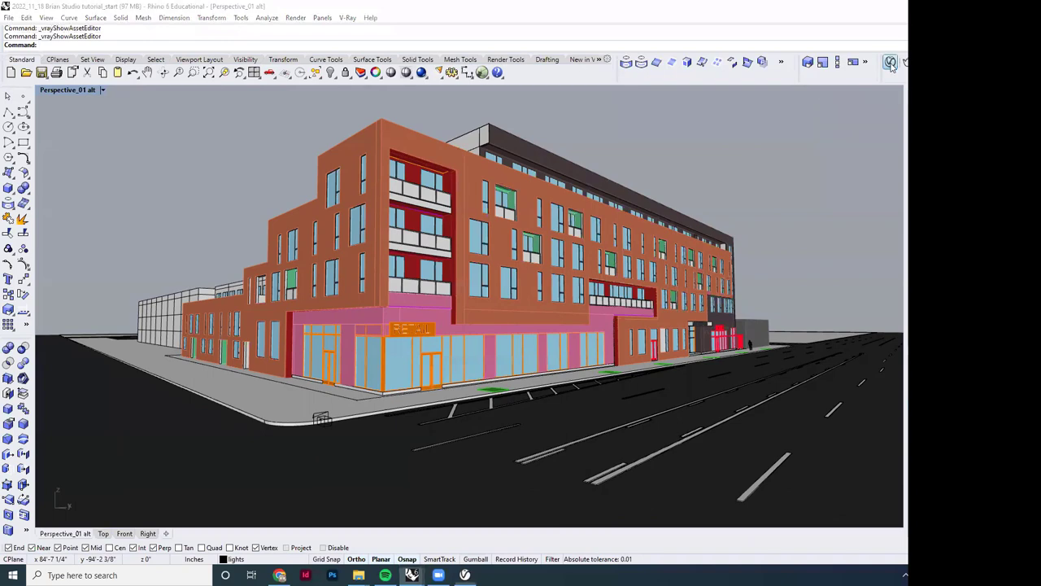
Step: Render the building under the HDRI sunset sky, minimize the result, and switch to Photoshop
{"action": "left_click", "coordinate": [400, 79]}
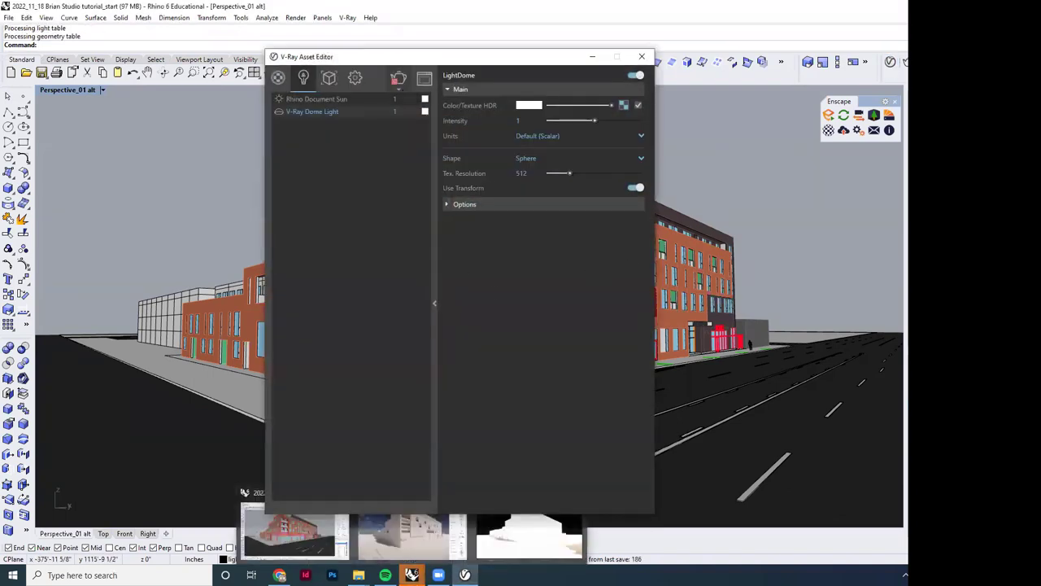
{"action": "left_click", "coordinate": [499, 526]}
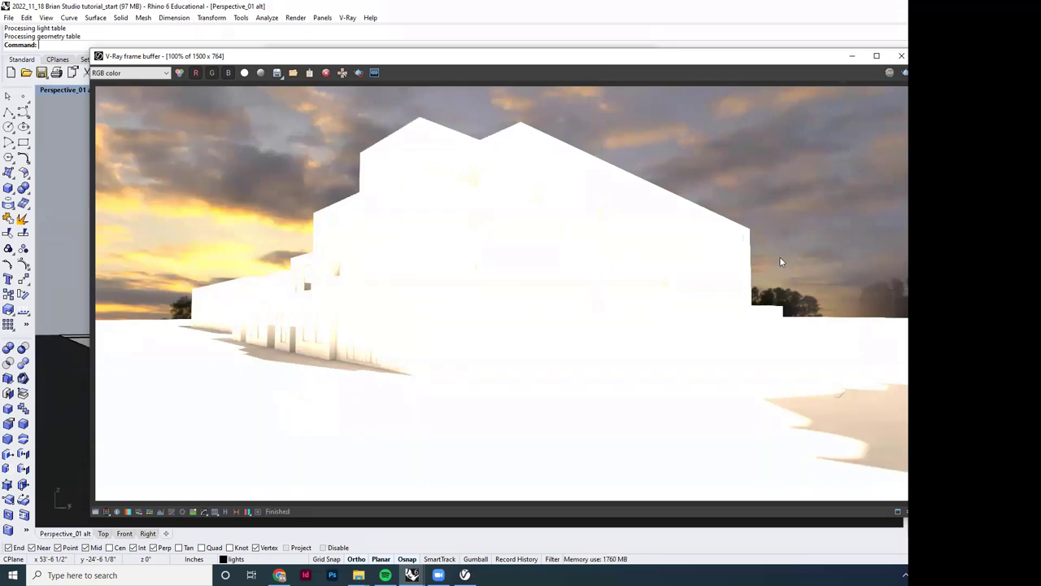
{"action": "left_click", "coordinate": [851, 56]}
{"action": "left_click", "coordinate": [332, 575]}
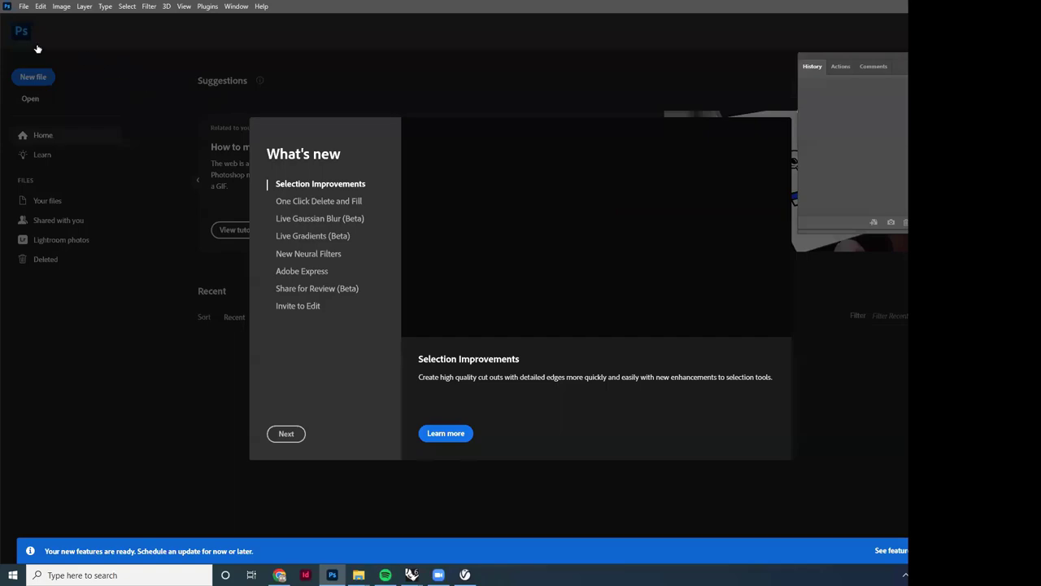
Step: Open the VizPeople_non_commercial_hdr_v1_11 sky image from T:\Vray\HDRI Skies - Misc in Photoshop
{"action": "left_click", "coordinate": [24, 6]}
{"action": "left_click", "coordinate": [36, 28]}
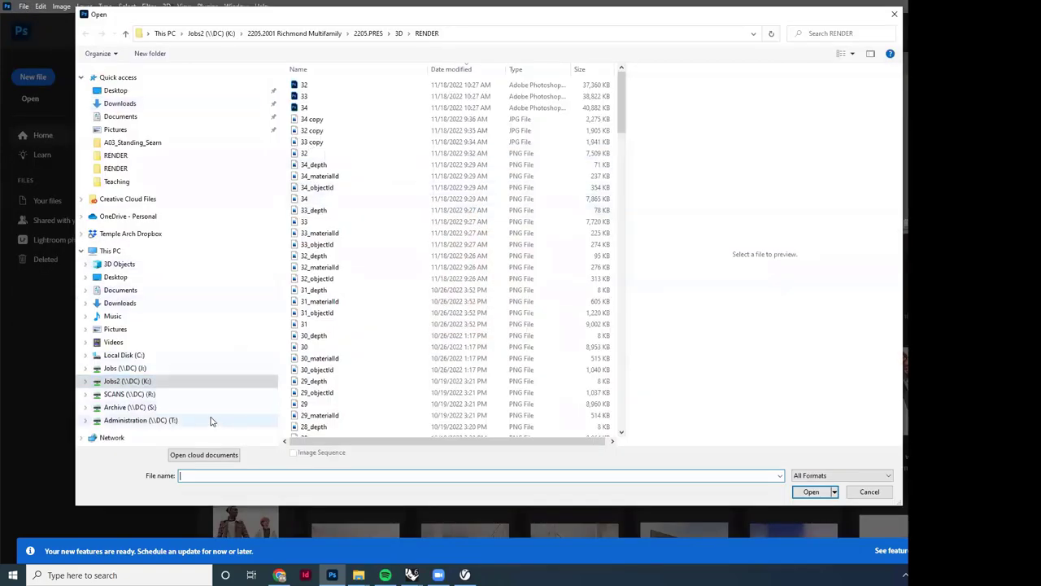
{"action": "left_click", "coordinate": [210, 420]}
{"action": "scroll", "coordinate": [330, 357], "scroll_direction": "down", "scroll_amount": 5}
{"action": "double_click", "coordinate": [329, 351]}
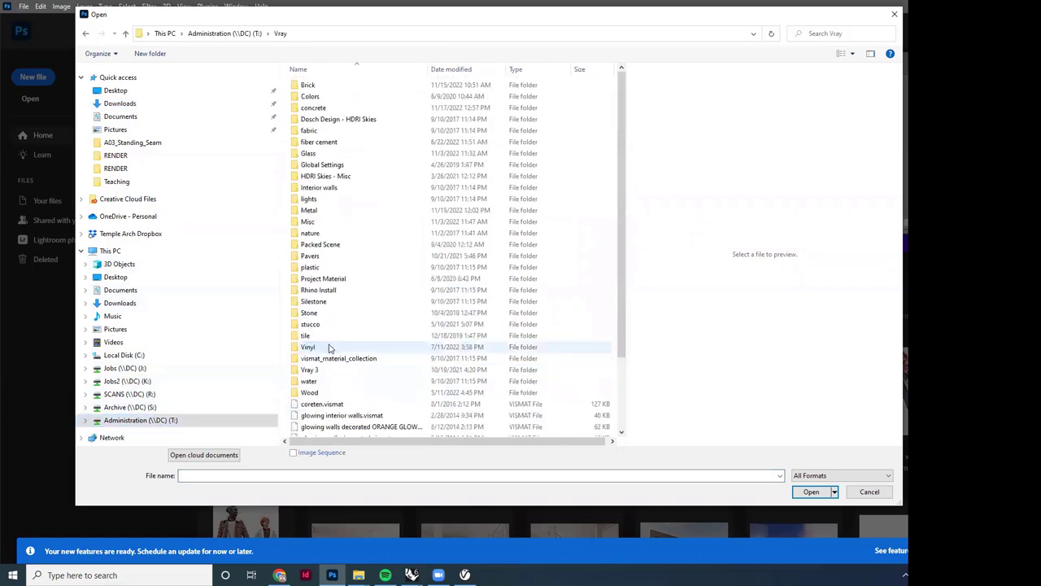
{"action": "double_click", "coordinate": [354, 177]}
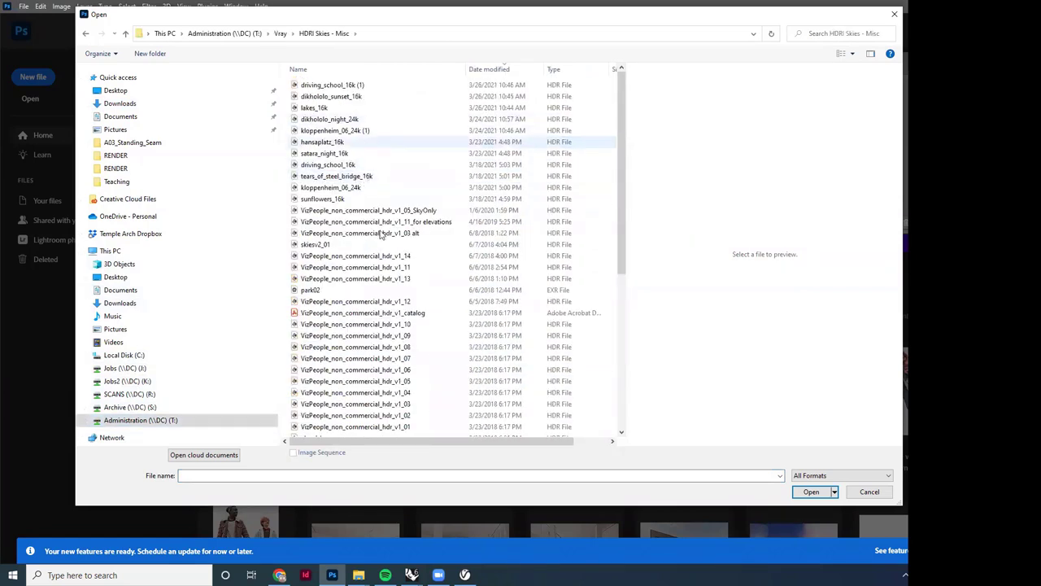
{"action": "left_click", "coordinate": [374, 267]}
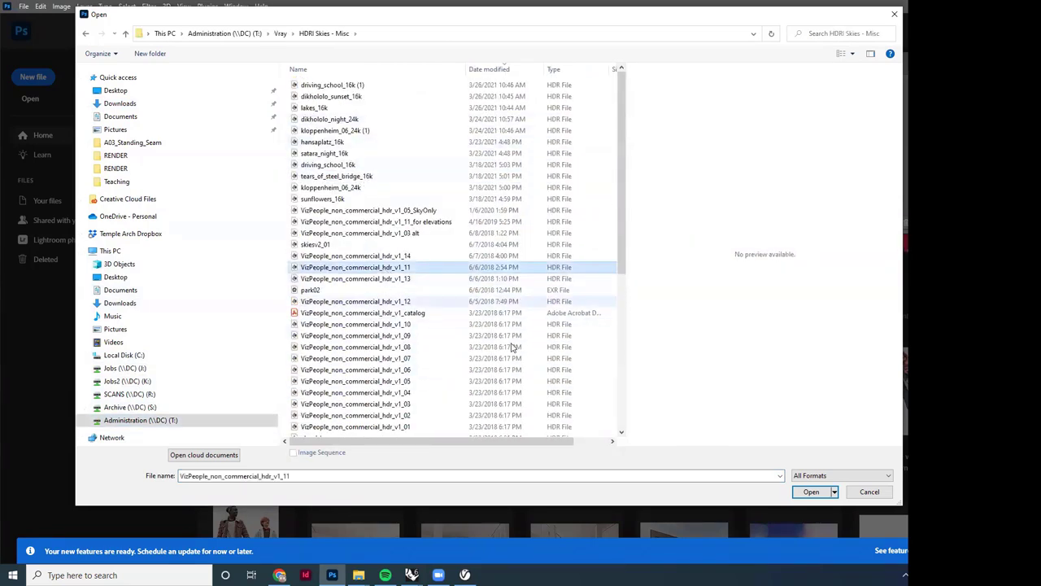
{"action": "left_click", "coordinate": [801, 491]}
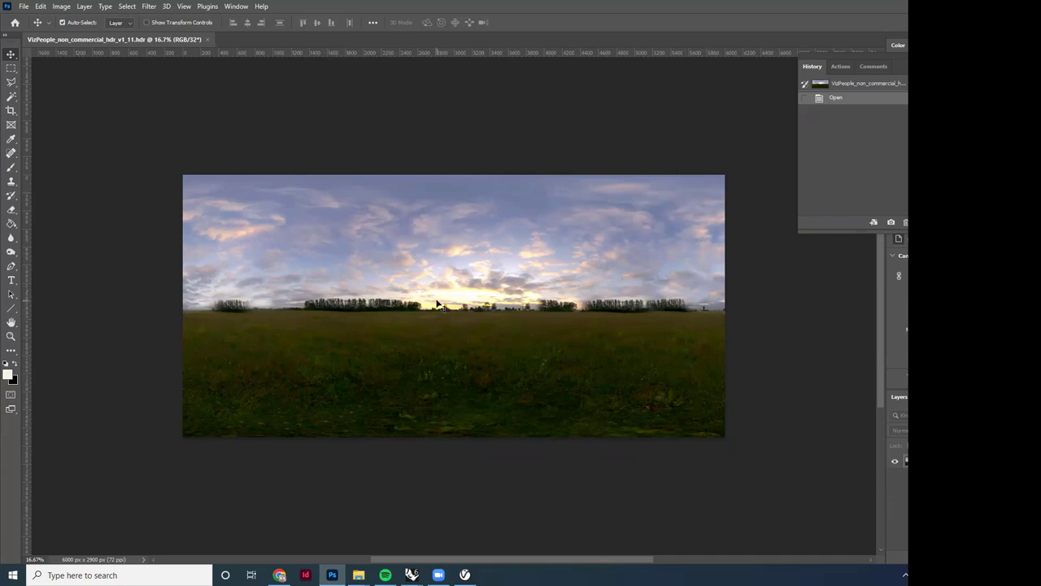
{"action": "key", "text": "z"}
{"action": "left_click", "coordinate": [461, 301]}
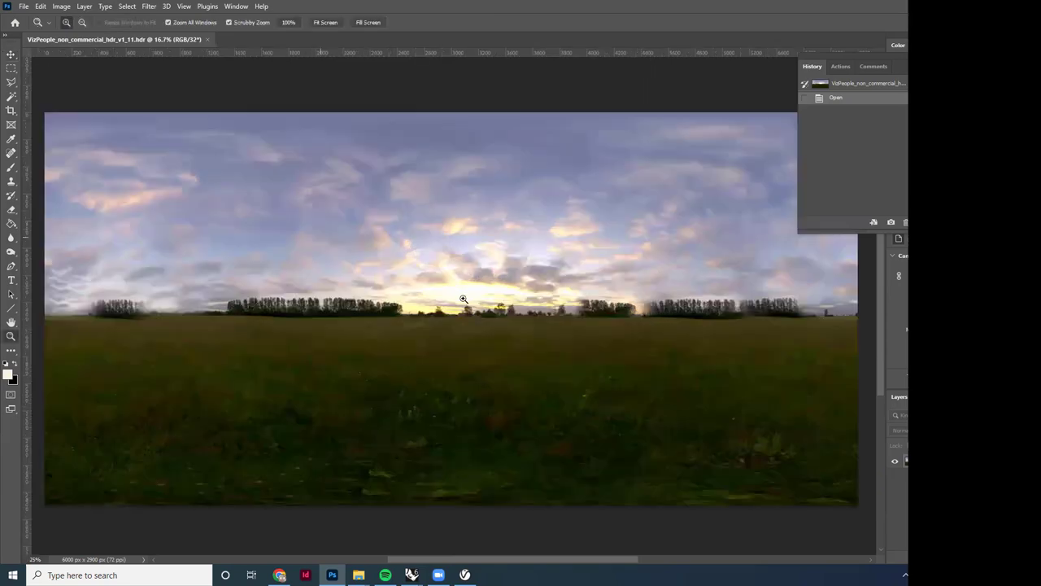
{"action": "mouse_move", "coordinate": [483, 295]}
{"action": "left_mouse_down"}
{"action": "mouse_move", "coordinate": [504, 290]}
{"action": "mouse_move", "coordinate": [467, 292]}
{"action": "left_mouse_up"}
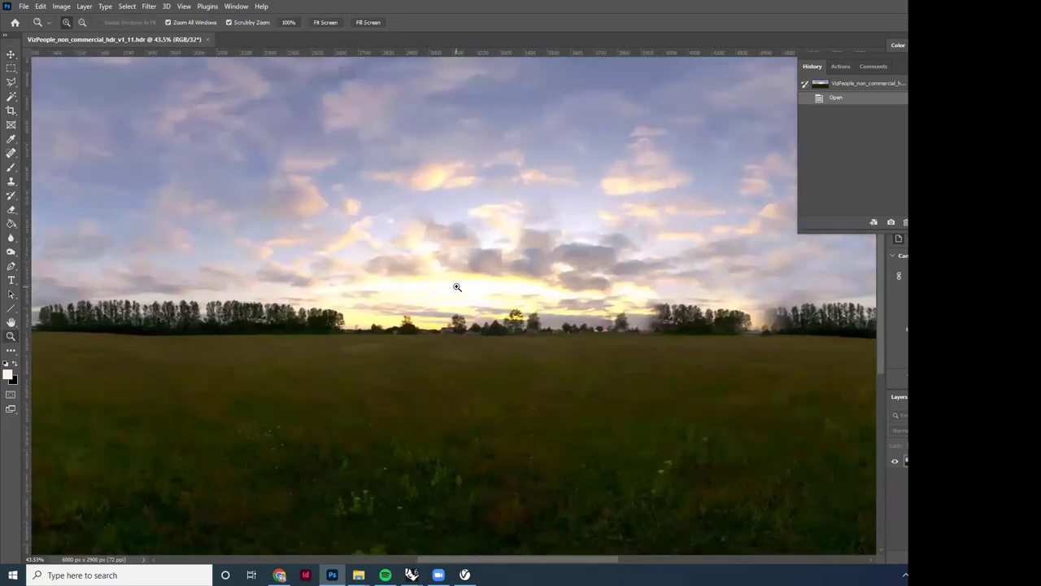
{"action": "left_click_drag", "start_coordinate": [389, 333], "coordinate": [349, 337]}
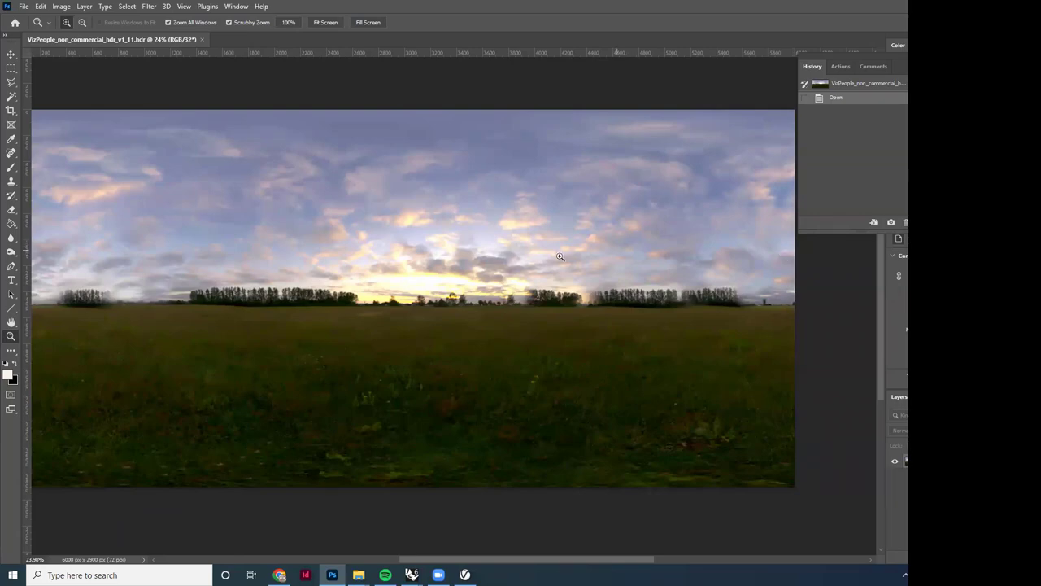
{"action": "left_click_drag", "start_coordinate": [421, 279], "coordinate": [451, 286]}
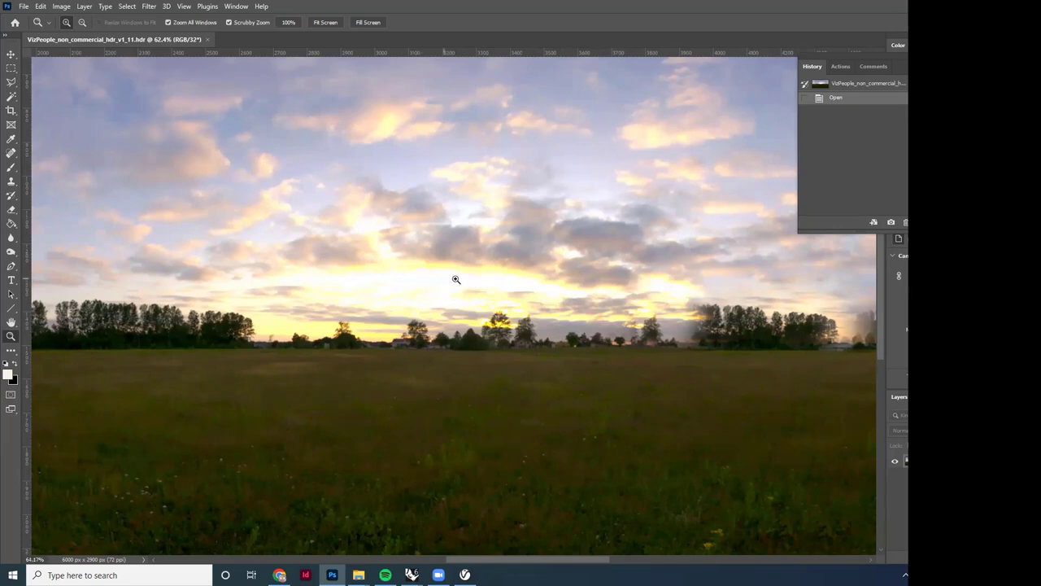
{"action": "scroll", "coordinate": [429, 283], "scroll_direction": "up", "scroll_amount": 3}
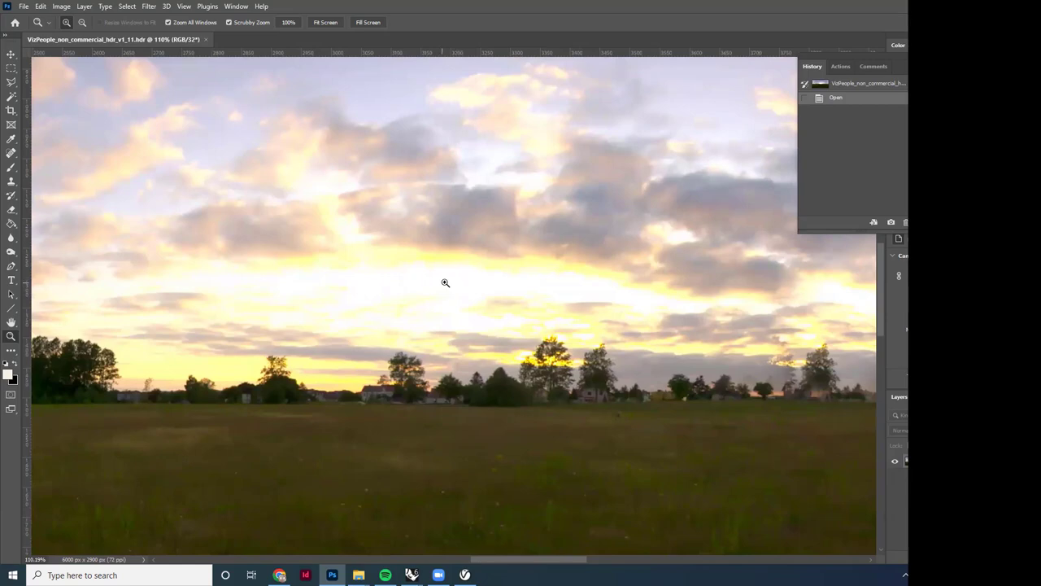
{"action": "left_click_drag", "start_coordinate": [445, 281], "coordinate": [473, 279]}
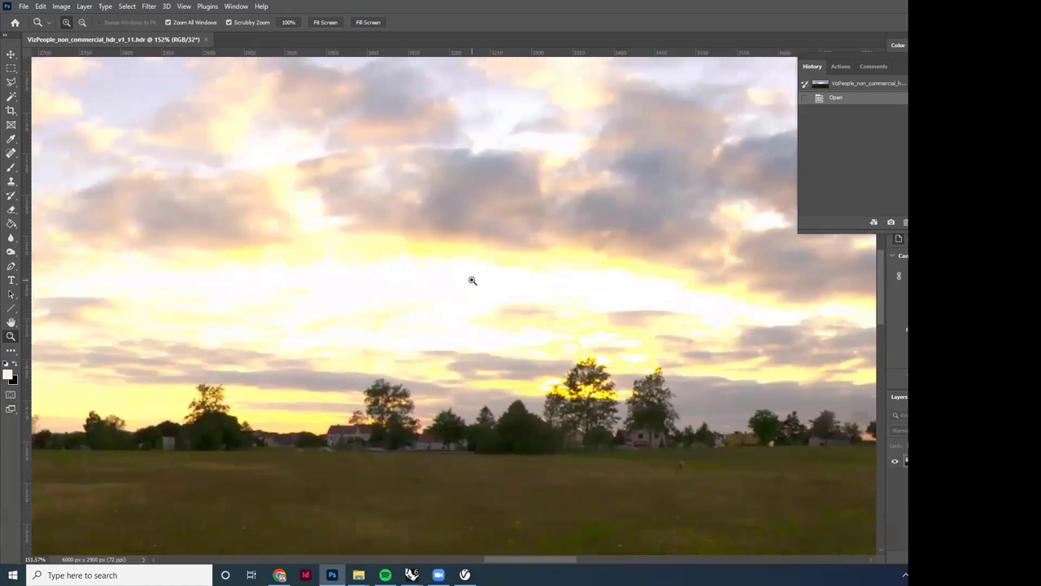
{"action": "left_click_drag", "start_coordinate": [449, 320], "coordinate": [390, 344]}
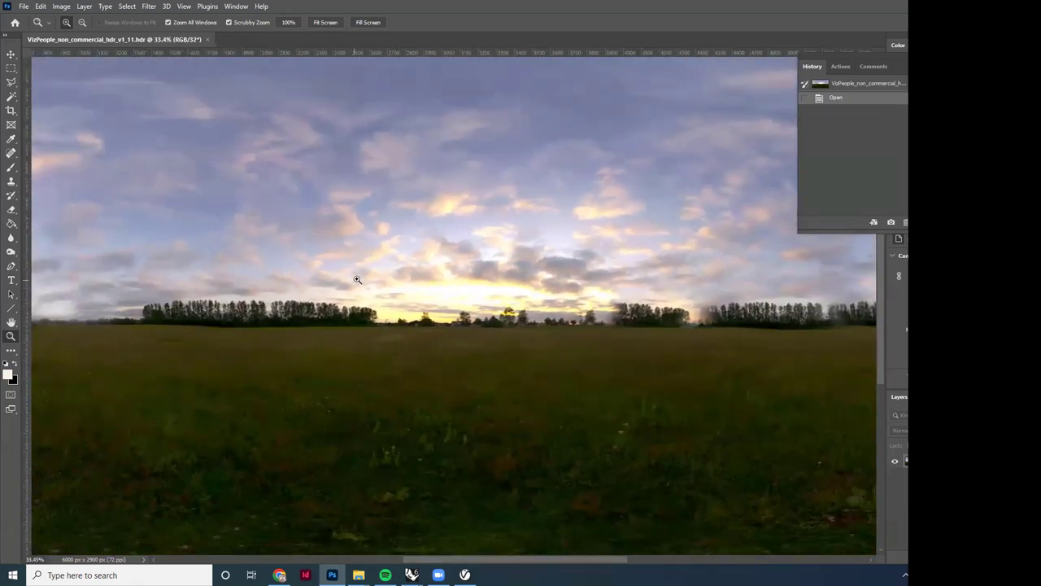
{"action": "left_click_drag", "start_coordinate": [360, 274], "coordinate": [322, 301]}
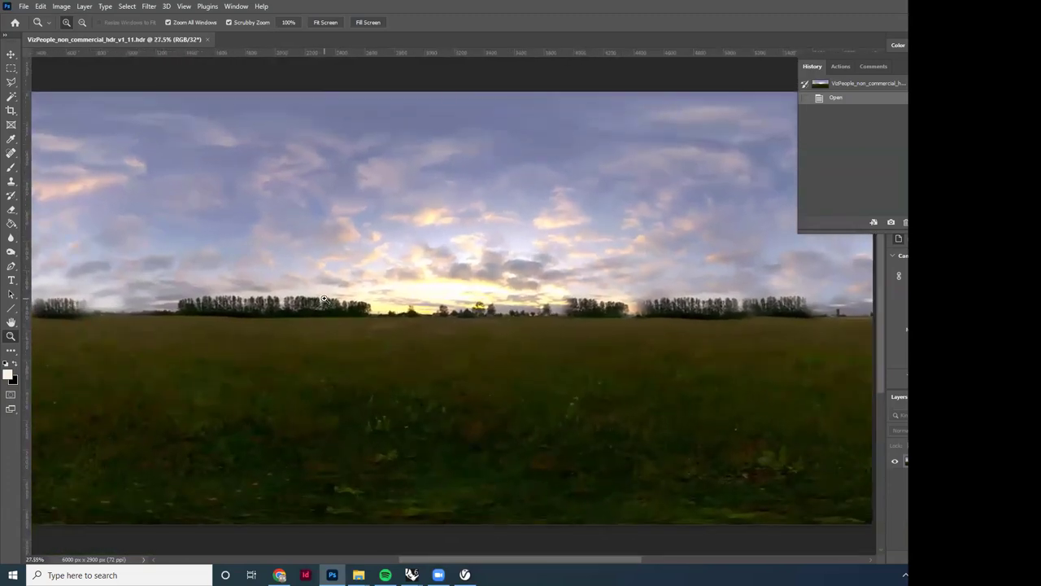
{"action": "mouse_move", "coordinate": [412, 574]}
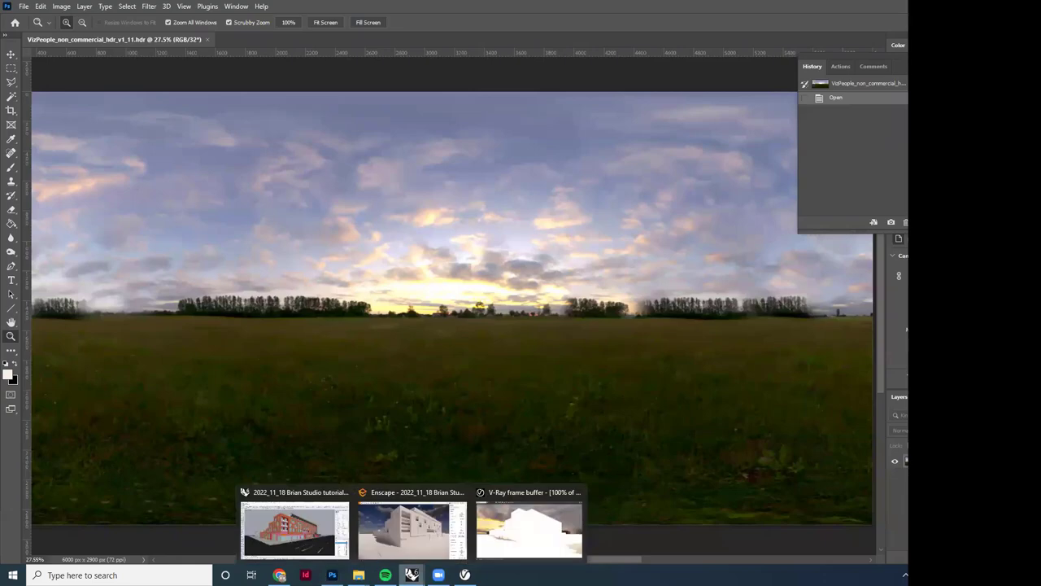
Step: Set the Rhino Document Sun intensity to 0.03 in the V-Ray Asset Editor's Lights tab
{"action": "left_click", "coordinate": [524, 527]}
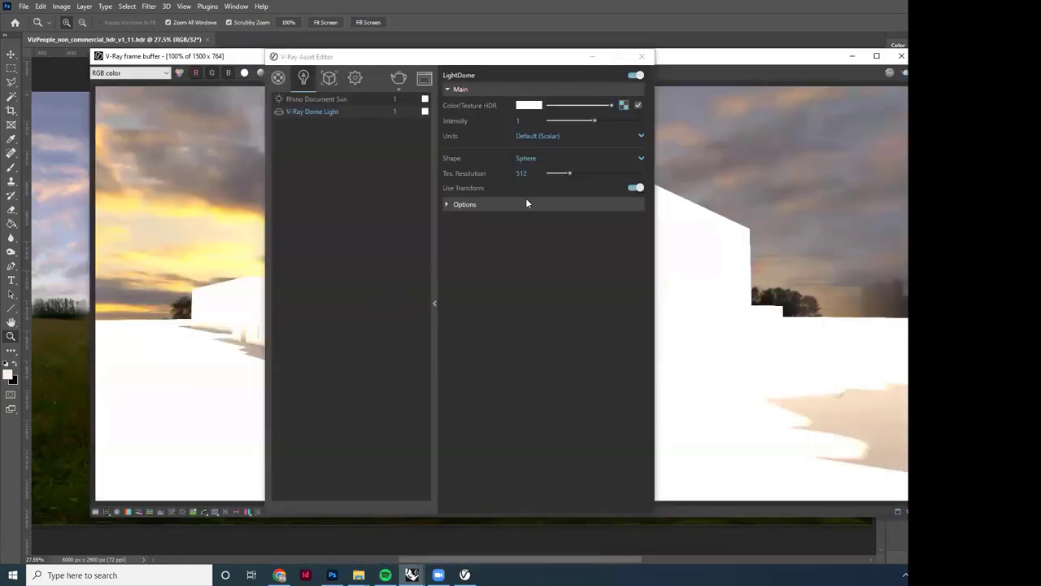
{"action": "left_click", "coordinate": [593, 57]}
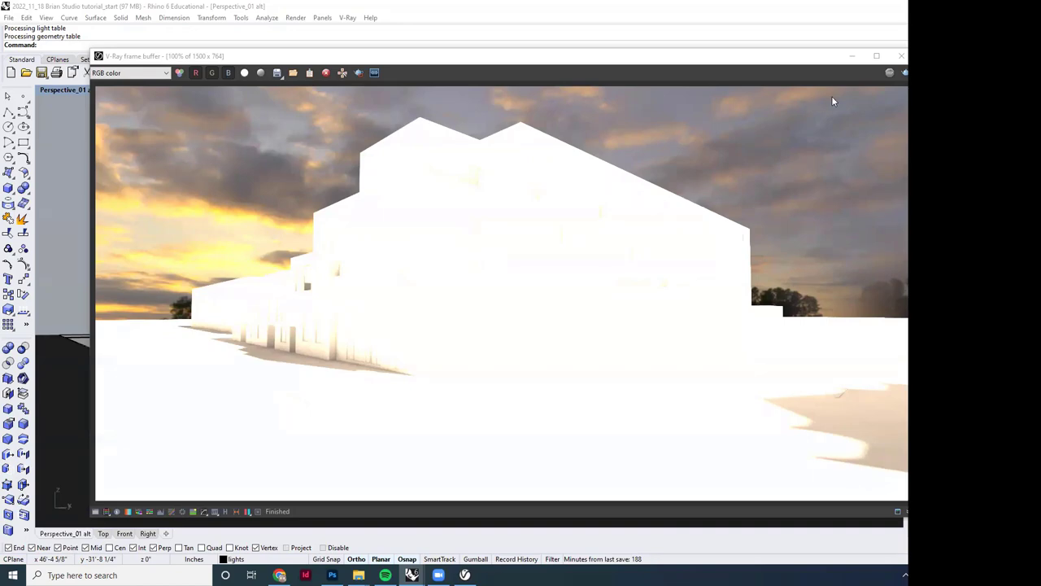
{"action": "left_click", "coordinate": [853, 61]}
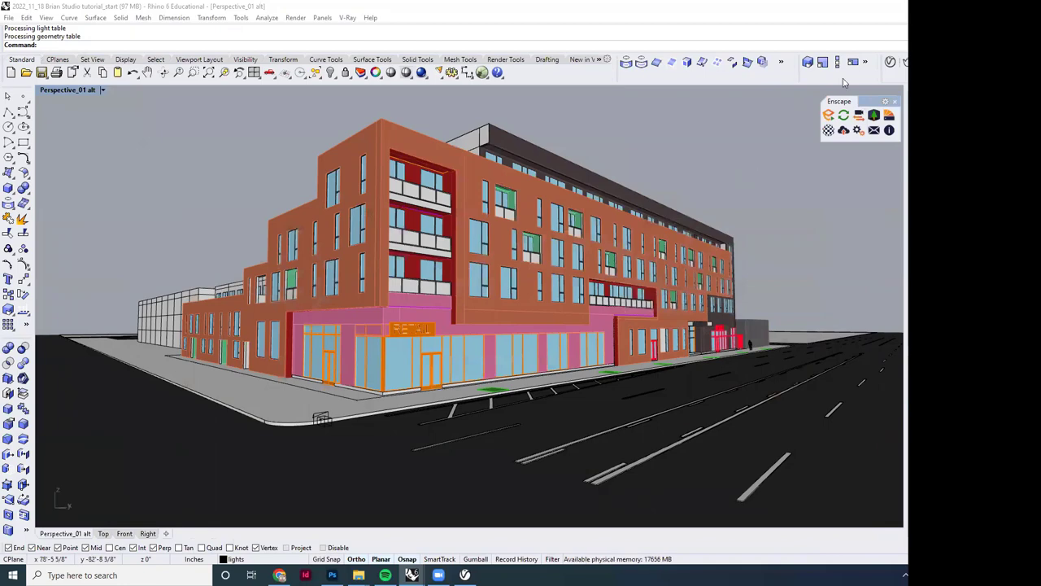
{"action": "left_click", "coordinate": [890, 61]}
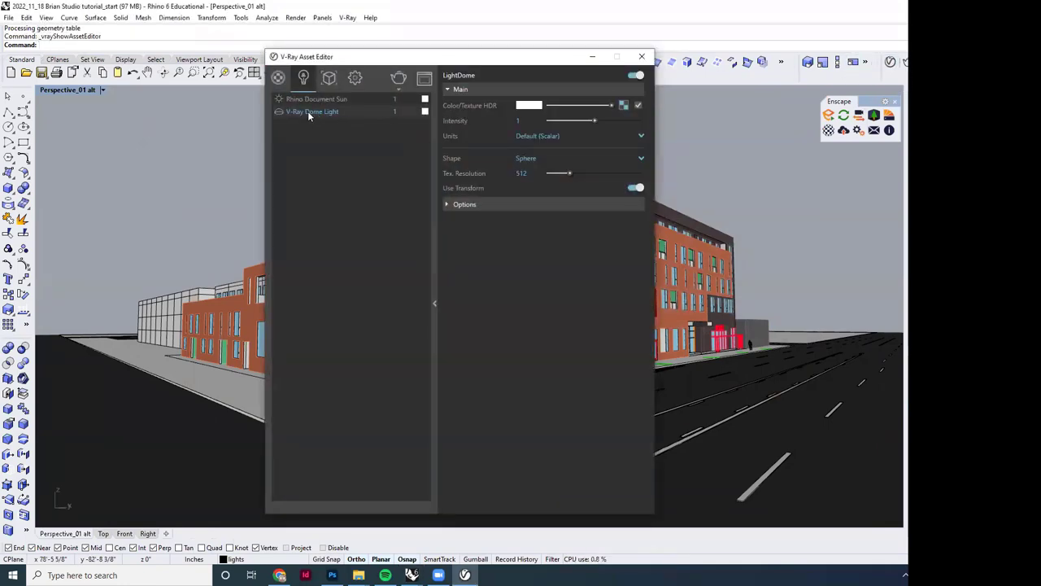
{"action": "left_click", "coordinate": [396, 99]}
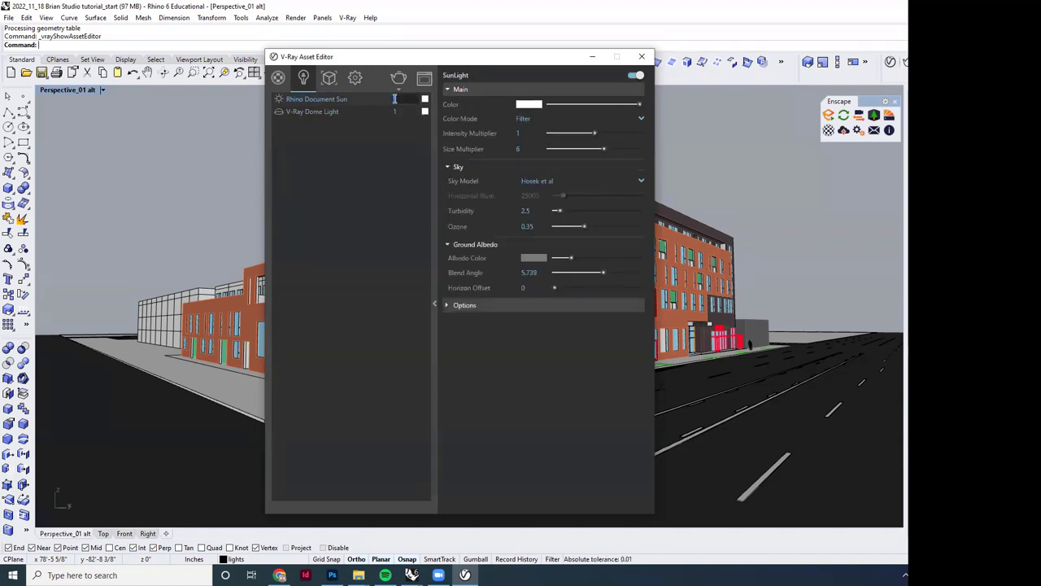
{"action": "type", "text": "0.03"}
{"action": "key", "text": "Return"}
Step: Hide the Asset Editor and bring up the latest V-Ray render in the frame buffer
{"action": "left_click", "coordinate": [593, 59]}
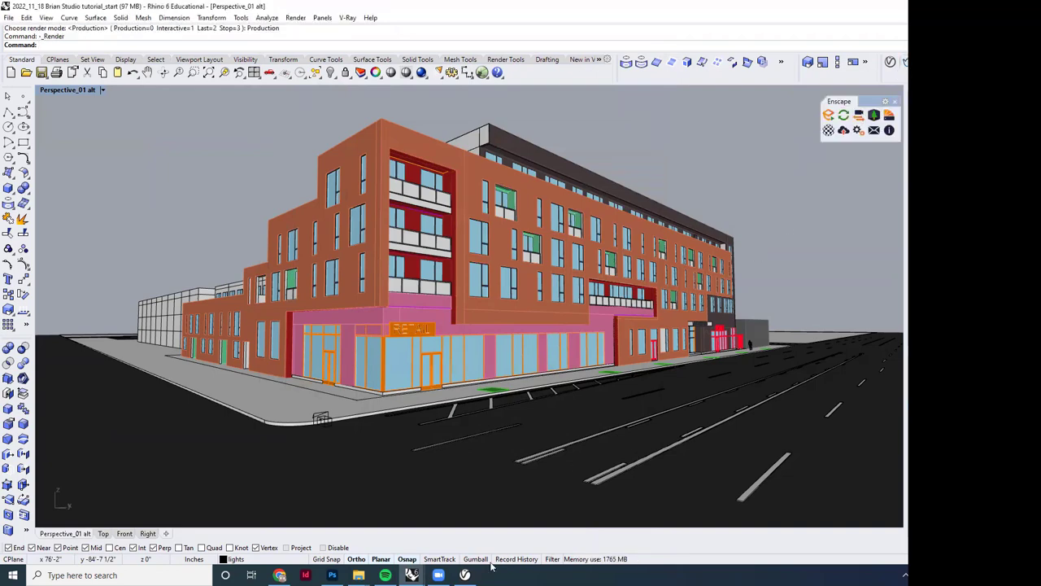
{"action": "mouse_move", "coordinate": [412, 574]}
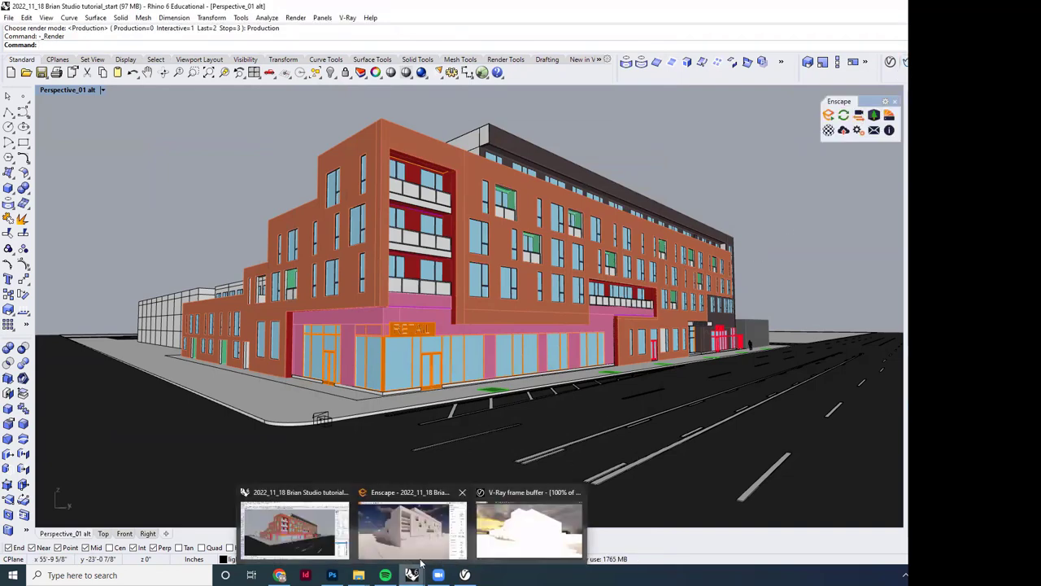
{"action": "left_click", "coordinate": [529, 529]}
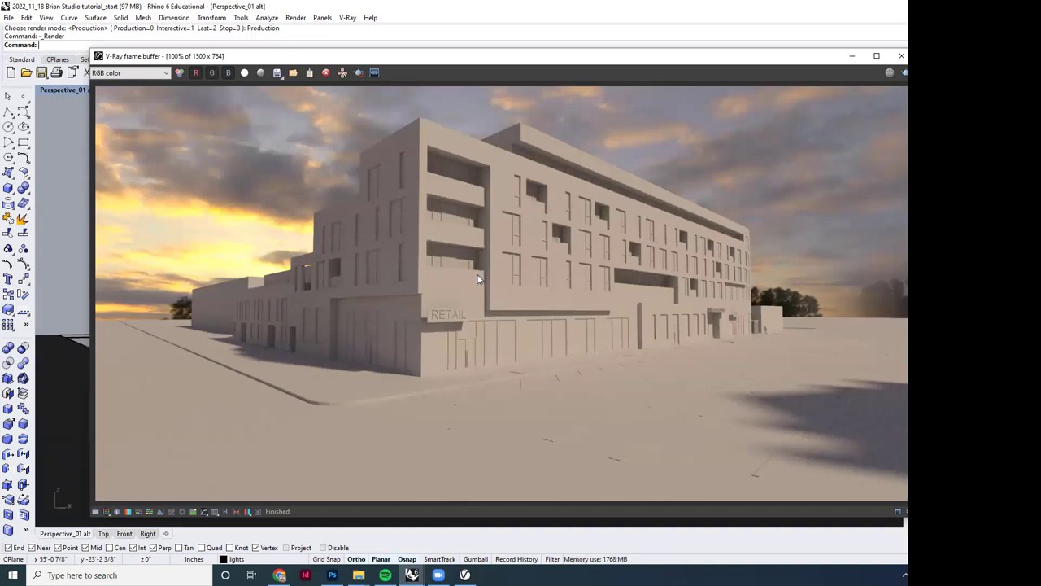
Step: Zoom in and out on the sunset render to inspect the facade detail
{"action": "scroll", "coordinate": [537, 293], "scroll_direction": "up", "scroll_amount": 4}
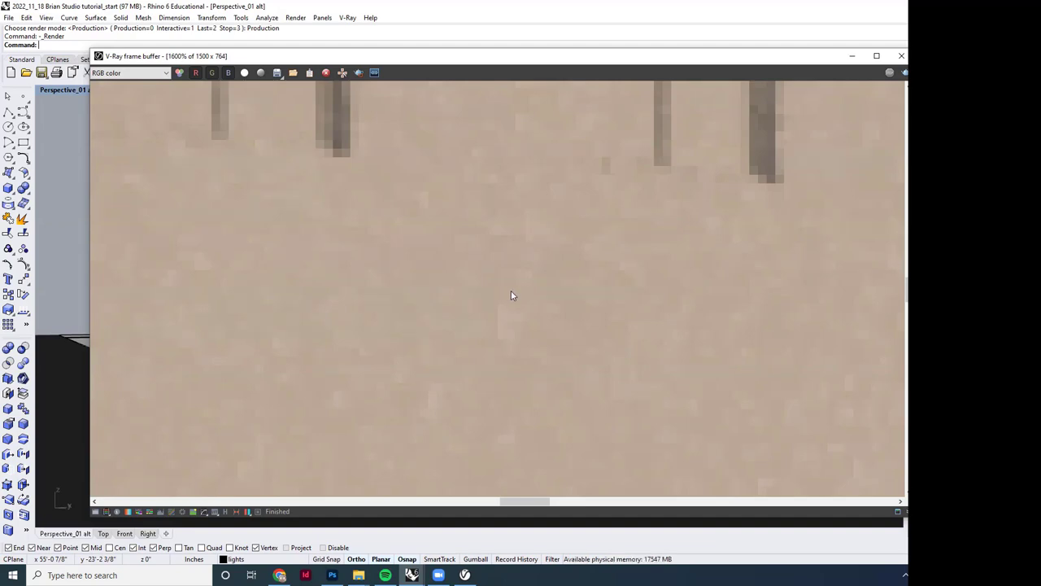
{"action": "scroll", "coordinate": [511, 297], "scroll_direction": "down", "scroll_amount": 2}
{"action": "scroll", "coordinate": [511, 296], "scroll_direction": "down", "scroll_amount": 1}
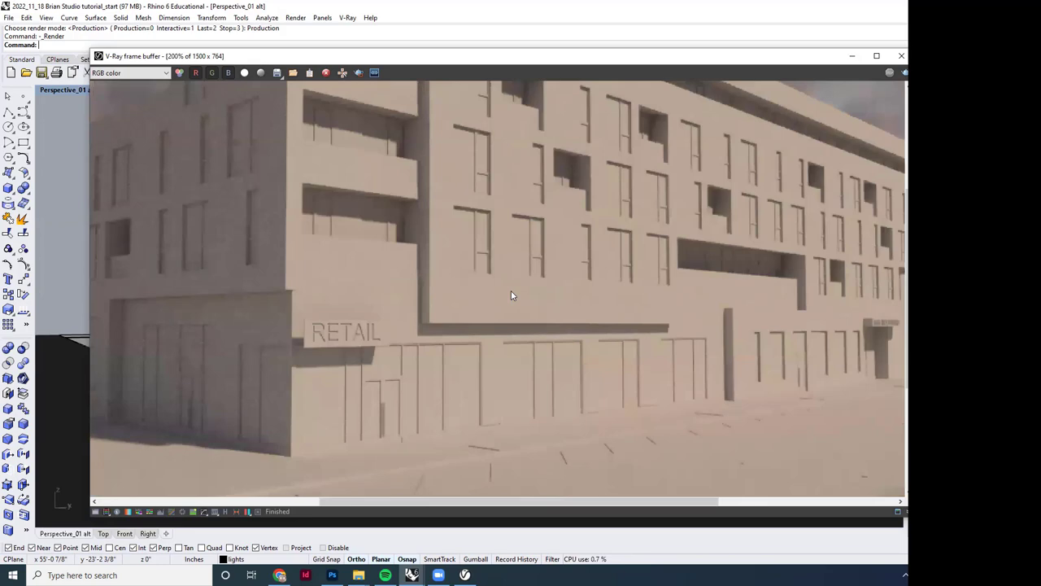
{"action": "scroll", "coordinate": [512, 309], "scroll_direction": "down", "scroll_amount": 1}
{"action": "scroll", "coordinate": [520, 317], "scroll_direction": "up", "scroll_amount": 2}
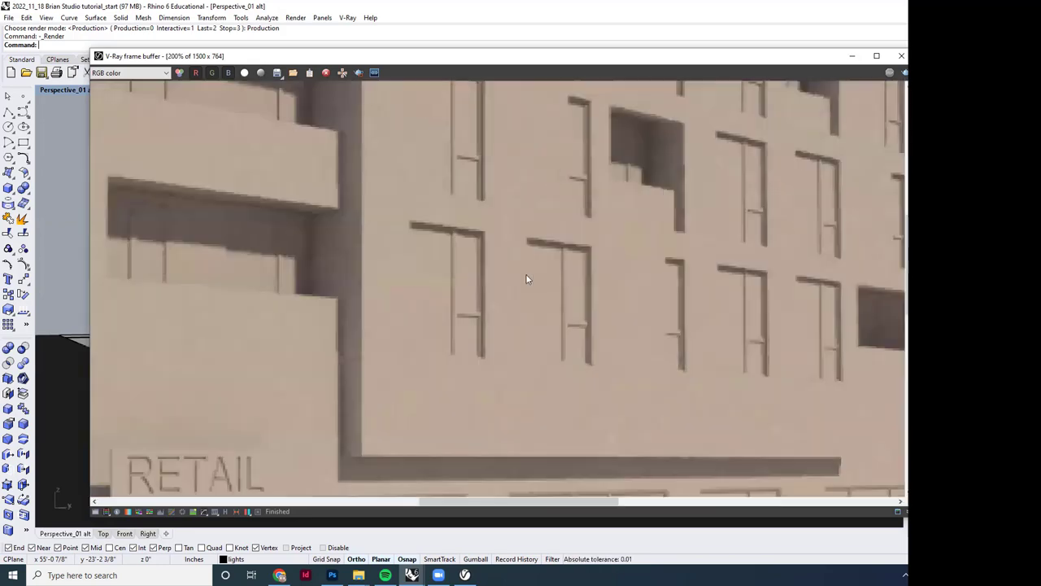
{"action": "scroll", "coordinate": [530, 380], "scroll_direction": "up", "scroll_amount": 3}
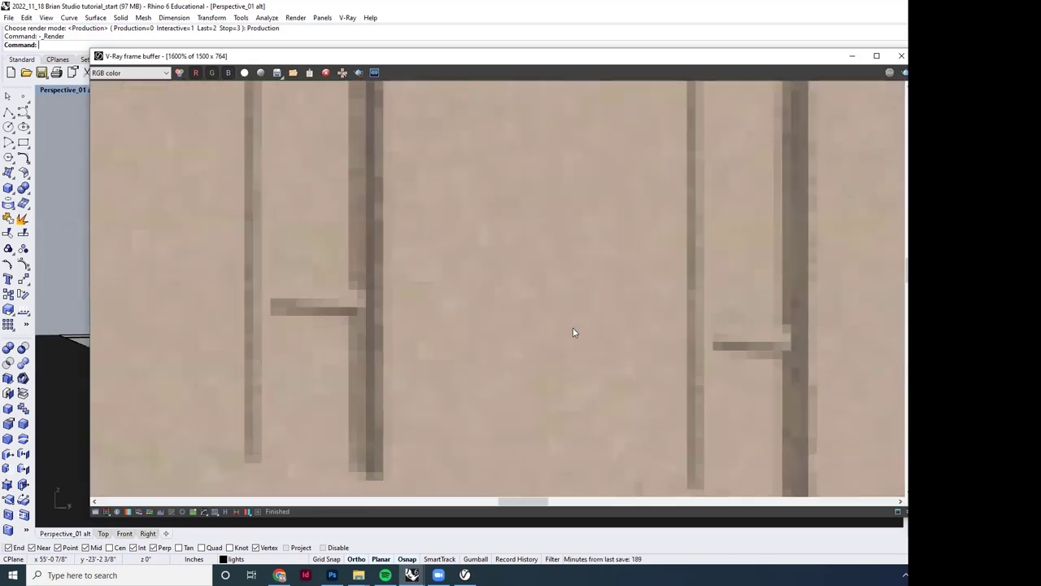
{"action": "scroll", "coordinate": [572, 328], "scroll_direction": "down", "scroll_amount": 3}
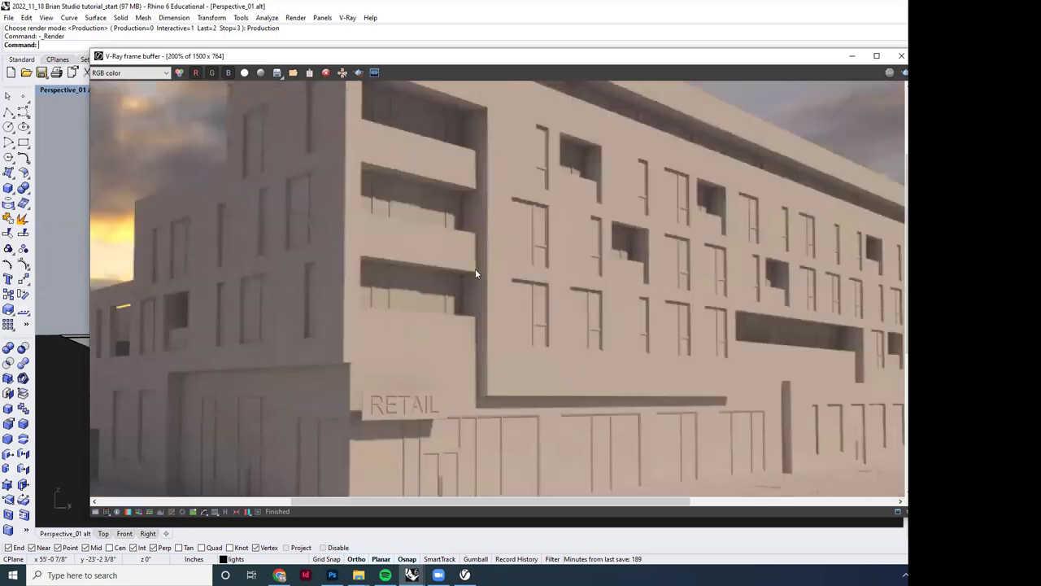
{"action": "scroll", "coordinate": [468, 273], "scroll_direction": "down", "scroll_amount": 1}
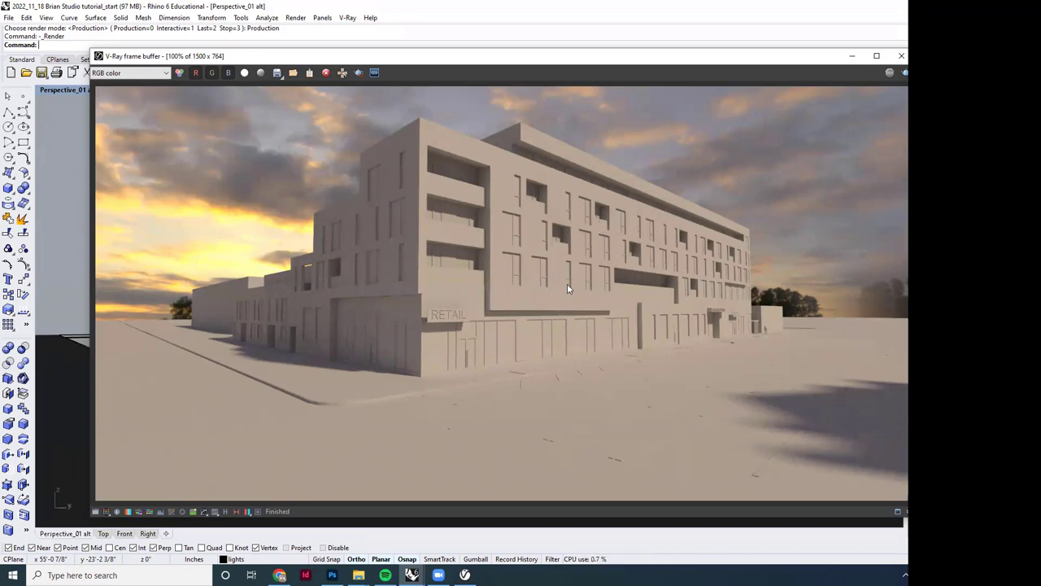
Step: Put the frame buffer away and restore Rhino's Top, Front, Right and Perspective viewports
{"action": "left_click", "coordinate": [851, 56]}
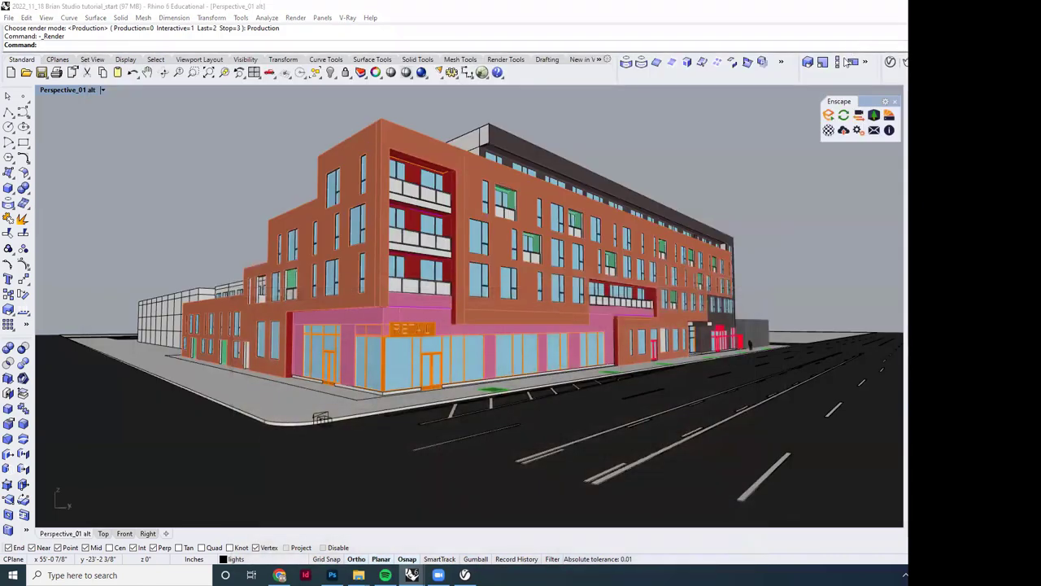
{"action": "double_click", "coordinate": [68, 90]}
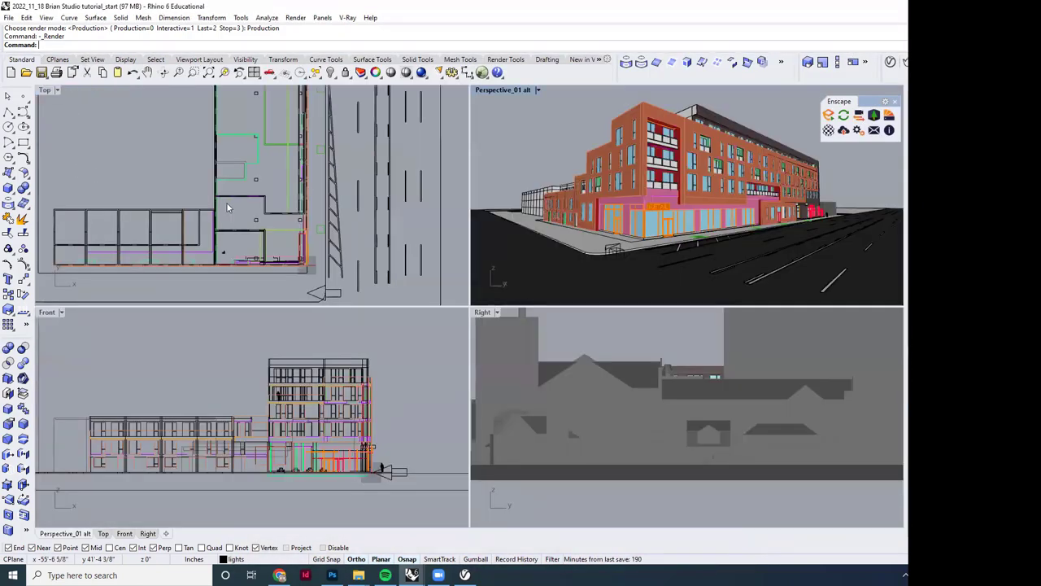
{"action": "scroll", "coordinate": [260, 203], "scroll_direction": "down", "scroll_amount": 5}
{"action": "scroll", "coordinate": [276, 203], "scroll_direction": "up", "scroll_amount": 8}
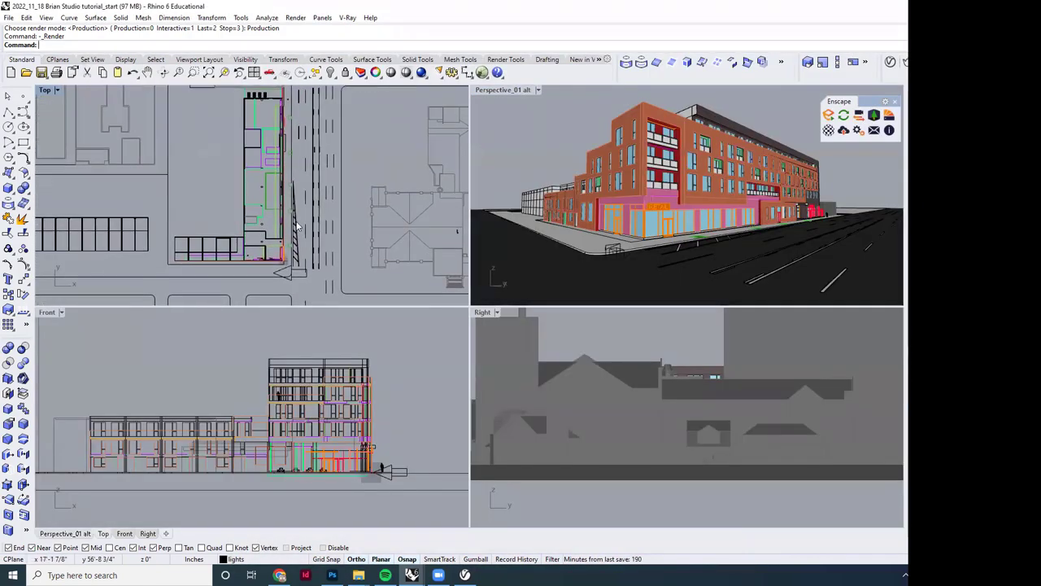
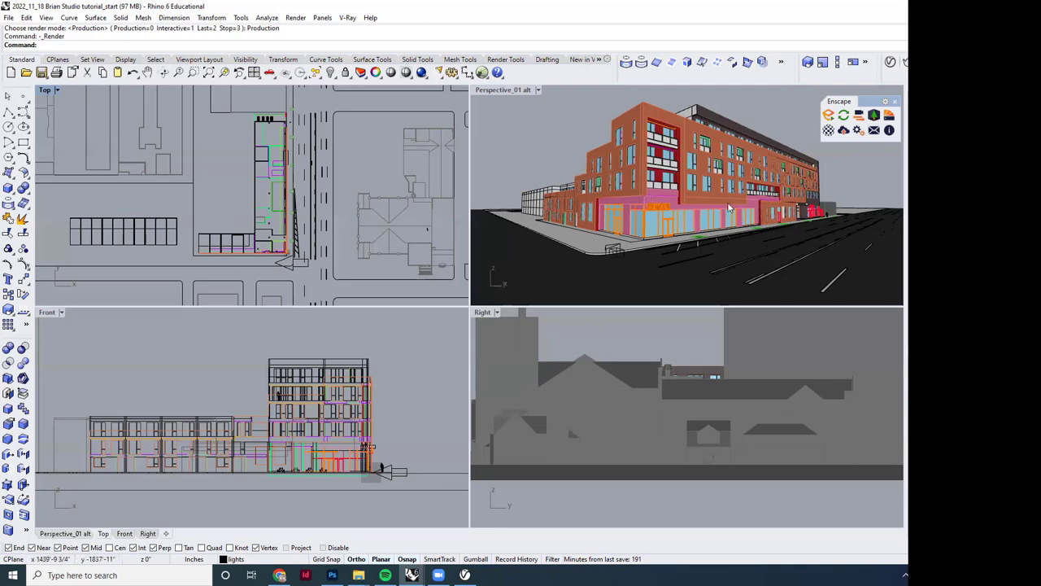
Step: Orbit to a lower, frontal view of the building corner and maximize the Perspective viewport
{"action": "right_click_drag", "start_coordinate": [729, 209], "coordinate": [674, 194]}
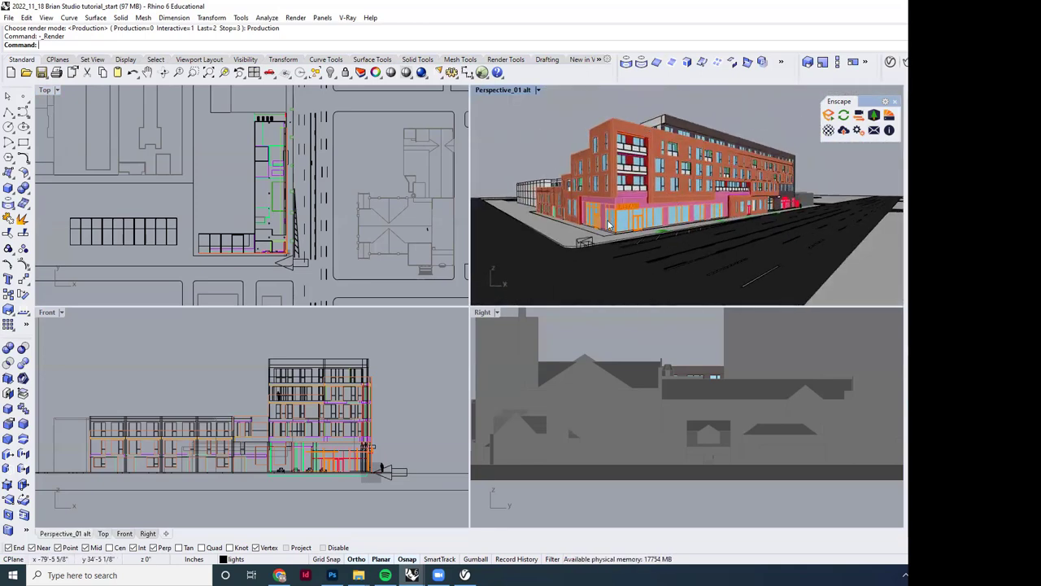
{"action": "right_click_drag", "start_coordinate": [589, 197], "coordinate": [519, 115]}
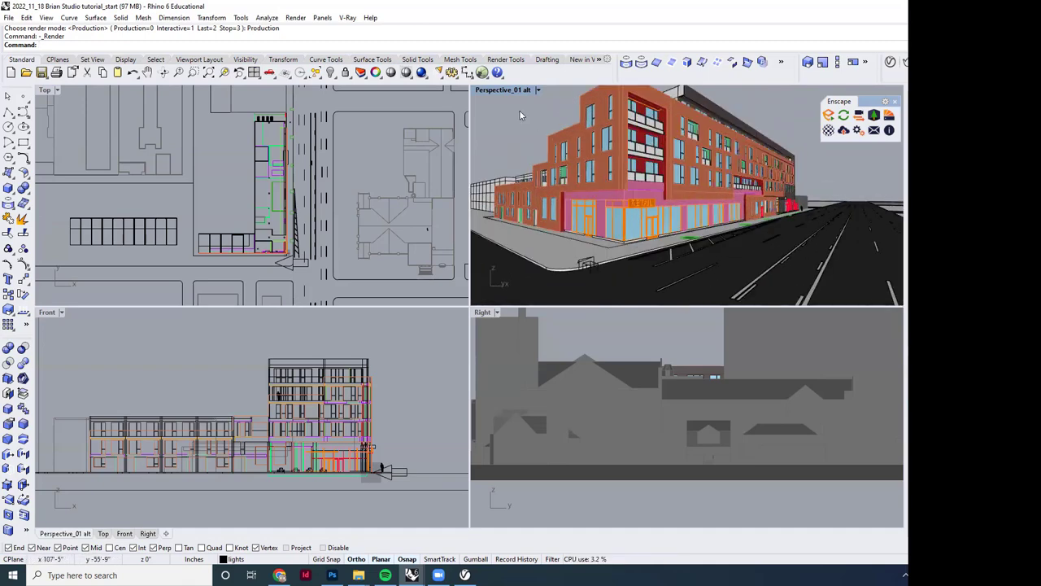
{"action": "double_click", "coordinate": [491, 91]}
Step: Orbit the maximized perspective lower until the corner building and RETAIL storefront are framed
{"action": "right_click_drag", "start_coordinate": [537, 346], "coordinate": [513, 374]}
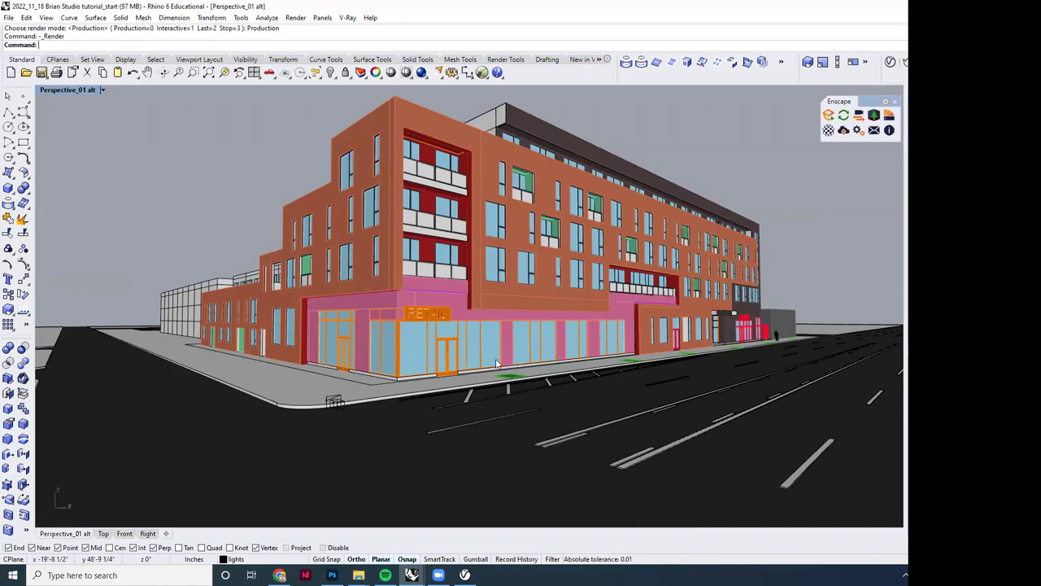
{"action": "right_click_drag", "start_coordinate": [513, 374], "coordinate": [515, 369]}
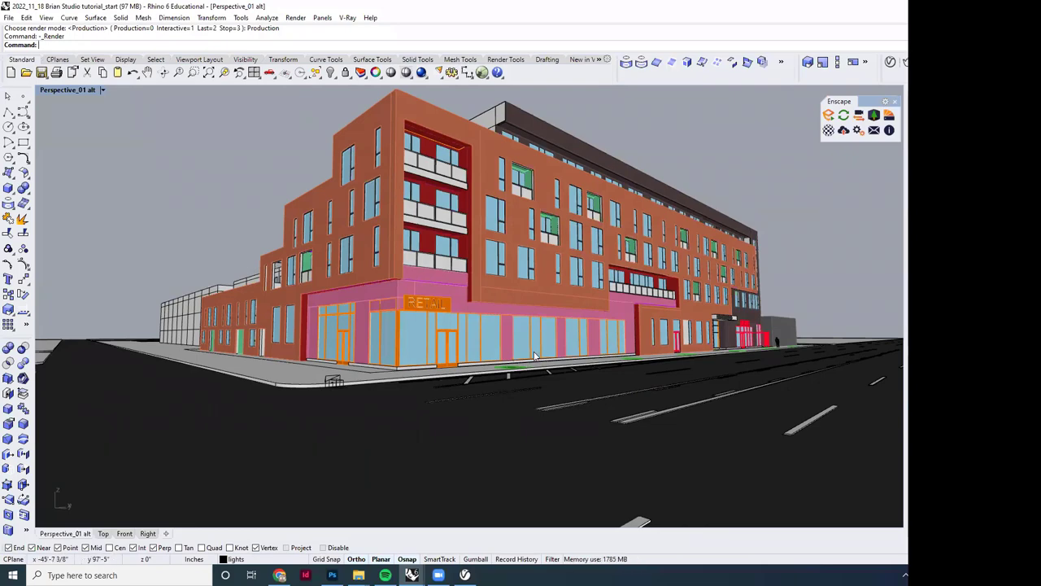
{"action": "right_click_drag", "start_coordinate": [534, 373], "coordinate": [543, 388]}
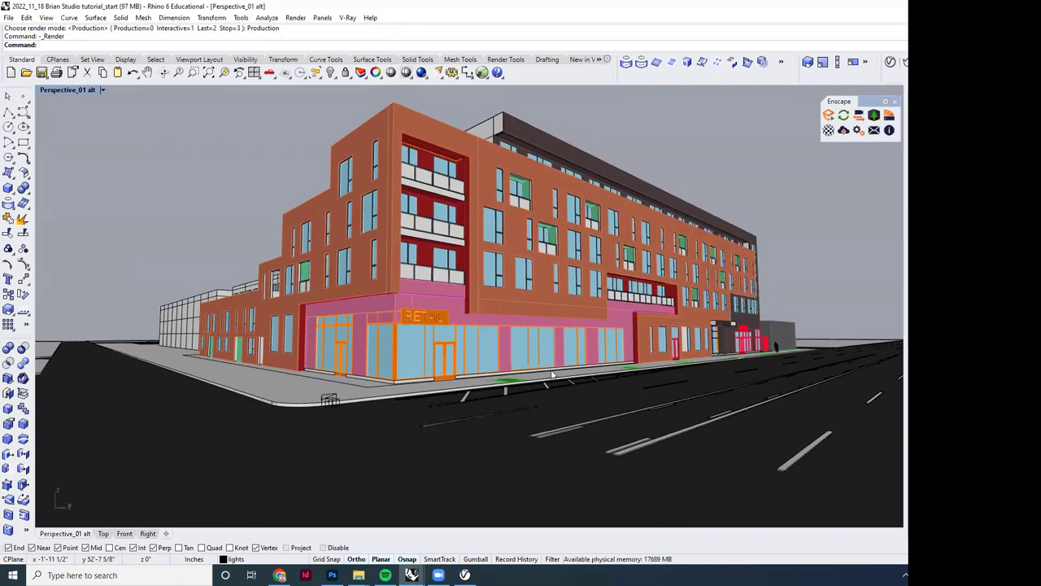
{"action": "right_click_drag", "start_coordinate": [571, 347], "coordinate": [572, 371]}
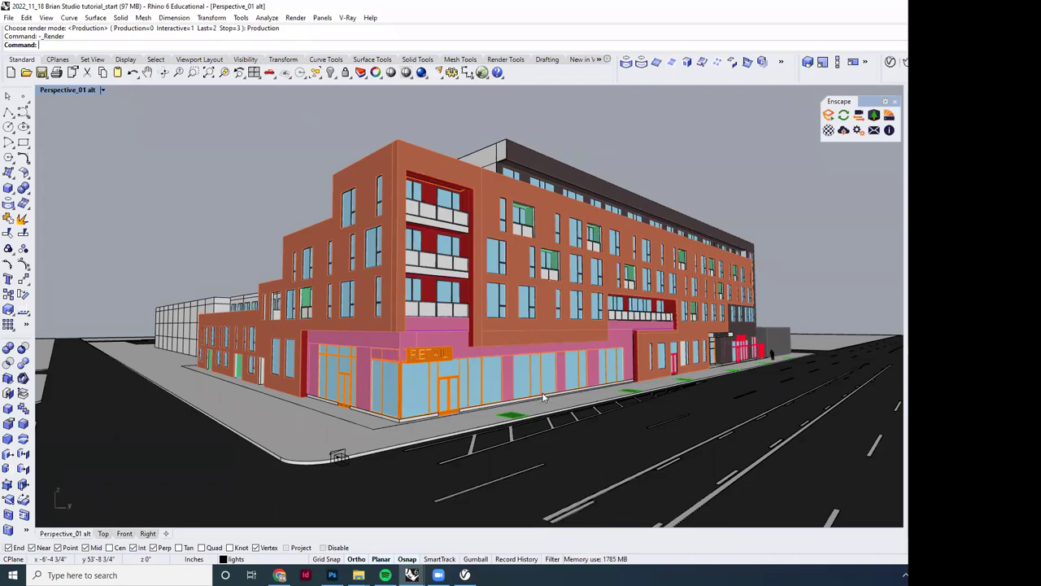
Step: Orbit, pan and zoom down to sidewalk level in front of the pink RETAIL corner storefront
{"action": "right_click_drag", "start_coordinate": [553, 407], "coordinate": [486, 362]}
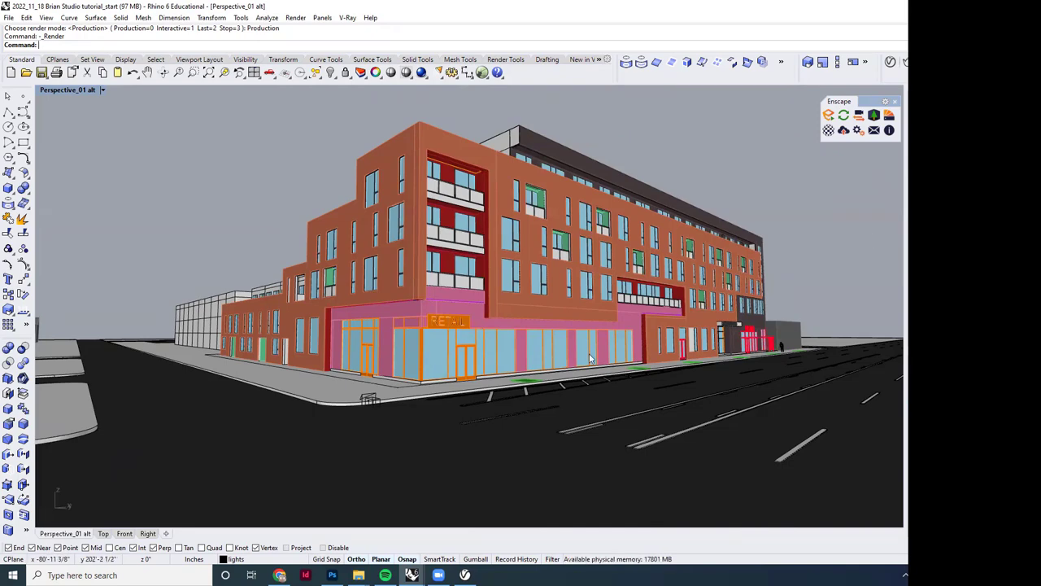
{"action": "right_click_drag", "start_coordinate": [542, 366], "coordinate": [539, 341], "text": "shift"}
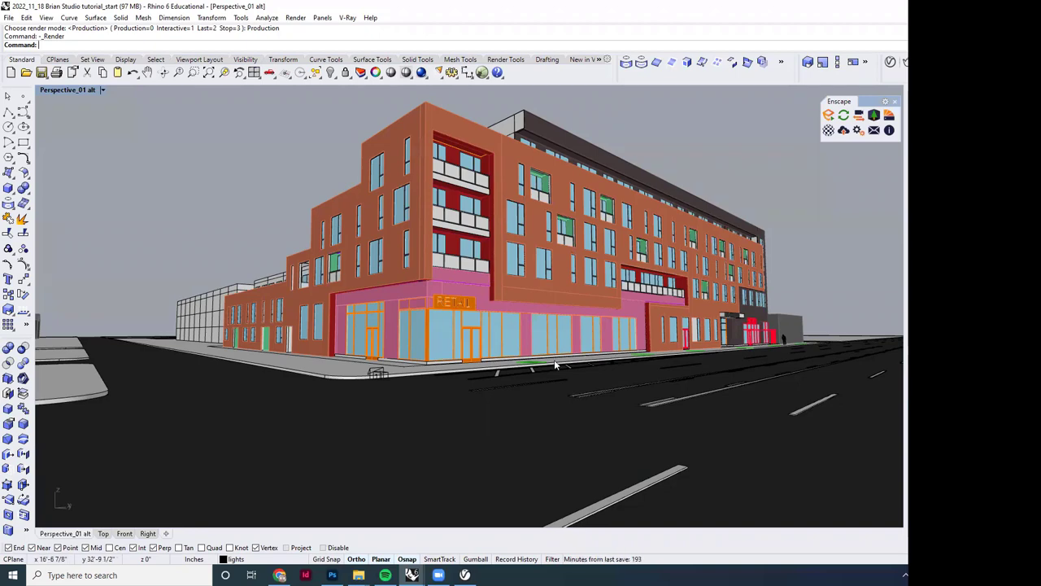
{"action": "right_click_drag", "start_coordinate": [533, 361], "coordinate": [536, 362], "text": "shift"}
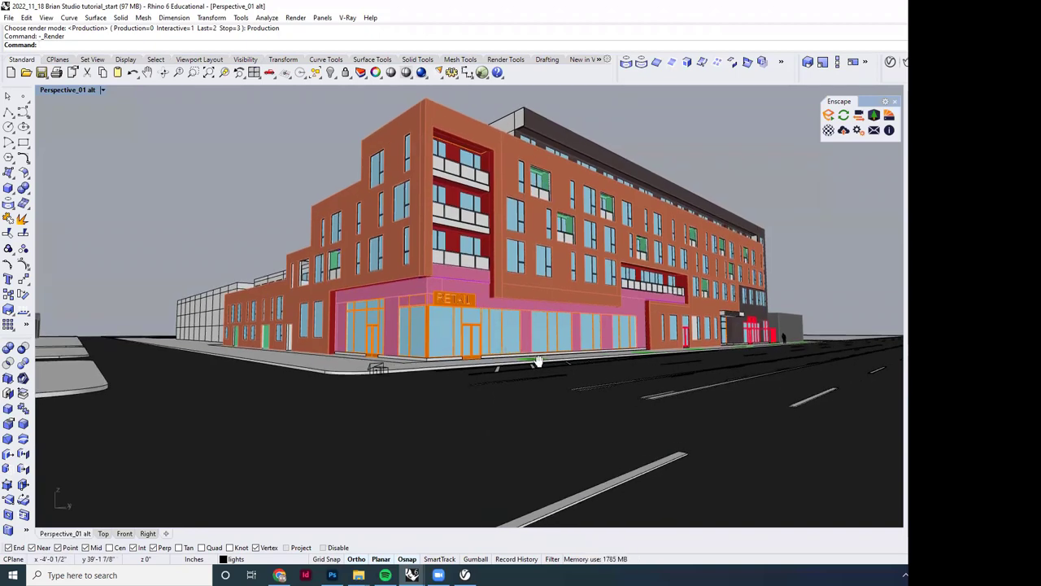
{"action": "right_click_drag", "start_coordinate": [537, 362], "coordinate": [536, 374]}
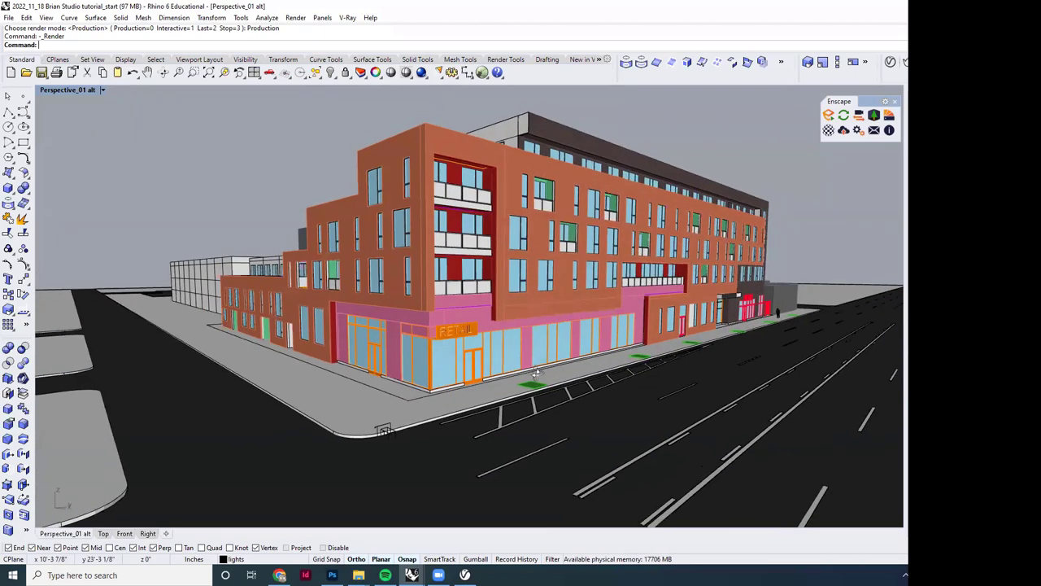
{"action": "scroll", "coordinate": [535, 371], "scroll_direction": "down", "scroll_amount": 3}
{"action": "scroll", "coordinate": [521, 379], "scroll_direction": "up", "scroll_amount": 6}
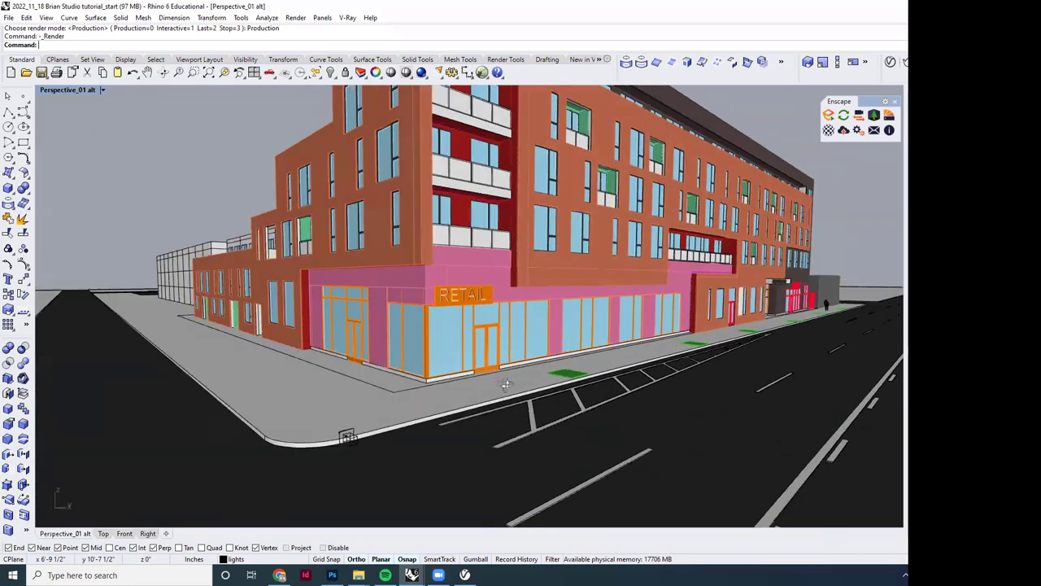
{"action": "scroll", "coordinate": [504, 385], "scroll_direction": "down", "scroll_amount": 4}
{"action": "right_click_drag", "start_coordinate": [504, 384], "coordinate": [488, 455]}
{"action": "scroll", "coordinate": [513, 390], "scroll_direction": "up", "scroll_amount": 3}
{"action": "scroll", "coordinate": [488, 455], "scroll_direction": "up", "scroll_amount": 4}
Step: Draw a polyline rising 6' from the sidewalk, then running far across the block
{"action": "type", "text": "P"}
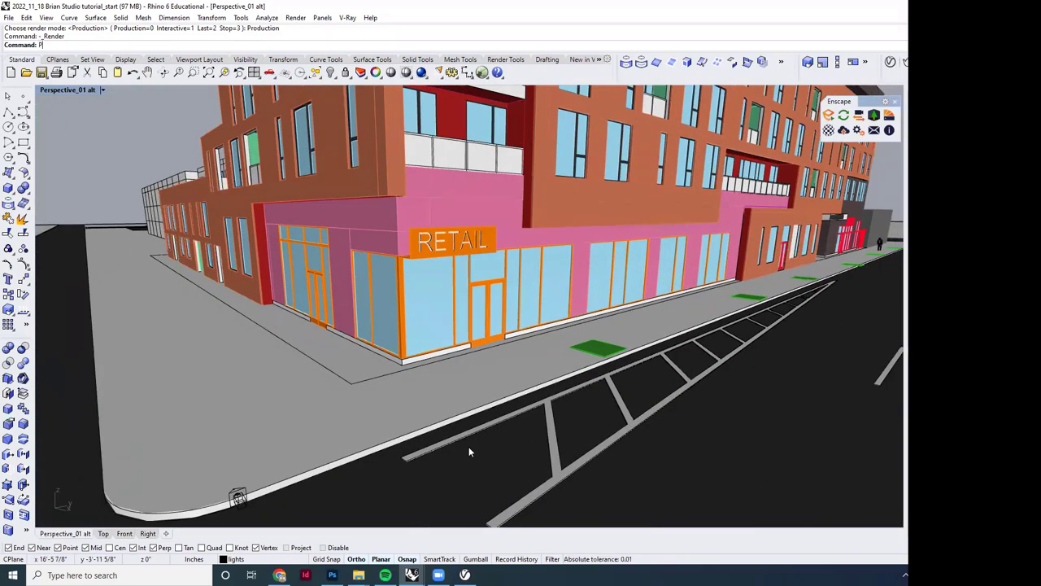
{"action": "type", "text": "olyline"}
{"action": "key", "text": "Return"}
{"action": "left_click", "coordinate": [341, 459]}
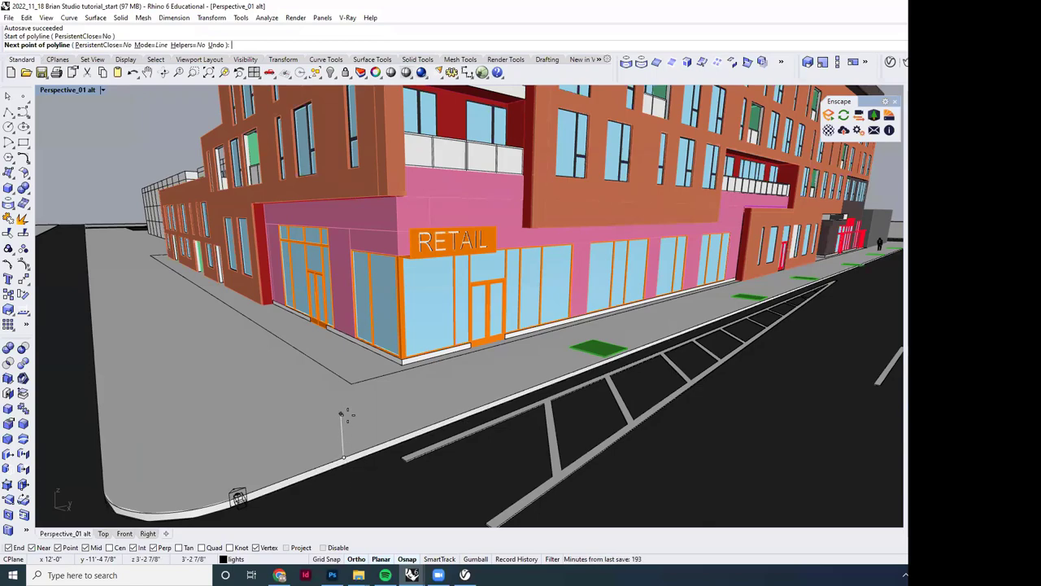
{"action": "scroll", "coordinate": [352, 406], "scroll_direction": "down", "scroll_amount": 5}
{"action": "scroll", "coordinate": [366, 417], "scroll_direction": "up", "scroll_amount": 5}
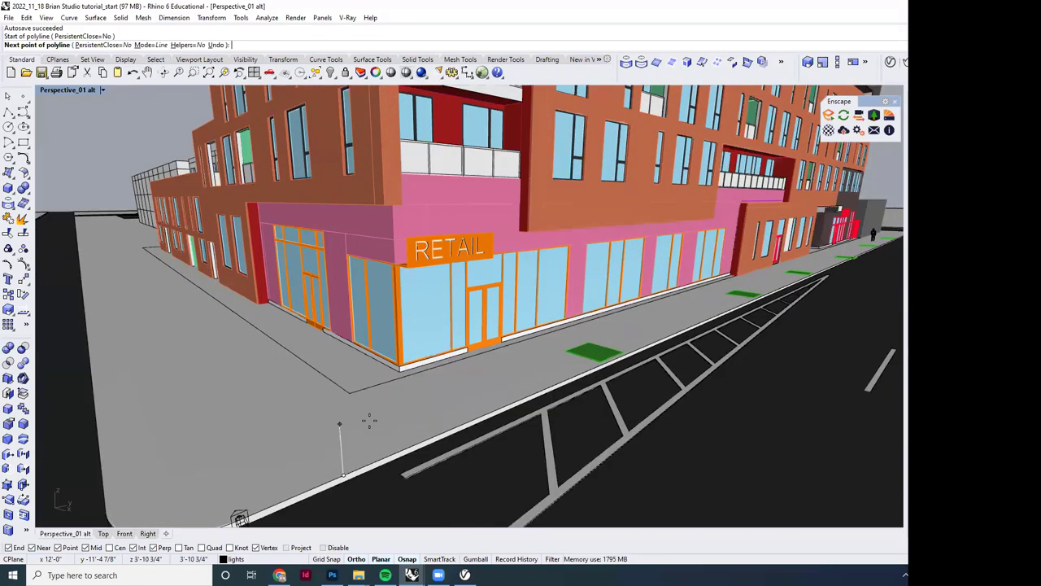
{"action": "key", "text": "Return"}
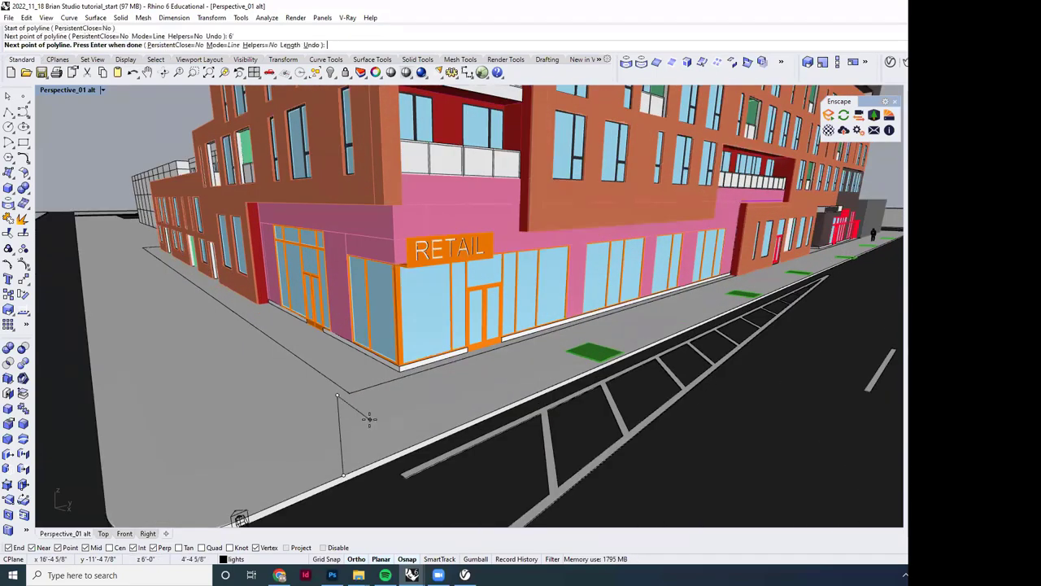
{"action": "scroll", "coordinate": [360, 418], "scroll_direction": "down", "scroll_amount": 5}
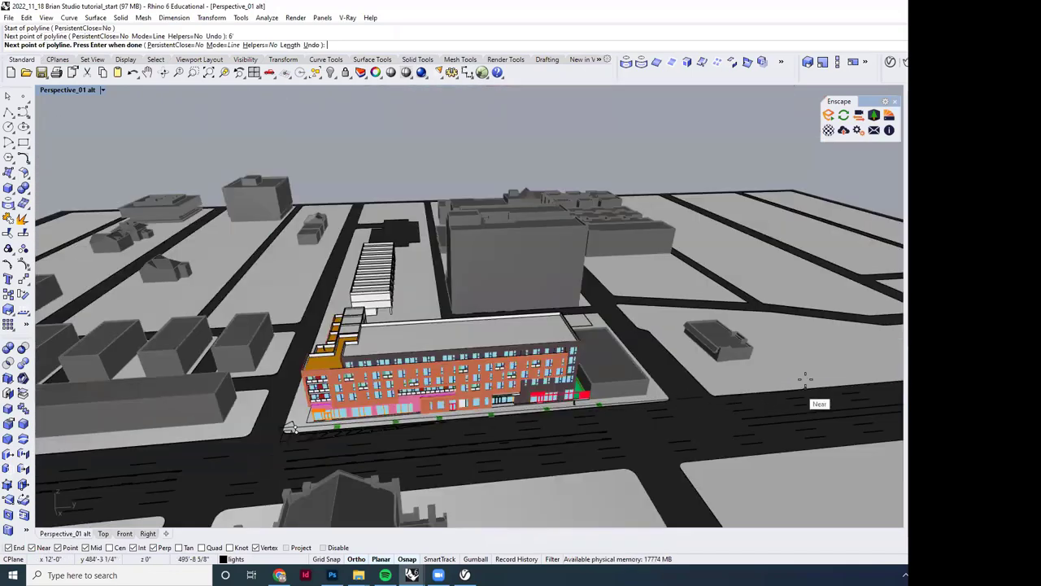
{"action": "left_click", "coordinate": [805, 378]}
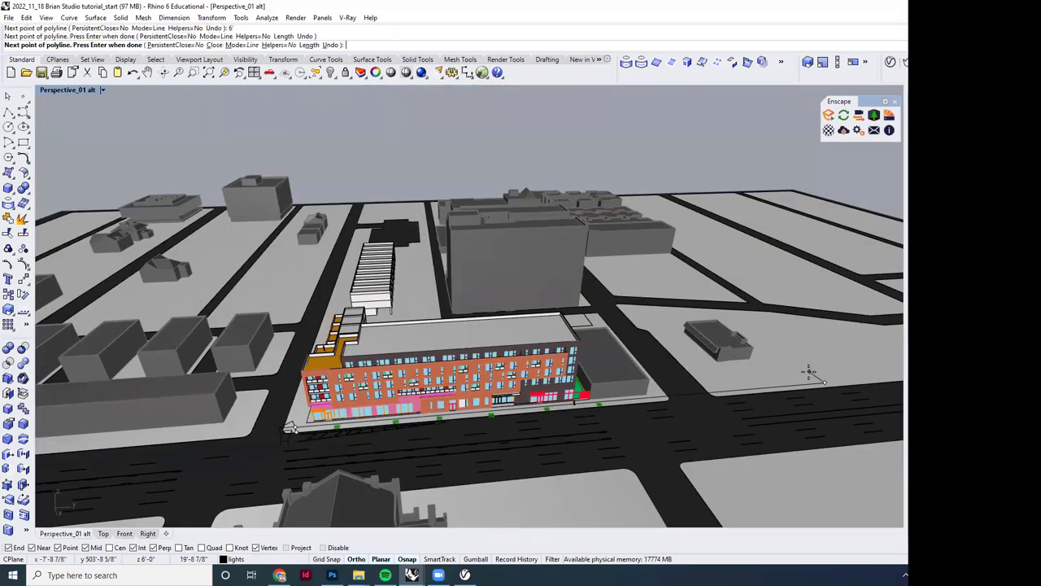
{"action": "key", "text": "Return"}
{"action": "scroll", "coordinate": [322, 448], "scroll_direction": "up", "scroll_amount": 5}
Step: Draw a second polyline from the building corner out across the street
{"action": "key", "text": "Return"}
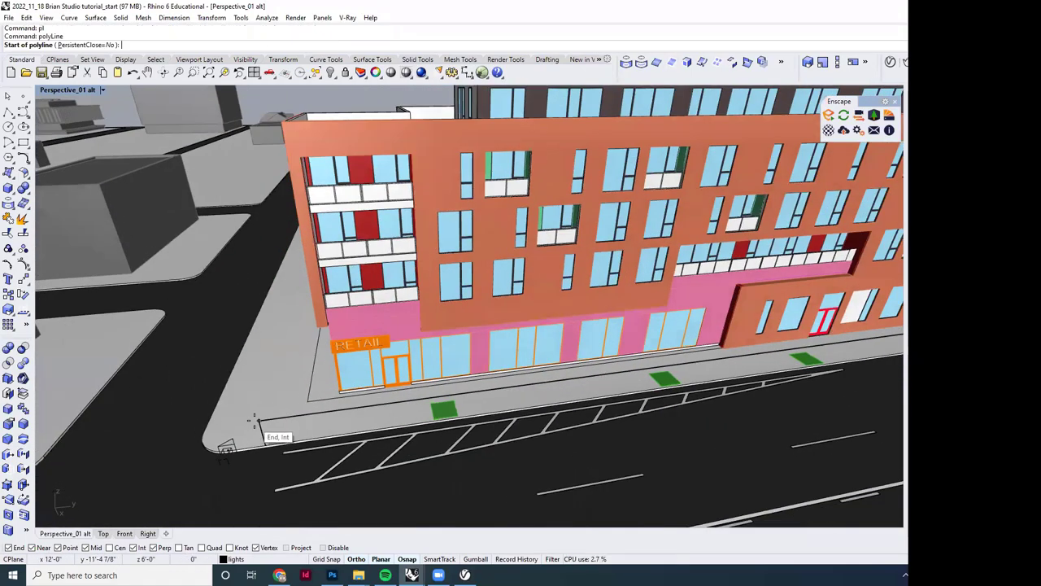
{"action": "left_click", "coordinate": [244, 429]}
{"action": "scroll", "coordinate": [260, 428], "scroll_direction": "down", "scroll_amount": 5}
{"action": "scroll", "coordinate": [627, 424], "scroll_direction": "up", "scroll_amount": 5}
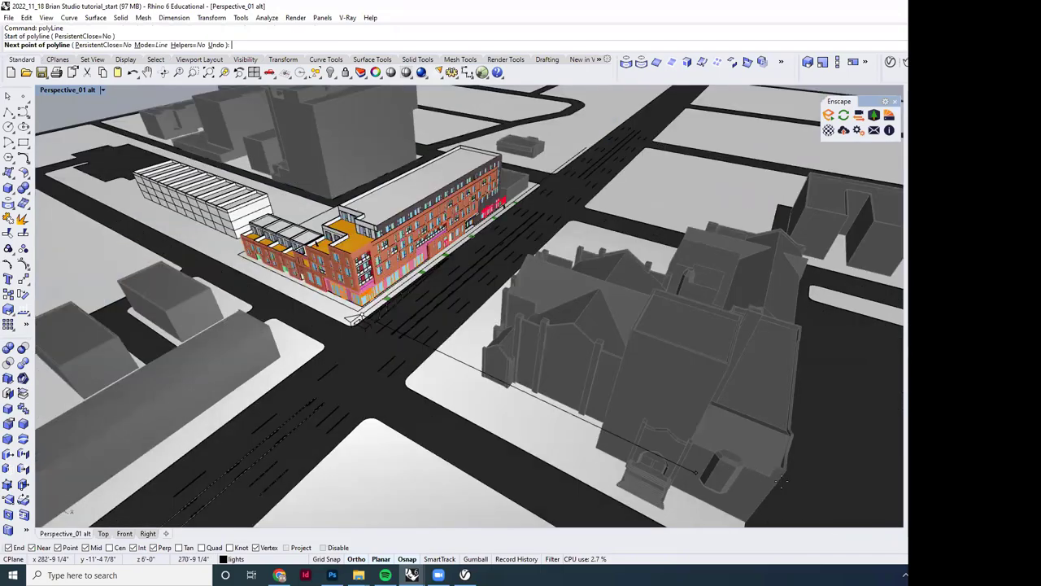
{"action": "left_click", "coordinate": [833, 491]}
{"action": "key", "text": "Return"}
{"action": "scroll", "coordinate": [661, 430], "scroll_direction": "up", "scroll_amount": 3}
{"action": "scroll", "coordinate": [382, 330], "scroll_direction": "up", "scroll_amount": 8}
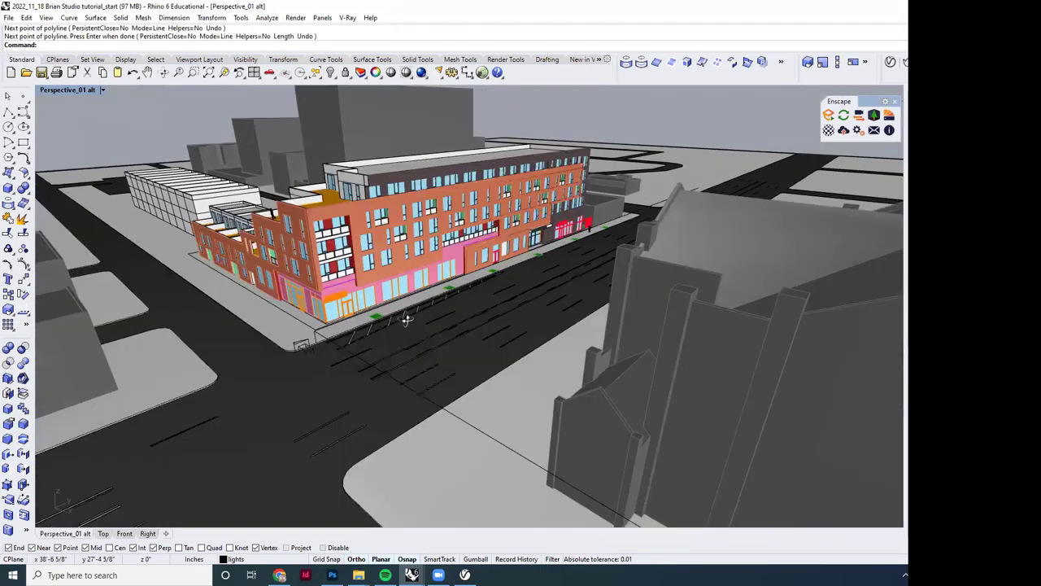
{"action": "scroll", "coordinate": [399, 338], "scroll_direction": "down", "scroll_amount": 3}
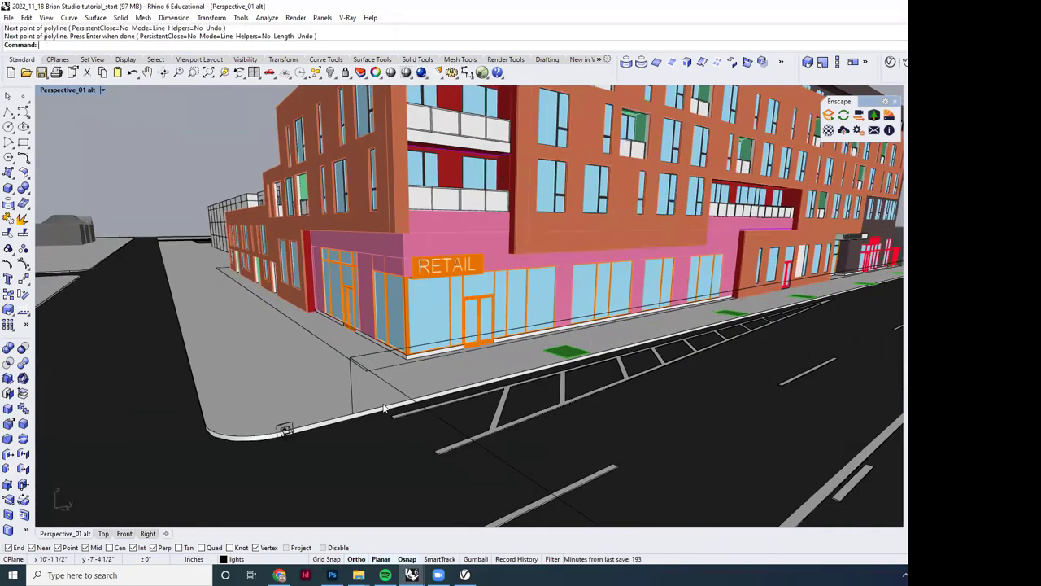
Step: Orbit and pan to a street-level view with the guide lines crossing the storefronts
{"action": "right_click_drag", "start_coordinate": [398, 342], "coordinate": [415, 372]}
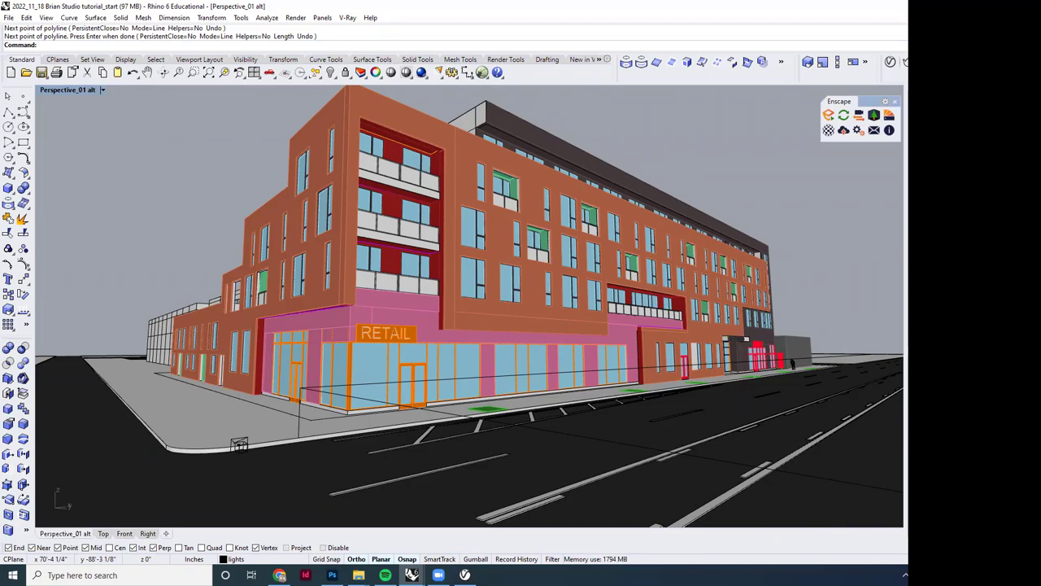
{"action": "right_click_drag", "start_coordinate": [423, 398], "coordinate": [423, 372]}
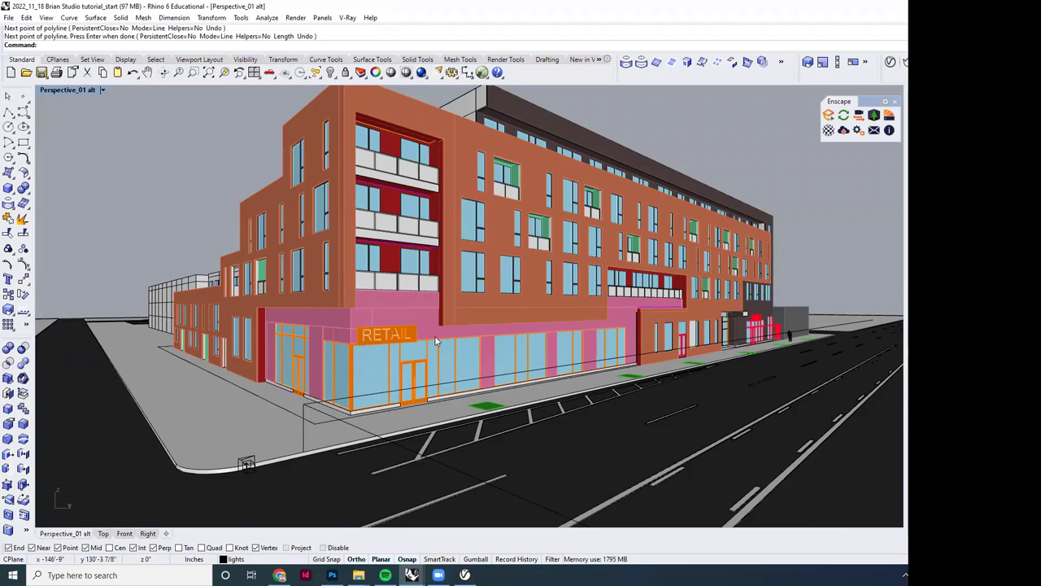
{"action": "scroll", "coordinate": [463, 360], "scroll_direction": "up", "scroll_amount": 2}
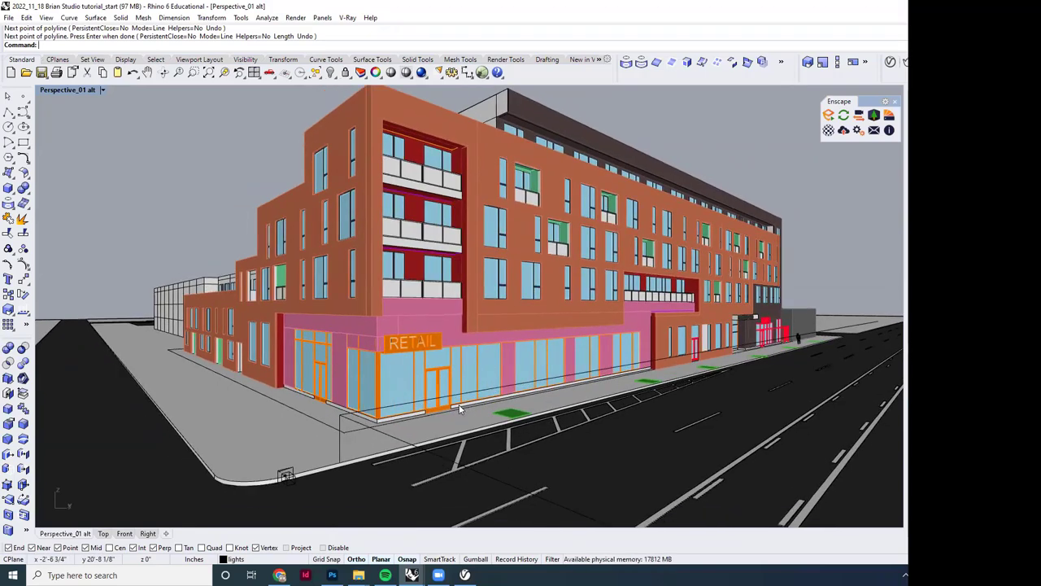
{"action": "right_click_drag", "start_coordinate": [459, 409], "coordinate": [464, 393], "text": "shift"}
{"action": "right_click_drag", "start_coordinate": [463, 390], "coordinate": [463, 389], "text": "shift"}
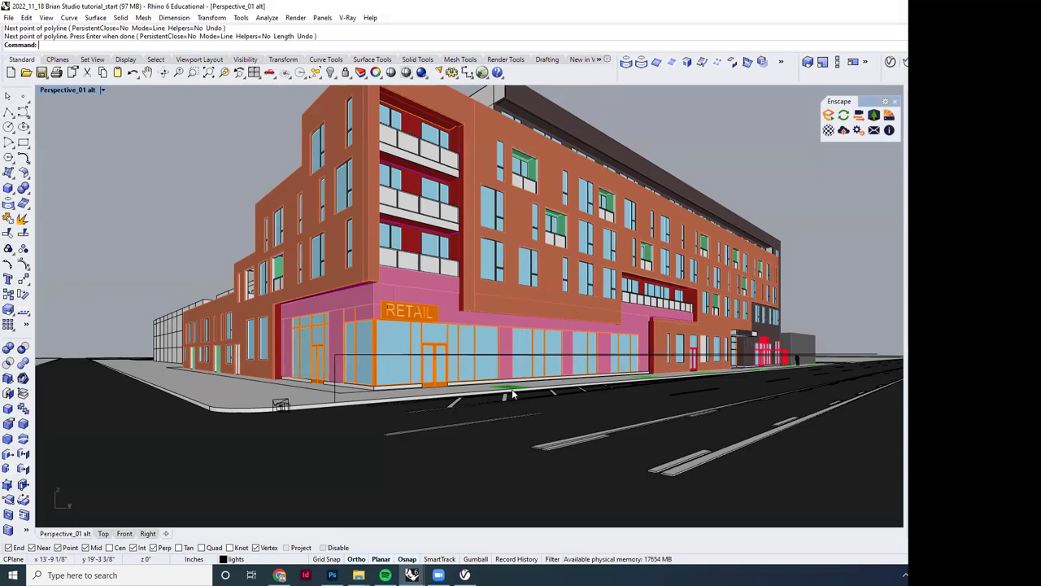
{"action": "right_click_drag", "start_coordinate": [512, 388], "coordinate": [520, 390], "text": "shift"}
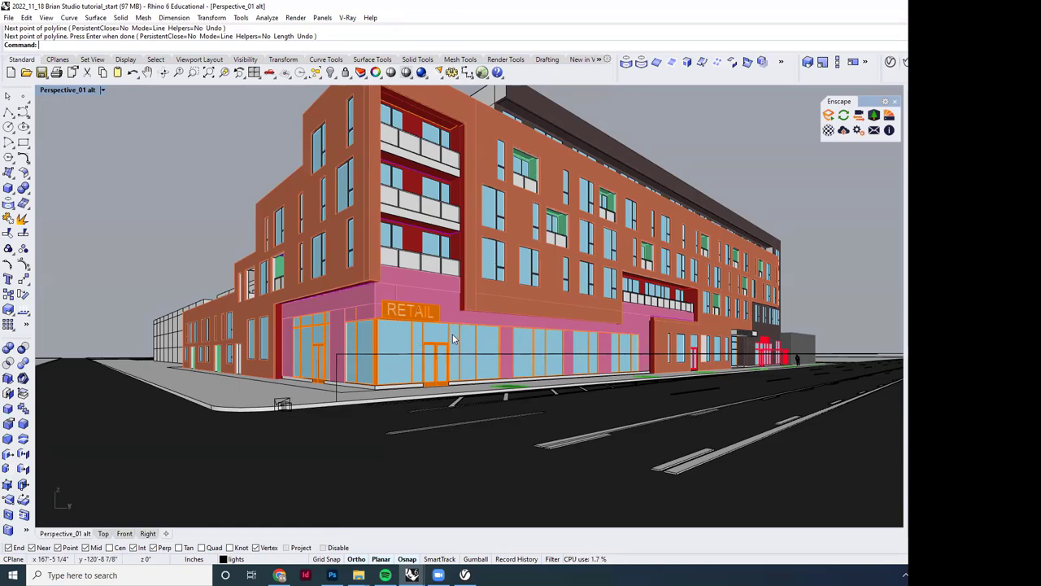
{"action": "right_click_drag", "start_coordinate": [453, 333], "coordinate": [456, 345], "text": "shift"}
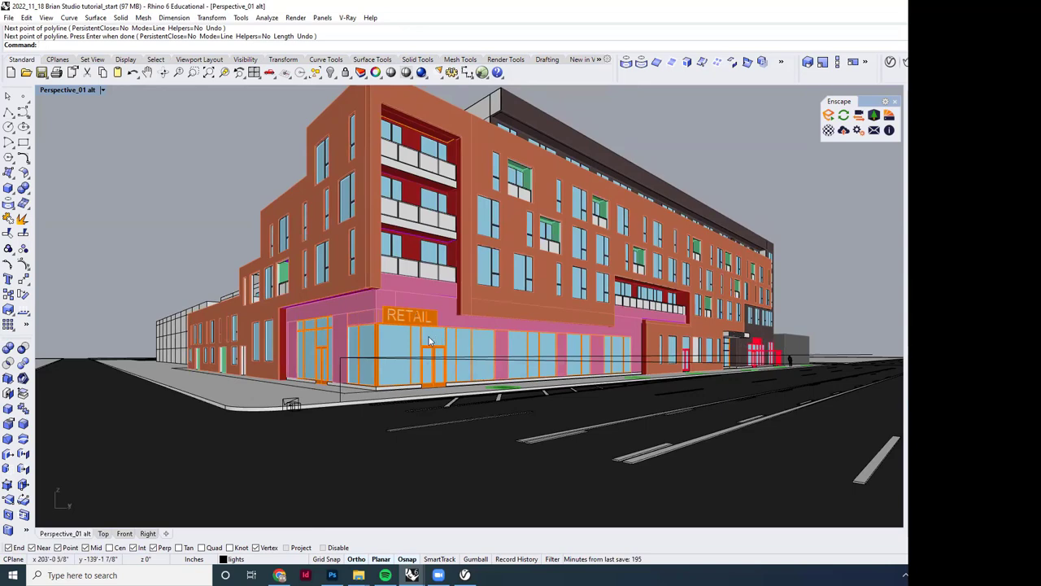
Step: Pan and zoom the street-level view to frame the brick building's corner
{"action": "right_click_drag", "start_coordinate": [426, 342], "coordinate": [435, 339], "text": "shift"}
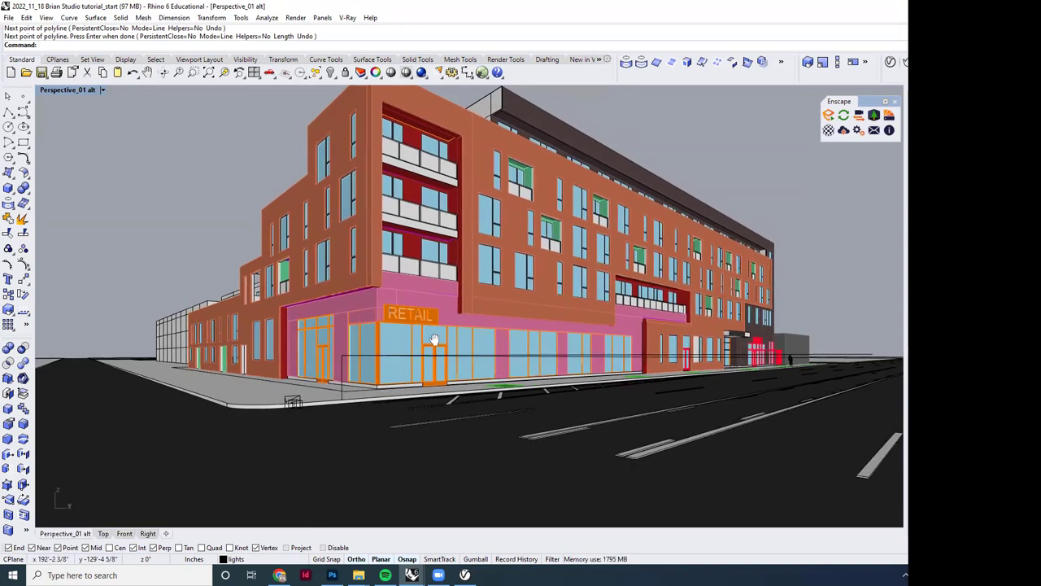
{"action": "scroll", "coordinate": [430, 334], "scroll_direction": "up", "scroll_amount": 2}
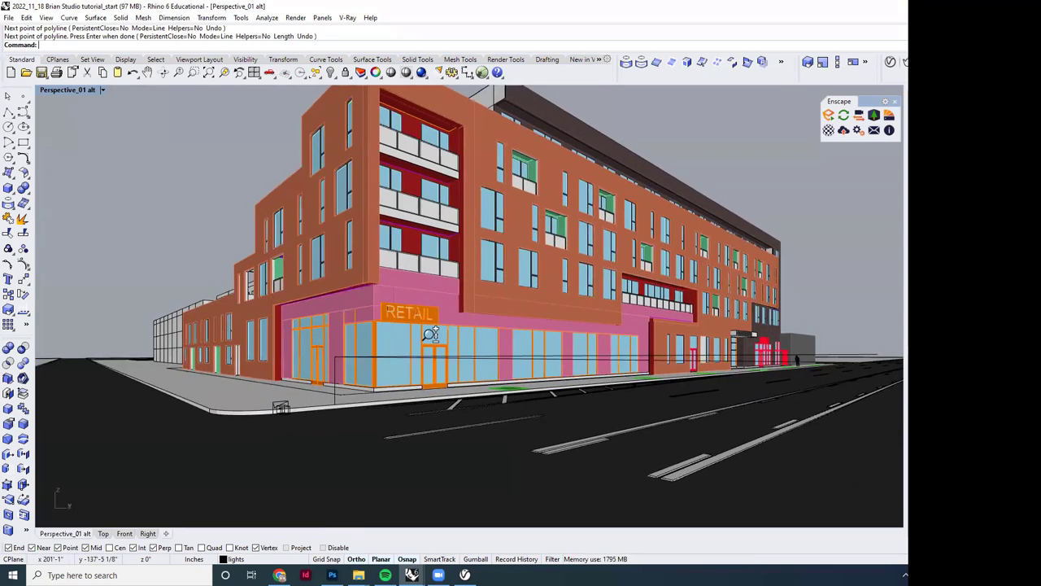
{"action": "scroll", "coordinate": [432, 336], "scroll_direction": "down", "scroll_amount": 1}
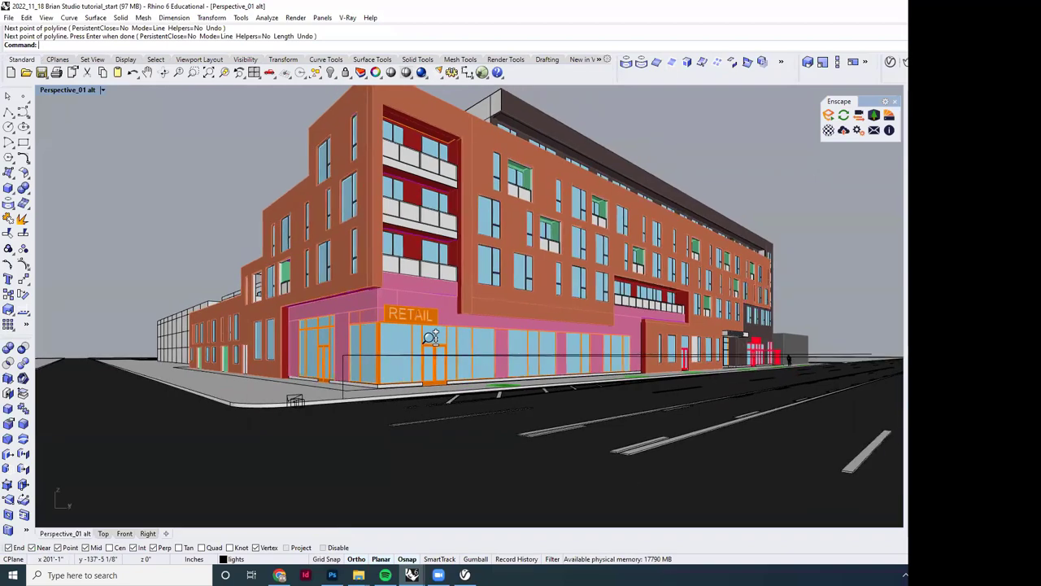
{"action": "scroll", "coordinate": [431, 336], "scroll_direction": "down", "scroll_amount": 1}
{"action": "scroll", "coordinate": [430, 336], "scroll_direction": "up", "scroll_amount": 1}
{"action": "scroll", "coordinate": [431, 336], "scroll_direction": "down", "scroll_amount": 2}
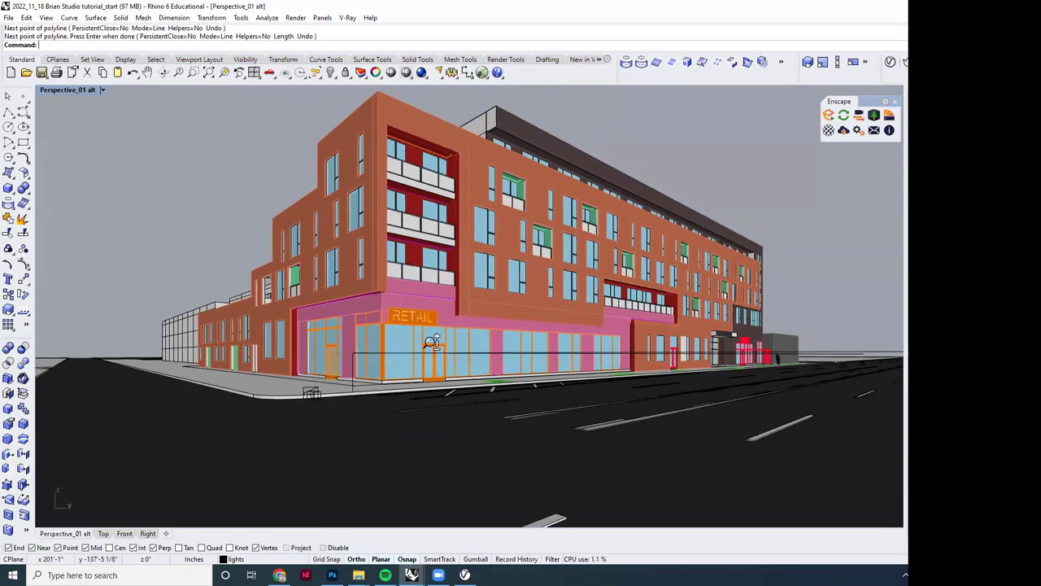
{"action": "scroll", "coordinate": [433, 342], "scroll_direction": "up", "scroll_amount": 1}
{"action": "scroll", "coordinate": [433, 342], "scroll_direction": "down", "scroll_amount": 1}
{"action": "scroll", "coordinate": [433, 342], "scroll_direction": "up", "scroll_amount": 1}
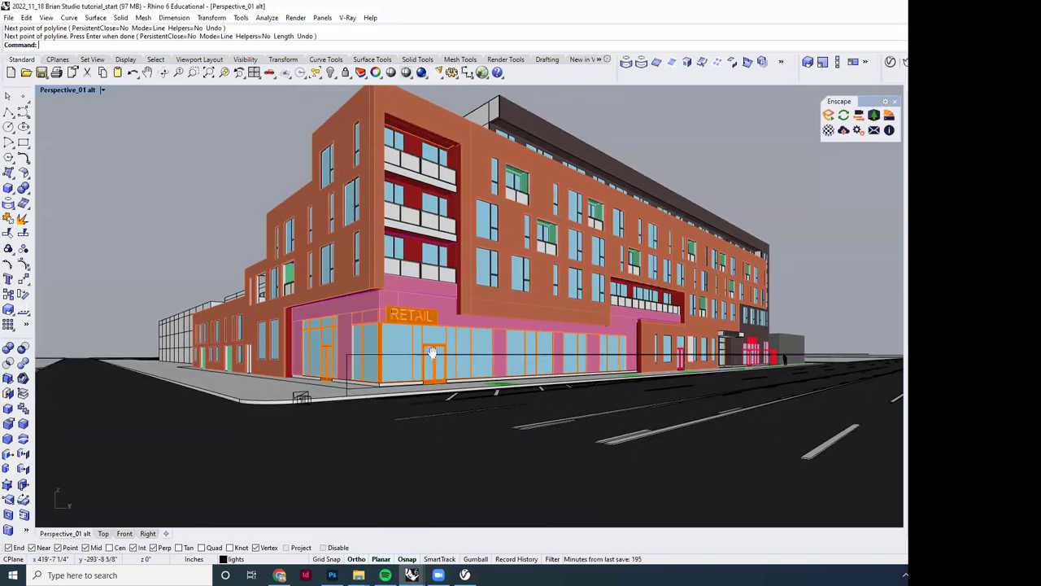
{"action": "right_click_drag", "start_coordinate": [428, 342], "coordinate": [428, 351], "text": "shift"}
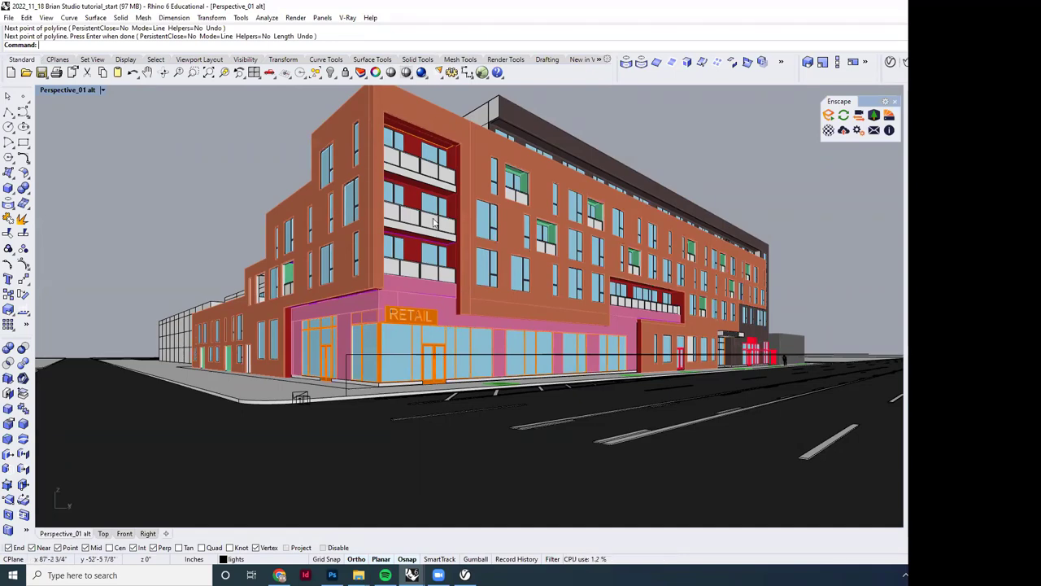
{"action": "scroll", "coordinate": [429, 334], "scroll_direction": "down", "scroll_amount": 2}
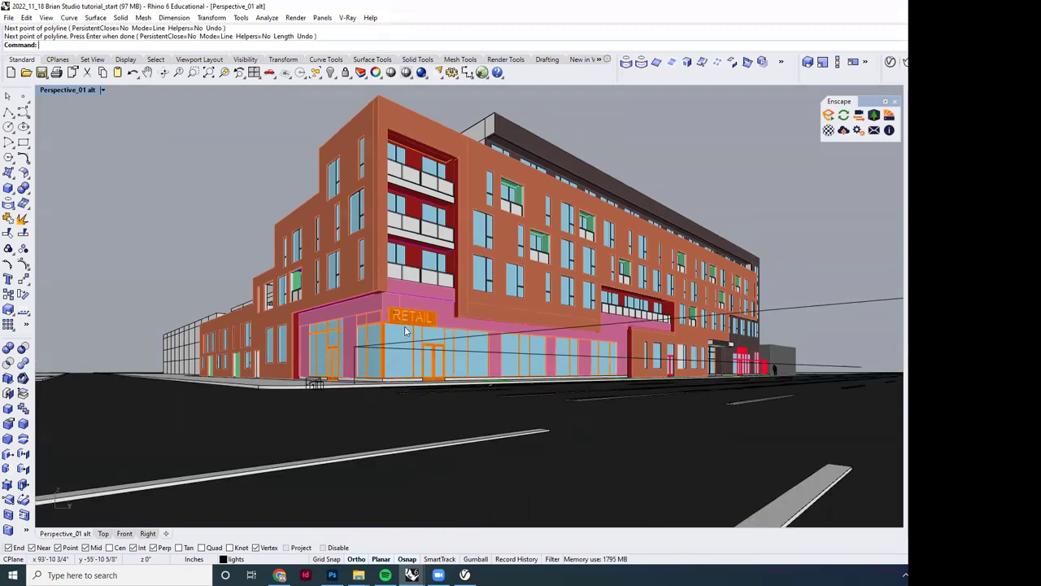
Step: Orbit slightly so the facade and RETAIL storefront spread wider across the view
{"action": "right_click_drag", "start_coordinate": [410, 326], "coordinate": [415, 352]}
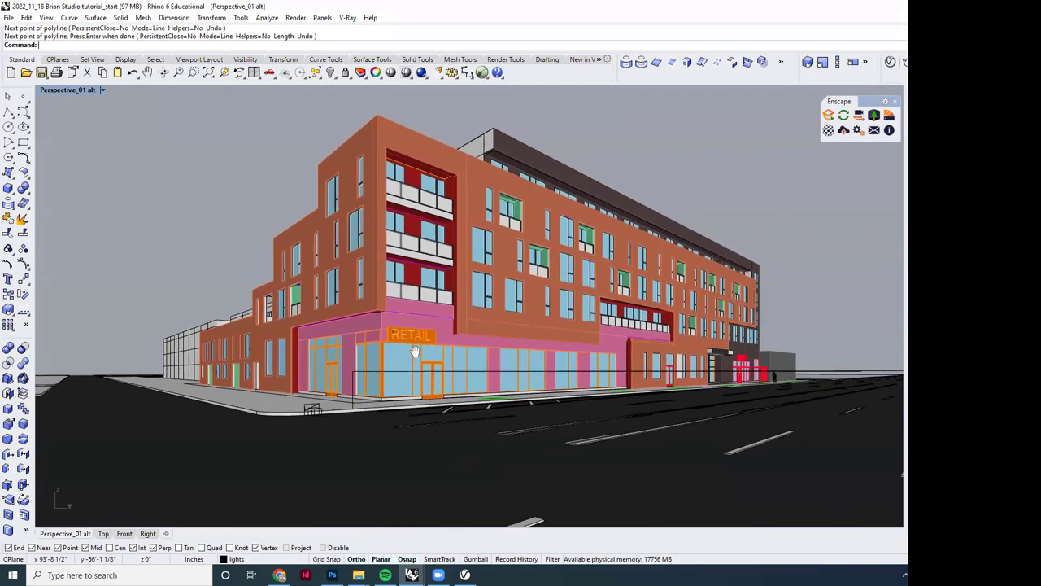
{"action": "scroll", "coordinate": [392, 370], "scroll_direction": "up", "scroll_amount": 1}
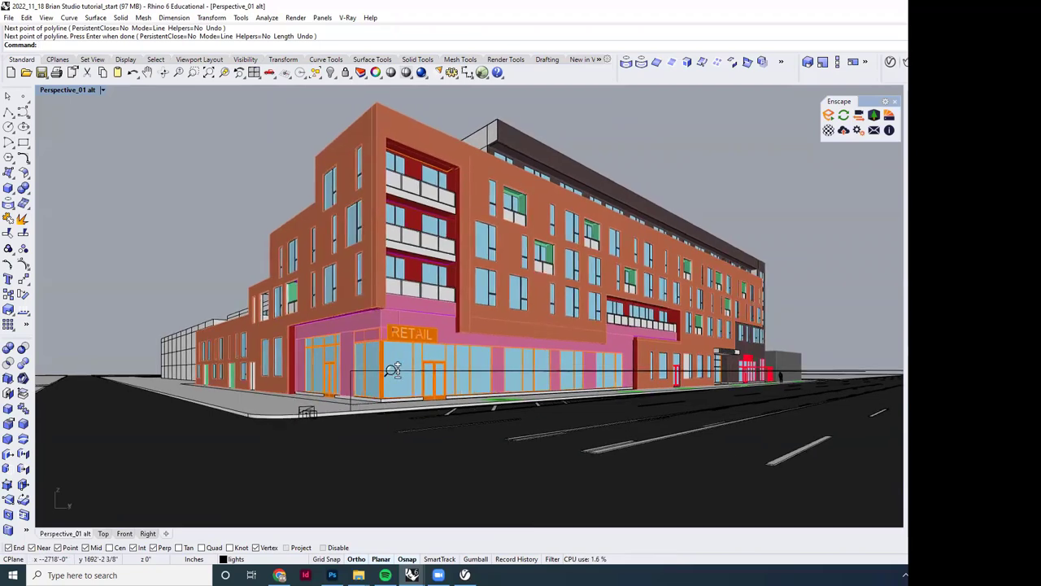
{"action": "scroll", "coordinate": [393, 370], "scroll_direction": "up", "scroll_amount": 1}
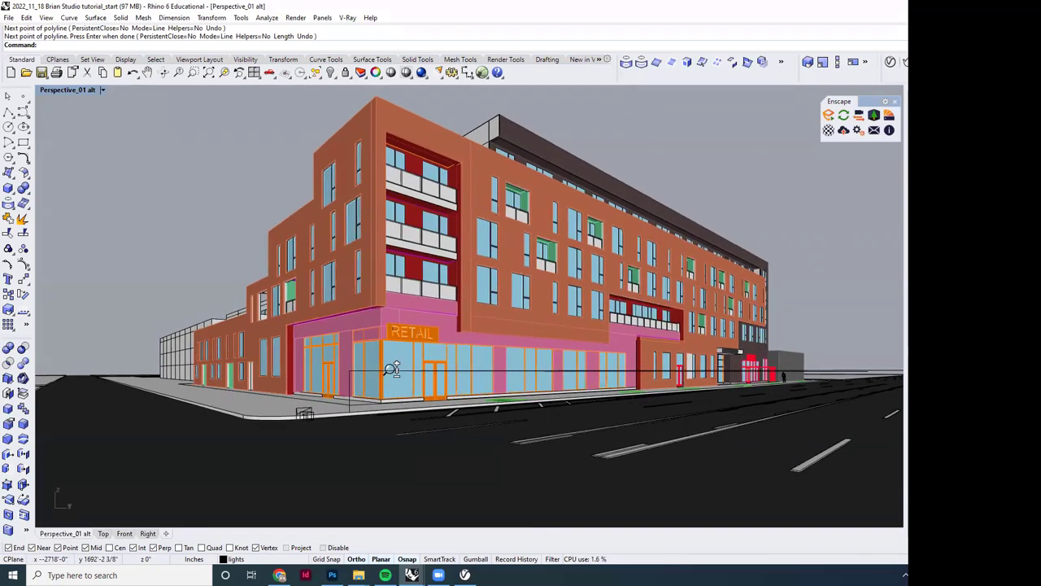
{"action": "scroll", "coordinate": [393, 370], "scroll_direction": "up", "scroll_amount": 1}
{"action": "right_click_drag", "start_coordinate": [392, 370], "coordinate": [407, 375]}
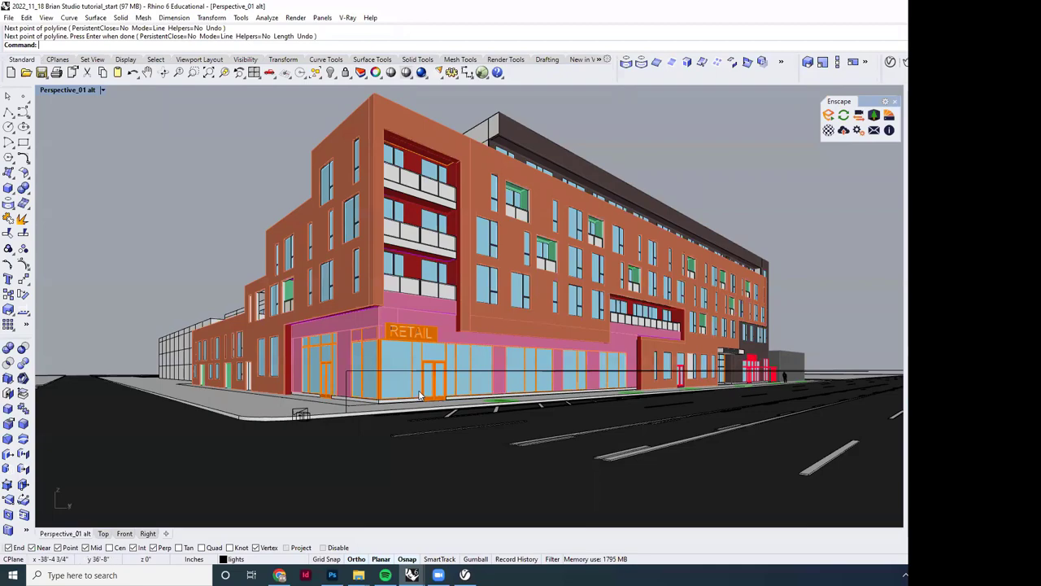
{"action": "mouse_move", "coordinate": [421, 395]}
{"action": "right_mouse_down"}
{"action": "mouse_move", "coordinate": [411, 390]}
{"action": "mouse_move", "coordinate": [425, 389]}
{"action": "right_mouse_up"}
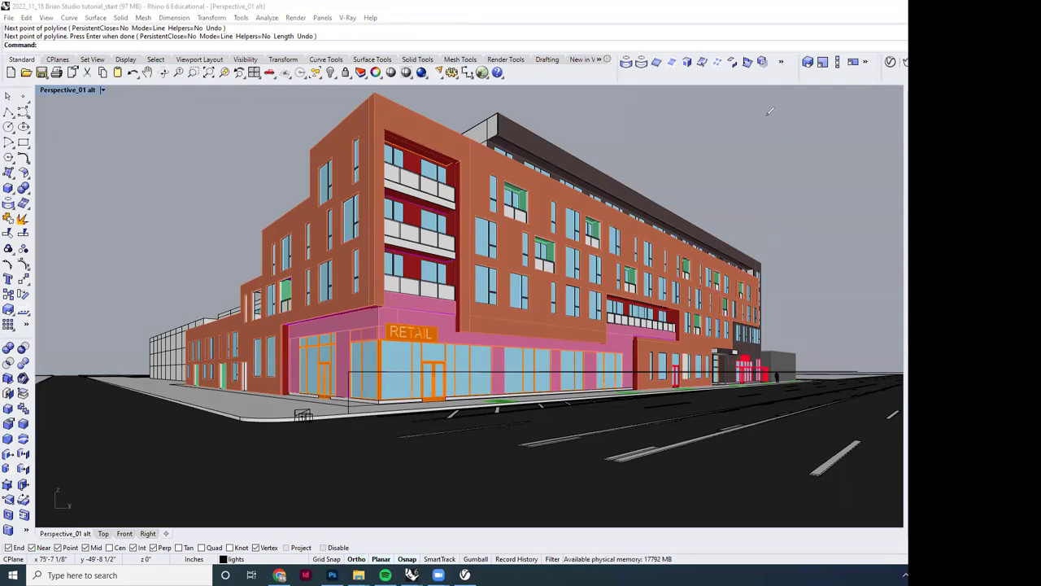
{"action": "left_click", "coordinate": [765, 414]}
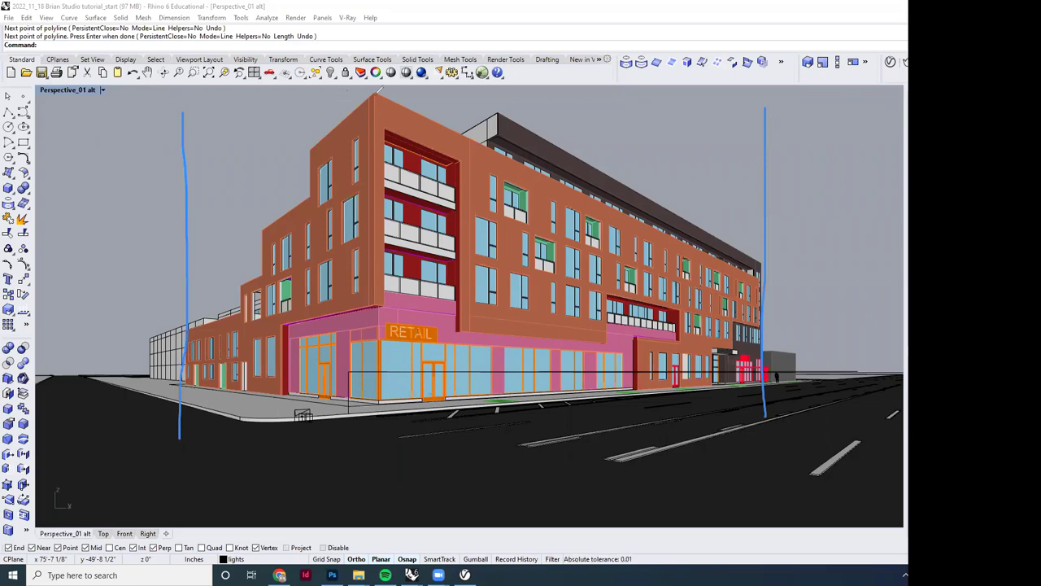
{"action": "left_click_drag", "start_coordinate": [374, 94], "coordinate": [387, 498]}
{"action": "left_click_drag", "start_coordinate": [576, 113], "coordinate": [582, 466]}
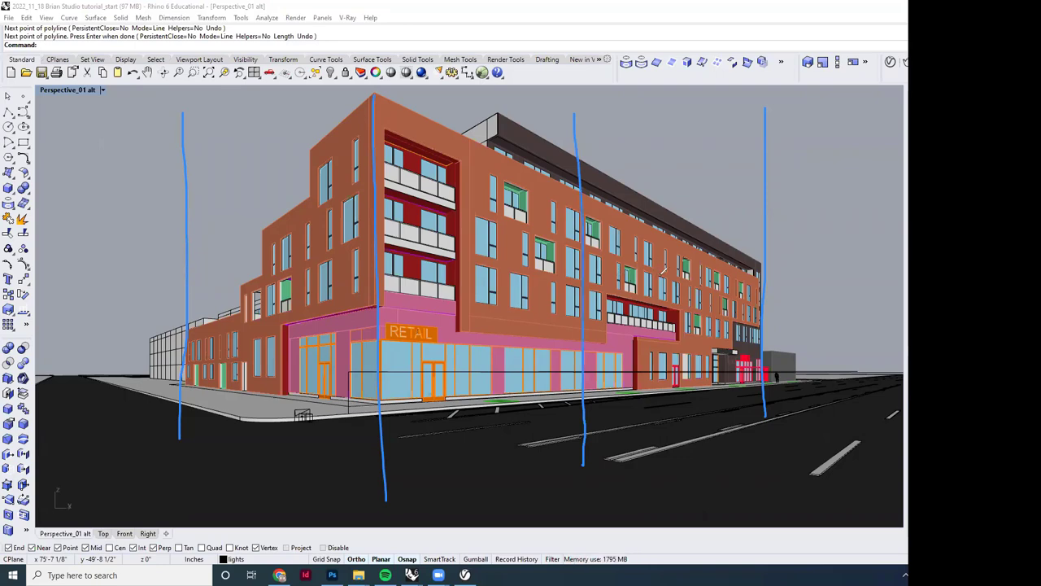
{"action": "mouse_move", "coordinate": [641, 262]}
{"action": "left_mouse_down"}
{"action": "mouse_move", "coordinate": [492, 257]}
{"action": "mouse_move", "coordinate": [634, 254]}
{"action": "left_mouse_up"}
{"action": "mouse_move", "coordinate": [262, 283]}
{"action": "left_mouse_down"}
{"action": "mouse_move", "coordinate": [281, 330]}
{"action": "mouse_move", "coordinate": [256, 291]}
{"action": "left_mouse_up"}
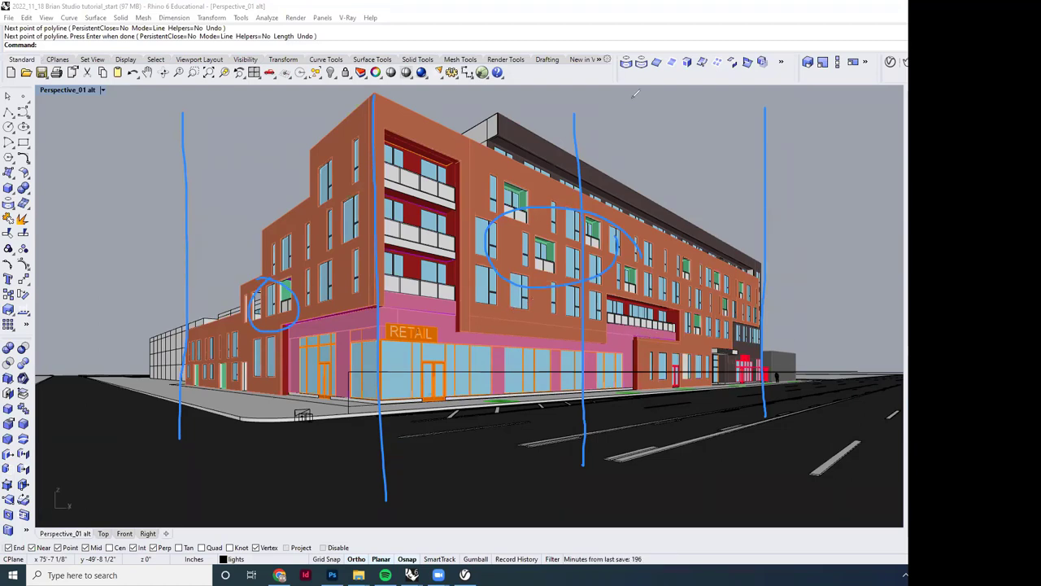
{"action": "key", "text": "Escape"}
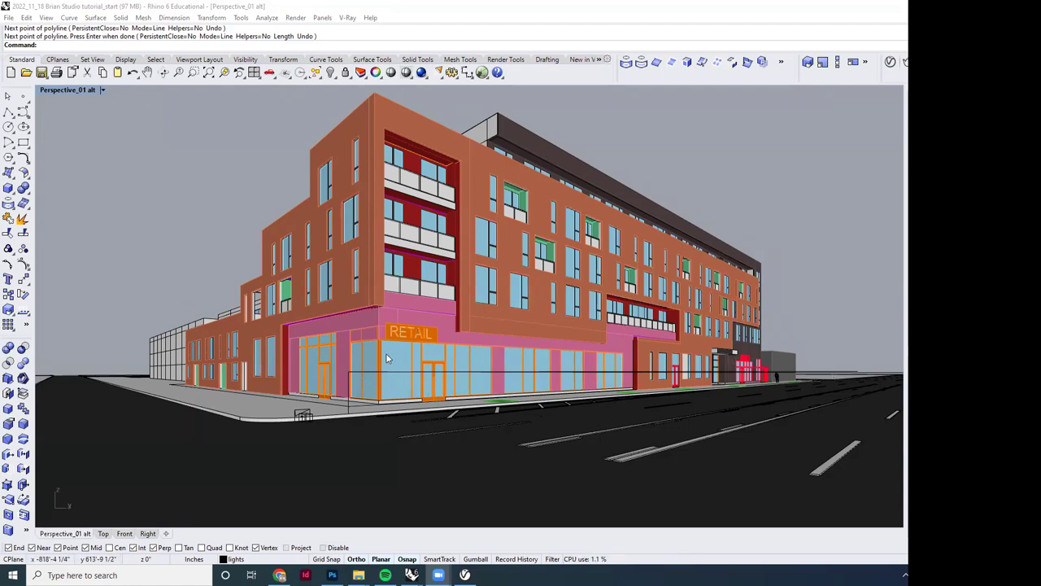
Step: Save the current view in Named Views as Perspective_05, then close the panel
{"action": "left_click", "coordinate": [47, 91]}
{"action": "mouse_move", "coordinate": [113, 334]}
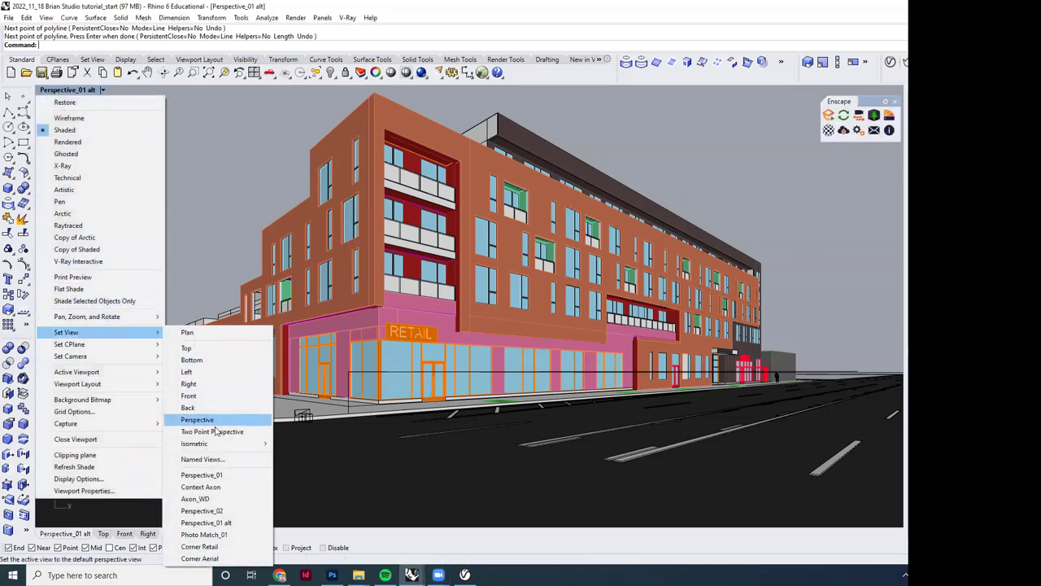
{"action": "left_click", "coordinate": [218, 460]}
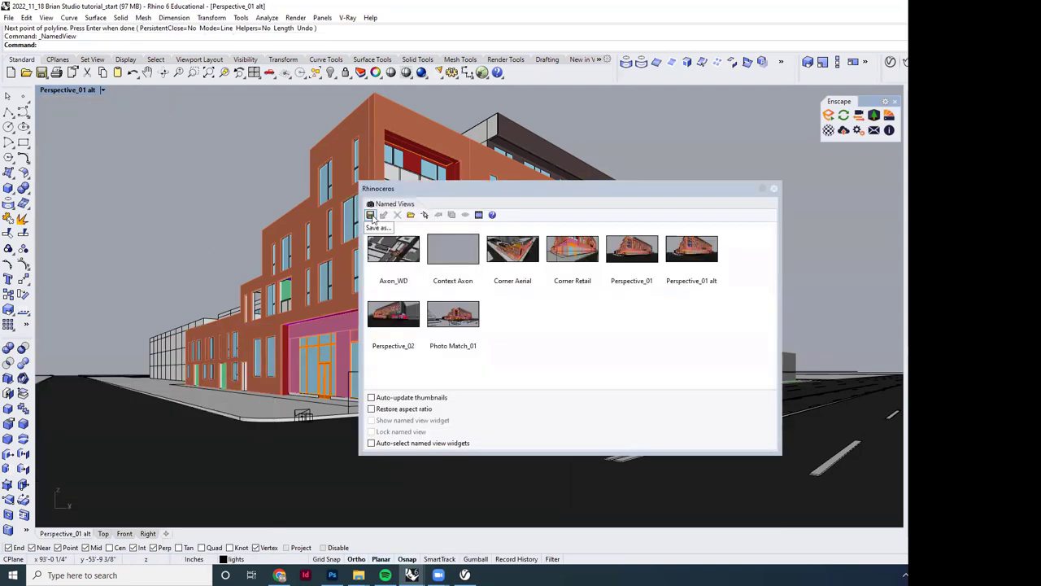
{"action": "left_click", "coordinate": [370, 215]}
{"action": "left_click", "coordinate": [500, 282]}
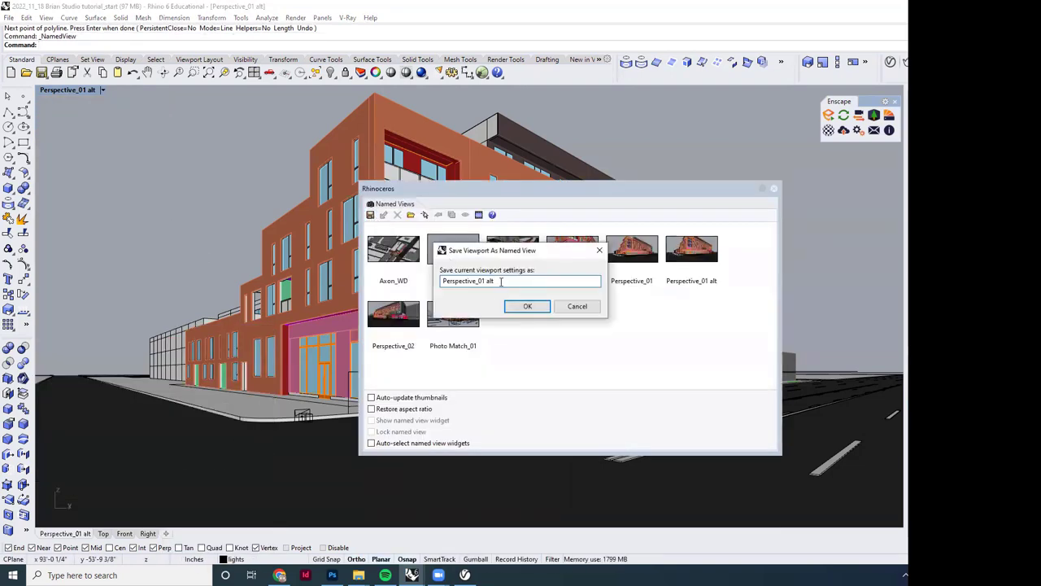
{"action": "left_click_drag", "start_coordinate": [492, 281], "coordinate": [482, 281]}
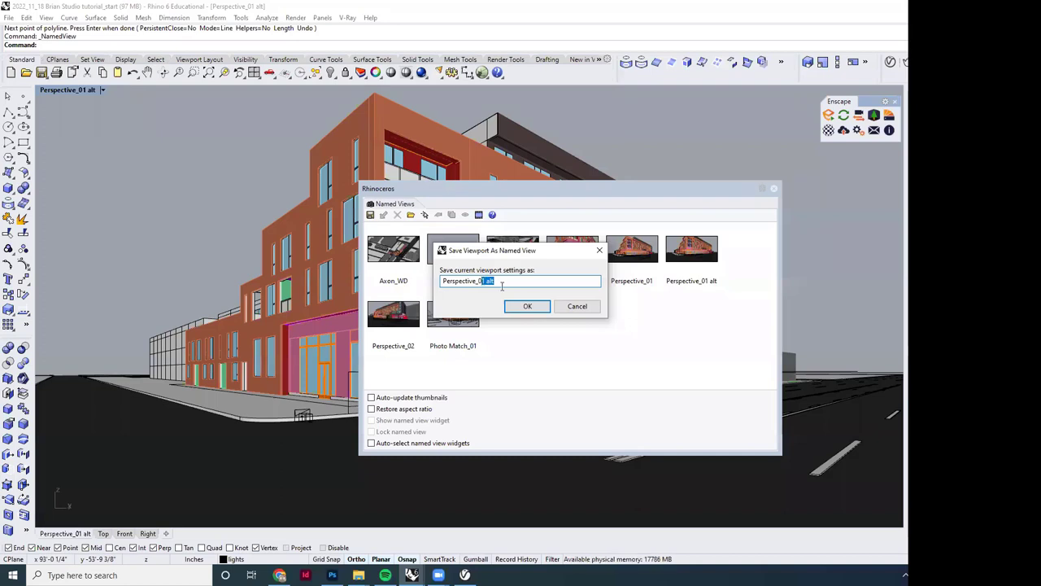
{"action": "type", "text": "5"}
{"action": "left_click", "coordinate": [528, 307]}
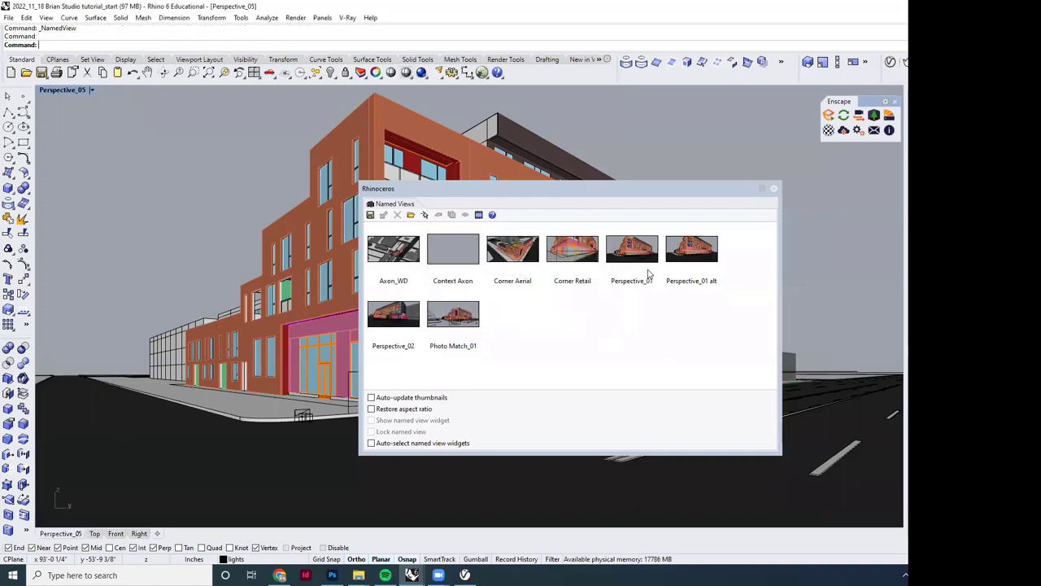
{"action": "left_click", "coordinate": [773, 189]}
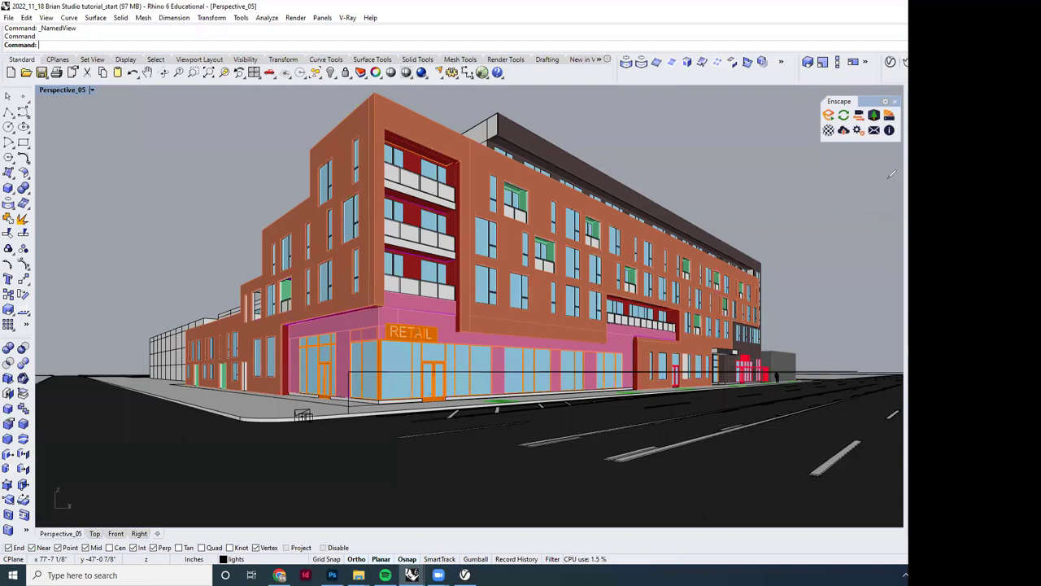
{"action": "mouse_move", "coordinate": [889, 174]}
{"action": "left_mouse_down"}
{"action": "mouse_move", "coordinate": [740, 238]}
{"action": "mouse_move", "coordinate": [744, 227]}
{"action": "mouse_move", "coordinate": [771, 251]}
{"action": "left_mouse_up"}
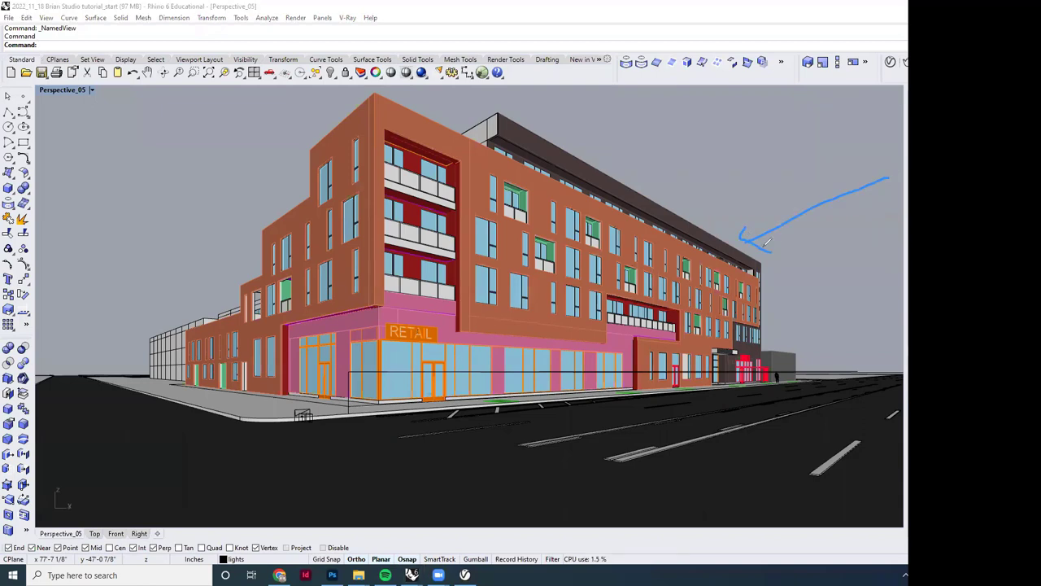
{"action": "mouse_move", "coordinate": [410, 505]}
{"action": "left_mouse_down"}
{"action": "mouse_move", "coordinate": [419, 395]}
{"action": "mouse_move", "coordinate": [410, 396]}
{"action": "mouse_move", "coordinate": [439, 395]}
{"action": "left_mouse_up"}
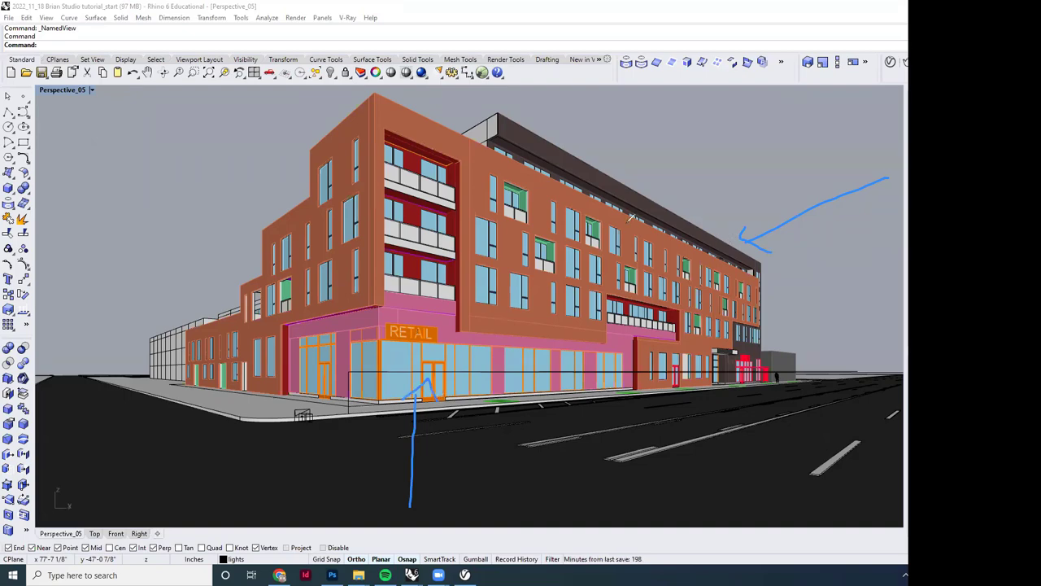
{"action": "mouse_move", "coordinate": [295, 116]}
{"action": "left_mouse_down"}
{"action": "mouse_move", "coordinate": [330, 130]}
{"action": "mouse_move", "coordinate": [309, 138]}
{"action": "left_mouse_up"}
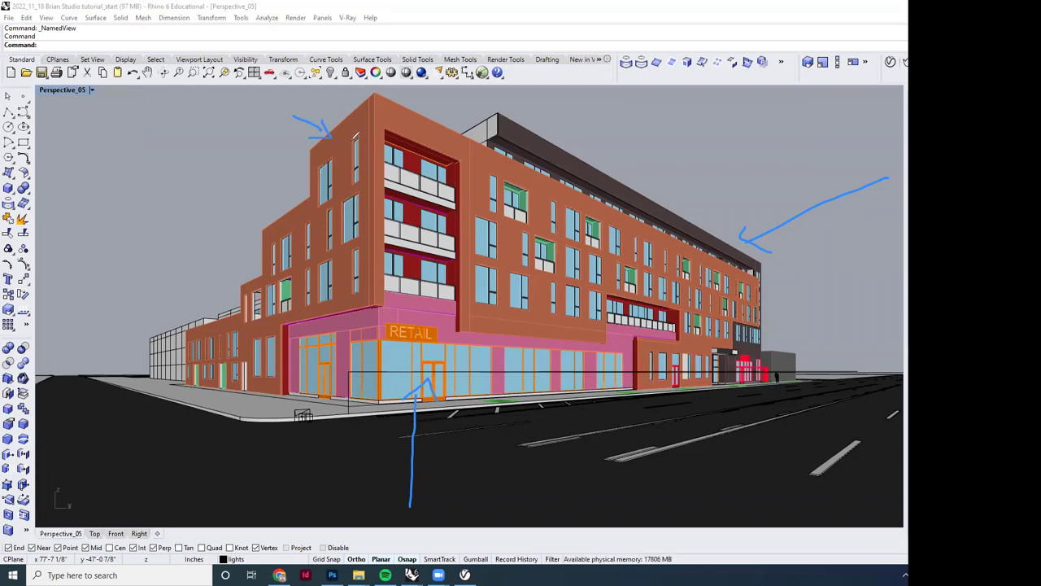
{"action": "mouse_move", "coordinate": [427, 104]}
{"action": "left_mouse_down"}
{"action": "mouse_move", "coordinate": [412, 113]}
{"action": "mouse_move", "coordinate": [418, 123]}
{"action": "left_mouse_up"}
{"action": "mouse_move", "coordinate": [381, 400]}
{"action": "left_mouse_down"}
{"action": "mouse_move", "coordinate": [162, 398]}
{"action": "mouse_move", "coordinate": [90, 369]}
{"action": "mouse_move", "coordinate": [163, 375]}
{"action": "left_mouse_up"}
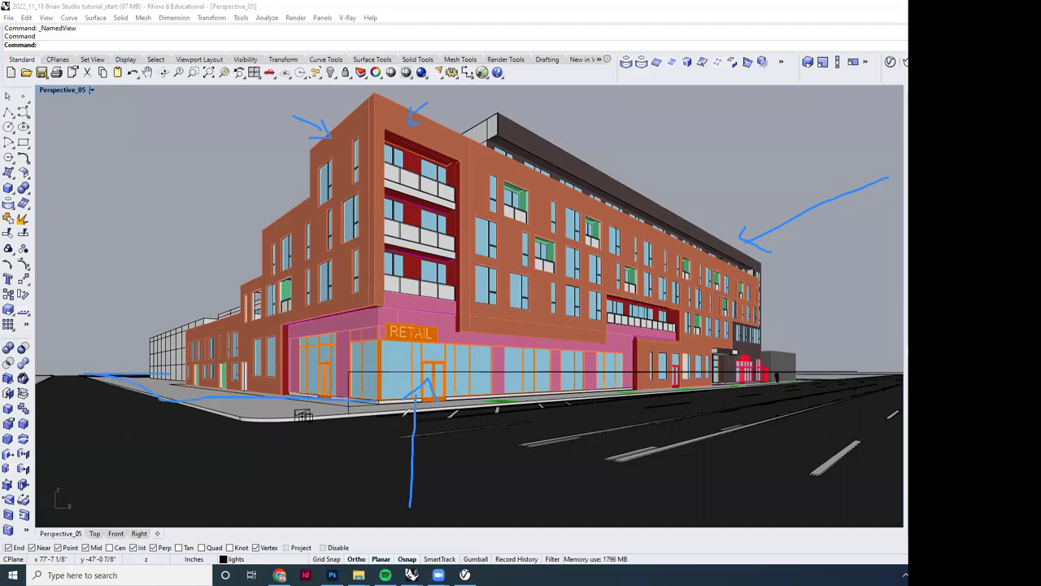
{"action": "mouse_move", "coordinate": [388, 512]}
{"action": "left_mouse_down"}
{"action": "mouse_move", "coordinate": [386, 437]}
{"action": "mouse_move", "coordinate": [370, 445]}
{"action": "mouse_move", "coordinate": [395, 440]}
{"action": "left_mouse_up"}
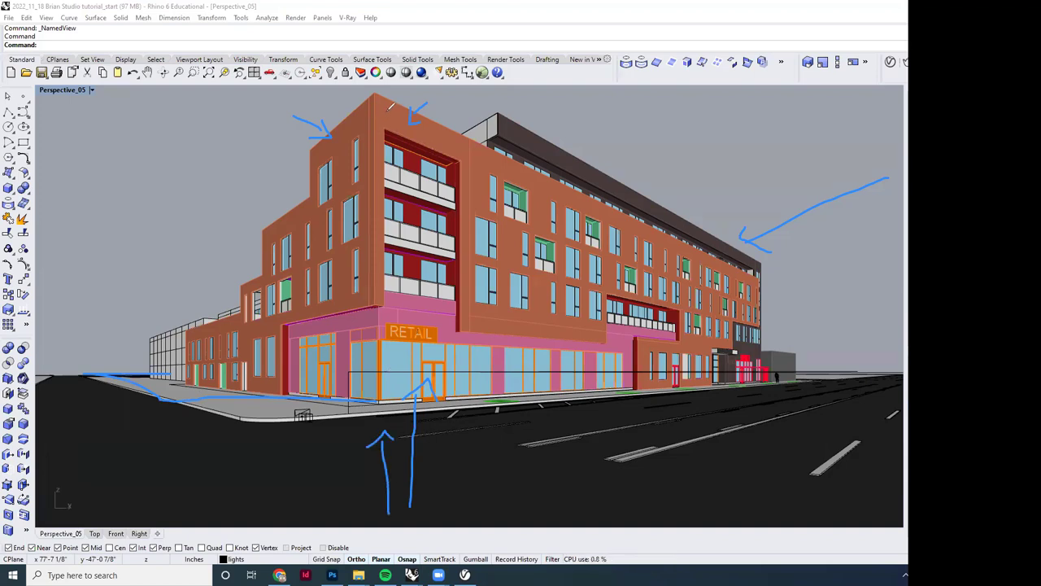
{"action": "left_click_drag", "start_coordinate": [351, 121], "coordinate": [363, 131]}
{"action": "key", "text": "Escape"}
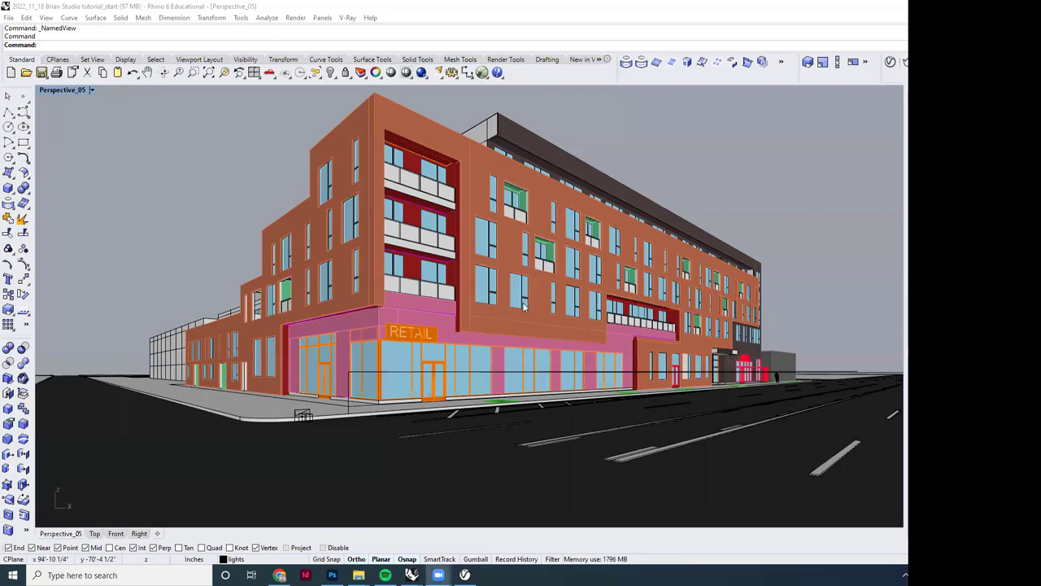
Step: Restore the four-viewport layout and zoom the Top view in on the selected directional light
{"action": "double_click", "coordinate": [62, 90]}
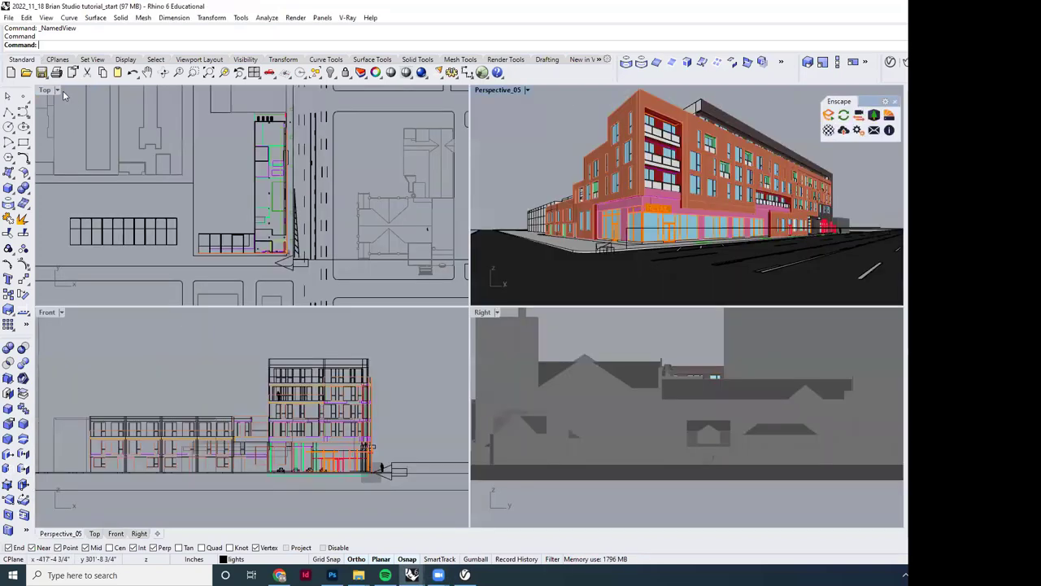
{"action": "right_click_drag", "start_coordinate": [334, 211], "coordinate": [300, 208]}
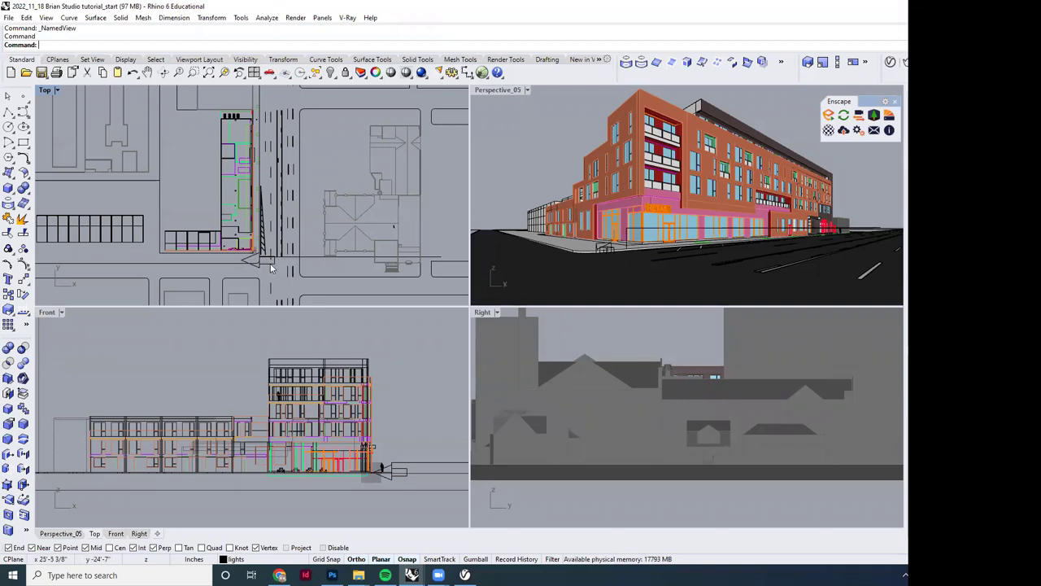
{"action": "right_click_drag", "start_coordinate": [295, 266], "coordinate": [300, 262]}
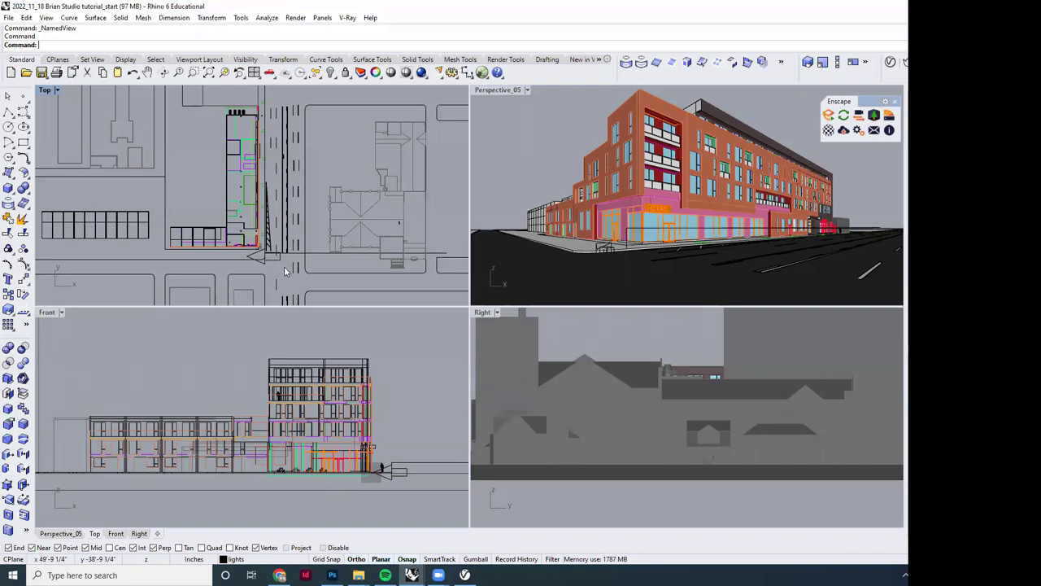
{"action": "scroll", "coordinate": [276, 265], "scroll_direction": "up", "scroll_amount": 2}
{"action": "left_click", "coordinate": [276, 253]}
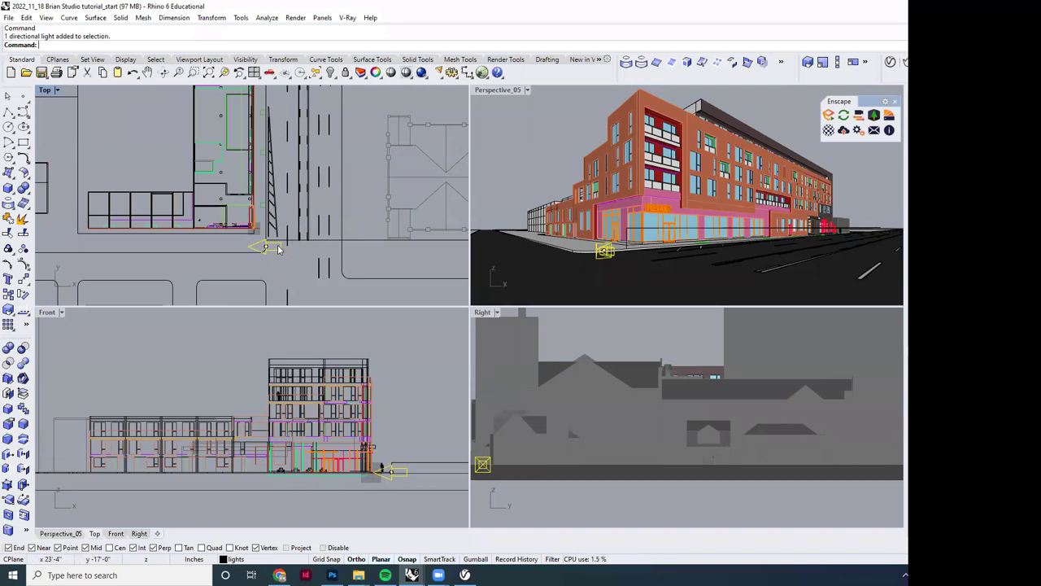
{"action": "right_click_drag", "start_coordinate": [287, 257], "coordinate": [291, 262]}
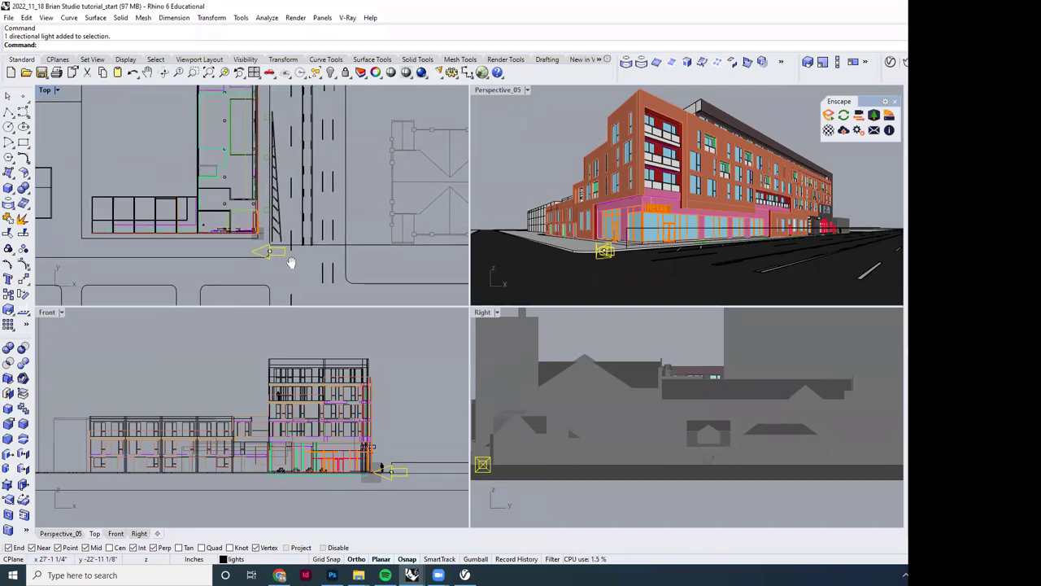
{"action": "scroll", "coordinate": [288, 259], "scroll_direction": "up", "scroll_amount": 2}
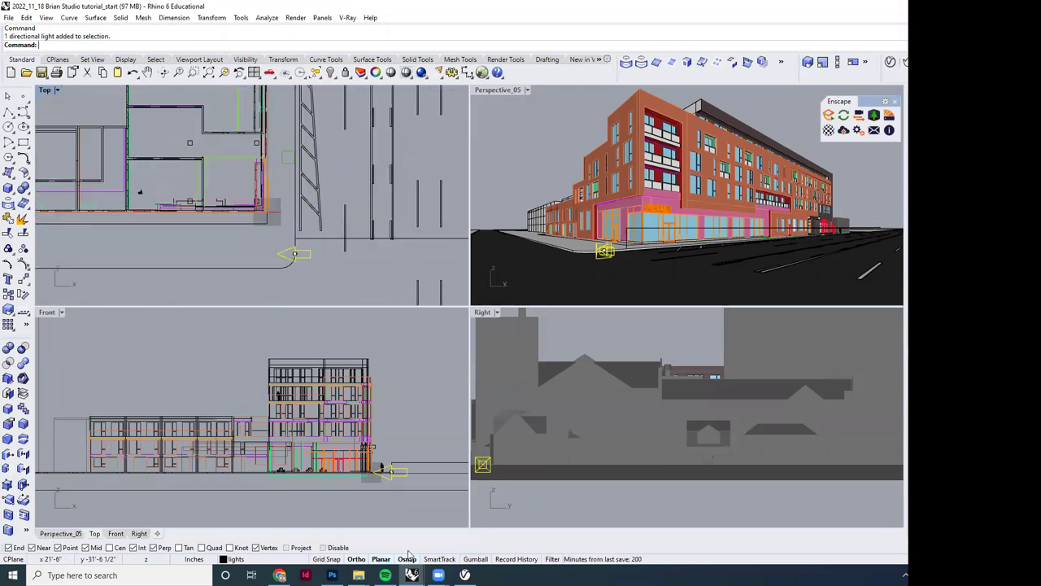
Step: Briefly view the HDR sky panorama in Photoshop, then return to Rhino
{"action": "left_click", "coordinate": [331, 574]}
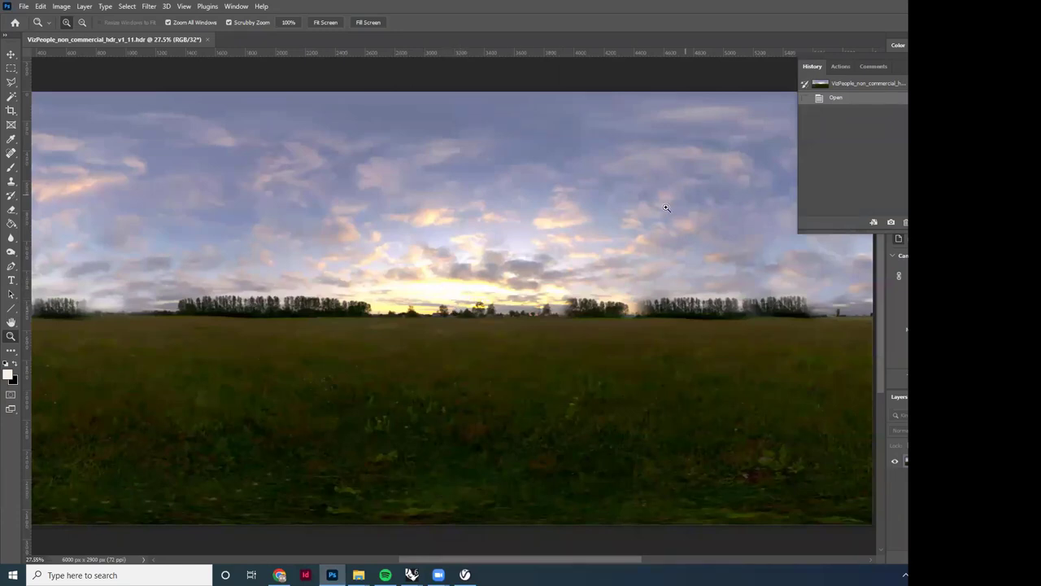
{"action": "mouse_move", "coordinate": [411, 574]}
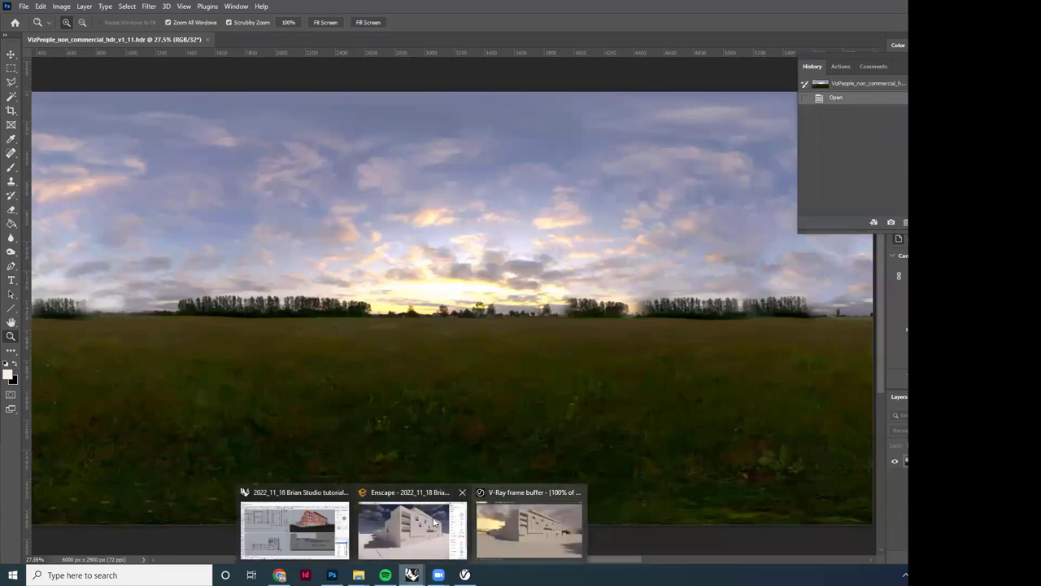
{"action": "left_click", "coordinate": [330, 527]}
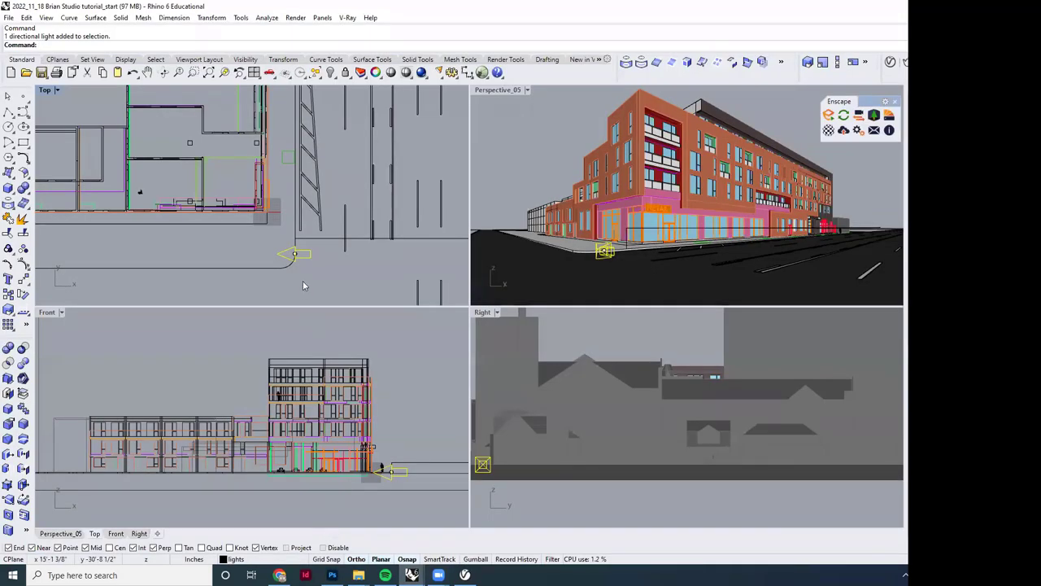
{"action": "scroll", "coordinate": [285, 256], "scroll_direction": "down", "scroll_amount": 4}
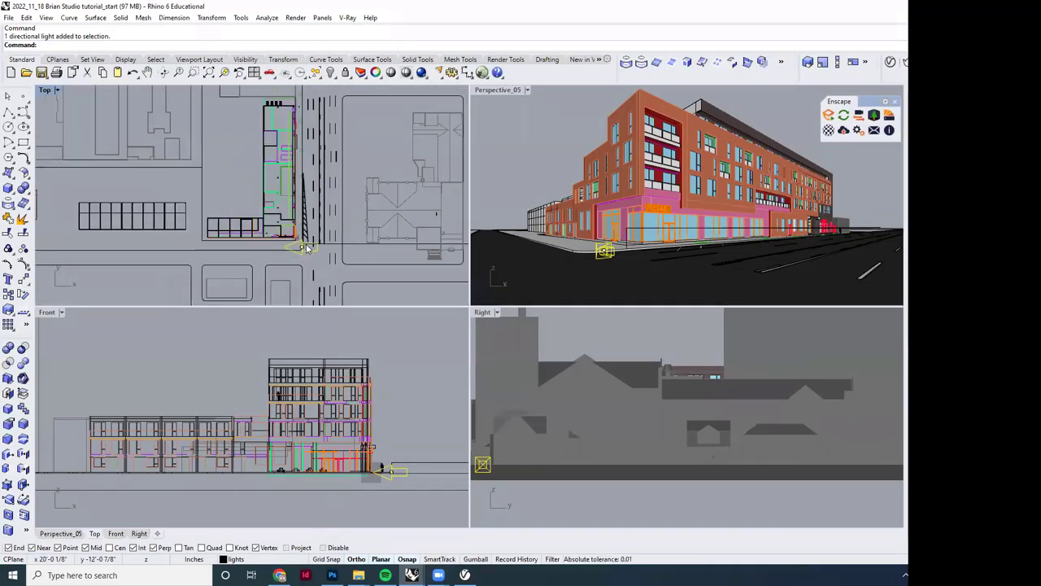
{"action": "double_click", "coordinate": [489, 91]}
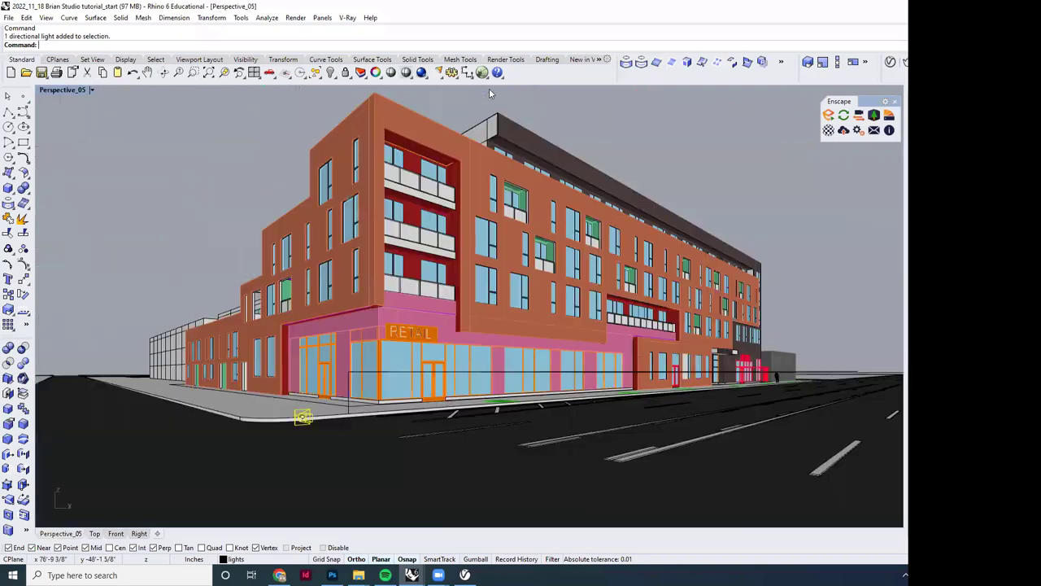
{"action": "right_click_drag", "start_coordinate": [473, 382], "coordinate": [424, 331]}
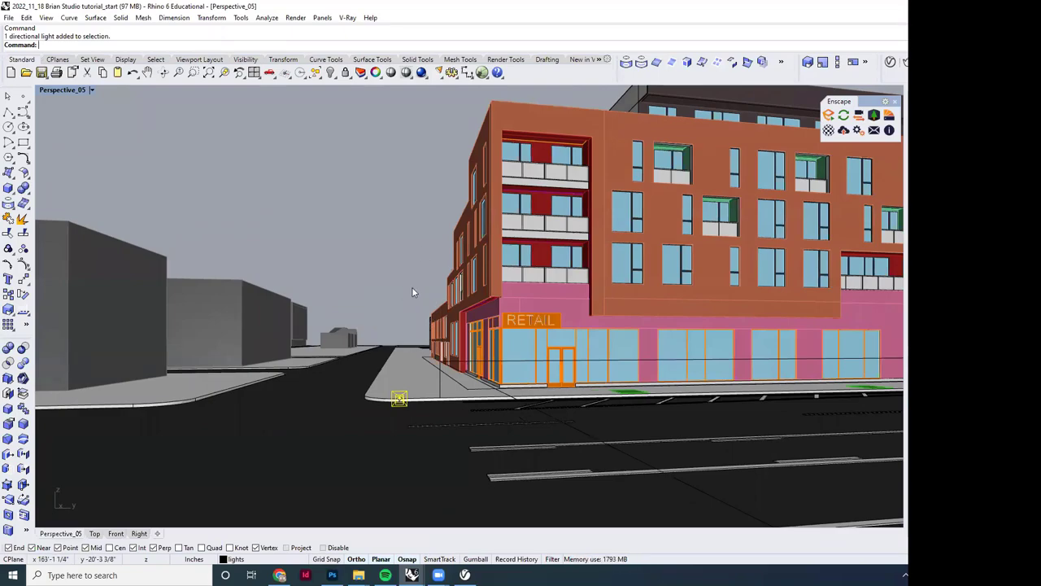
{"action": "right_click_drag", "start_coordinate": [420, 307], "coordinate": [570, 315]}
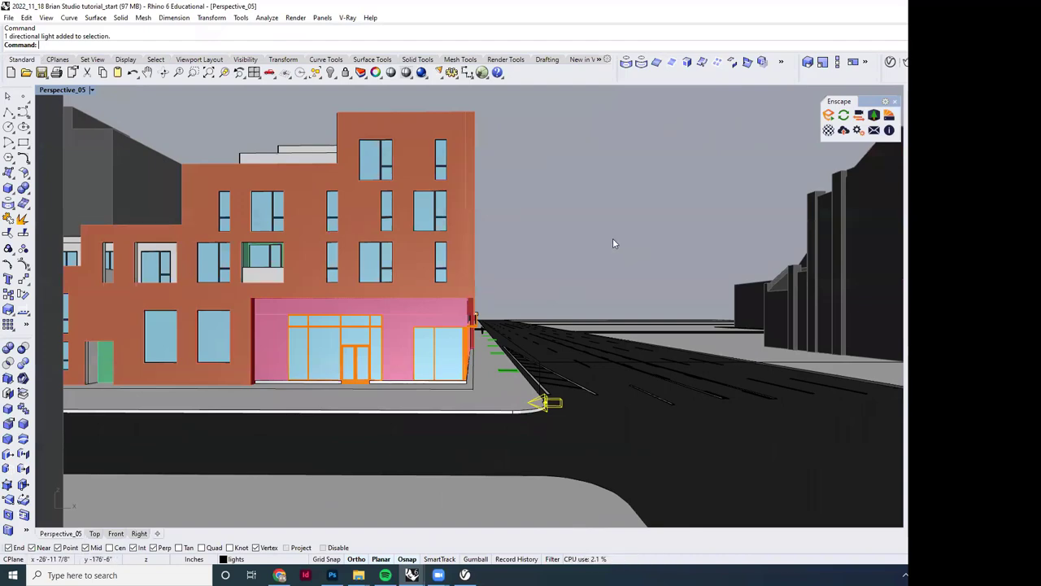
{"action": "right_click_drag", "start_coordinate": [593, 419], "coordinate": [575, 435]}
{"action": "double_click", "coordinate": [65, 89]}
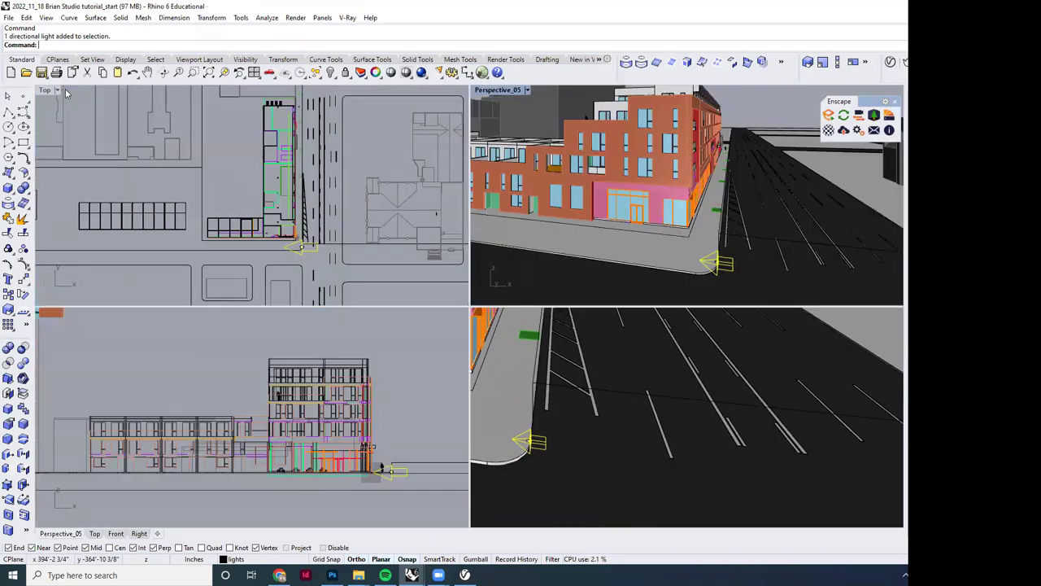
{"action": "scroll", "coordinate": [305, 260], "scroll_direction": "up", "scroll_amount": 5}
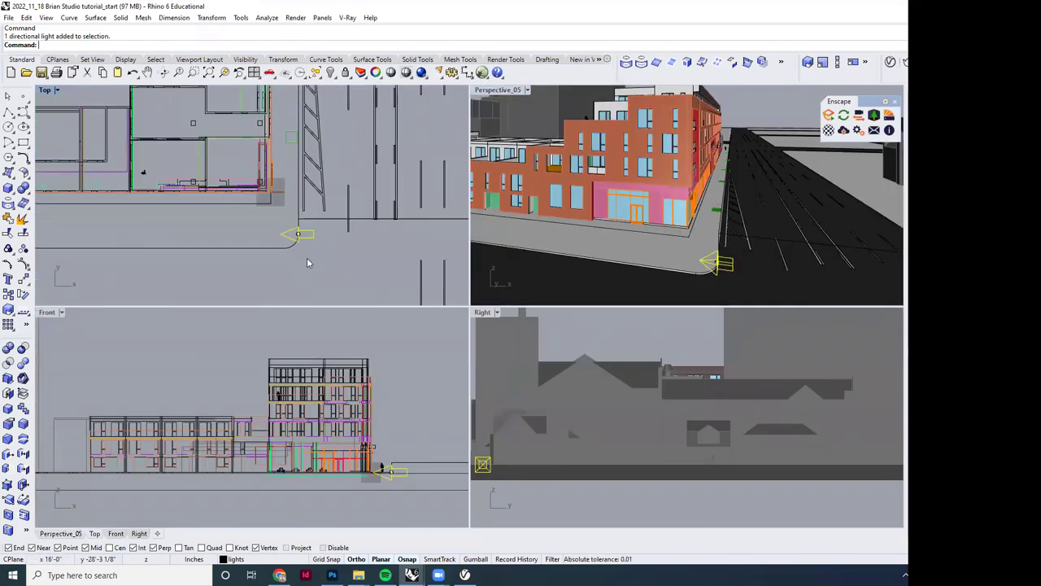
Step: Rotate the directional light to a new angle in Top view, then maximize Perspective_05
{"action": "type", "text": "rotate"}
{"action": "key", "text": "Return"}
{"action": "left_click", "coordinate": [287, 206]}
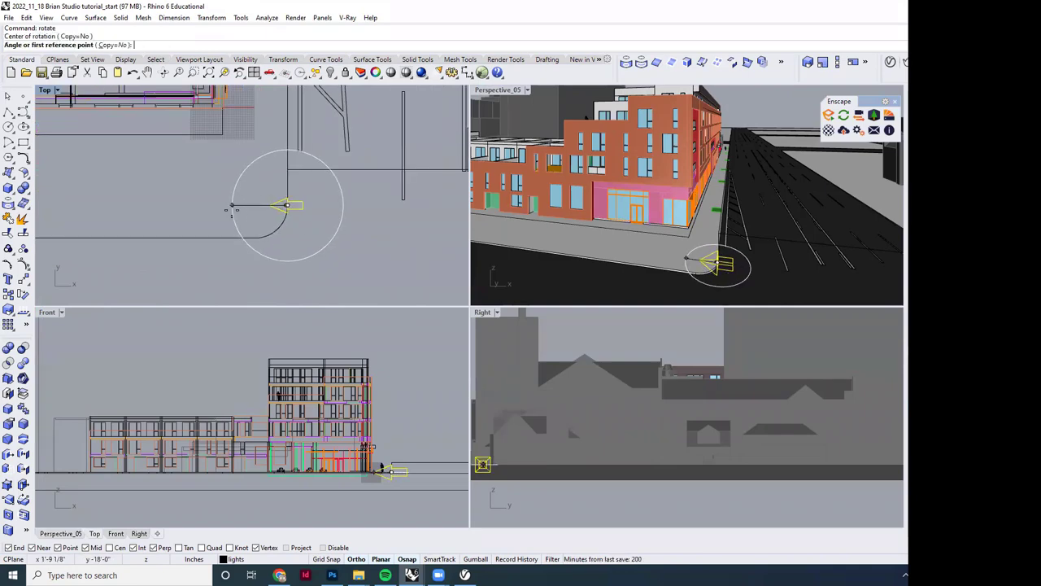
{"action": "left_click", "coordinate": [244, 207]}
{"action": "scroll", "coordinate": [241, 228], "scroll_direction": "down", "scroll_amount": 5}
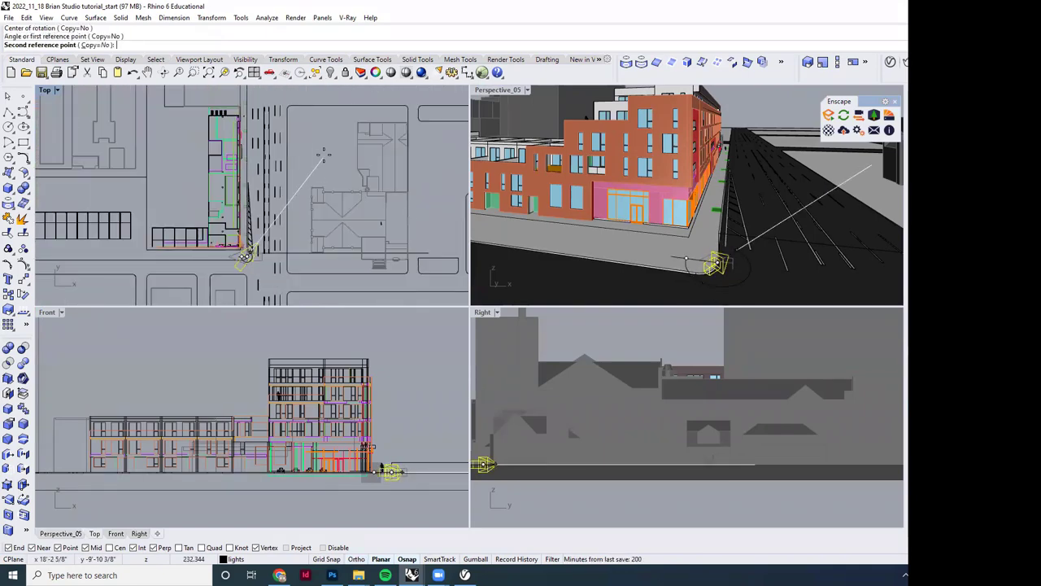
{"action": "left_click", "coordinate": [328, 138]}
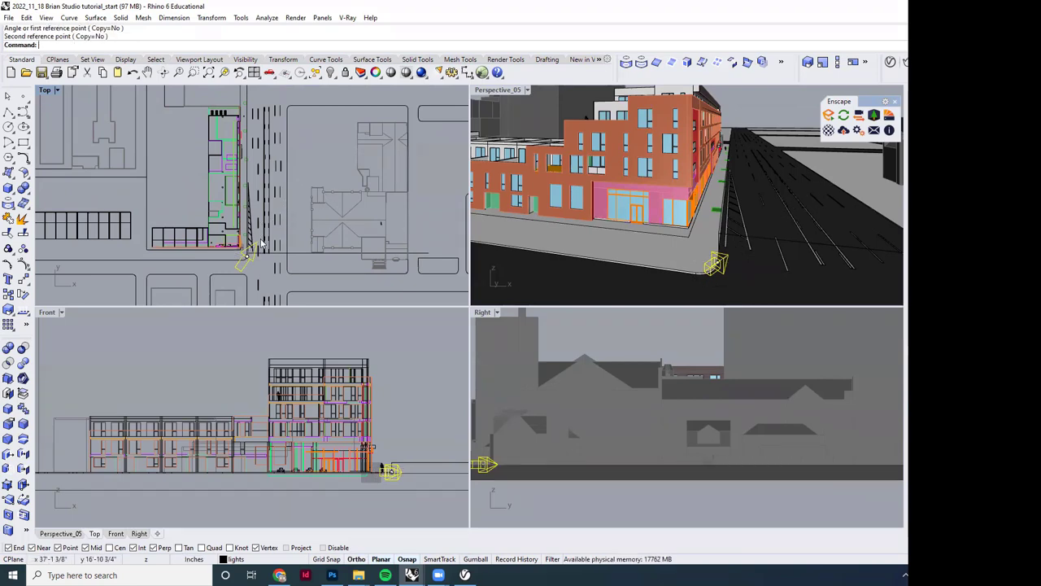
{"action": "scroll", "coordinate": [262, 249], "scroll_direction": "up", "scroll_amount": 3}
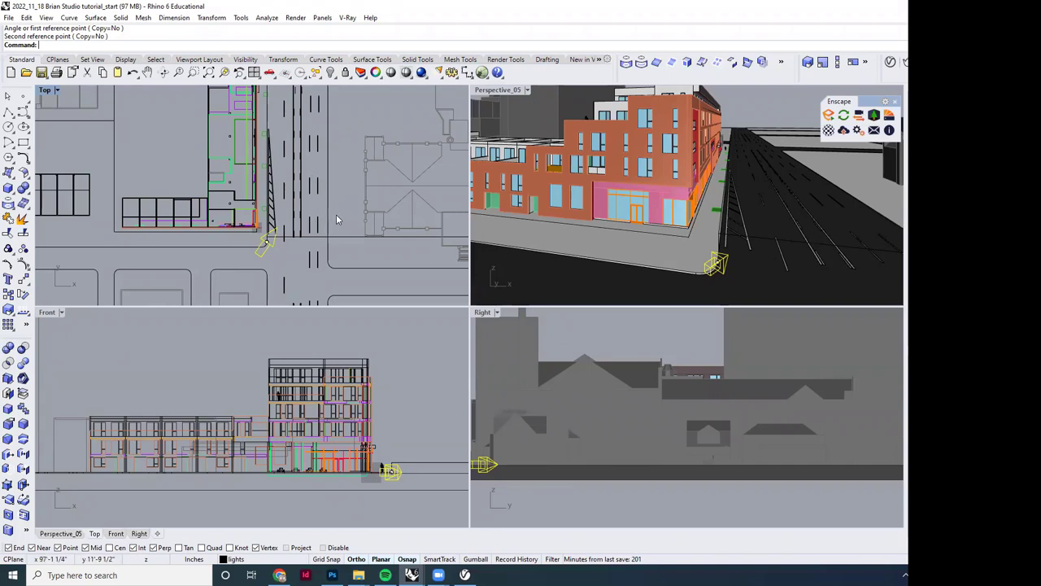
{"action": "left_click", "coordinate": [348, 171]}
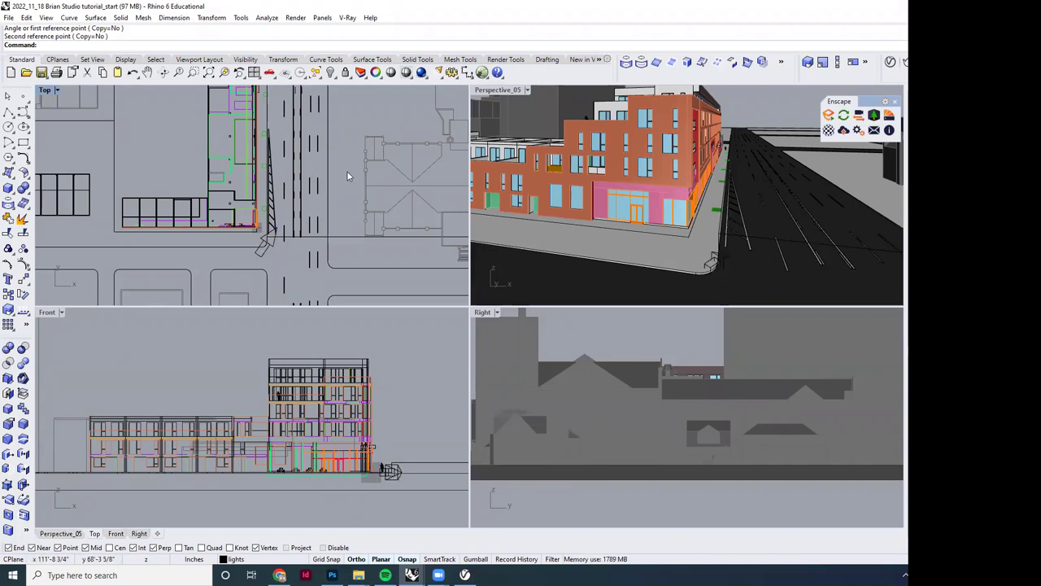
{"action": "double_click", "coordinate": [497, 91]}
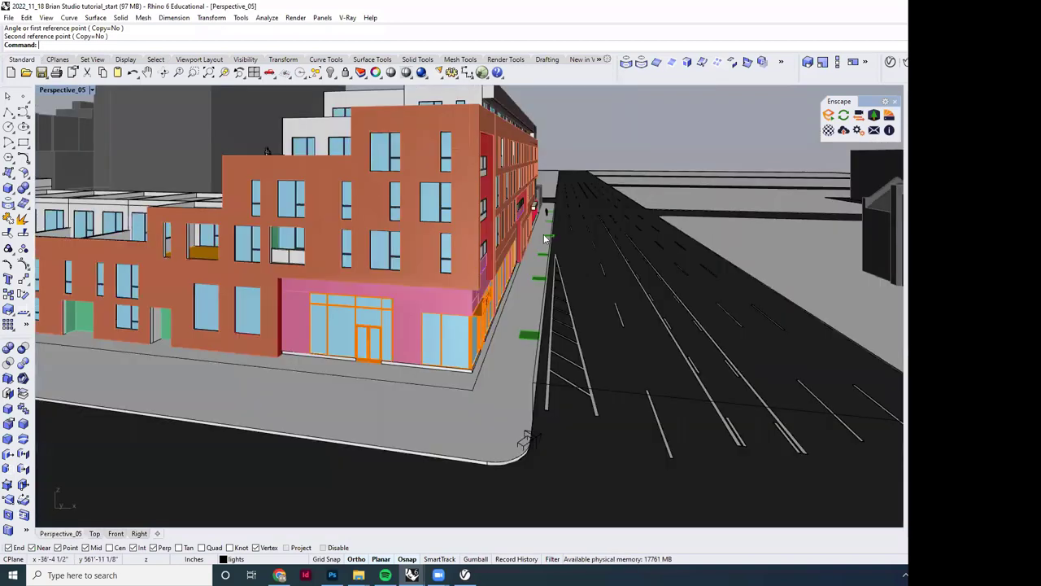
Step: Restore the saved Perspective_05 named view in the viewport
{"action": "left_click", "coordinate": [51, 90]}
{"action": "mouse_move", "coordinate": [125, 341]}
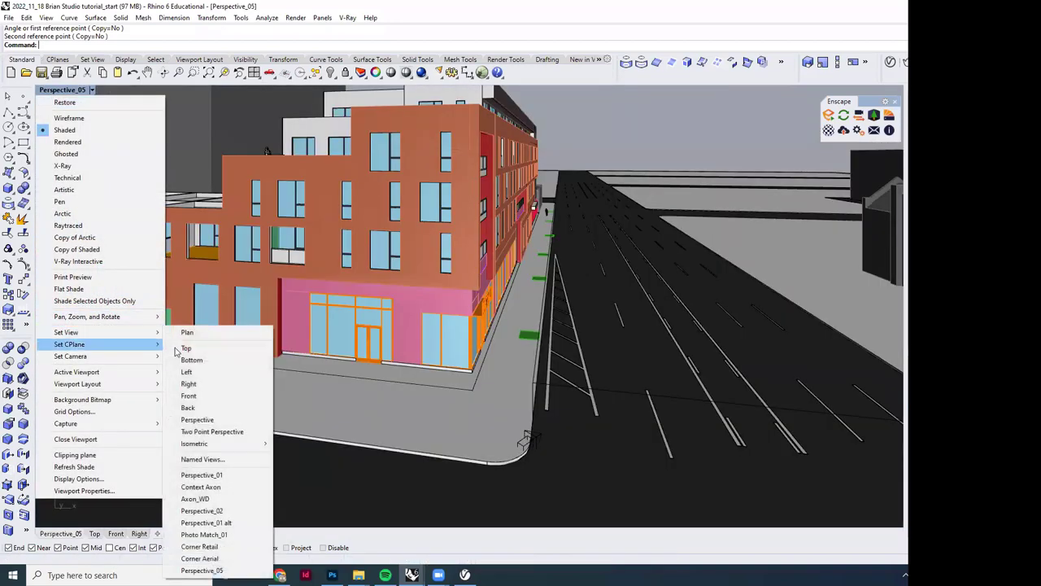
{"action": "left_click", "coordinate": [209, 567]}
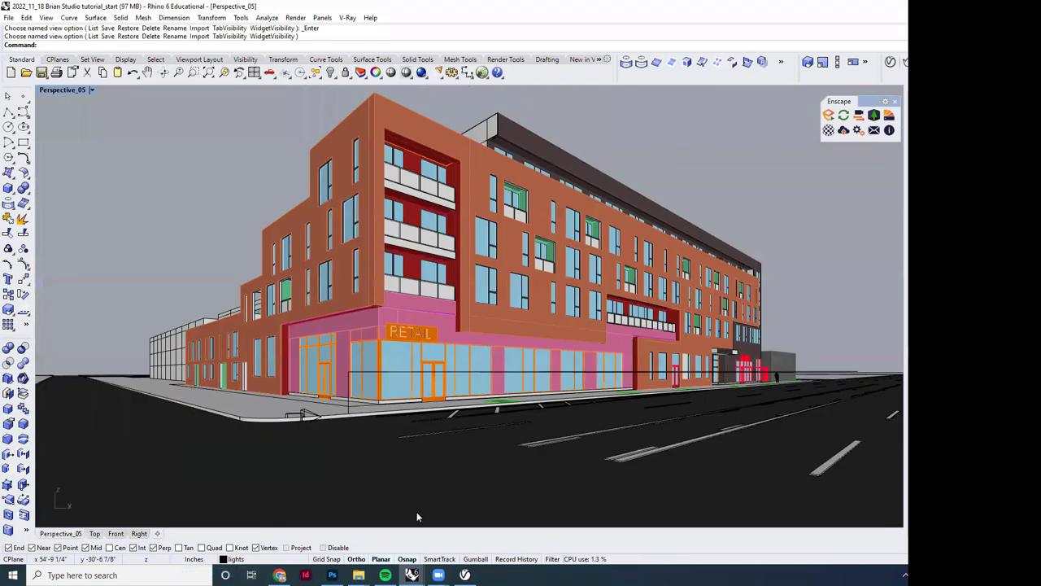
Step: Show the Rhino Document Sun in the V-Ray Asset Editor and launch a V-Ray render
{"action": "left_click", "coordinate": [891, 63]}
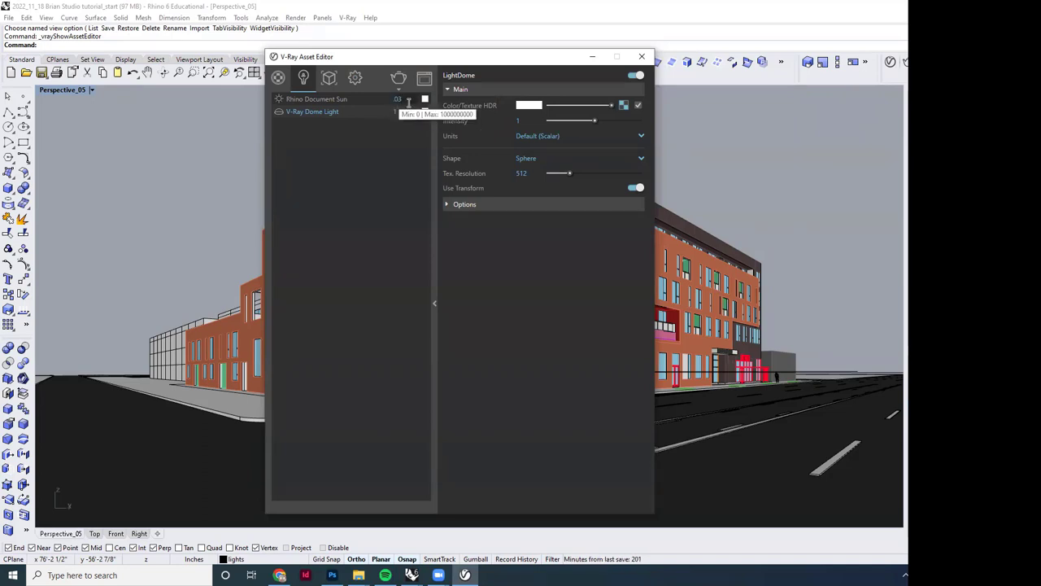
{"action": "left_click", "coordinate": [353, 99]}
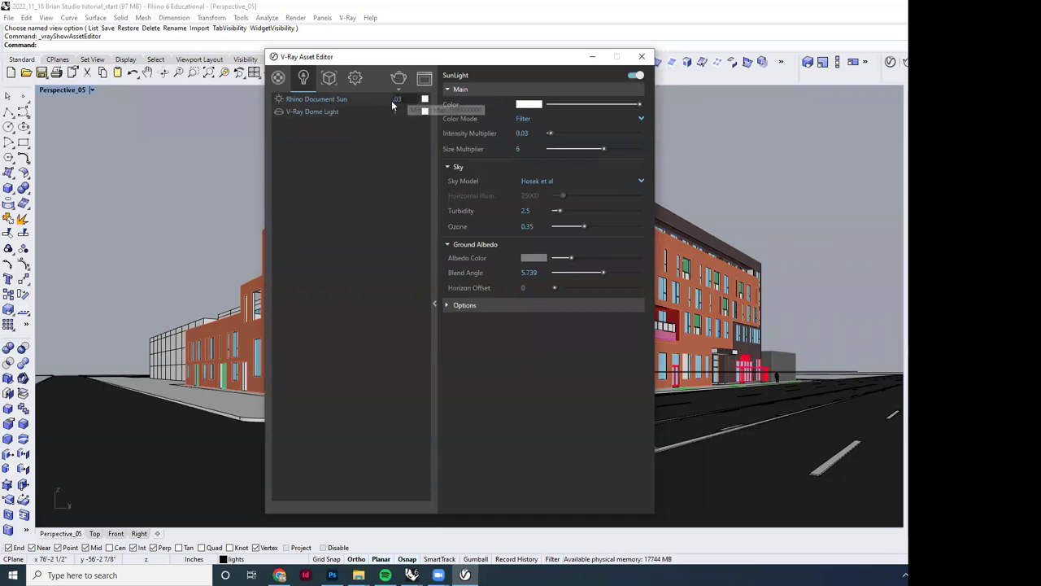
{"action": "left_click", "coordinate": [593, 57]}
{"action": "key", "text": "Return"}
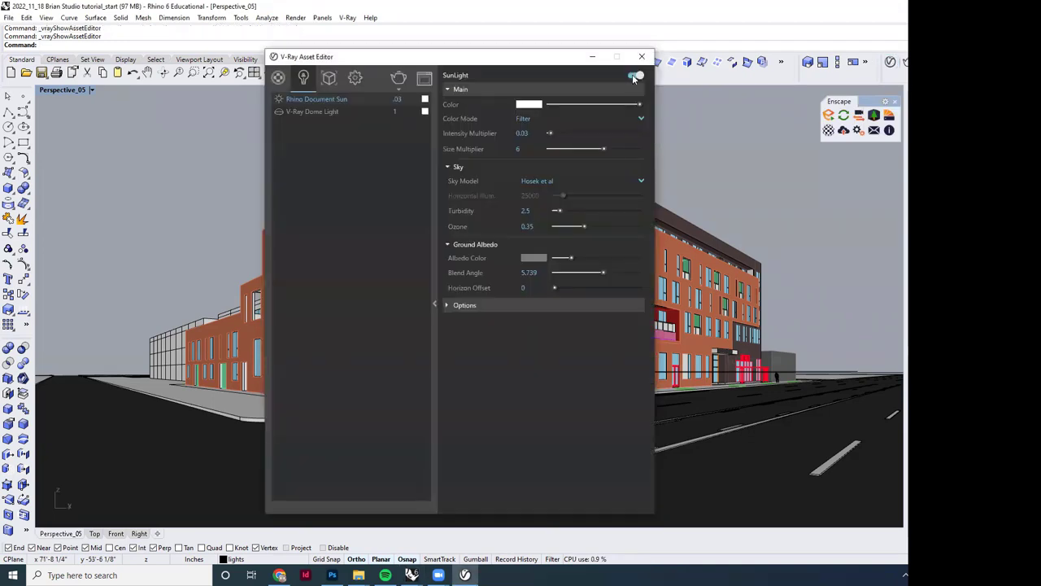
{"action": "left_click", "coordinate": [398, 77]}
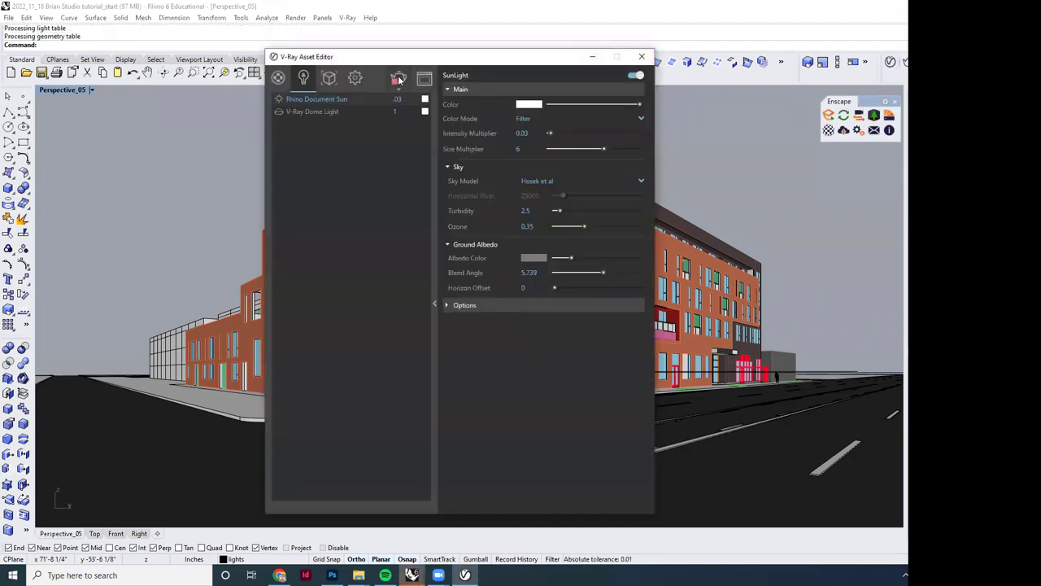
Step: Zoom into the clay render's facade in the V-Ray Frame Buffer, return to 100%, then minimize it
{"action": "mouse_move", "coordinate": [411, 575]}
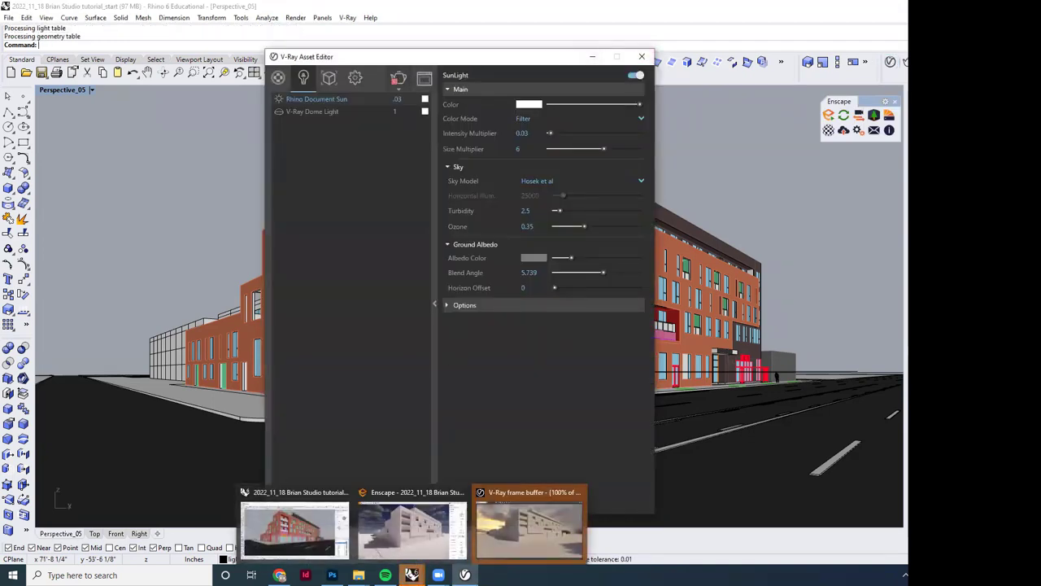
{"action": "left_click", "coordinate": [507, 523]}
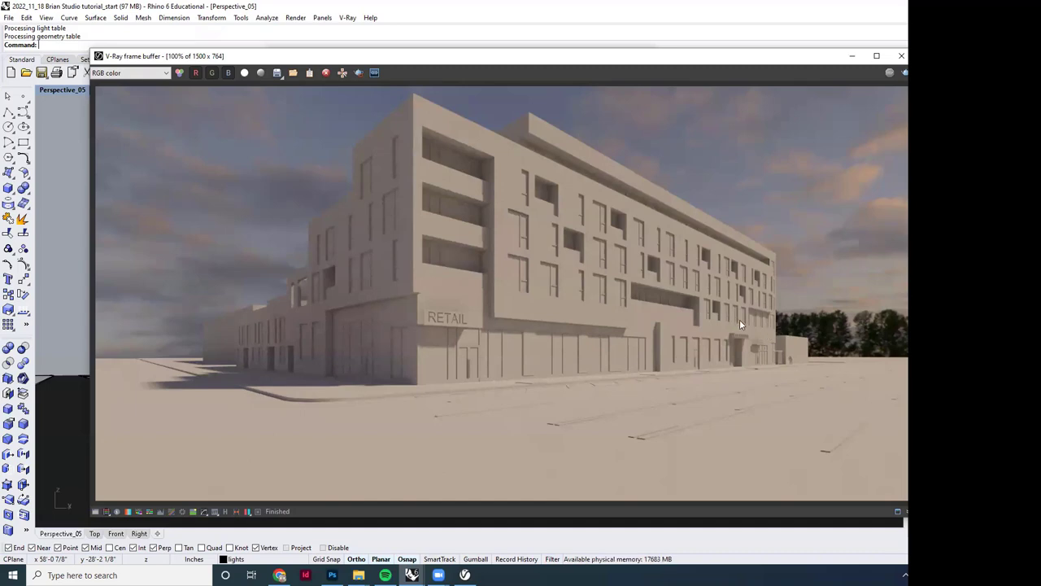
{"action": "scroll", "coordinate": [736, 330], "scroll_direction": "up", "scroll_amount": 3}
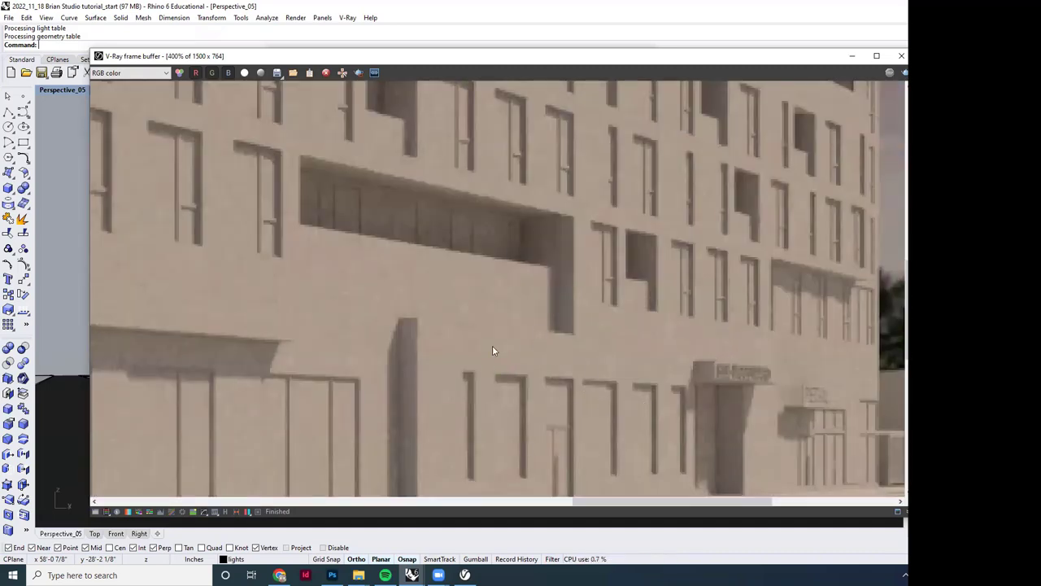
{"action": "scroll", "coordinate": [492, 350], "scroll_direction": "down", "scroll_amount": 6}
{"action": "scroll", "coordinate": [612, 351], "scroll_direction": "up", "scroll_amount": 3}
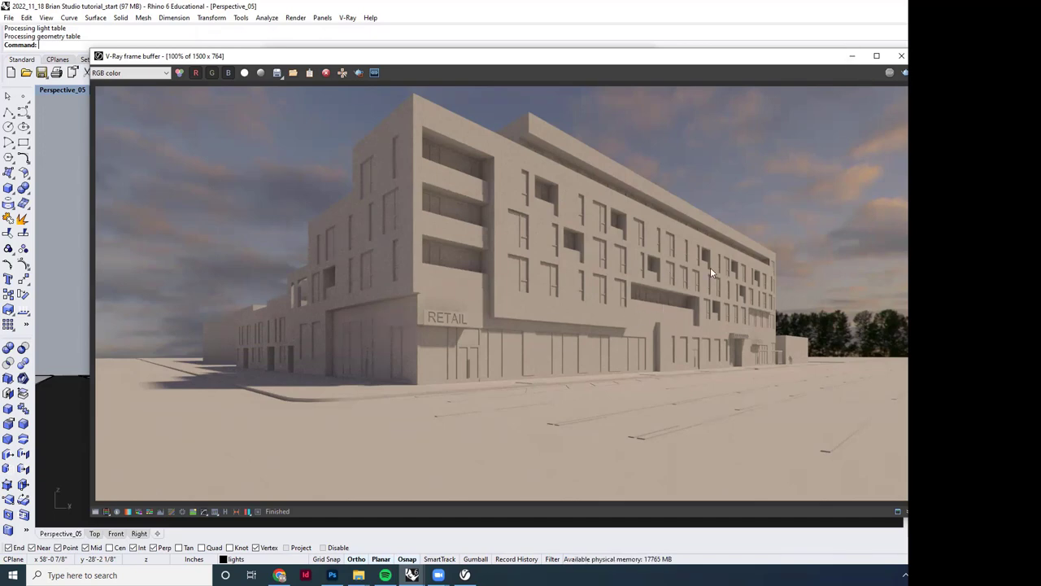
{"action": "left_click", "coordinate": [851, 57]}
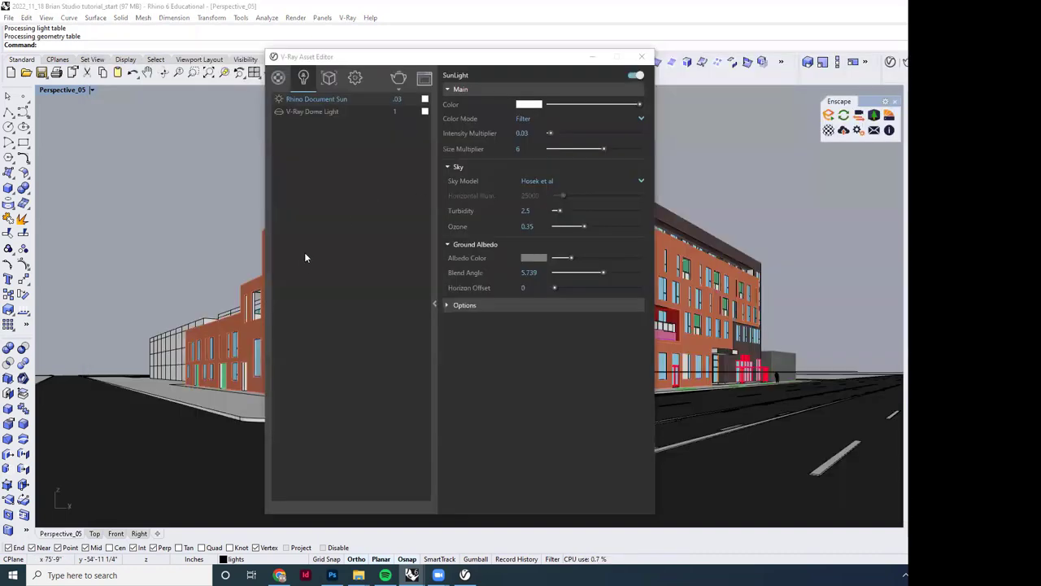
Step: Change the V-Ray Exposure Value from 10 to 9, re-render, and view the brighter result
{"action": "left_click", "coordinate": [355, 79]}
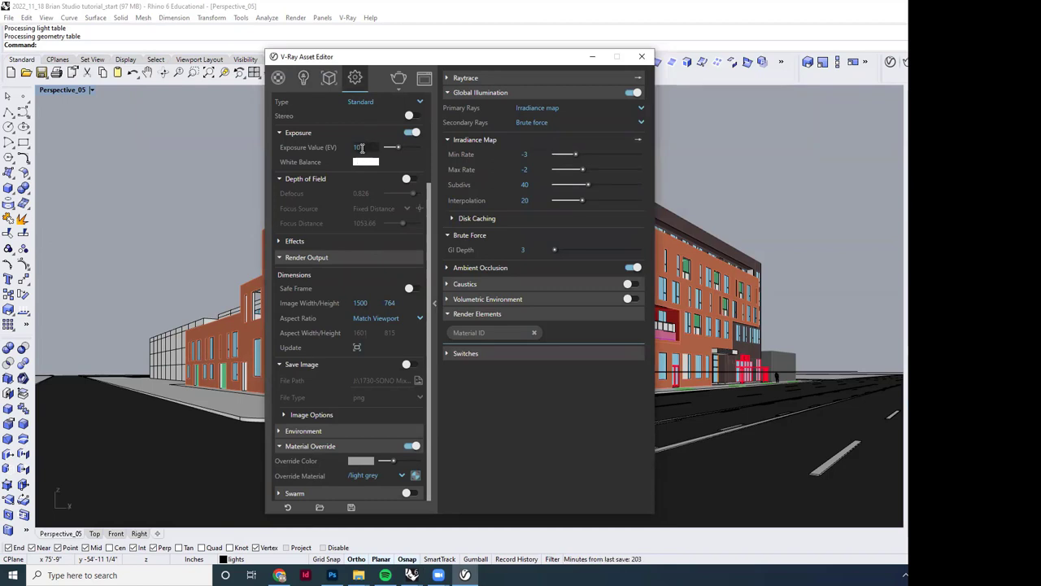
{"action": "left_click", "coordinate": [362, 147]}
{"action": "type", "text": "9"}
{"action": "key", "text": "Return"}
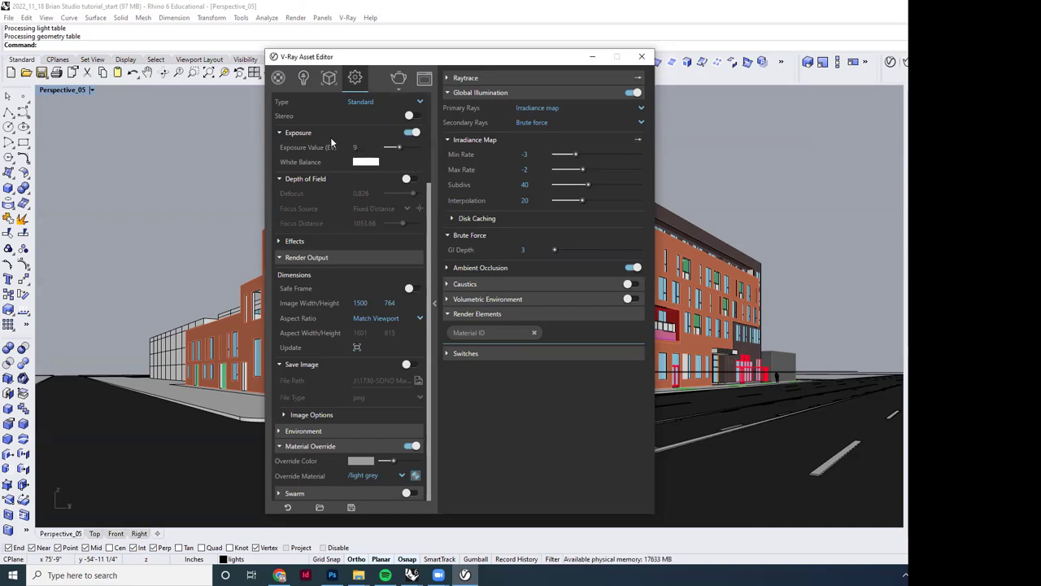
{"action": "left_click", "coordinate": [399, 79]}
{"action": "mouse_move", "coordinate": [411, 575]}
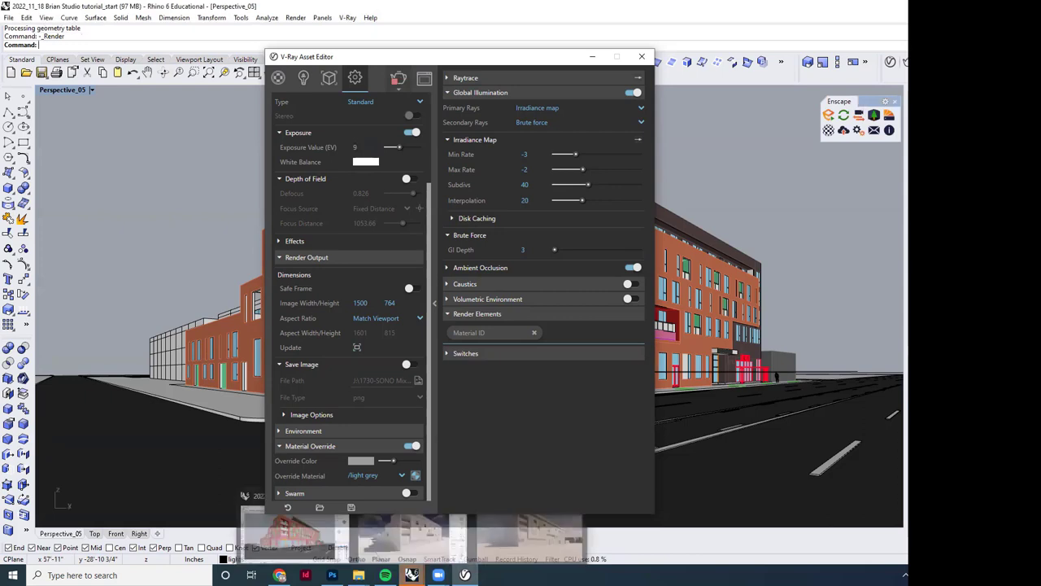
{"action": "left_click", "coordinate": [536, 525]}
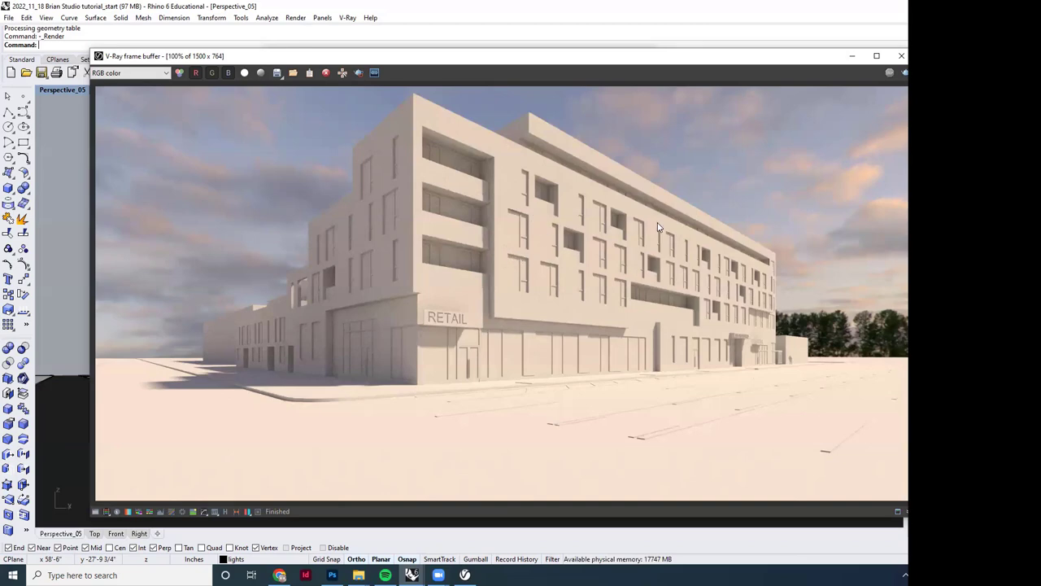
Step: Put the frame buffer away and list the light grey material in a shortened Asset Editor
{"action": "left_click", "coordinate": [854, 61]}
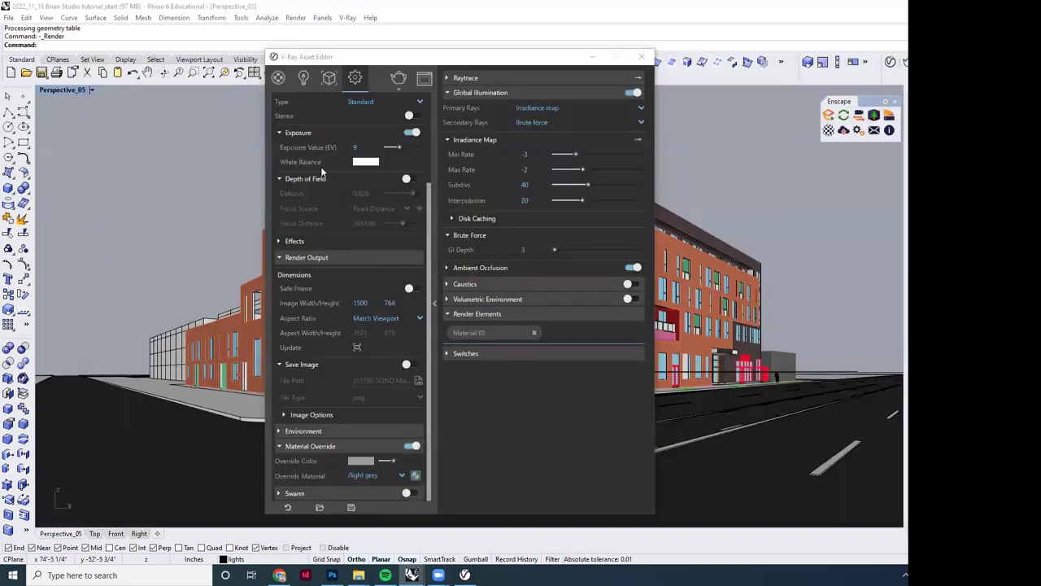
{"action": "left_click", "coordinate": [278, 78]}
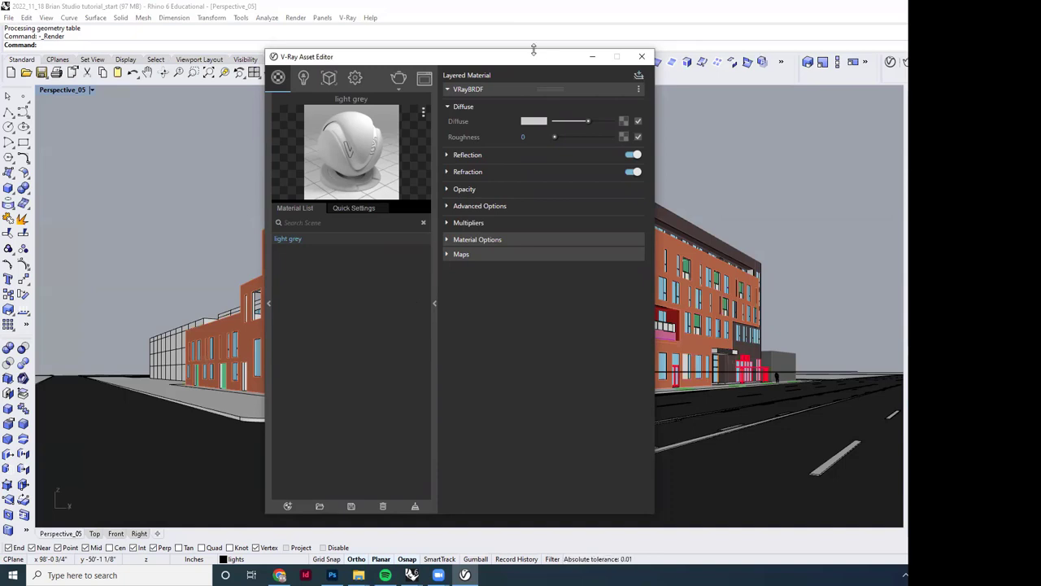
{"action": "left_click_drag", "start_coordinate": [533, 50], "coordinate": [563, 92]}
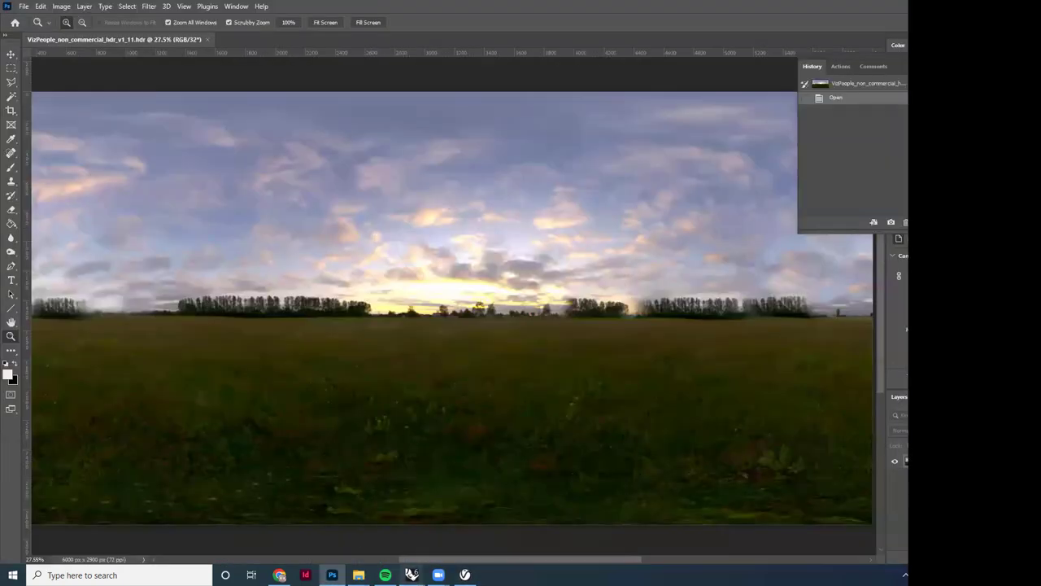
Step: Return to Rhino and clear the V-Ray Asset Editor off the viewport
{"action": "mouse_move", "coordinate": [411, 574]}
{"action": "left_click", "coordinate": [282, 529]}
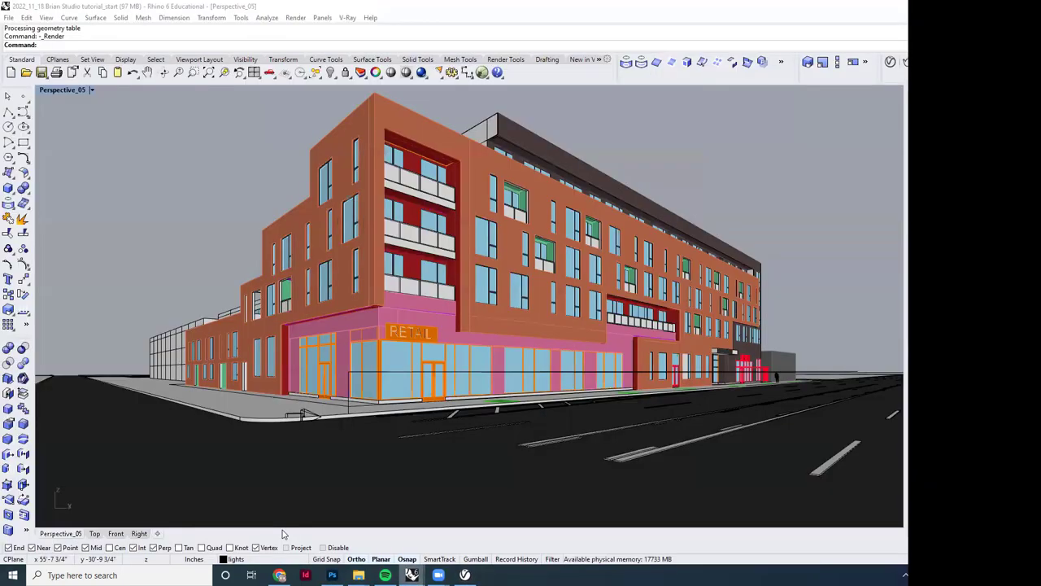
{"action": "left_click", "coordinate": [623, 91]}
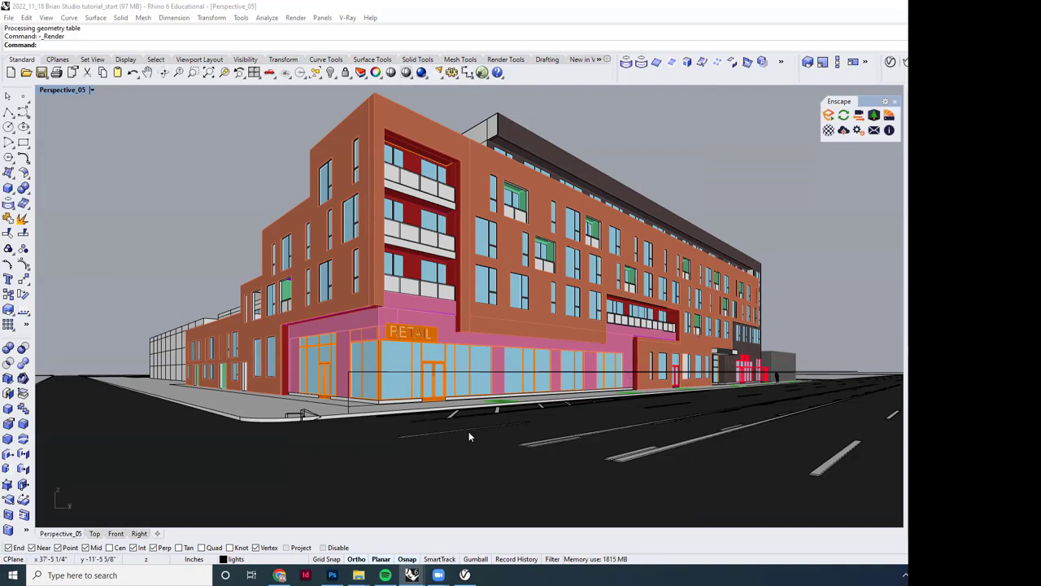
Step: Switch to Photoshop showing the VizPeople sky HDRI
{"action": "mouse_move", "coordinate": [332, 575]}
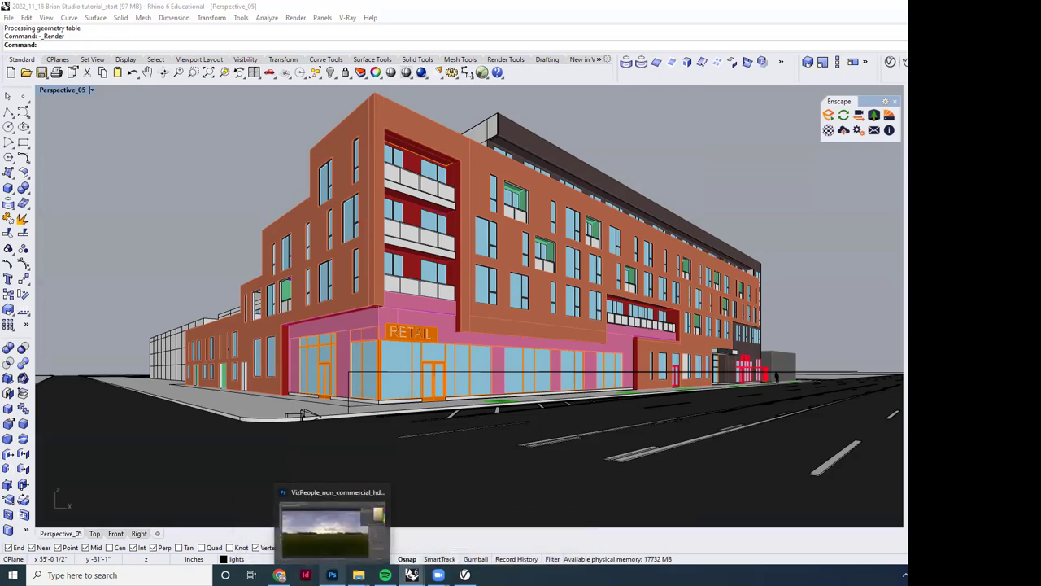
{"action": "left_click", "coordinate": [334, 521]}
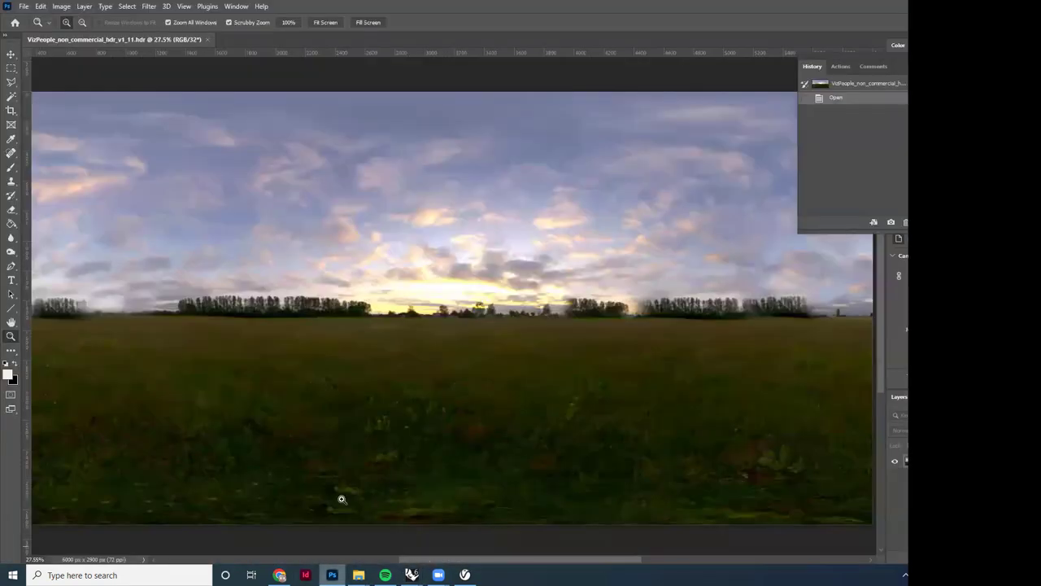
{"action": "left_click", "coordinate": [25, 7]}
Step: Open '173_wood decking texture-seamless' from the 2022_11_18 Brian Studio tutorial folder
{"action": "left_click", "coordinate": [37, 27]}
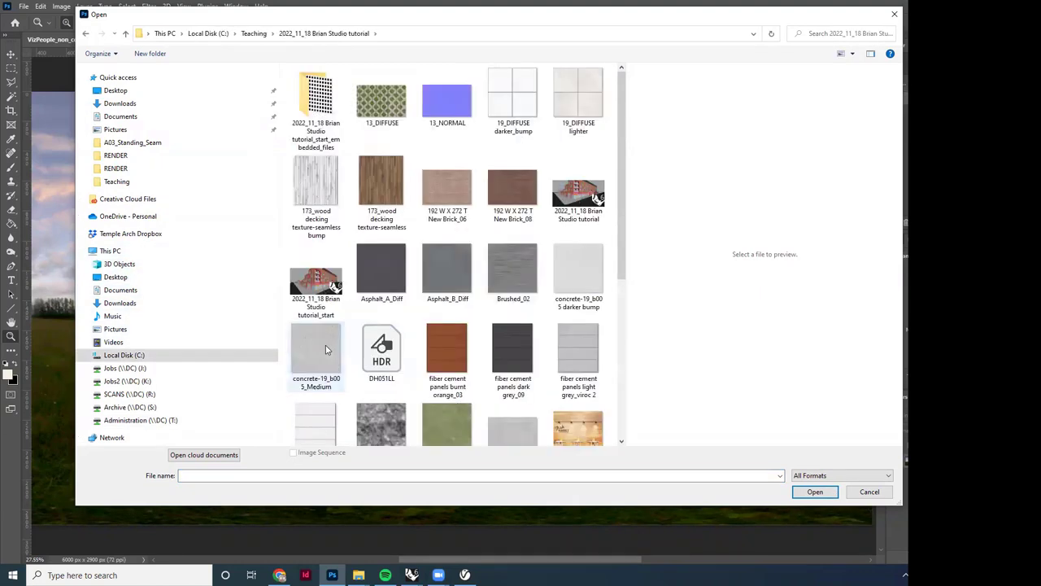
{"action": "left_click", "coordinate": [326, 349]}
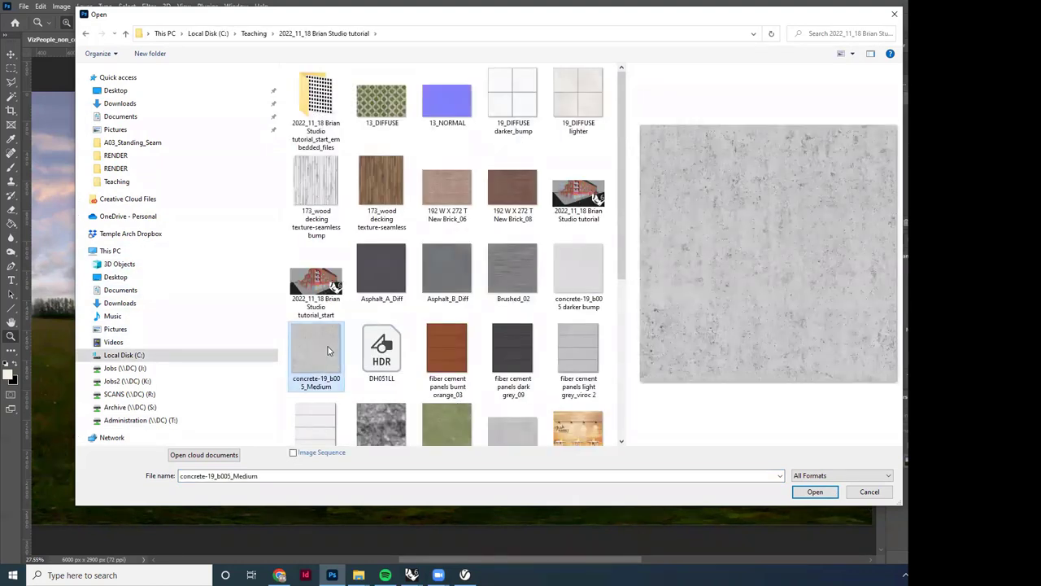
{"action": "left_click", "coordinate": [381, 185]}
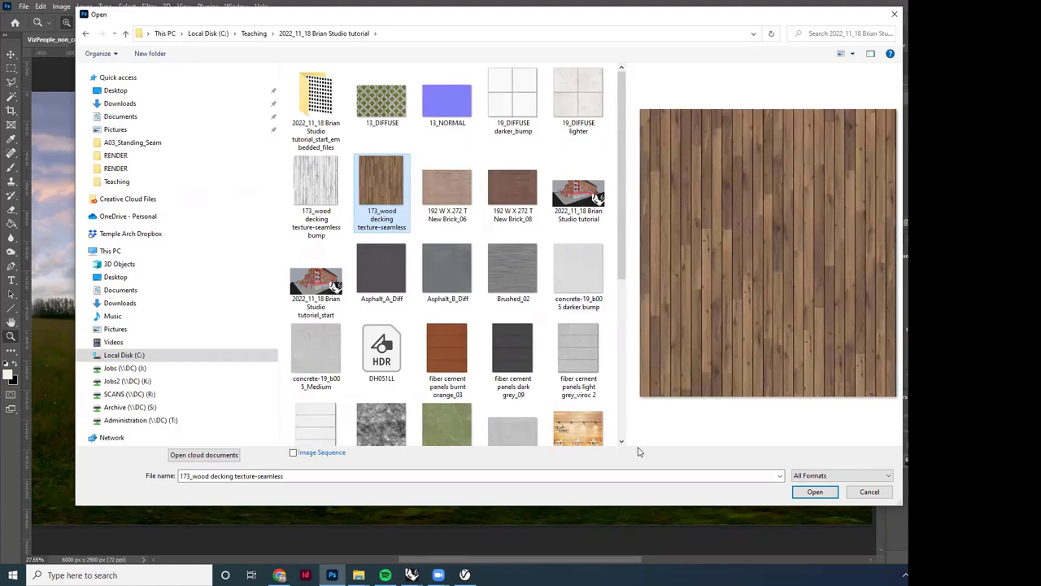
{"action": "left_click", "coordinate": [822, 493]}
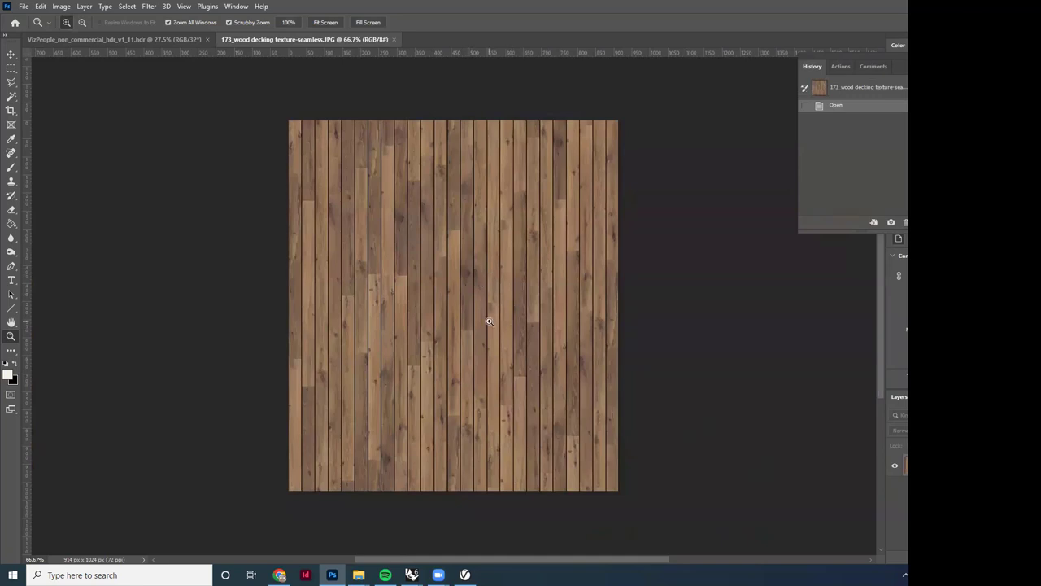
Step: Unlock the wood texture's Background into an editable Layer 0
{"action": "left_click_drag", "start_coordinate": [443, 309], "coordinate": [427, 364]}
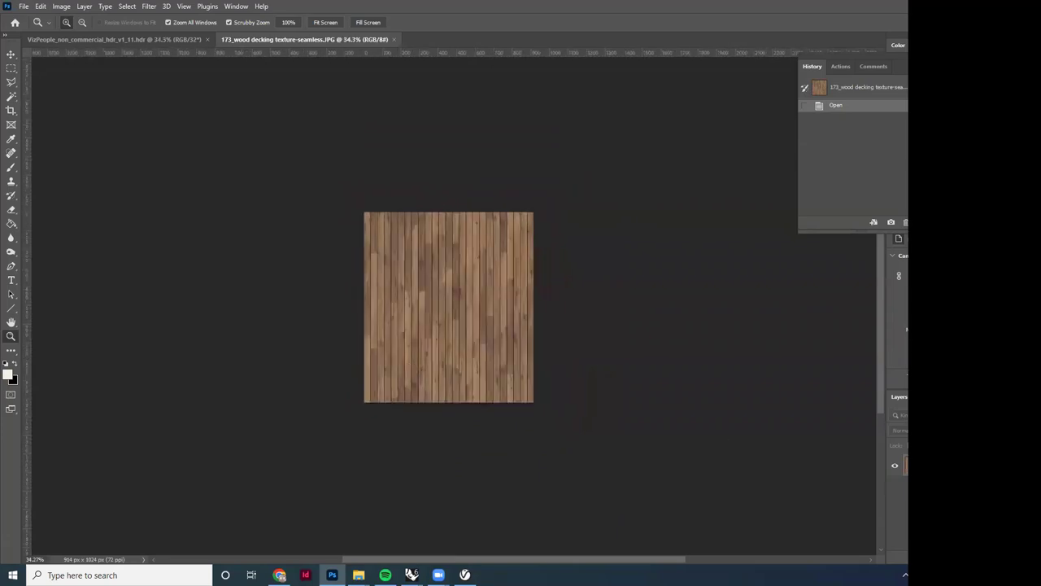
{"action": "left_click", "coordinate": [906, 465]}
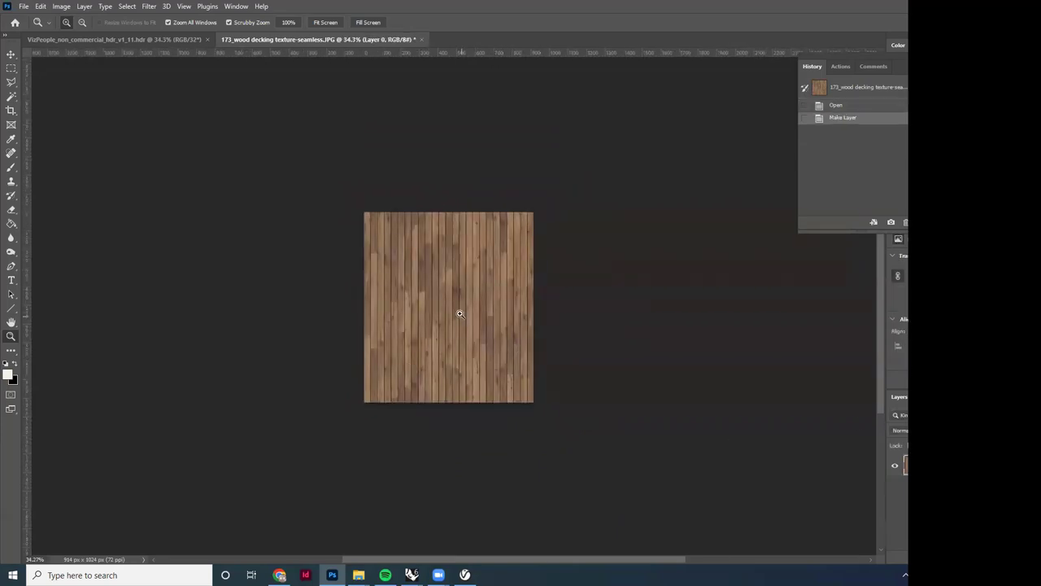
{"action": "left_click_drag", "start_coordinate": [462, 285], "coordinate": [479, 286]}
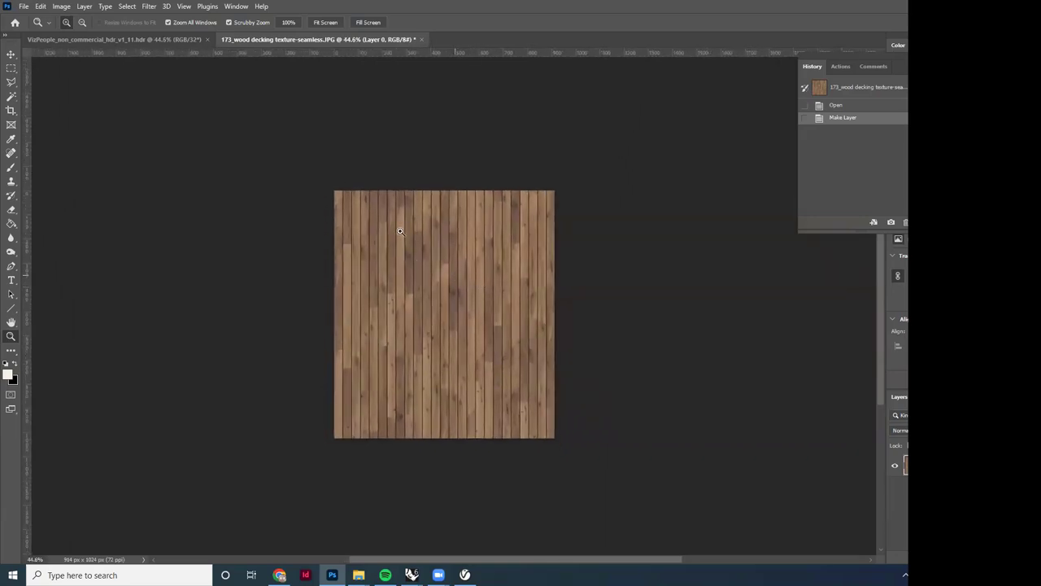
Step: Widen the canvas to 3000 px with Canvas Size
{"action": "left_click", "coordinate": [61, 6]}
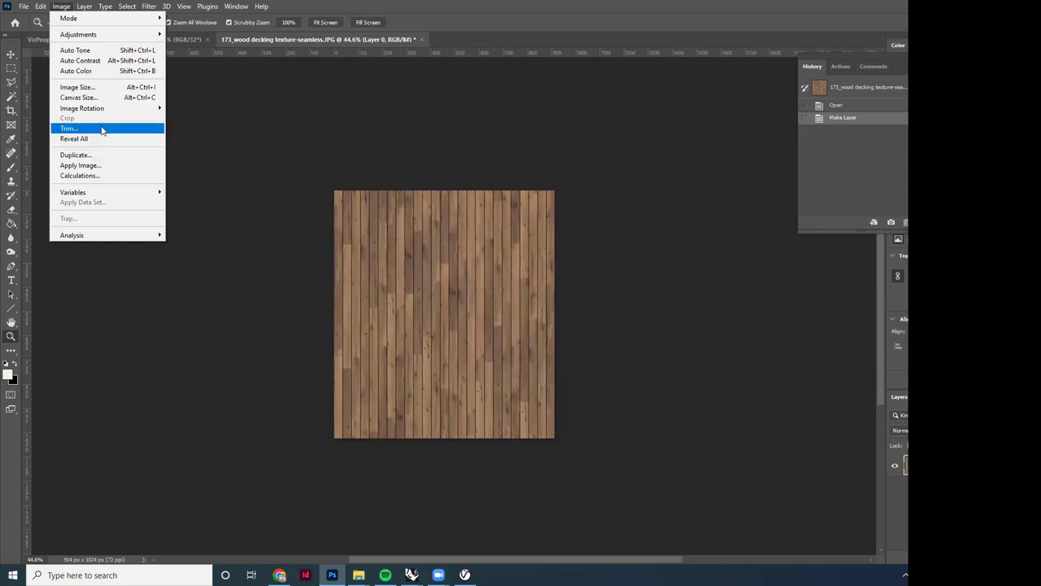
{"action": "left_click", "coordinate": [98, 97]}
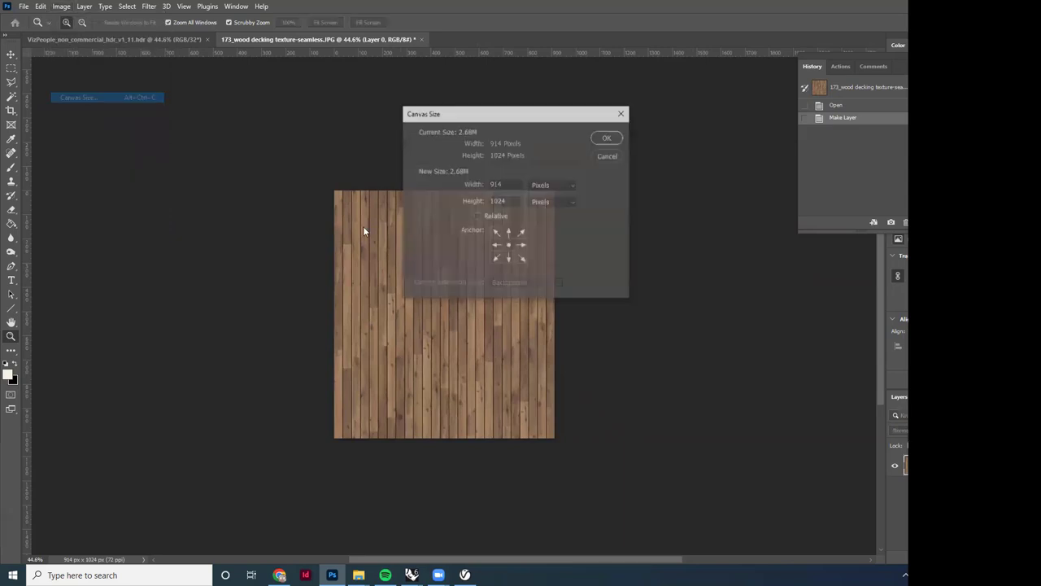
{"action": "double_click", "coordinate": [498, 184]}
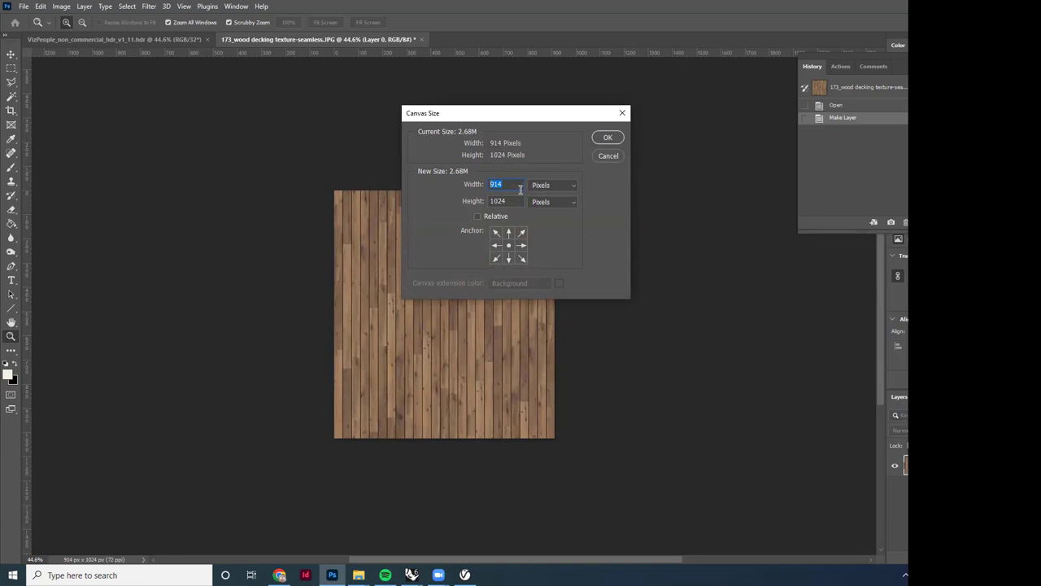
{"action": "type", "text": "3000"}
{"action": "left_click", "coordinate": [606, 138]}
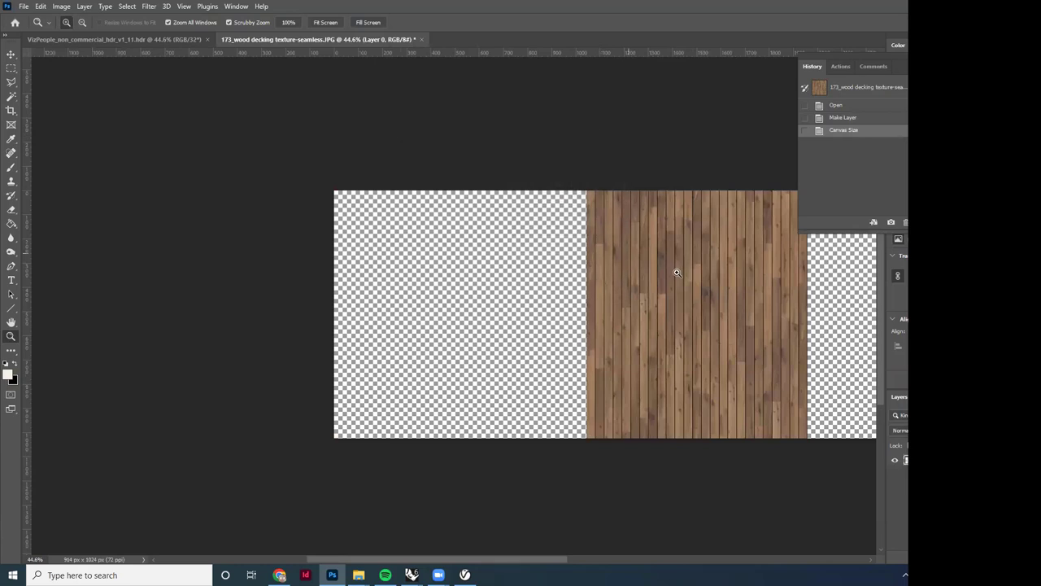
Step: Set the canvas height to 4000 px in Canvas Size
{"action": "left_click", "coordinate": [68, 9]}
{"action": "mouse_move", "coordinate": [143, 36]}
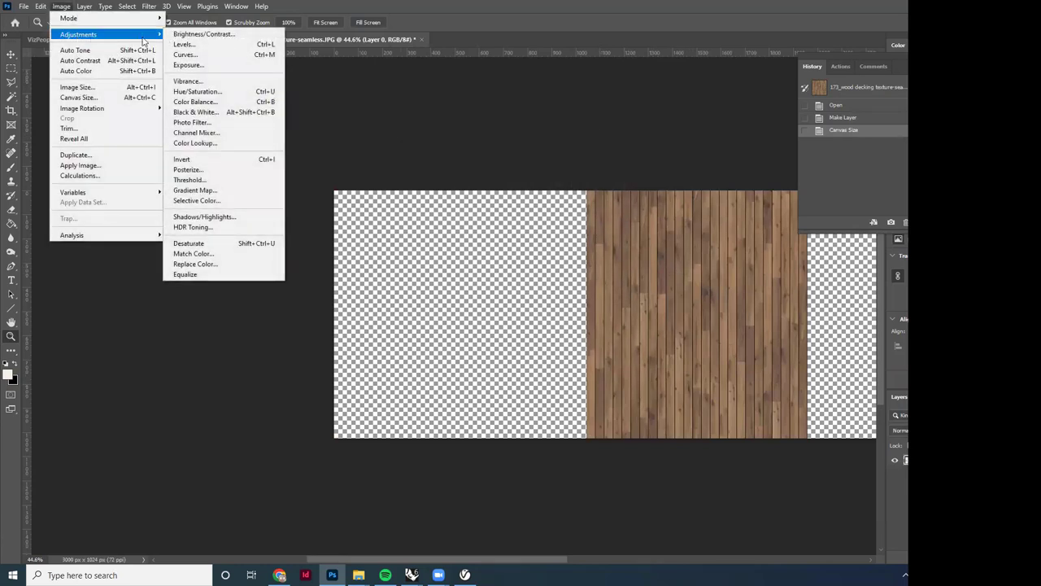
{"action": "left_click", "coordinate": [89, 96]}
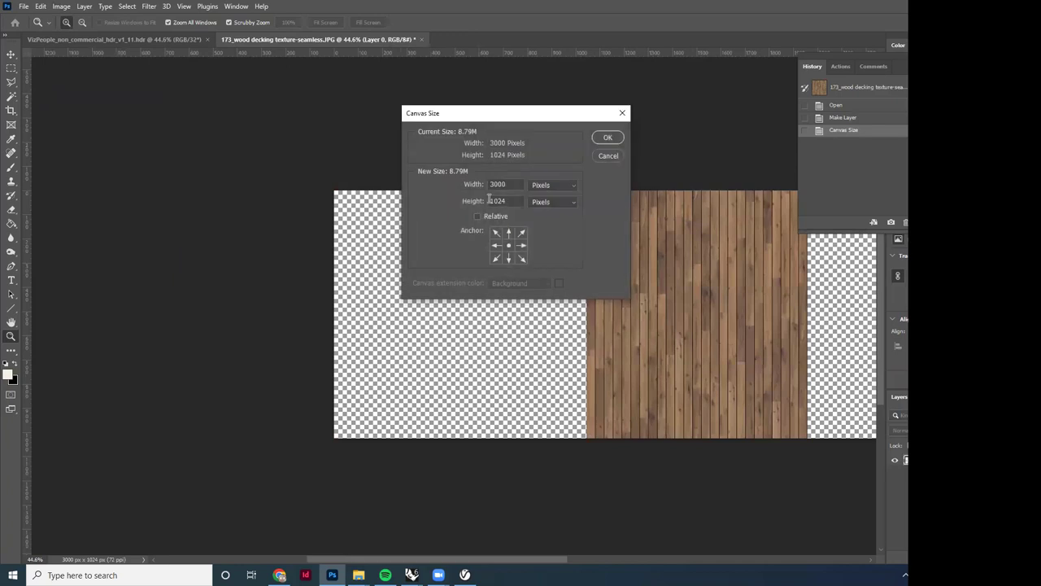
{"action": "double_click", "coordinate": [494, 200]}
{"action": "type", "text": "3000"}
{"action": "double_click", "coordinate": [498, 201]}
{"action": "type", "text": "4000"}
{"action": "left_click", "coordinate": [606, 138]}
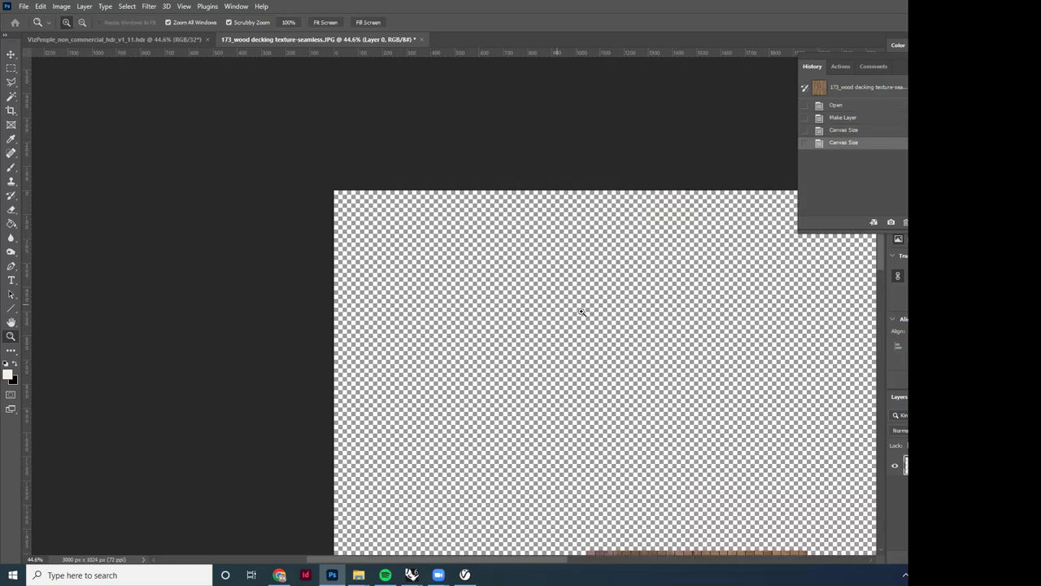
Step: Duplicate the planks above the original with the Move tool and merge the copy down
{"action": "scroll", "coordinate": [186, 207], "scroll_direction": "down", "scroll_amount": 3, "text": "alt"}
{"action": "scroll", "coordinate": [287, 225], "scroll_direction": "down", "scroll_amount": 1, "text": "alt"}
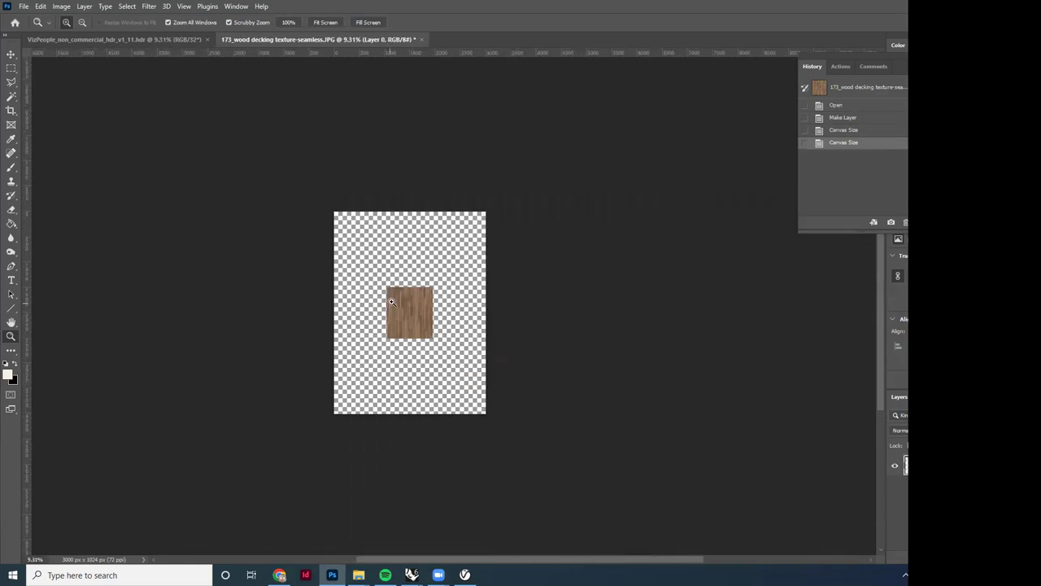
{"action": "scroll", "coordinate": [450, 309], "scroll_direction": "up", "scroll_amount": 3, "text": "alt"}
{"action": "key", "text": "v"}
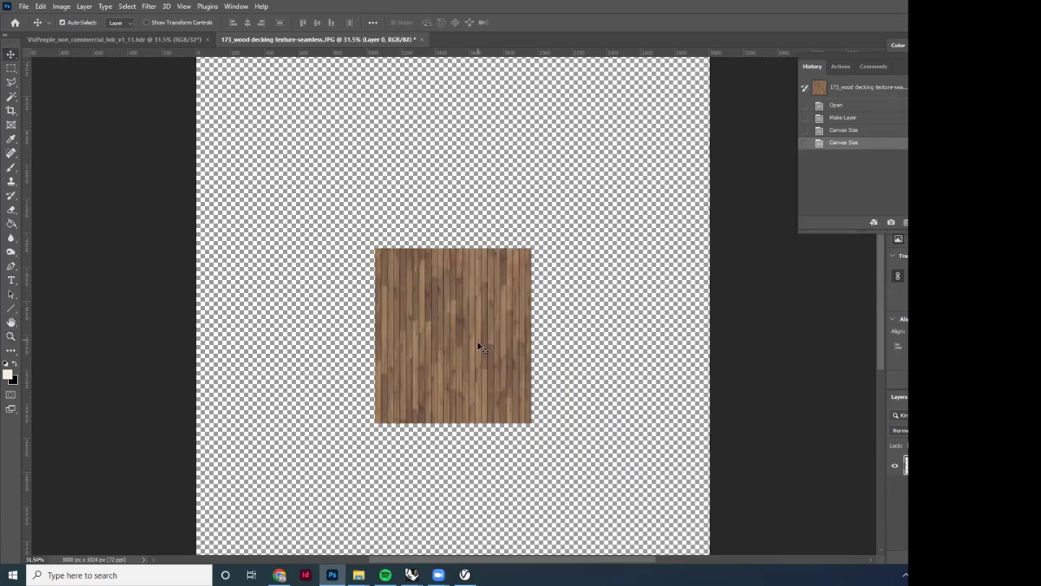
{"action": "left_click_drag", "start_coordinate": [482, 348], "coordinate": [480, 171]}
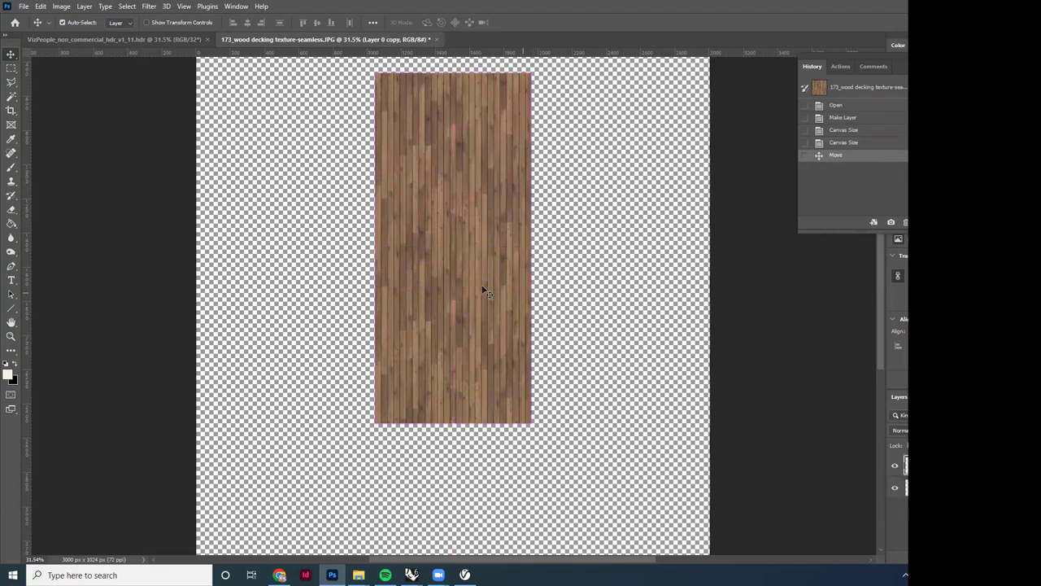
{"action": "key", "text": "z"}
{"action": "left_click_drag", "start_coordinate": [467, 256], "coordinate": [510, 272]}
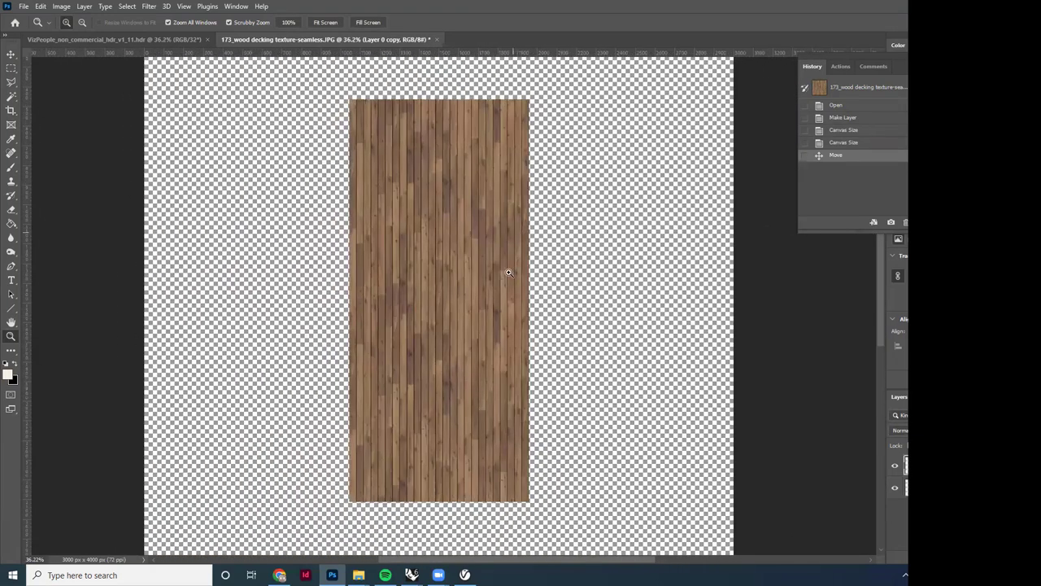
{"action": "right_click", "coordinate": [903, 465]}
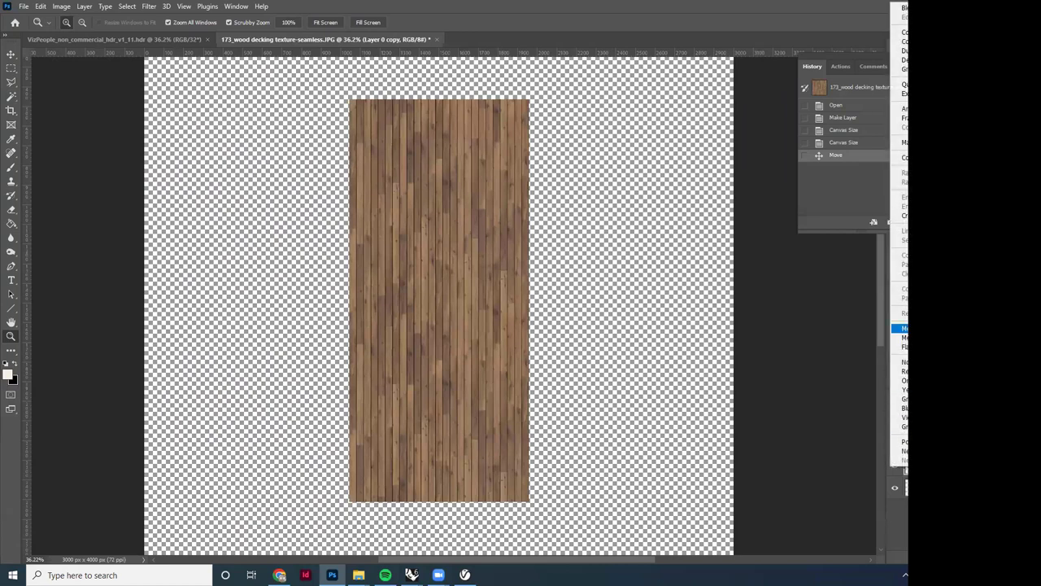
{"action": "left_click", "coordinate": [901, 328]}
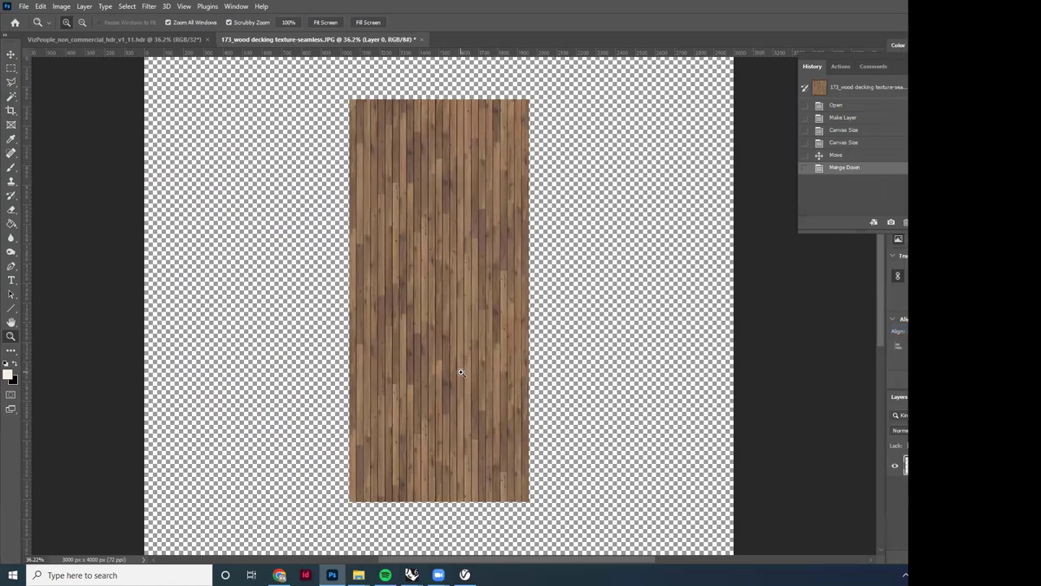
Step: Tile the plank strip to the right, nudge it to close the seam, then revert to Open
{"action": "key", "text": "v"}
{"action": "left_click_drag", "start_coordinate": [460, 380], "coordinate": [621, 354], "text": "alt"}
{"action": "key", "text": "z"}
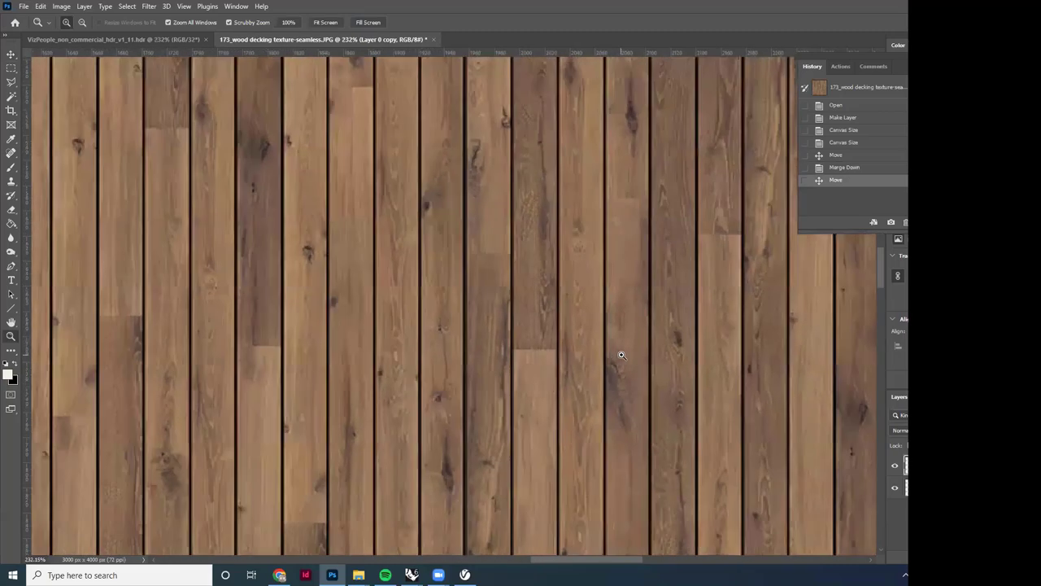
{"action": "key", "text": "v"}
{"action": "key", "text": "Left"}
{"action": "key", "text": "z"}
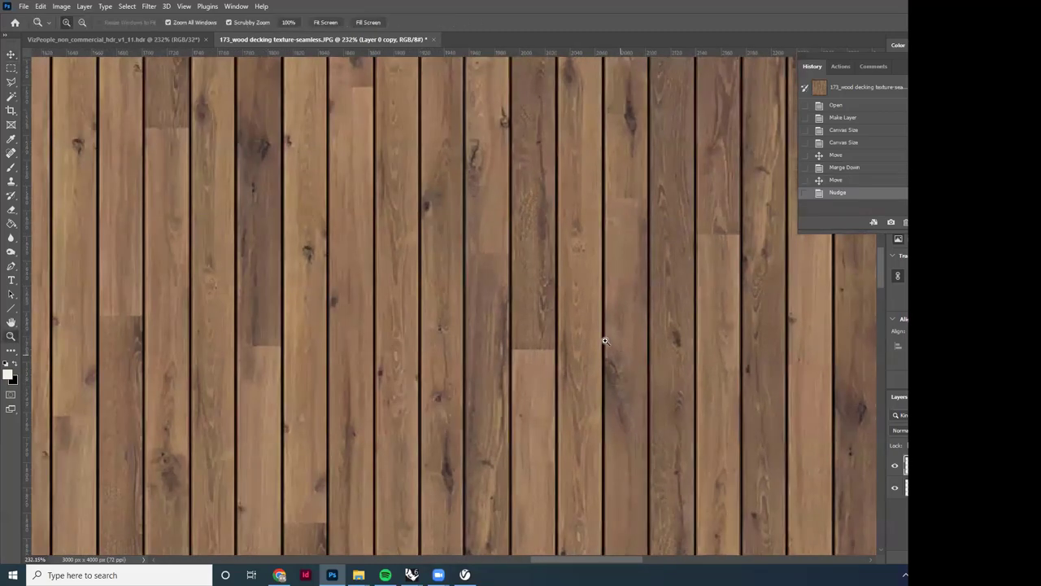
{"action": "left_click_drag", "start_coordinate": [506, 305], "coordinate": [436, 341]}
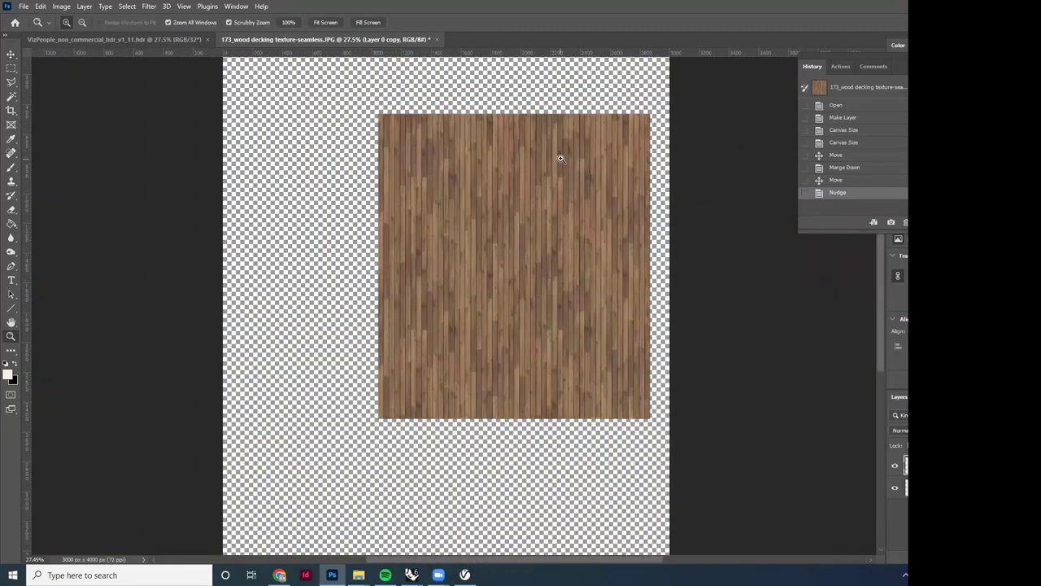
{"action": "left_click_drag", "start_coordinate": [558, 158], "coordinate": [577, 168]}
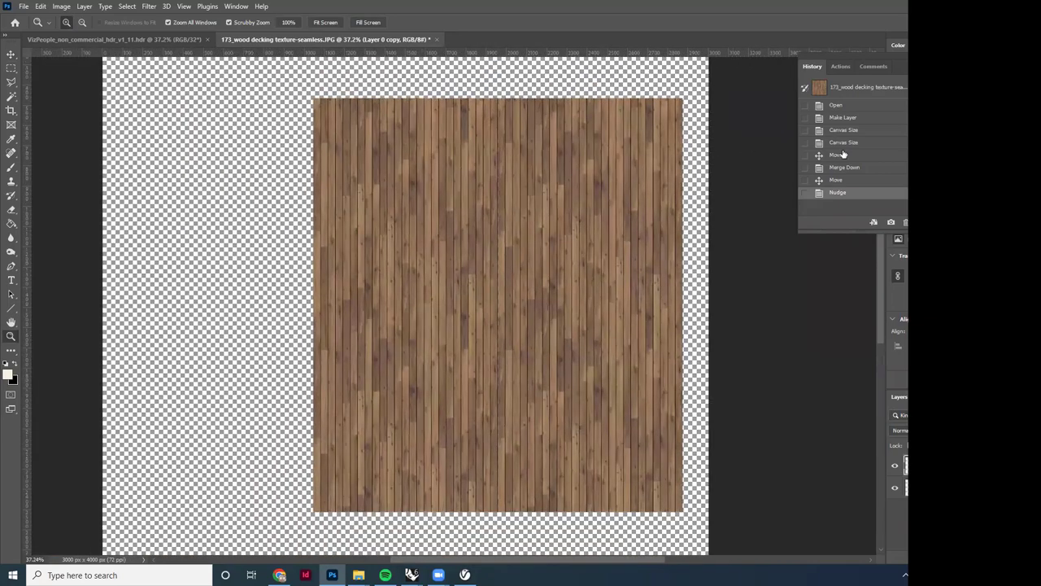
{"action": "left_click", "coordinate": [850, 106]}
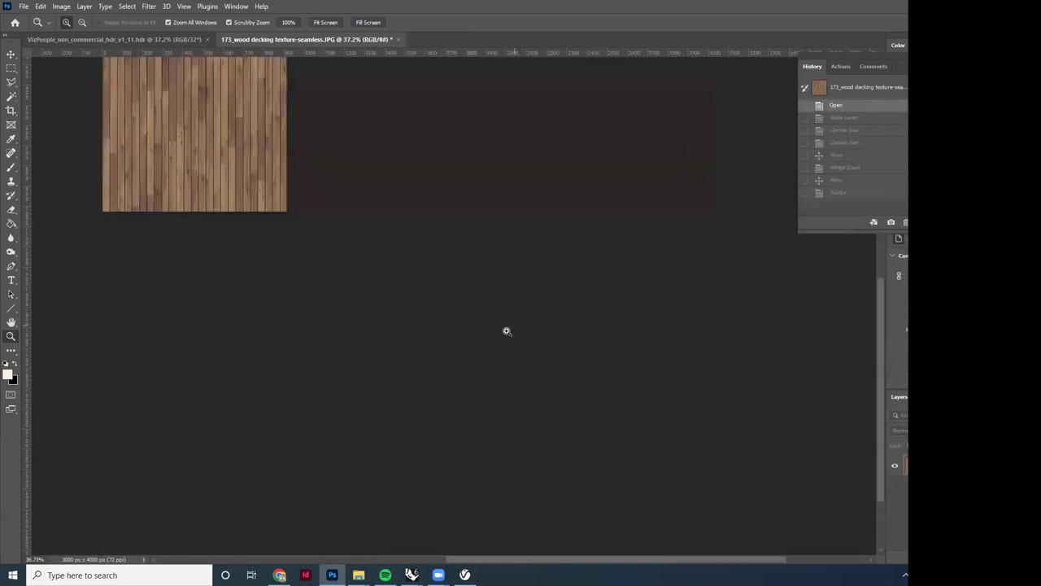
{"action": "left_click_drag", "start_coordinate": [507, 330], "coordinate": [356, 246]}
{"action": "left_click_drag", "start_coordinate": [204, 118], "coordinate": [269, 131]}
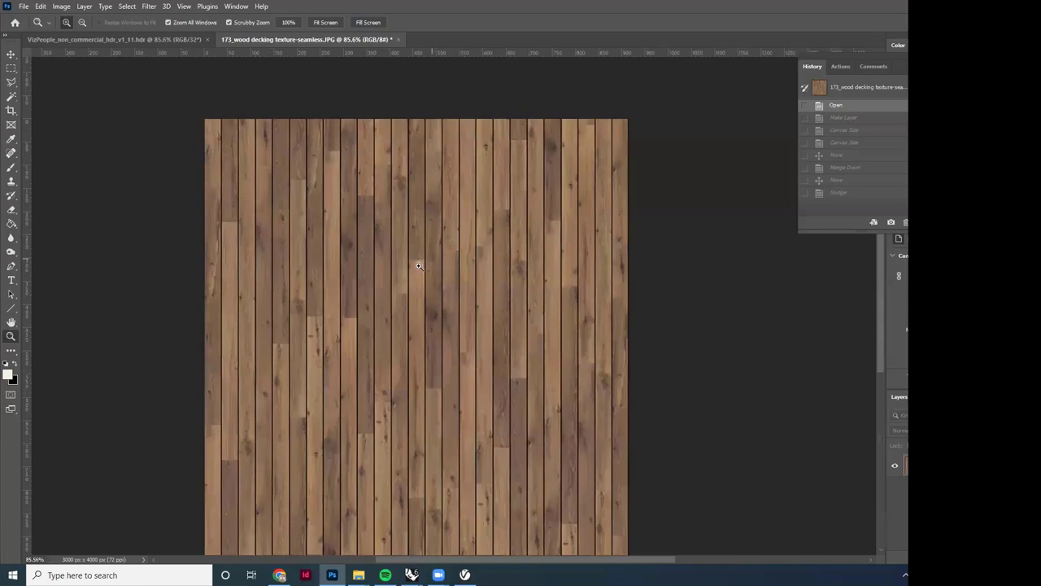
{"action": "left_click_drag", "start_coordinate": [420, 266], "coordinate": [390, 318]}
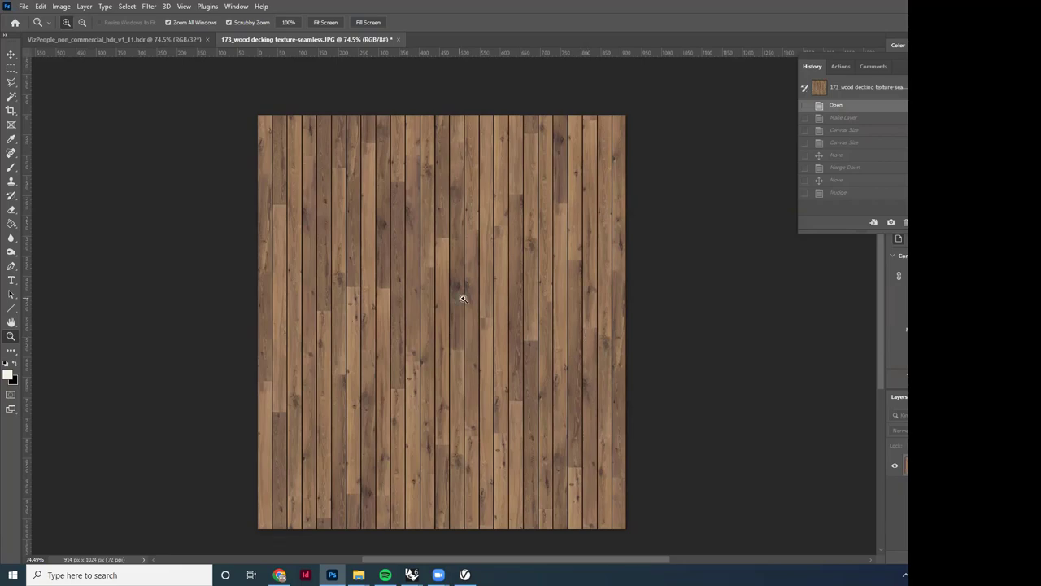
{"action": "left_click_drag", "start_coordinate": [464, 300], "coordinate": [360, 322]}
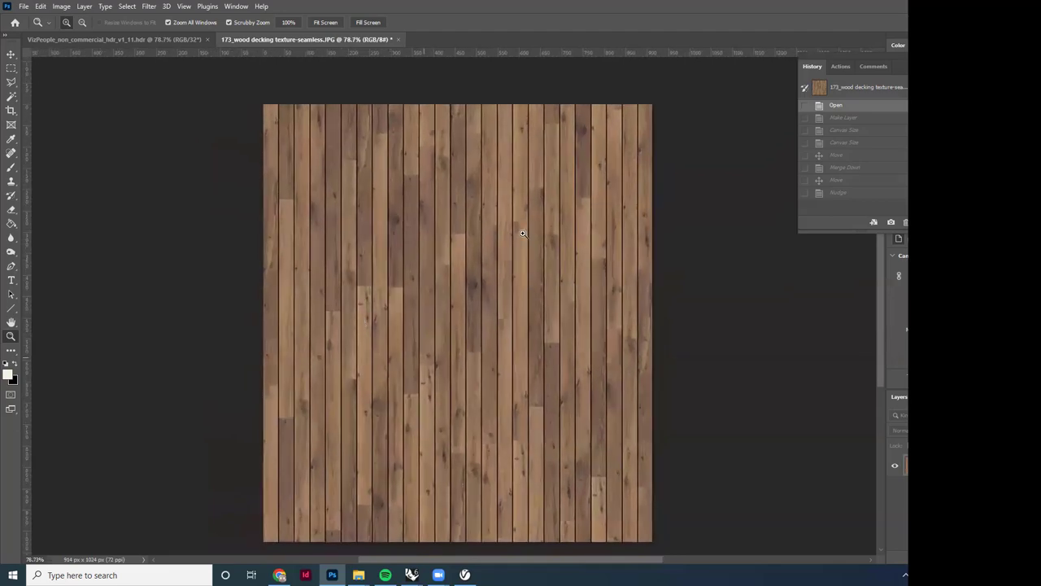
{"action": "left_click_drag", "start_coordinate": [493, 300], "coordinate": [491, 312]}
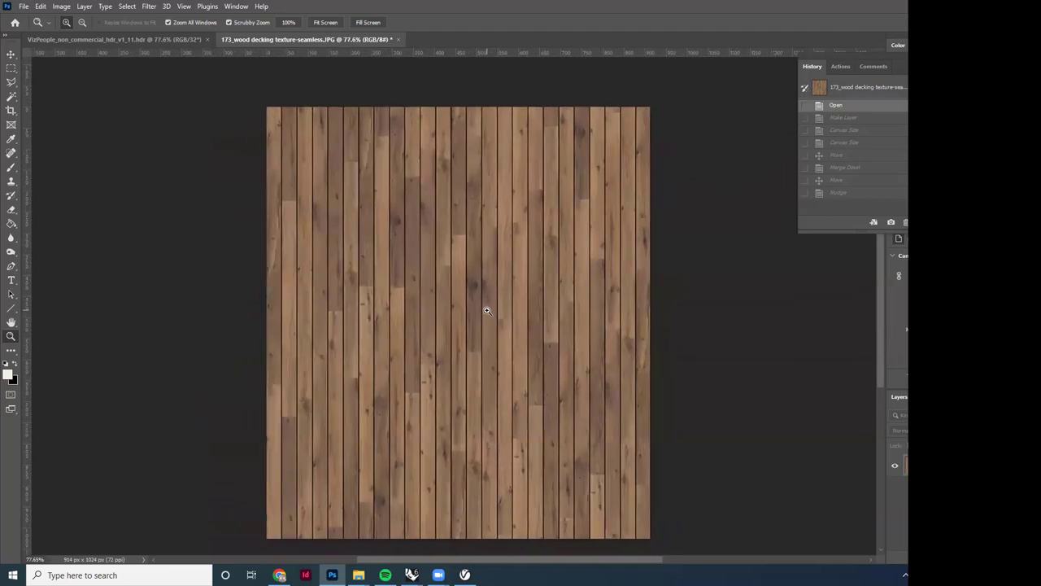
{"action": "left_click_drag", "start_coordinate": [572, 335], "coordinate": [526, 353]}
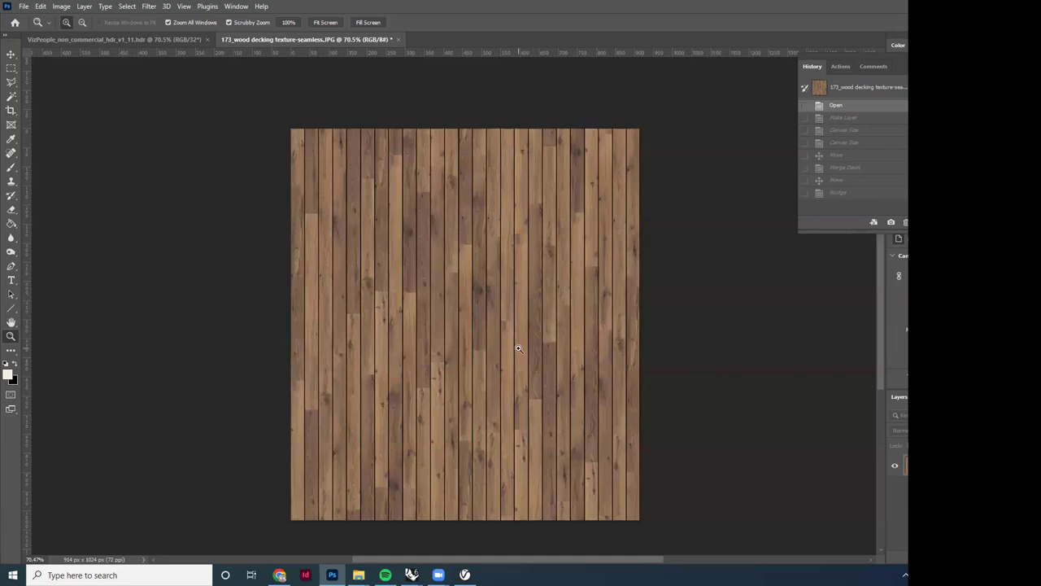
{"action": "mouse_move", "coordinate": [415, 571]}
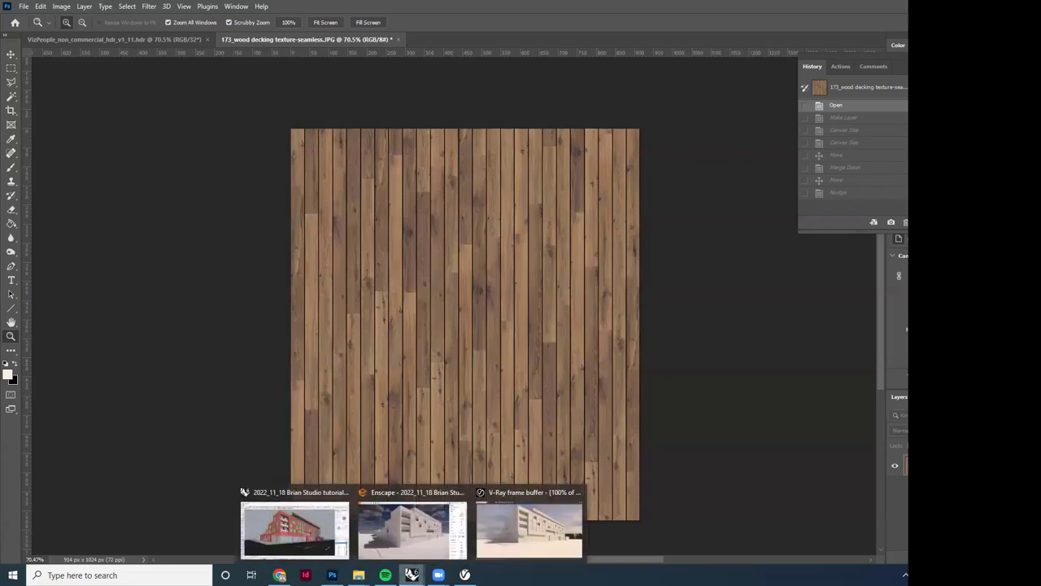
Step: In Rhino's V-Ray Asset Editor, browse the library's Bricks materials with larger thumbnails, then collapse the library
{"action": "left_click", "coordinate": [294, 529]}
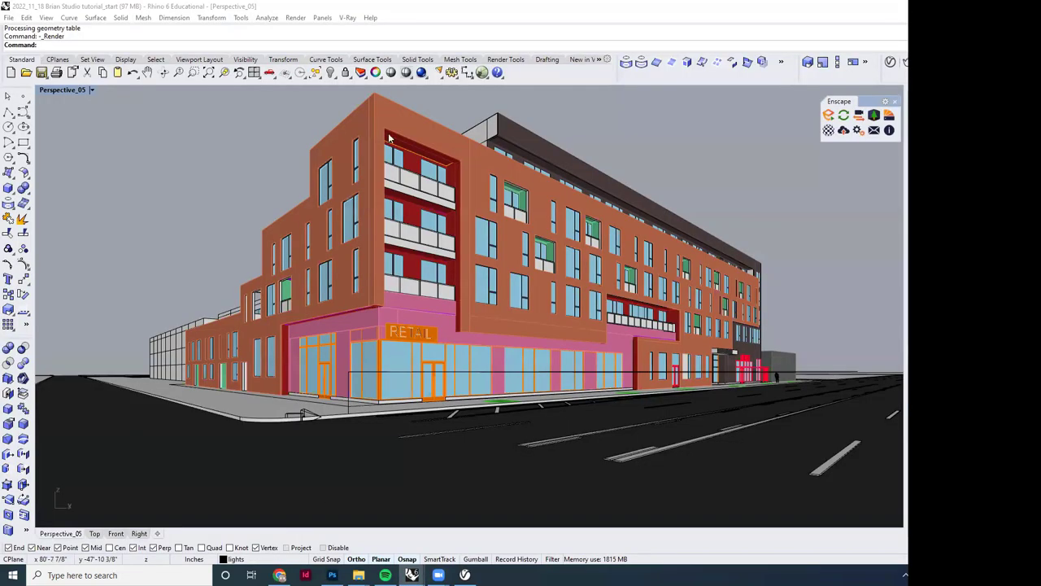
{"action": "left_click", "coordinate": [890, 62]}
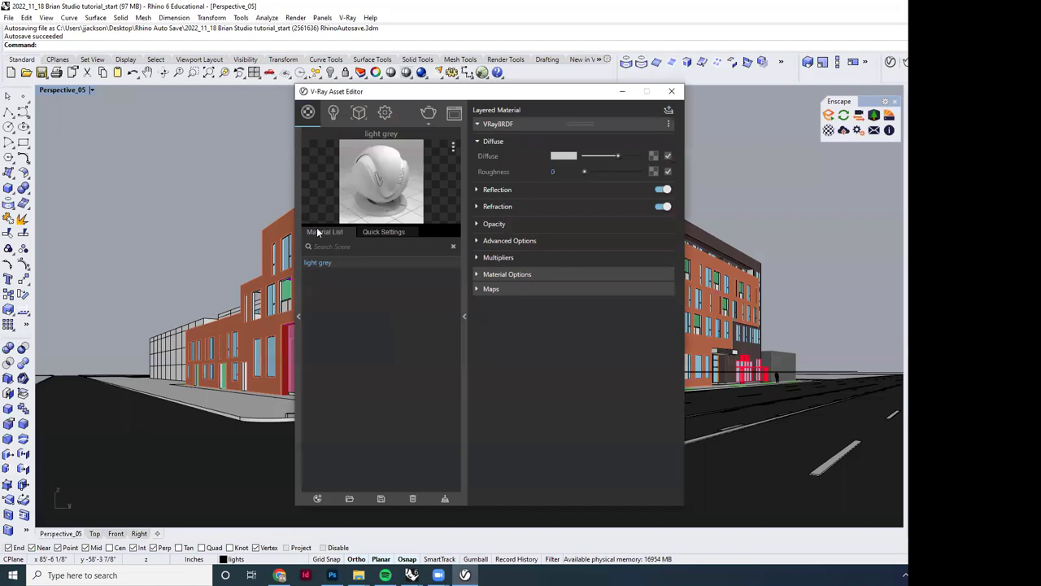
{"action": "left_click", "coordinate": [298, 316]}
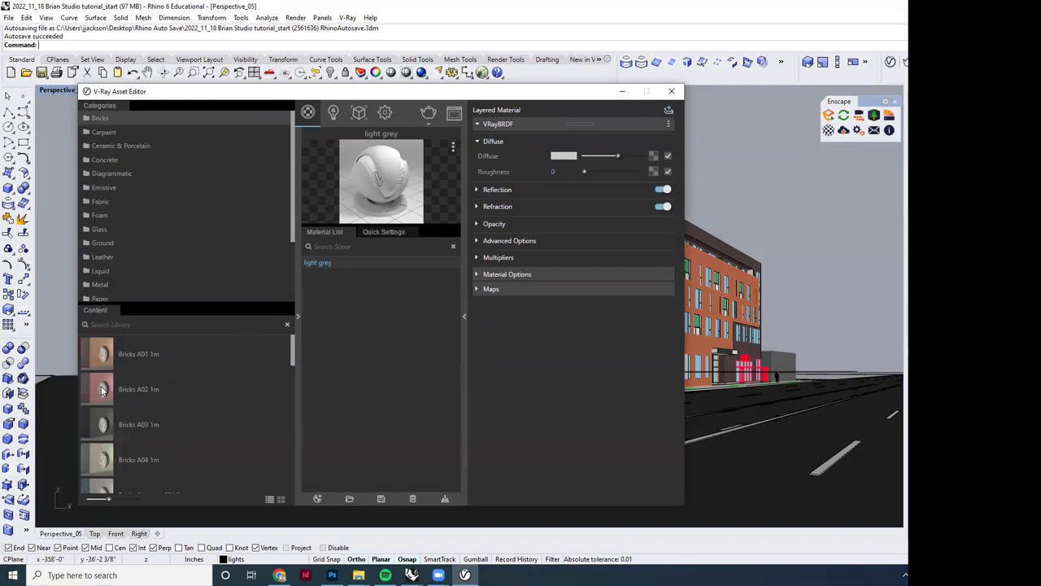
{"action": "left_click_drag", "start_coordinate": [109, 498], "coordinate": [140, 498]}
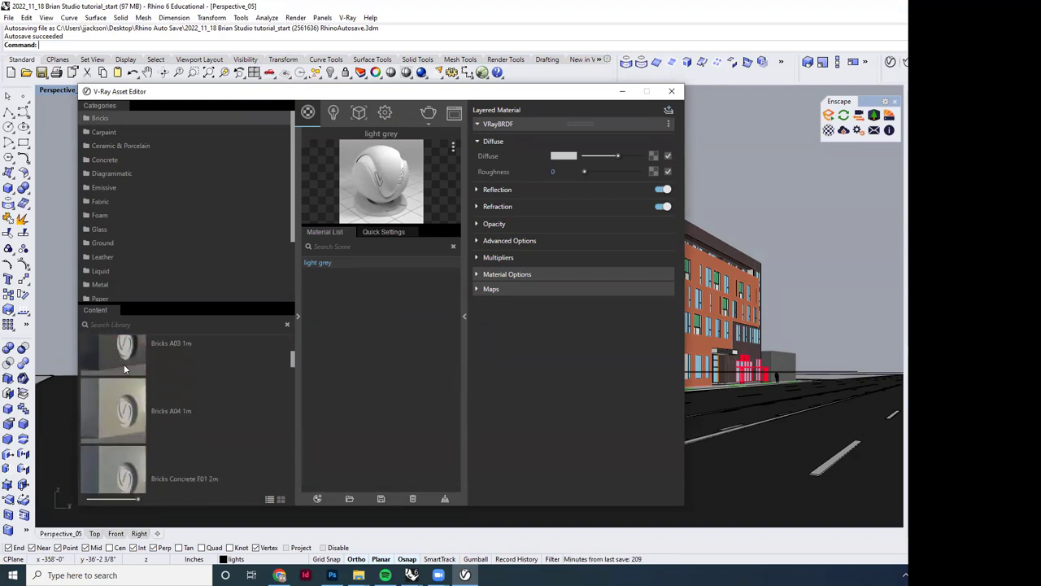
{"action": "scroll", "coordinate": [124, 382], "scroll_direction": "down", "scroll_amount": 5}
{"action": "scroll", "coordinate": [134, 402], "scroll_direction": "down", "scroll_amount": 3}
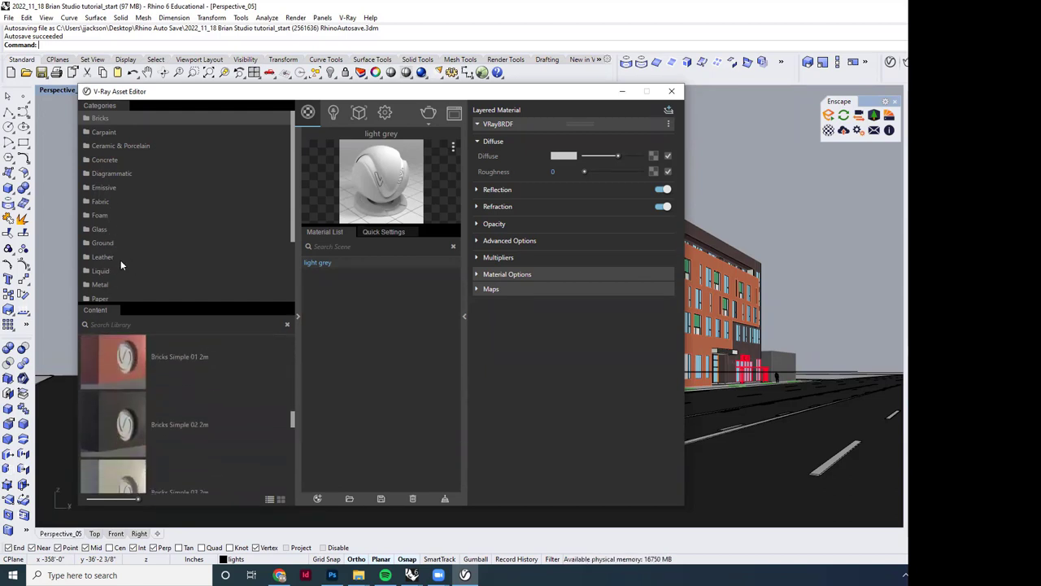
{"action": "scroll", "coordinate": [129, 254], "scroll_direction": "down", "scroll_amount": 3}
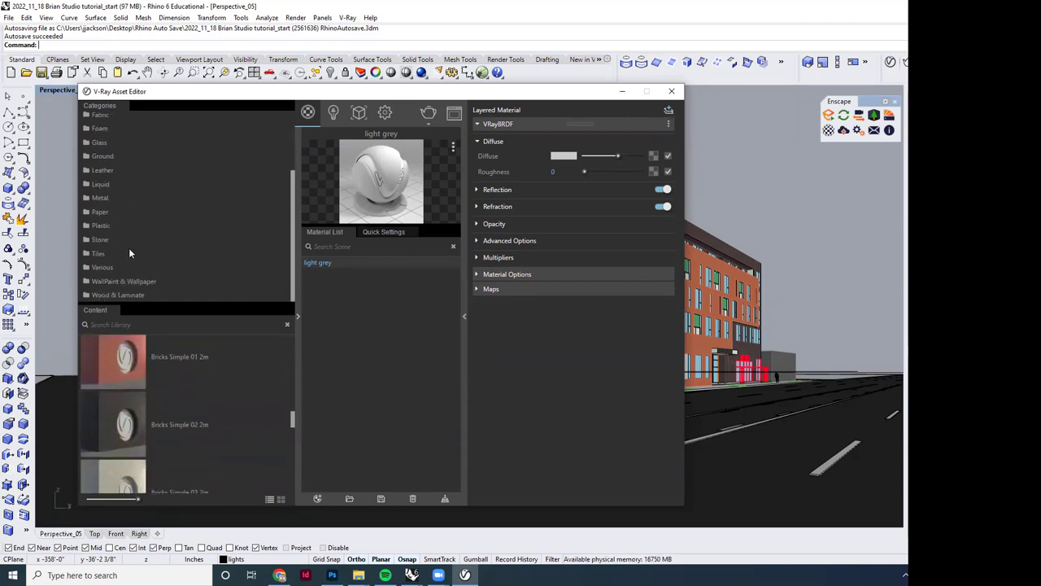
{"action": "scroll", "coordinate": [189, 411], "scroll_direction": "down", "scroll_amount": 3}
{"action": "scroll", "coordinate": [186, 419], "scroll_direction": "down", "scroll_amount": 6}
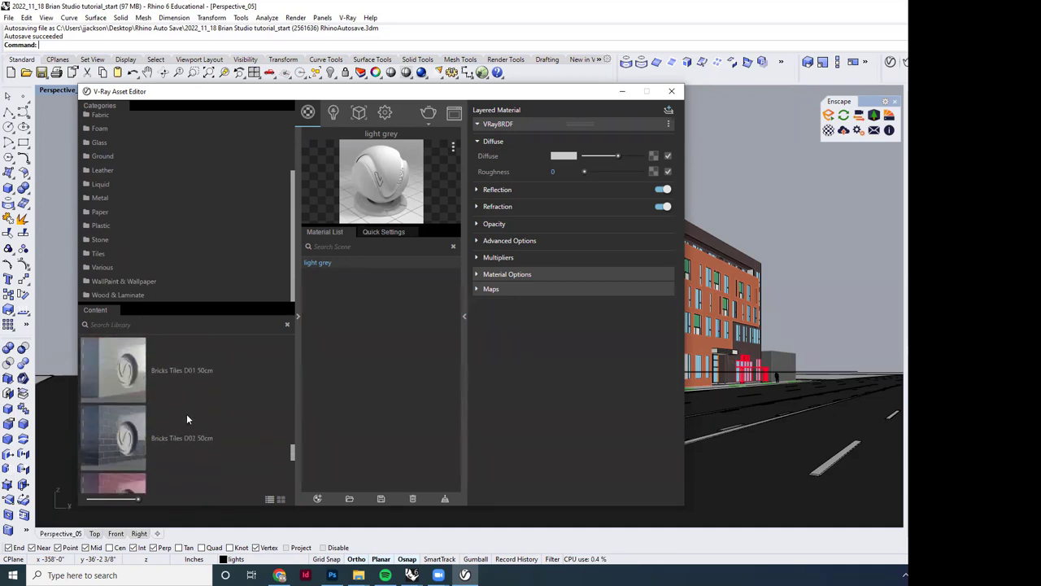
{"action": "scroll", "coordinate": [197, 419], "scroll_direction": "down", "scroll_amount": 1}
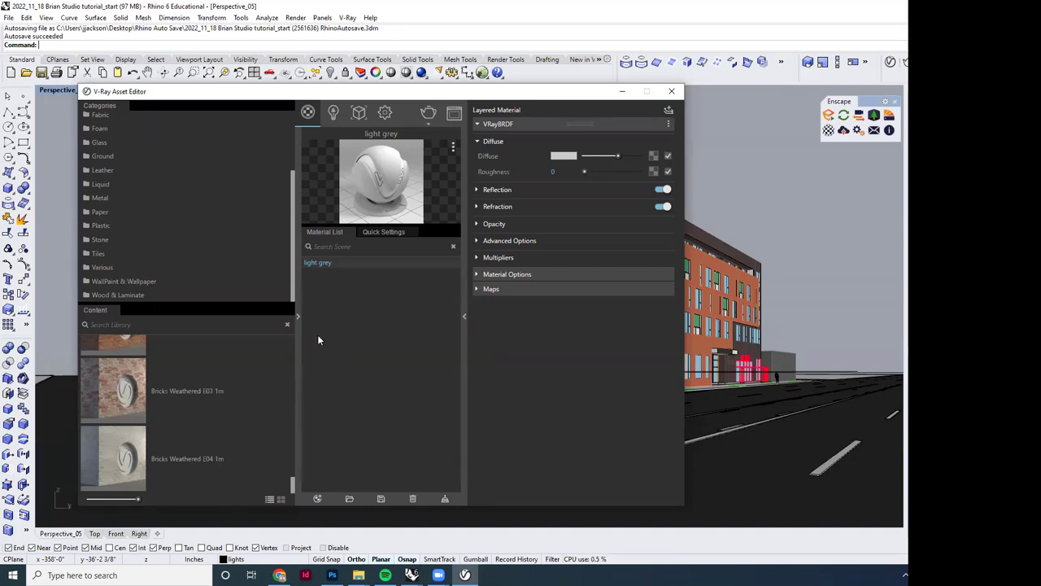
{"action": "left_click", "coordinate": [298, 316]}
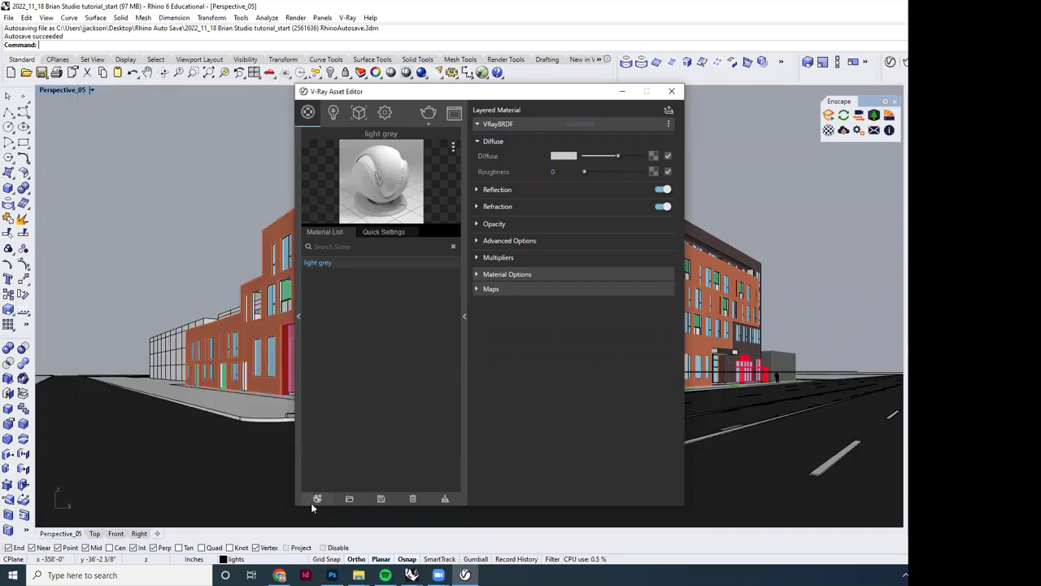
Step: Apply Hue/Saturation with Saturation -100 to turn the wood decking texture grey
{"action": "left_click", "coordinate": [332, 575]}
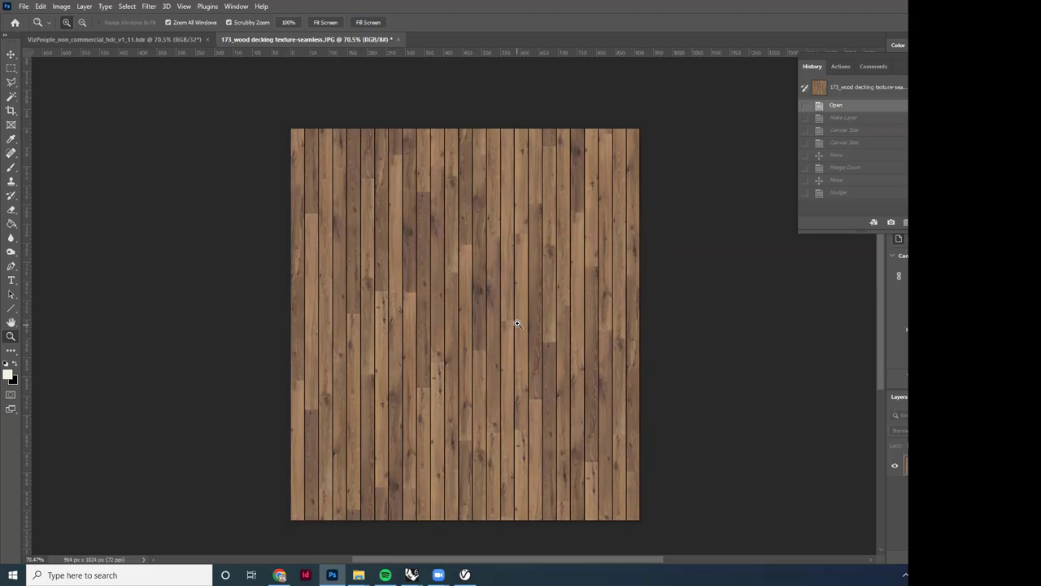
{"action": "mouse_move", "coordinate": [452, 248]}
{"action": "left_mouse_down"}
{"action": "mouse_move", "coordinate": [480, 250]}
{"action": "mouse_move", "coordinate": [456, 253]}
{"action": "mouse_move", "coordinate": [480, 254]}
{"action": "mouse_move", "coordinate": [467, 256]}
{"action": "left_mouse_up"}
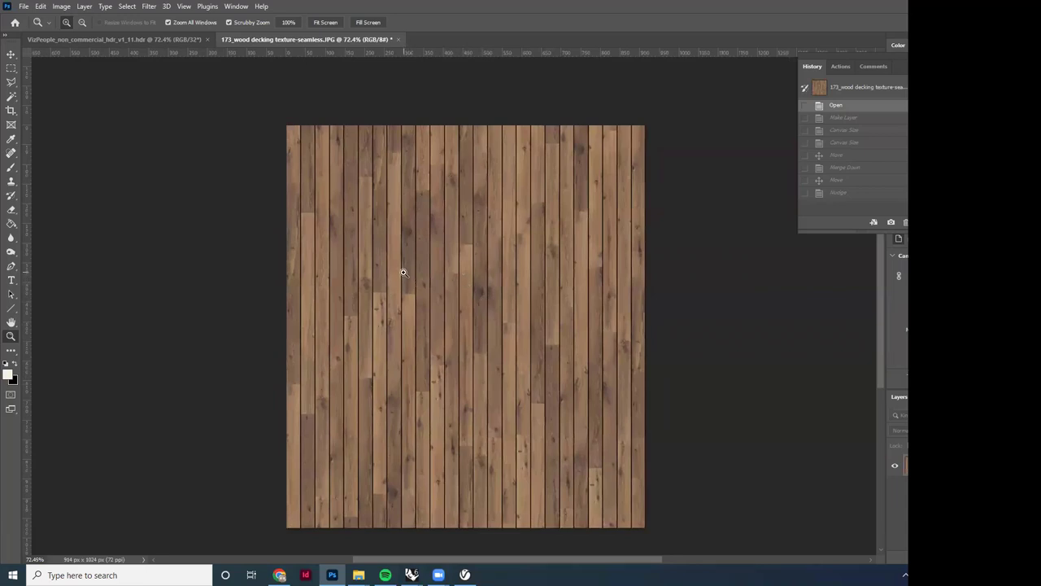
{"action": "left_click", "coordinate": [57, 10]}
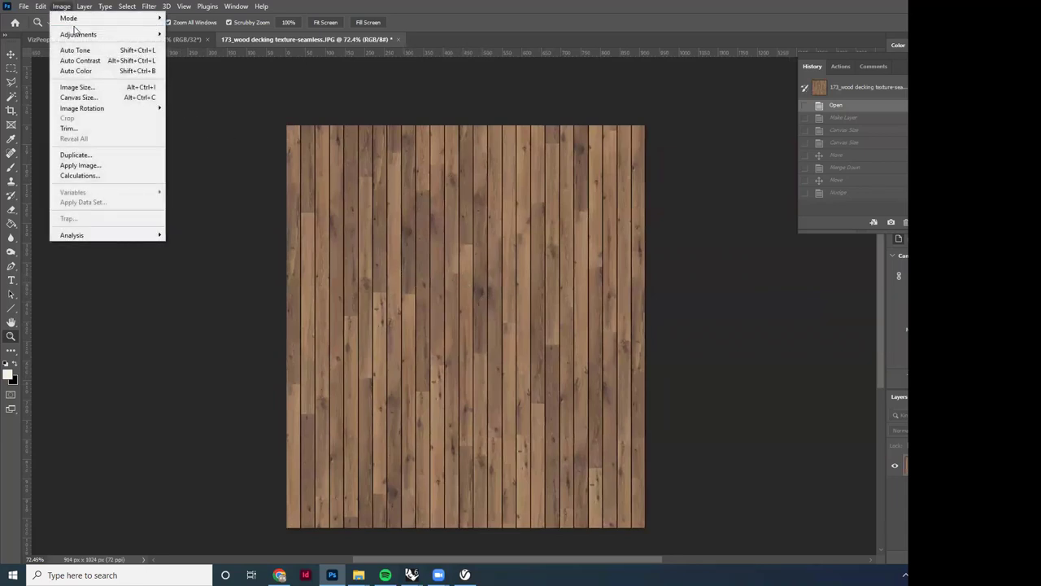
{"action": "mouse_move", "coordinate": [78, 34]}
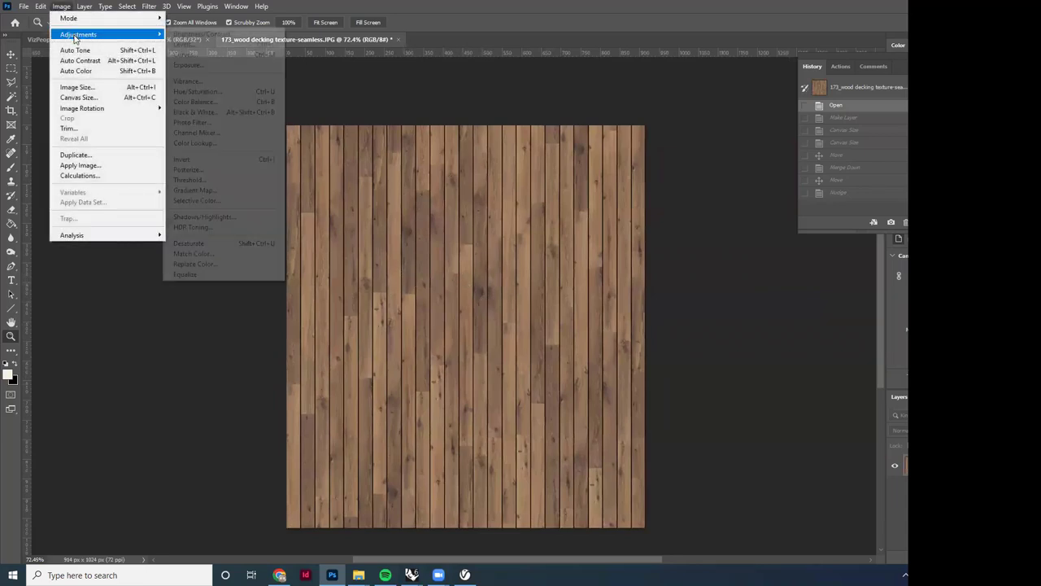
{"action": "left_click", "coordinate": [209, 92]}
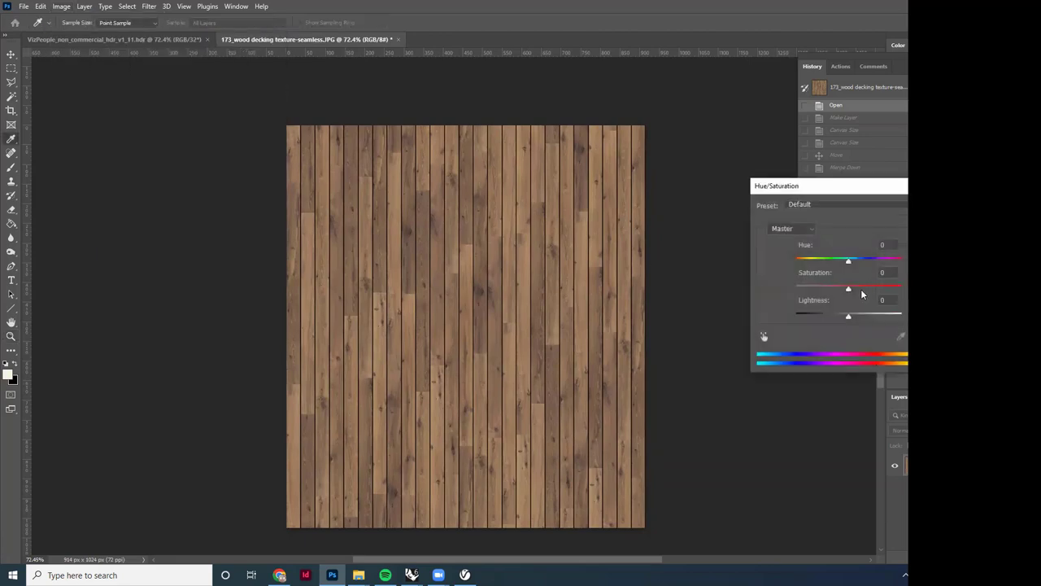
{"action": "left_click_drag", "start_coordinate": [850, 288], "coordinate": [760, 290]}
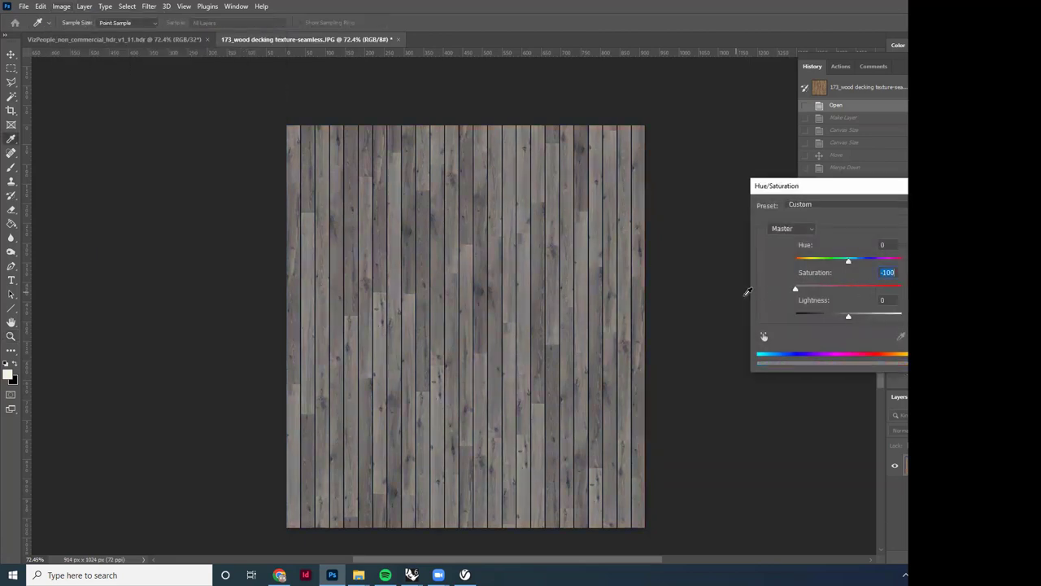
{"action": "key", "text": "Return"}
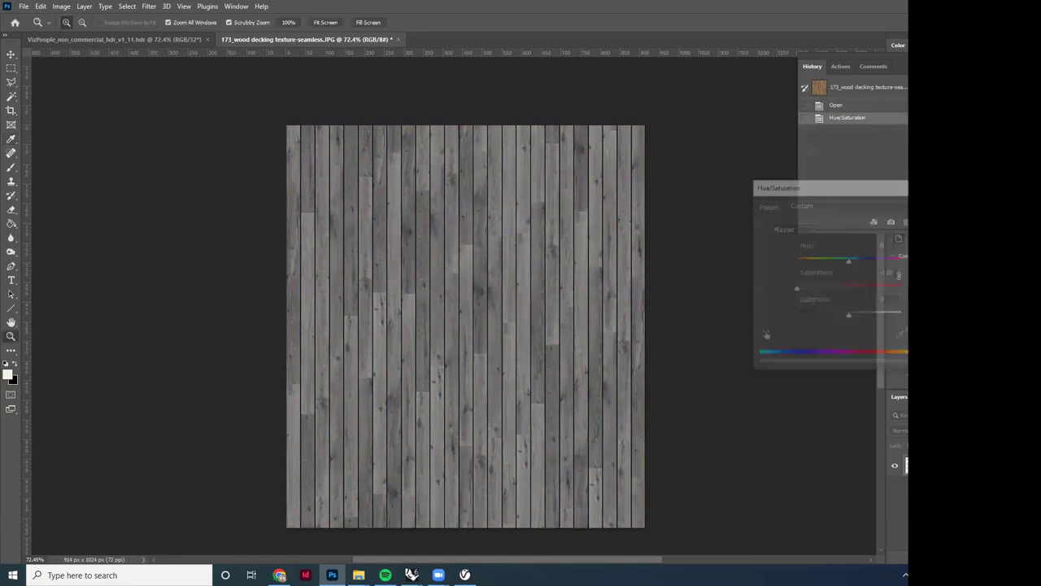
{"action": "key", "text": "z"}
{"action": "left_click", "coordinate": [61, 5]}
Step: Lighten the grey planks with Brightness/Contrast, brightness 51
{"action": "mouse_move", "coordinate": [72, 35]}
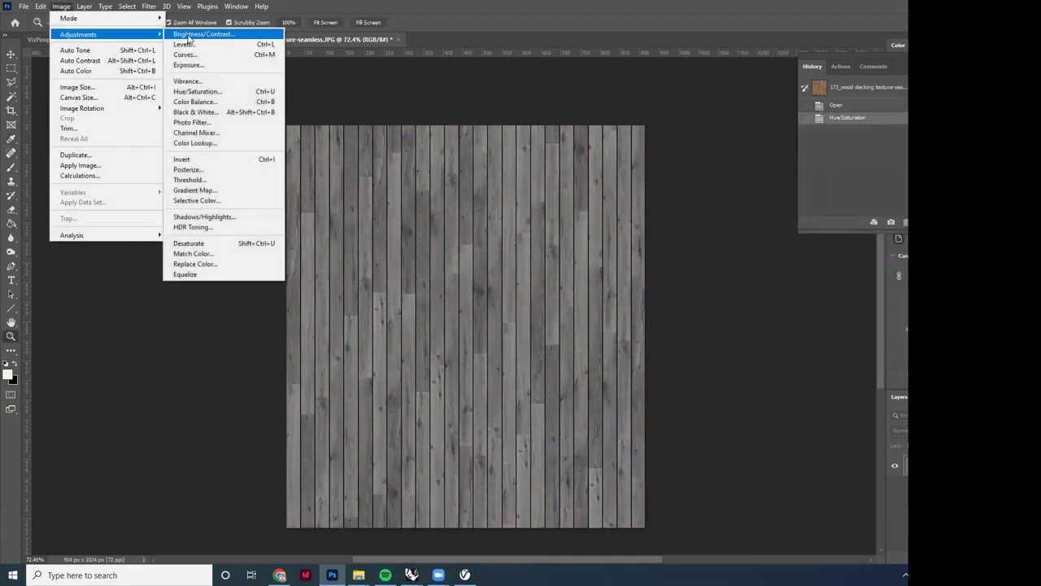
{"action": "left_click", "coordinate": [200, 37]}
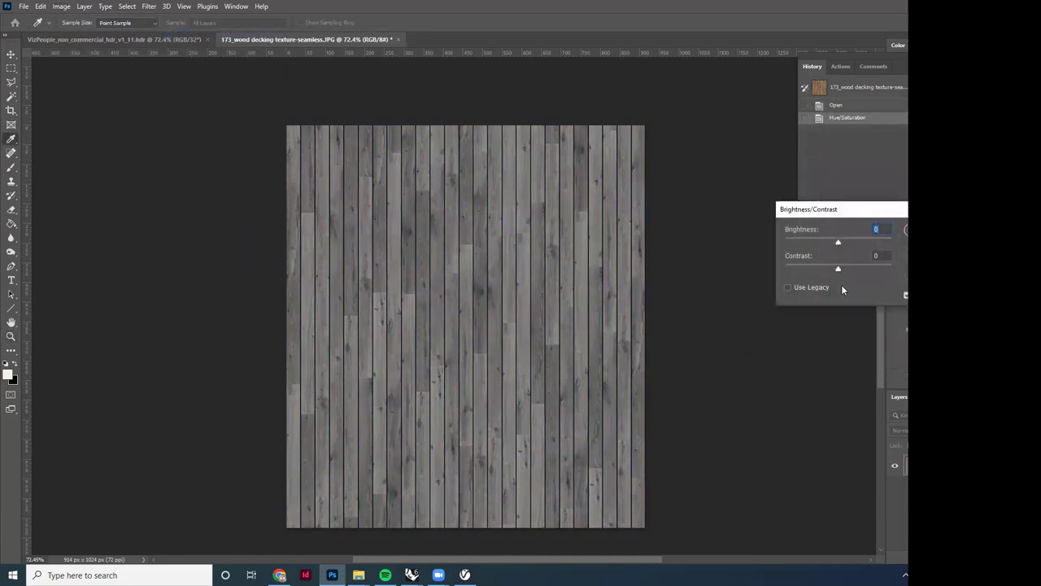
{"action": "left_click_drag", "start_coordinate": [838, 241], "coordinate": [867, 244]}
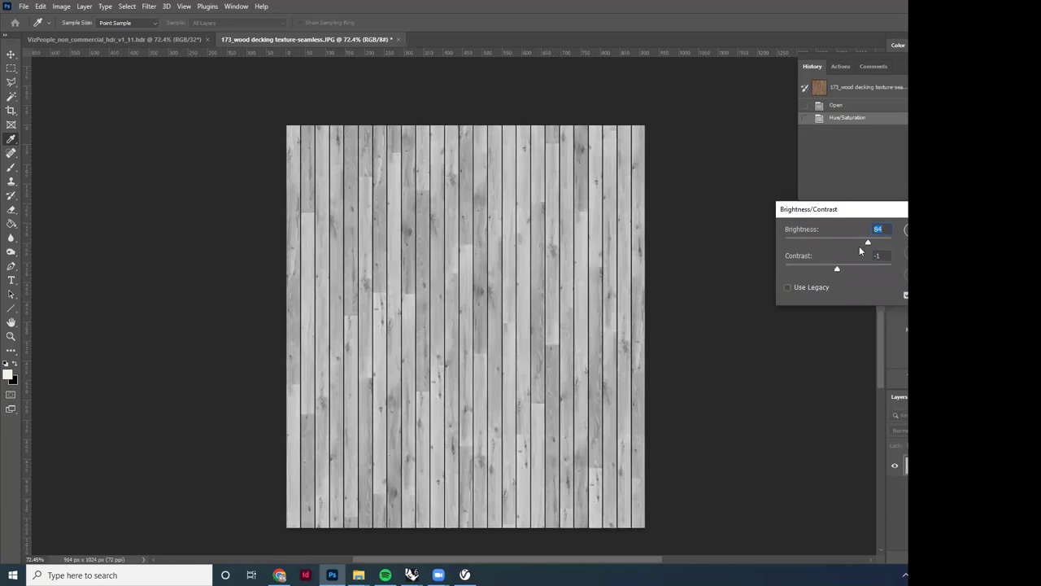
{"action": "left_click_drag", "start_coordinate": [867, 242], "coordinate": [858, 244]}
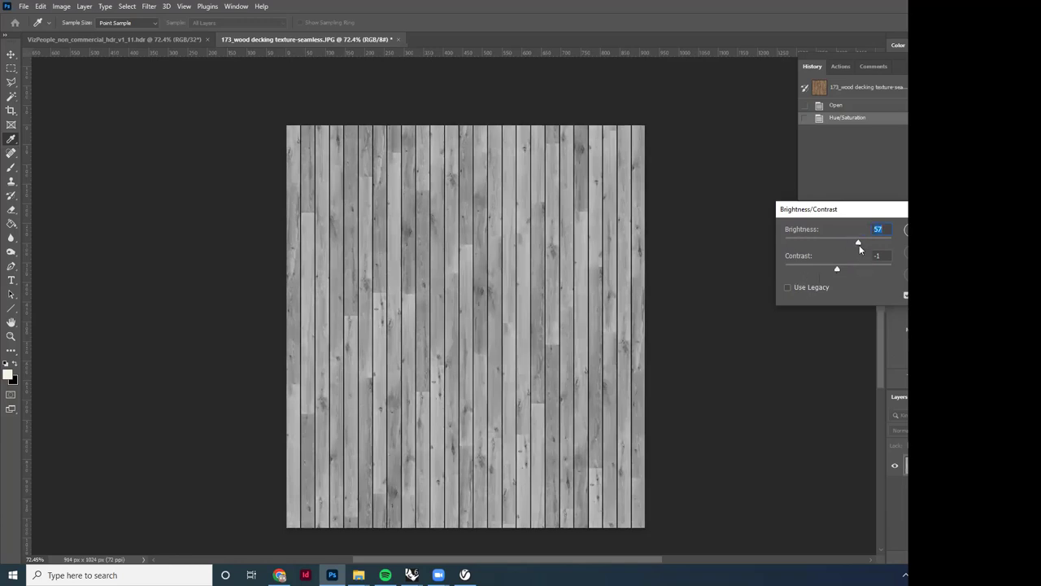
{"action": "left_click_drag", "start_coordinate": [859, 244], "coordinate": [858, 244]}
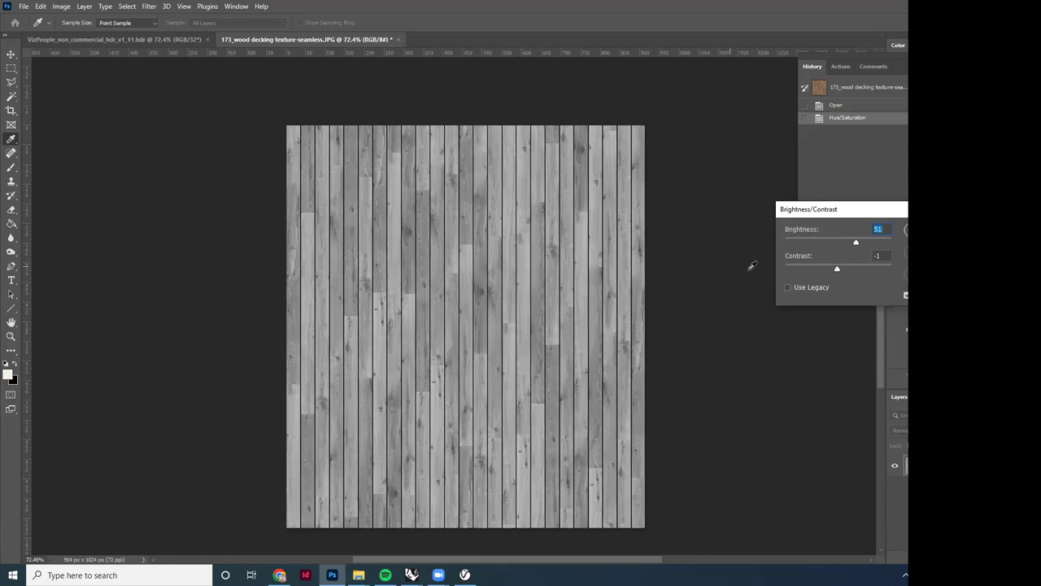
{"action": "left_click", "coordinate": [904, 230]}
{"action": "key", "text": "z"}
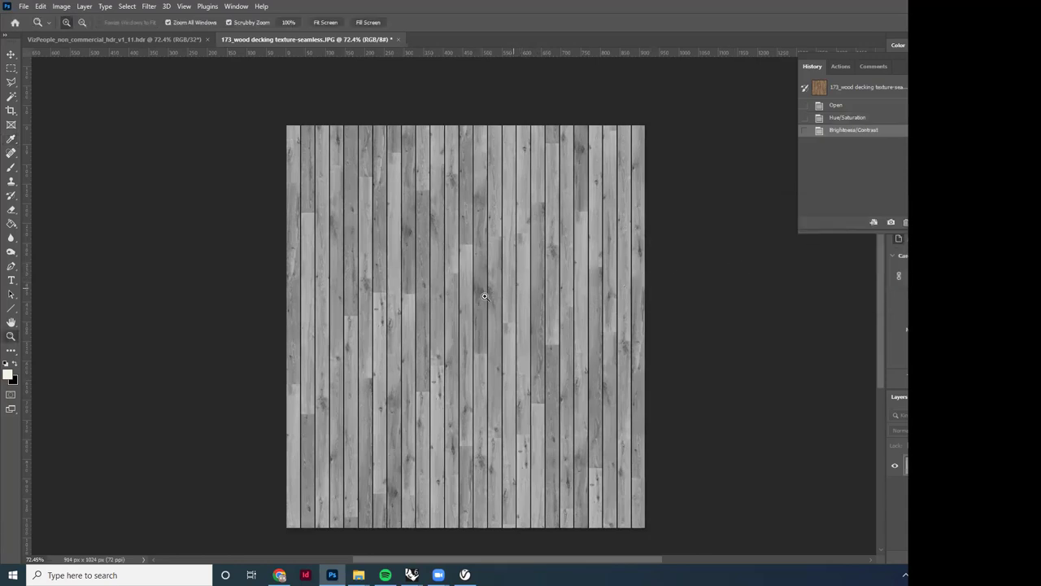
Step: Save a JPEG copy of the grey plank texture as 'board form concrete' at quality 12 (Maximum)
{"action": "left_click", "coordinate": [24, 6]}
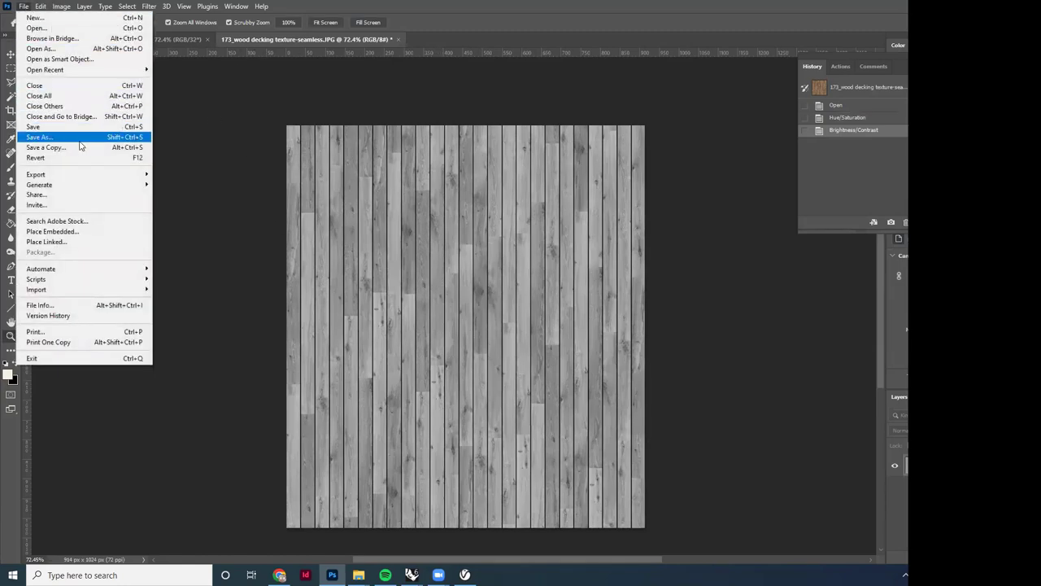
{"action": "left_click", "coordinate": [81, 147]}
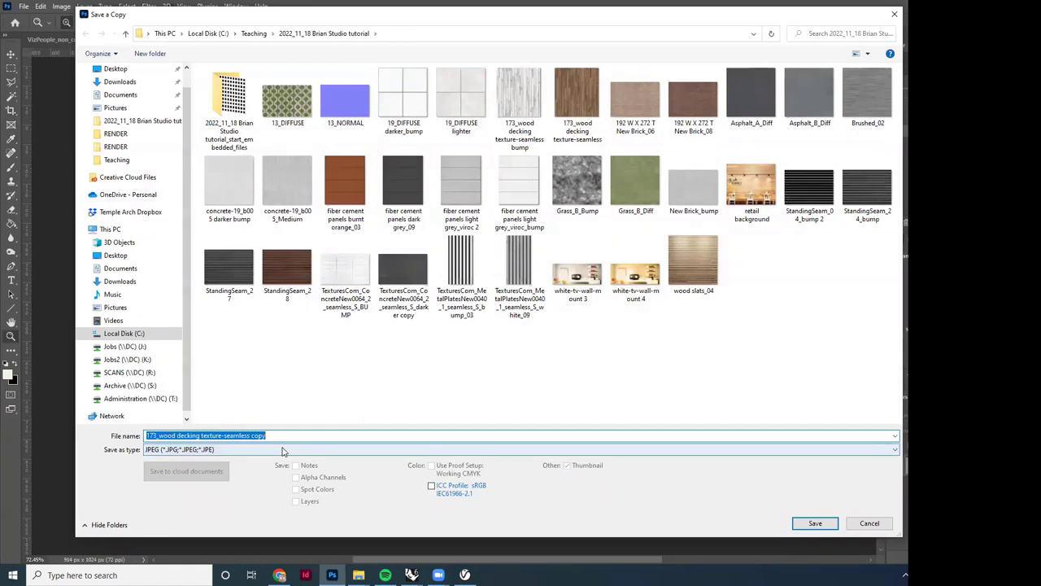
{"action": "left_click", "coordinate": [282, 450]}
{"action": "left_click", "coordinate": [282, 450]}
{"action": "left_click", "coordinate": [275, 435]}
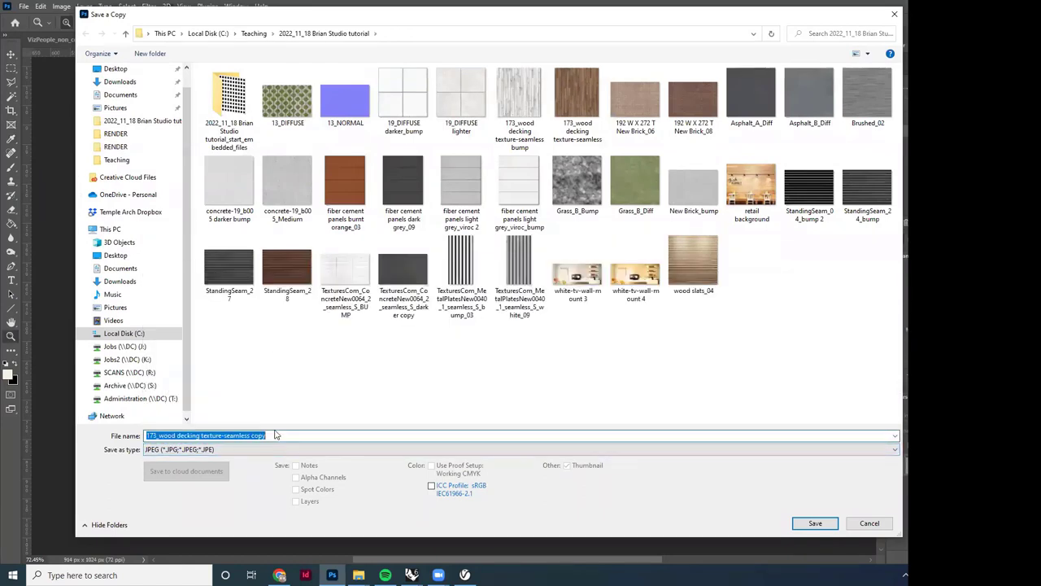
{"action": "type", "text": "board for"}
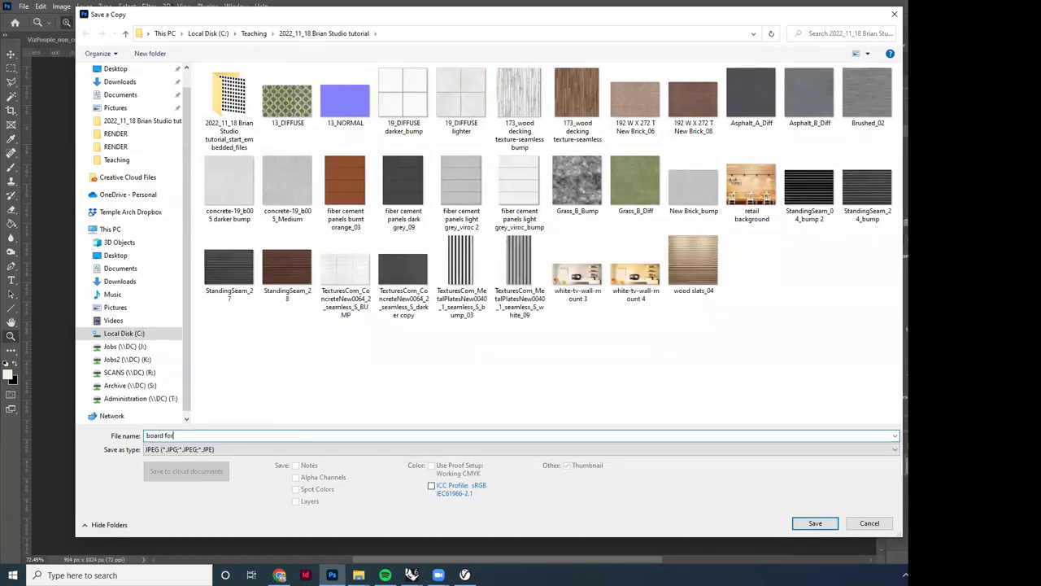
{"action": "type", "text": "m concrete"}
{"action": "left_click", "coordinate": [815, 523]}
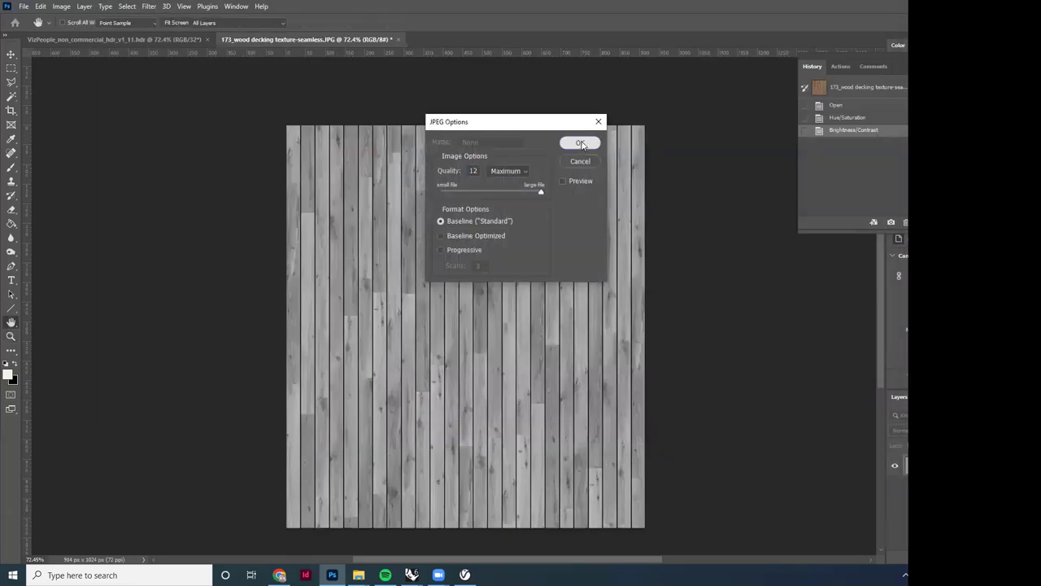
{"action": "left_click", "coordinate": [580, 143]}
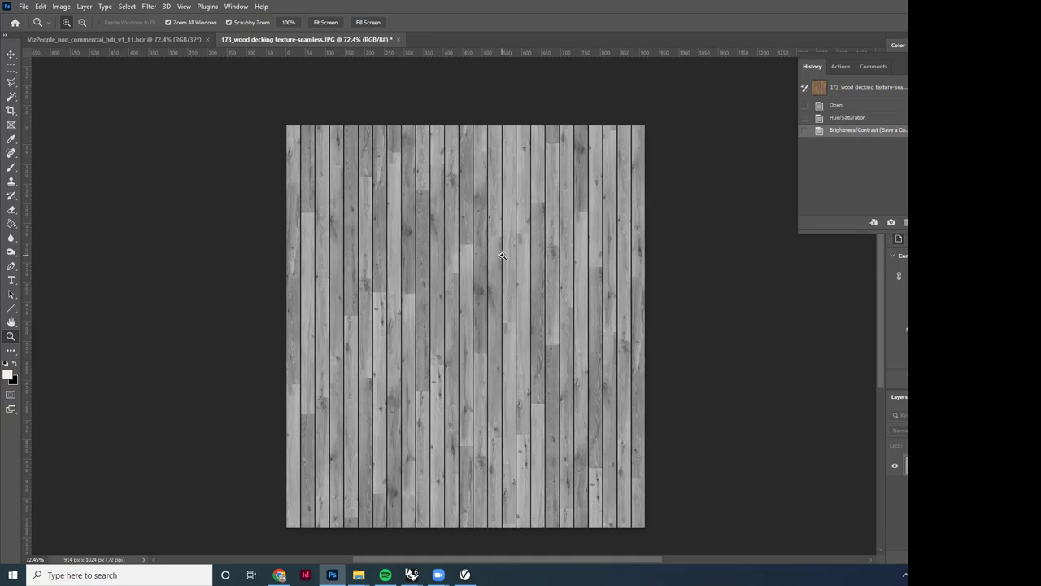
Step: Zoom the grey decking texture out to about 80.9% so the full texture is visible
{"action": "left_click_drag", "start_coordinate": [505, 259], "coordinate": [505, 264]}
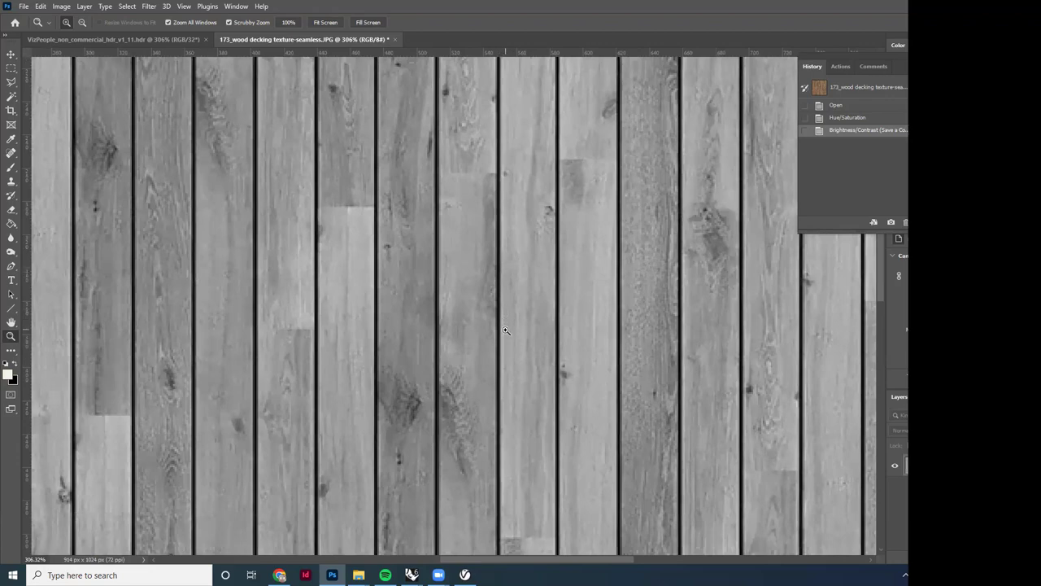
{"action": "left_click_drag", "start_coordinate": [505, 330], "coordinate": [460, 337]}
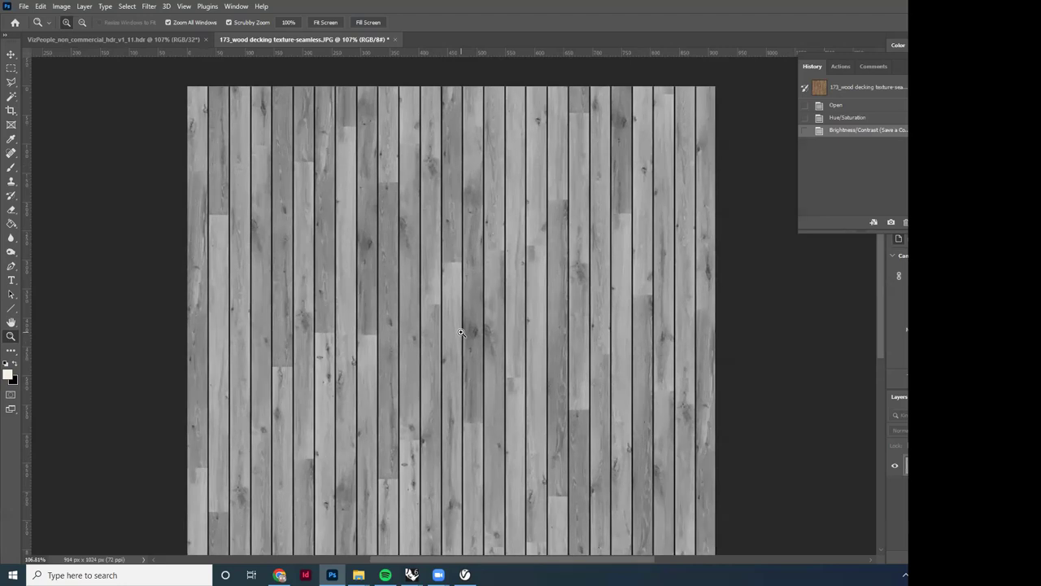
{"action": "left_click_drag", "start_coordinate": [455, 275], "coordinate": [444, 289]}
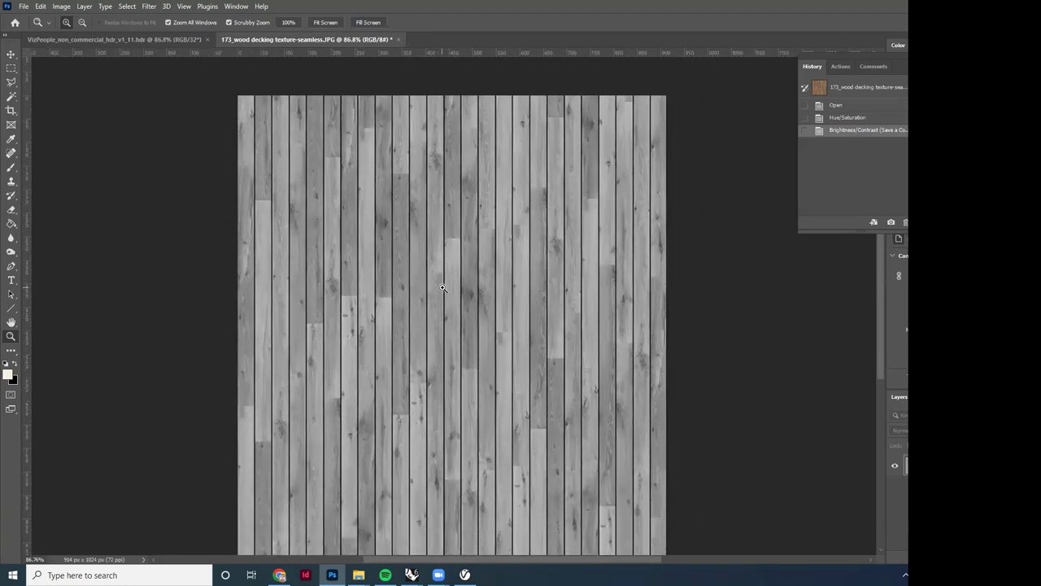
{"action": "left_click_drag", "start_coordinate": [523, 255], "coordinate": [500, 243]}
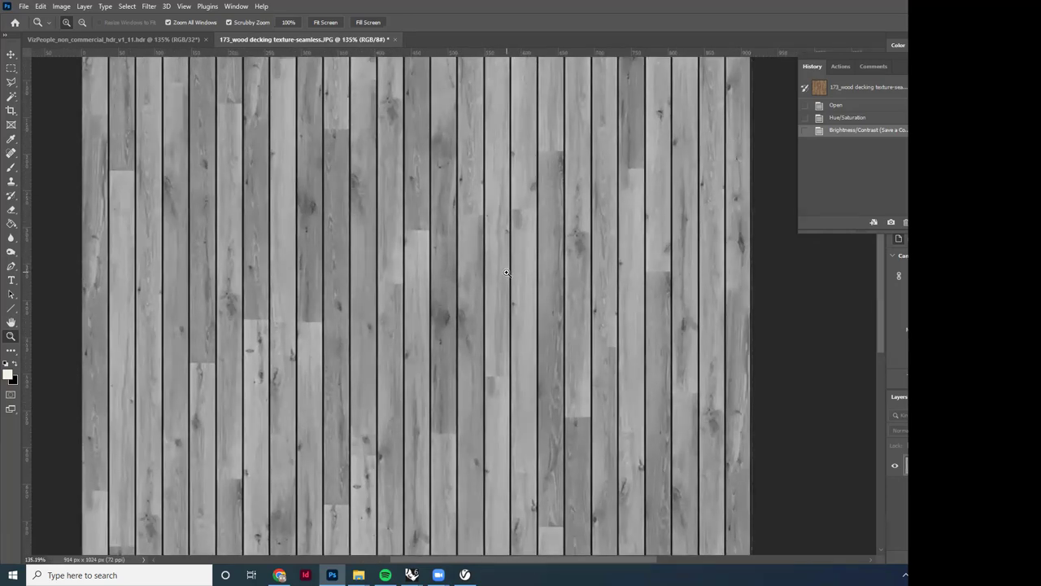
{"action": "left_click_drag", "start_coordinate": [506, 272], "coordinate": [488, 239]}
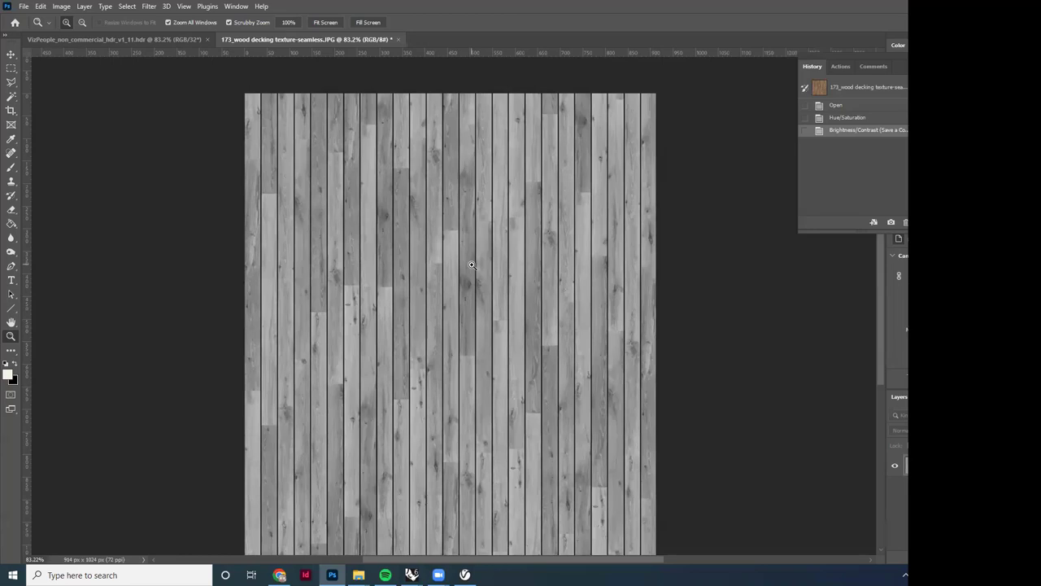
{"action": "left_click_drag", "start_coordinate": [471, 265], "coordinate": [465, 264]}
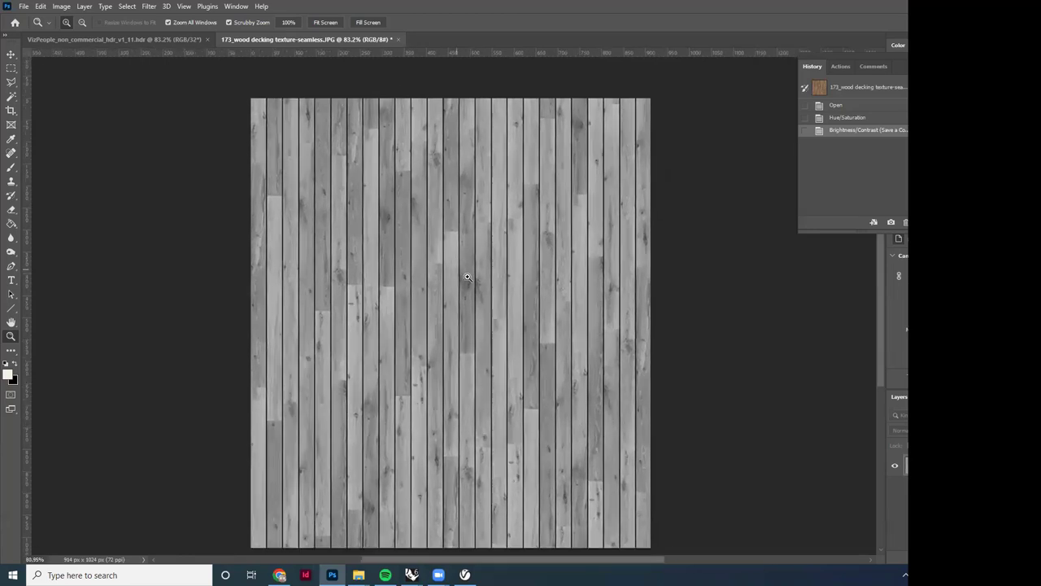
Step: Apply Brightness/Contrast with brightness 96 and slightly raised contrast to whiten the planks
{"action": "left_click", "coordinate": [61, 6]}
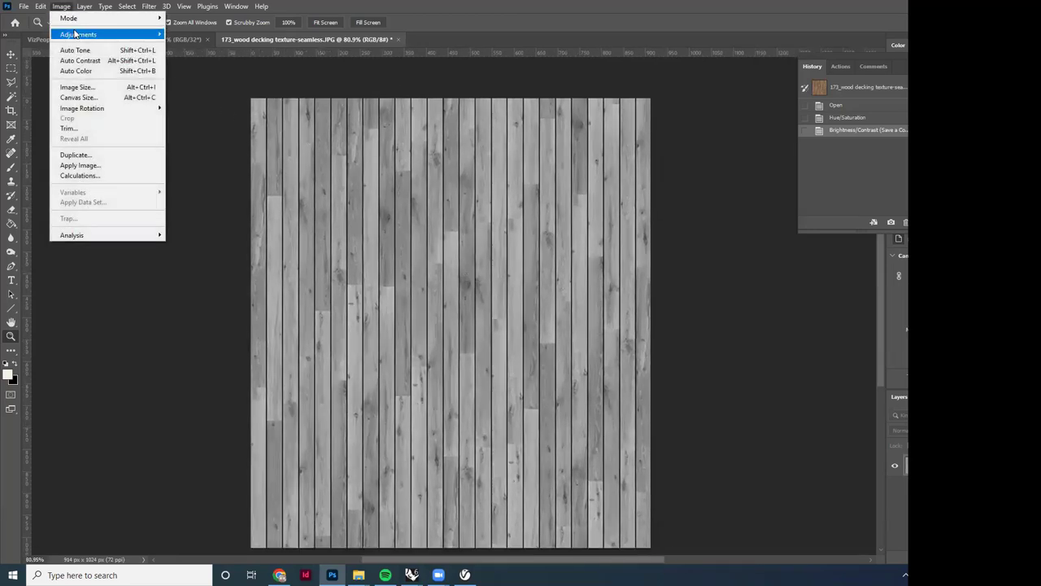
{"action": "mouse_move", "coordinate": [77, 35]}
{"action": "left_click", "coordinate": [183, 36]}
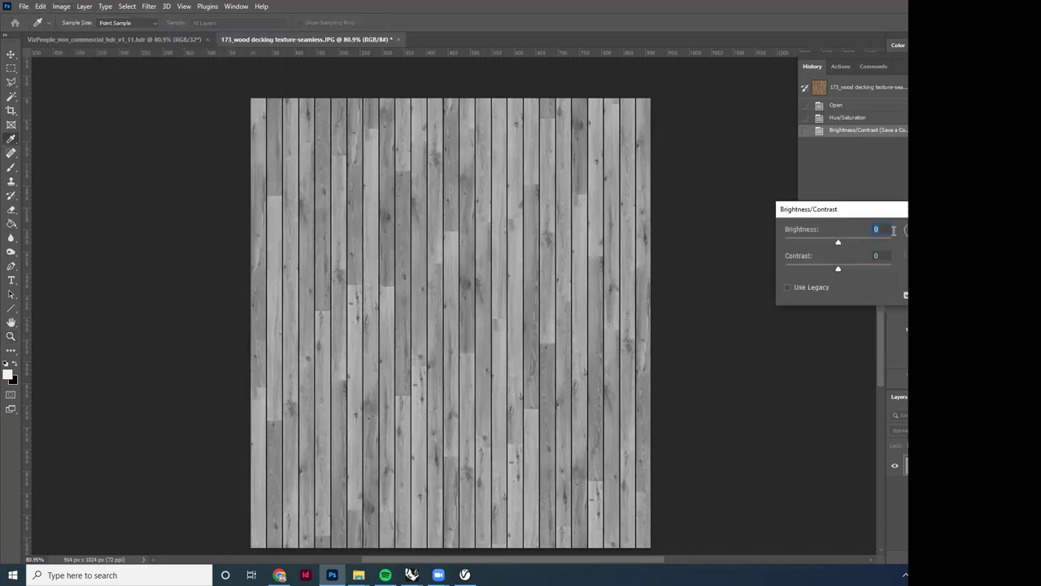
{"action": "left_click_drag", "start_coordinate": [838, 244], "coordinate": [873, 244]}
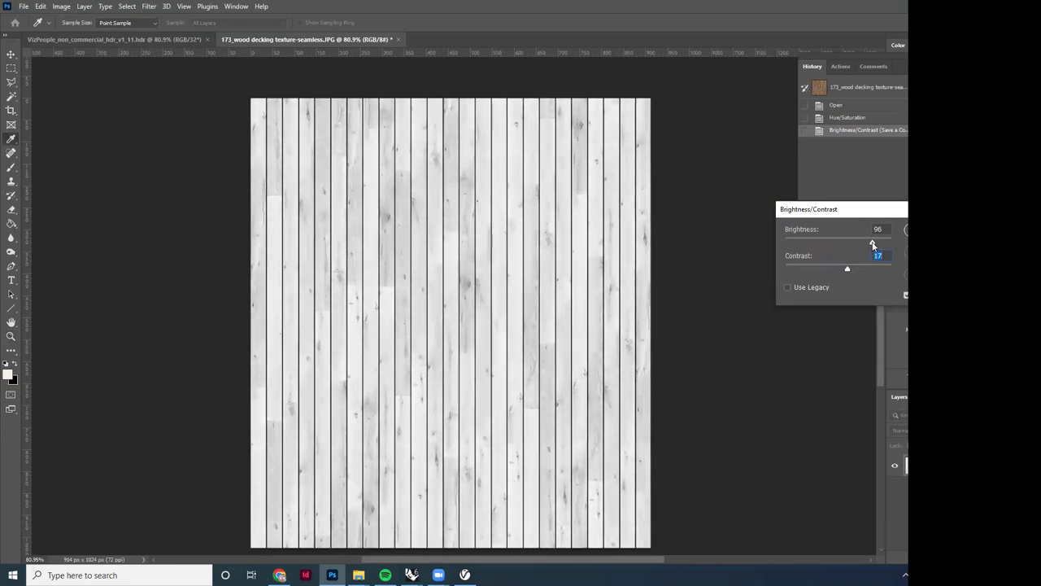
{"action": "left_click", "coordinate": [873, 244]}
{"action": "left_click_drag", "start_coordinate": [870, 246], "coordinate": [852, 271]}
{"action": "key", "text": "Return"}
{"action": "key", "text": "z"}
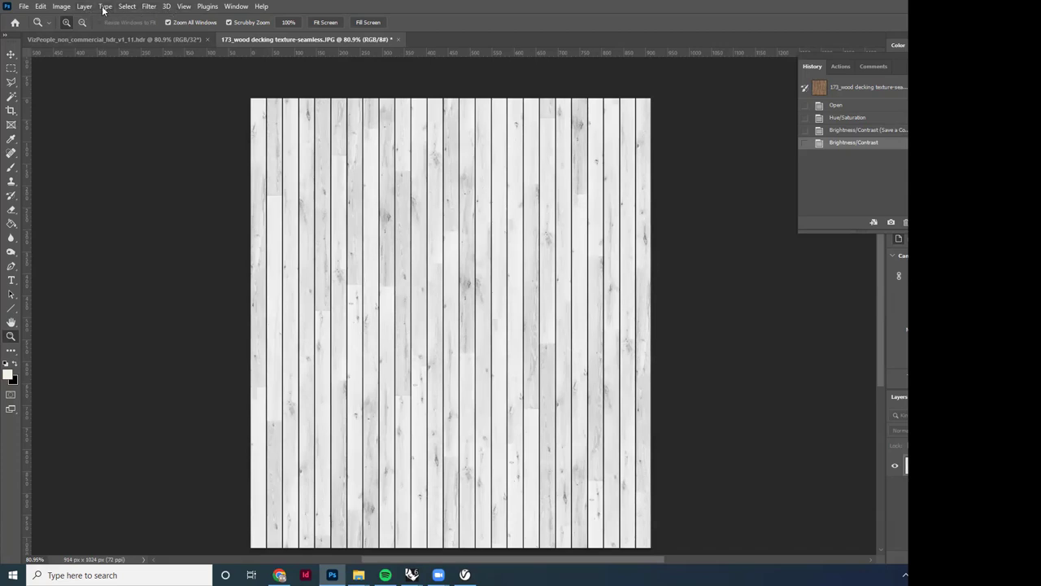
Step: Invert the lightened plank texture so boards go dark and seams white
{"action": "left_click", "coordinate": [63, 6]}
{"action": "mouse_move", "coordinate": [81, 34]}
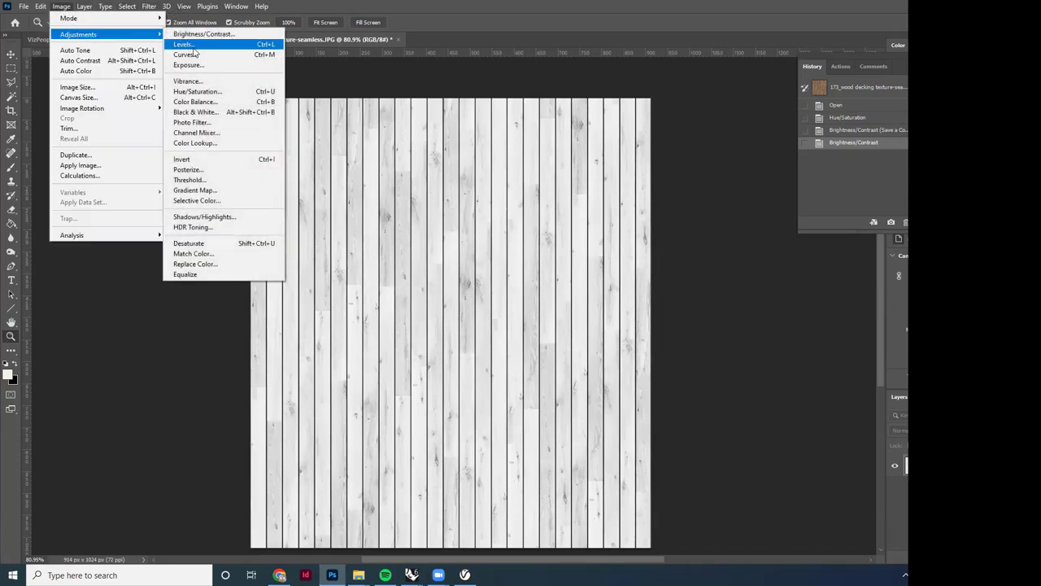
{"action": "left_click", "coordinate": [222, 158]}
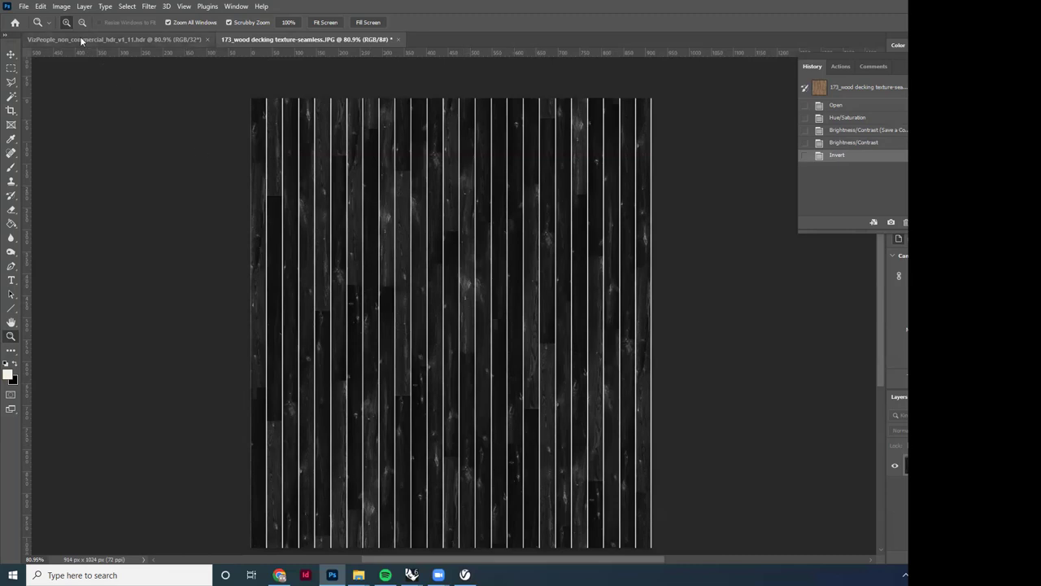
{"action": "left_click", "coordinate": [23, 6]}
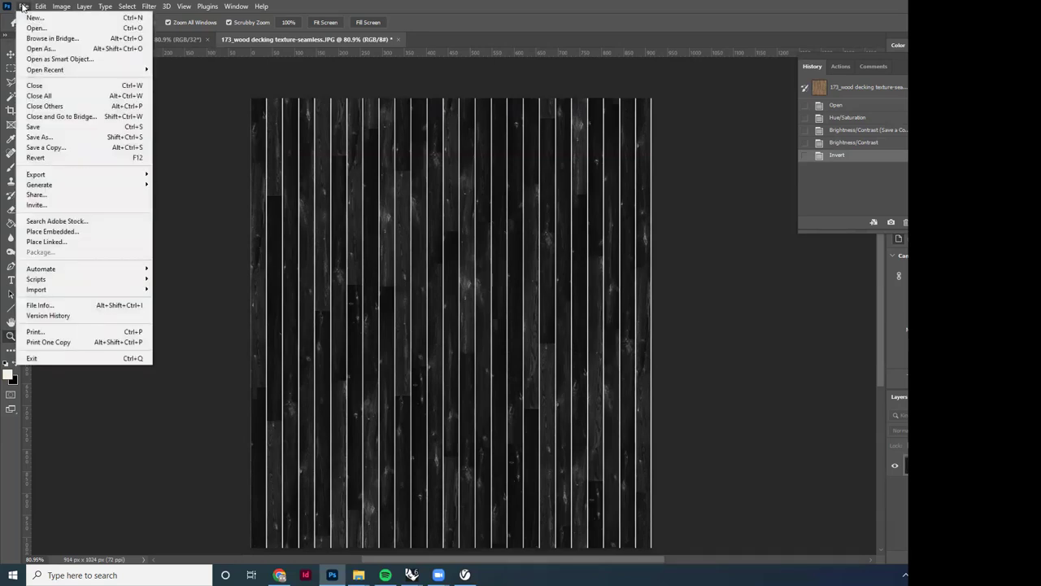
Step: Apply Brightness/Contrast to the inverted texture with brightness 51 and contrast -50
{"action": "mouse_move", "coordinate": [61, 7]}
{"action": "mouse_move", "coordinate": [82, 34]}
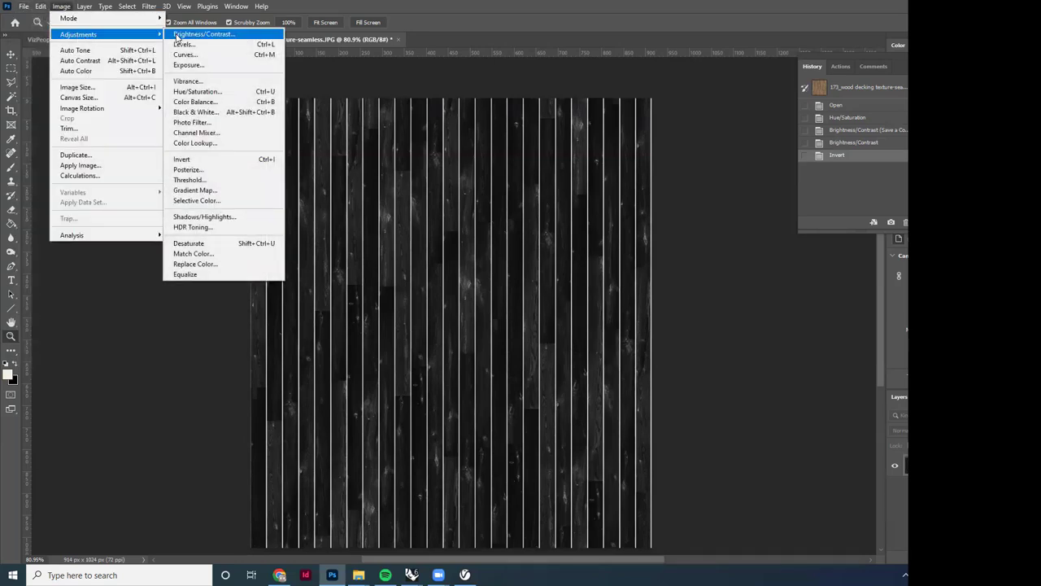
{"action": "left_click", "coordinate": [177, 36]}
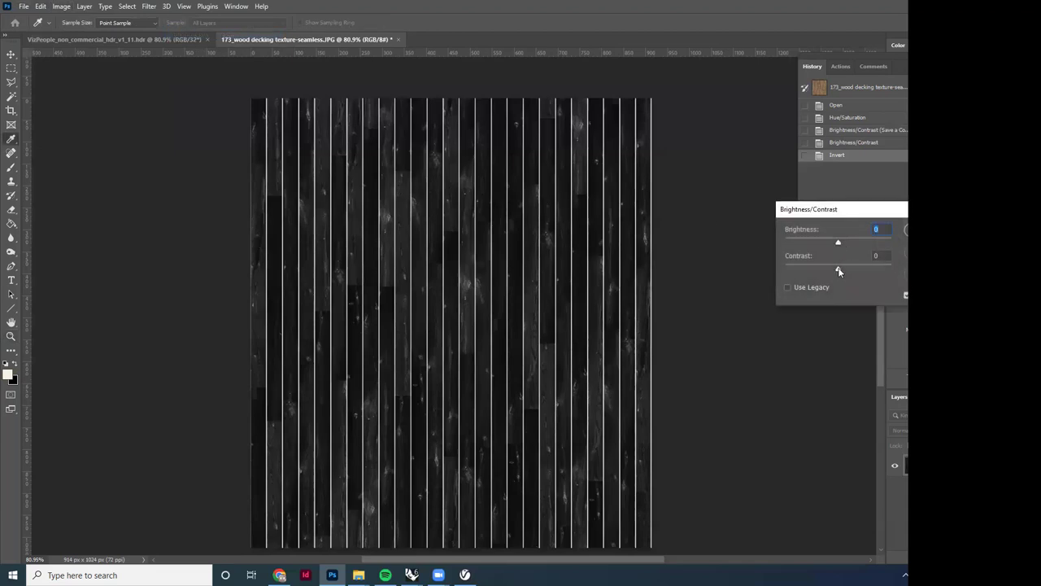
{"action": "left_click_drag", "start_coordinate": [839, 269], "coordinate": [791, 271]}
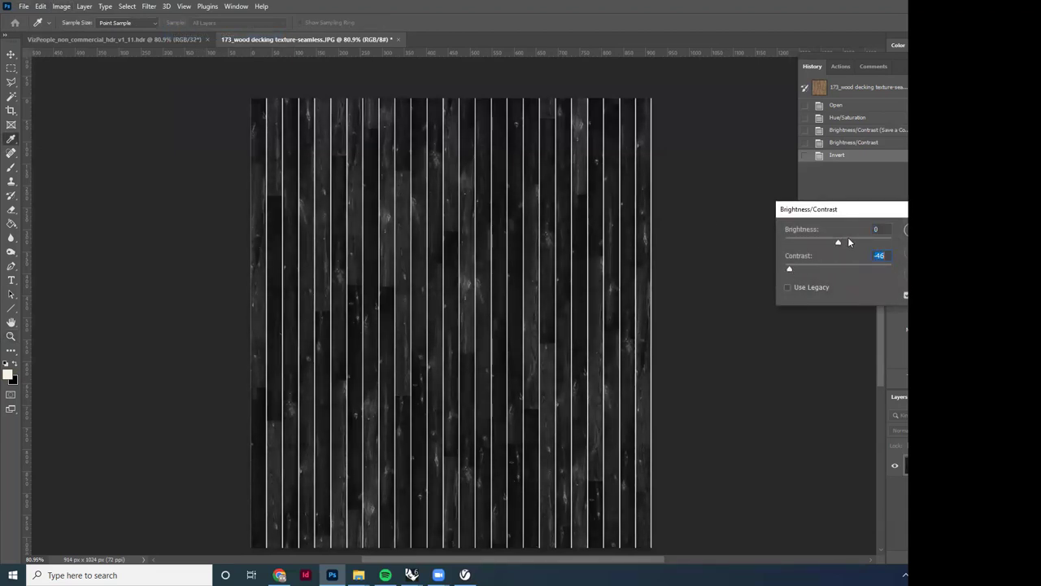
{"action": "left_click_drag", "start_coordinate": [839, 243], "coordinate": [860, 245]}
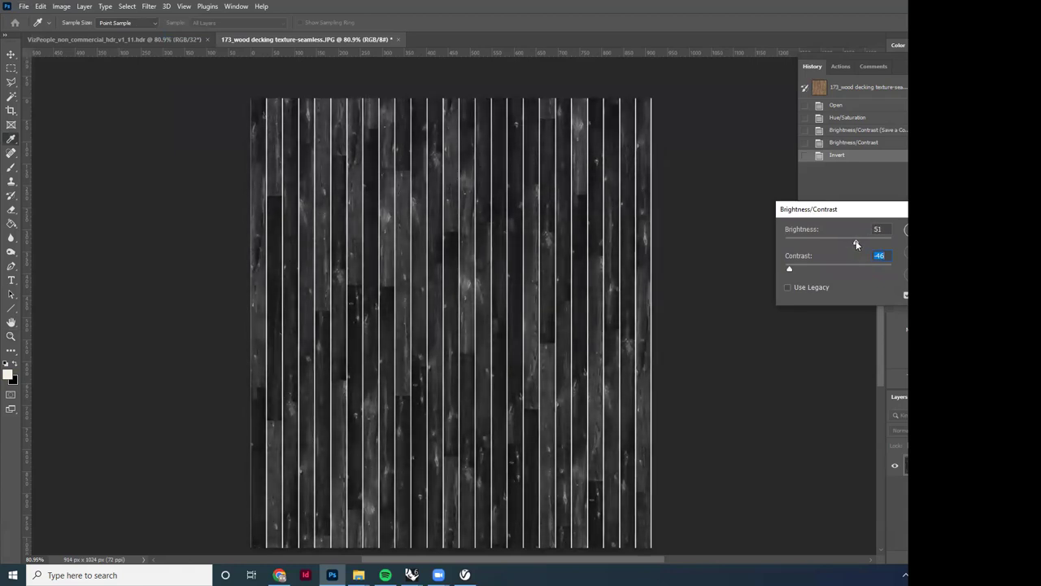
{"action": "left_click_drag", "start_coordinate": [788, 268], "coordinate": [779, 270]}
{"action": "key", "text": "Return"}
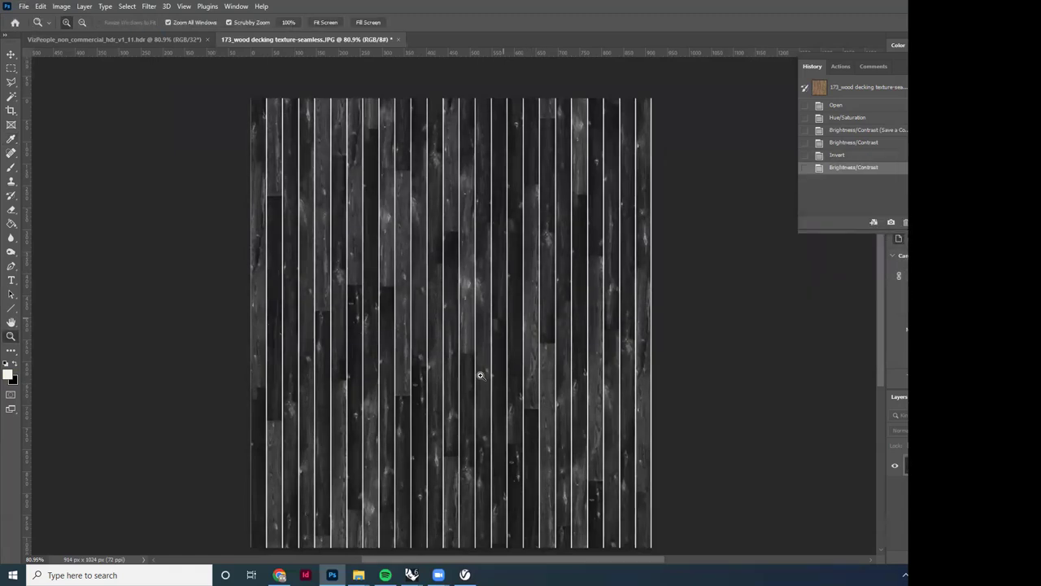
{"action": "key", "text": "z"}
{"action": "left_click", "coordinate": [27, 7]}
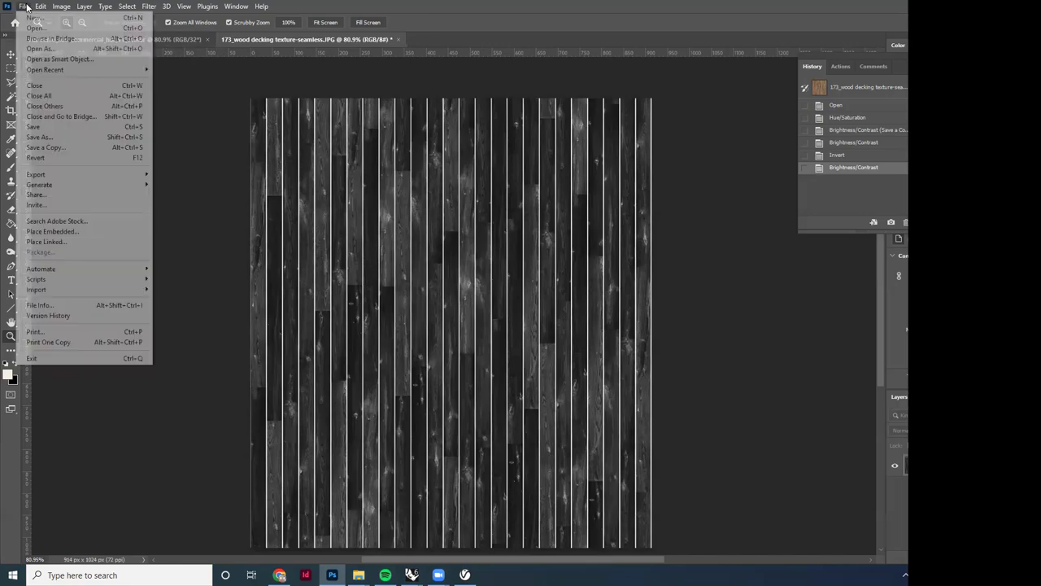
Step: Save a JPEG copy named 'board form concrete_bump' at maximum quality 12
{"action": "left_click", "coordinate": [73, 149]}
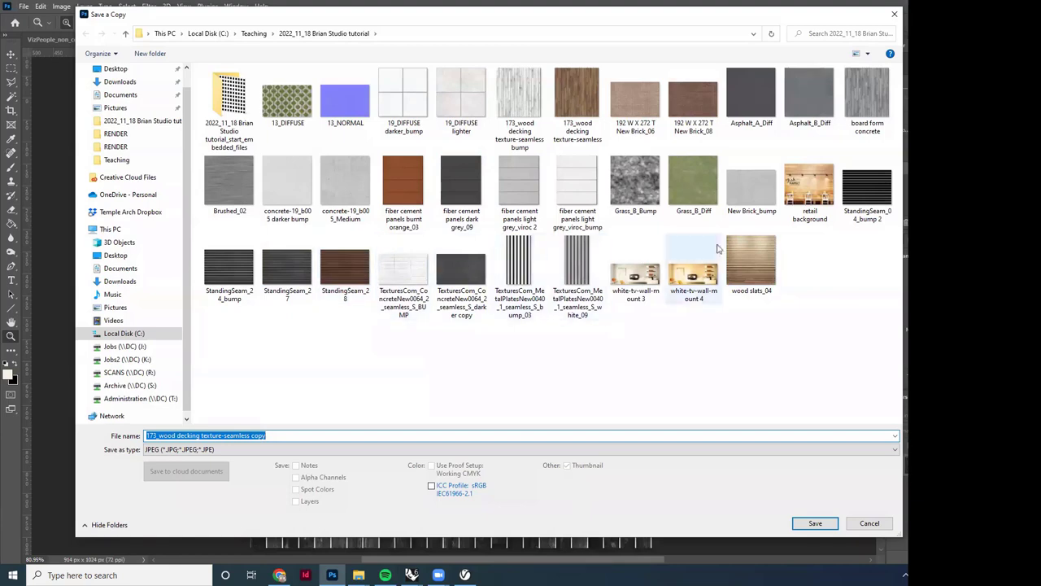
{"action": "left_click", "coordinate": [838, 120]}
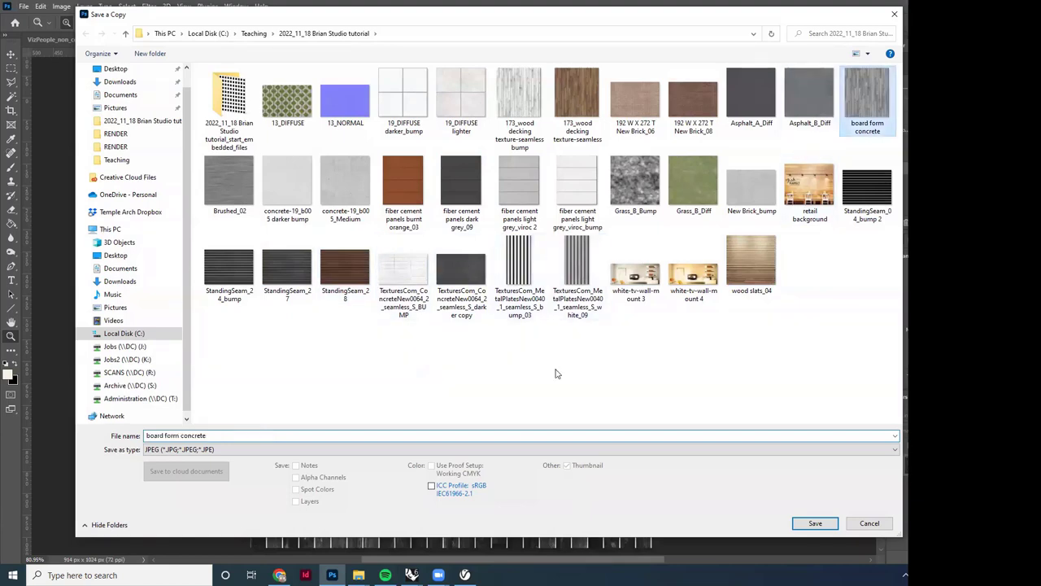
{"action": "left_click", "coordinate": [217, 435]}
{"action": "type", "text": "_bump"}
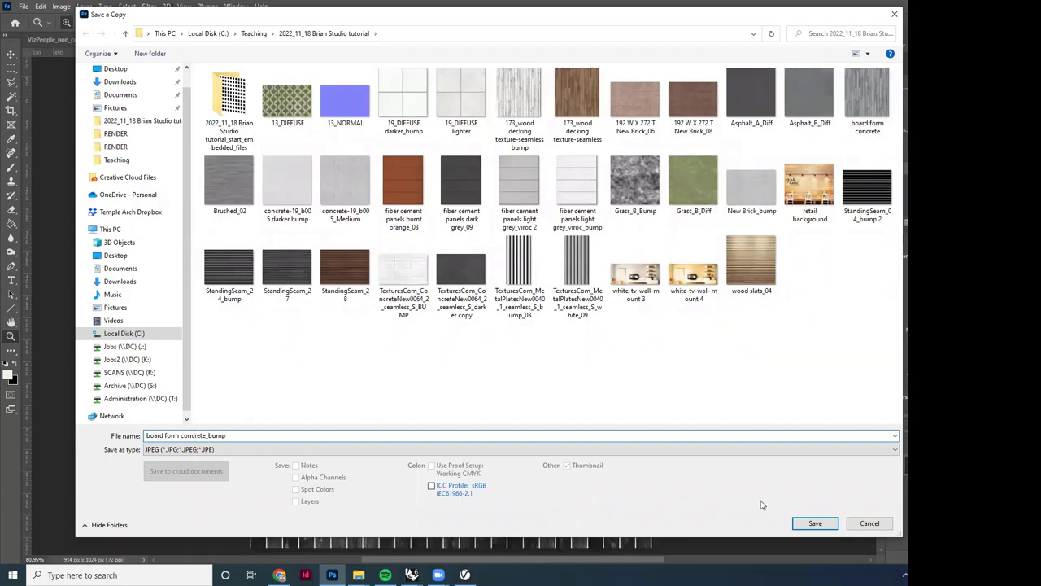
{"action": "left_click", "coordinate": [814, 523]}
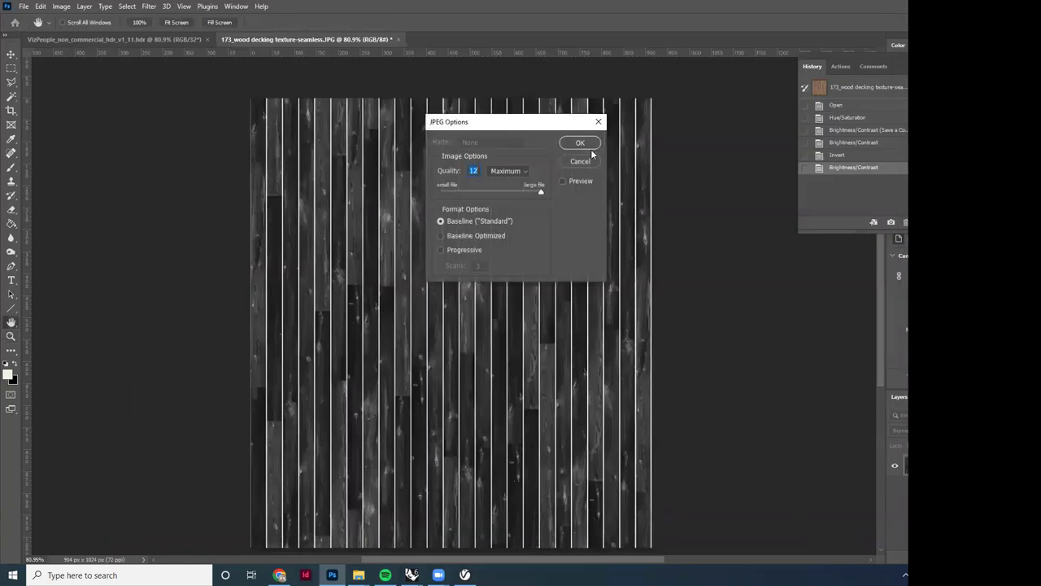
{"action": "left_click", "coordinate": [581, 144]}
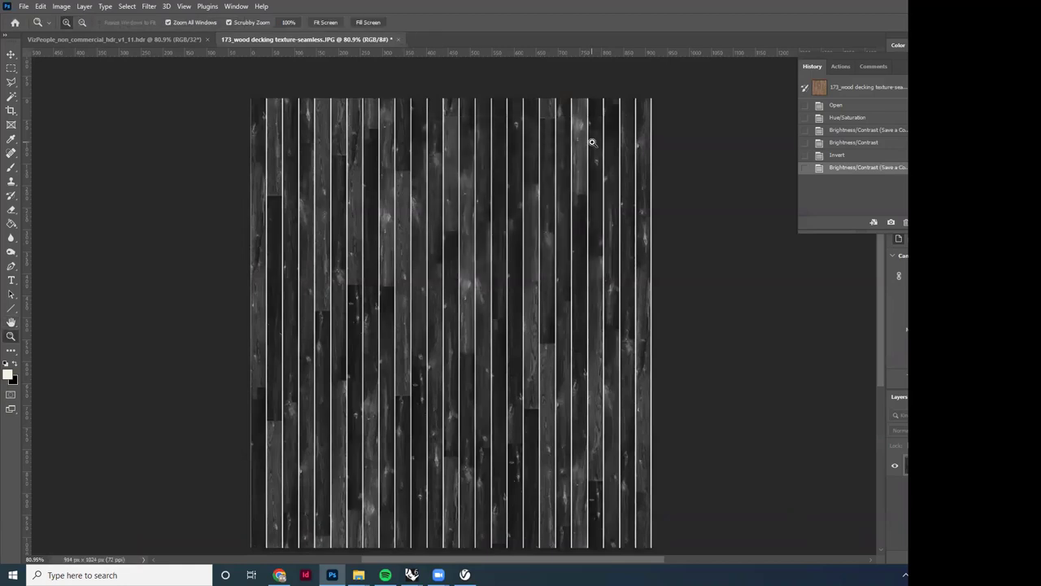
{"action": "left_click", "coordinate": [169, 39]}
Step: Create a new Generic V-Ray material and name it 'board form concrete'
{"action": "left_click", "coordinate": [255, 40]}
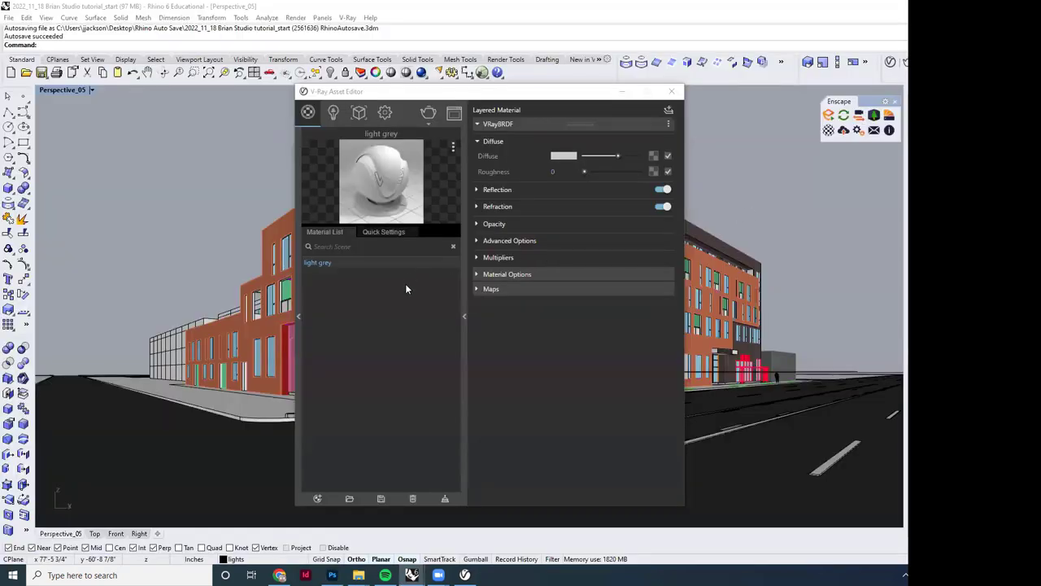
{"action": "left_click", "coordinate": [382, 93]}
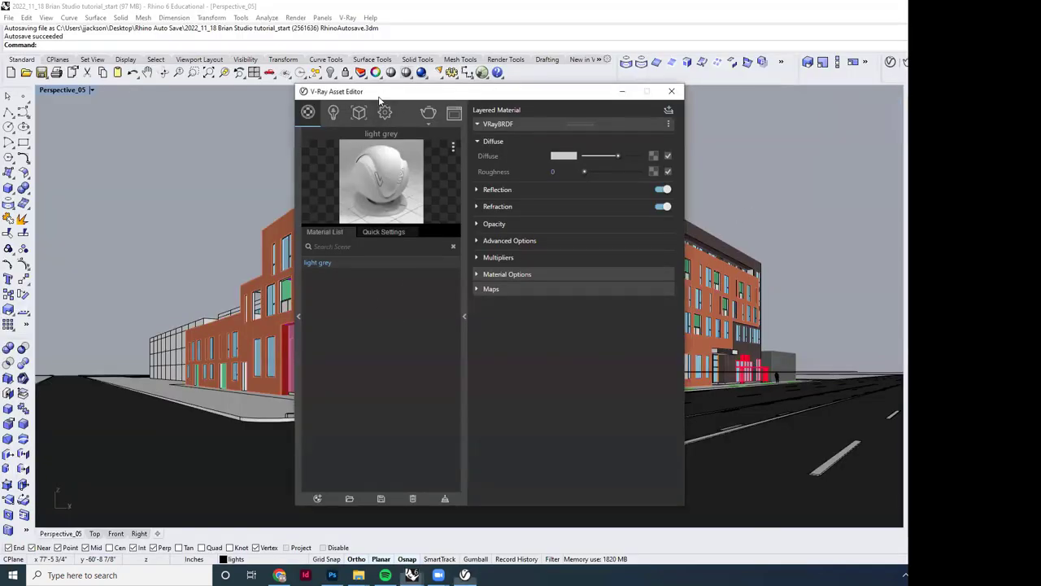
{"action": "left_click_drag", "start_coordinate": [379, 100], "coordinate": [374, 103]}
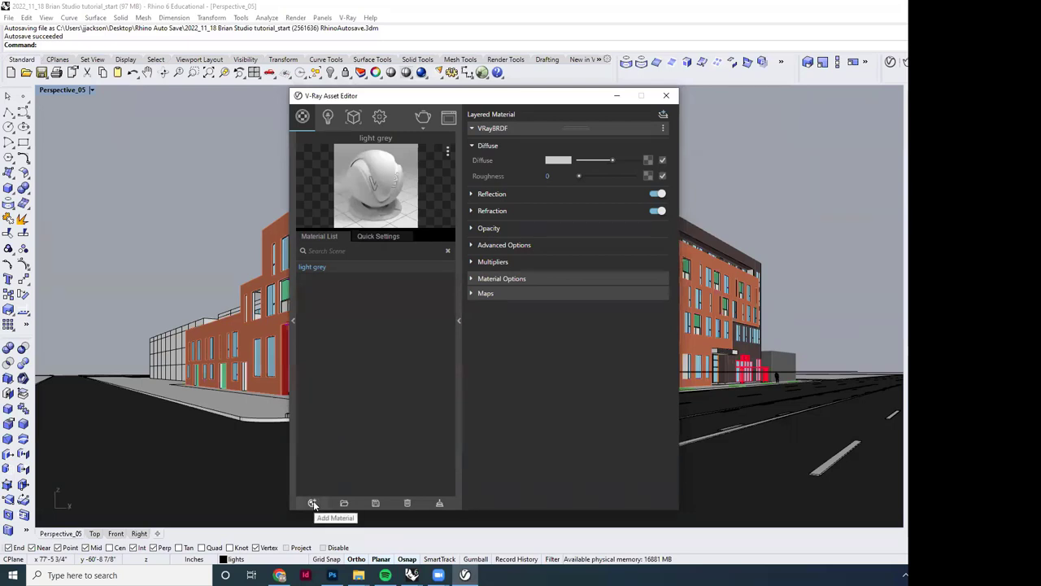
{"action": "left_click", "coordinate": [313, 501]}
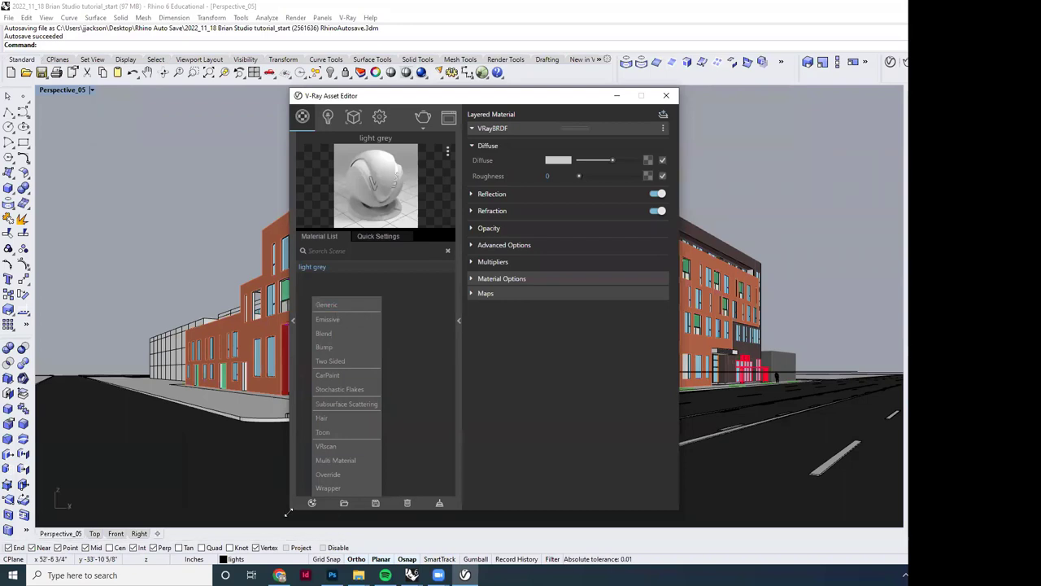
{"action": "left_click", "coordinate": [326, 305]}
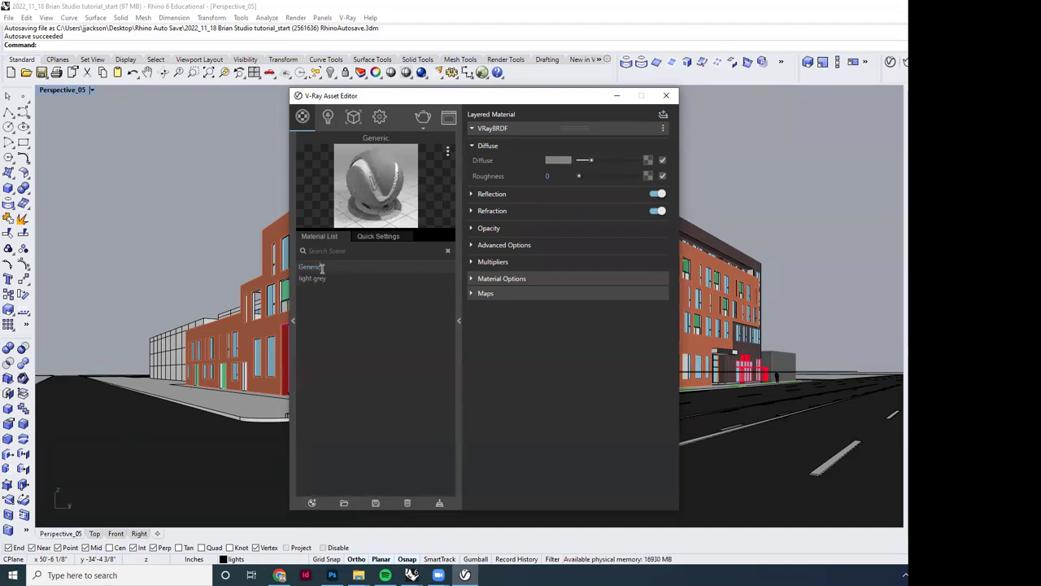
{"action": "double_click", "coordinate": [318, 267]}
{"action": "type", "text": "board for"}
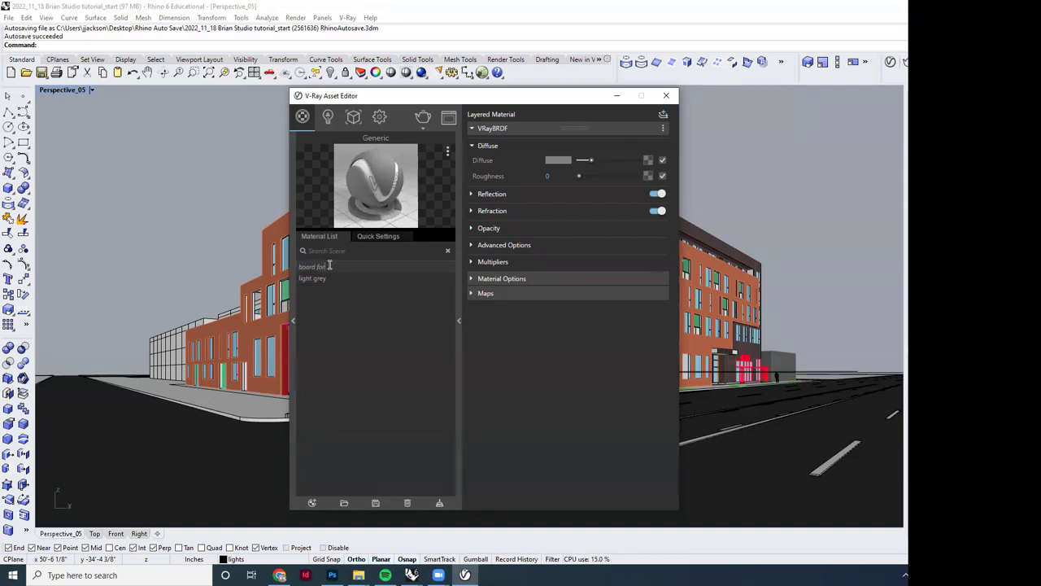
{"action": "type", "text": "med"}
{"action": "key", "text": "Return"}
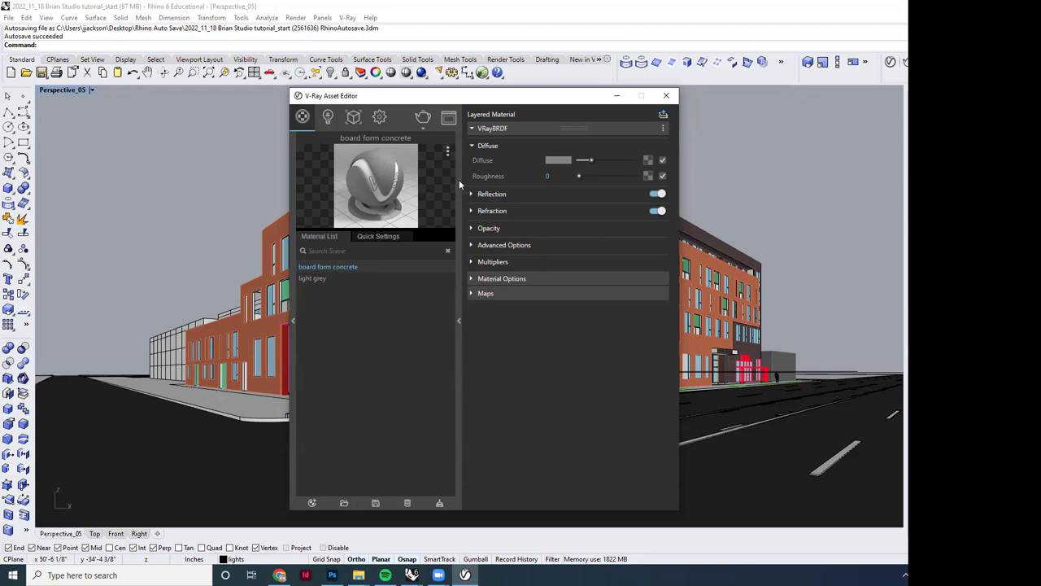
Step: Set the board form concrete material's diffuse colour to red
{"action": "left_click", "coordinate": [559, 160]}
{"action": "left_click", "coordinate": [442, 235]}
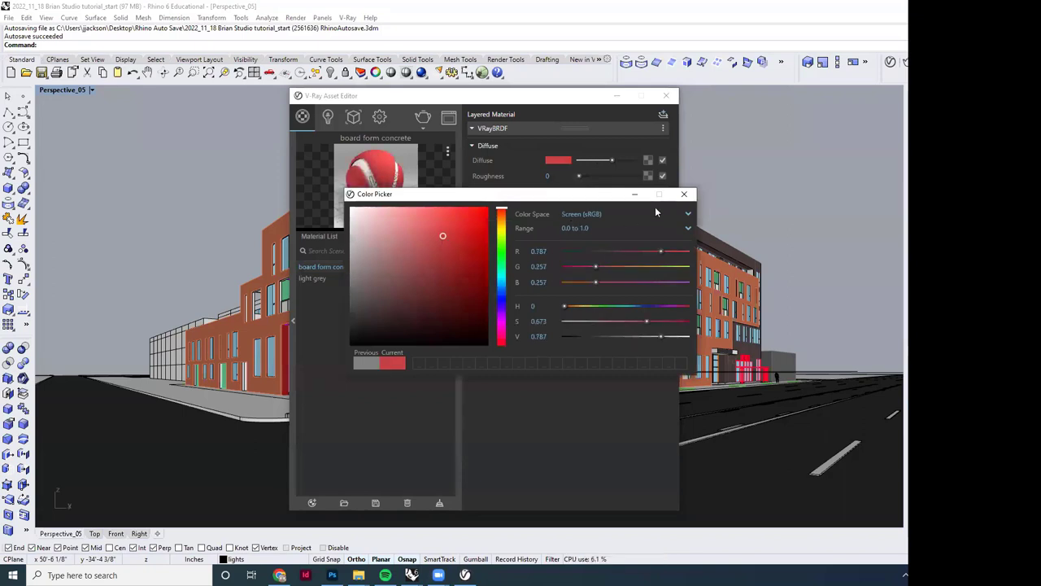
{"action": "left_click", "coordinate": [649, 161]}
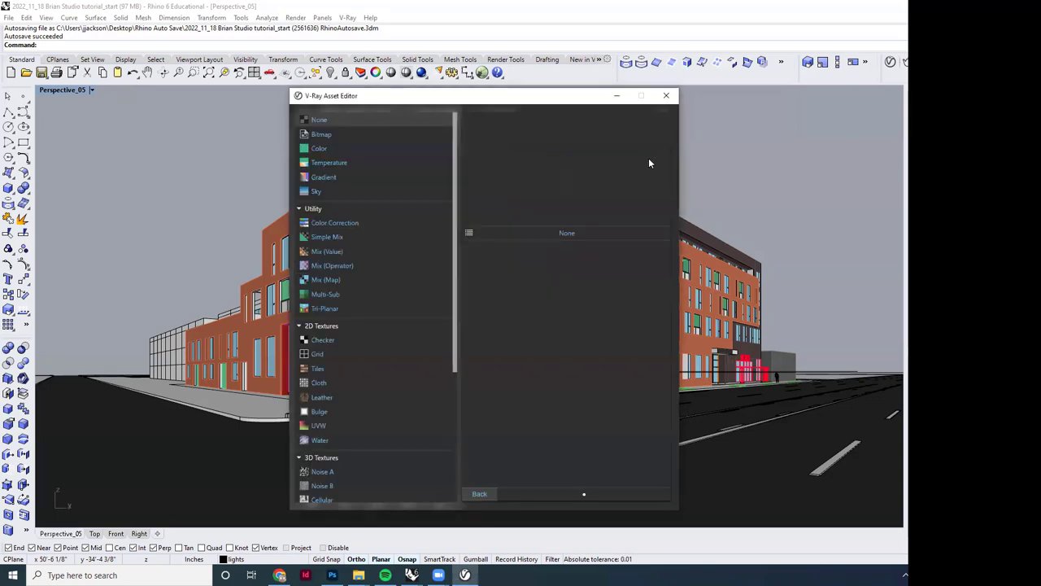
Step: Load the board form concrete image as the diffuse bitmap and preview on a Wall
{"action": "left_click", "coordinate": [322, 135]}
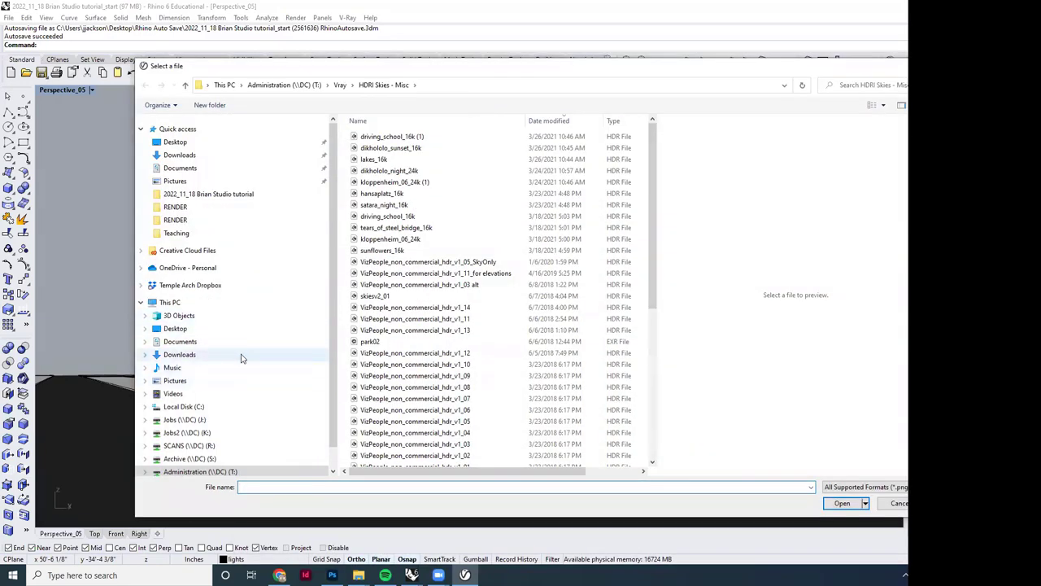
{"action": "left_click", "coordinate": [195, 406]}
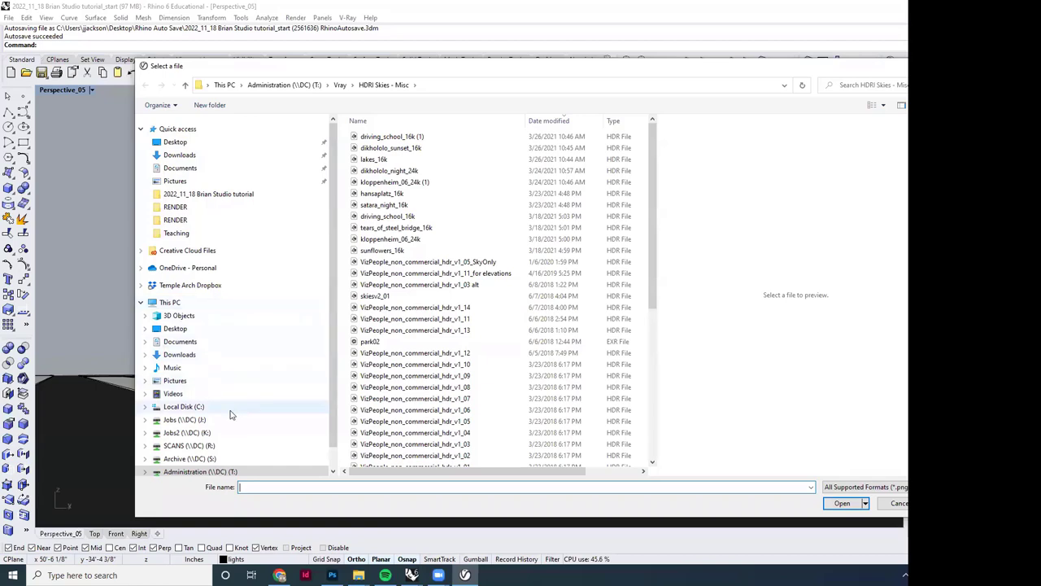
{"action": "left_click", "coordinate": [396, 150]}
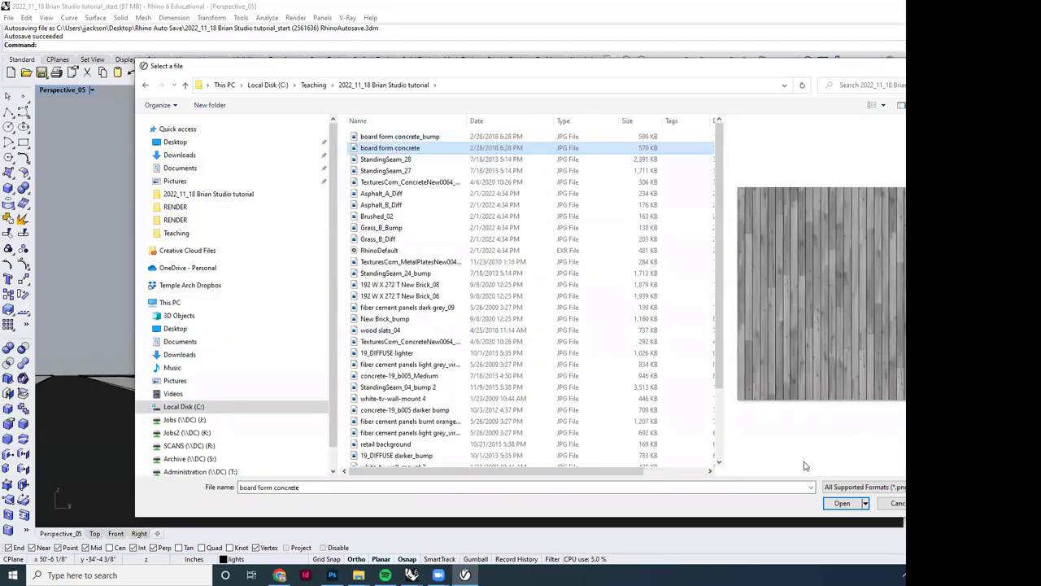
{"action": "left_click", "coordinate": [846, 503]}
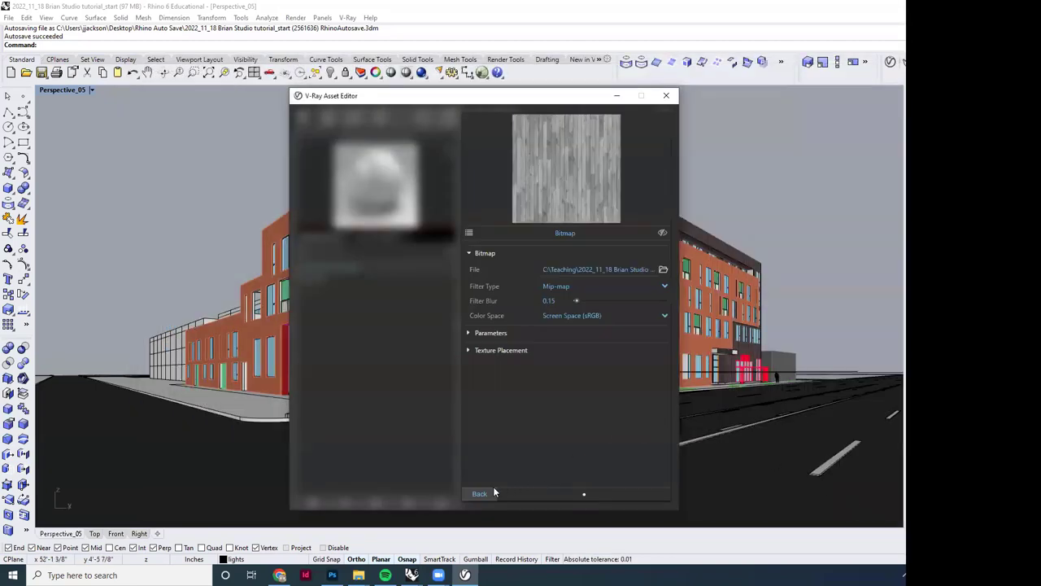
{"action": "left_click", "coordinate": [491, 491]}
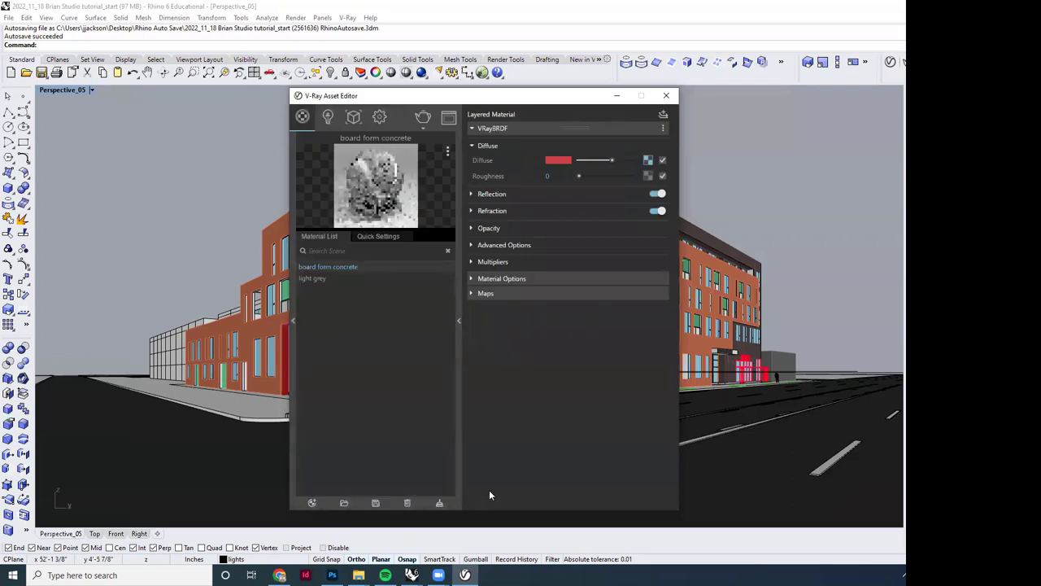
{"action": "left_click", "coordinate": [447, 151]}
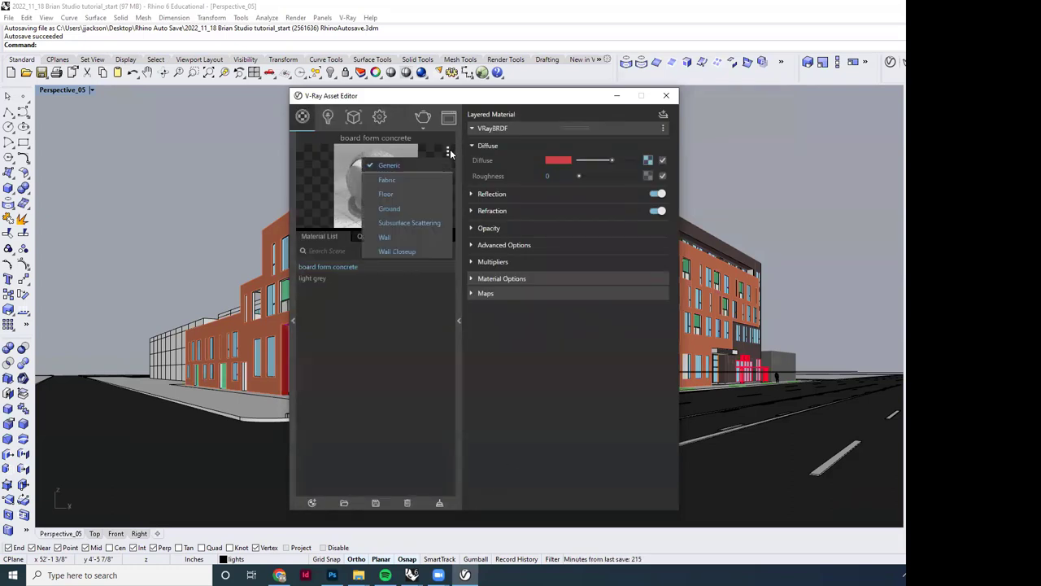
{"action": "left_click", "coordinate": [417, 238]}
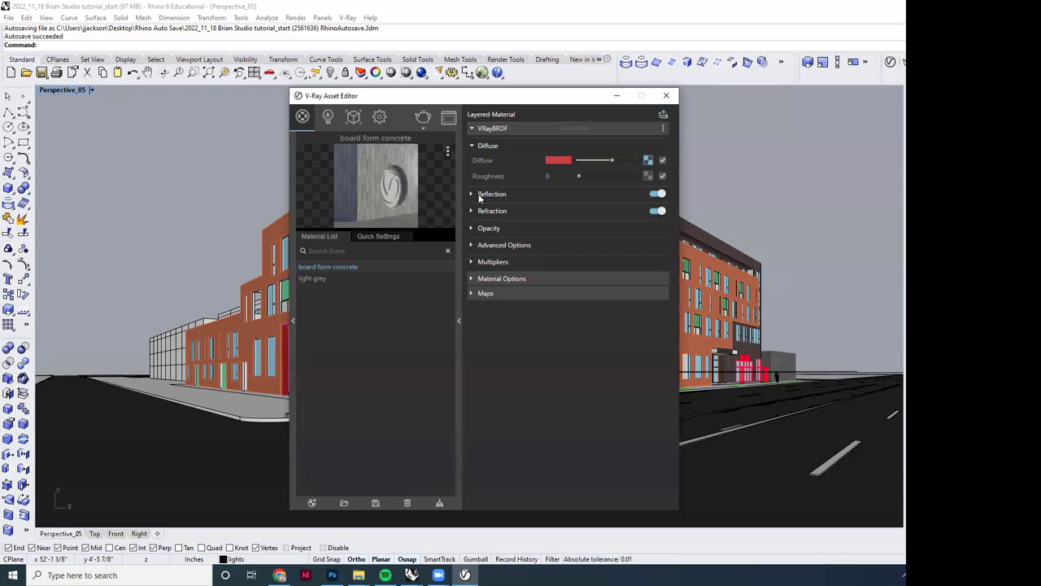
Step: Enable bump mapping with the board form concrete_bump bitmap and preview on Wall Closeup
{"action": "left_click", "coordinate": [471, 294]}
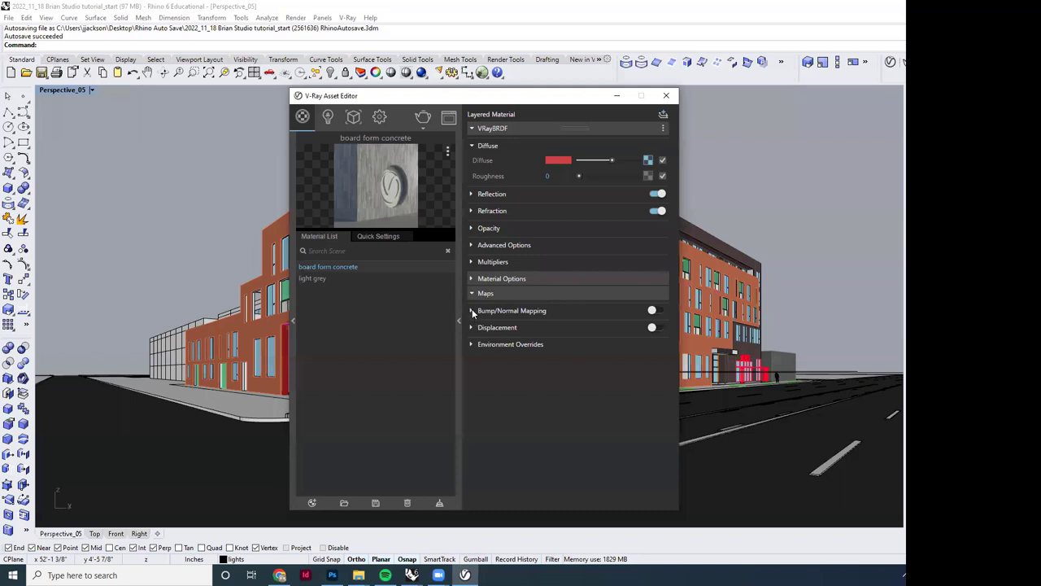
{"action": "left_click", "coordinate": [471, 310]}
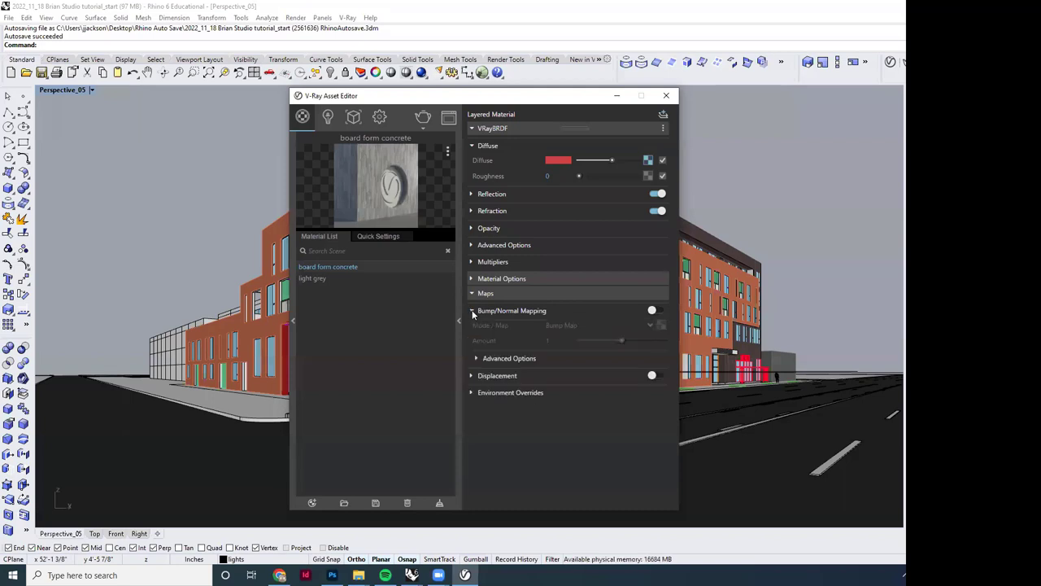
{"action": "left_click", "coordinate": [656, 311]}
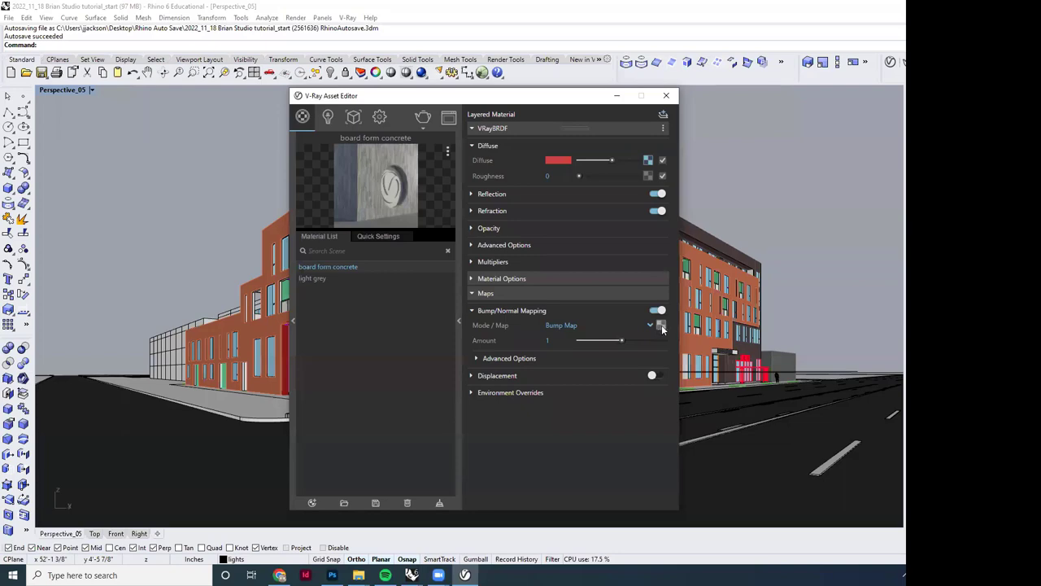
{"action": "left_click", "coordinate": [662, 327]}
{"action": "left_click", "coordinate": [336, 135]}
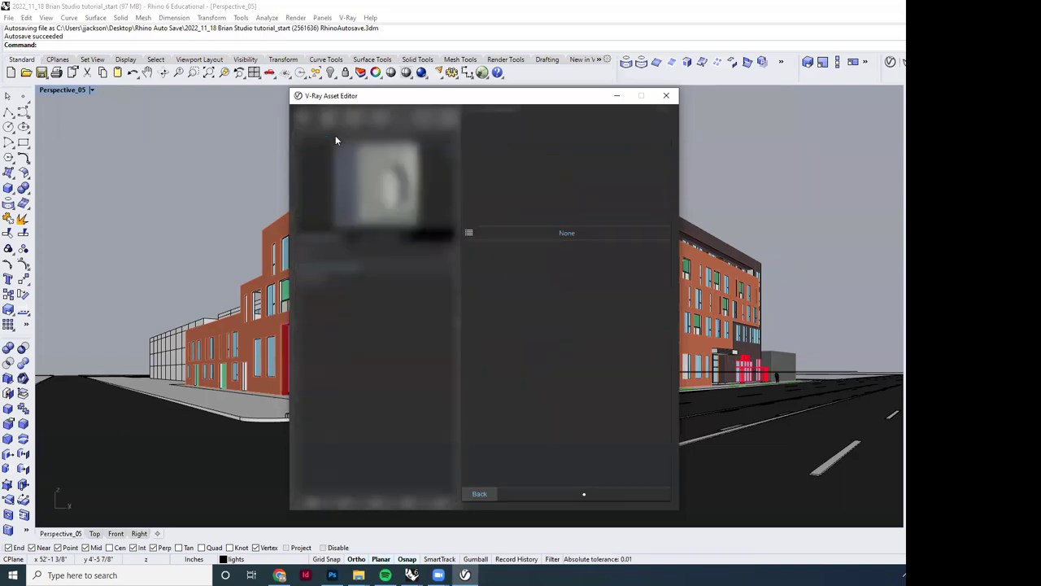
{"action": "left_click", "coordinate": [420, 138]}
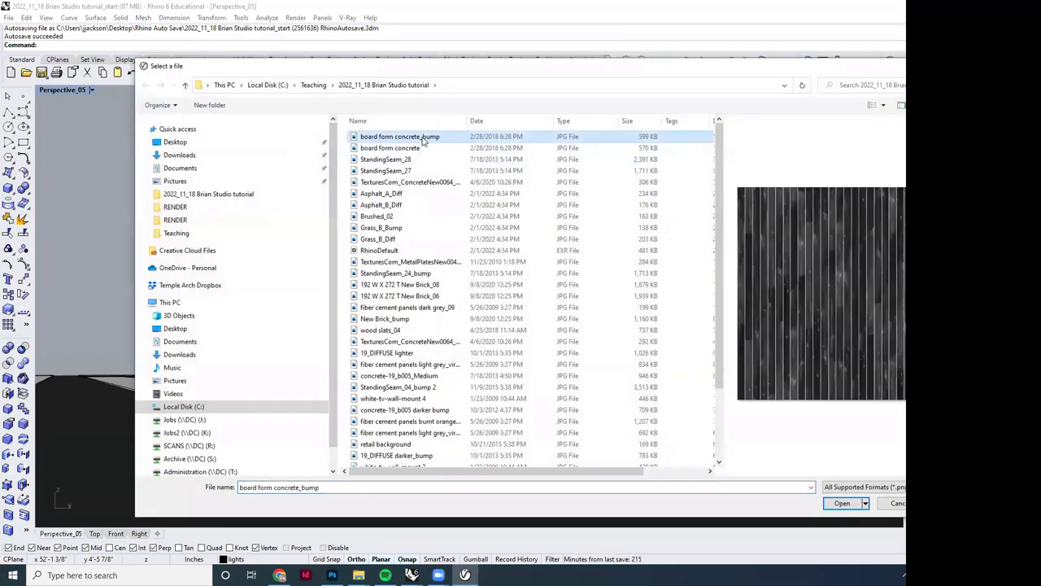
{"action": "left_click", "coordinate": [842, 502]}
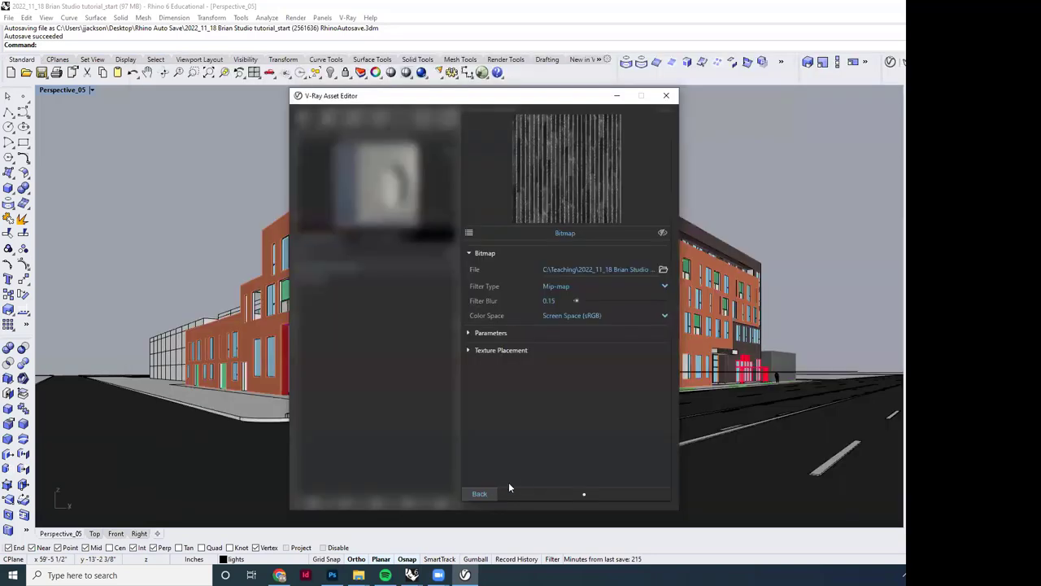
{"action": "left_click", "coordinate": [485, 493]}
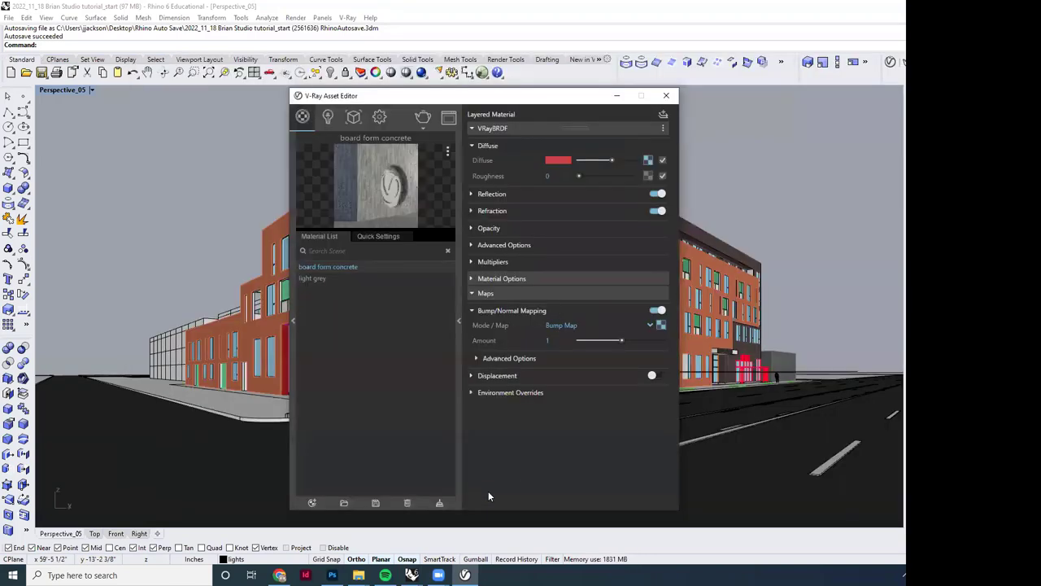
{"action": "left_click", "coordinate": [448, 152]}
{"action": "left_click", "coordinate": [430, 249]}
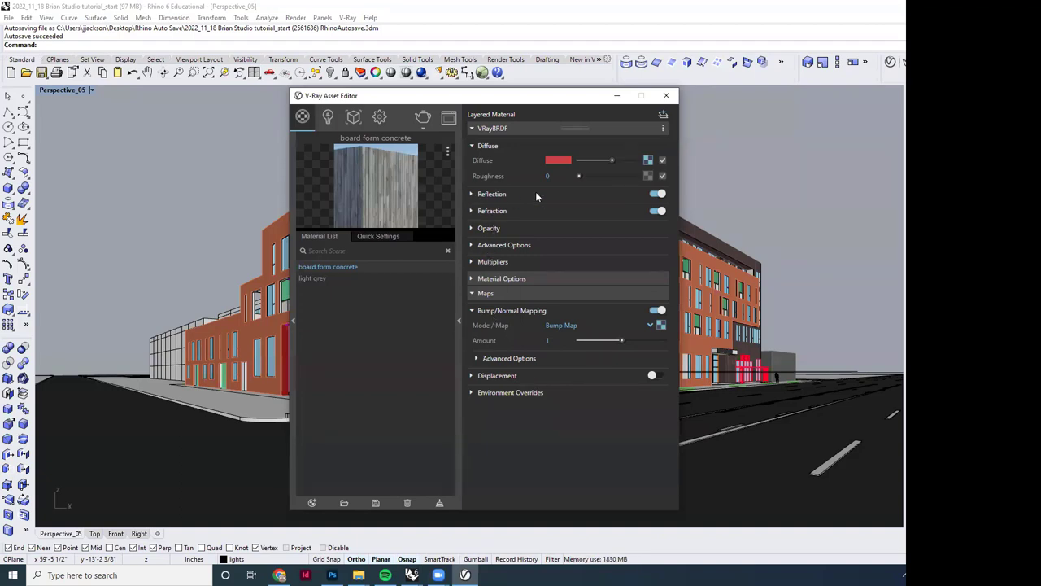
Step: Expand the Reflection rollout of the board form concrete material
{"action": "left_click", "coordinate": [472, 195]}
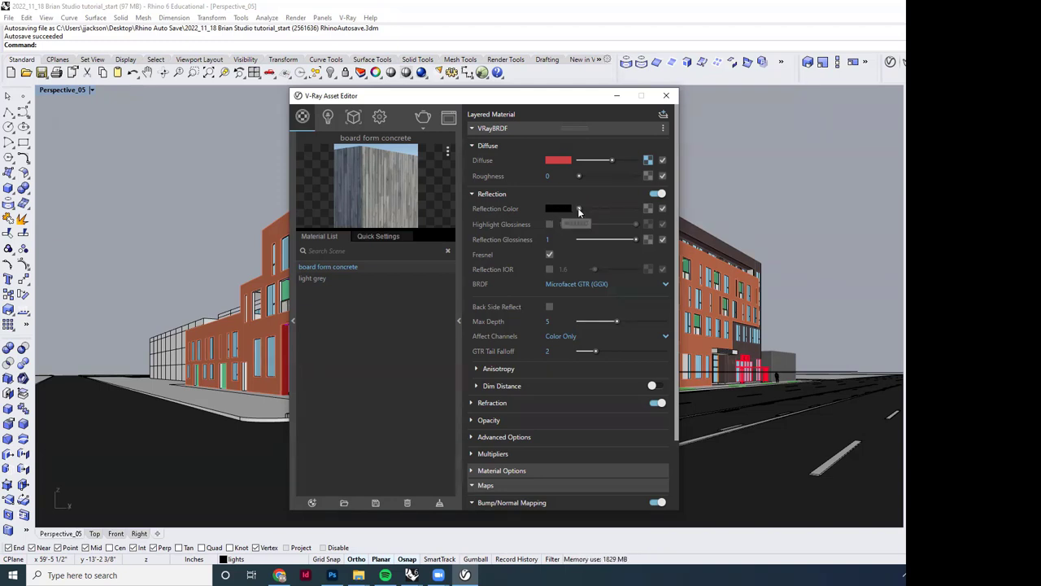
Step: Raise the board form concrete reflection colour to white, then ease it back to light grey
{"action": "left_click_drag", "start_coordinate": [579, 208], "coordinate": [636, 209]}
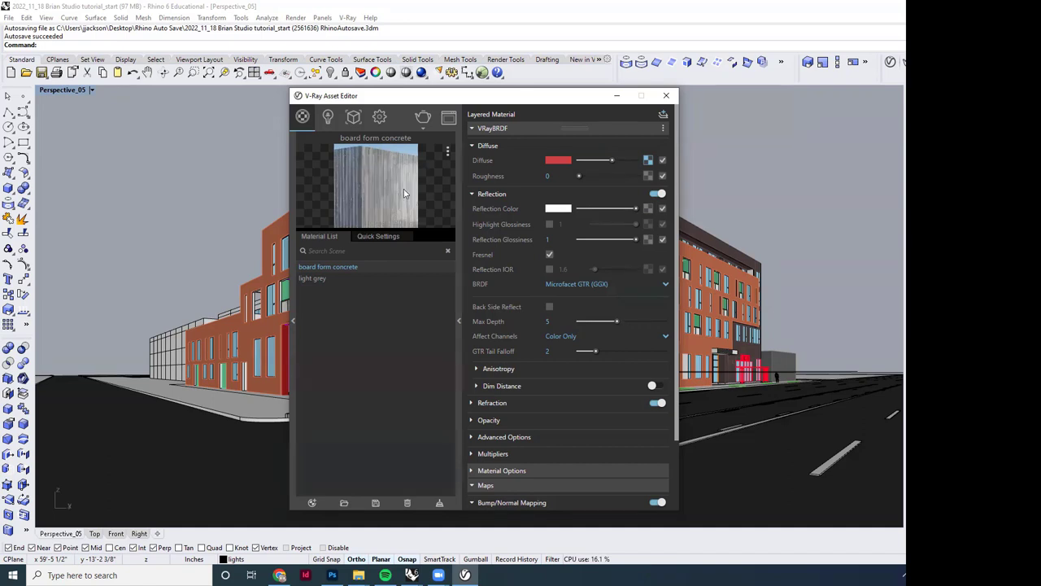
{"action": "left_click_drag", "start_coordinate": [636, 210], "coordinate": [616, 211]}
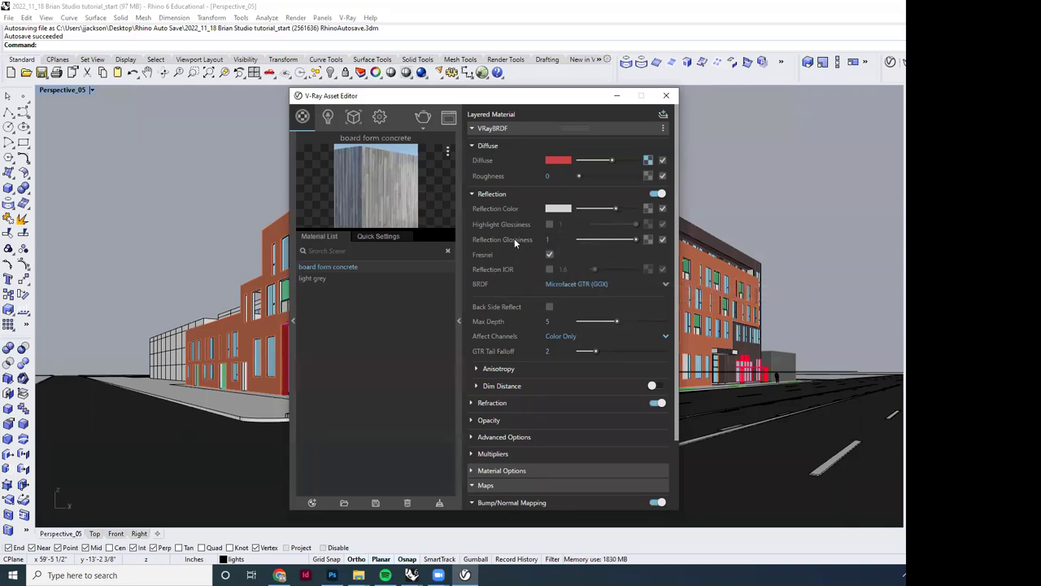
Step: Enable reflection IOR 1.6, lower reflection glossiness to 0.65, and turn on highlight glossiness
{"action": "left_click", "coordinate": [550, 269]}
{"action": "left_click_drag", "start_coordinate": [637, 240], "coordinate": [616, 242]}
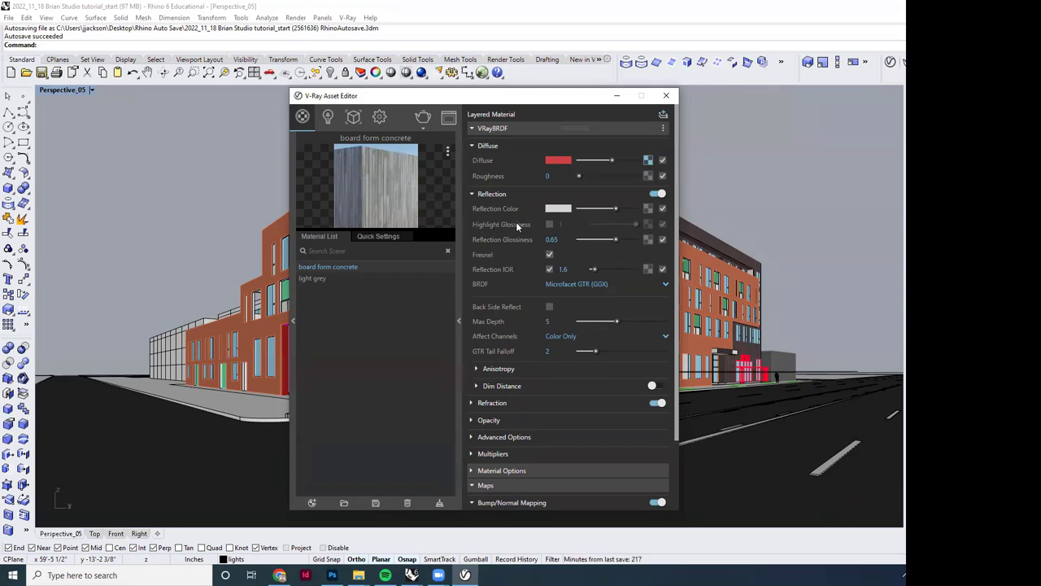
{"action": "left_click", "coordinate": [550, 224]}
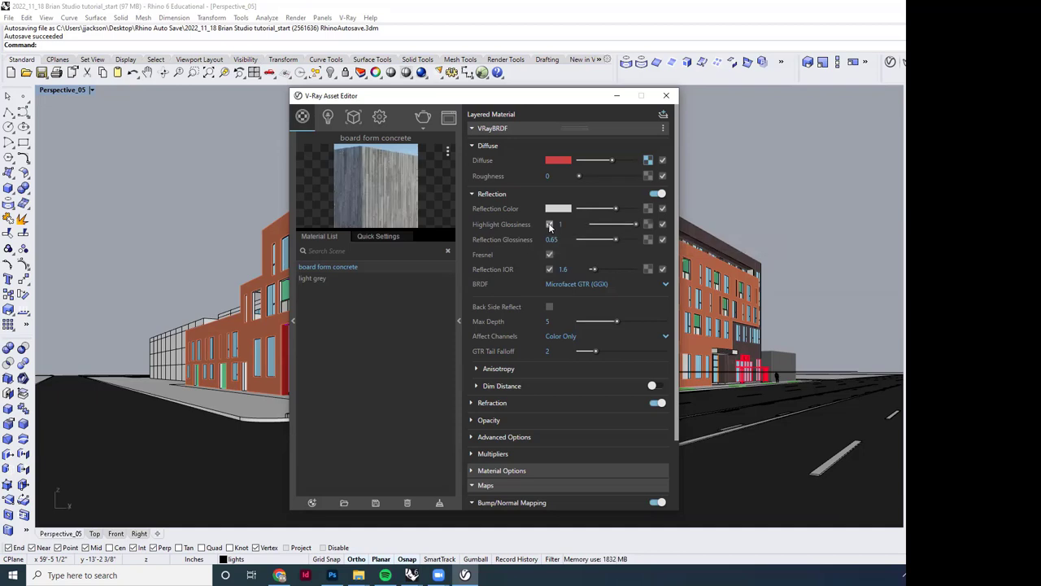
Step: Set the board form concrete highlight glossiness to 0.65
{"action": "left_click_drag", "start_coordinate": [635, 224], "coordinate": [620, 225]}
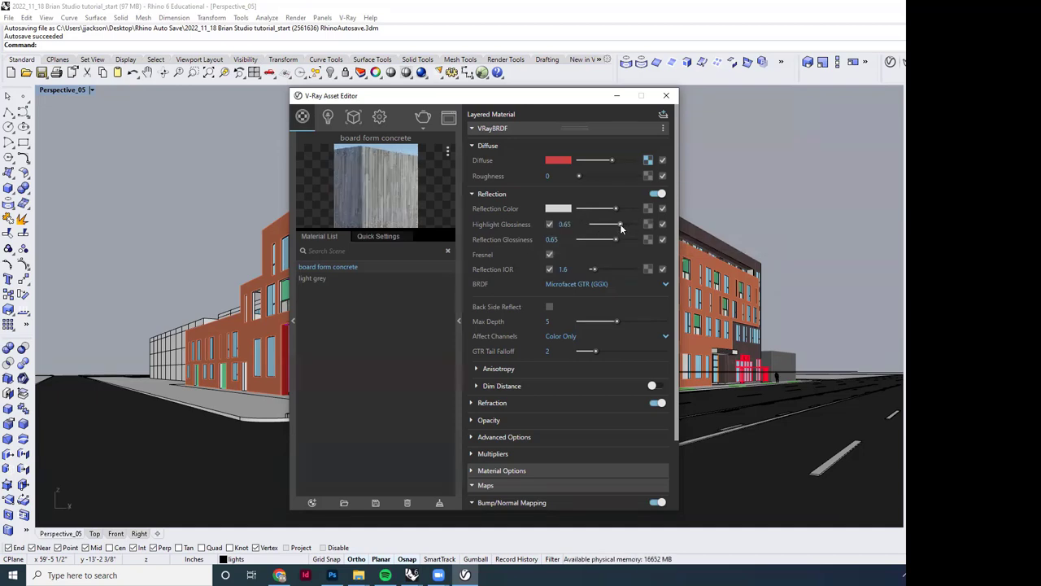
{"action": "left_click", "coordinate": [563, 224]}
{"action": "key", "text": "Return"}
{"action": "left_click", "coordinate": [564, 225]}
{"action": "key", "text": "Return"}
{"action": "left_click", "coordinate": [566, 224]}
{"action": "left_click", "coordinate": [550, 225]}
{"action": "left_click", "coordinate": [550, 224]}
{"action": "scroll", "coordinate": [561, 421], "scroll_direction": "down", "scroll_amount": 3}
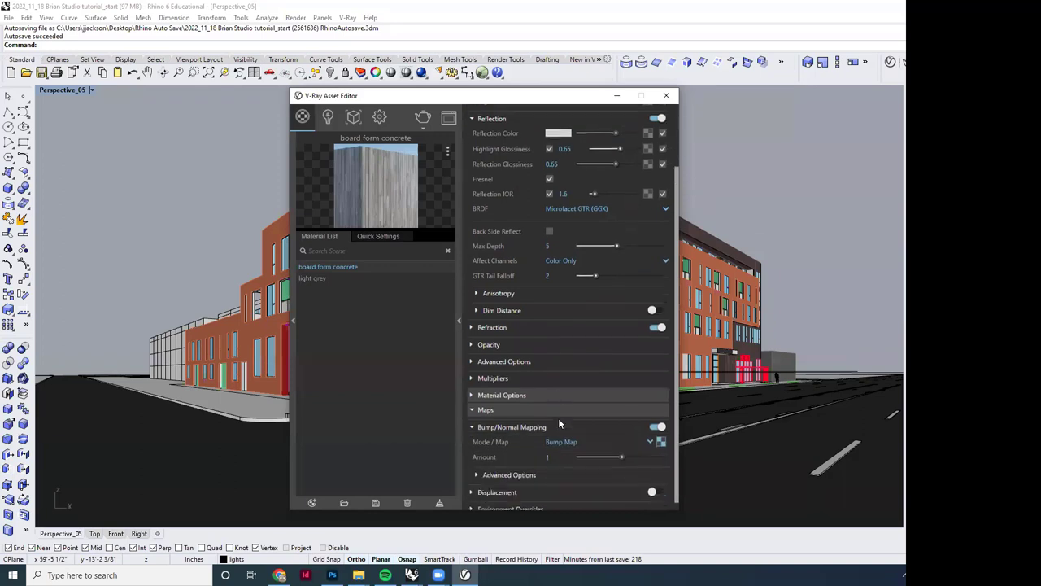
{"action": "scroll", "coordinate": [555, 391], "scroll_direction": "up", "scroll_amount": 1}
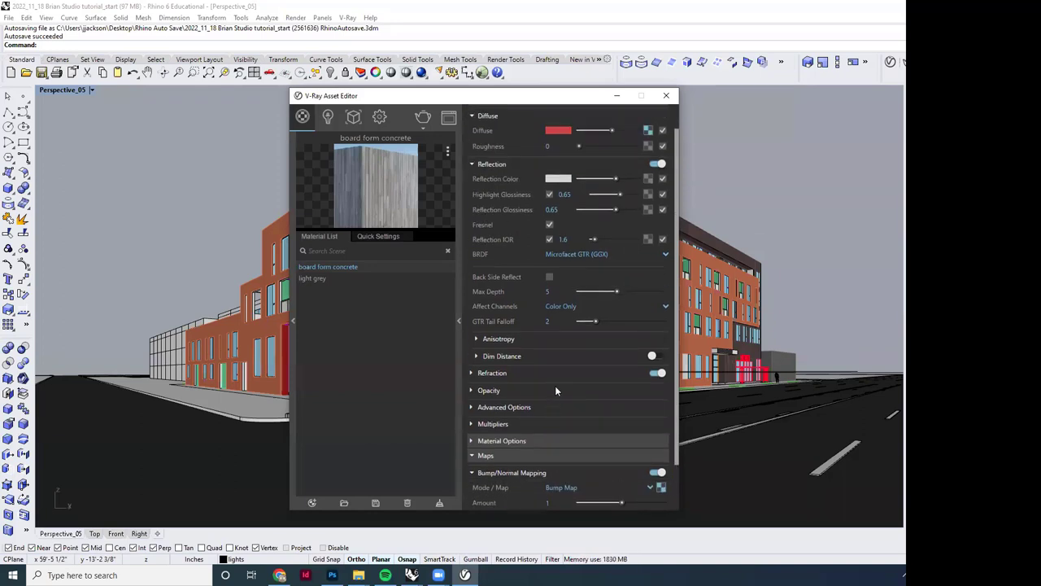
Step: Hide the V-Ray Asset Editor and orbit and zoom in on the retail facade
{"action": "left_click", "coordinate": [617, 97]}
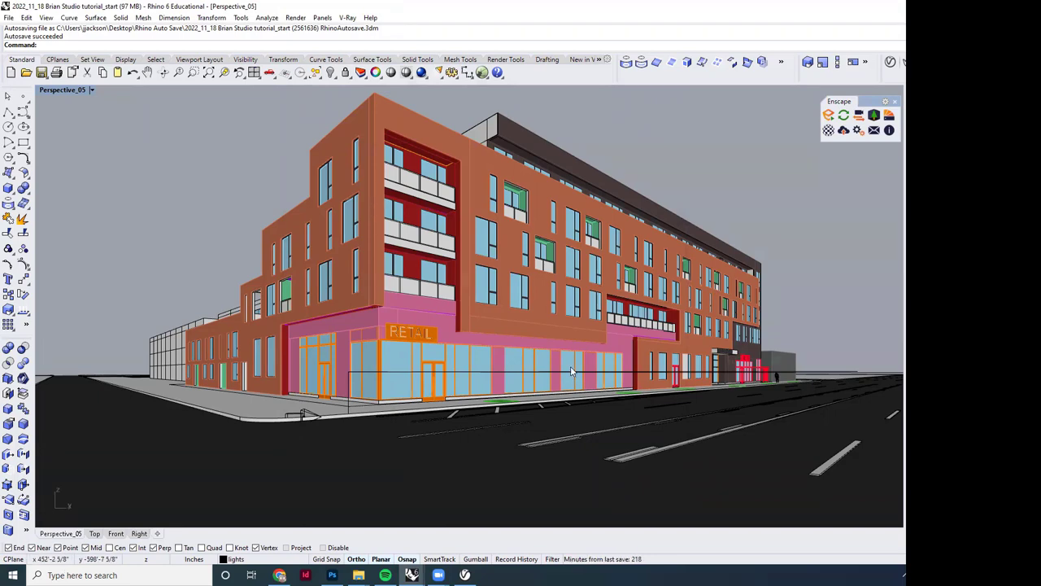
{"action": "right_click_drag", "start_coordinate": [517, 343], "coordinate": [456, 350]}
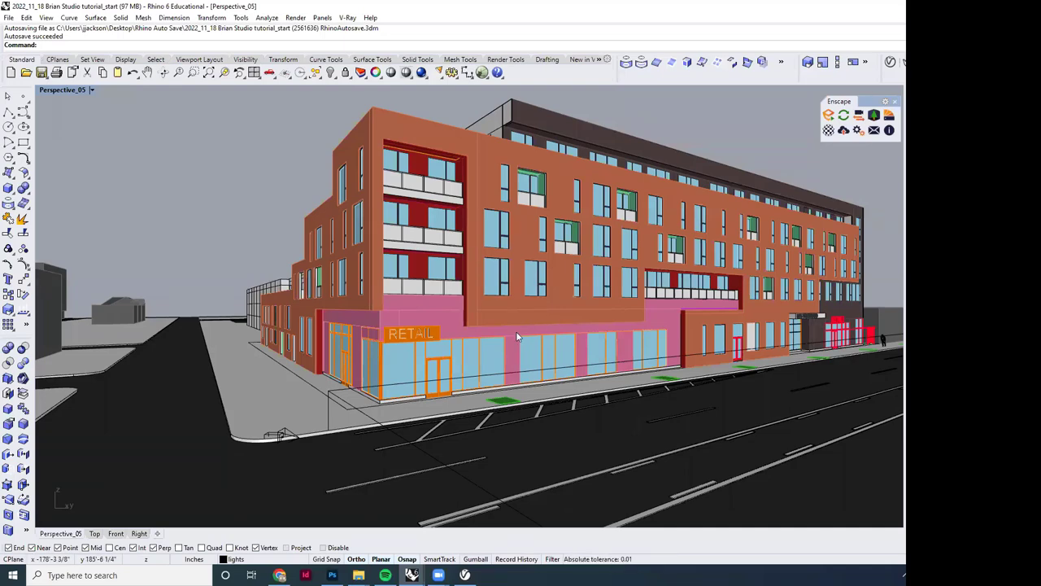
{"action": "mouse_move", "coordinate": [516, 331]}
{"action": "right_mouse_down"}
{"action": "mouse_move", "coordinate": [498, 366]}
{"action": "mouse_move", "coordinate": [466, 361]}
{"action": "mouse_move", "coordinate": [503, 338]}
{"action": "right_mouse_up"}
{"action": "scroll", "coordinate": [511, 379], "scroll_direction": "up", "scroll_amount": 2}
{"action": "right_click_drag", "start_coordinate": [511, 379], "coordinate": [524, 342]}
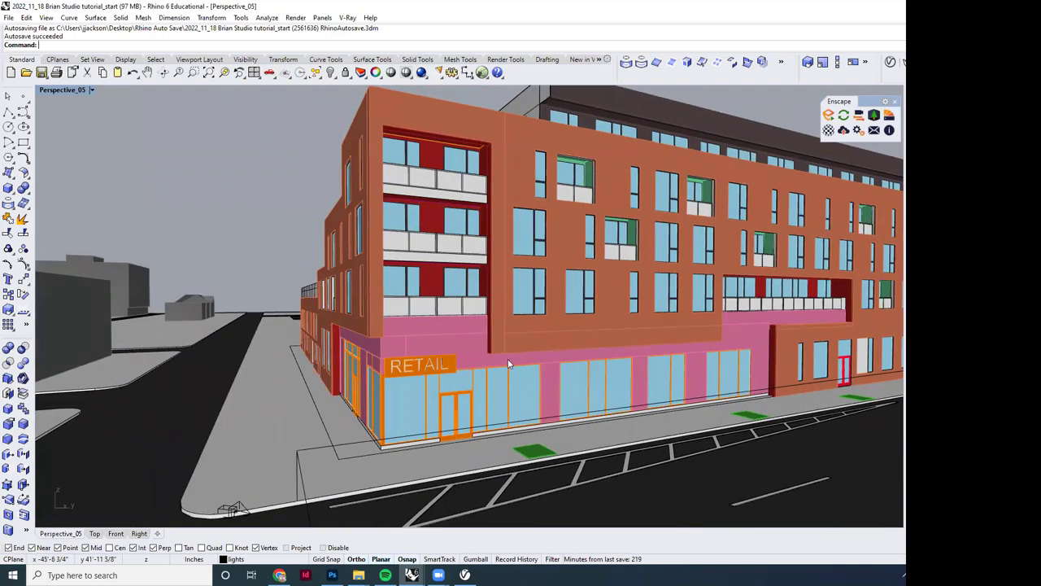
{"action": "scroll", "coordinate": [531, 322], "scroll_direction": "up", "scroll_amount": 5}
Step: Select the brick facade instead of the horizontal band along it
{"action": "left_click", "coordinate": [531, 324]}
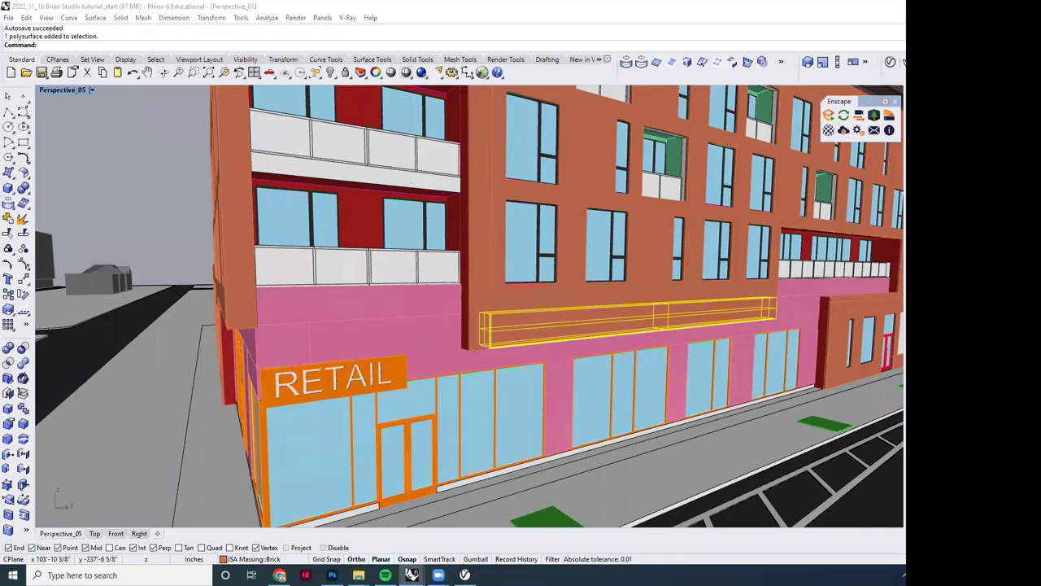
{"action": "right_click_drag", "start_coordinate": [397, 390], "coordinate": [455, 382]}
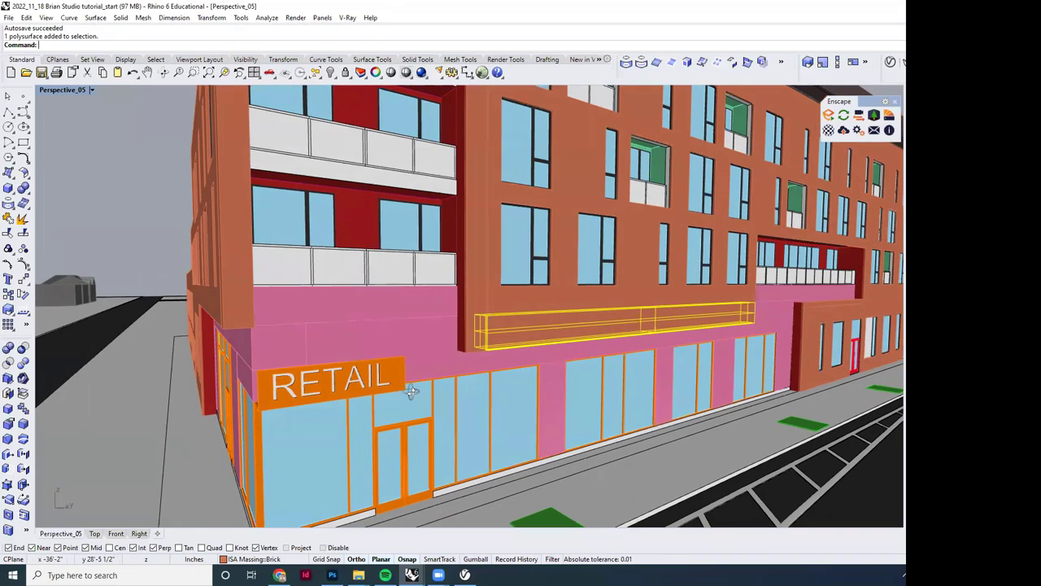
{"action": "key", "text": "Escape"}
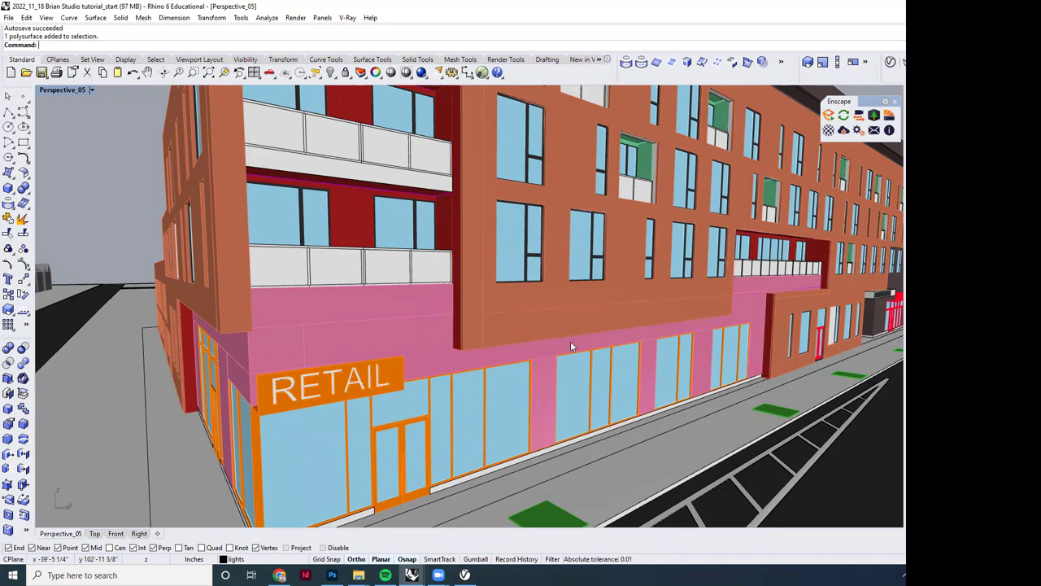
{"action": "left_click", "coordinate": [567, 313]}
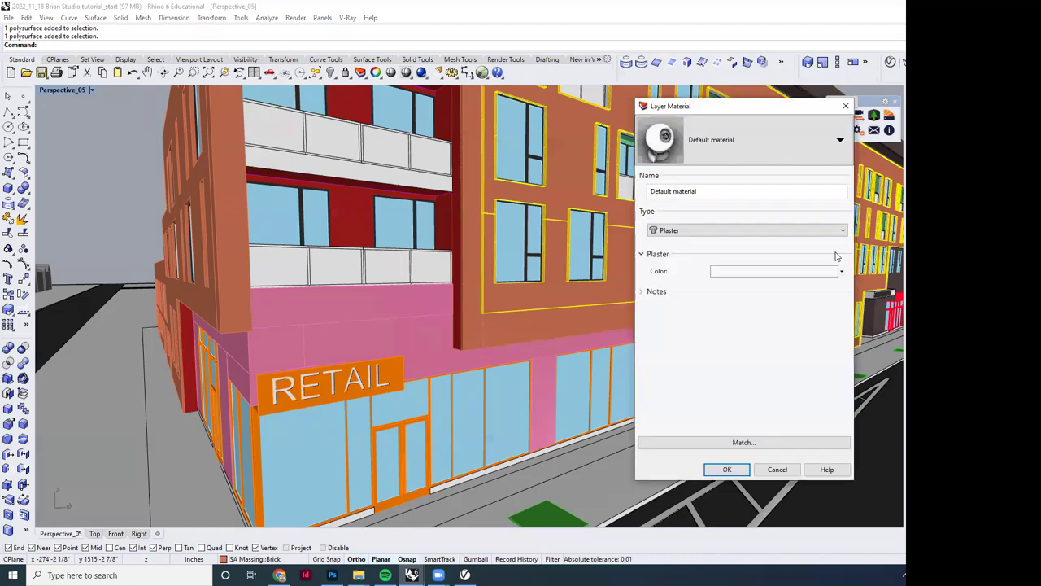
Step: In Layer Material, use the V-Ray for Rhino plug-in and pick /board form concrete for Brick
{"action": "left_click", "coordinate": [838, 143]}
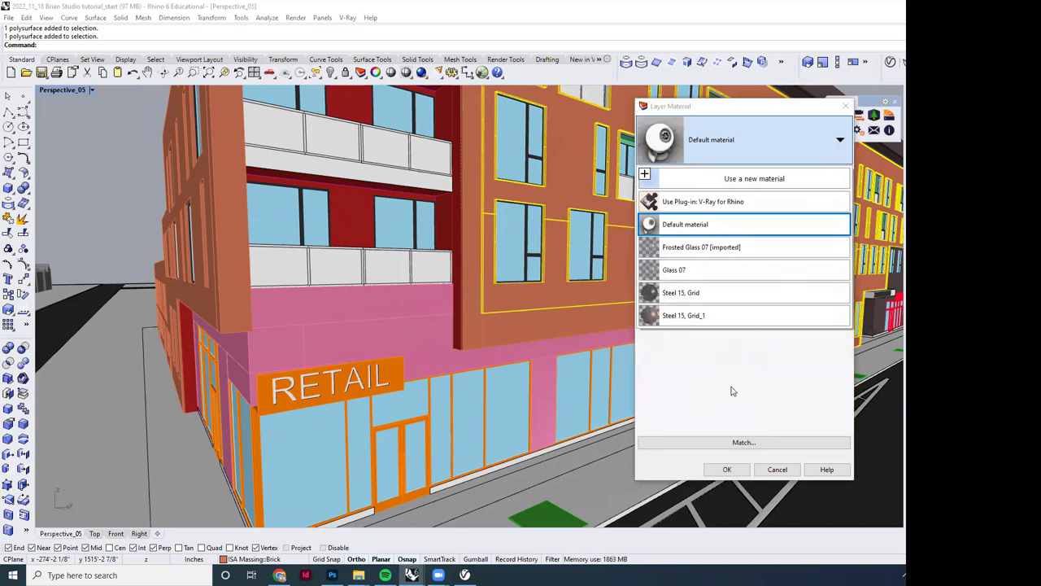
{"action": "left_click", "coordinate": [728, 203]}
{"action": "left_click", "coordinate": [743, 161]}
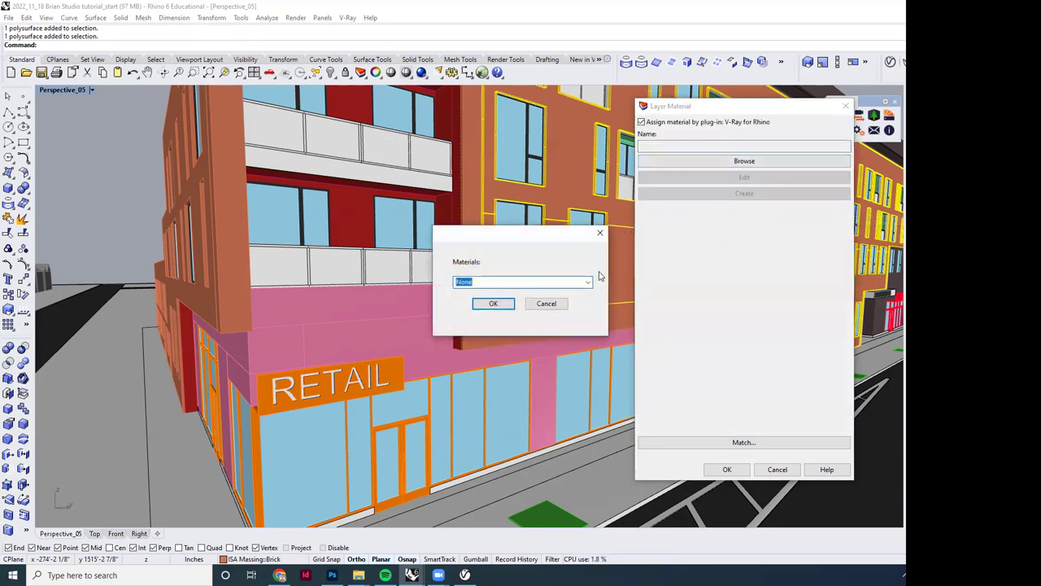
{"action": "left_click", "coordinate": [587, 282]}
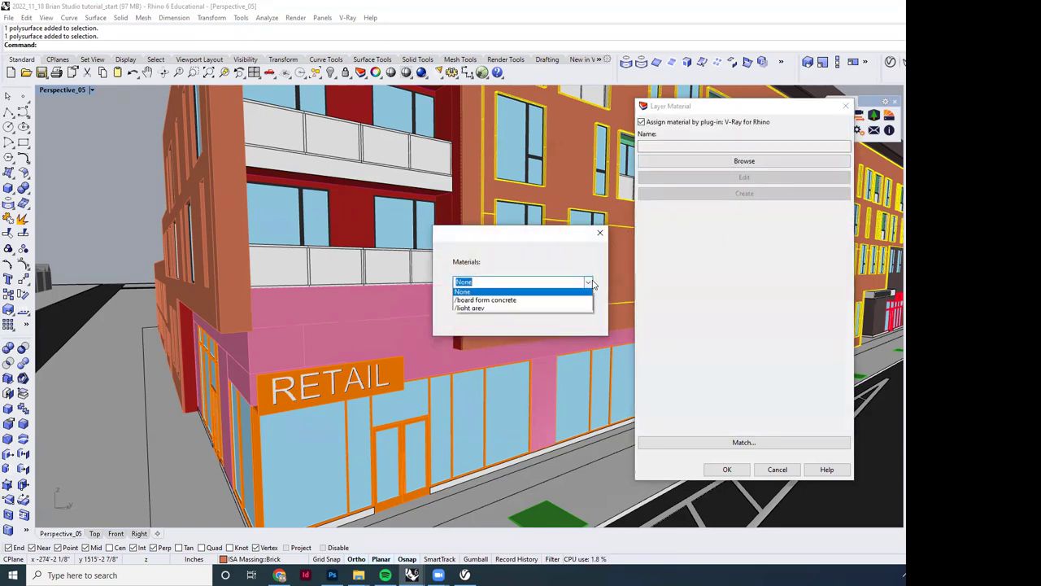
{"action": "left_click", "coordinate": [497, 302]}
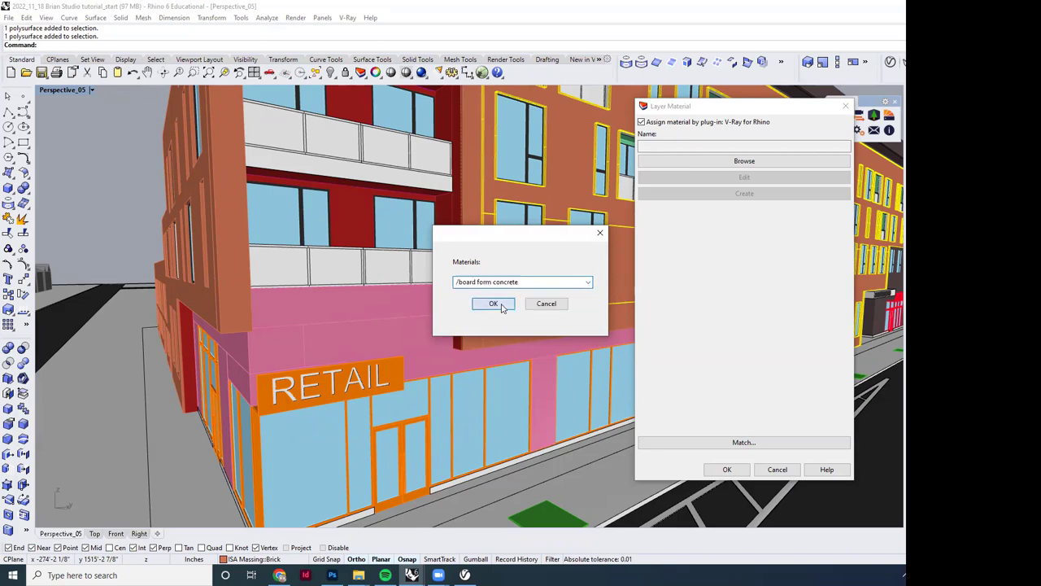
{"action": "left_click", "coordinate": [492, 304]}
{"action": "left_click", "coordinate": [726, 469]}
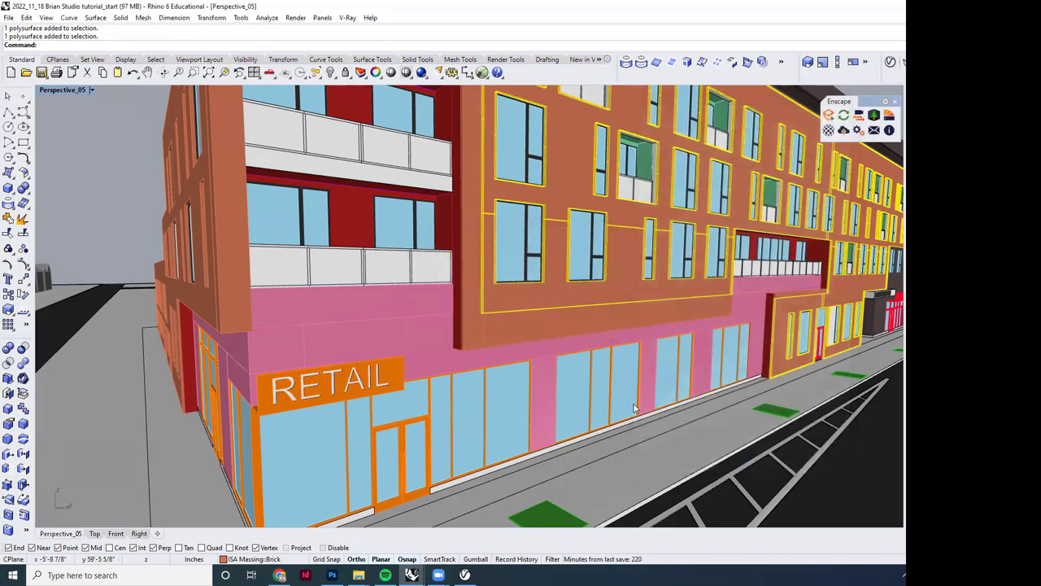
Step: Clear the selection and view the building in CopyofShaded to inspect the concrete plank textures
{"action": "scroll", "coordinate": [634, 408], "scroll_direction": "down", "scroll_amount": 3}
{"action": "scroll", "coordinate": [545, 366], "scroll_direction": "up", "scroll_amount": 5}
{"action": "key", "text": "Escape"}
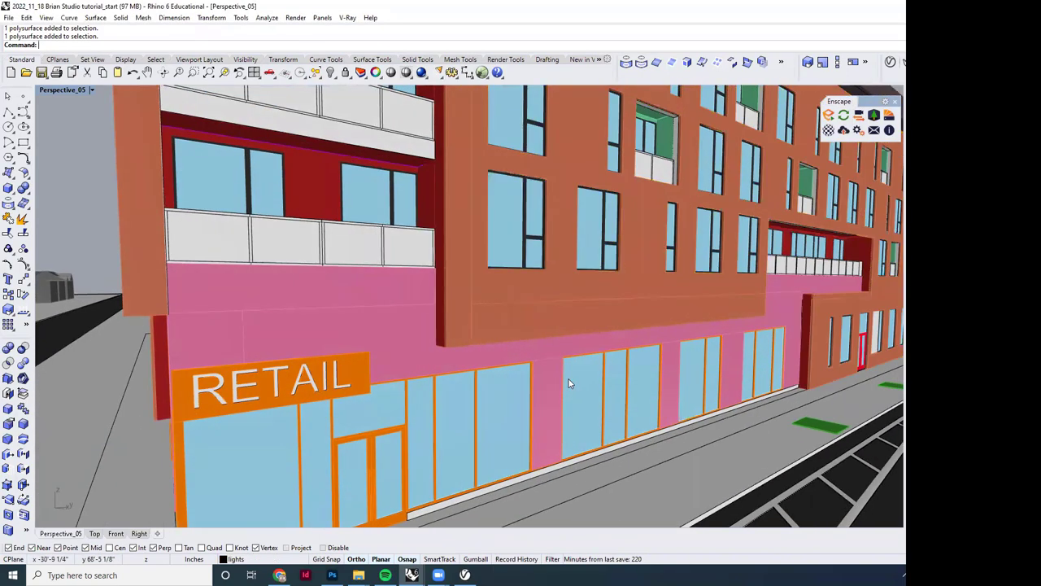
{"action": "key", "text": "ctrl+alt+s"}
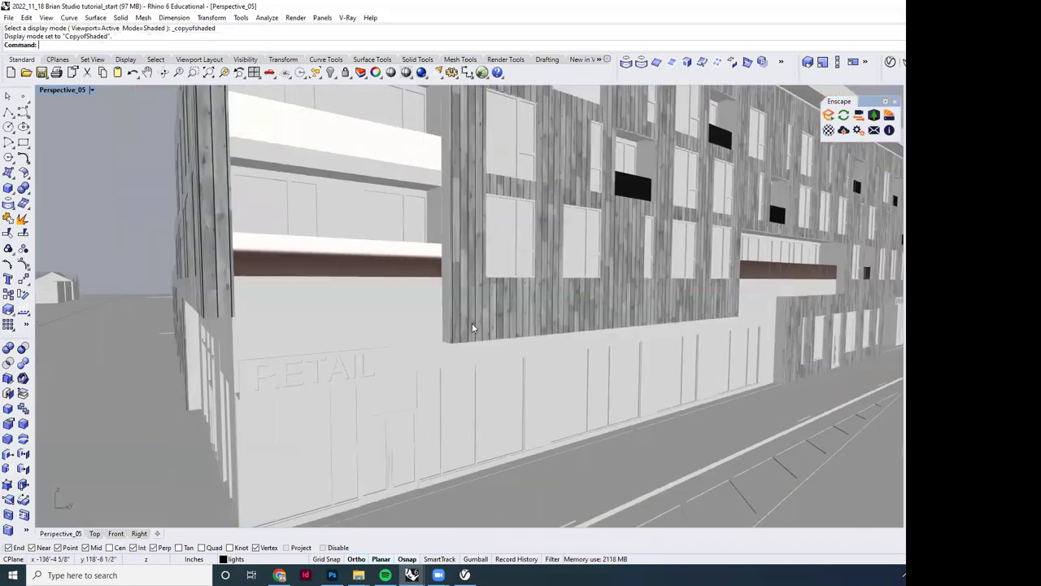
{"action": "right_click_drag", "start_coordinate": [473, 328], "coordinate": [544, 358]}
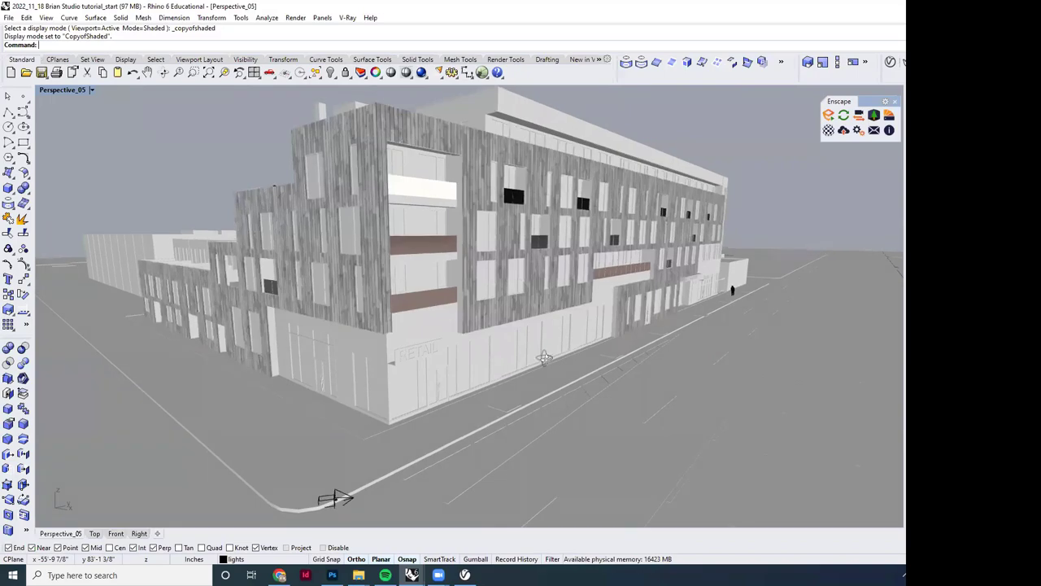
{"action": "scroll", "coordinate": [544, 358], "scroll_direction": "up", "scroll_amount": 8}
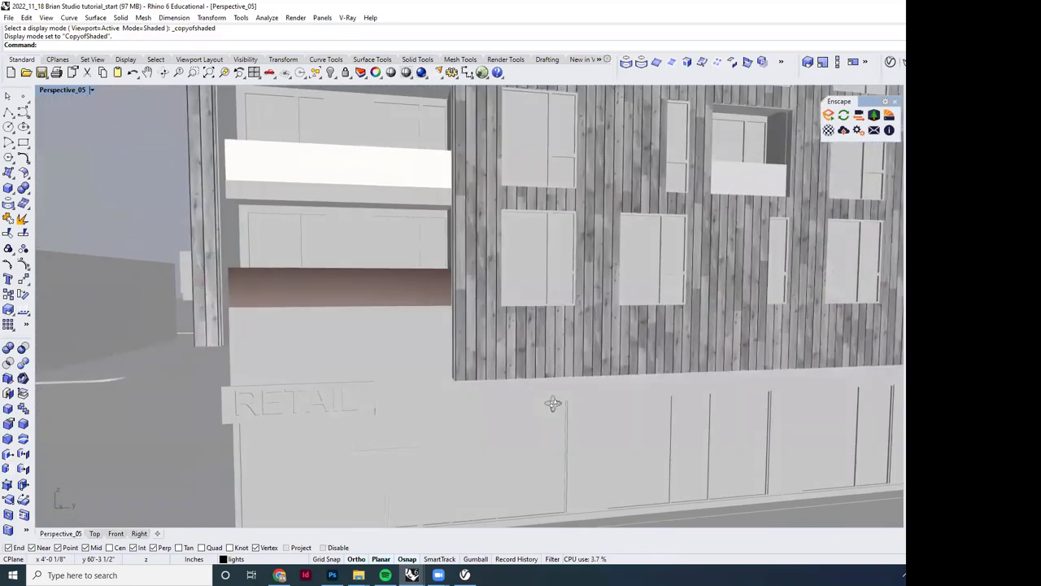
{"action": "scroll", "coordinate": [553, 404], "scroll_direction": "down", "scroll_amount": 10}
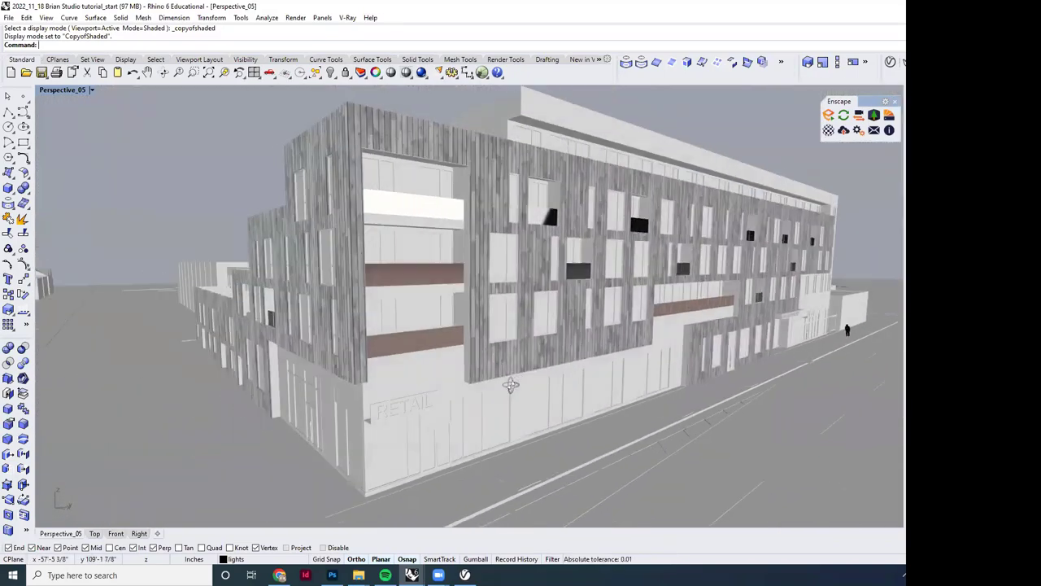
{"action": "scroll", "coordinate": [510, 386], "scroll_direction": "up", "scroll_amount": 5}
{"action": "scroll", "coordinate": [508, 387], "scroll_direction": "down", "scroll_amount": 3}
{"action": "scroll", "coordinate": [527, 387], "scroll_direction": "up", "scroll_amount": 3}
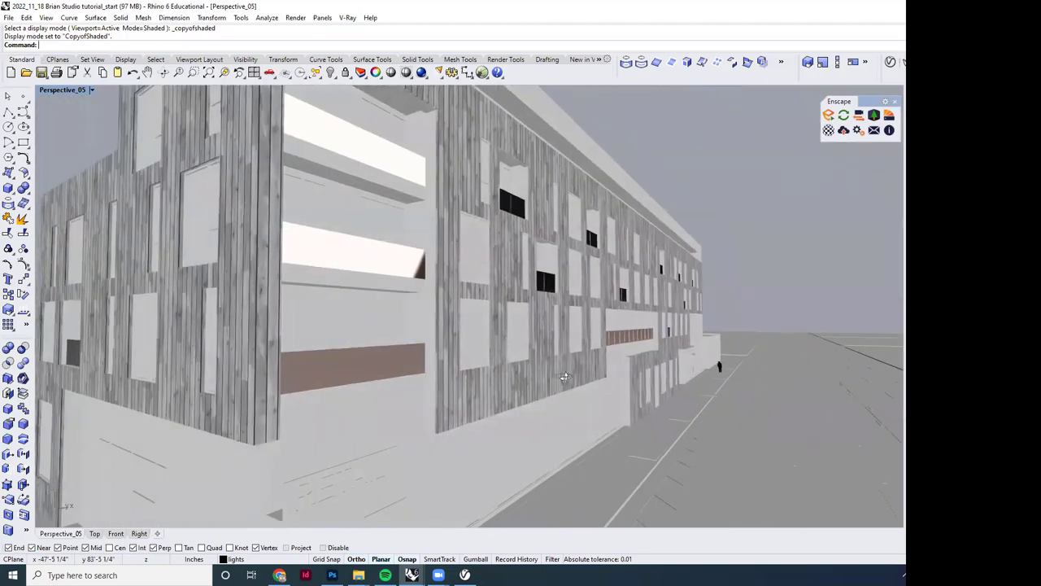
{"action": "scroll", "coordinate": [564, 377], "scroll_direction": "down", "scroll_amount": 3}
{"action": "scroll", "coordinate": [574, 380], "scroll_direction": "up", "scroll_amount": 8}
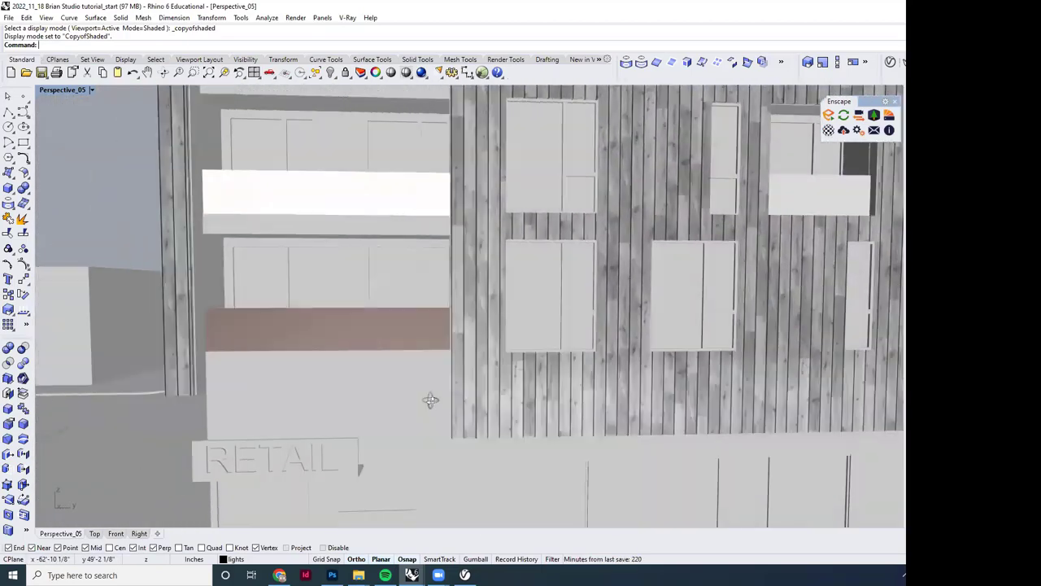
{"action": "scroll", "coordinate": [430, 400], "scroll_direction": "down", "scroll_amount": 8}
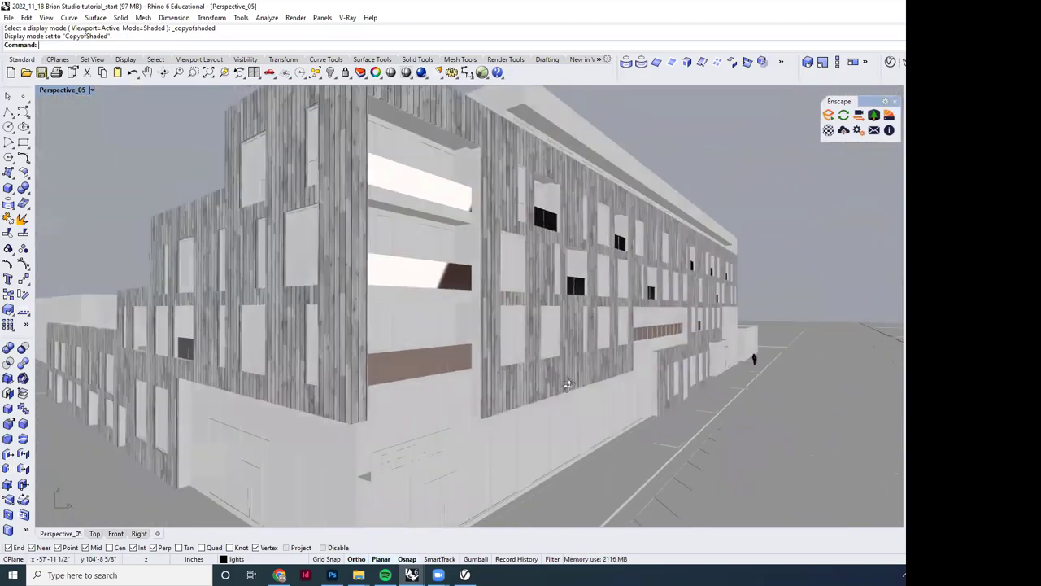
{"action": "key", "text": "ctrl+alt+s"}
{"action": "scroll", "coordinate": [509, 411], "scroll_direction": "up", "scroll_amount": 5}
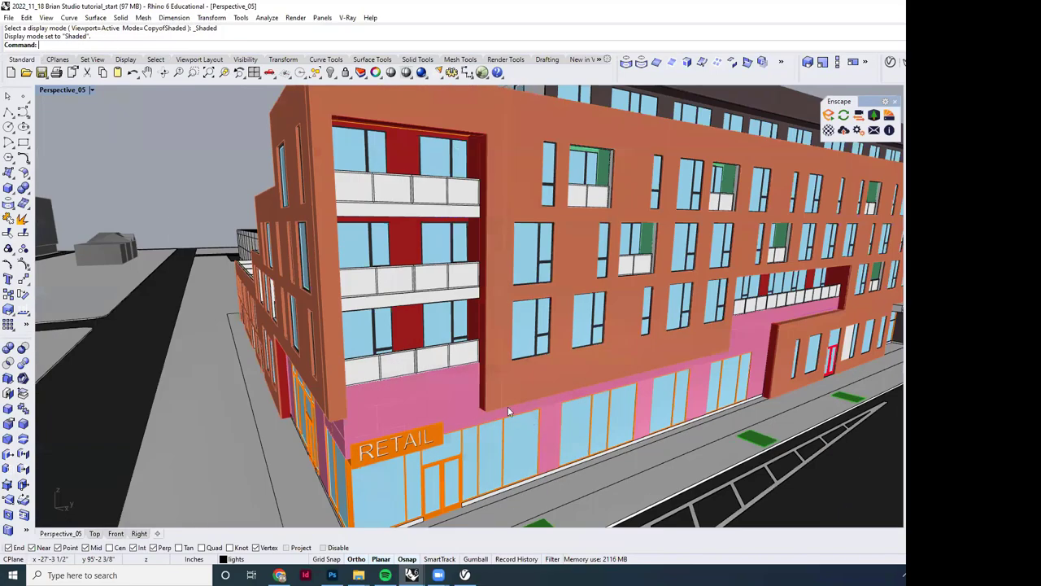
{"action": "scroll", "coordinate": [509, 410], "scroll_direction": "up", "scroll_amount": 3}
{"action": "key", "text": "ctrl+alt+c"}
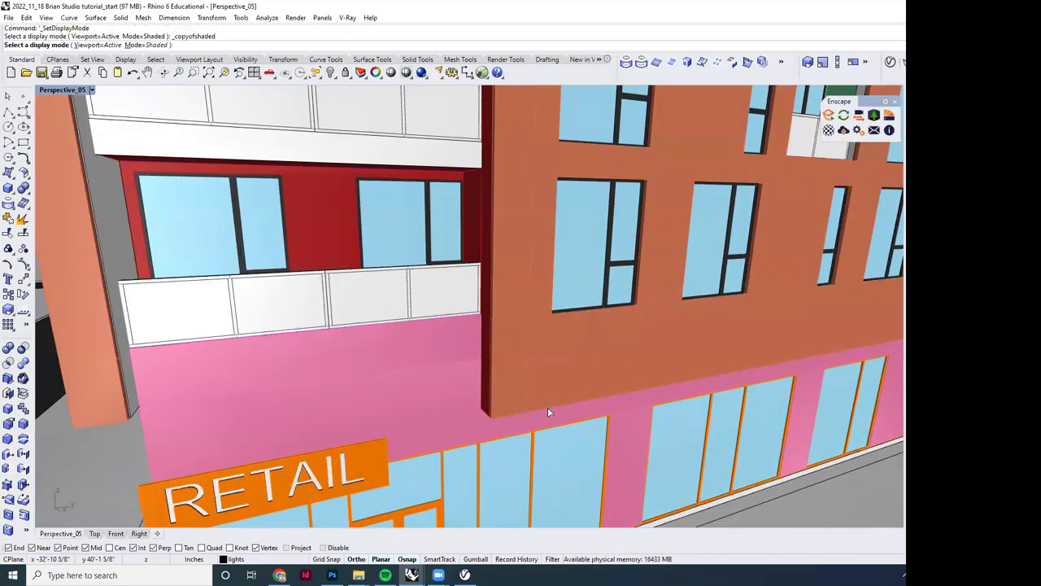
{"action": "scroll", "coordinate": [541, 415], "scroll_direction": "up", "scroll_amount": 5}
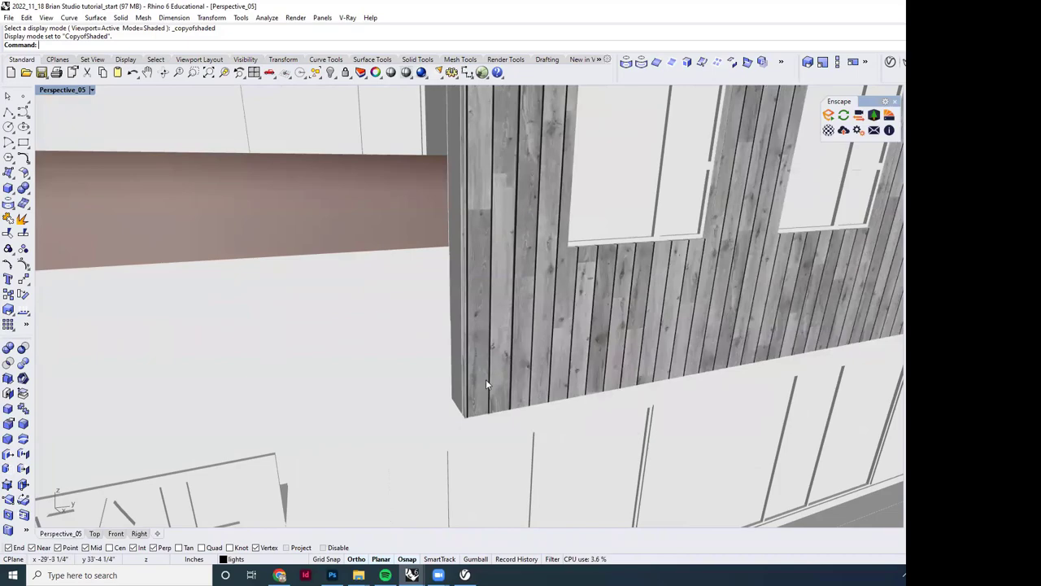
Step: Select the corner wall-edge polysurface and remove its mapping channel 1
{"action": "left_click", "coordinate": [487, 377]}
{"action": "scroll", "coordinate": [489, 377], "scroll_direction": "down", "scroll_amount": 6}
{"action": "scroll", "coordinate": [489, 381], "scroll_direction": "up", "scroll_amount": 3}
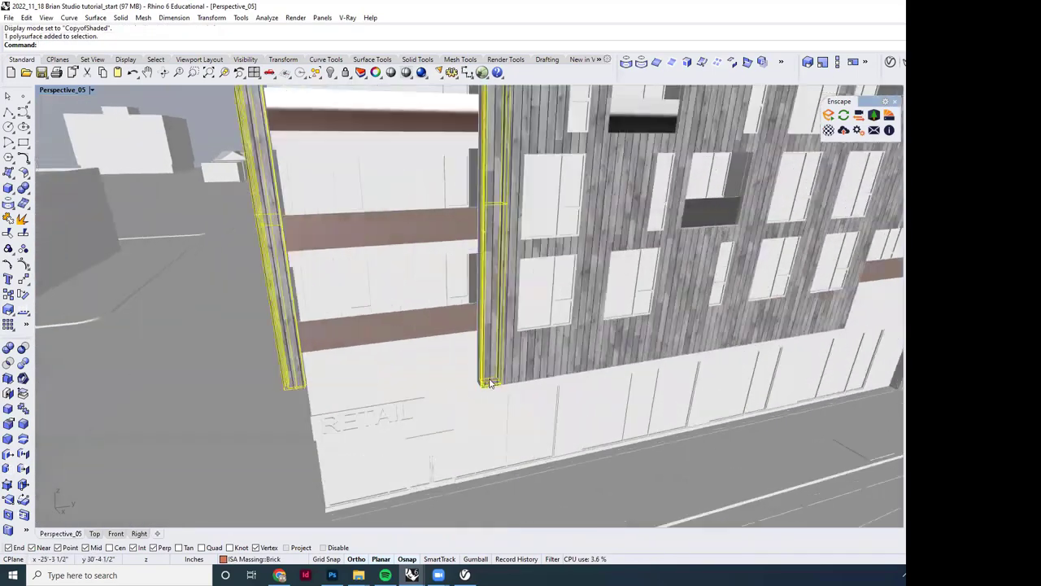
{"action": "scroll", "coordinate": [489, 382], "scroll_direction": "up", "scroll_amount": 3}
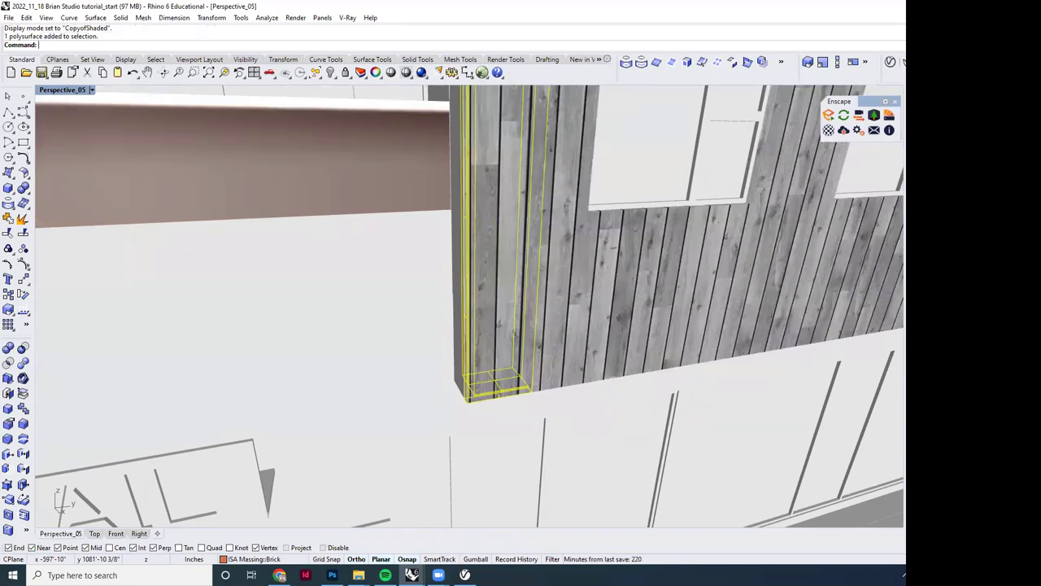
{"action": "scroll", "coordinate": [530, 414], "scroll_direction": "up", "scroll_amount": 2}
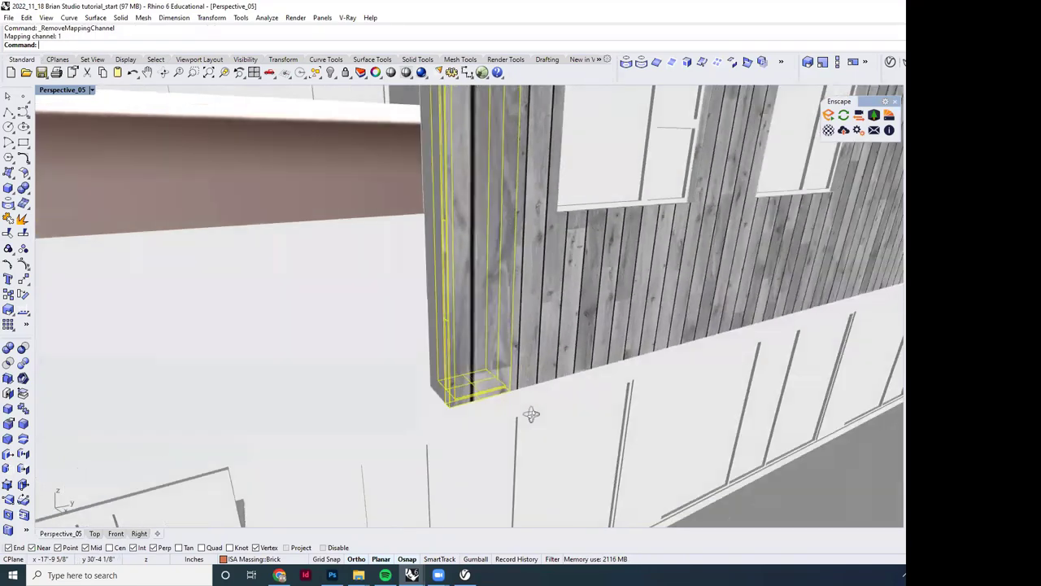
Step: Clear the wall-edge selection and pick the facade polysurface among overlapping objects
{"action": "key", "text": "Escape"}
{"action": "scroll", "coordinate": [485, 384], "scroll_direction": "up", "scroll_amount": 1}
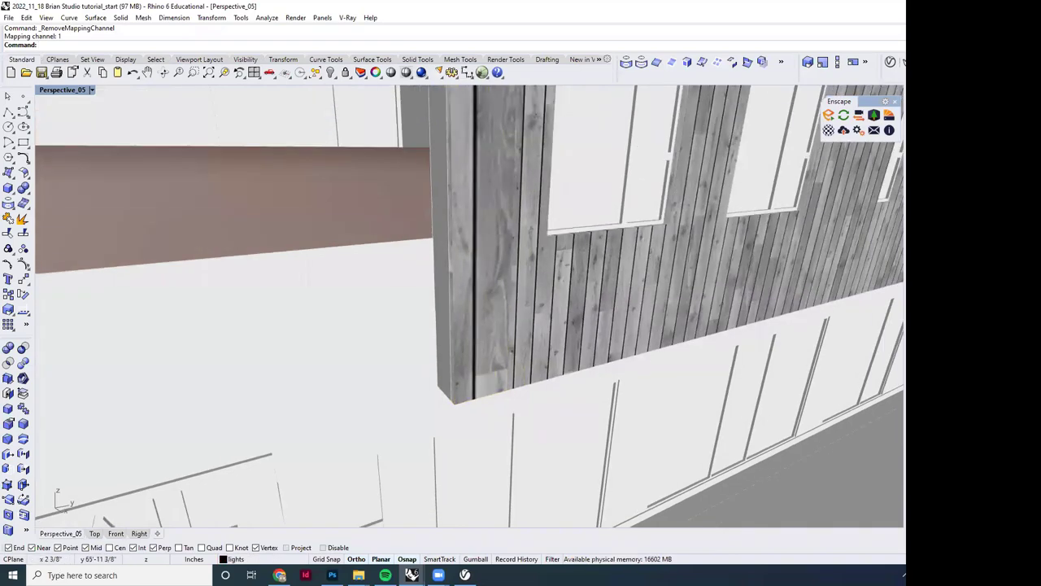
{"action": "key", "text": "ctrl+a"}
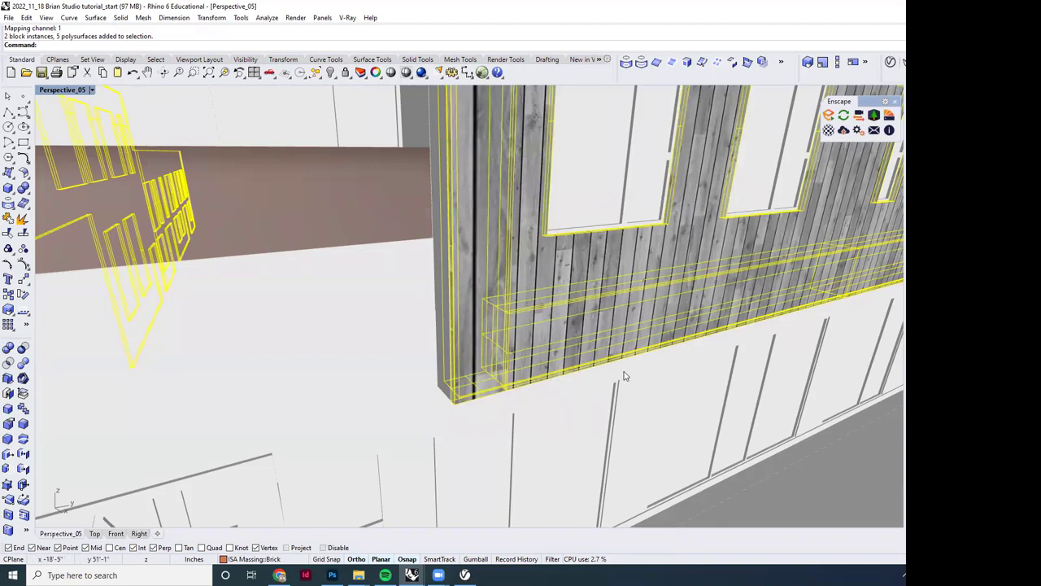
{"action": "right_click_drag", "start_coordinate": [655, 387], "coordinate": [875, 236]}
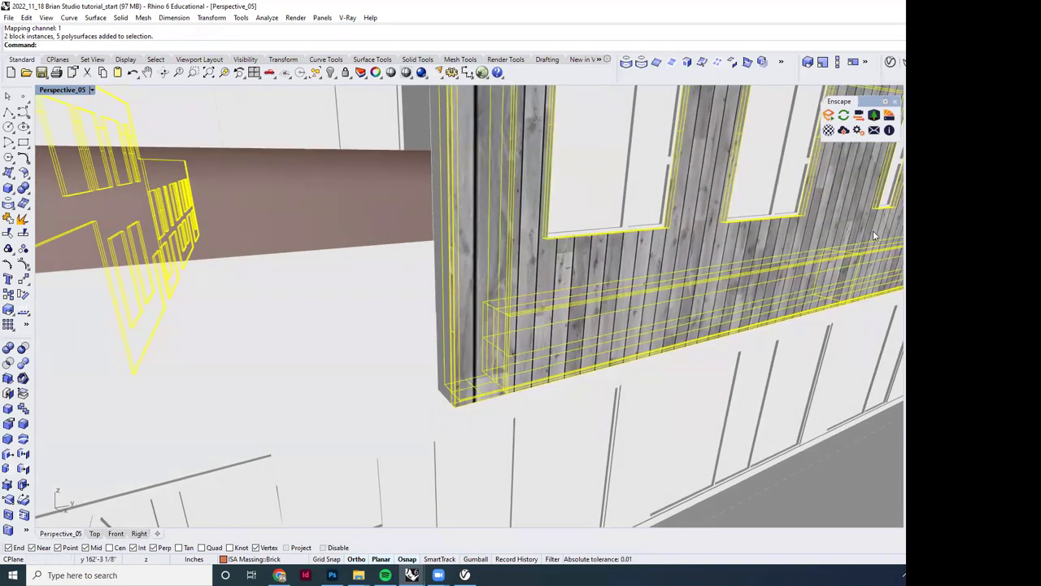
{"action": "scroll", "coordinate": [624, 399], "scroll_direction": "down", "scroll_amount": 5}
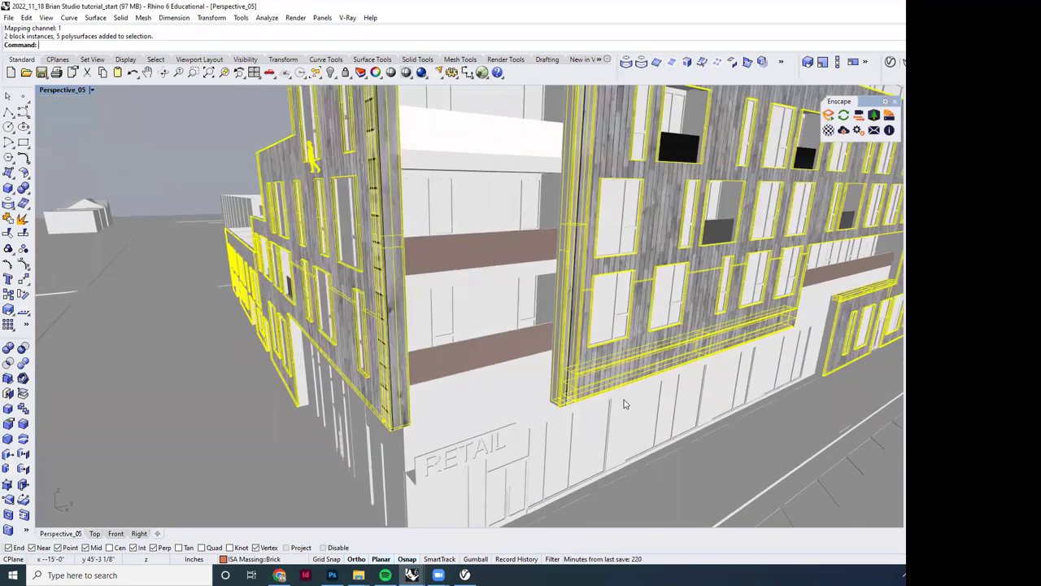
{"action": "key", "text": "Escape"}
{"action": "left_click", "coordinate": [611, 406]}
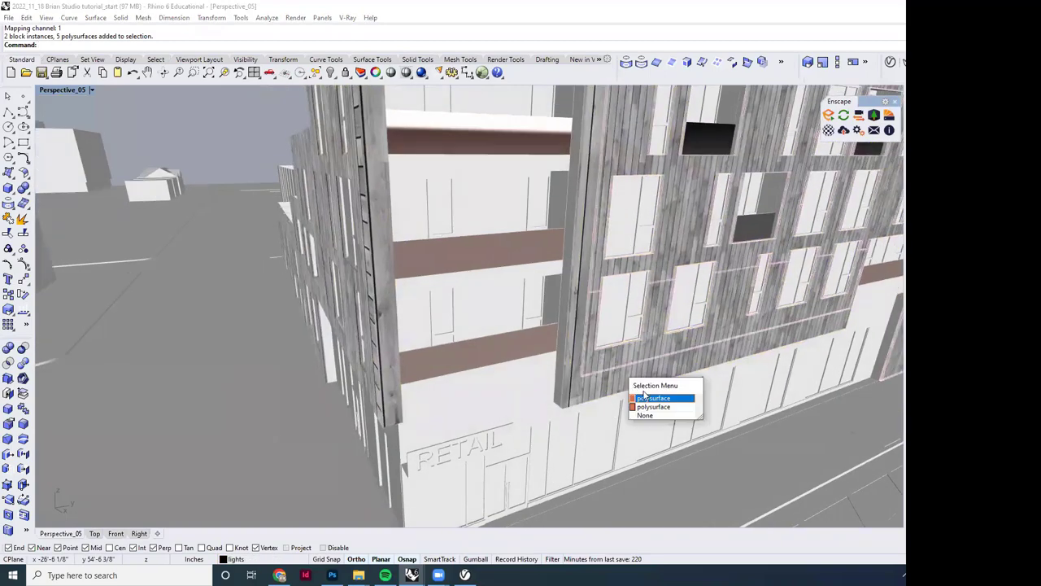
{"action": "left_click", "coordinate": [651, 400]}
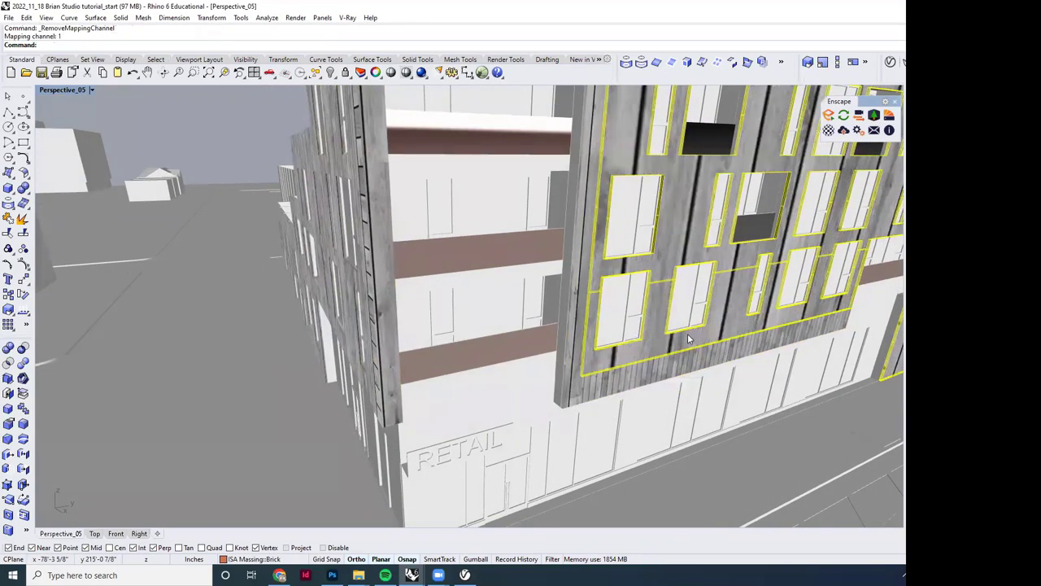
{"action": "scroll", "coordinate": [616, 364], "scroll_direction": "up", "scroll_amount": 5}
Step: Select the planter box below the windows and remove its texture mapping
{"action": "left_click", "coordinate": [619, 360]}
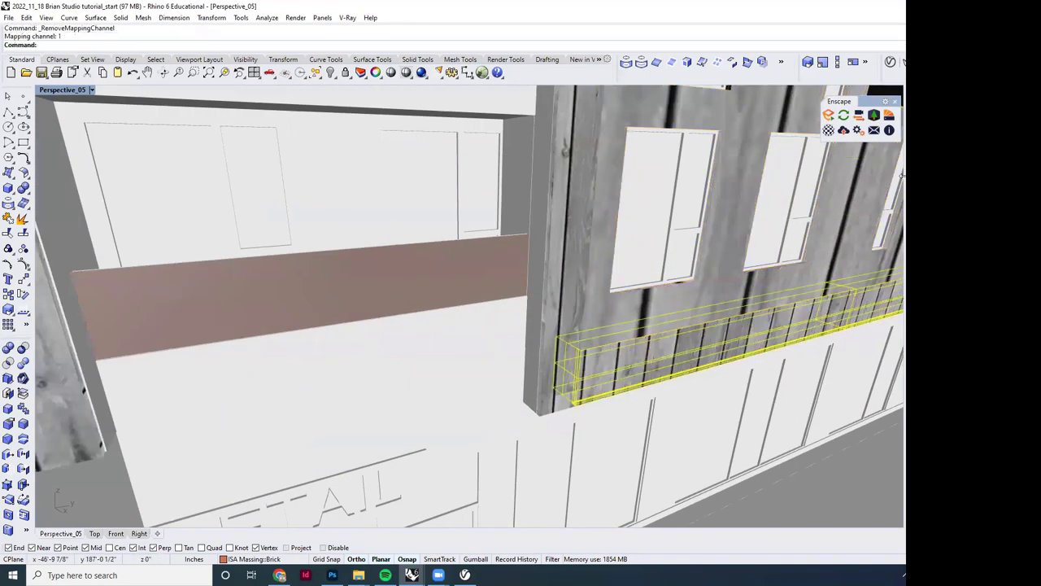
{"action": "scroll", "coordinate": [566, 398], "scroll_direction": "down", "scroll_amount": 5}
{"action": "key", "text": "Escape"}
{"action": "scroll", "coordinate": [521, 176], "scroll_direction": "up", "scroll_amount": 5}
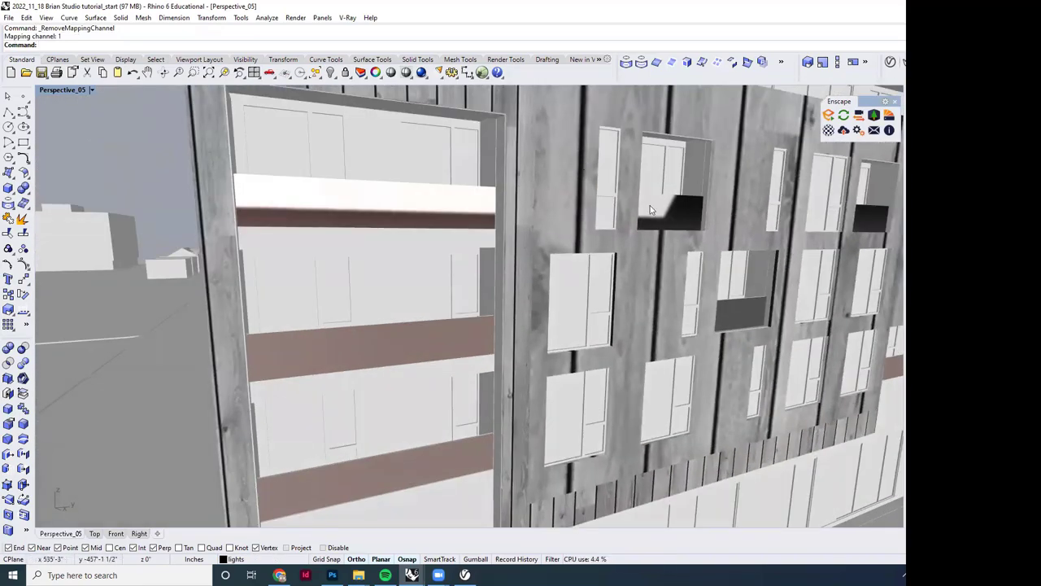
{"action": "scroll", "coordinate": [533, 284], "scroll_direction": "down", "scroll_amount": 5}
{"action": "scroll", "coordinate": [547, 411], "scroll_direction": "up", "scroll_amount": 5}
{"action": "scroll", "coordinate": [546, 411], "scroll_direction": "up", "scroll_amount": 3}
Step: Select the wooden corner post and start ApplyBoxMapping on it
{"action": "left_click", "coordinate": [525, 373]}
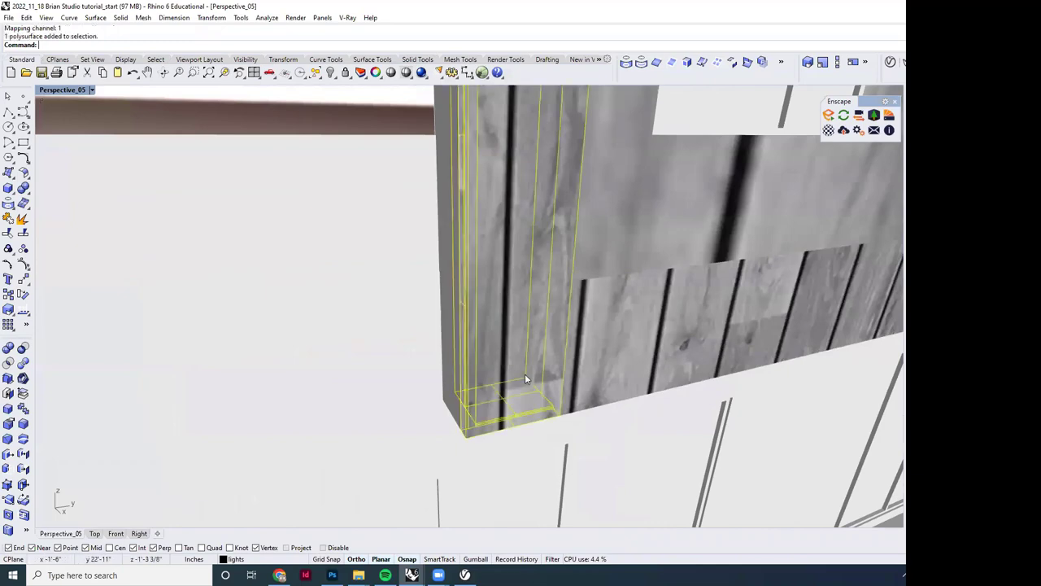
{"action": "scroll", "coordinate": [522, 374], "scroll_direction": "down", "scroll_amount": 2}
{"action": "scroll", "coordinate": [518, 373], "scroll_direction": "up", "scroll_amount": 2}
{"action": "scroll", "coordinate": [518, 374], "scroll_direction": "up", "scroll_amount": 1}
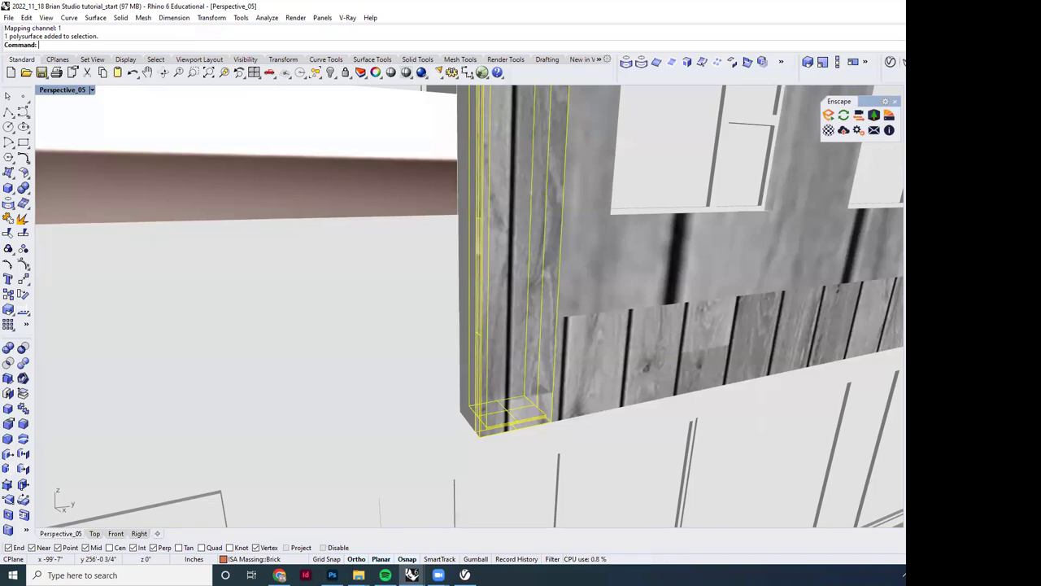
{"action": "key", "text": "Return"}
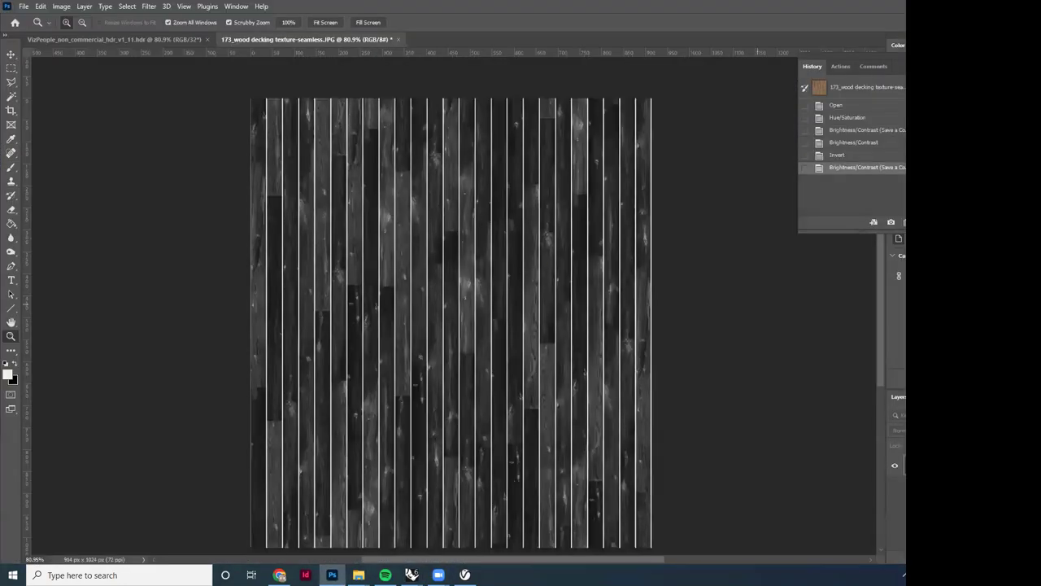
Step: Compare the decking texture's History states, from original brown wood to the grey Brightness/Contrast versions
{"action": "left_click", "coordinate": [854, 106]}
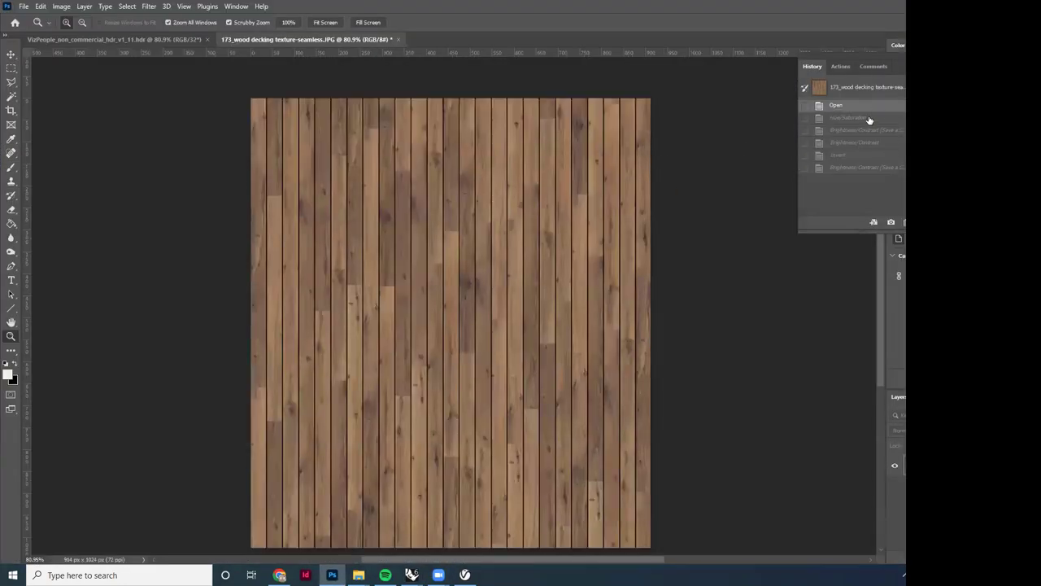
{"action": "left_click", "coordinate": [868, 118]}
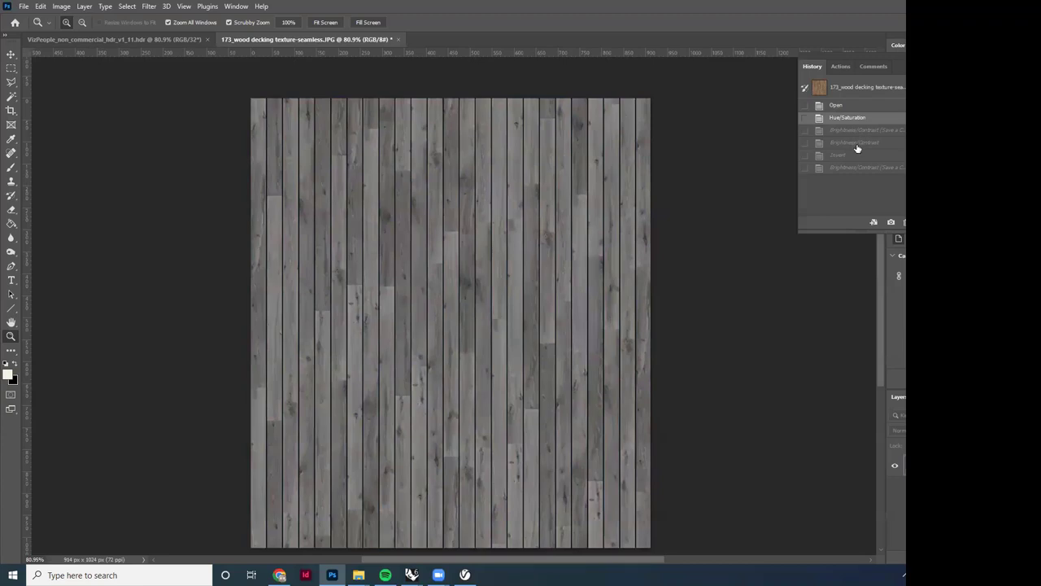
{"action": "left_click", "coordinate": [855, 144]}
{"action": "left_click", "coordinate": [899, 131]}
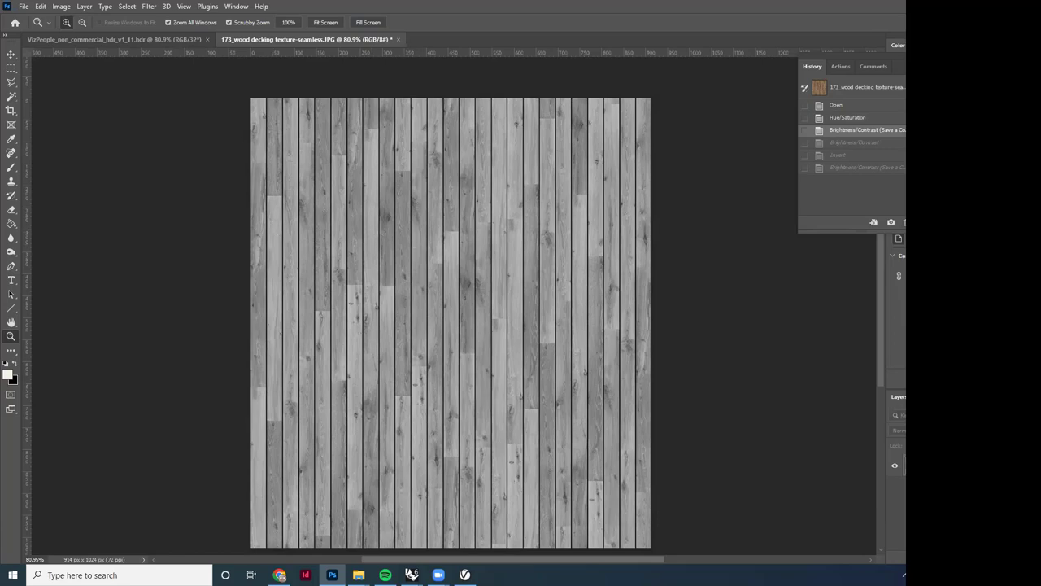
Step: Switch from the Photoshop decking texture back to the Rhino facade model
{"action": "key", "text": "alt+Tab"}
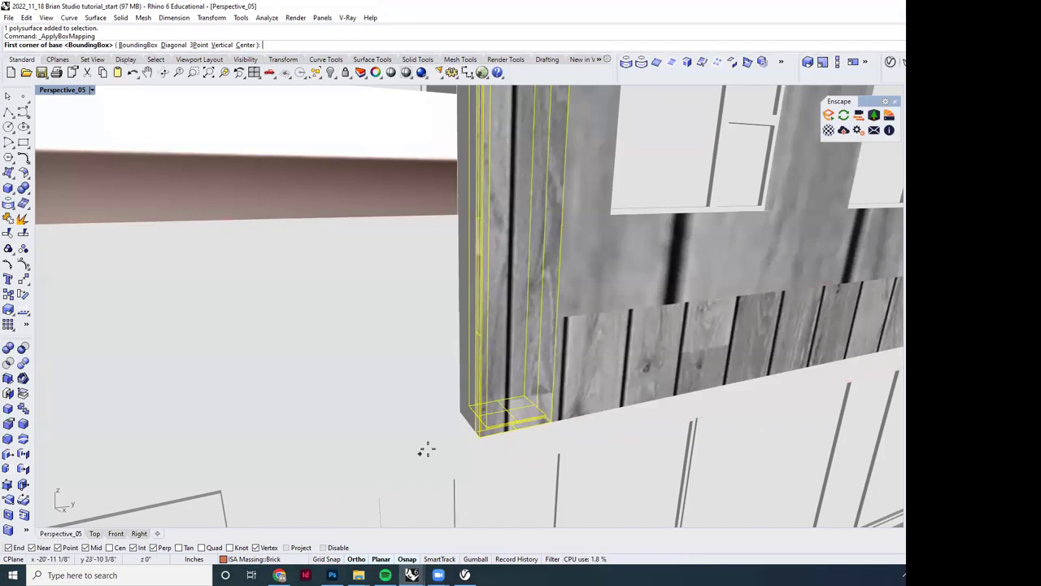
Step: Box-map the column from its base corner at 15' length, 15' width and 20' height, then deselect it
{"action": "left_click", "coordinate": [481, 437]}
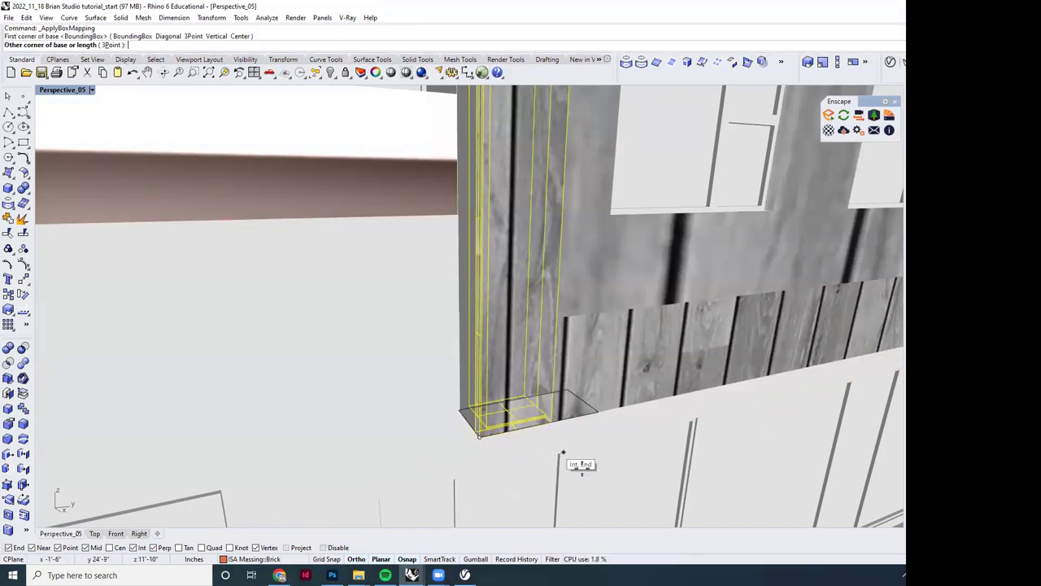
{"action": "type", "text": "1"}
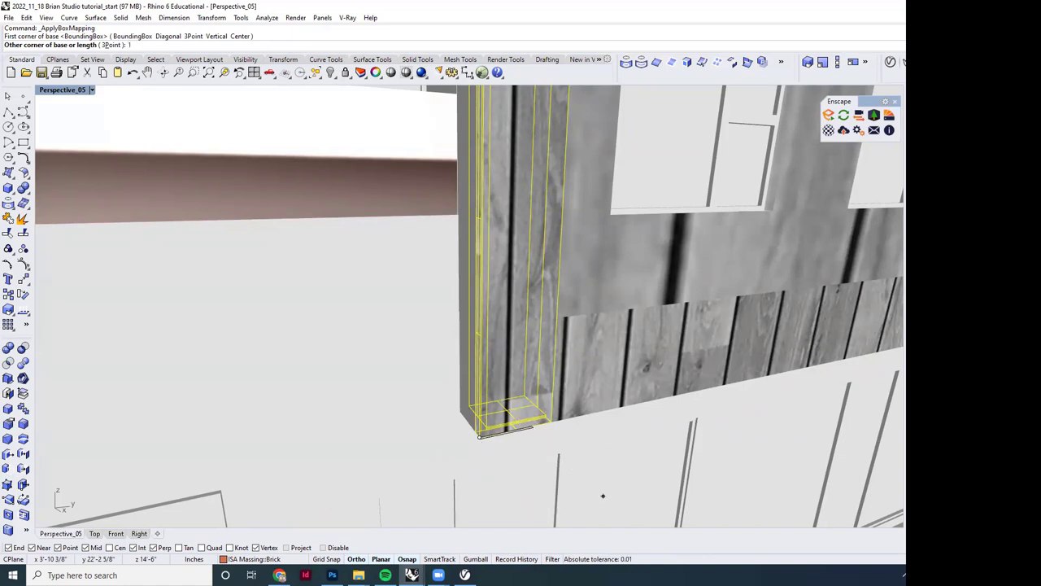
{"action": "type", "text": "5'"}
{"action": "key", "text": "Return"}
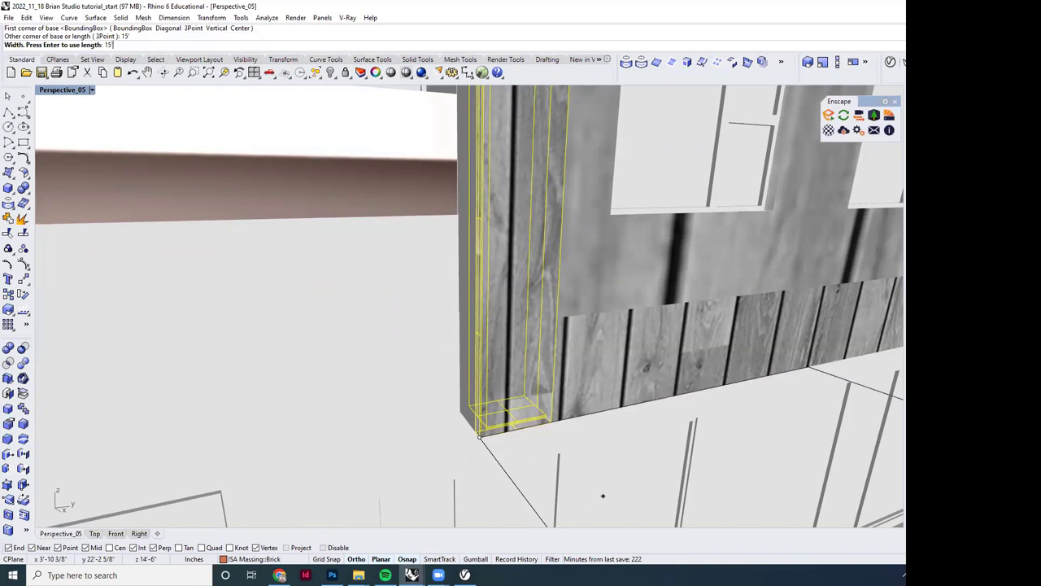
{"action": "key", "text": "Return"}
{"action": "type", "text": "20'"}
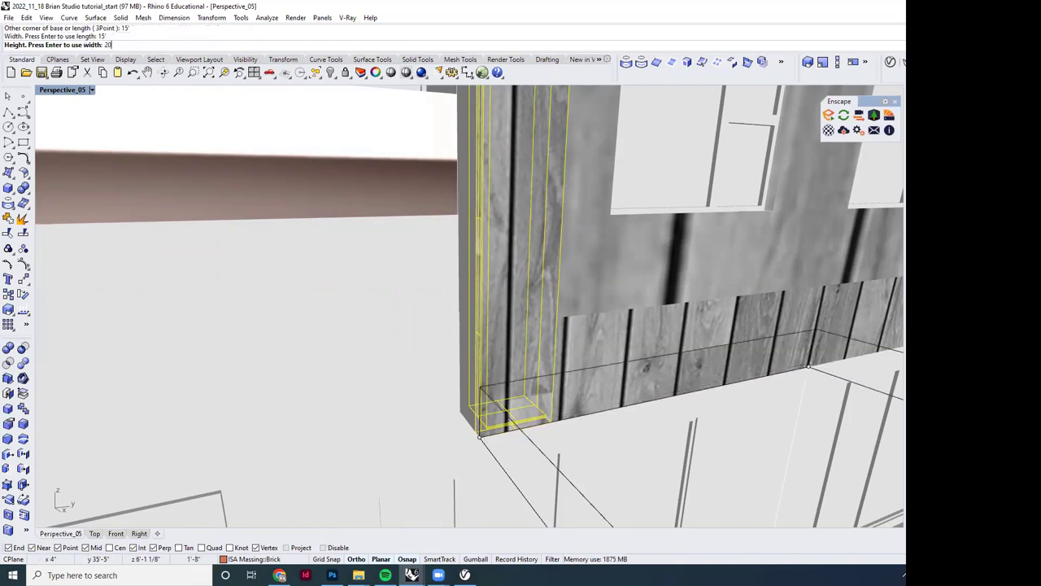
{"action": "key", "text": "Return"}
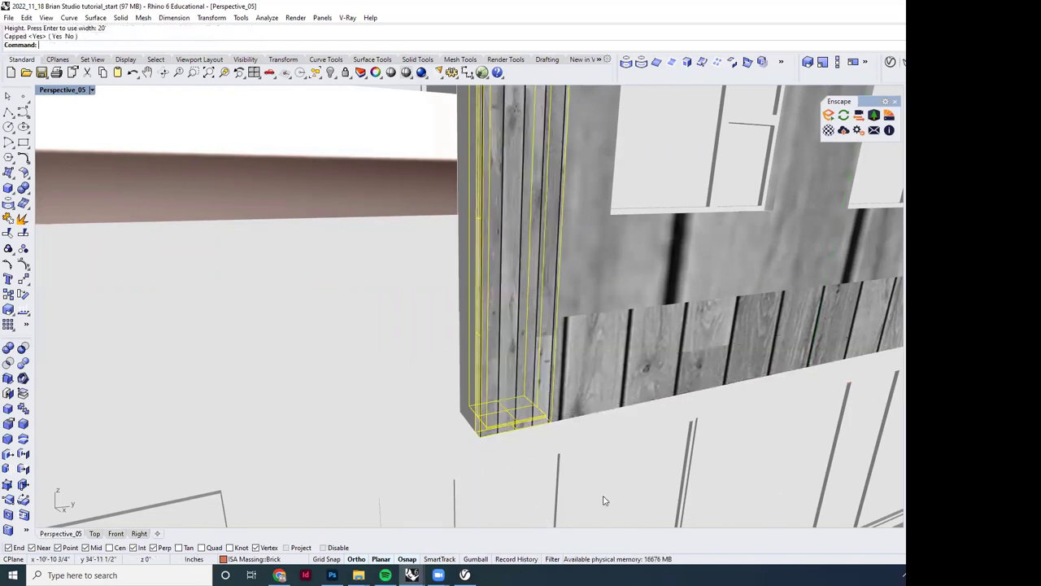
{"action": "scroll", "coordinate": [595, 477], "scroll_direction": "up", "scroll_amount": 5}
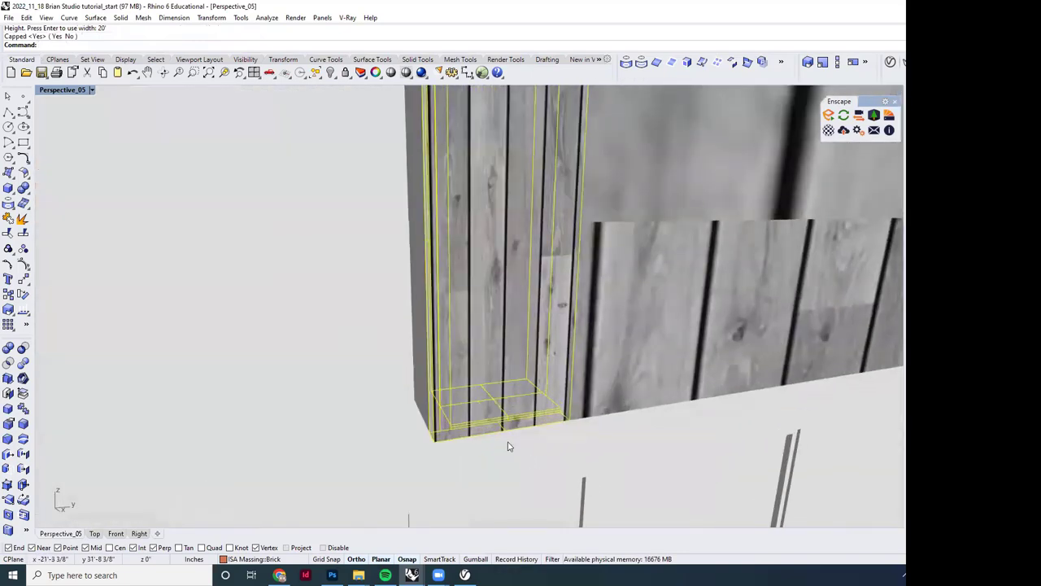
{"action": "key", "text": "Escape"}
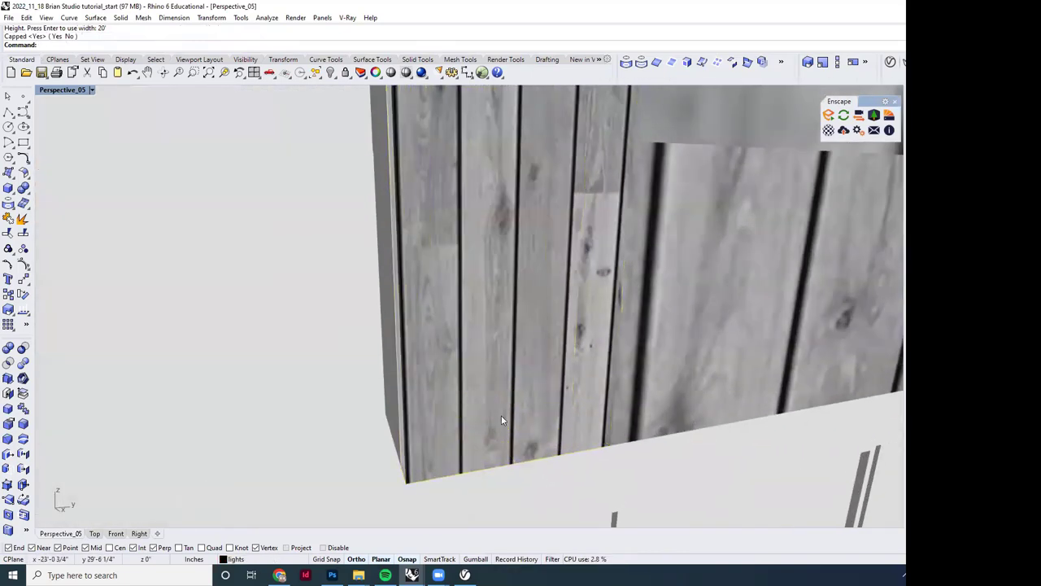
Step: Measure two mapped board widths on the column with Distance, about 7 3/4 and 7 3/8 inches
{"action": "type", "text": "distance"}
{"action": "key", "text": "Return"}
{"action": "left_click", "coordinate": [461, 476]}
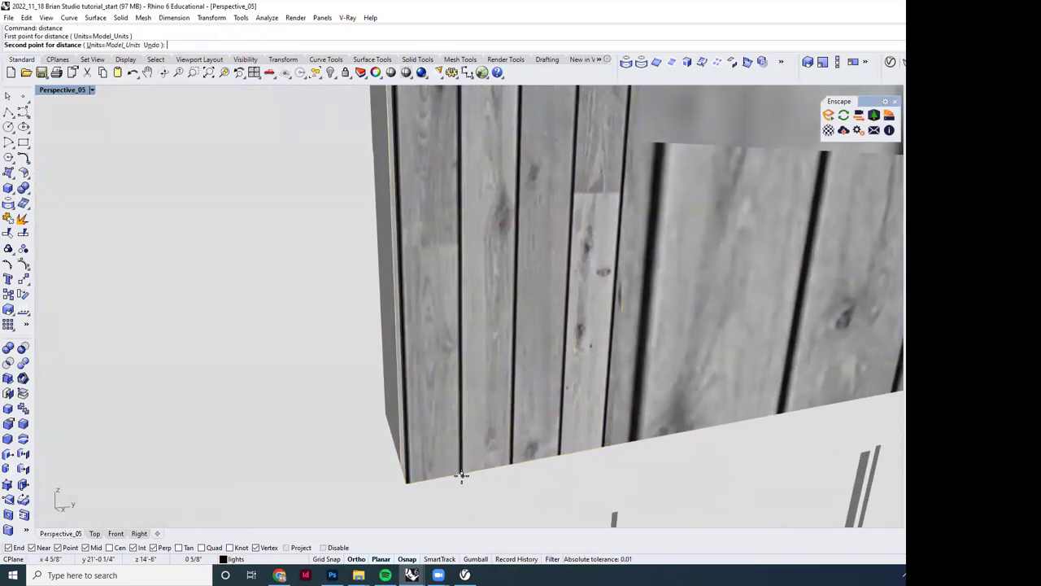
{"action": "scroll", "coordinate": [509, 463], "scroll_direction": "up", "scroll_amount": 2}
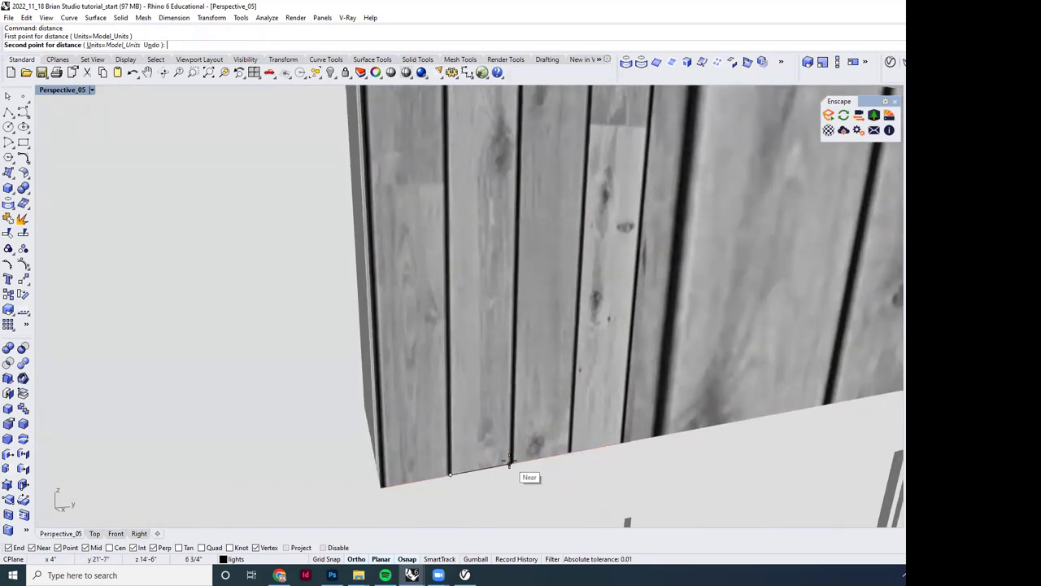
{"action": "left_click", "coordinate": [510, 464]}
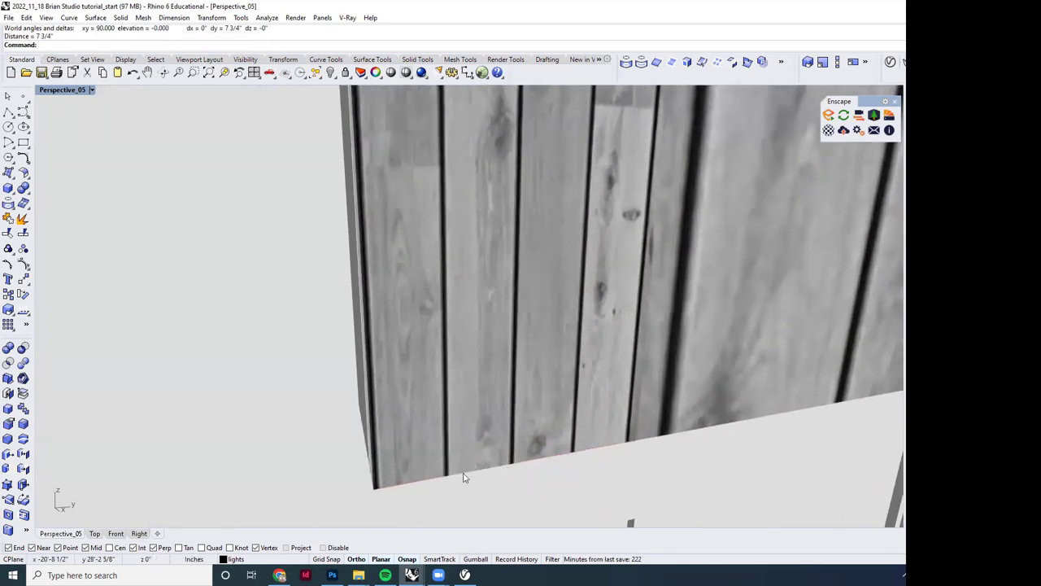
{"action": "type", "text": "d"}
{"action": "key", "text": "Return"}
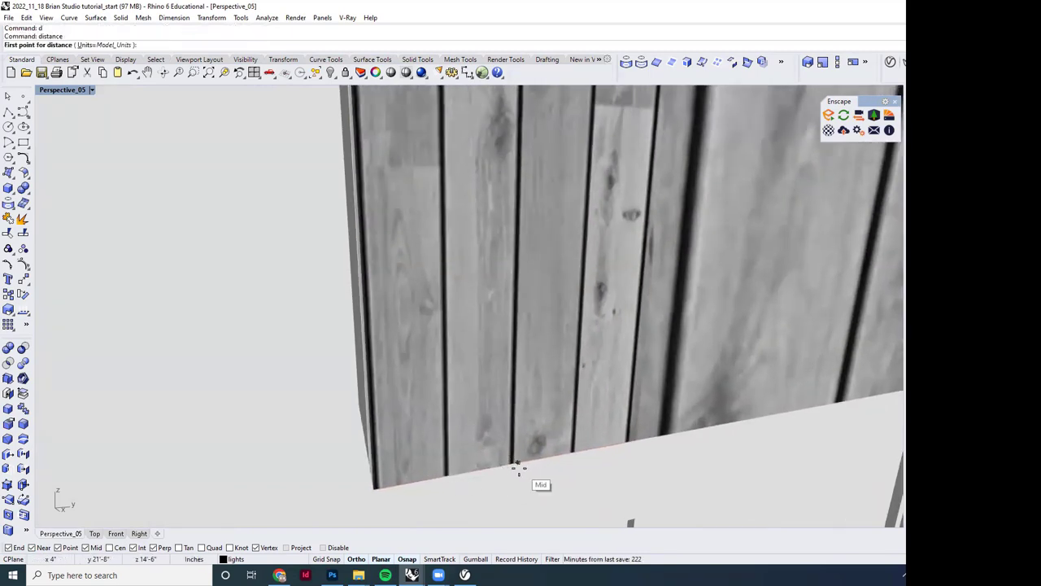
{"action": "left_click", "coordinate": [572, 451]}
{"action": "scroll", "coordinate": [511, 465], "scroll_direction": "up", "scroll_amount": 2}
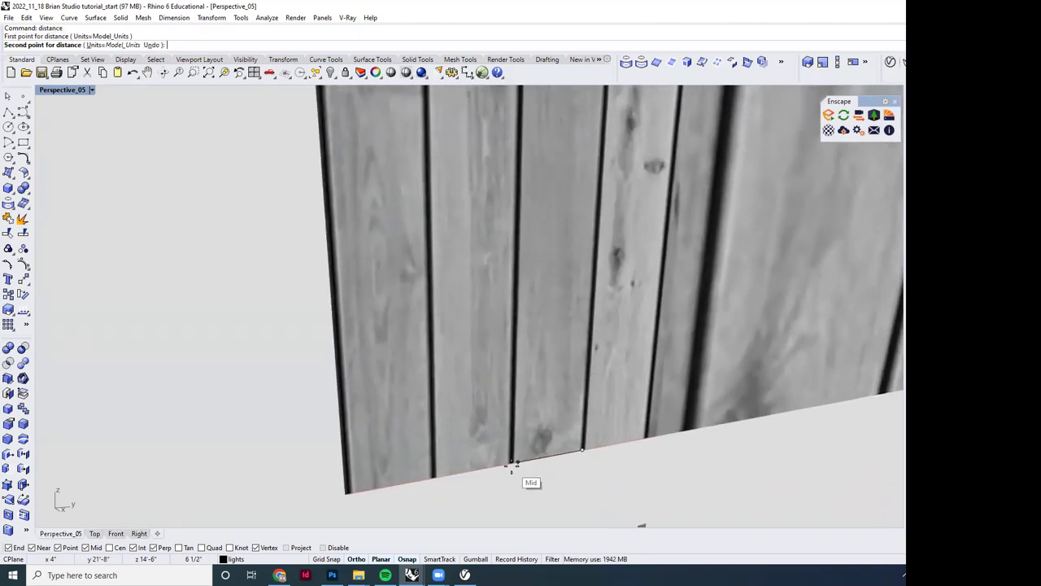
{"action": "left_click", "coordinate": [509, 464]}
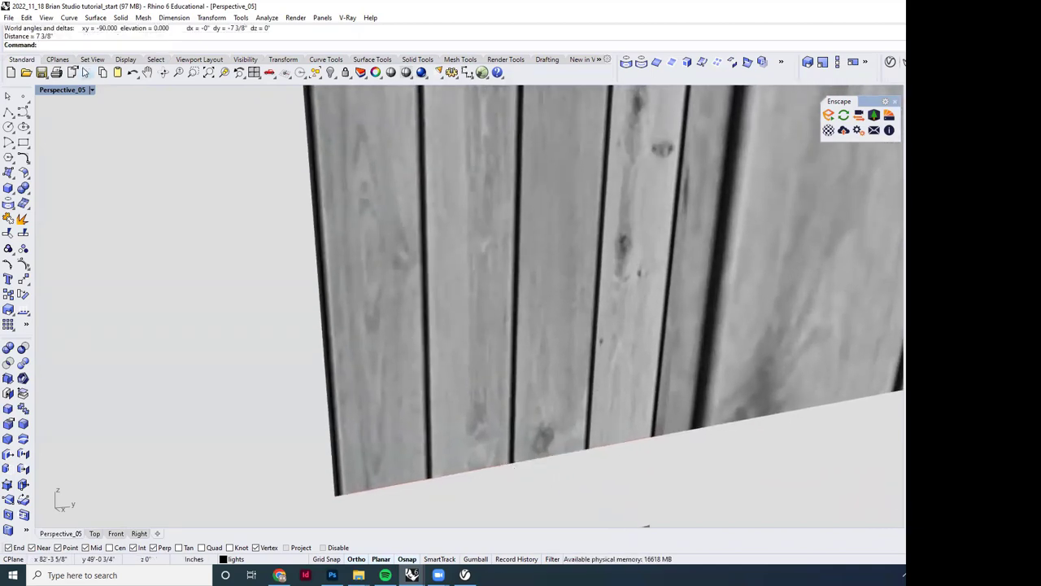
Step: Select the textured wall panel and compare it with the wood decking texture image
{"action": "scroll", "coordinate": [598, 476], "scroll_direction": "down", "scroll_amount": 5}
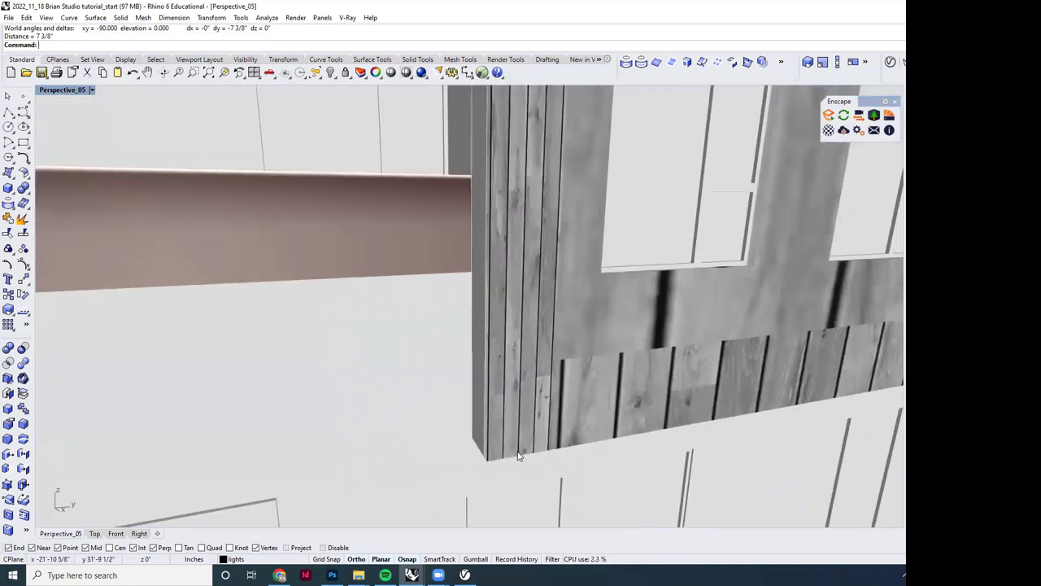
{"action": "right_click_drag", "start_coordinate": [517, 455], "coordinate": [526, 436]}
{"action": "scroll", "coordinate": [526, 429], "scroll_direction": "up", "scroll_amount": 5}
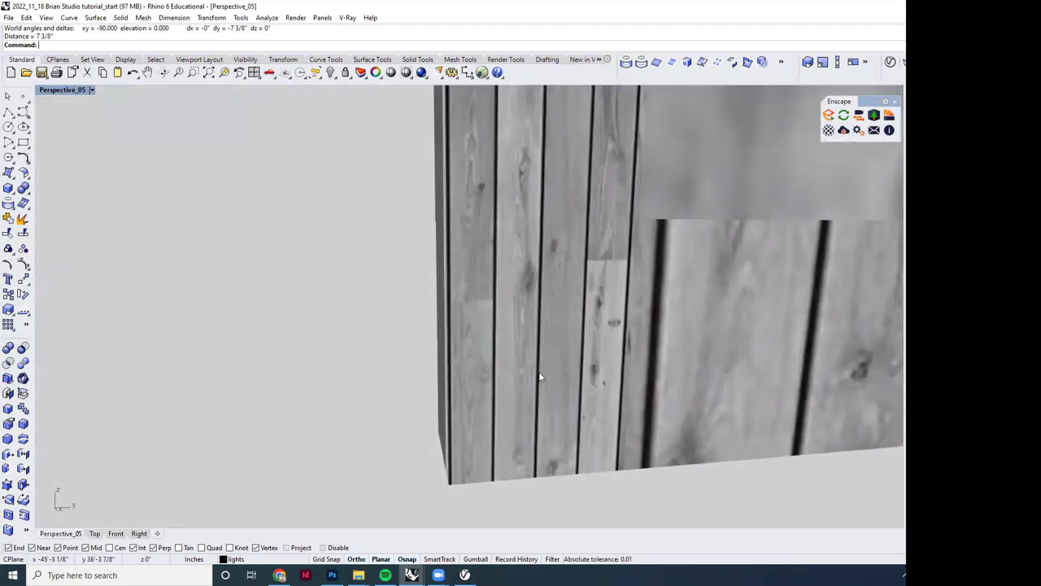
{"action": "left_click", "coordinate": [541, 372]}
{"action": "right_click_drag", "start_coordinate": [516, 402], "coordinate": [520, 325]}
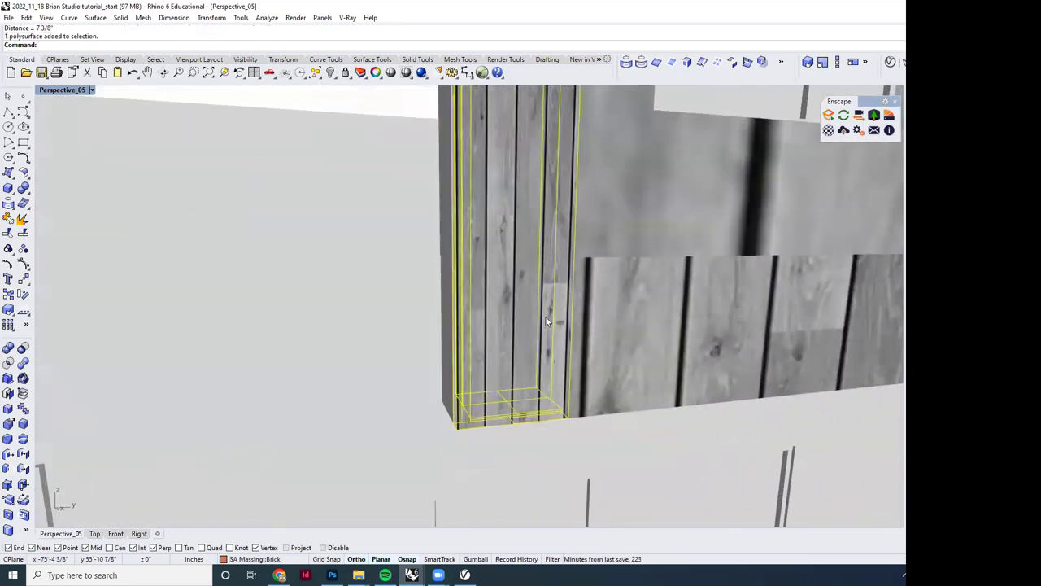
{"action": "left_click", "coordinate": [332, 575]}
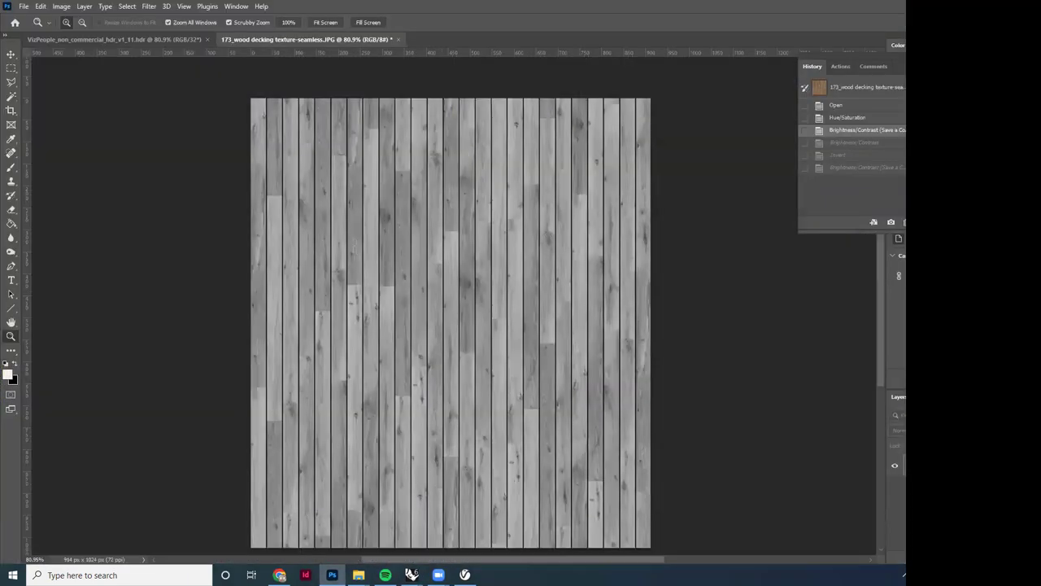
{"action": "key", "text": "alt+Tab"}
{"action": "right_click_drag", "start_coordinate": [547, 413], "coordinate": [525, 370]}
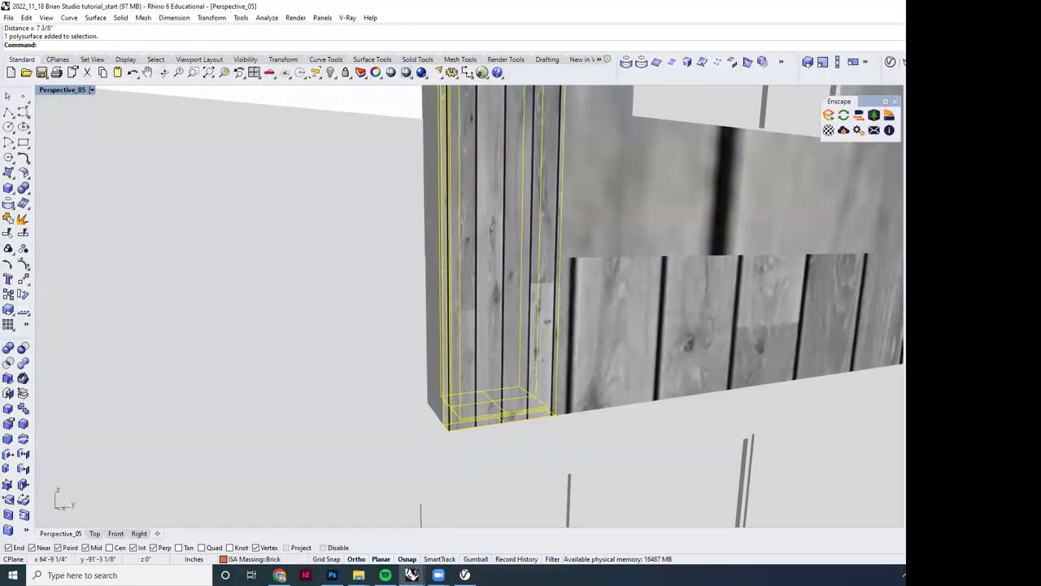
Step: Show the wall panel's mapping box and rotate it 90 degrees in 3D about its bottom edge
{"action": "key", "text": "Return"}
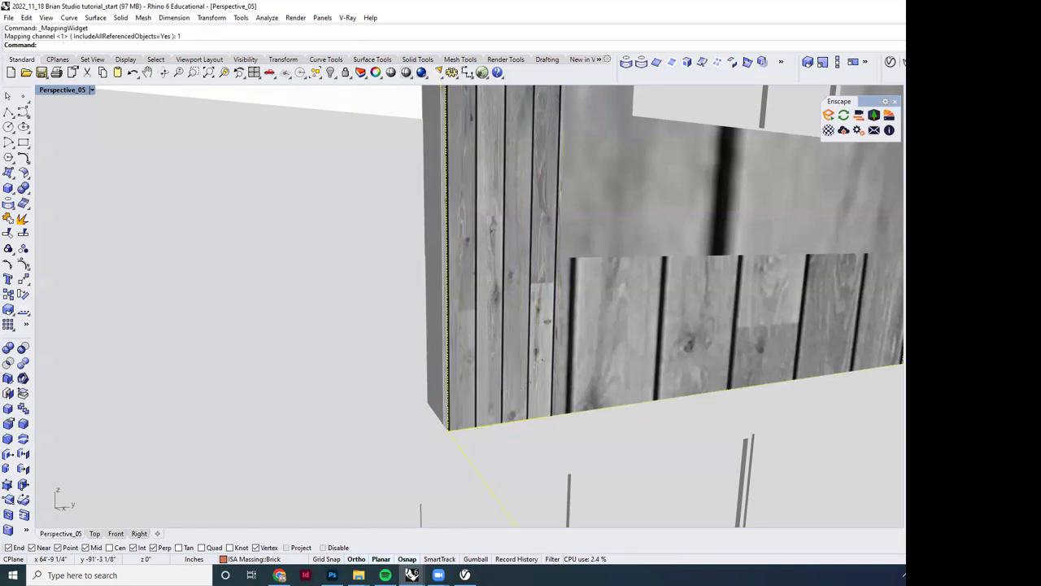
{"action": "scroll", "coordinate": [467, 401], "scroll_direction": "down", "scroll_amount": 5}
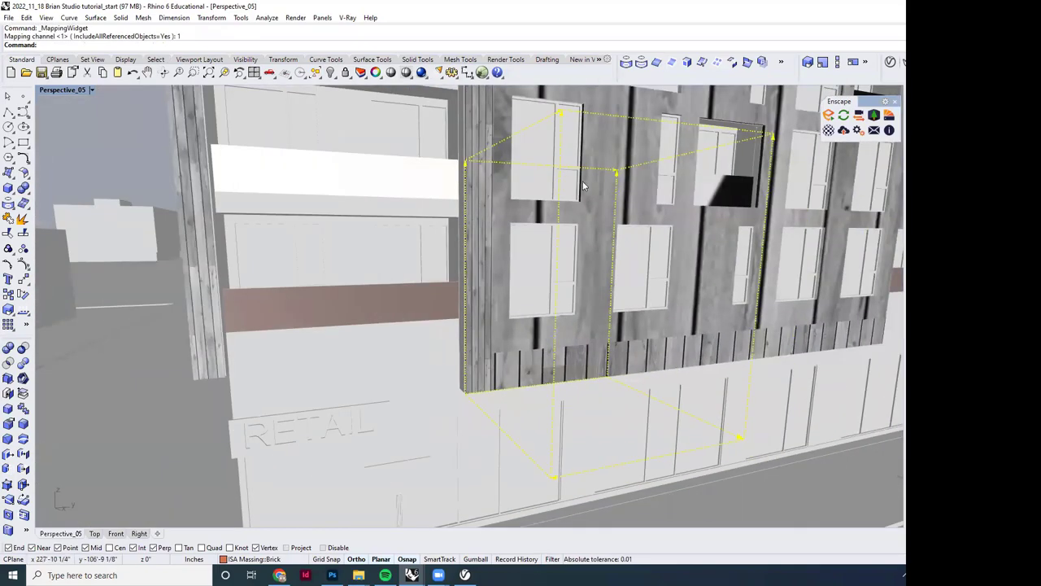
{"action": "right_click_drag", "start_coordinate": [603, 399], "coordinate": [472, 258]}
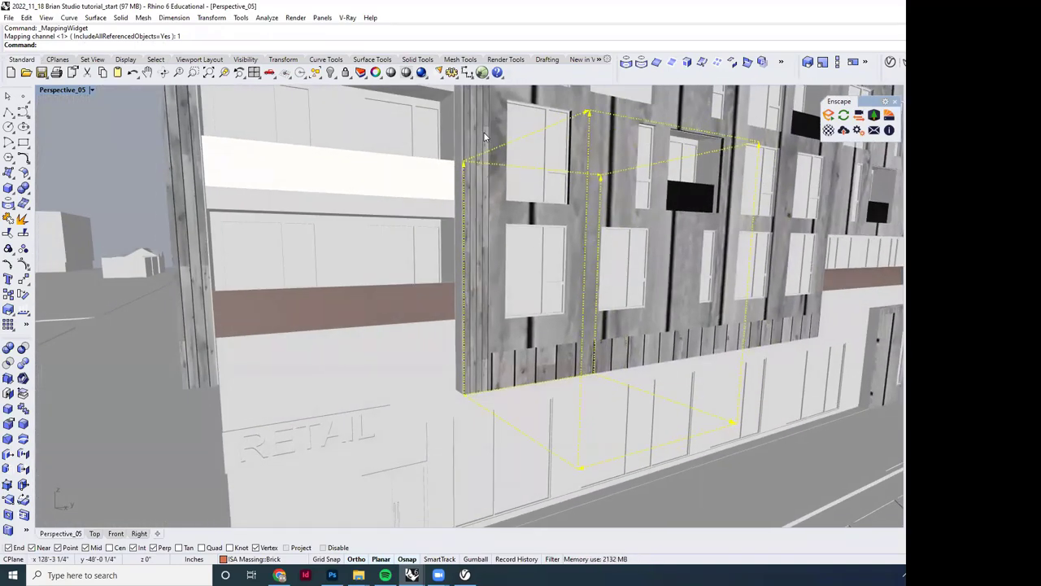
{"action": "right_click_drag", "start_coordinate": [545, 332], "coordinate": [555, 370]}
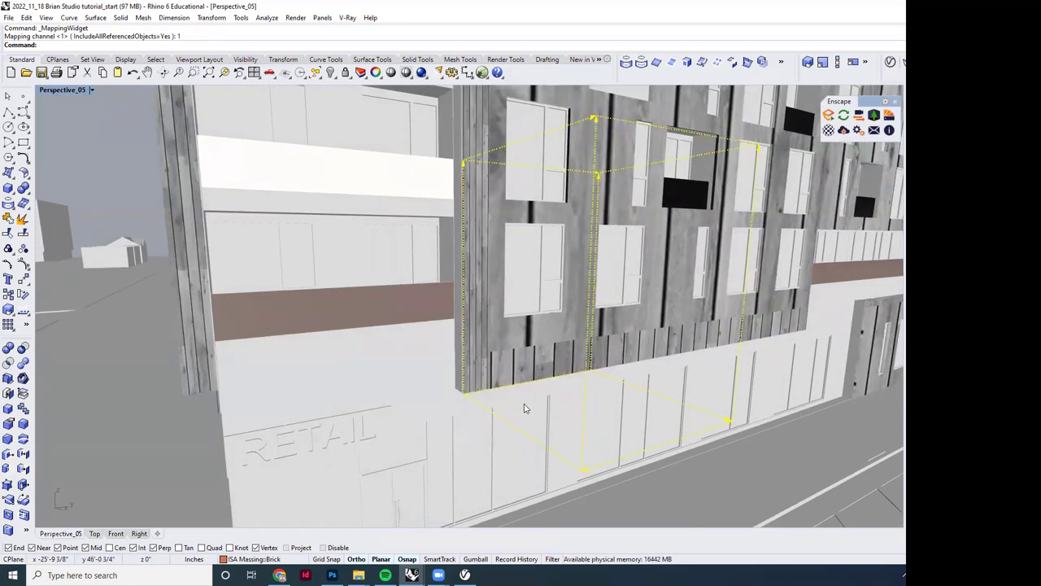
{"action": "right_click_drag", "start_coordinate": [524, 408], "coordinate": [521, 406]}
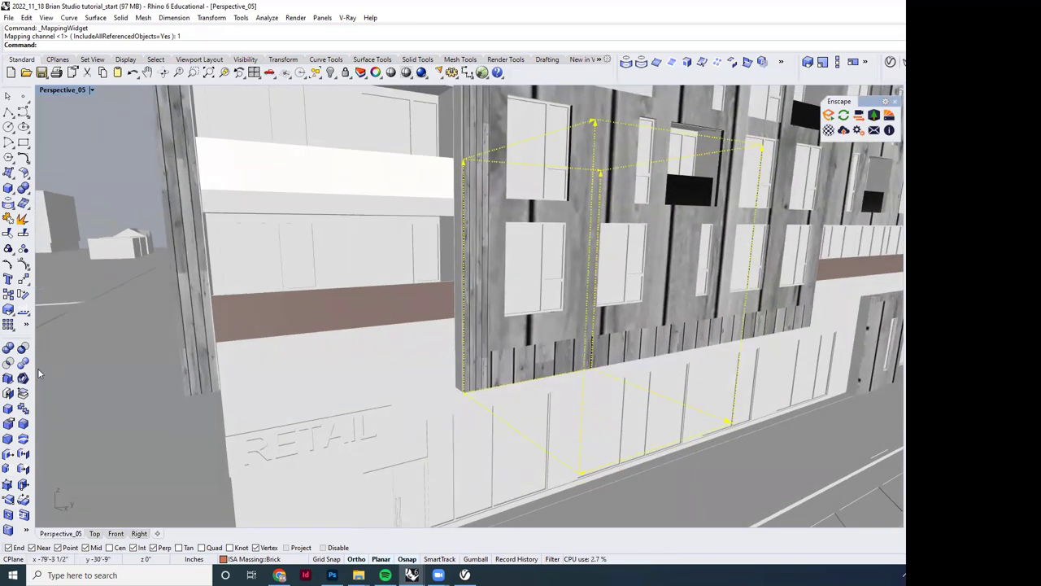
{"action": "right_click", "coordinate": [22, 295]}
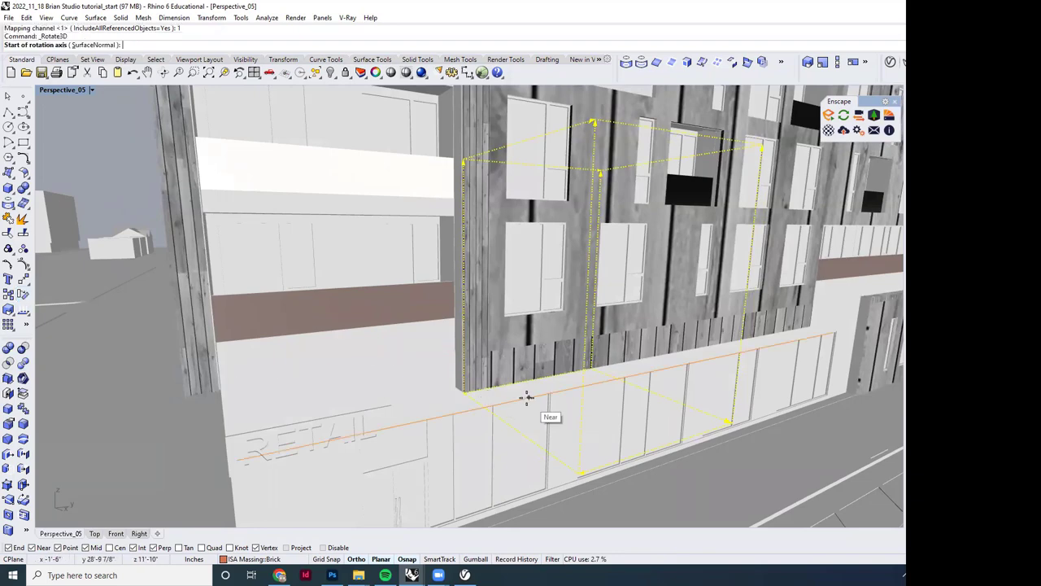
{"action": "left_click", "coordinate": [466, 394]}
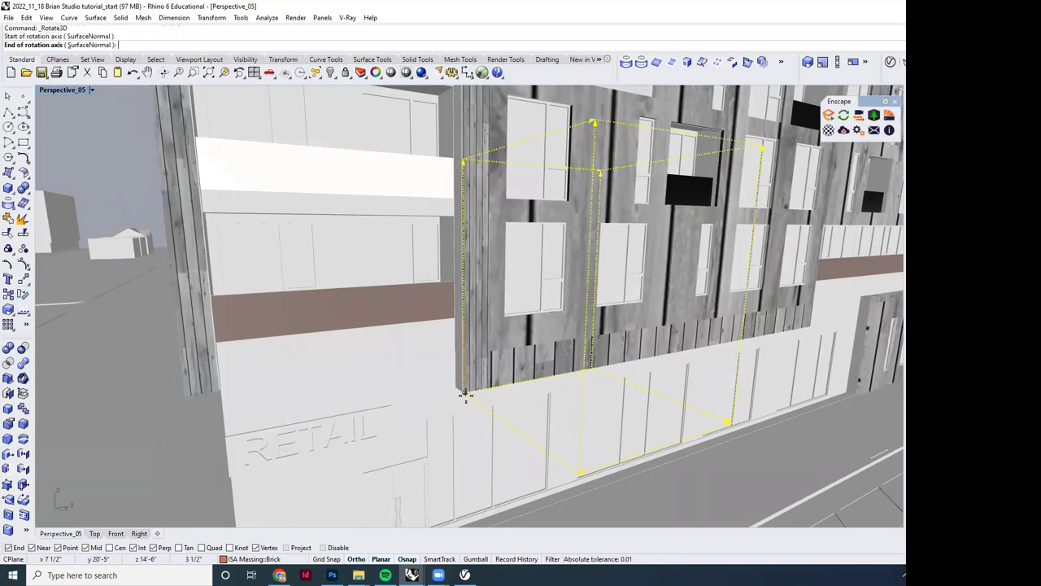
{"action": "left_click", "coordinate": [577, 473]}
{"action": "left_click", "coordinate": [556, 396]}
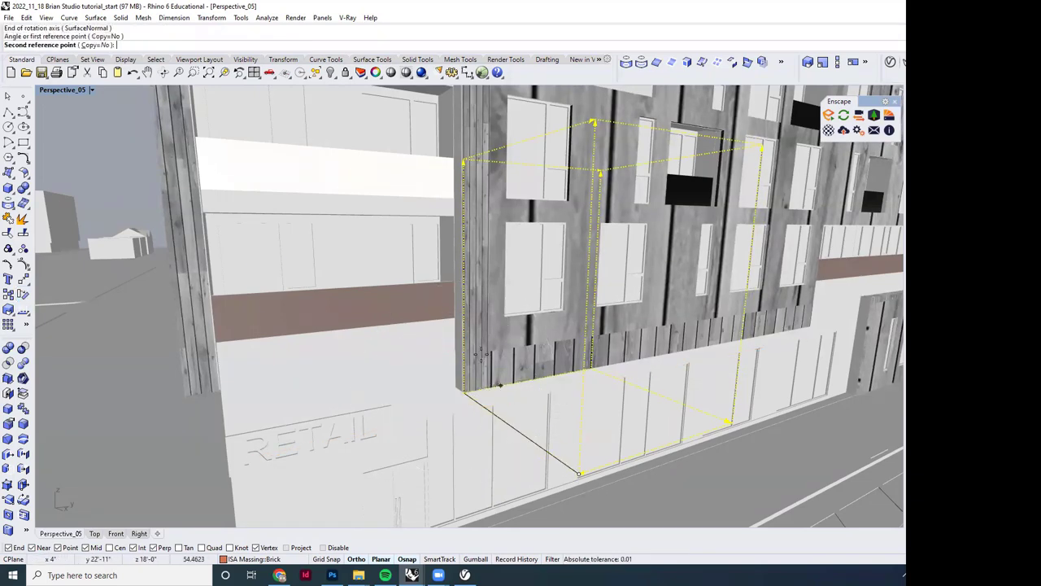
{"action": "left_click", "coordinate": [476, 333]}
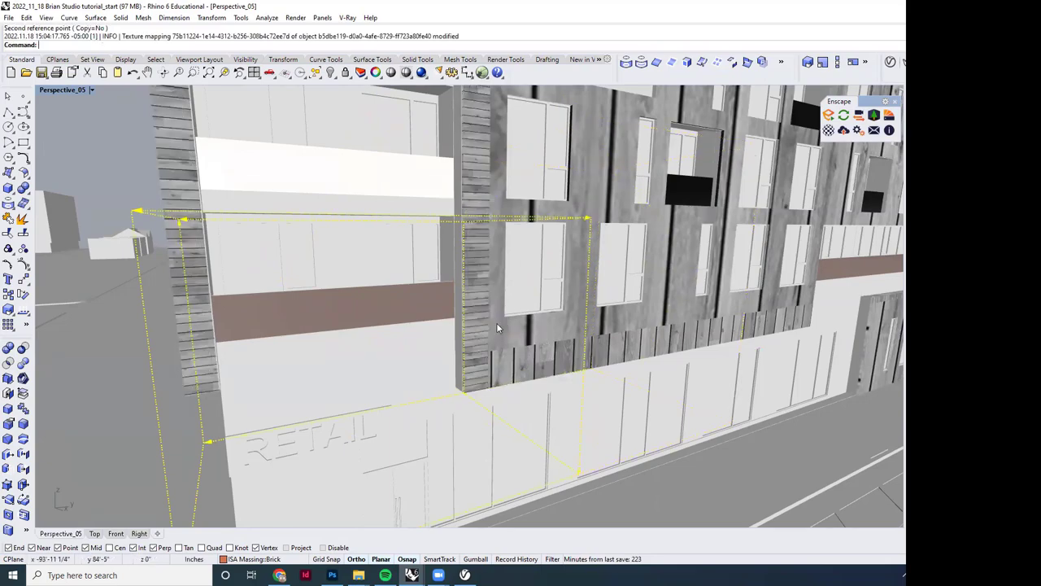
Step: Move the mapping box so its corner lands on the wall's corner
{"action": "right_click_drag", "start_coordinate": [498, 327], "coordinate": [474, 308]}
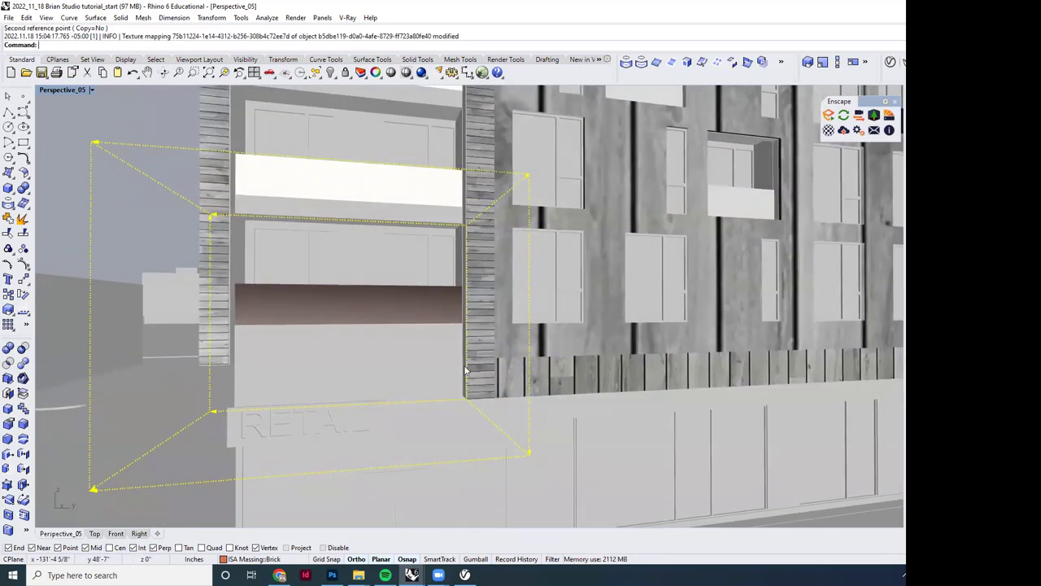
{"action": "scroll", "coordinate": [466, 370], "scroll_direction": "up", "scroll_amount": 3}
{"action": "scroll", "coordinate": [472, 386], "scroll_direction": "down", "scroll_amount": 5}
{"action": "right_click_drag", "start_coordinate": [481, 407], "coordinate": [368, 427]}
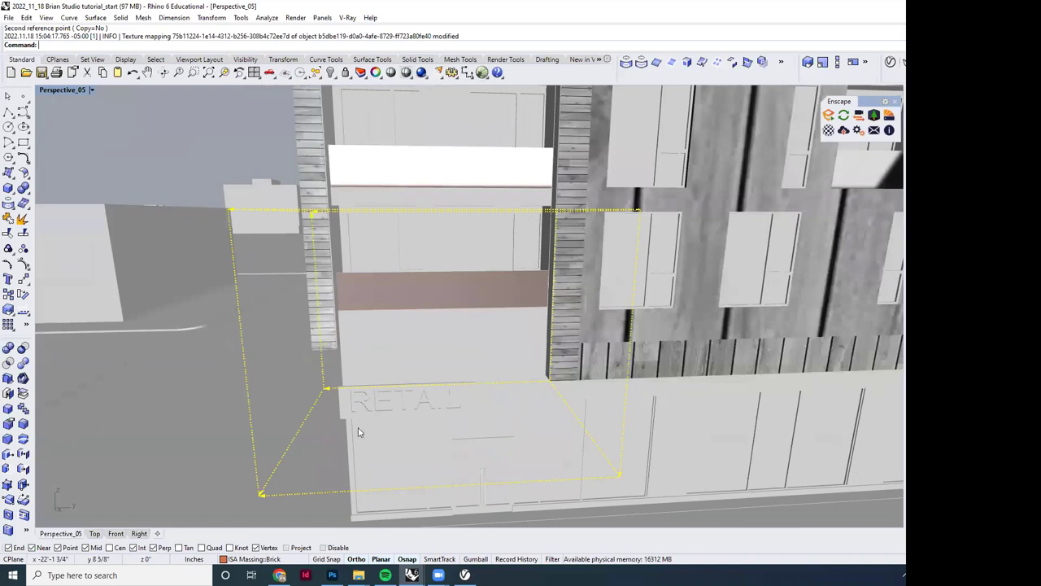
{"action": "type", "text": "m"}
{"action": "key", "text": "Return"}
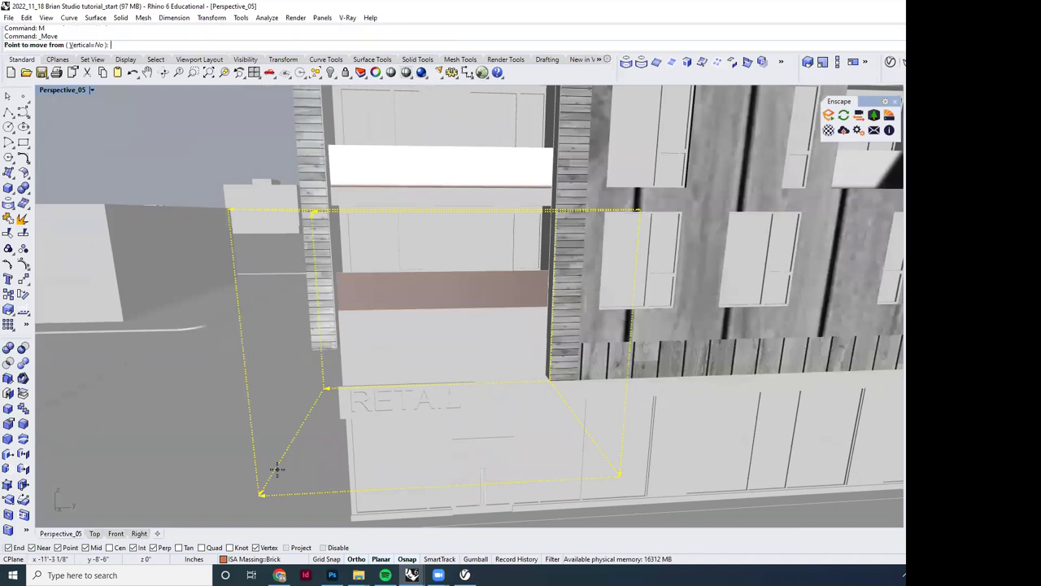
{"action": "left_click", "coordinate": [325, 389]}
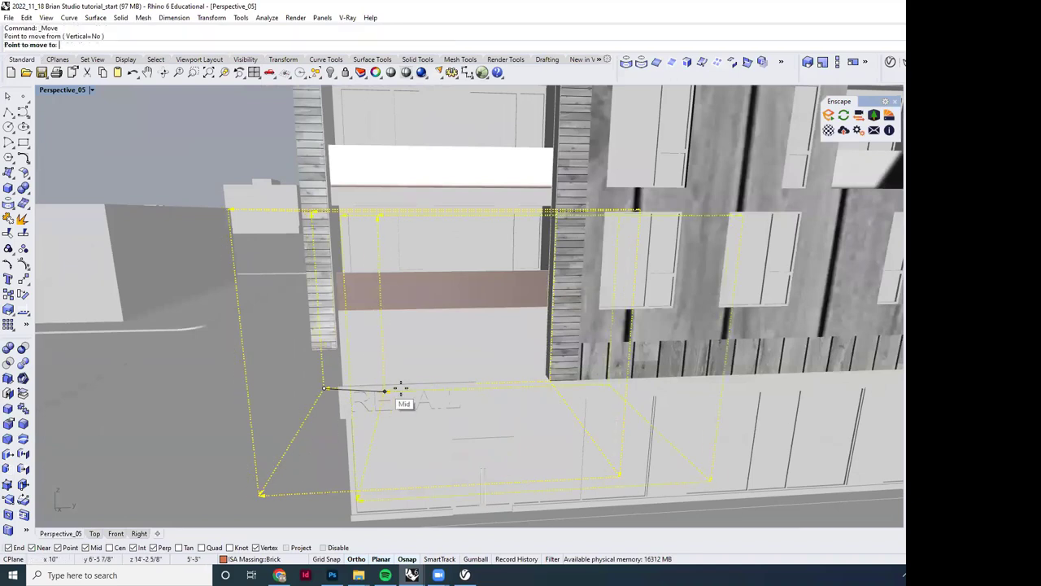
{"action": "left_click", "coordinate": [552, 379]}
{"action": "scroll", "coordinate": [553, 381], "scroll_direction": "up", "scroll_amount": 5}
Step: Move the box twice more, snapping it to the cladding's upper and bottom corners
{"action": "key", "text": "Return"}
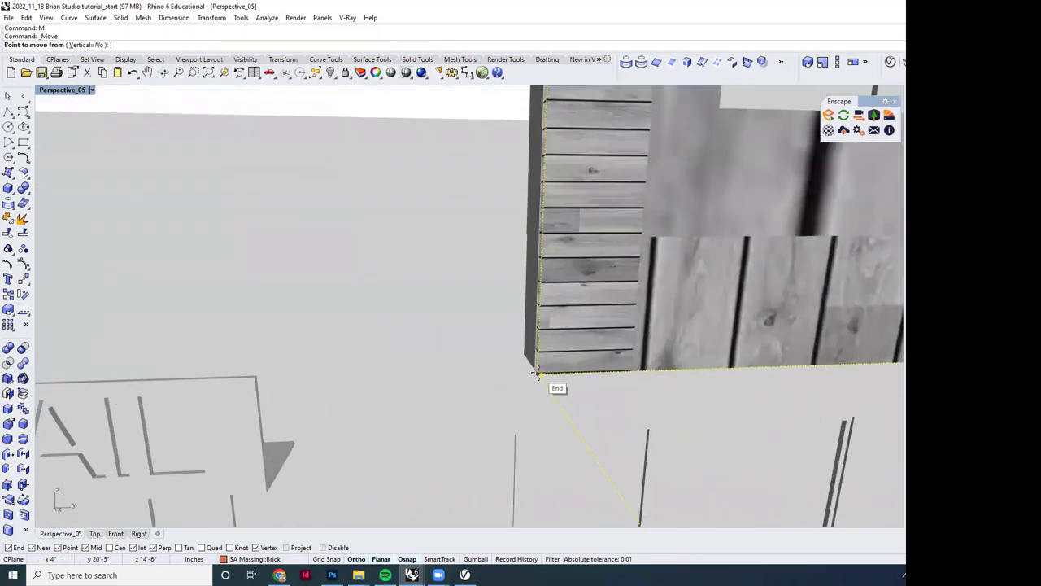
{"action": "left_click", "coordinate": [538, 373]}
{"action": "left_click", "coordinate": [543, 326]}
{"action": "key", "text": "Return"}
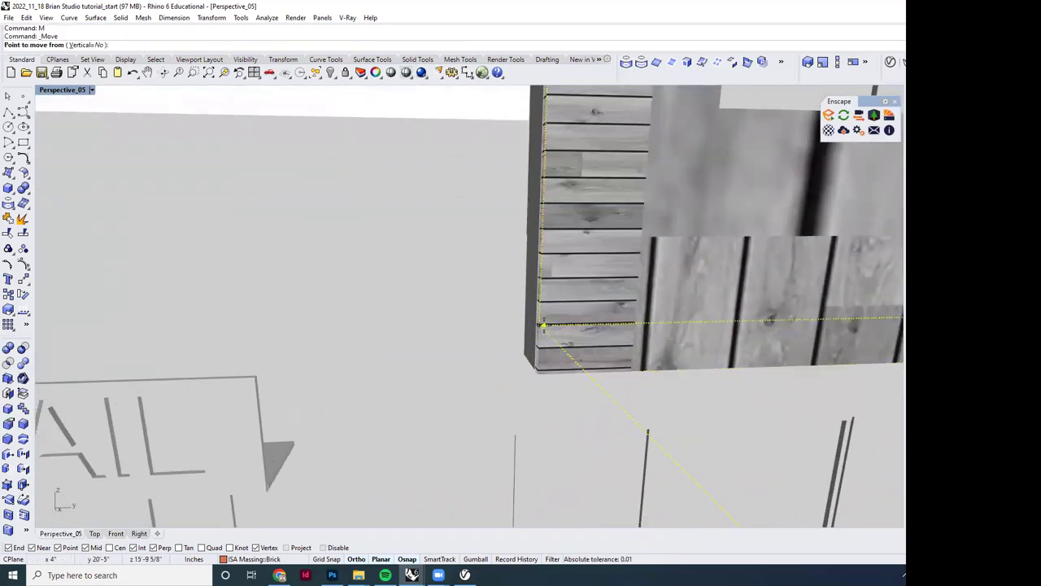
{"action": "left_click", "coordinate": [543, 326]}
{"action": "left_click", "coordinate": [476, 366]}
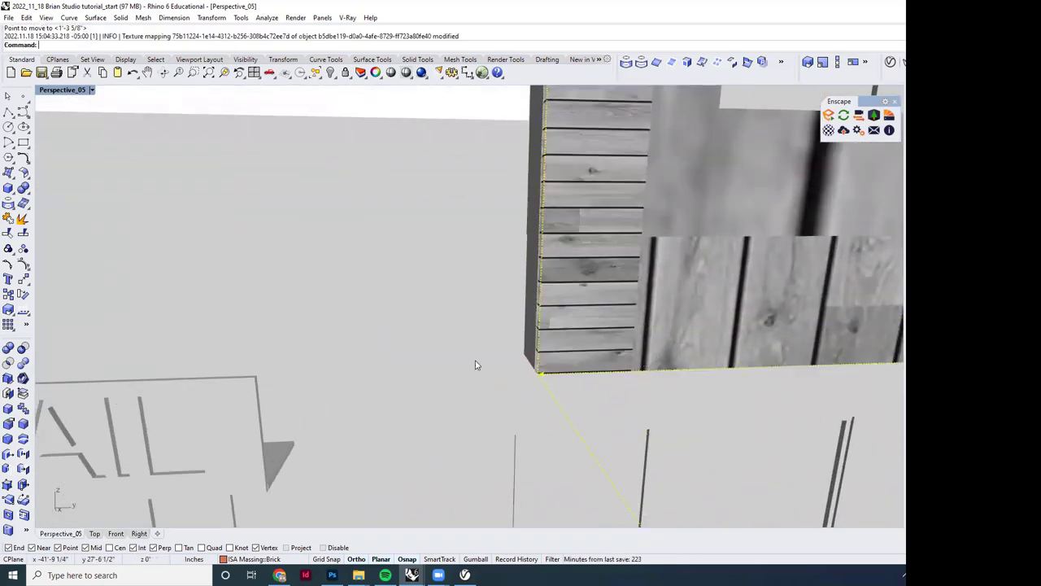
{"action": "scroll", "coordinate": [472, 390], "scroll_direction": "down", "scroll_amount": 5}
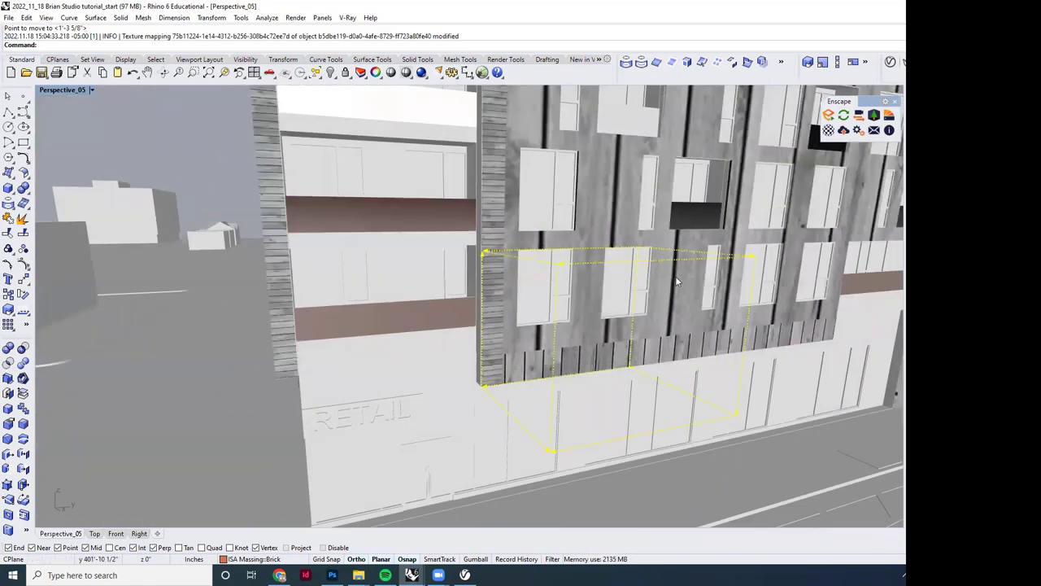
{"action": "scroll", "coordinate": [637, 419], "scroll_direction": "up", "scroll_amount": 3}
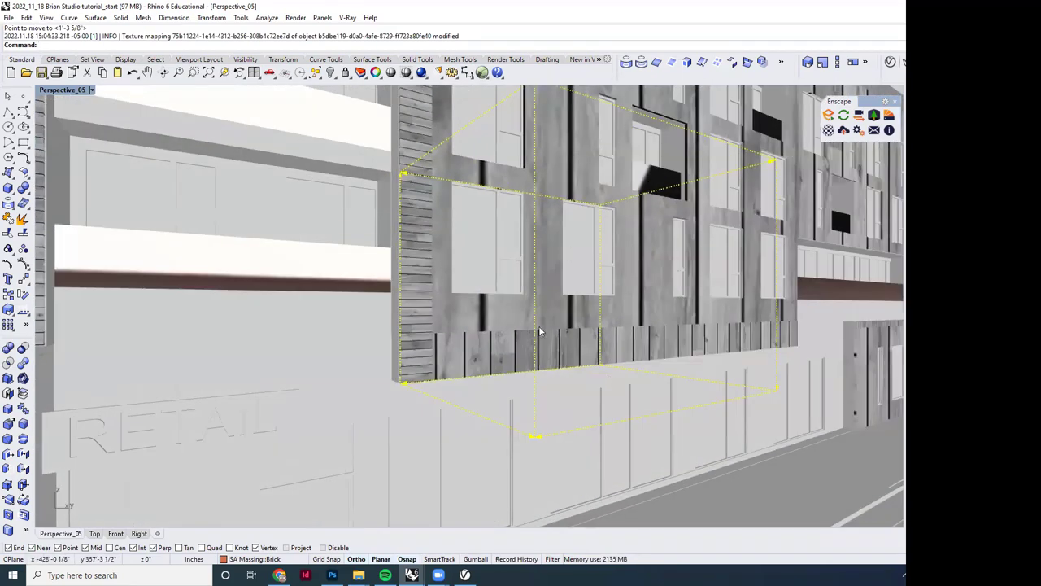
Step: Orbit around the wood-clad box to check its mapping alignment
{"action": "right_click_drag", "start_coordinate": [580, 345], "coordinate": [518, 334]}
{"action": "scroll", "coordinate": [518, 333], "scroll_direction": "up", "scroll_amount": 6}
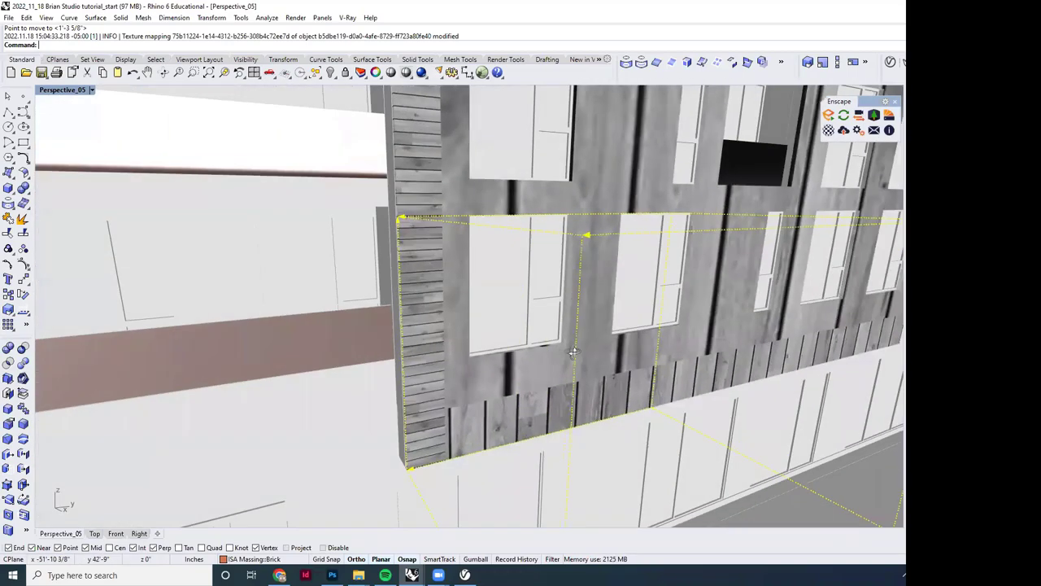
{"action": "right_click_drag", "start_coordinate": [572, 351], "coordinate": [567, 342]}
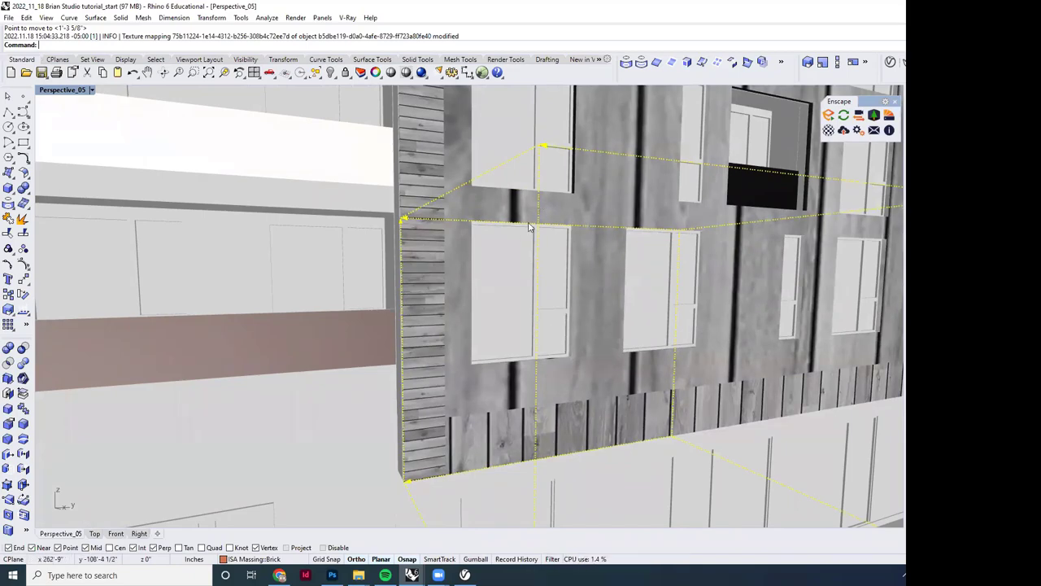
{"action": "right_click_drag", "start_coordinate": [547, 329], "coordinate": [460, 402]}
{"action": "scroll", "coordinate": [456, 399], "scroll_direction": "up", "scroll_amount": 5}
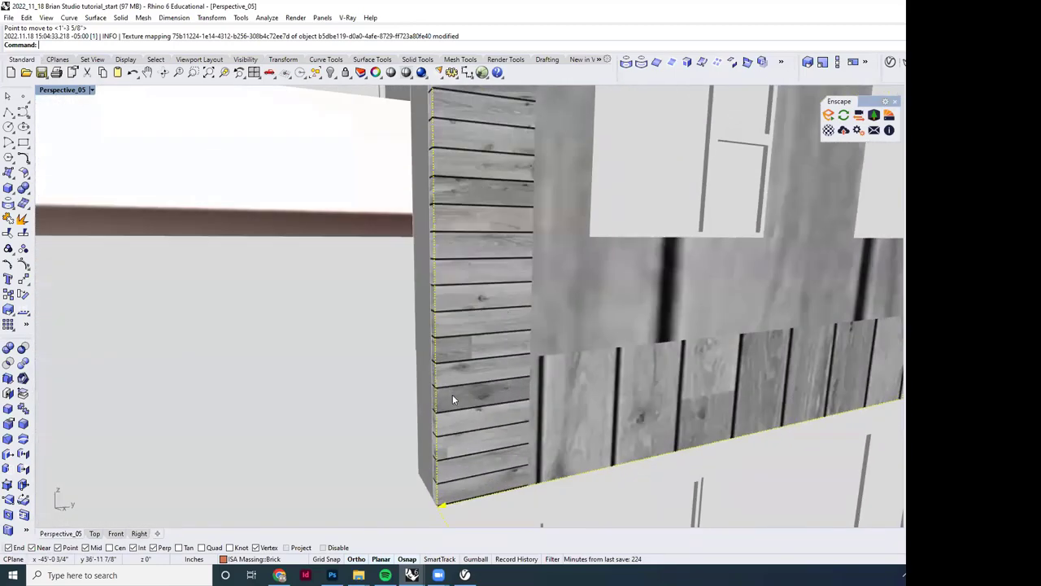
{"action": "scroll", "coordinate": [471, 388], "scroll_direction": "down", "scroll_amount": 5}
Step: Window-select the façade objects and match their mapping to the wood-clad polysurface
{"action": "key", "text": "Escape"}
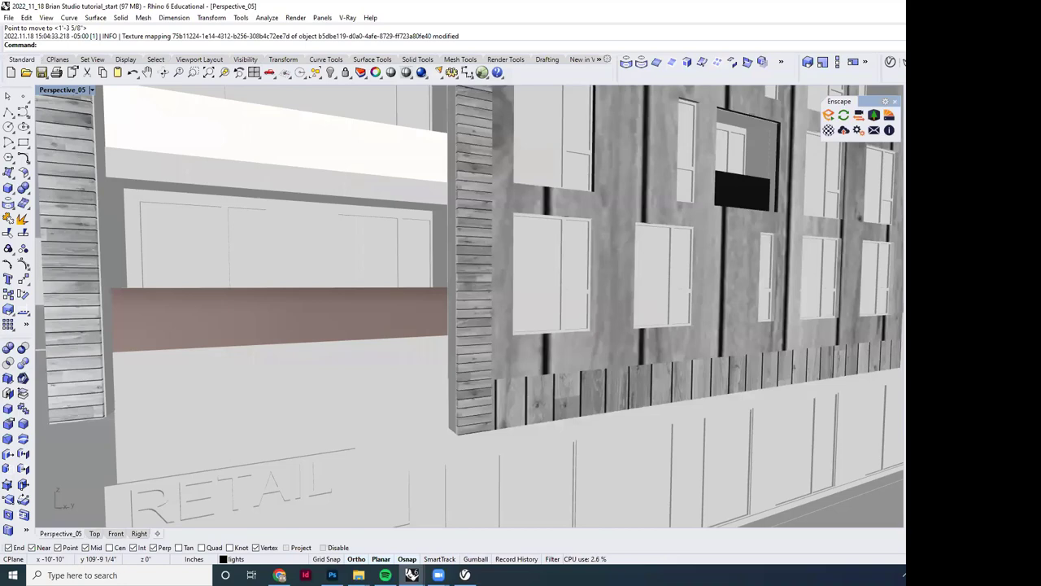
{"action": "left_click_drag", "start_coordinate": [862, 390], "coordinate": [607, 97]}
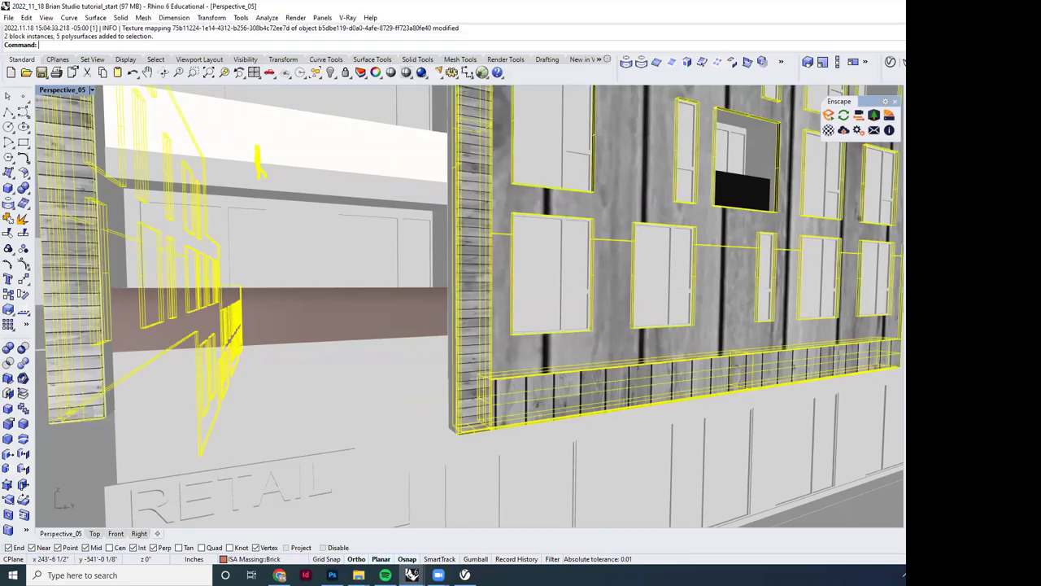
{"action": "key", "text": "Return"}
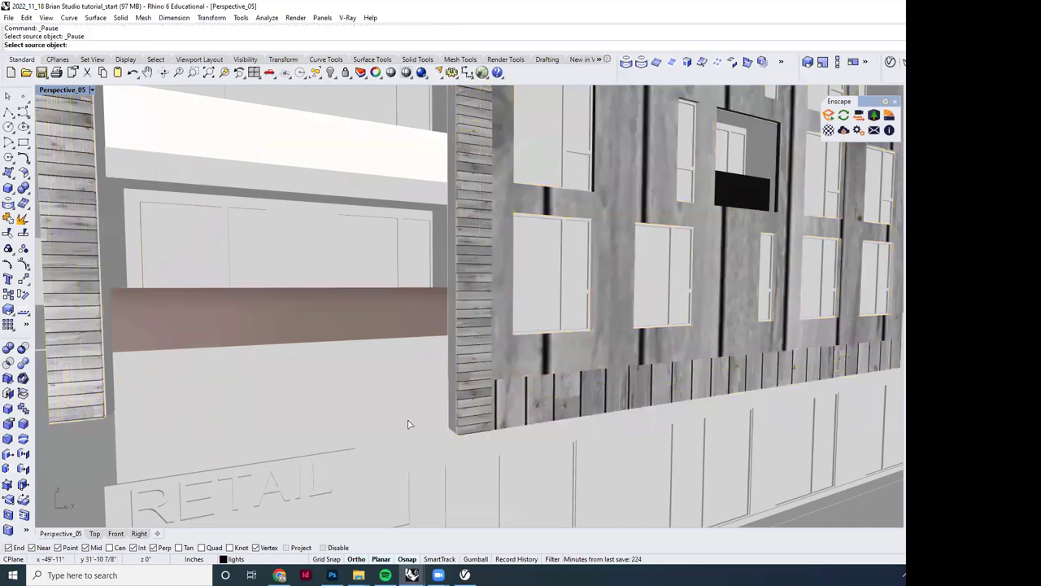
{"action": "left_click", "coordinate": [475, 391]}
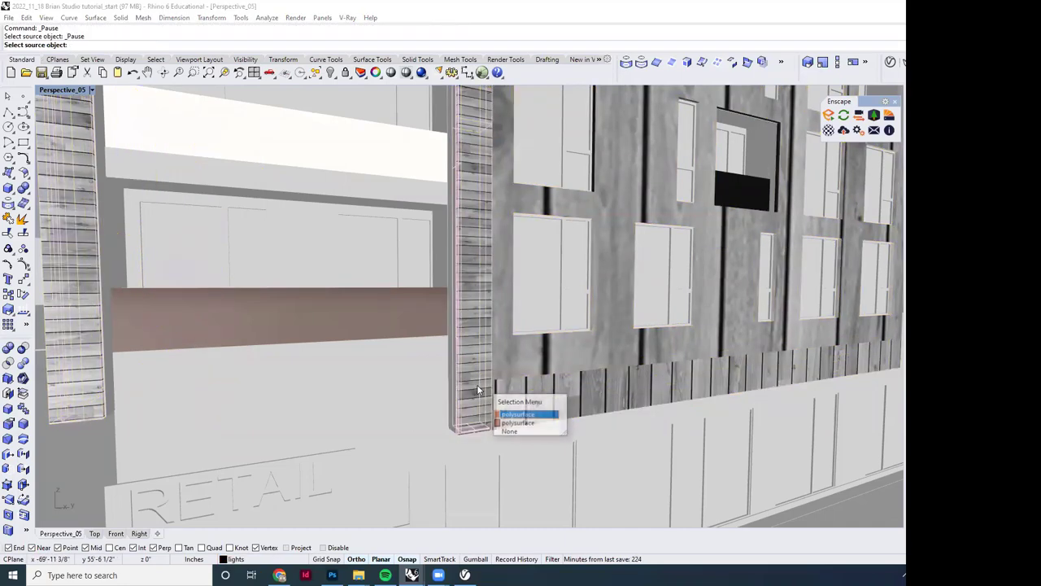
{"action": "left_click", "coordinate": [513, 414]}
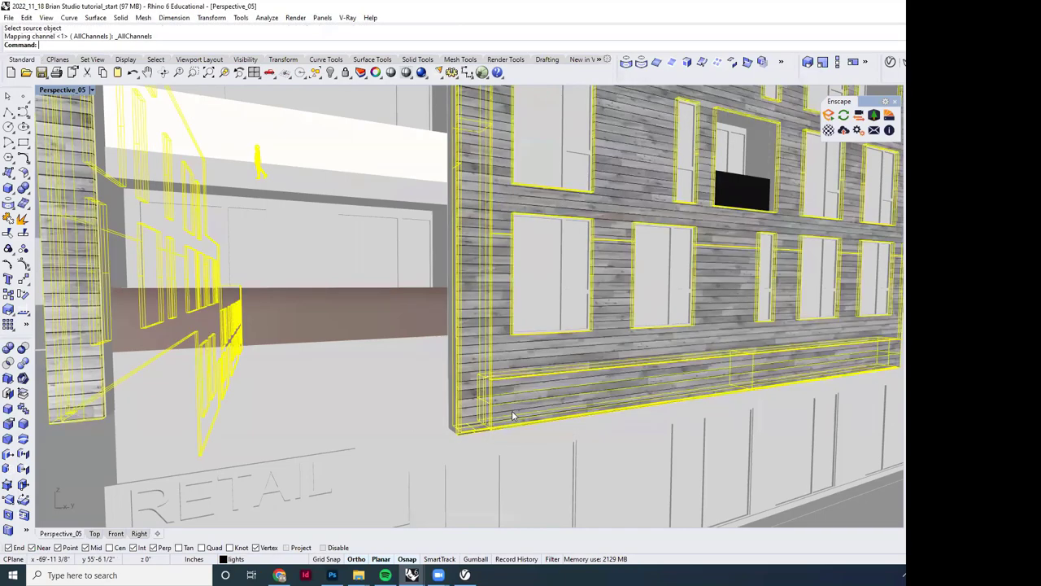
Step: Orbit and zoom to inspect the boards running across the remapped façade
{"action": "right_click_drag", "start_coordinate": [512, 410], "coordinate": [423, 347]}
{"action": "scroll", "coordinate": [548, 421], "scroll_direction": "down", "scroll_amount": 5}
{"action": "scroll", "coordinate": [557, 361], "scroll_direction": "up", "scroll_amount": 3}
{"action": "scroll", "coordinate": [547, 366], "scroll_direction": "down", "scroll_amount": 3}
{"action": "scroll", "coordinate": [526, 379], "scroll_direction": "up", "scroll_amount": 5}
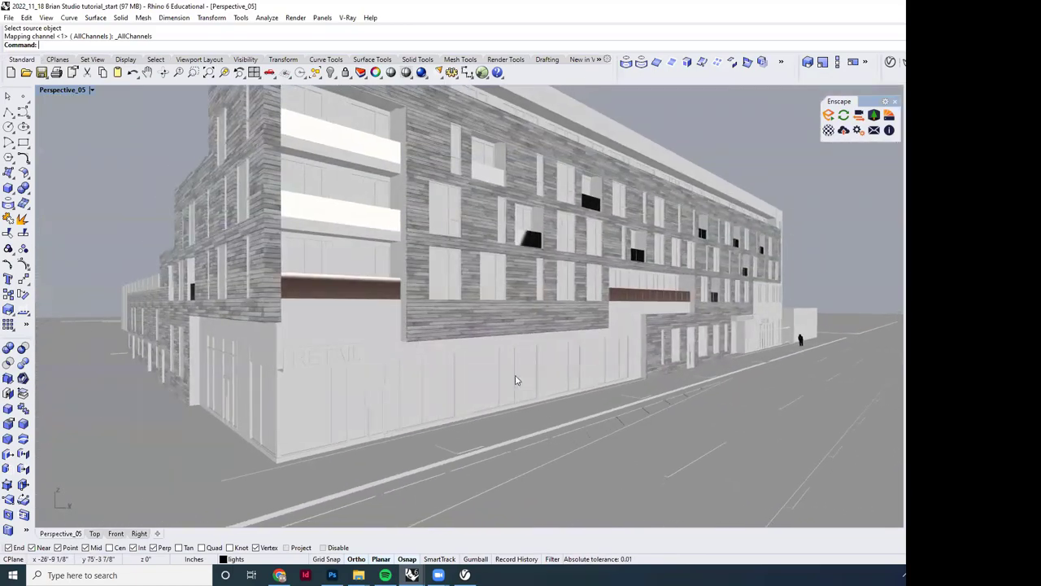
{"action": "scroll", "coordinate": [442, 373], "scroll_direction": "up", "scroll_amount": 2}
{"action": "scroll", "coordinate": [442, 374], "scroll_direction": "up", "scroll_amount": 1}
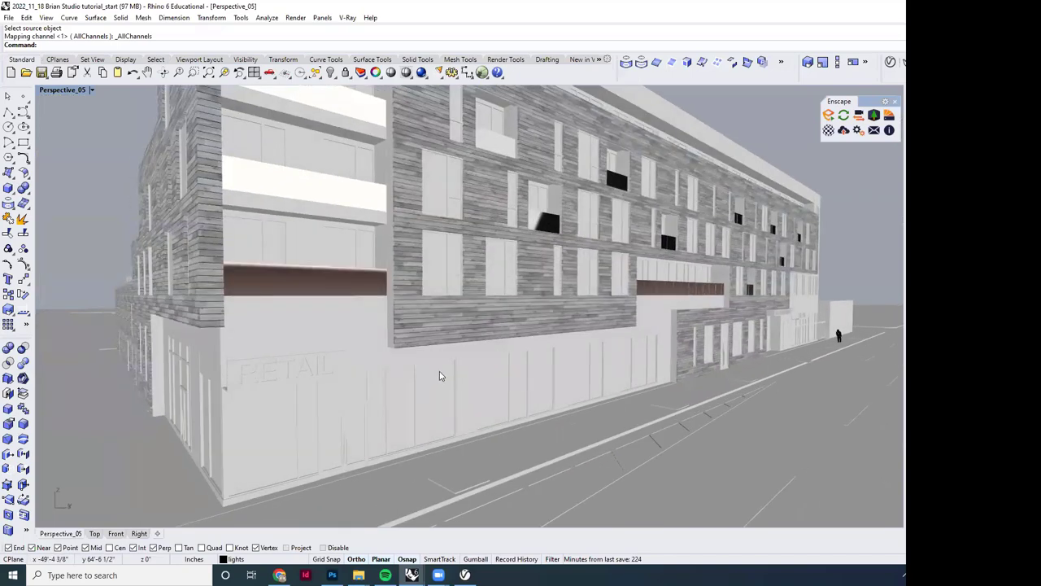
{"action": "right_click_drag", "start_coordinate": [440, 374], "coordinate": [458, 373]}
{"action": "scroll", "coordinate": [458, 374], "scroll_direction": "down", "scroll_amount": 5}
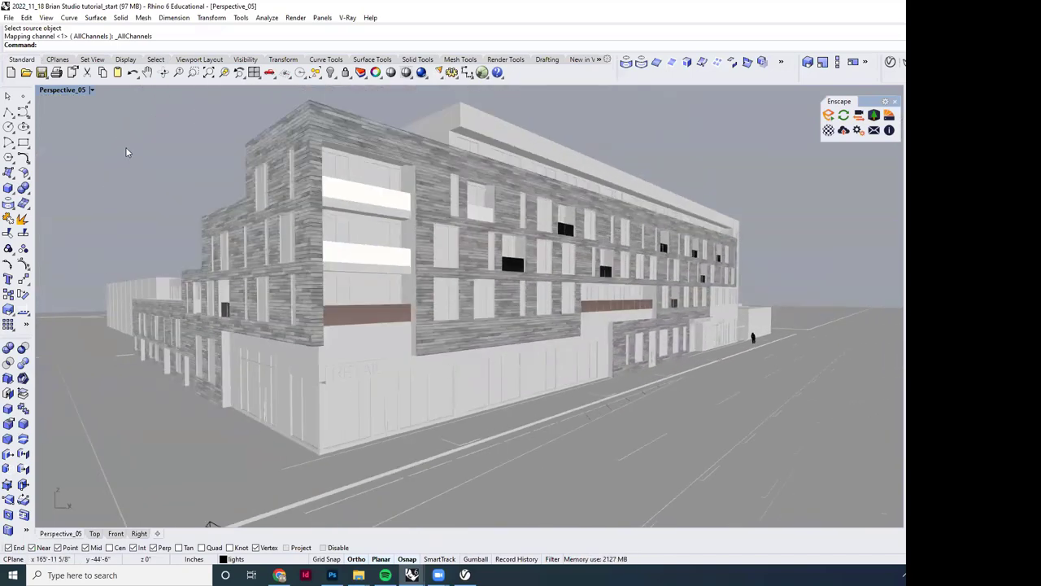
Step: Restore the saved Perspective_05 view in the viewport
{"action": "left_click", "coordinate": [64, 89]}
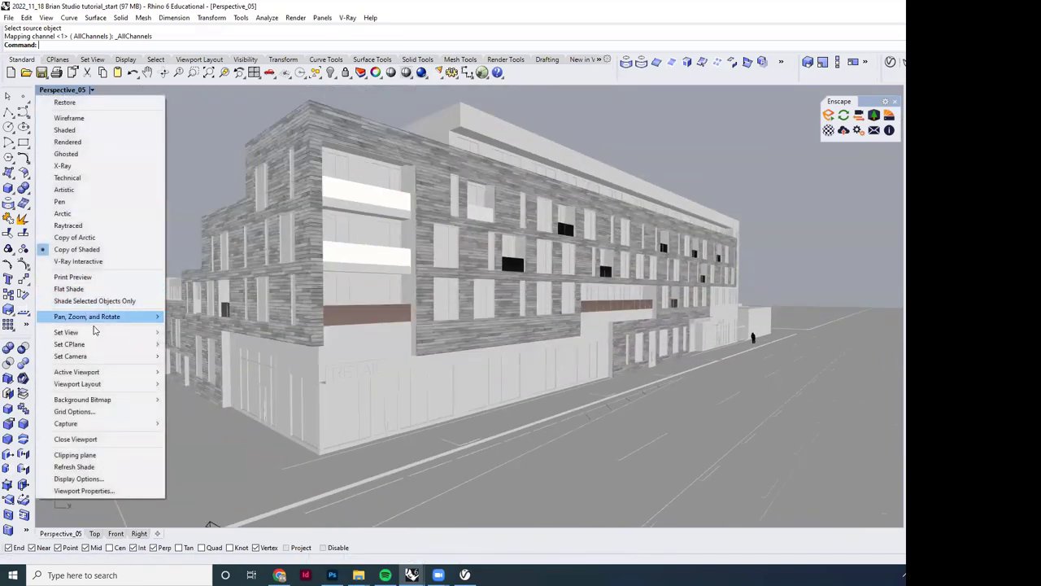
{"action": "mouse_move", "coordinate": [98, 332]}
{"action": "left_click", "coordinate": [203, 570]}
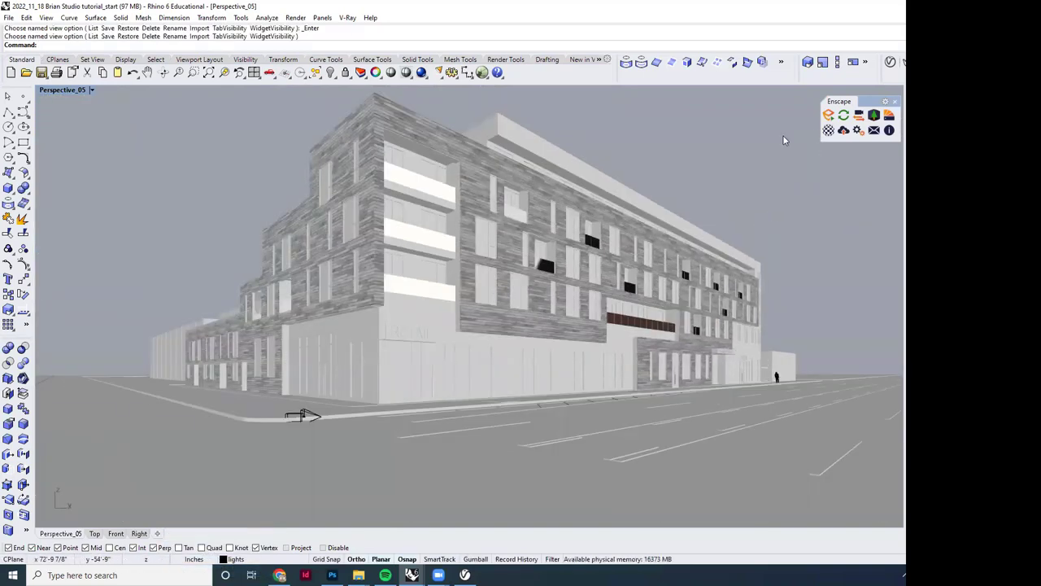
Step: Run a quick V-Ray render, minimize the frame buffer and open the render settings
{"action": "left_click", "coordinate": [890, 62]}
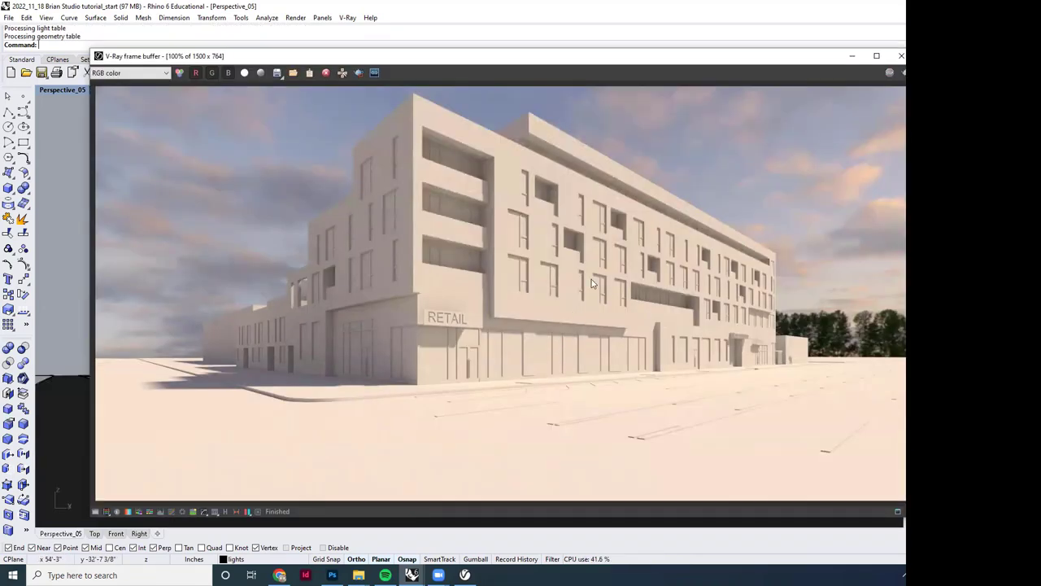
{"action": "left_click", "coordinate": [852, 55]}
{"action": "left_click", "coordinate": [891, 62]}
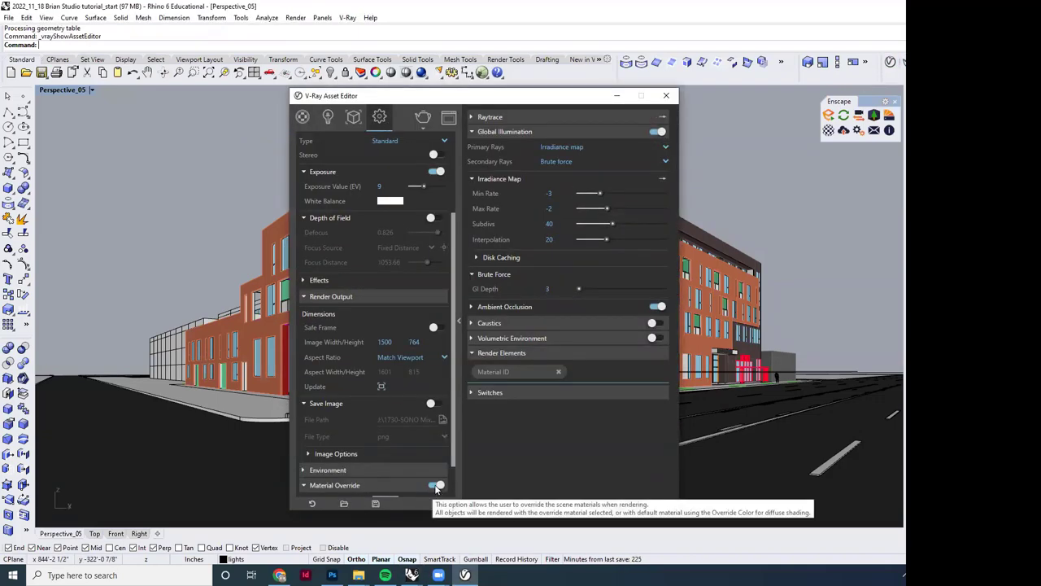
Step: Turn Material Override off, re-render, and view the new result in the V-Ray frame buffer
{"action": "scroll", "coordinate": [415, 478], "scroll_direction": "down", "scroll_amount": 1}
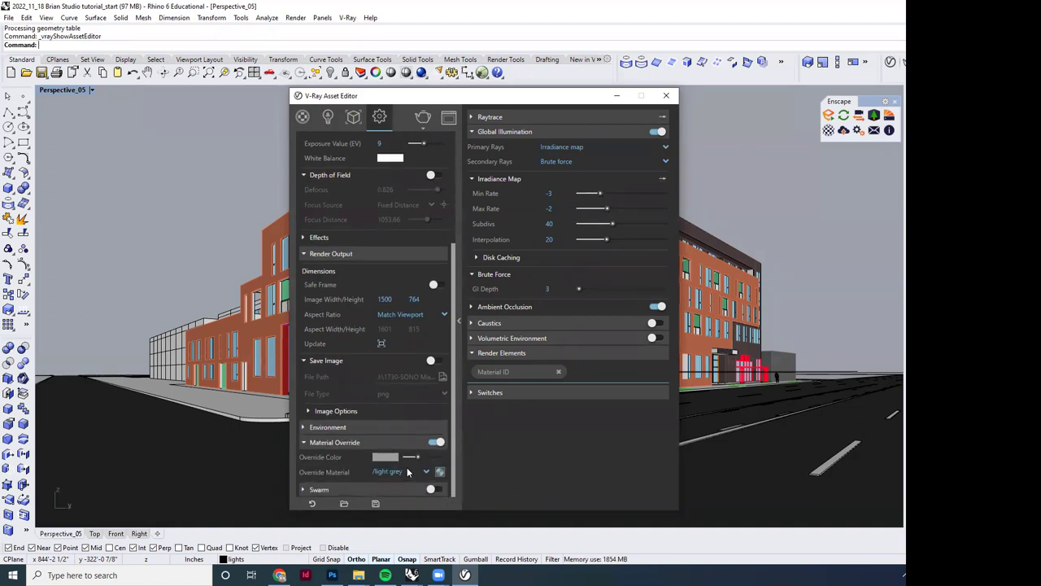
{"action": "left_click", "coordinate": [438, 442]}
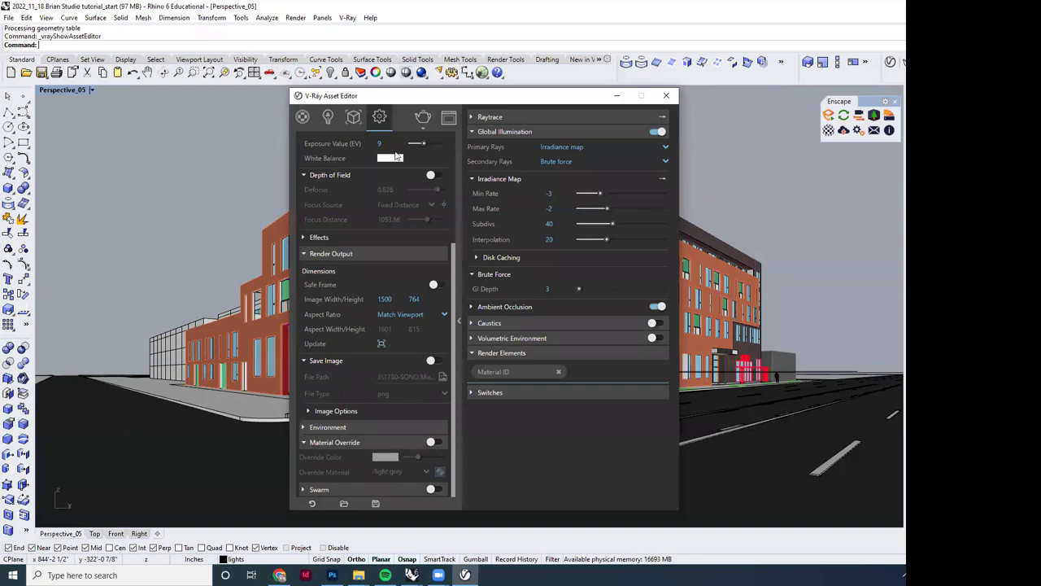
{"action": "left_click", "coordinate": [422, 118]}
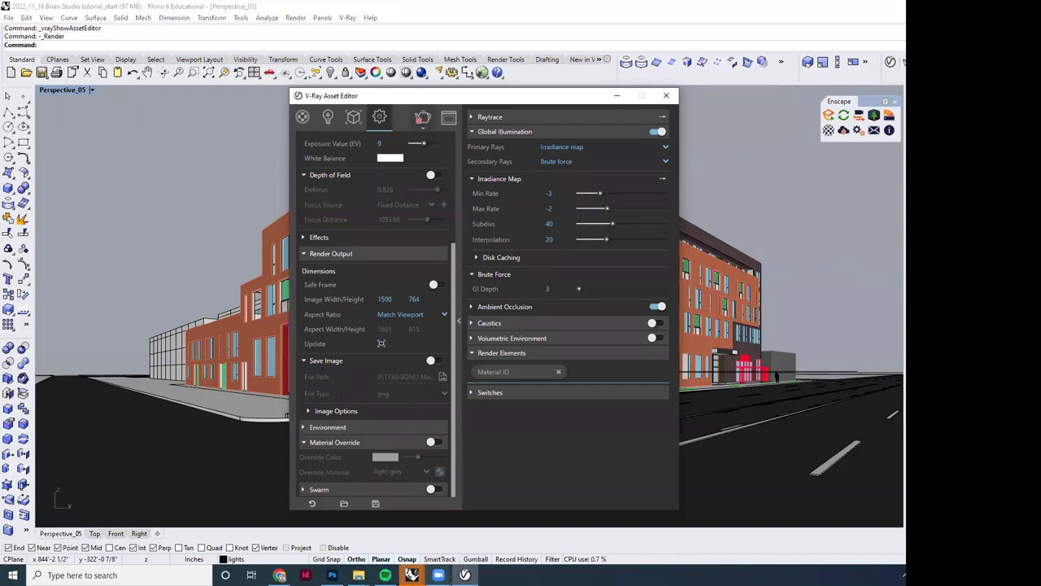
{"action": "mouse_move", "coordinate": [412, 575]}
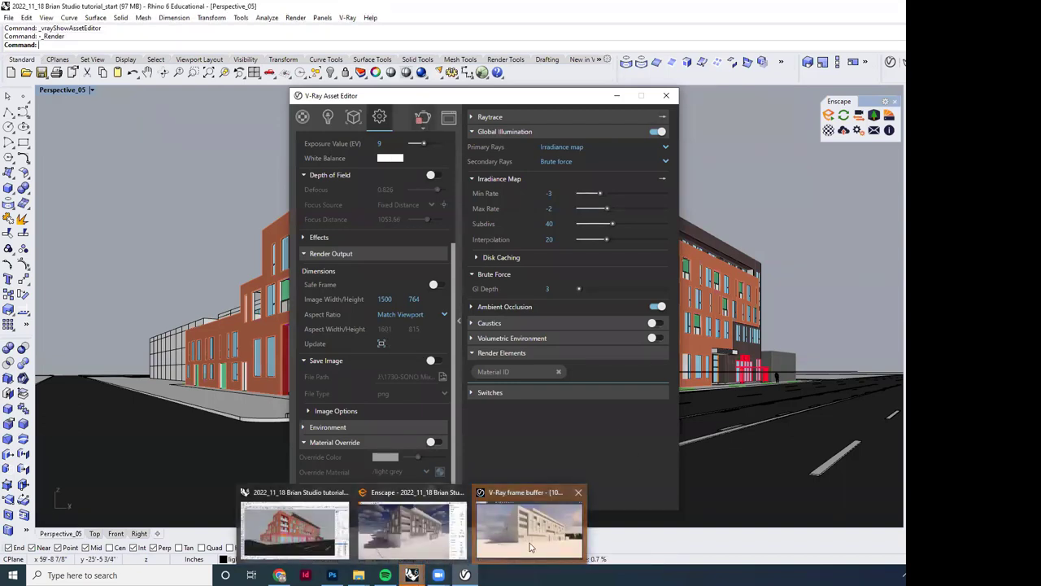
{"action": "left_click", "coordinate": [530, 543]}
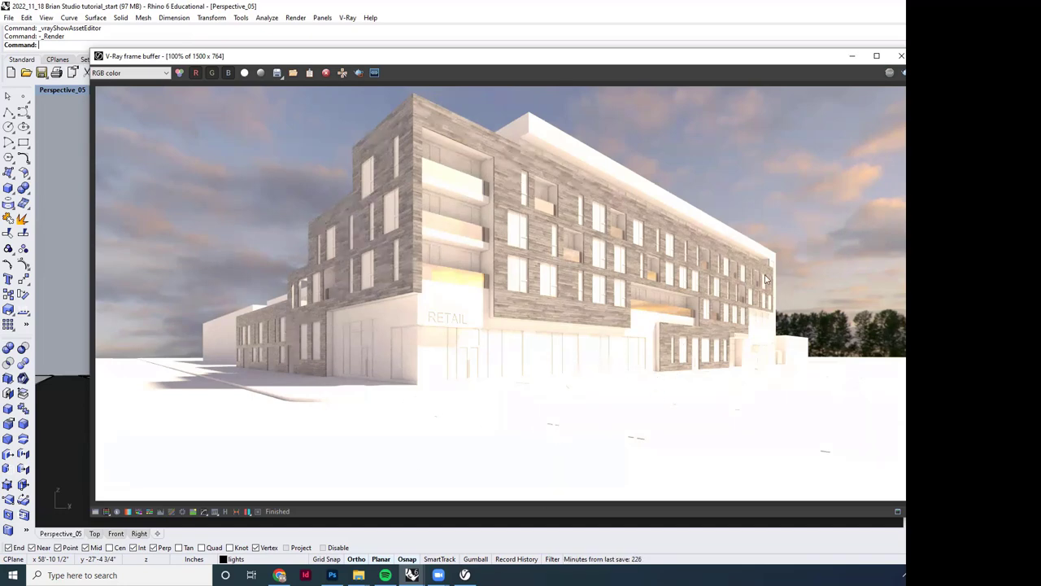
{"action": "left_click", "coordinate": [852, 55]}
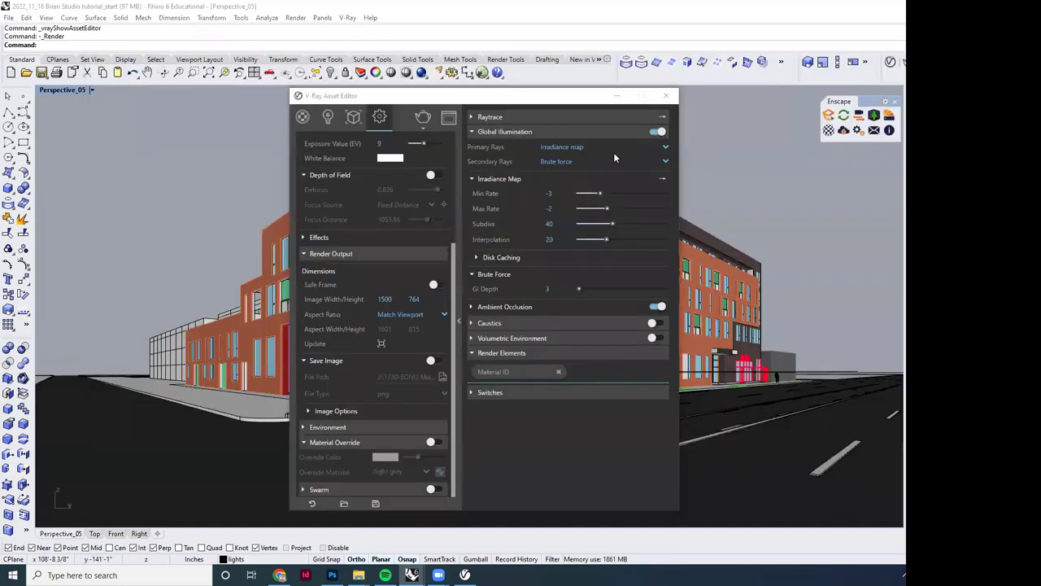
Step: Re-enable the light grey Material Override and review the board form concrete material's options
{"action": "left_click", "coordinate": [618, 97]}
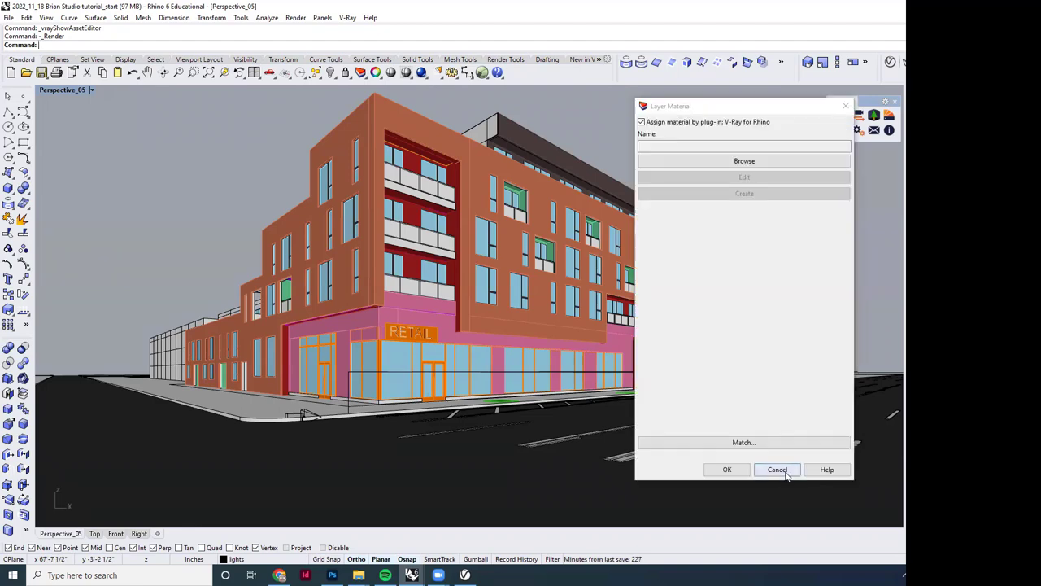
{"action": "left_click", "coordinate": [779, 470]}
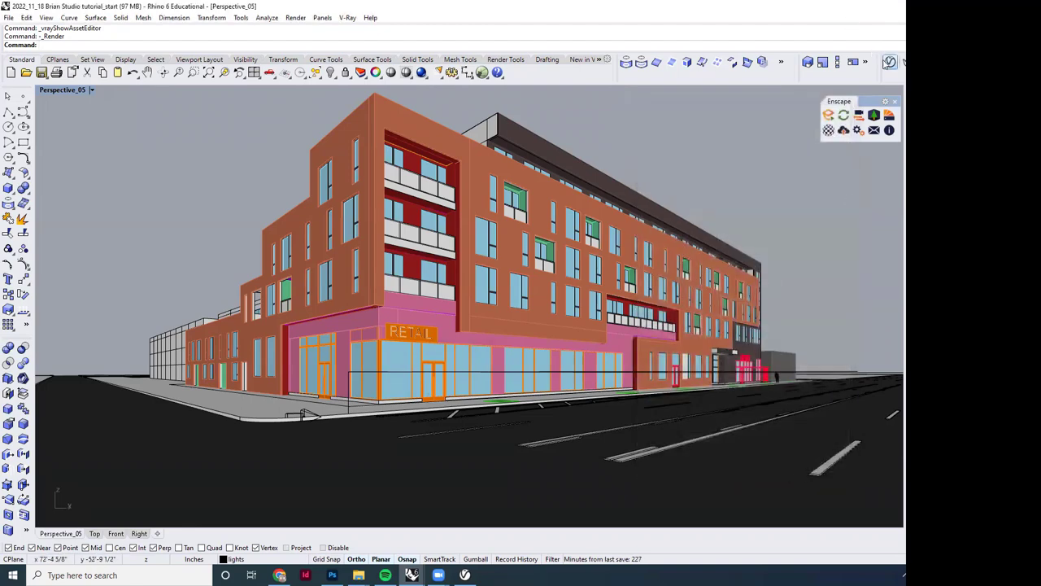
{"action": "left_click", "coordinate": [889, 61]}
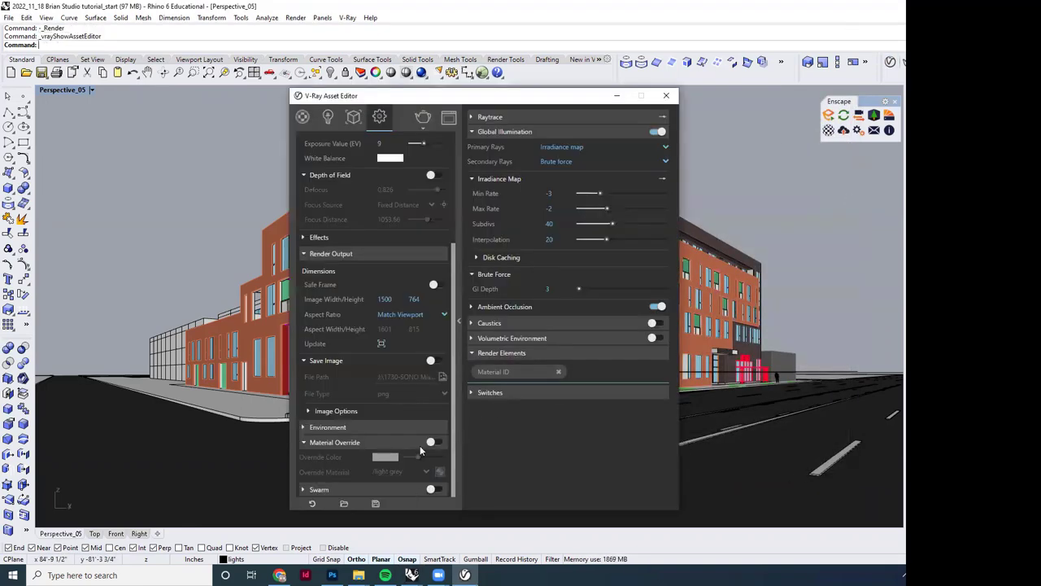
{"action": "left_click", "coordinate": [432, 442]}
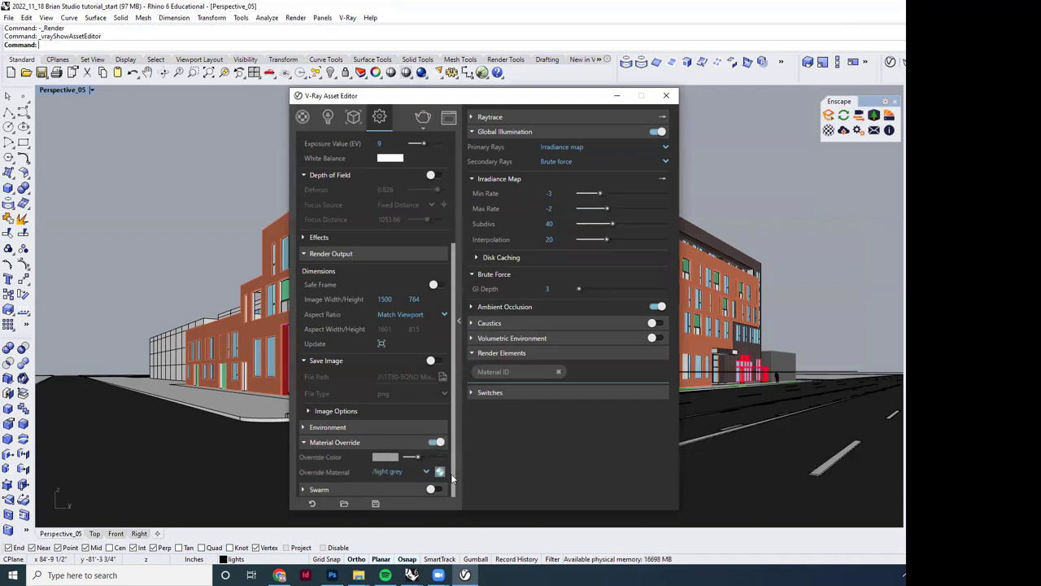
{"action": "left_click", "coordinate": [306, 118]}
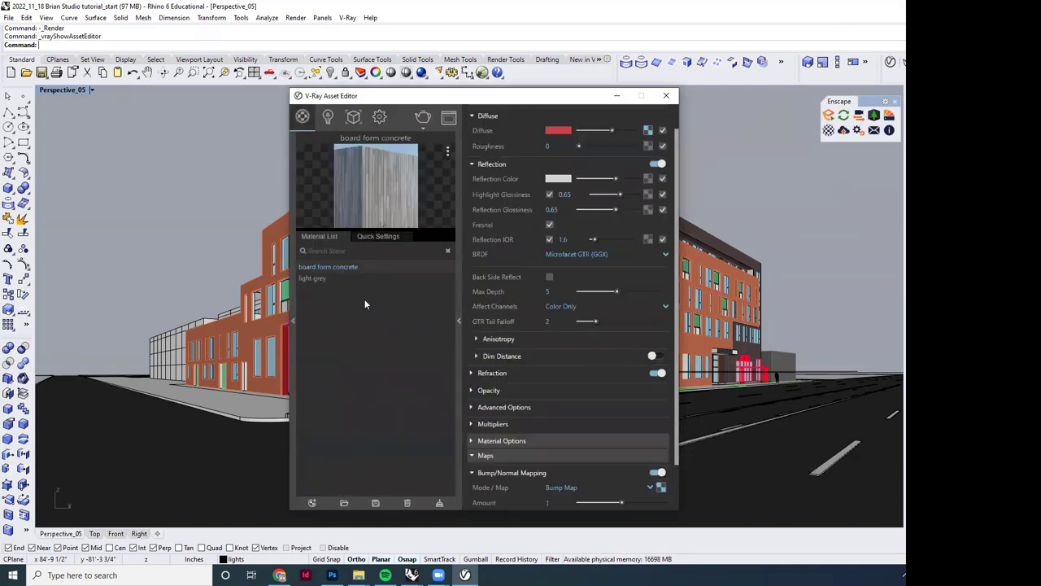
{"action": "scroll", "coordinate": [561, 399], "scroll_direction": "down", "scroll_amount": 2}
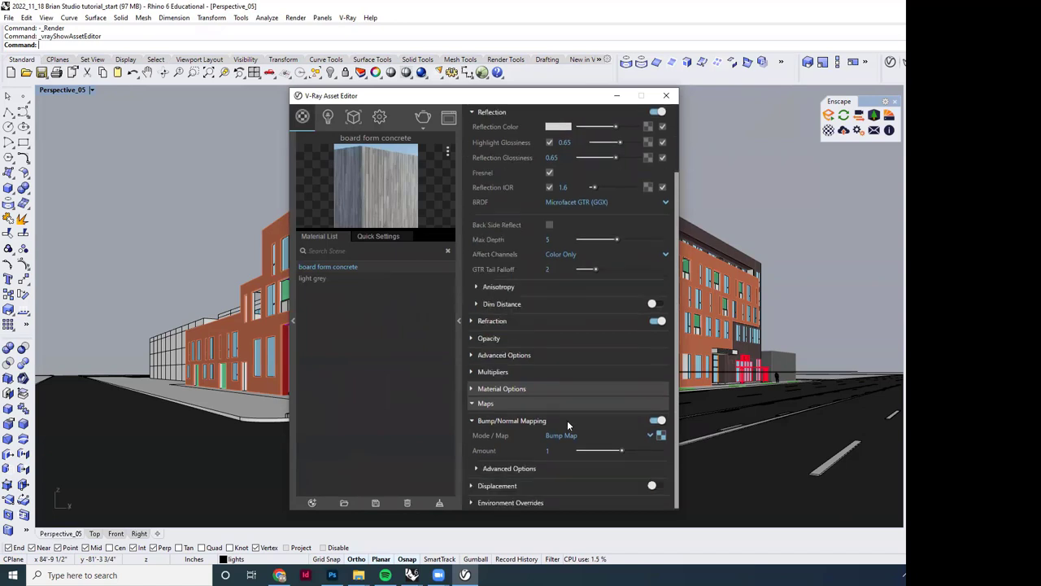
{"action": "left_click", "coordinate": [473, 501]}
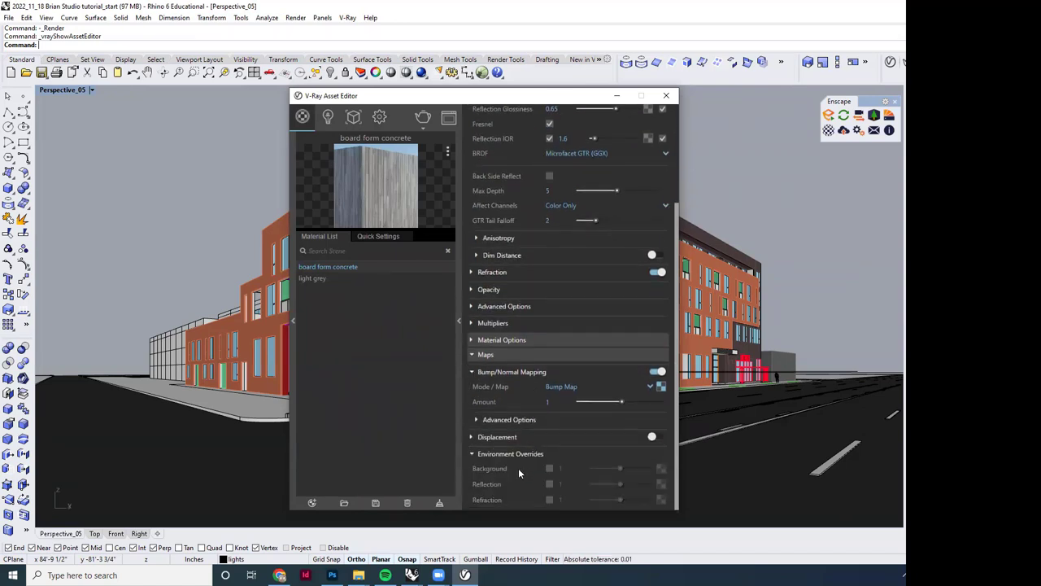
{"action": "left_click", "coordinate": [471, 188]}
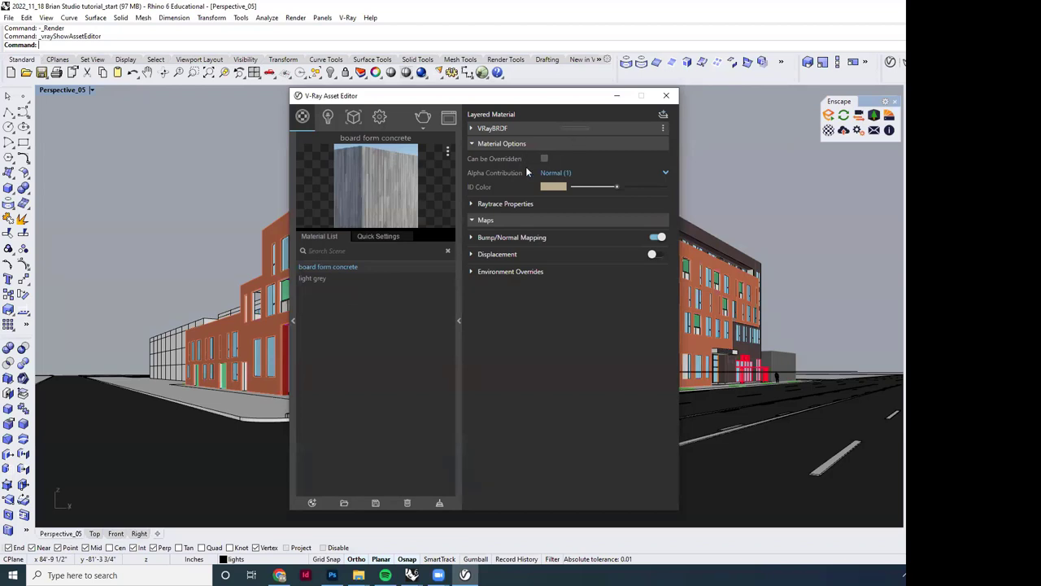
{"action": "left_click", "coordinate": [617, 96]}
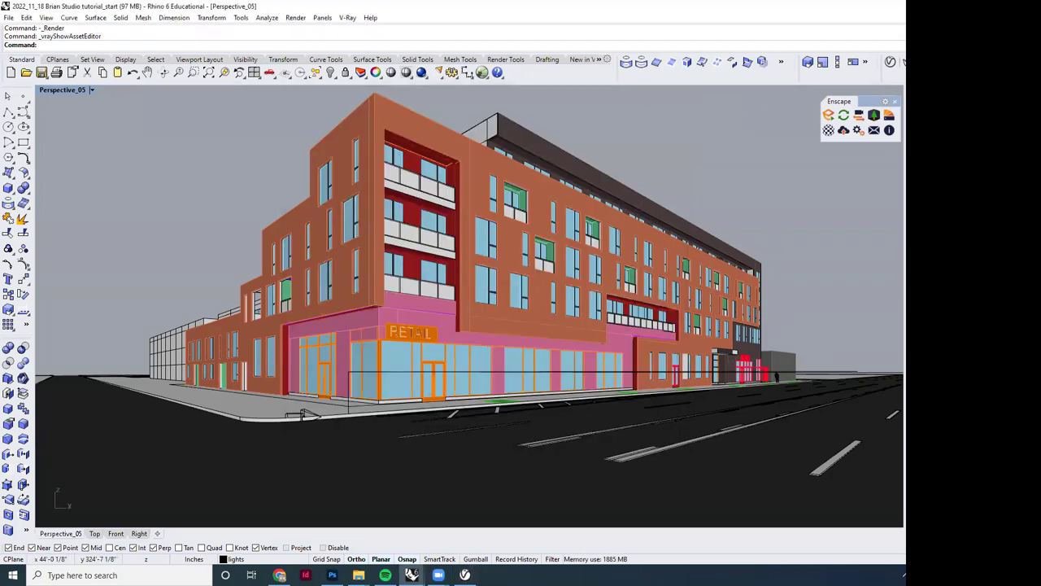
Step: Dismiss the layer material dialog and zoom into the finished render's board-form concrete façade
{"action": "left_click", "coordinate": [777, 470]}
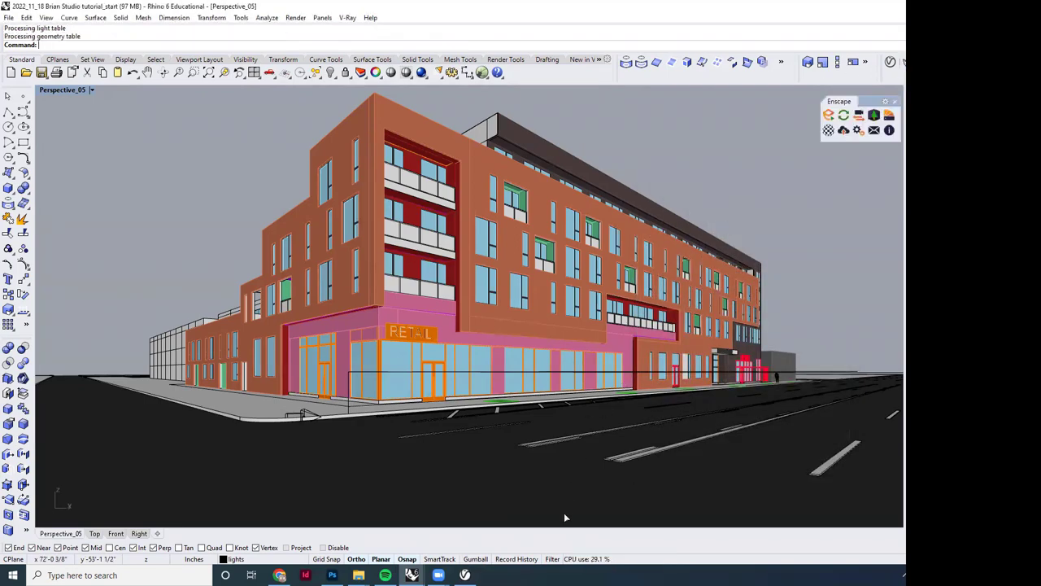
{"action": "mouse_move", "coordinate": [411, 574]}
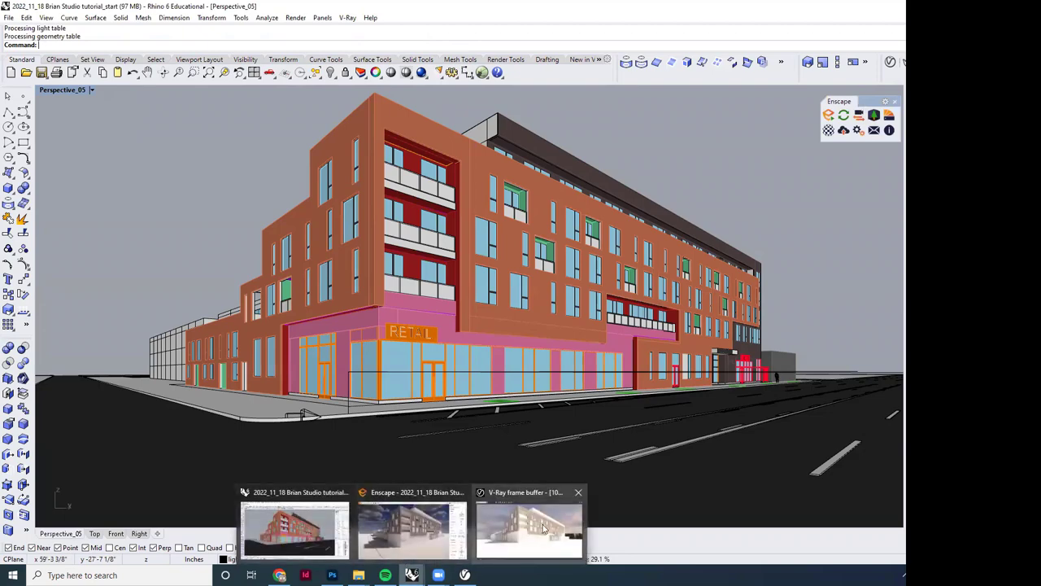
{"action": "left_click", "coordinate": [543, 529]}
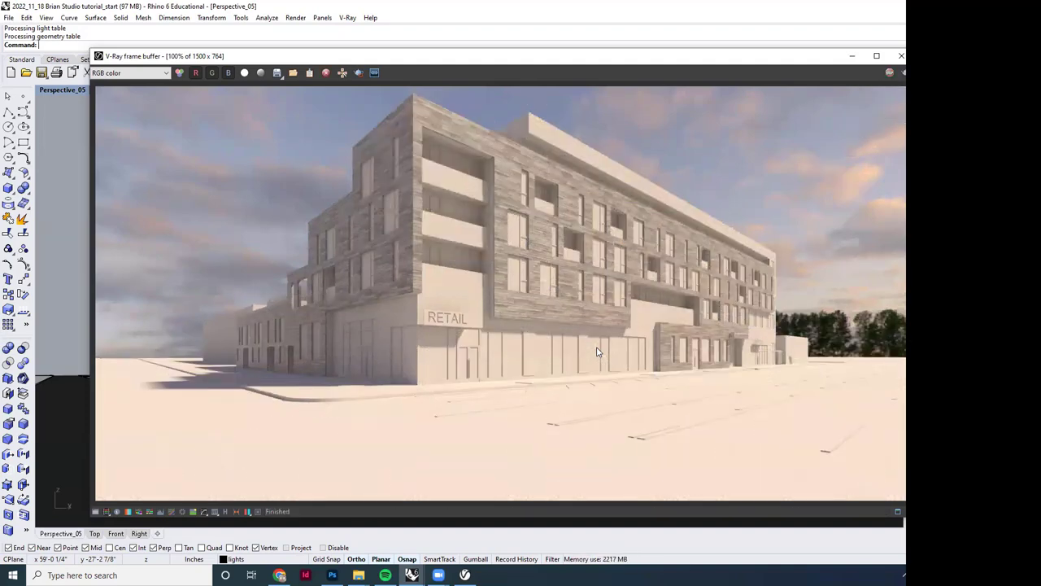
{"action": "scroll", "coordinate": [534, 308], "scroll_direction": "up", "scroll_amount": 2}
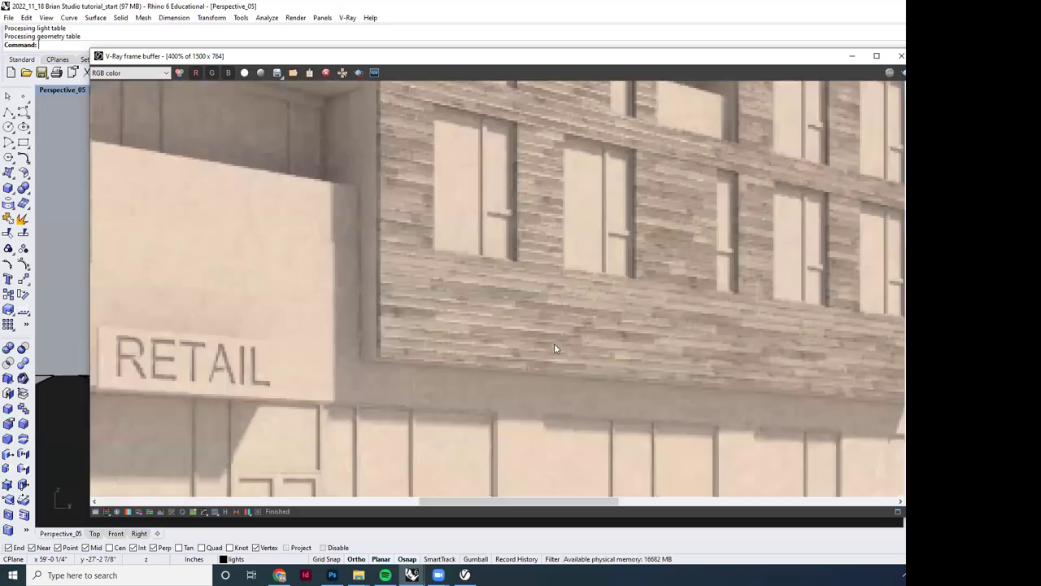
{"action": "scroll", "coordinate": [554, 343], "scroll_direction": "down", "scroll_amount": 1}
{"action": "scroll", "coordinate": [558, 366], "scroll_direction": "down", "scroll_amount": 1}
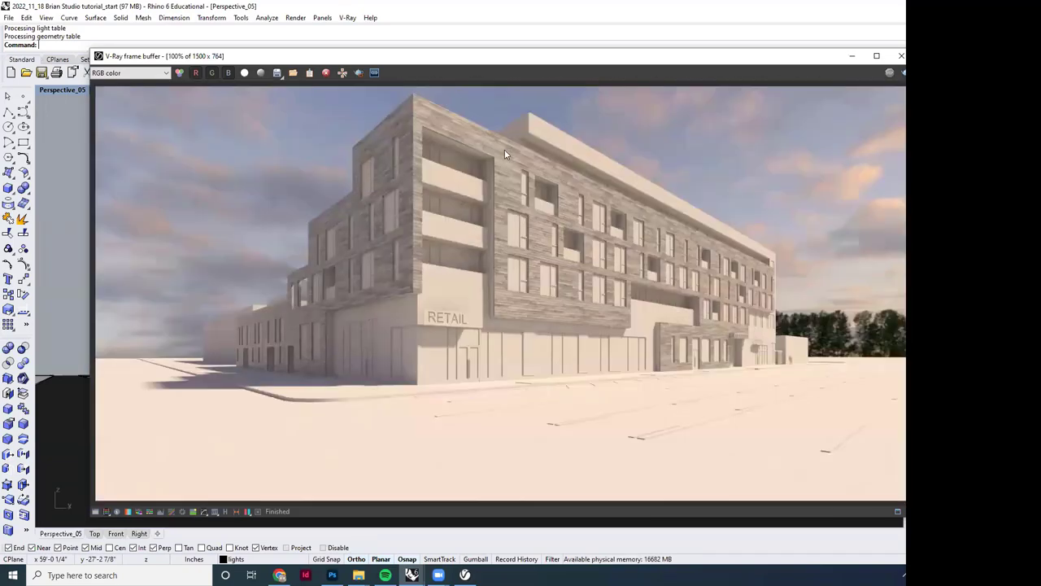
{"action": "scroll", "coordinate": [506, 162], "scroll_direction": "up", "scroll_amount": 2}
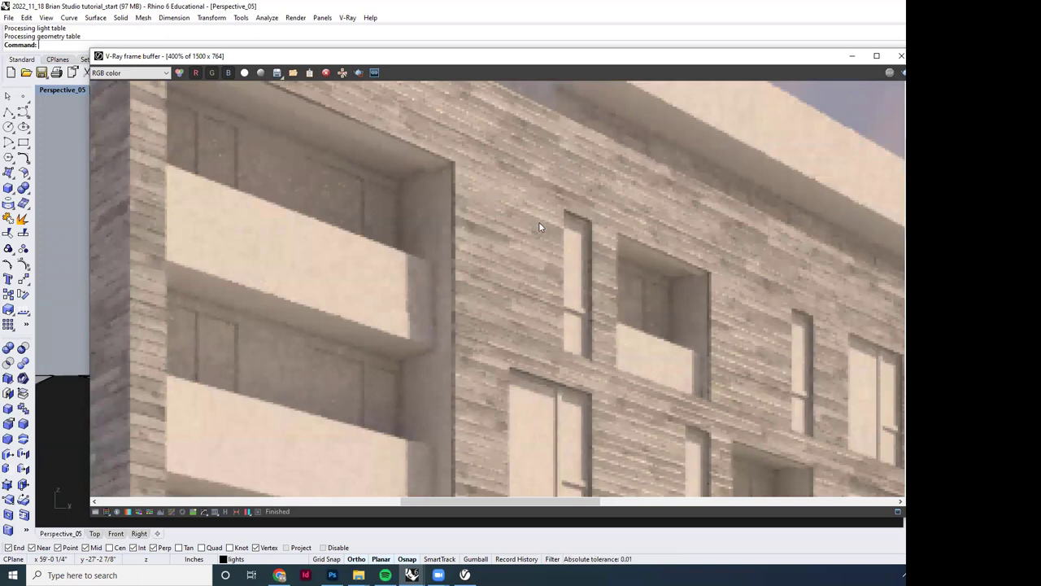
{"action": "scroll", "coordinate": [539, 218], "scroll_direction": "down", "scroll_amount": 1}
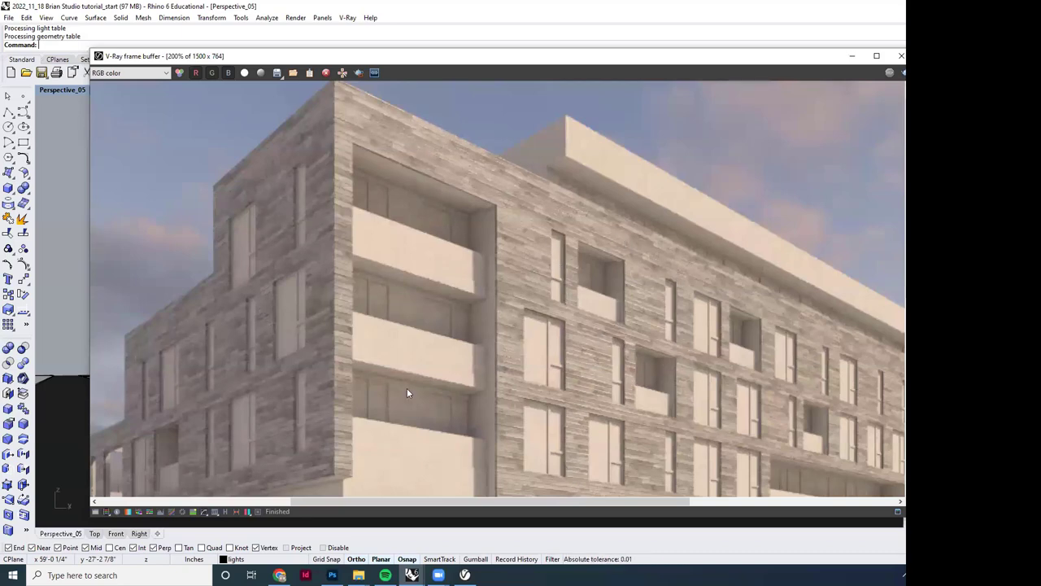
{"action": "scroll", "coordinate": [449, 241], "scroll_direction": "down", "scroll_amount": 3}
{"action": "scroll", "coordinate": [545, 312], "scroll_direction": "up", "scroll_amount": 3}
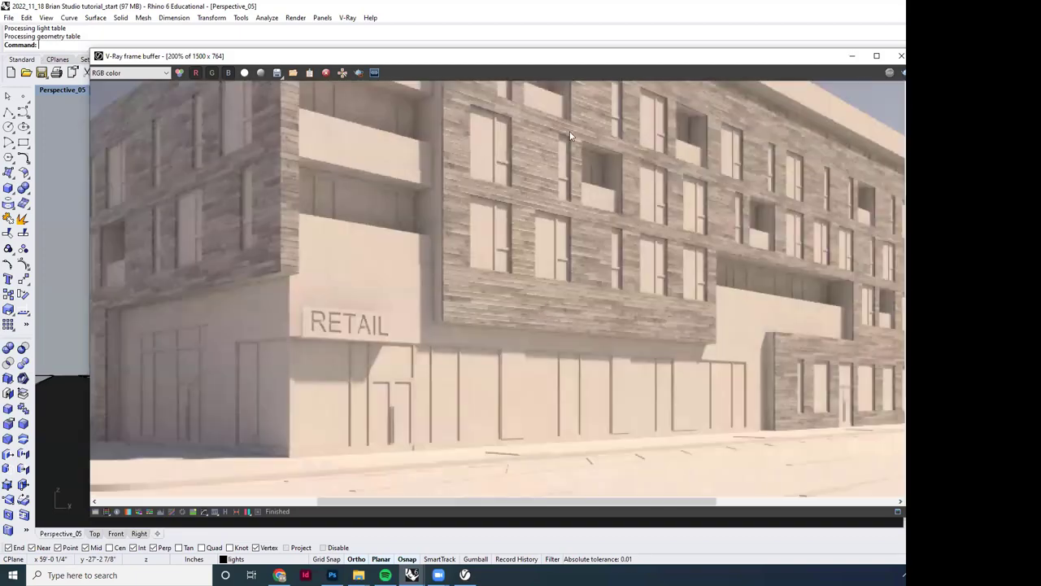
{"action": "scroll", "coordinate": [596, 126], "scroll_direction": "up", "scroll_amount": 3}
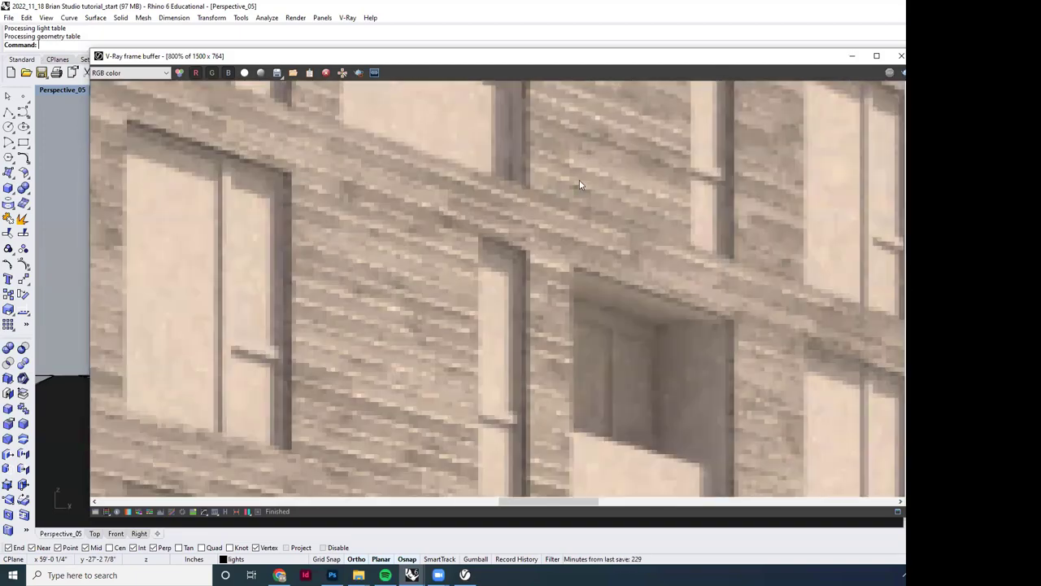
{"action": "scroll", "coordinate": [549, 362], "scroll_direction": "down", "scroll_amount": 2}
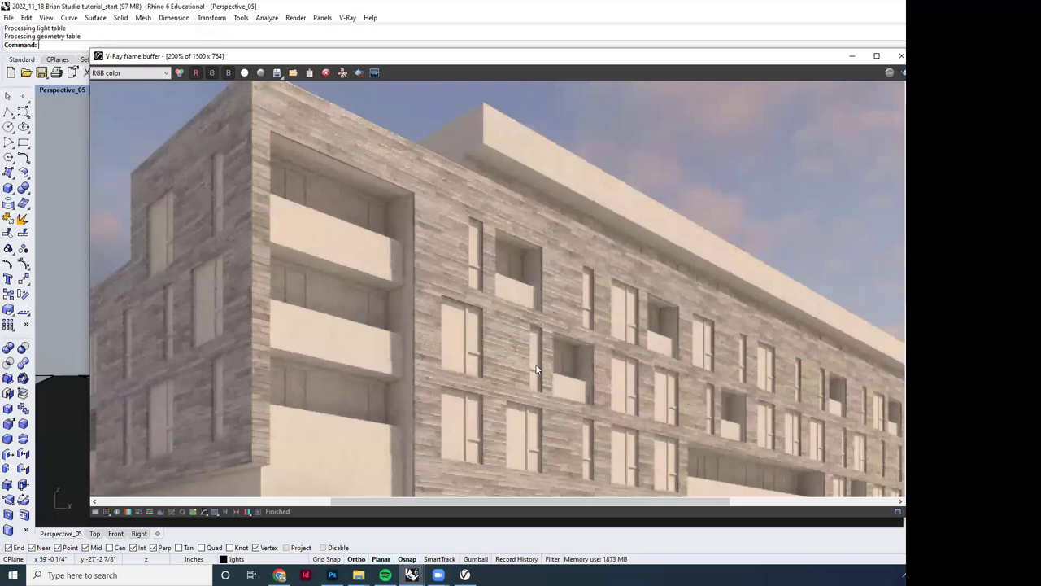
{"action": "scroll", "coordinate": [539, 368], "scroll_direction": "down", "scroll_amount": 1}
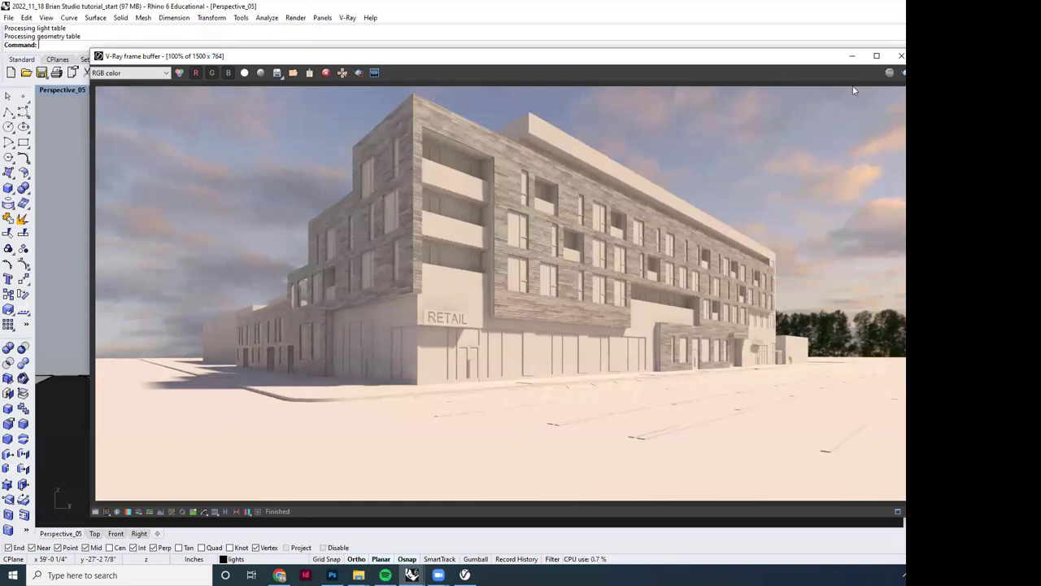
Step: Set V-Ray render quality to Medium and image width to 3000
{"action": "left_click", "coordinate": [853, 56]}
{"action": "left_click", "coordinate": [361, 72]}
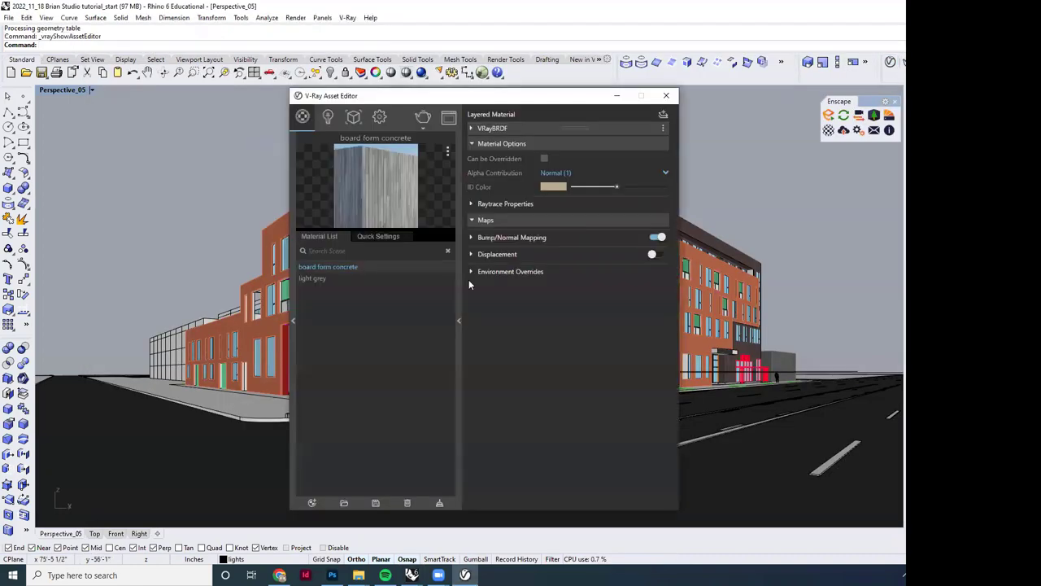
{"action": "left_click", "coordinate": [379, 116]}
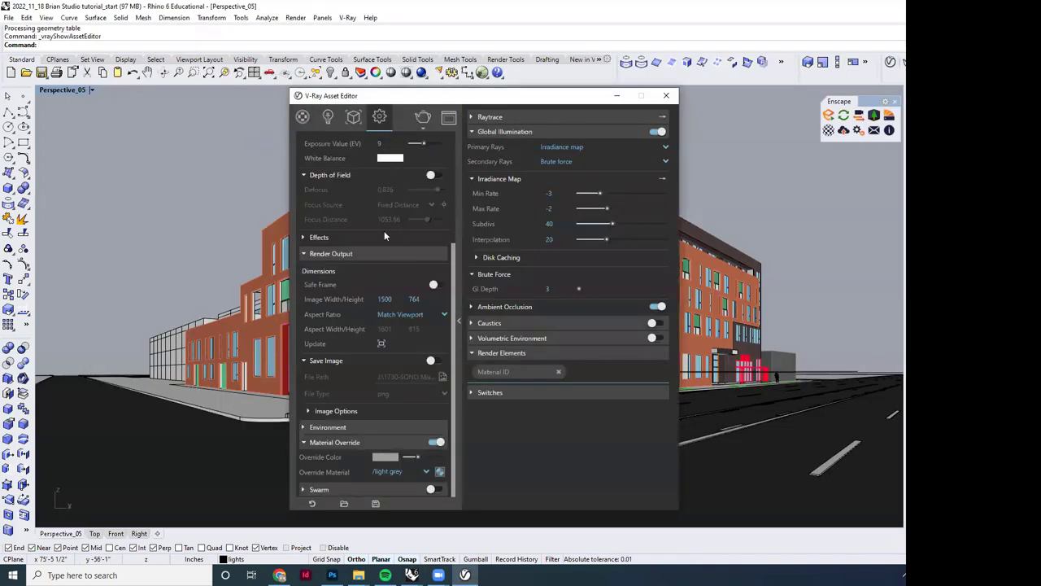
{"action": "left_click", "coordinate": [431, 198]}
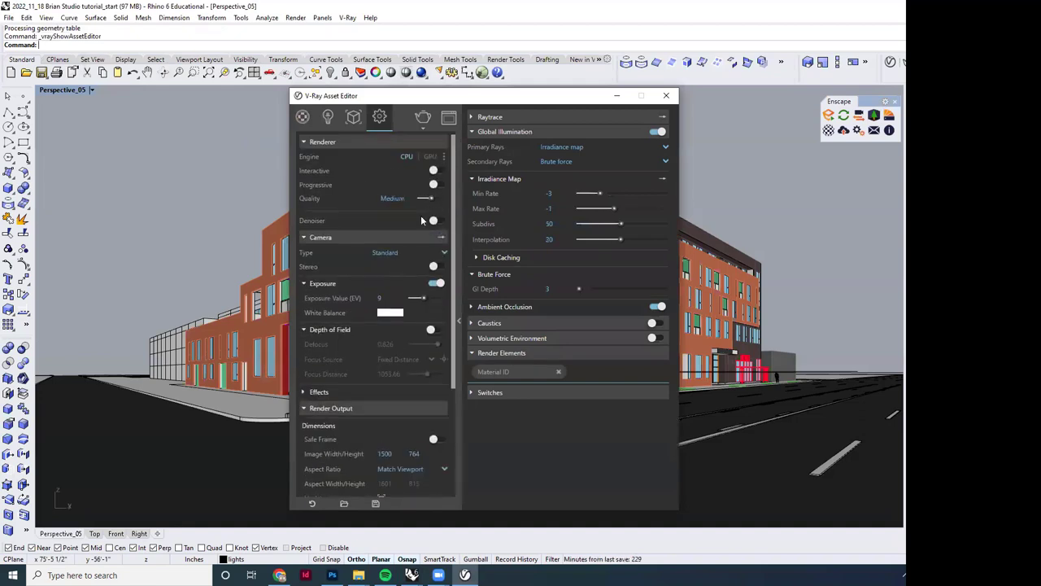
{"action": "double_click", "coordinate": [375, 455]}
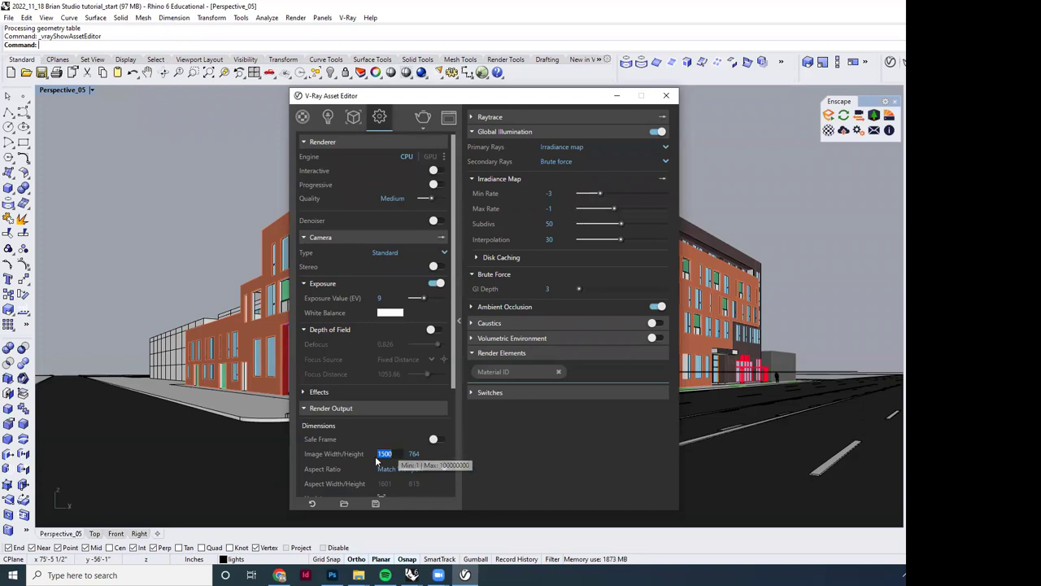
{"action": "type", "text": "3000"}
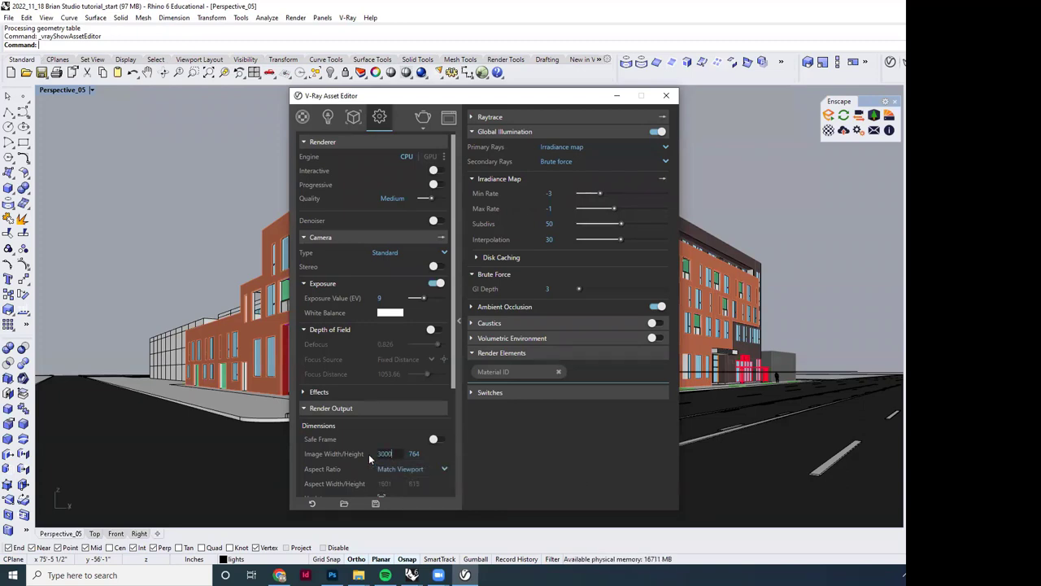
{"action": "key", "text": "Return"}
Step: Start a new V-Ray render and zoom into the board-form concrete façade
{"action": "left_click", "coordinate": [618, 96]}
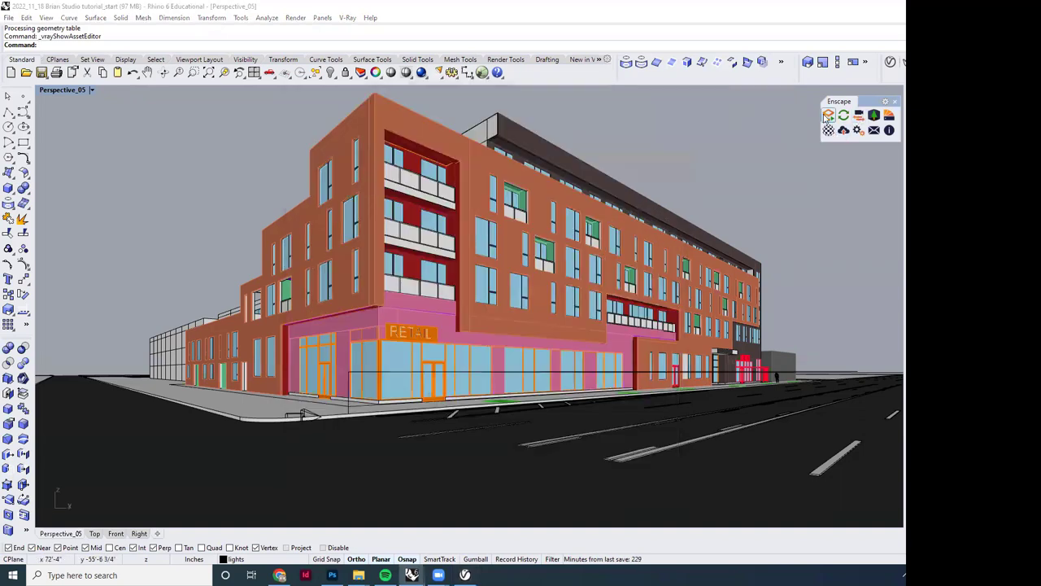
{"action": "left_click", "coordinate": [903, 61]}
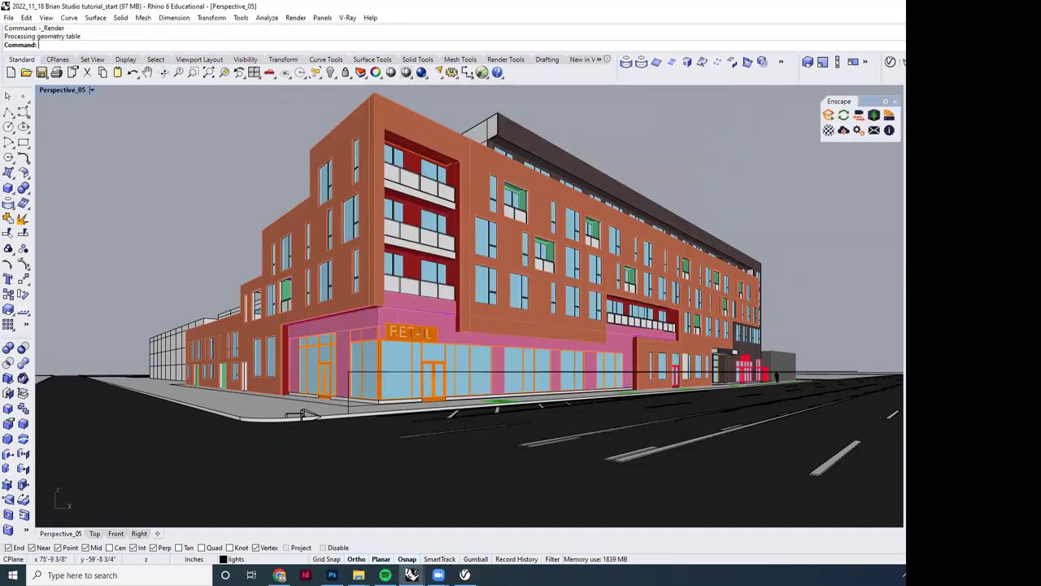
{"action": "left_click", "coordinate": [529, 521]}
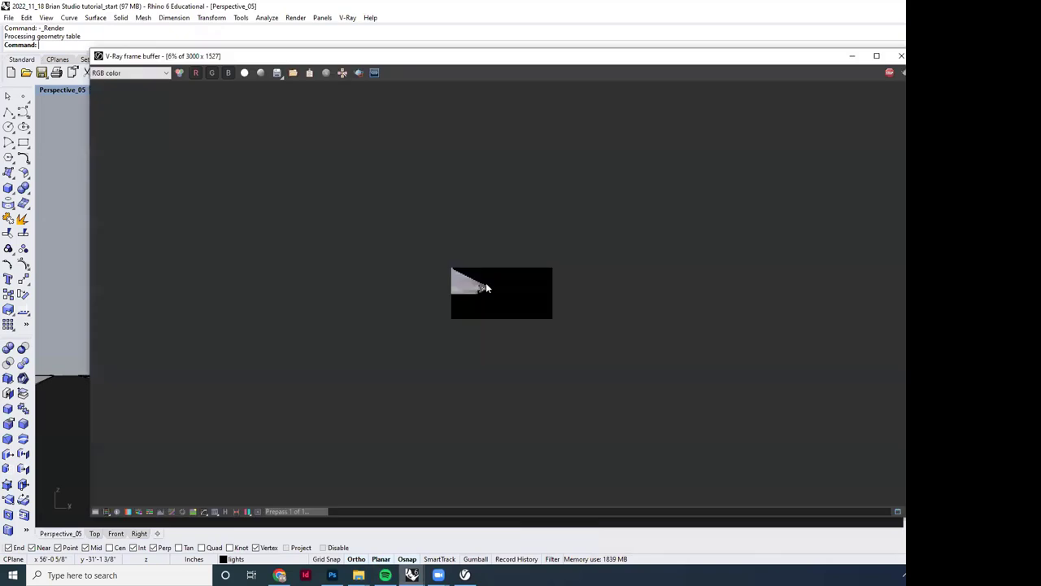
{"action": "scroll", "coordinate": [447, 296], "scroll_direction": "up", "scroll_amount": 2}
{"action": "scroll", "coordinate": [443, 298], "scroll_direction": "down", "scroll_amount": 2}
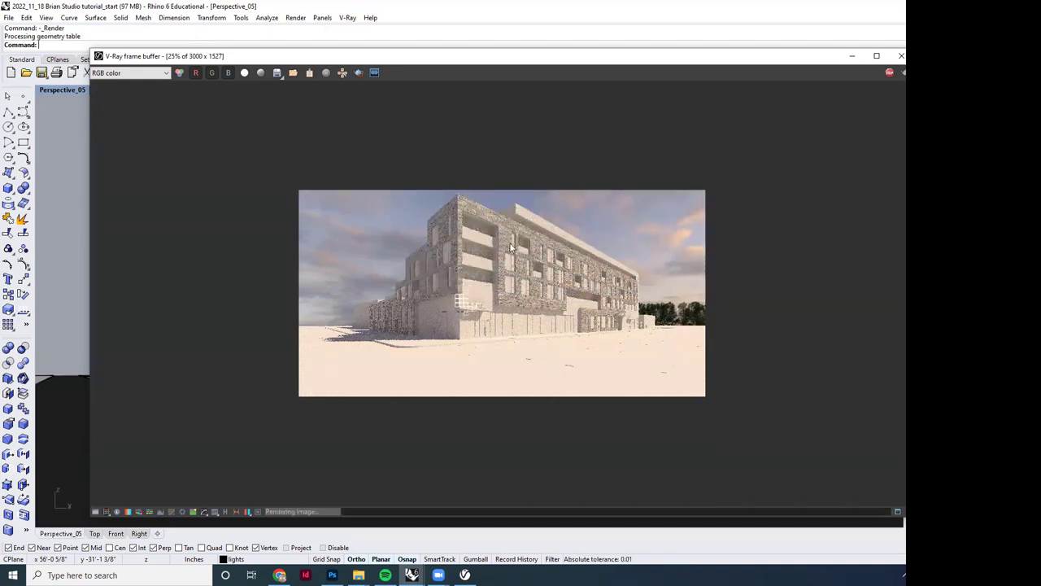
{"action": "scroll", "coordinate": [437, 208], "scroll_direction": "up", "scroll_amount": 1}
{"action": "scroll", "coordinate": [518, 154], "scroll_direction": "up", "scroll_amount": 2}
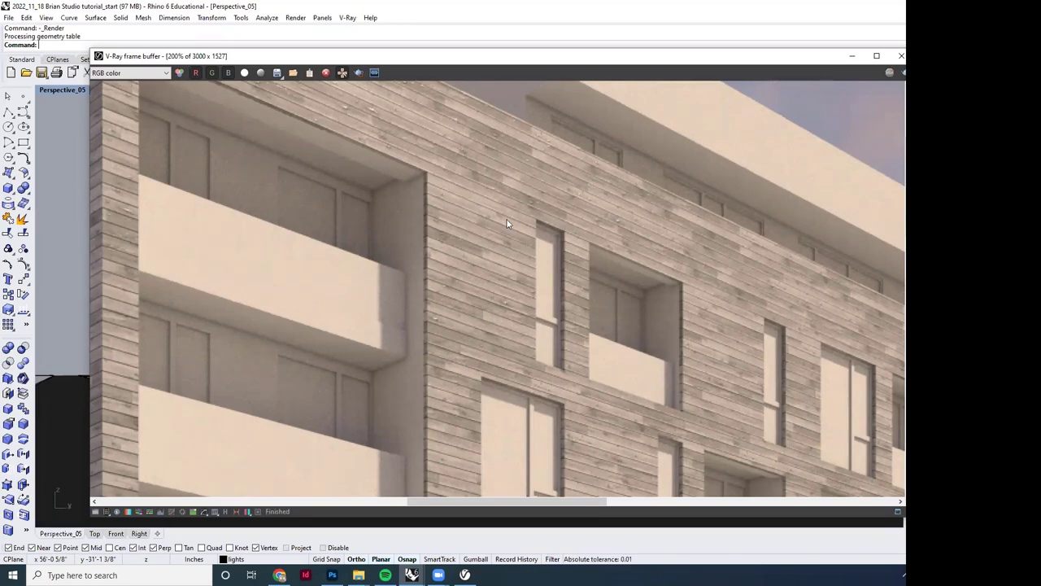
Step: Zoom around the 3000 x 1527 concrete render to inspect it, then minimize the frame buffer
{"action": "scroll", "coordinate": [602, 282], "scroll_direction": "down", "scroll_amount": 3}
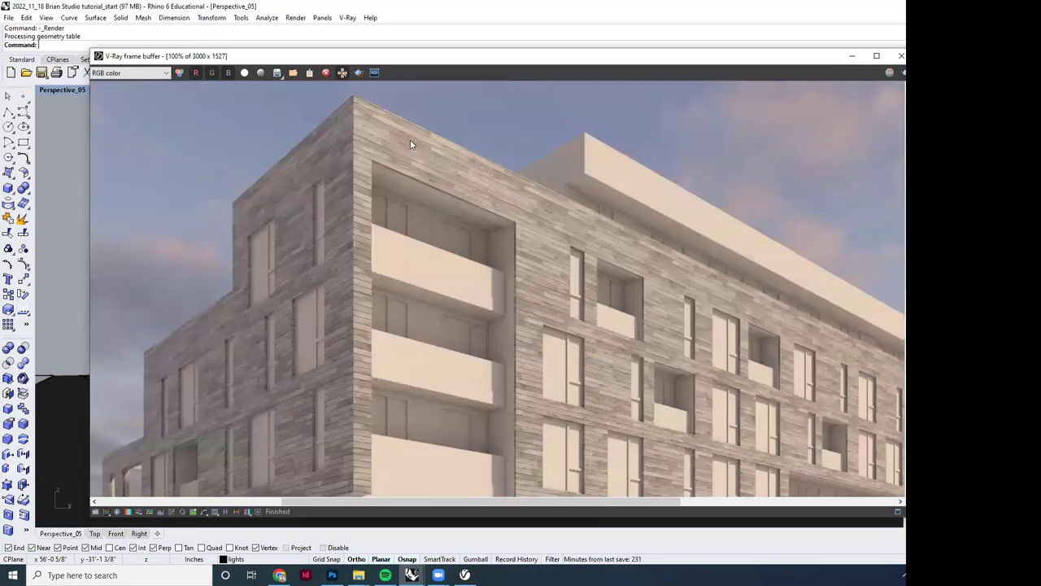
{"action": "scroll", "coordinate": [514, 193], "scroll_direction": "up", "scroll_amount": 3}
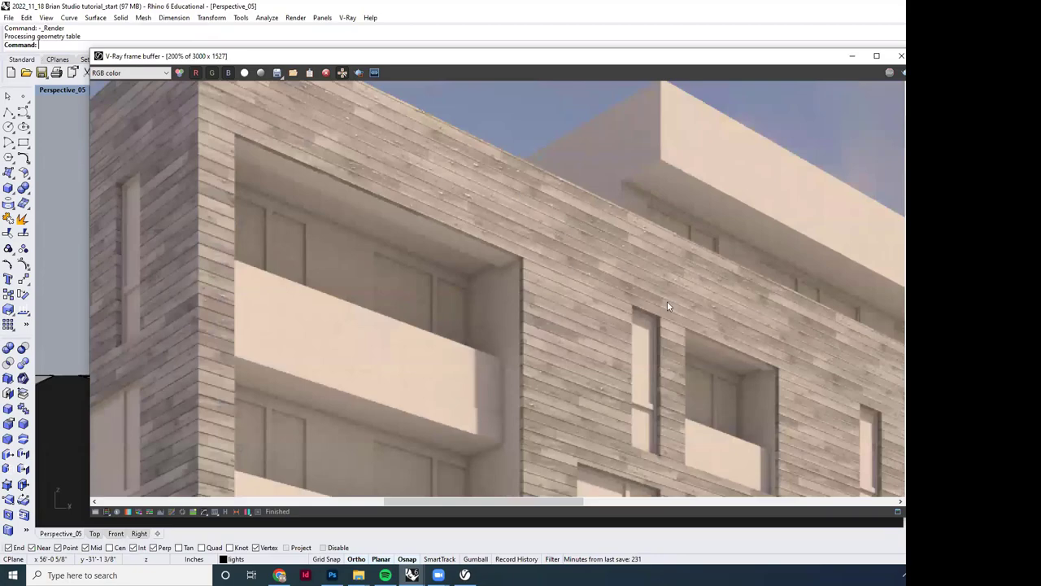
{"action": "scroll", "coordinate": [604, 305], "scroll_direction": "up", "scroll_amount": 1}
{"action": "scroll", "coordinate": [518, 230], "scroll_direction": "down", "scroll_amount": 1}
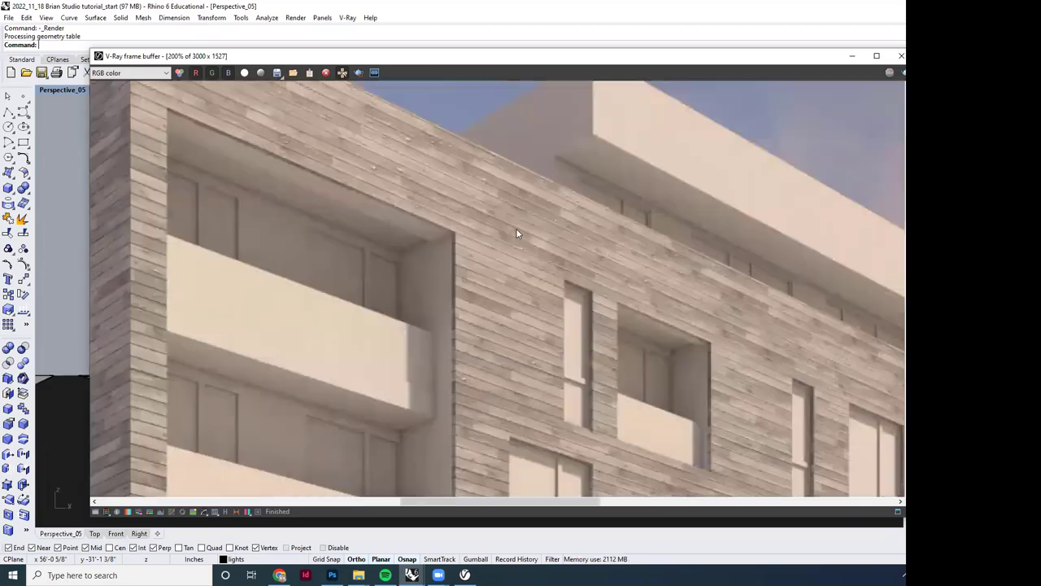
{"action": "scroll", "coordinate": [521, 270], "scroll_direction": "up", "scroll_amount": 3}
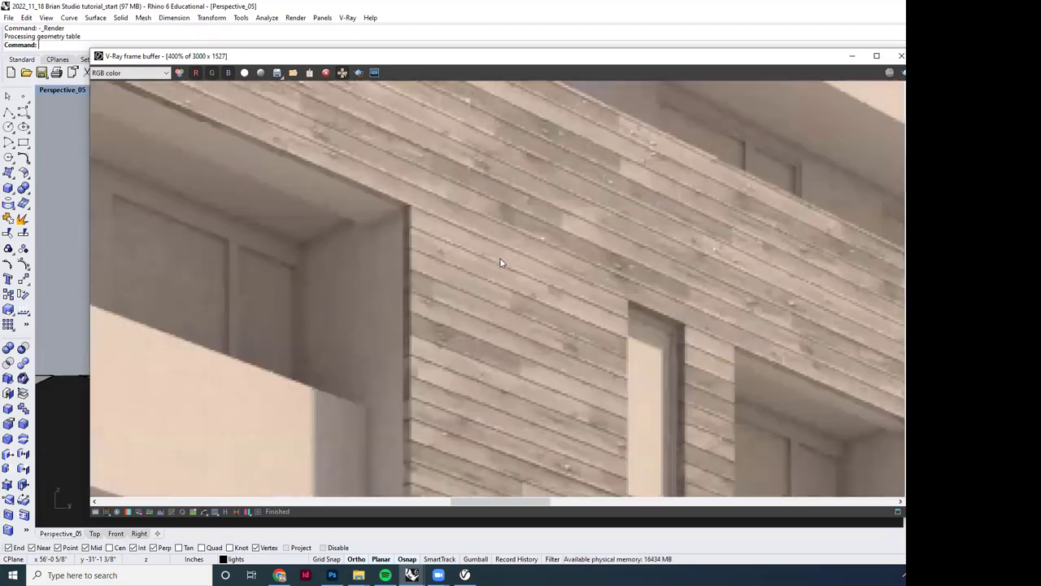
{"action": "scroll", "coordinate": [514, 263], "scroll_direction": "down", "scroll_amount": 4}
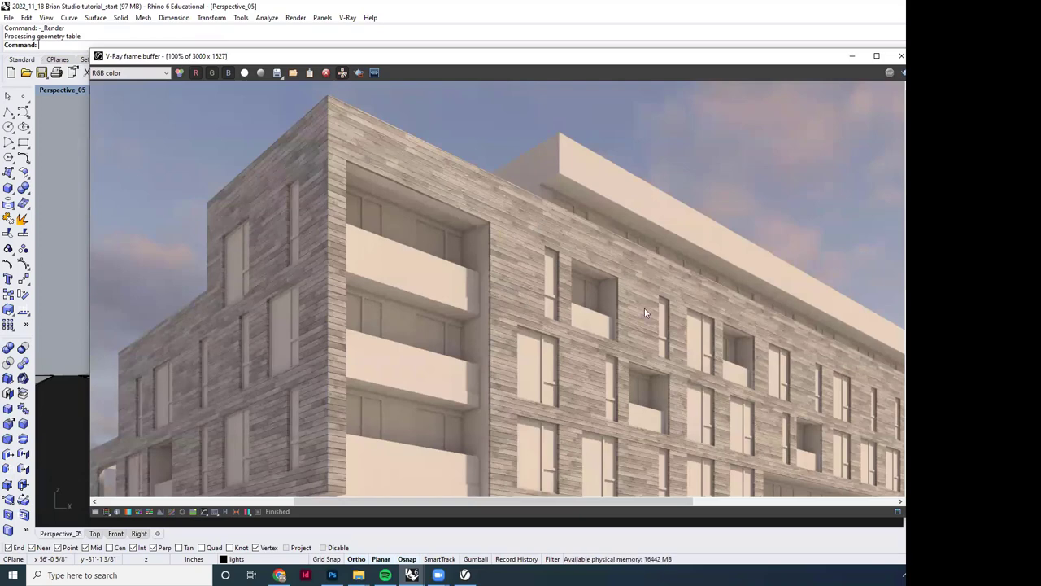
{"action": "scroll", "coordinate": [748, 326], "scroll_direction": "up", "scroll_amount": 2}
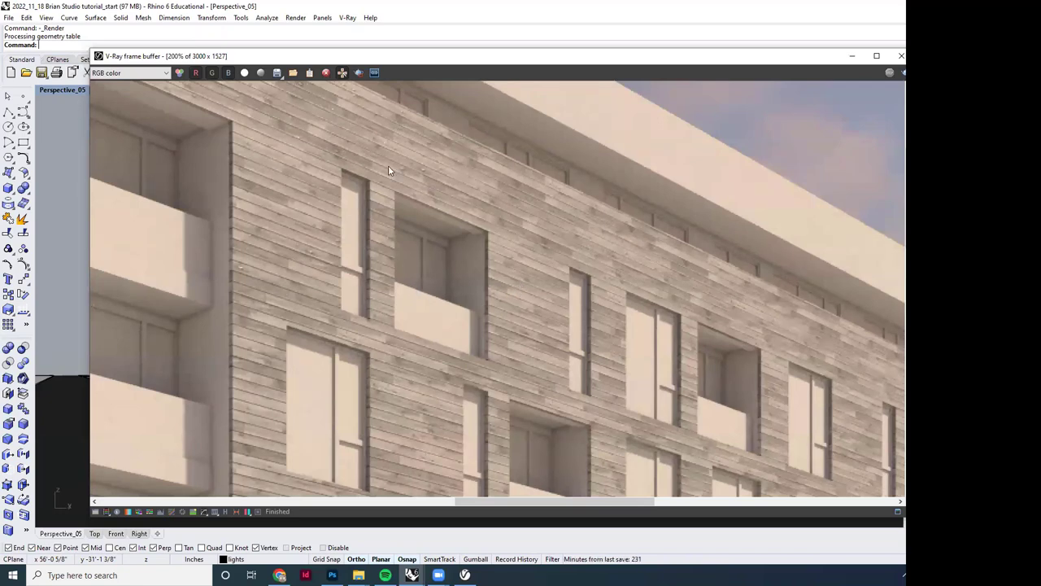
{"action": "scroll", "coordinate": [646, 281], "scroll_direction": "down", "scroll_amount": 2}
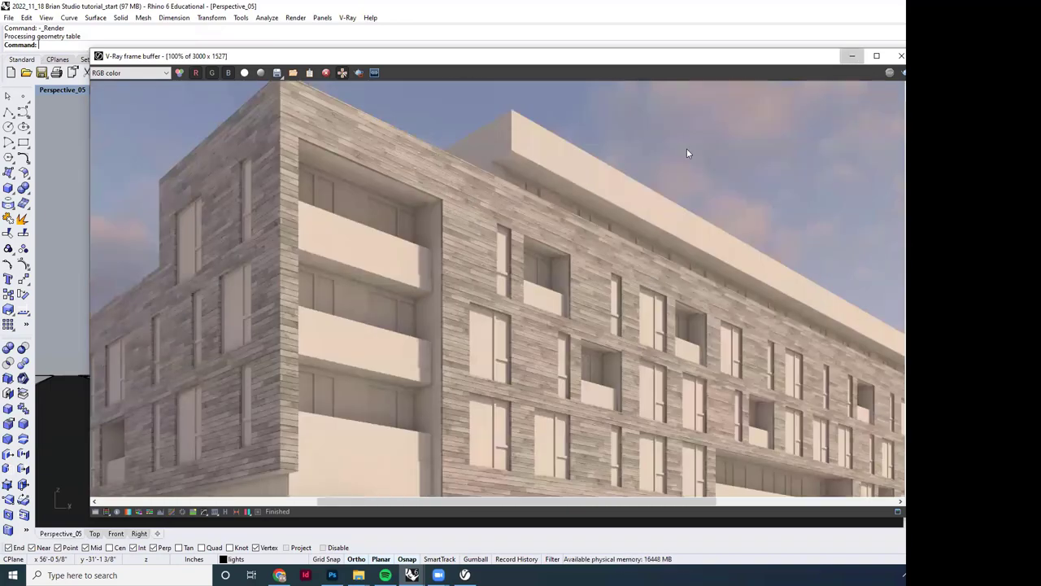
{"action": "left_click", "coordinate": [852, 56]}
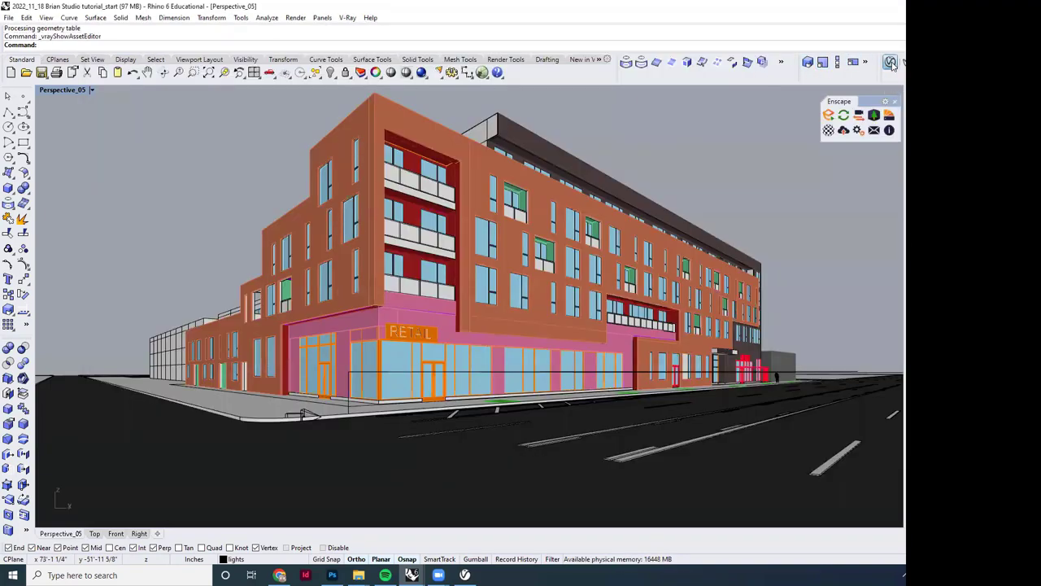
Step: Set the V-Ray Quality slider to High, then restore the frame buffer with the building render
{"action": "left_click", "coordinate": [890, 62]}
{"action": "left_click_drag", "start_coordinate": [430, 203], "coordinate": [439, 201]}
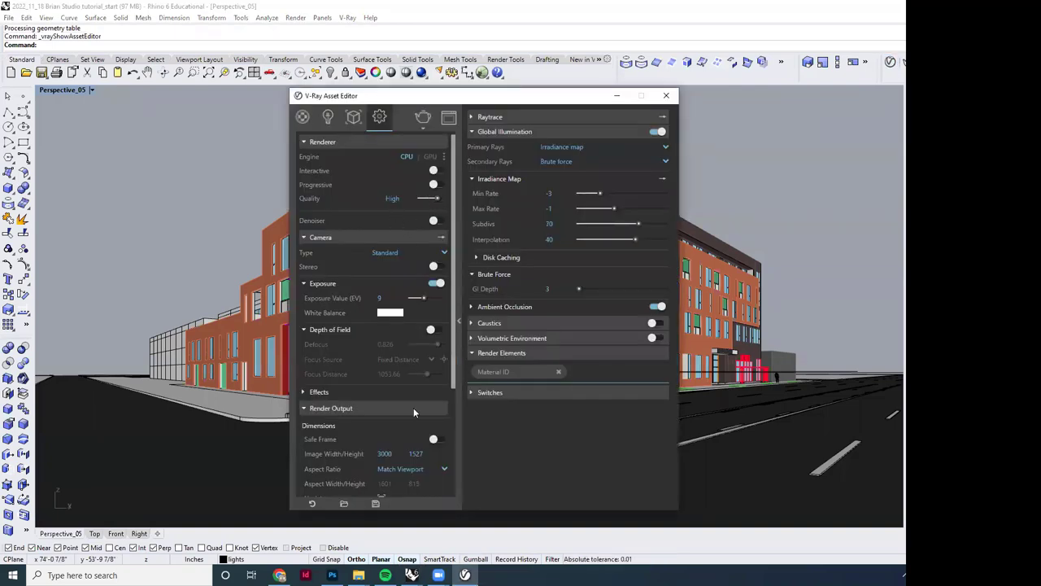
{"action": "left_click", "coordinate": [617, 95]}
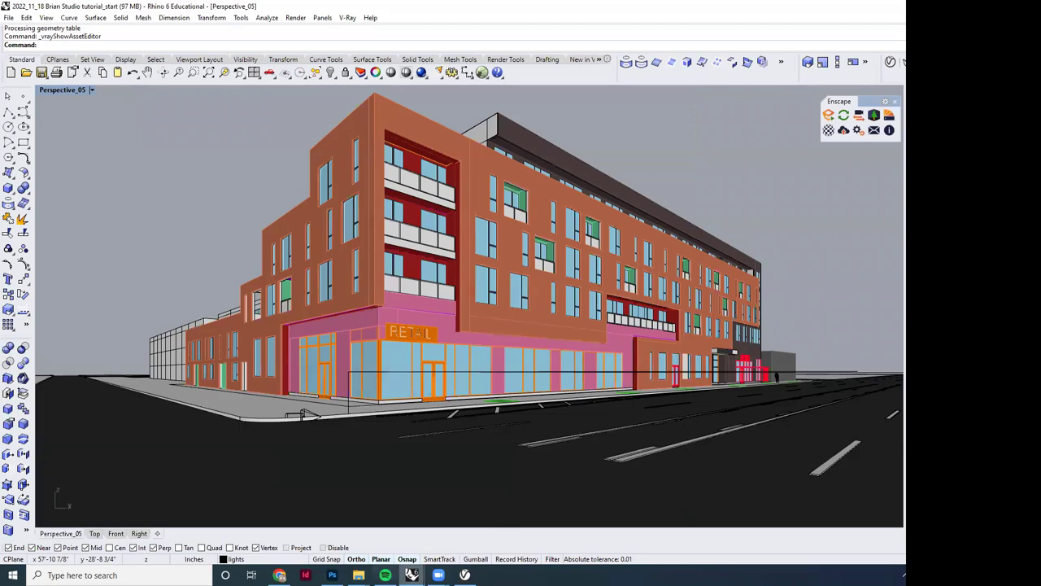
{"action": "mouse_move", "coordinate": [412, 575]}
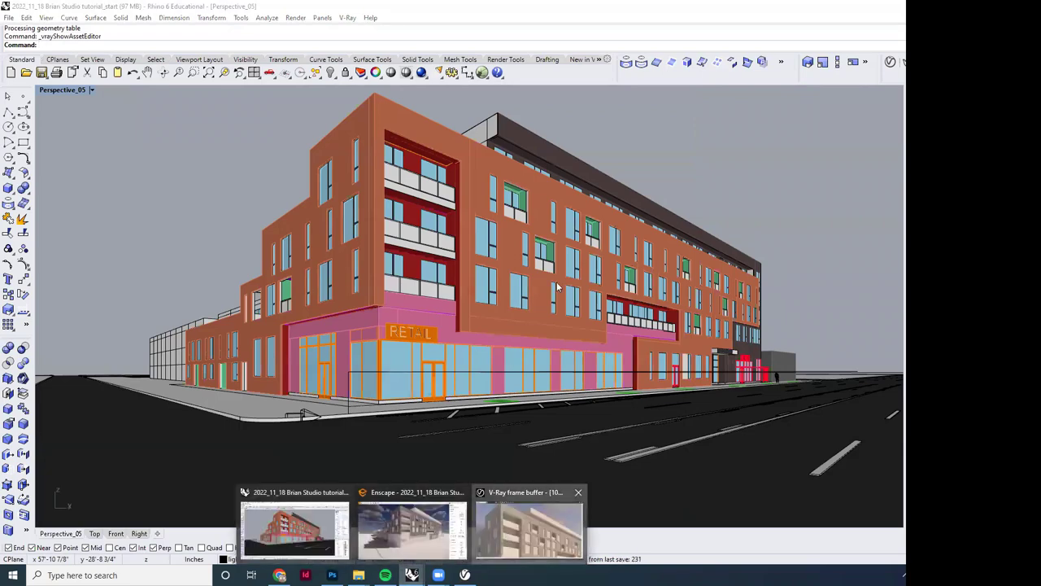
{"action": "left_click", "coordinate": [529, 528]}
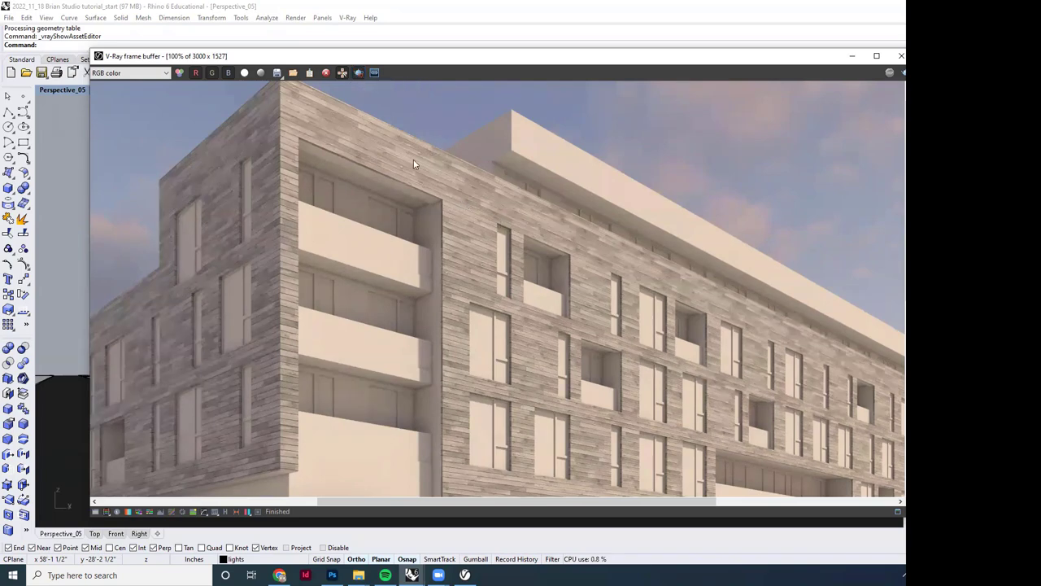
Step: Render a marked region of the upper facade in the V-Ray frame buffer
{"action": "left_click_drag", "start_coordinate": [394, 141], "coordinate": [606, 285]}
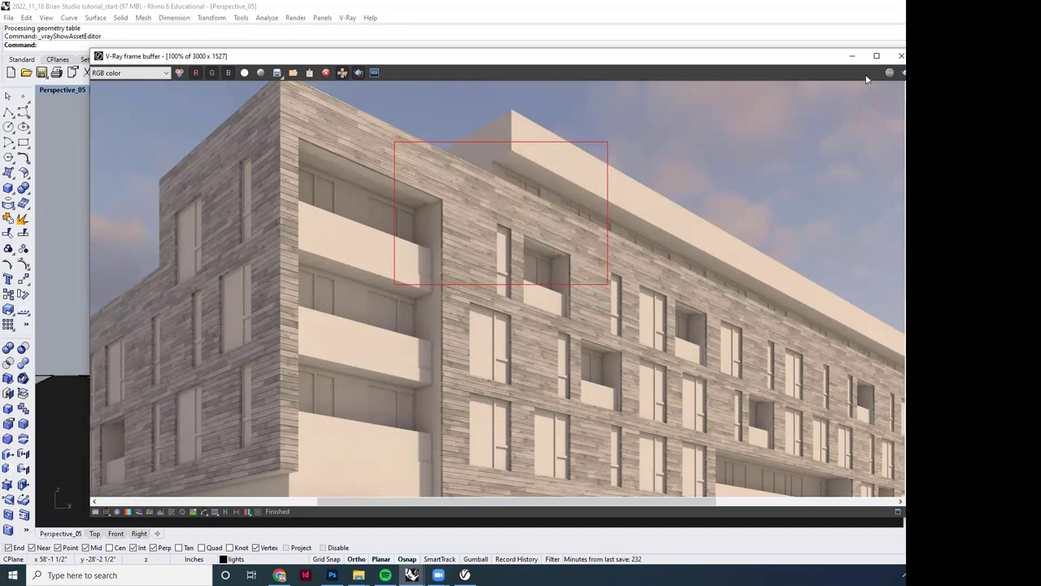
{"action": "left_click", "coordinate": [890, 72]}
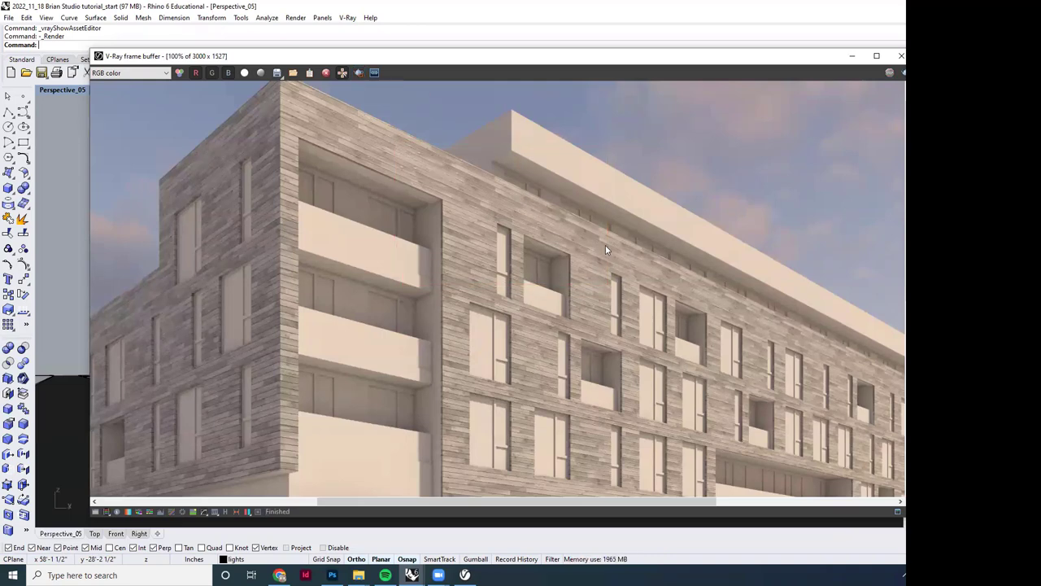
{"action": "scroll", "coordinate": [614, 251], "scroll_direction": "up", "scroll_amount": 2}
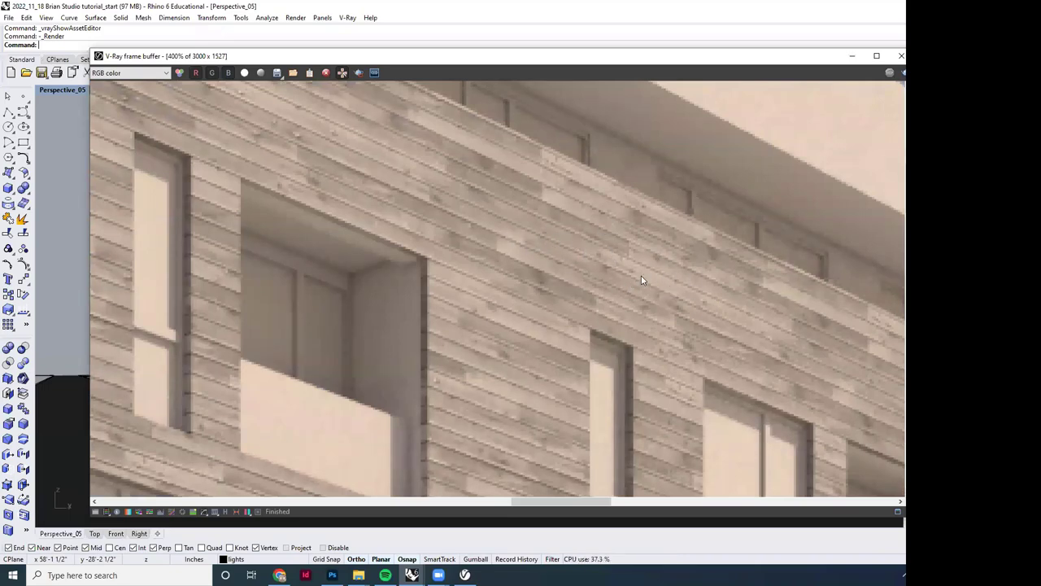
{"action": "scroll", "coordinate": [586, 278], "scroll_direction": "down", "scroll_amount": 1}
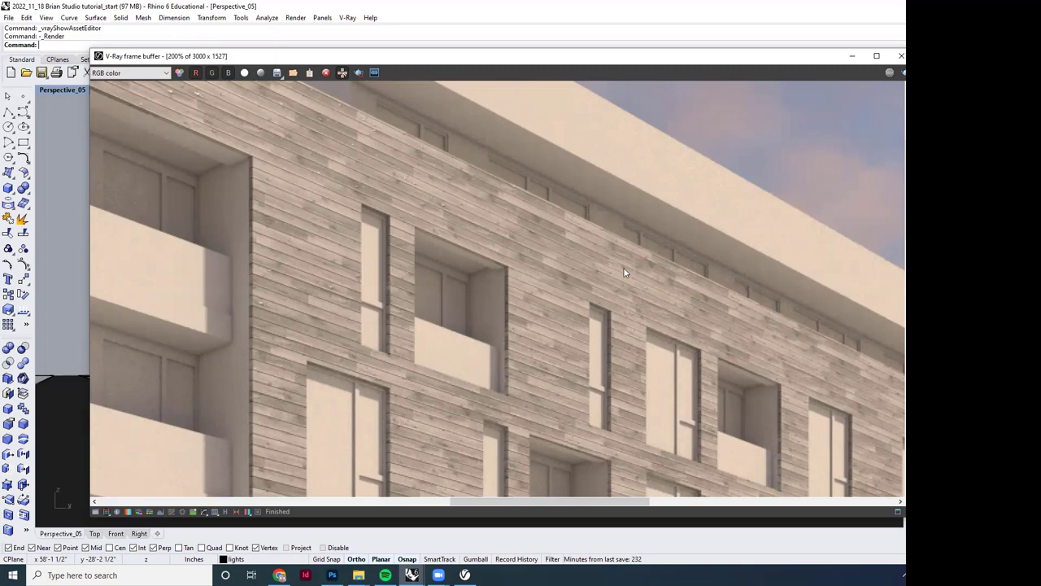
{"action": "scroll", "coordinate": [612, 271], "scroll_direction": "up", "scroll_amount": 2}
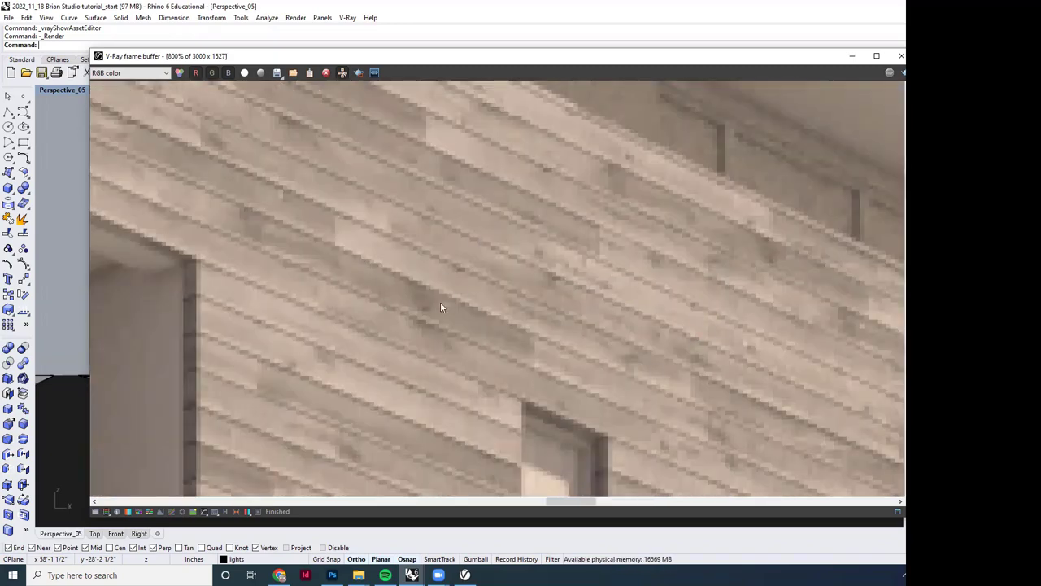
Step: Zoom in on the re-rendered board-form concrete detail, then minimize the frame buffer
{"action": "scroll", "coordinate": [545, 314], "scroll_direction": "down", "scroll_amount": 2}
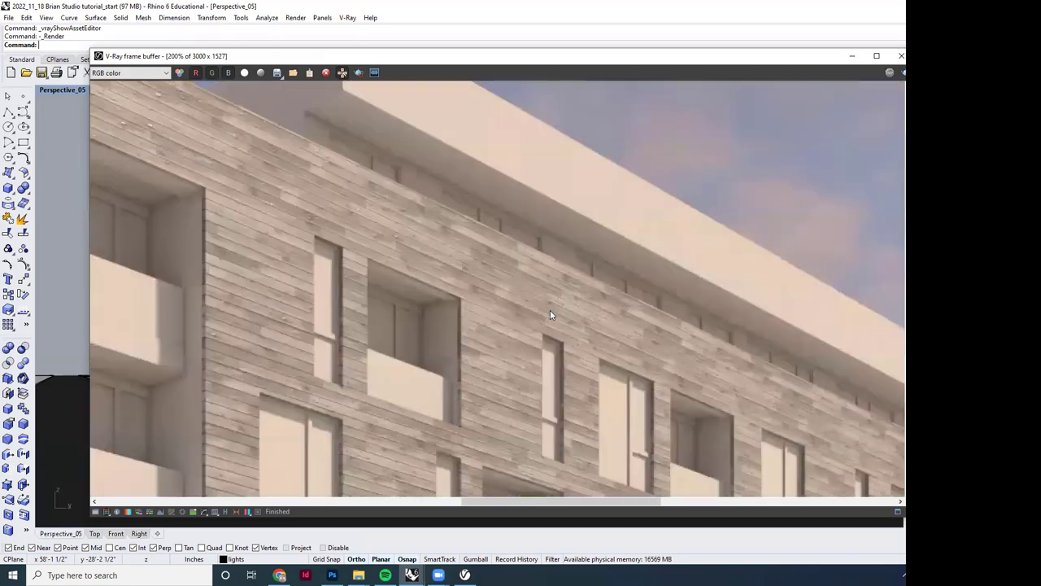
{"action": "scroll", "coordinate": [545, 313], "scroll_direction": "down", "scroll_amount": 1}
{"action": "scroll", "coordinate": [456, 250], "scroll_direction": "up", "scroll_amount": 1}
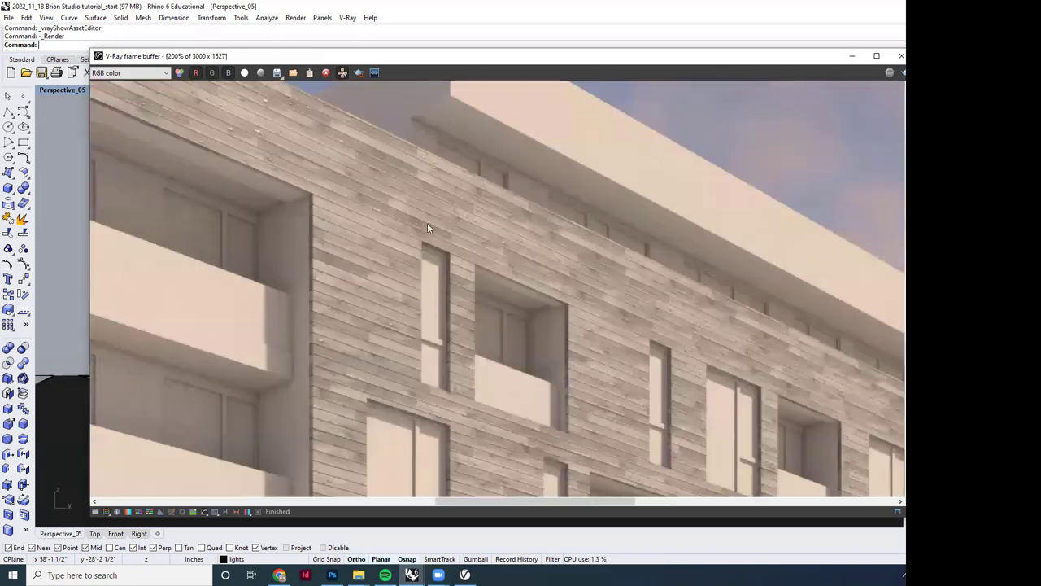
{"action": "scroll", "coordinate": [538, 245], "scroll_direction": "down", "scroll_amount": 1}
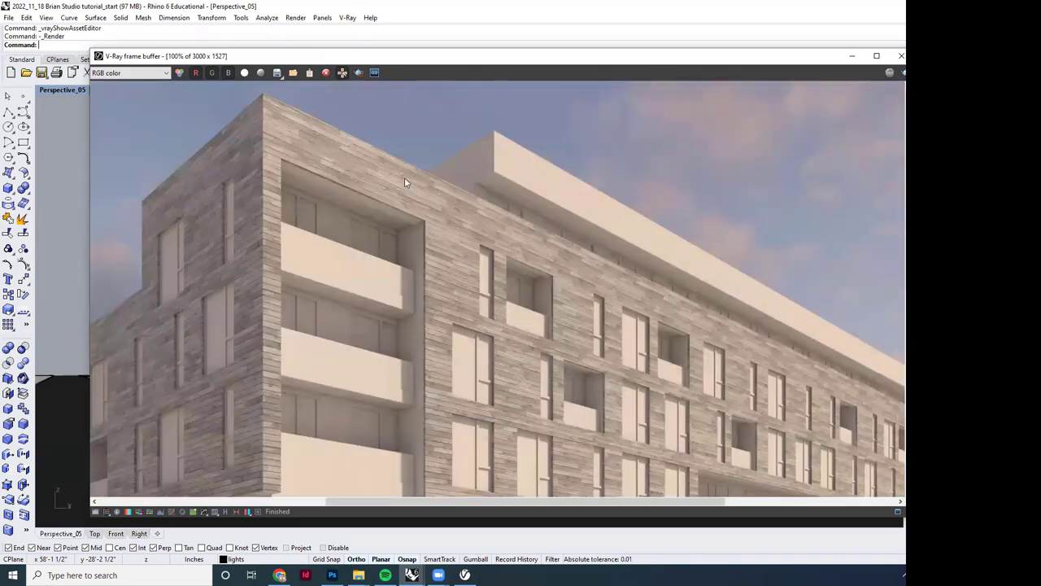
{"action": "scroll", "coordinate": [440, 201], "scroll_direction": "down", "scroll_amount": 1}
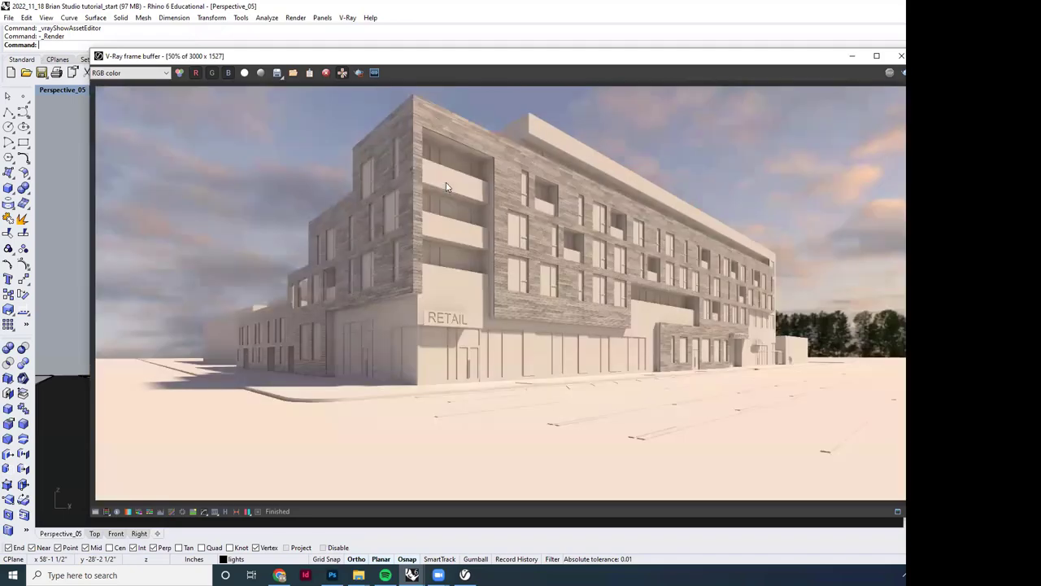
{"action": "scroll", "coordinate": [497, 171], "scroll_direction": "up", "scroll_amount": 1}
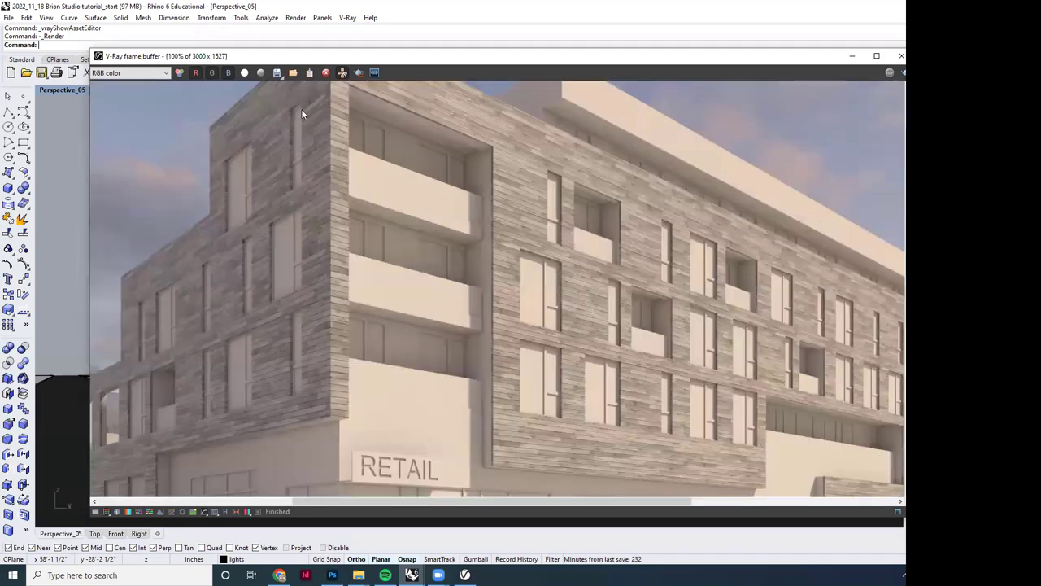
{"action": "left_click", "coordinate": [852, 55]}
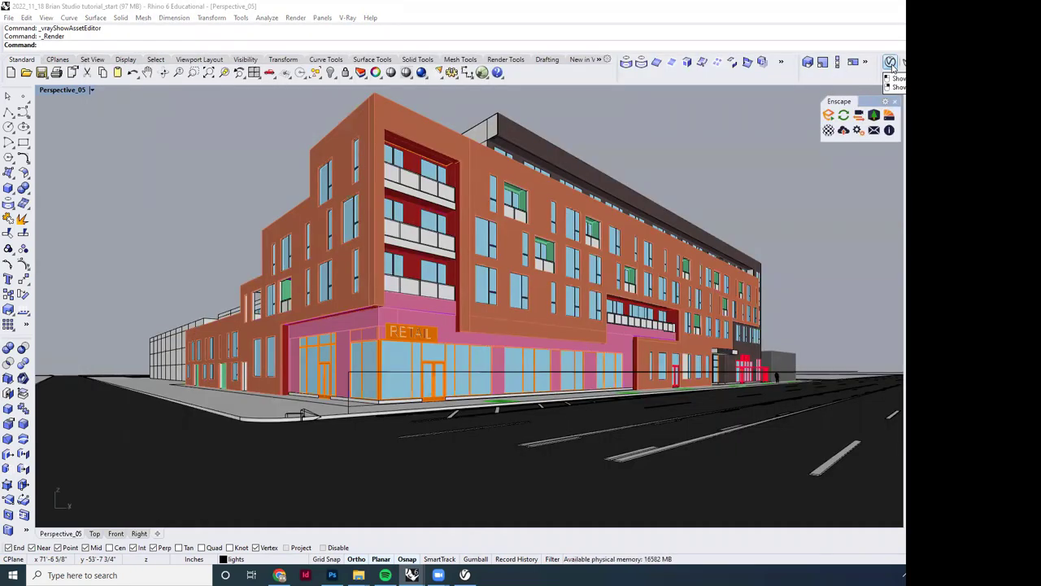
Step: Set the V-Ray Quality slider to Low and show the scene's Materials list
{"action": "left_click", "coordinate": [891, 63]}
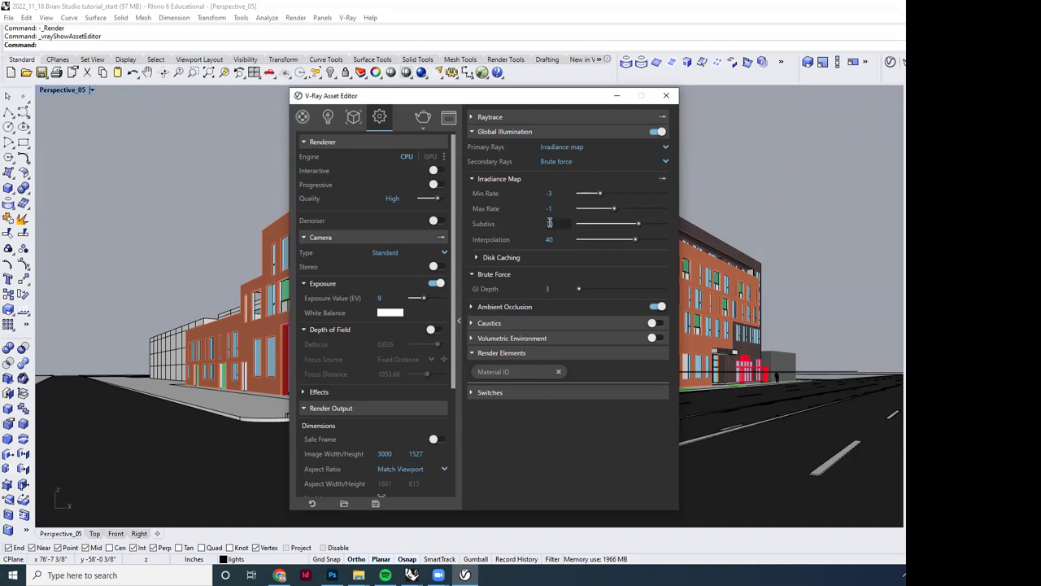
{"action": "left_click", "coordinate": [424, 197]}
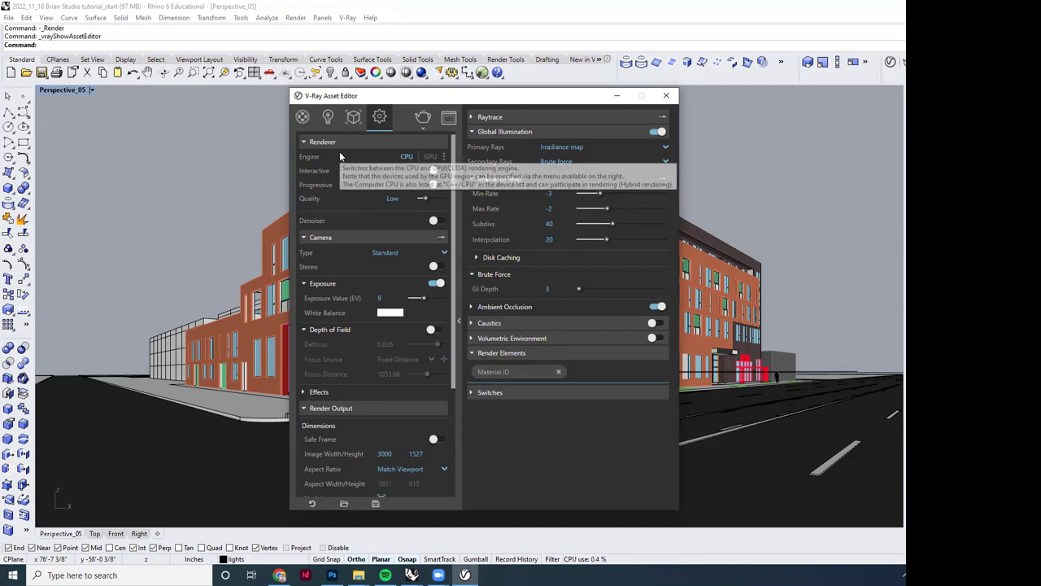
{"action": "left_click", "coordinate": [302, 117]}
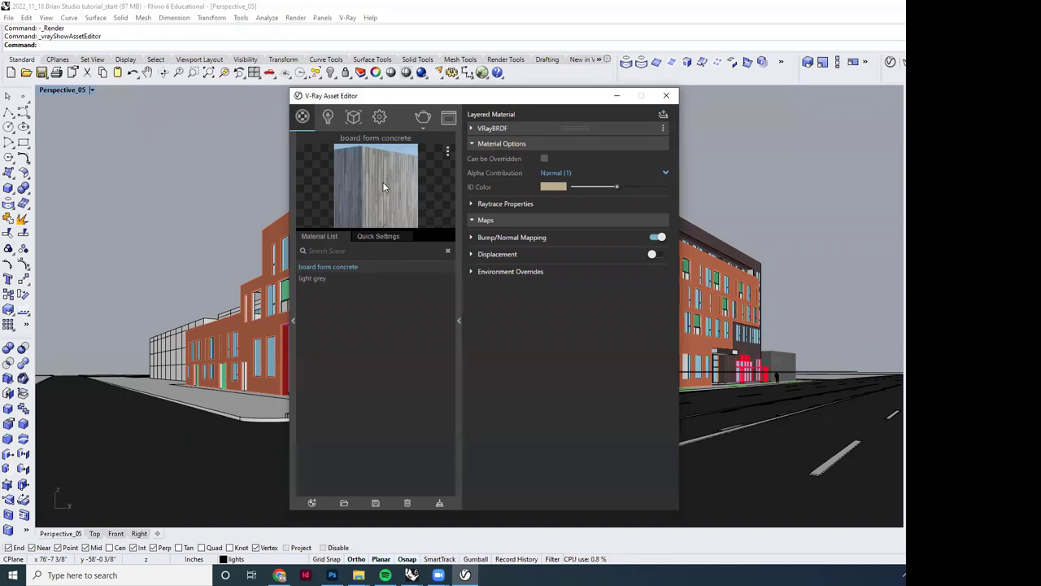
Step: Select board form concrete and review its base layer reflection, options and map settings
{"action": "left_click", "coordinate": [325, 280]}
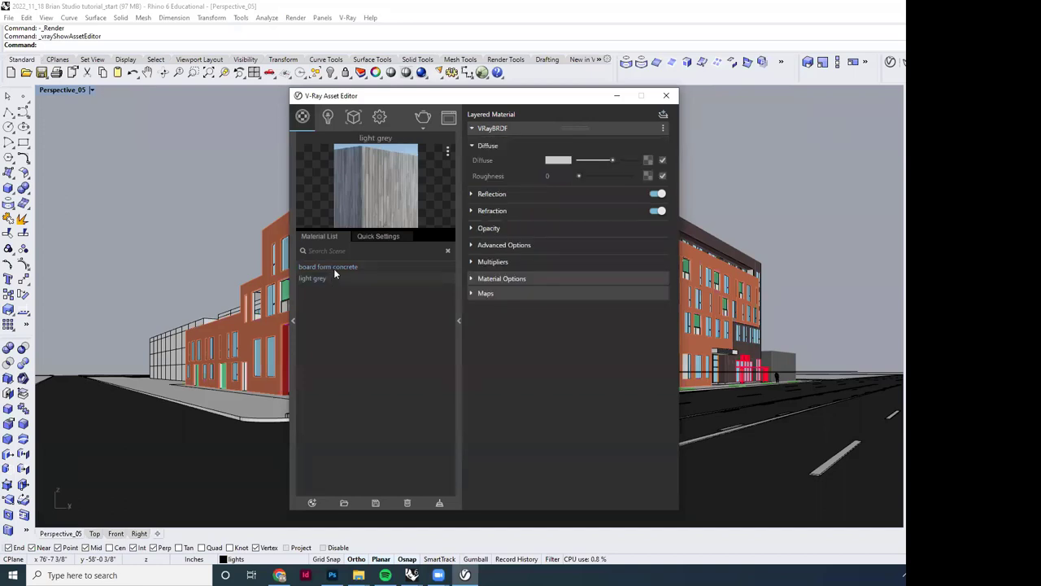
{"action": "left_click", "coordinate": [335, 267]}
{"action": "left_click", "coordinate": [472, 129]}
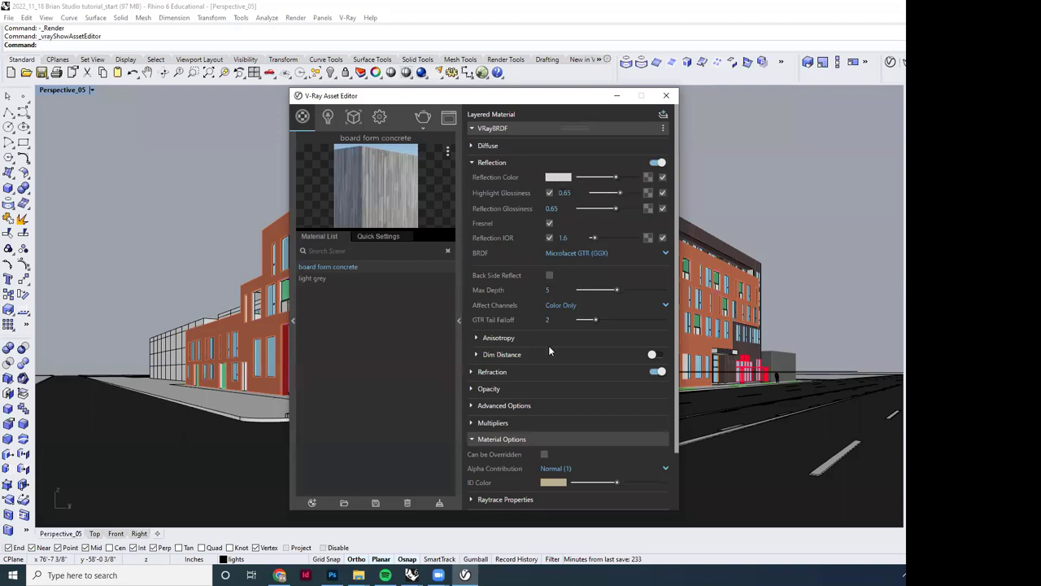
{"action": "scroll", "coordinate": [552, 377], "scroll_direction": "down", "scroll_amount": 2}
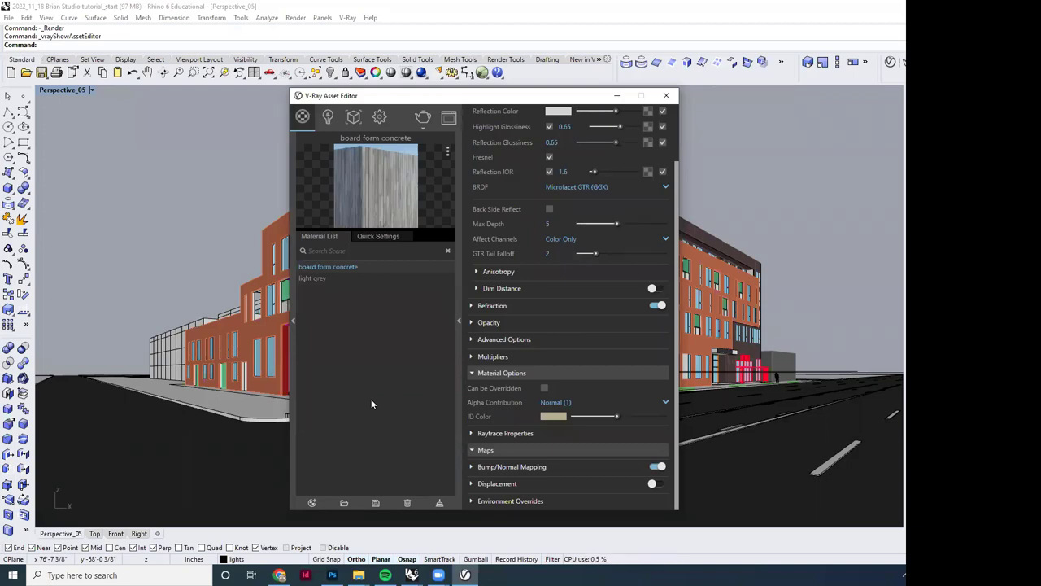
Step: Import residential glass_02.vrmat from T:\Vray\Vray 3\Glass into the scene's V-Ray materials
{"action": "left_click", "coordinate": [344, 503]}
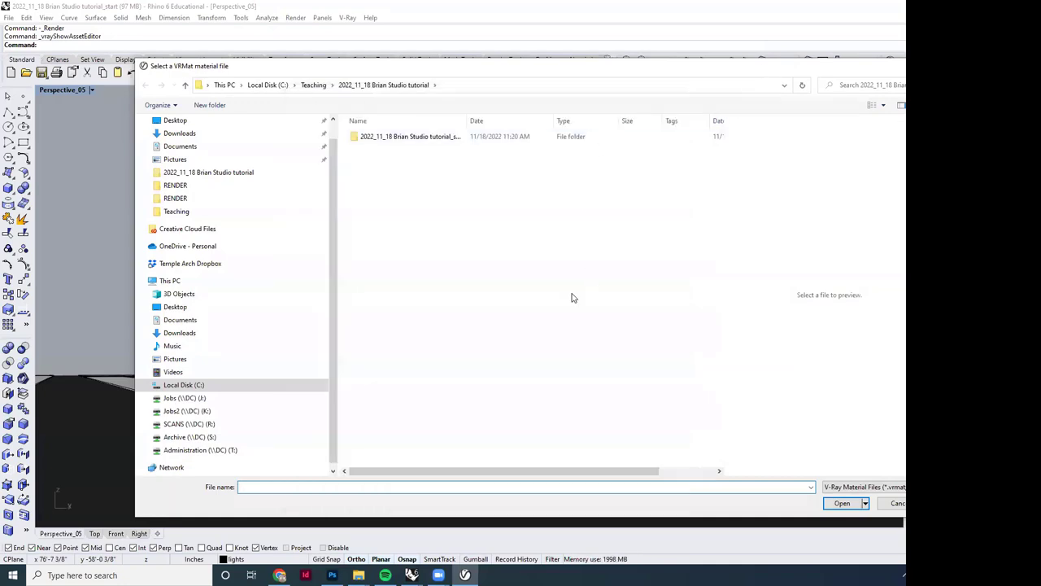
{"action": "left_click", "coordinate": [254, 451]}
{"action": "scroll", "coordinate": [448, 402], "scroll_direction": "down", "scroll_amount": 3}
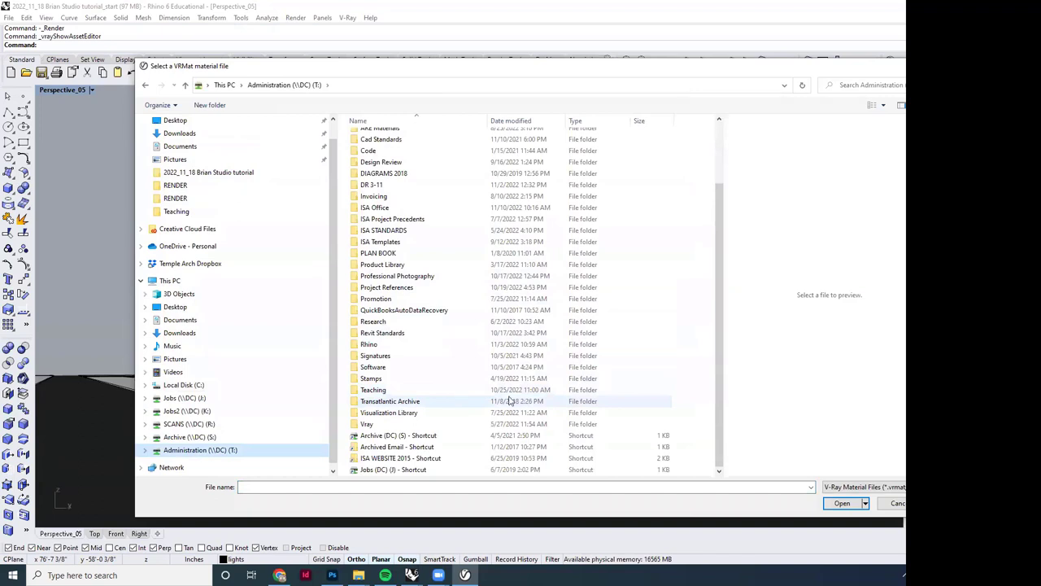
{"action": "double_click", "coordinate": [436, 425]}
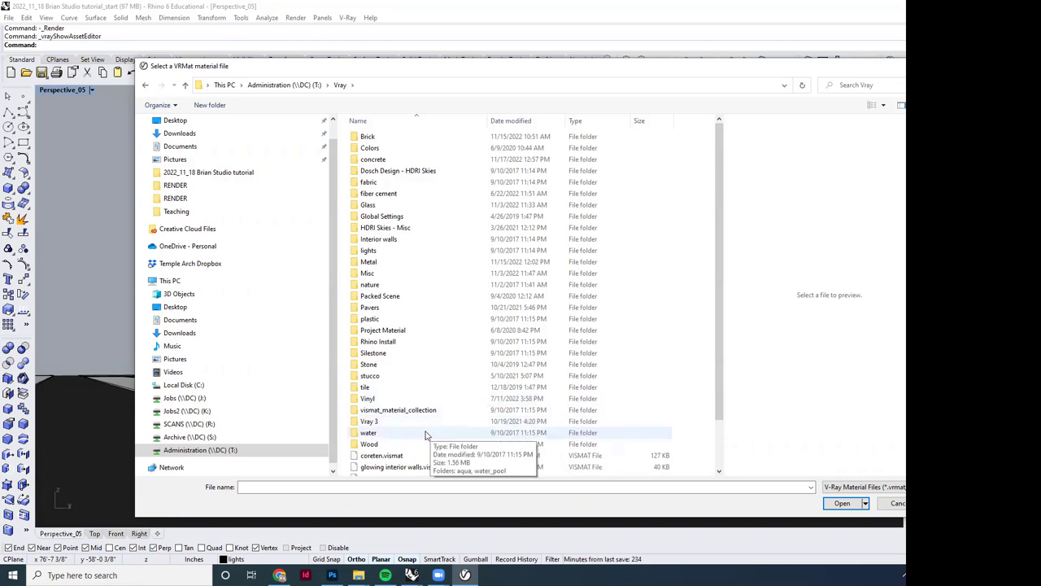
{"action": "double_click", "coordinate": [426, 424]}
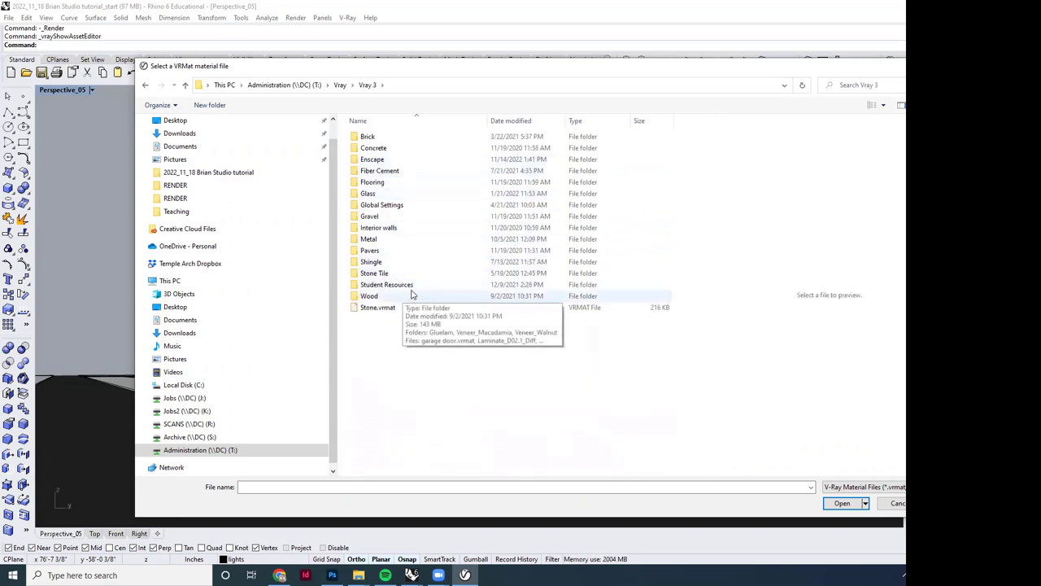
{"action": "double_click", "coordinate": [417, 195]}
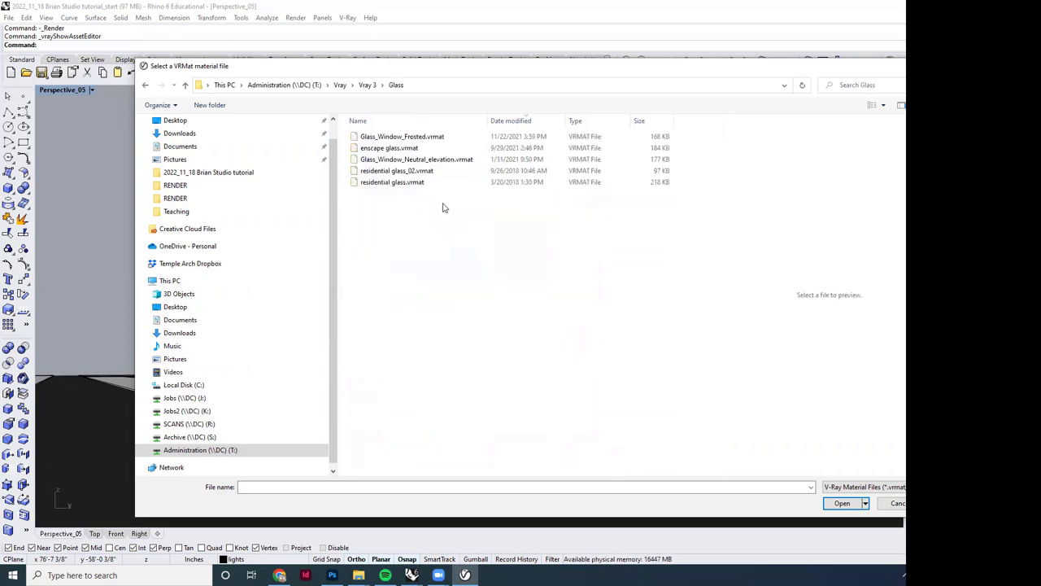
{"action": "left_click", "coordinate": [394, 171]}
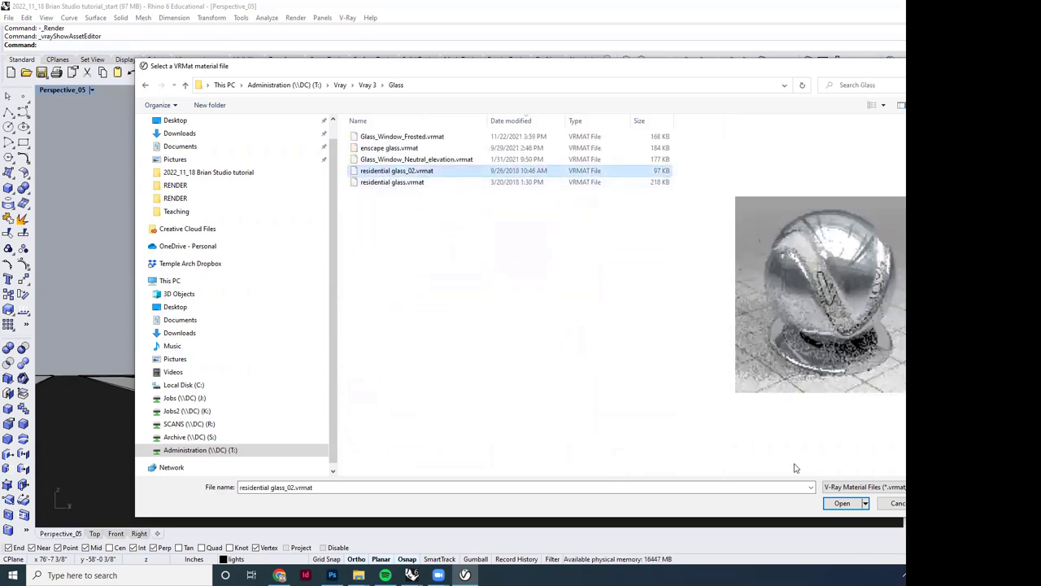
{"action": "left_click", "coordinate": [855, 504]}
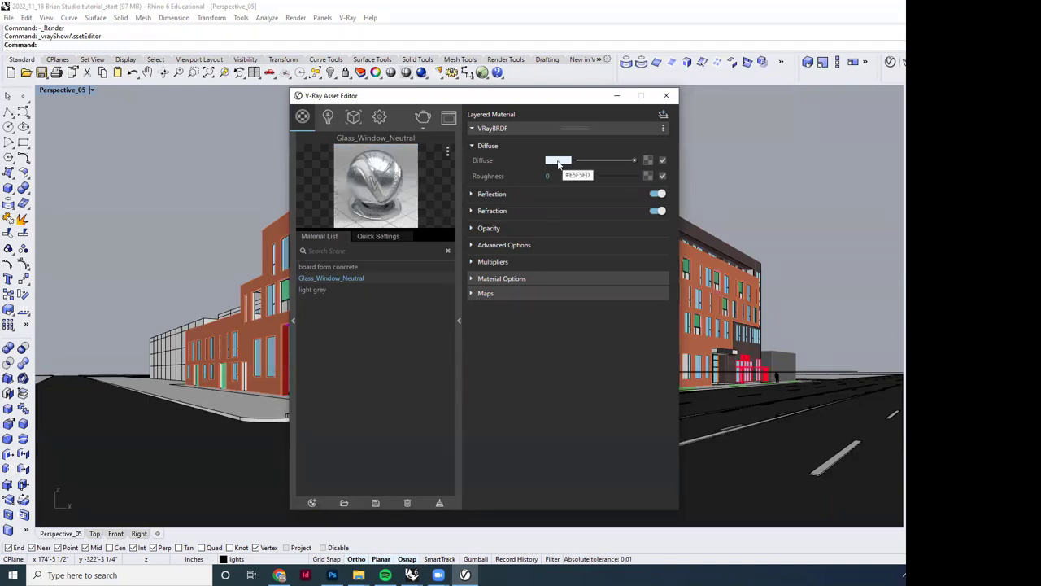
Step: Set Glass_Window_Neutral's reflection IOR to 20 and show its 0.8 opacity settings
{"action": "left_click", "coordinate": [476, 194]}
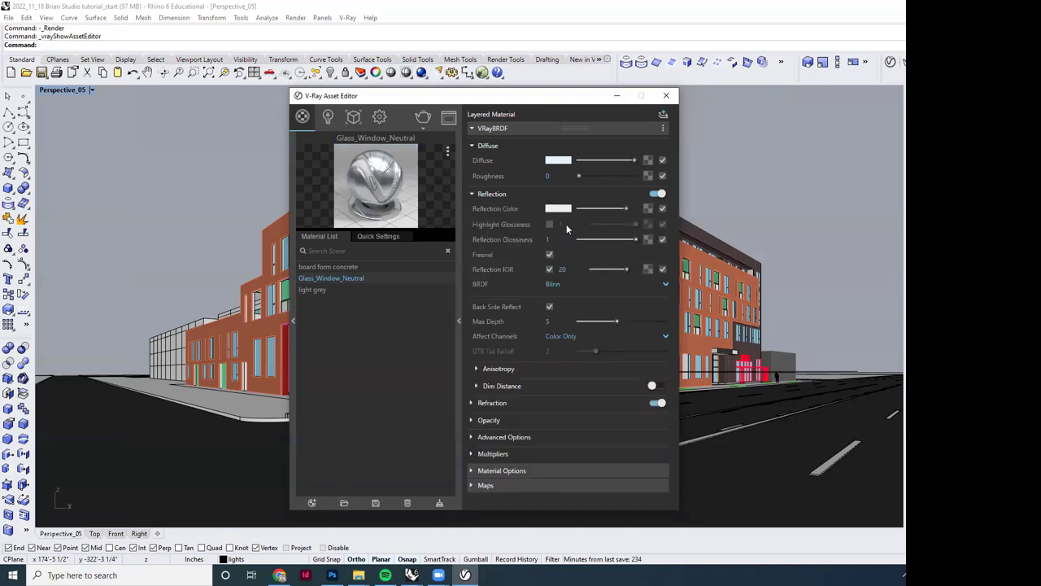
{"action": "left_click", "coordinate": [563, 268]}
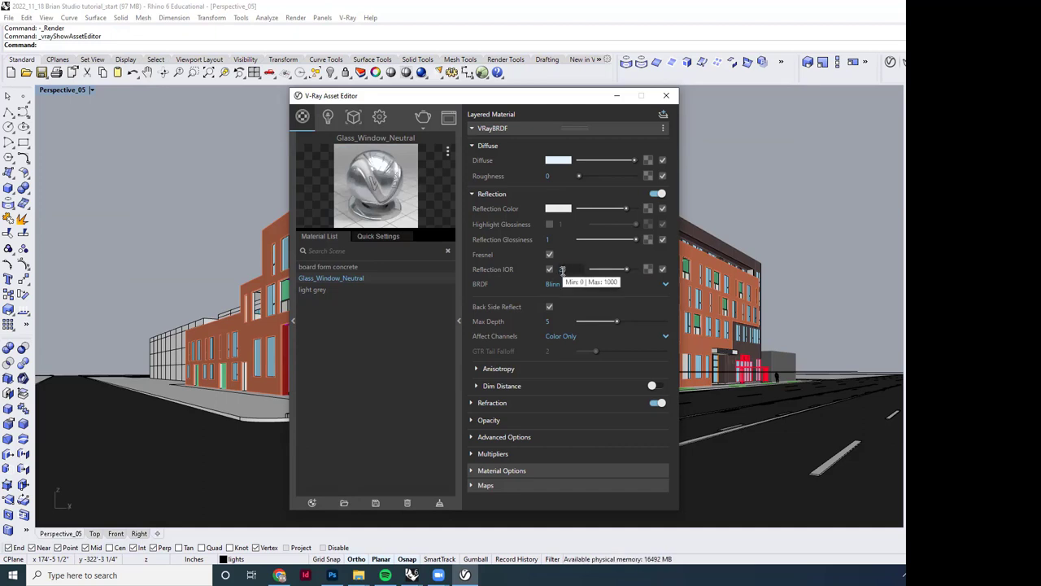
{"action": "type", "text": "20"}
{"action": "key", "text": "Return"}
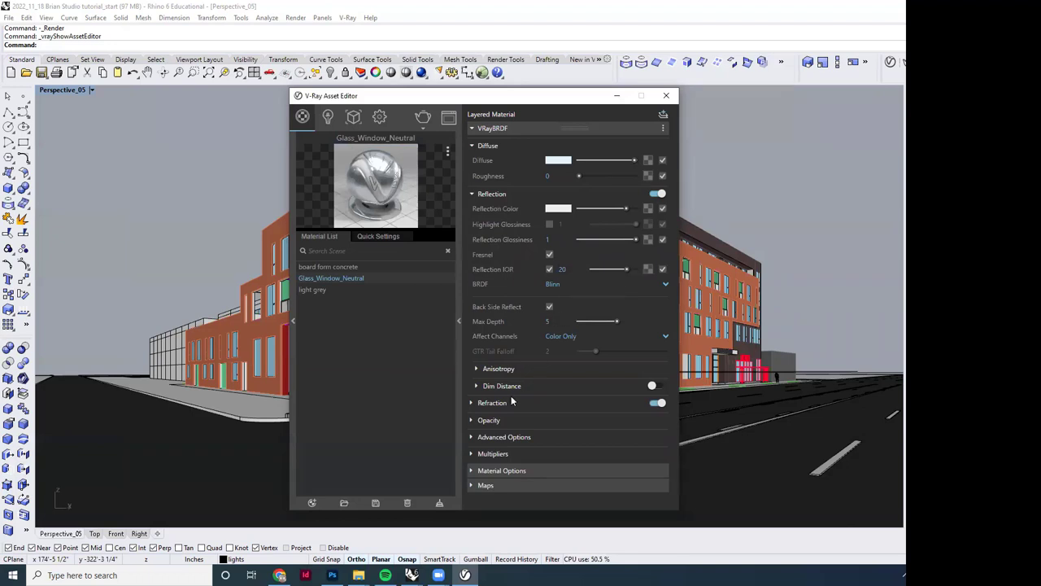
{"action": "left_click", "coordinate": [472, 420]}
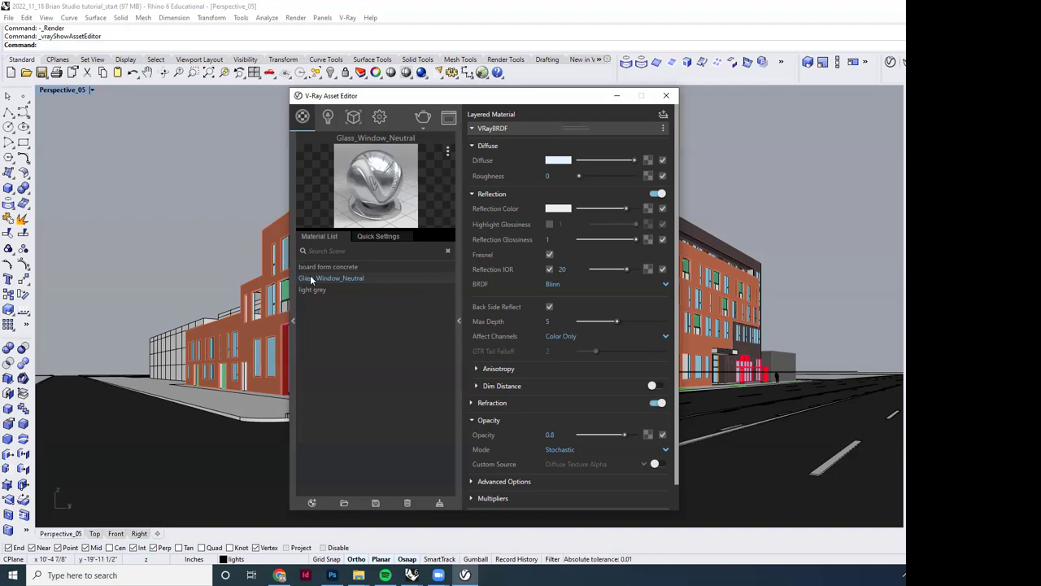
Step: Uncheck Can be Overridden in Glass_Window_Neutral's material options and close the Asset Editor
{"action": "scroll", "coordinate": [494, 435], "scroll_direction": "down", "scroll_amount": 1}
{"action": "scroll", "coordinate": [494, 431], "scroll_direction": "down", "scroll_amount": 1}
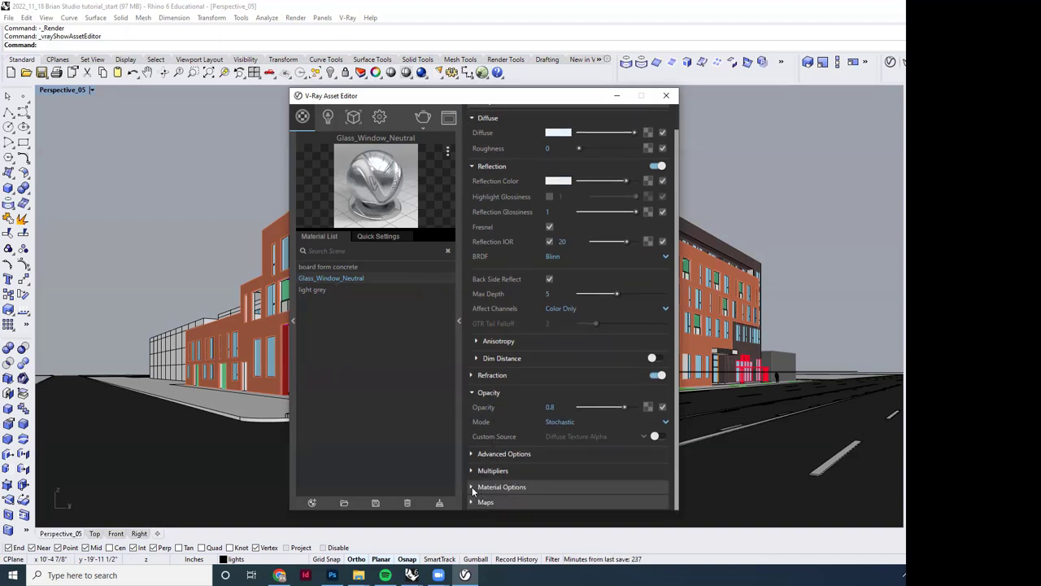
{"action": "left_click", "coordinate": [473, 486]}
{"action": "left_click", "coordinate": [544, 441]}
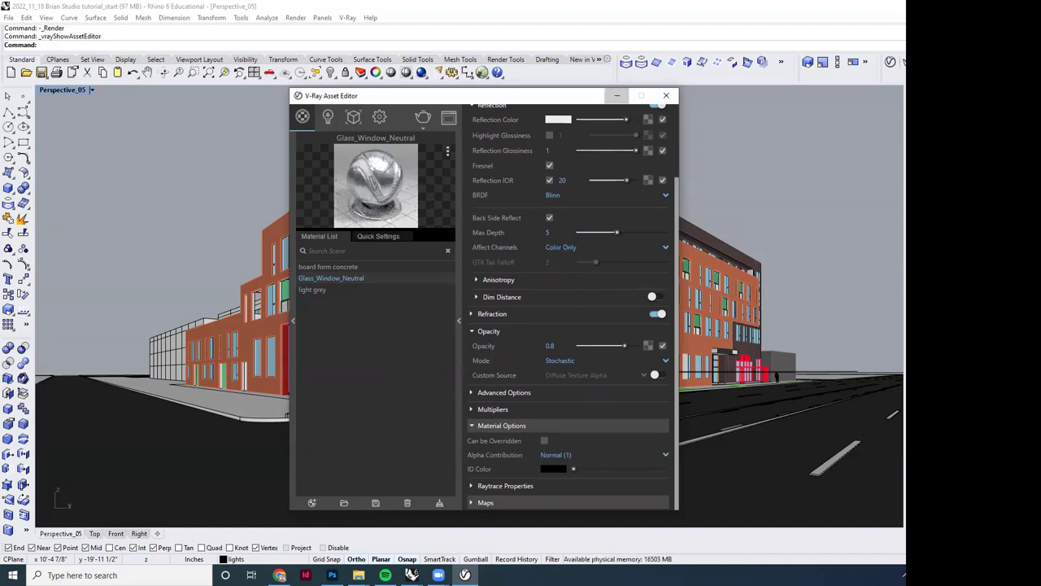
{"action": "left_click", "coordinate": [616, 95]}
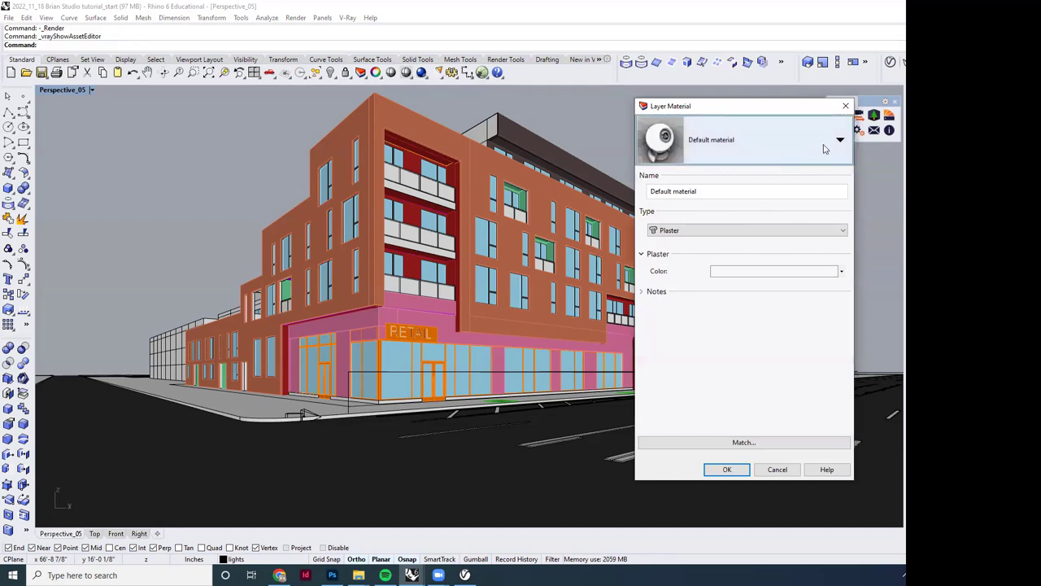
Step: Set the layer's material to V-Ray for Rhino's /Glass_Window_Neutral
{"action": "left_click", "coordinate": [831, 144]}
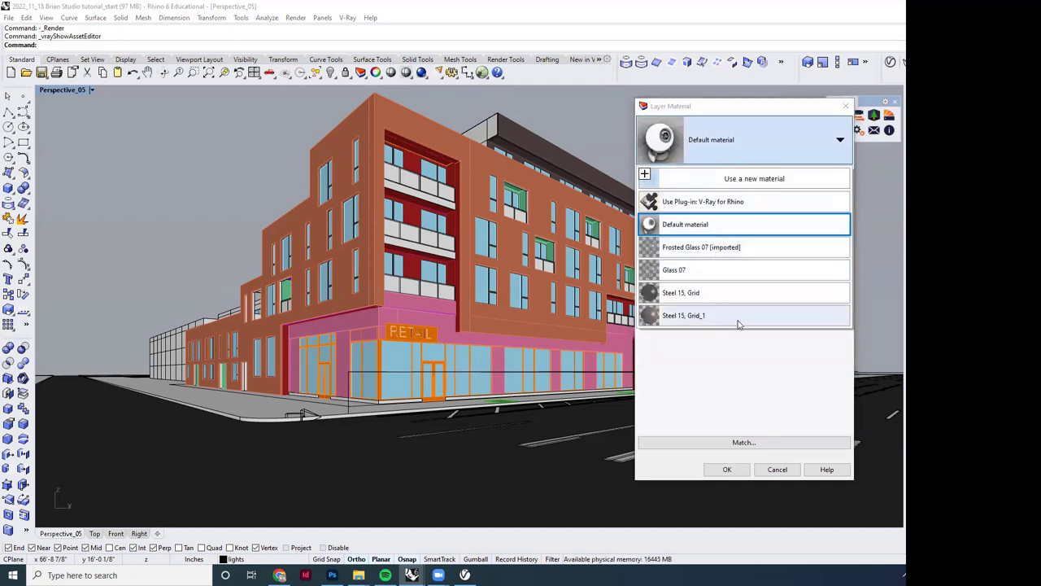
{"action": "left_click", "coordinate": [686, 202]}
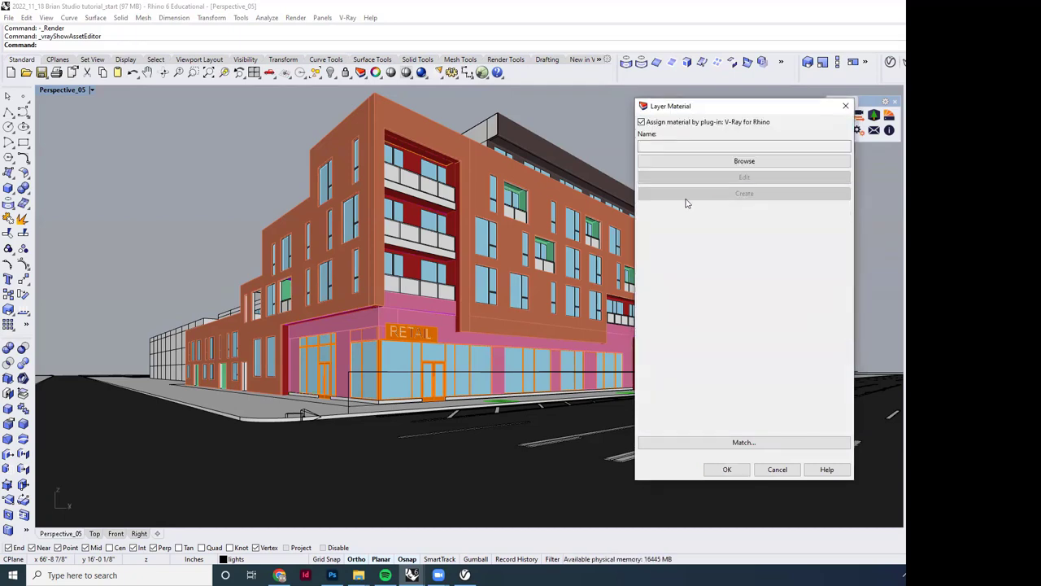
{"action": "left_click", "coordinate": [745, 162]}
{"action": "left_click", "coordinate": [588, 282]}
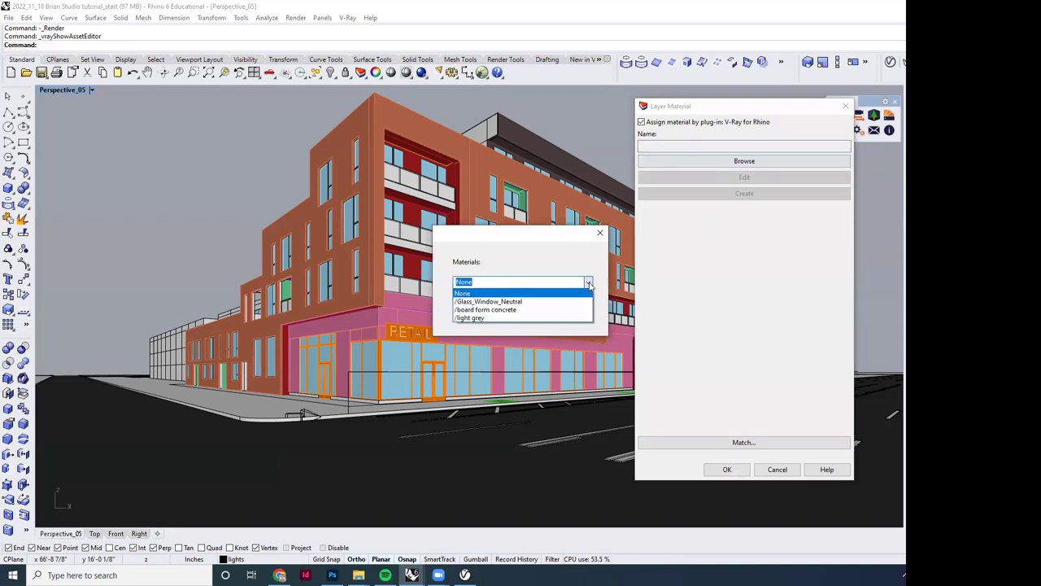
{"action": "left_click", "coordinate": [488, 301]}
{"action": "left_click", "coordinate": [493, 302]}
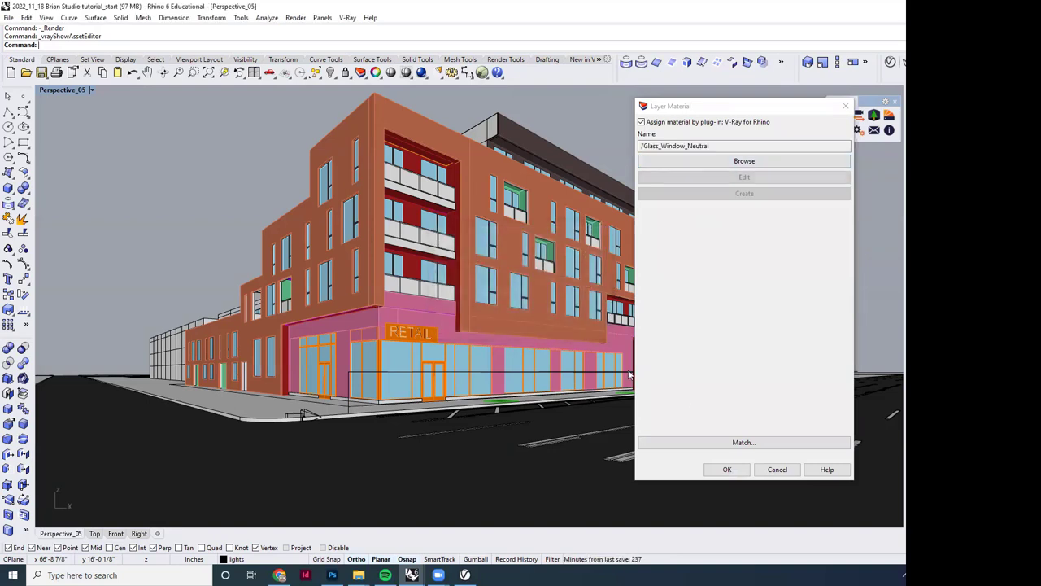
{"action": "left_click", "coordinate": [727, 469]}
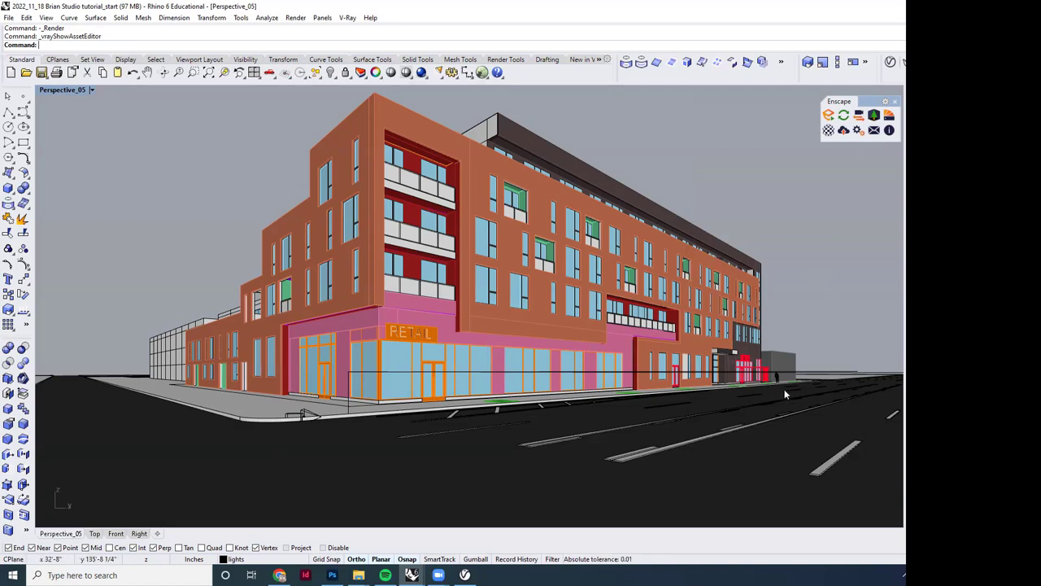
Step: Render the Perspective_05 view with V-Ray
{"action": "left_click", "coordinate": [891, 63]}
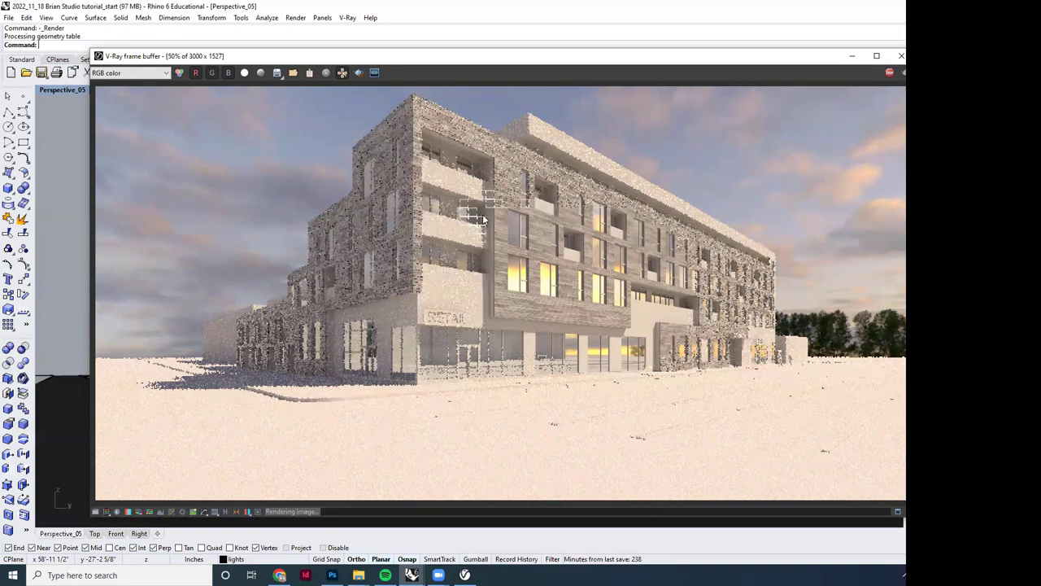
Step: Zoom around the finished facade render in the V-Ray Frame Buffer, then minimize it
{"action": "scroll", "coordinate": [541, 168], "scroll_direction": "up", "scroll_amount": 2}
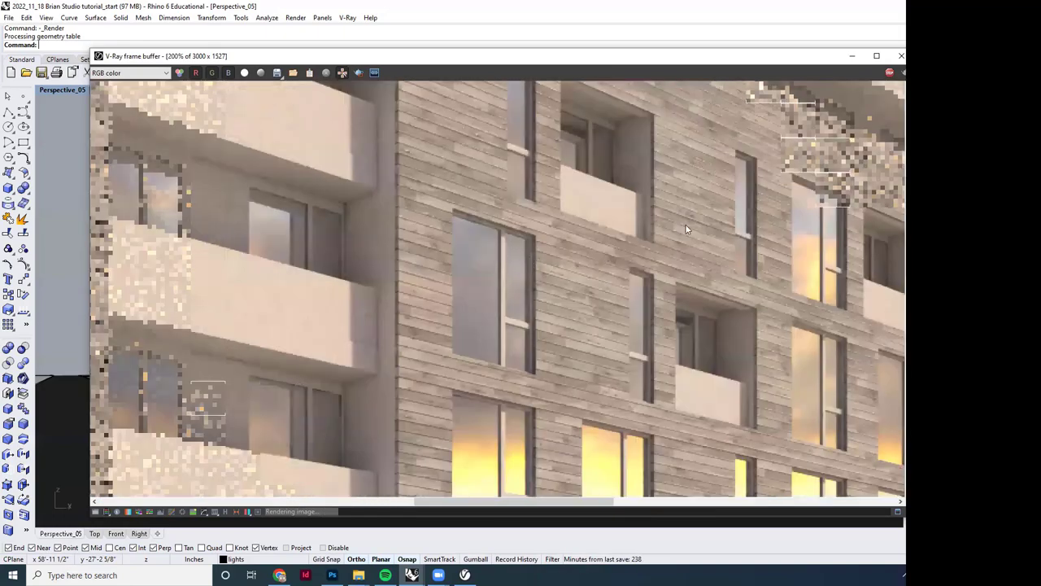
{"action": "scroll", "coordinate": [507, 262], "scroll_direction": "down", "scroll_amount": 3}
{"action": "scroll", "coordinate": [429, 212], "scroll_direction": "up", "scroll_amount": 3}
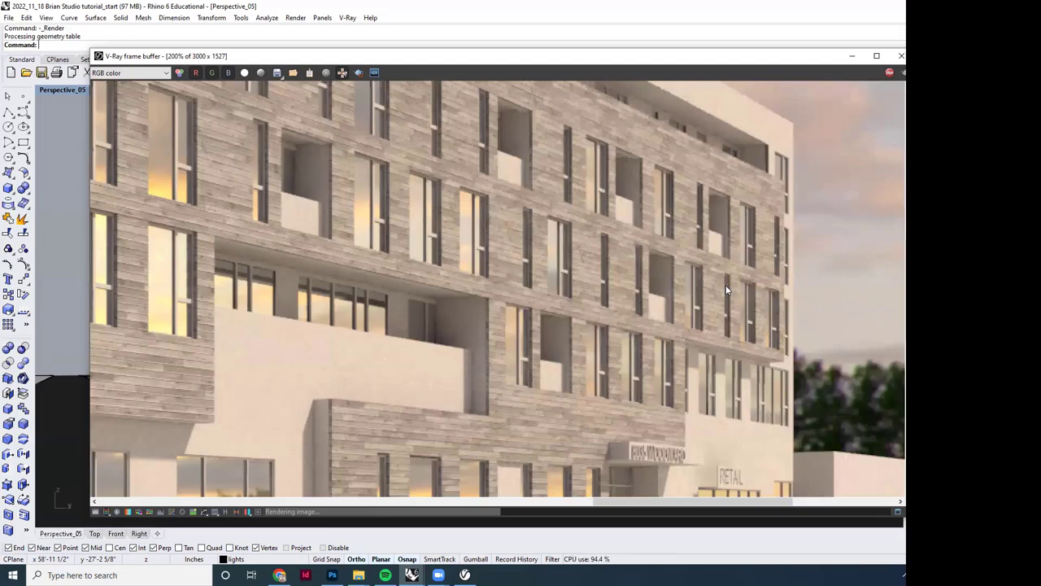
{"action": "scroll", "coordinate": [727, 290], "scroll_direction": "down", "scroll_amount": 2}
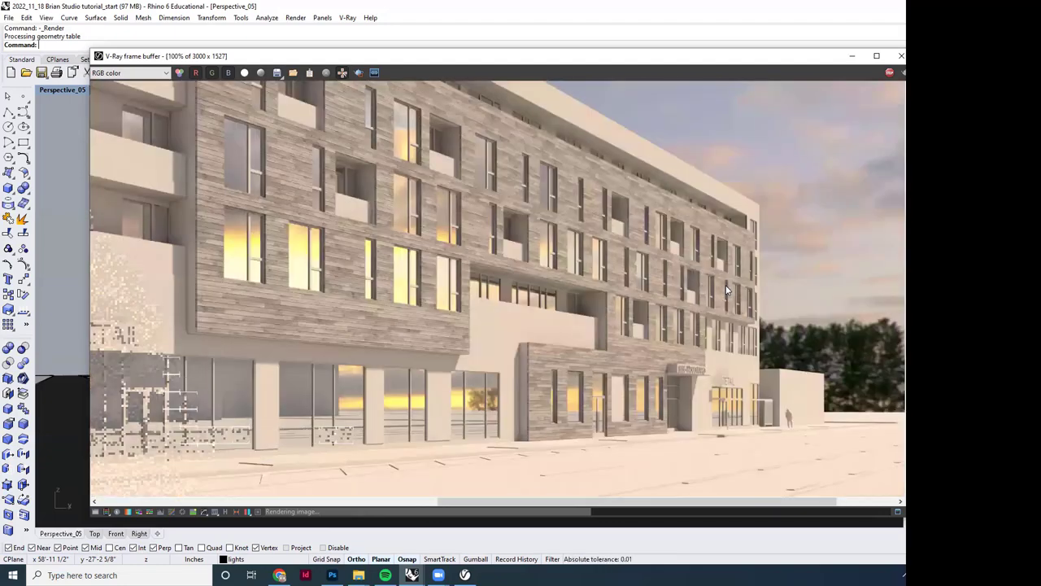
{"action": "scroll", "coordinate": [727, 290], "scroll_direction": "down", "scroll_amount": 1}
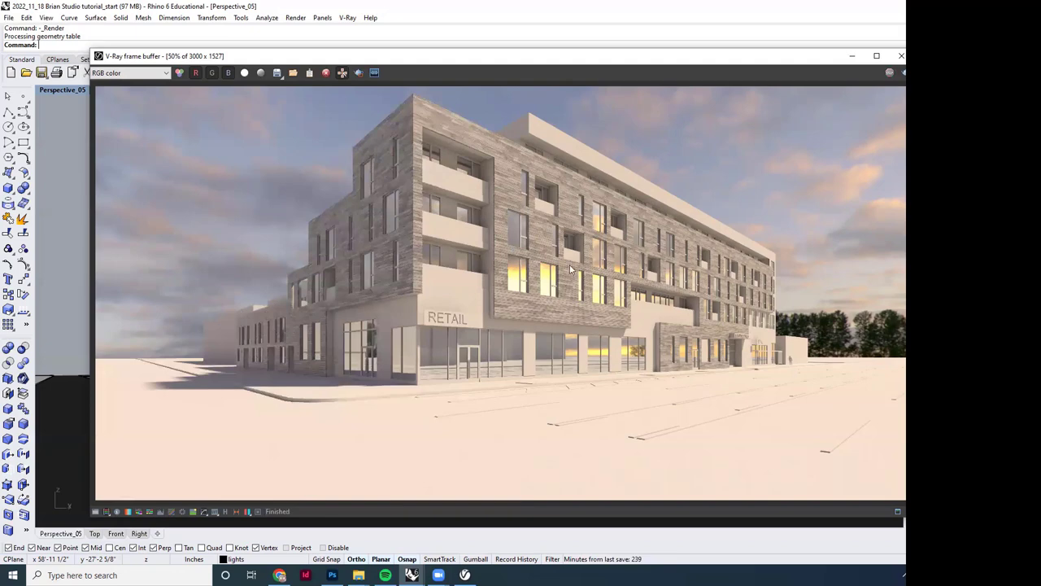
{"action": "scroll", "coordinate": [528, 236], "scroll_direction": "up", "scroll_amount": 2}
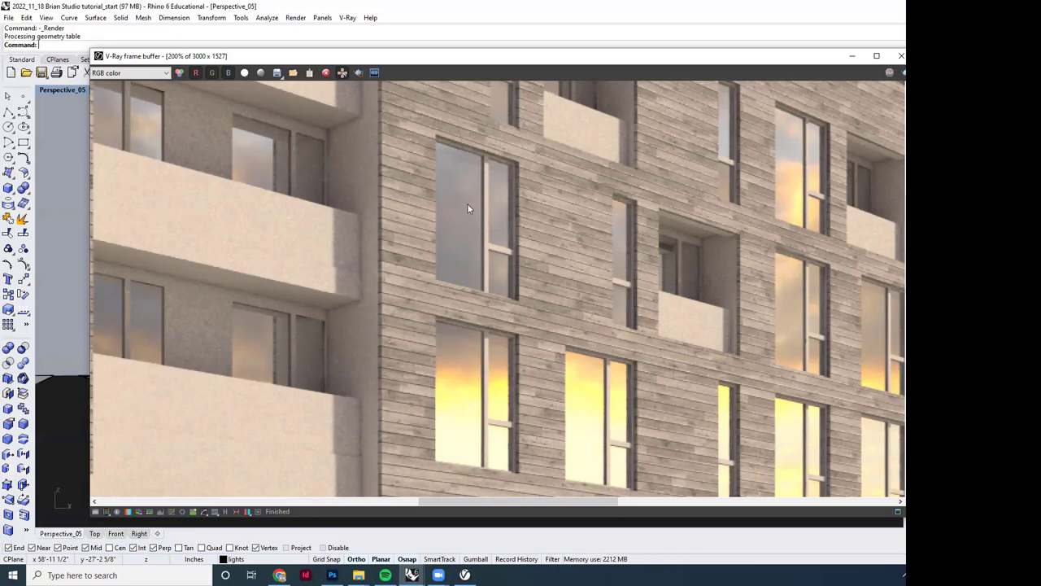
{"action": "scroll", "coordinate": [448, 301], "scroll_direction": "down", "scroll_amount": 2}
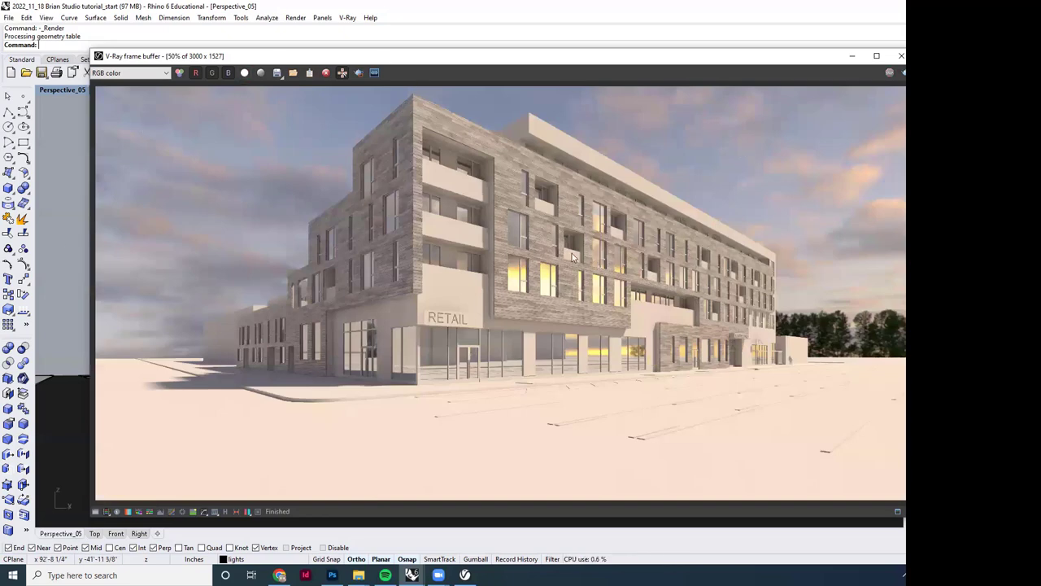
{"action": "scroll", "coordinate": [572, 253], "scroll_direction": "up", "scroll_amount": 1}
{"action": "scroll", "coordinate": [563, 250], "scroll_direction": "down", "scroll_amount": 1}
{"action": "scroll", "coordinate": [626, 218], "scroll_direction": "up", "scroll_amount": 1}
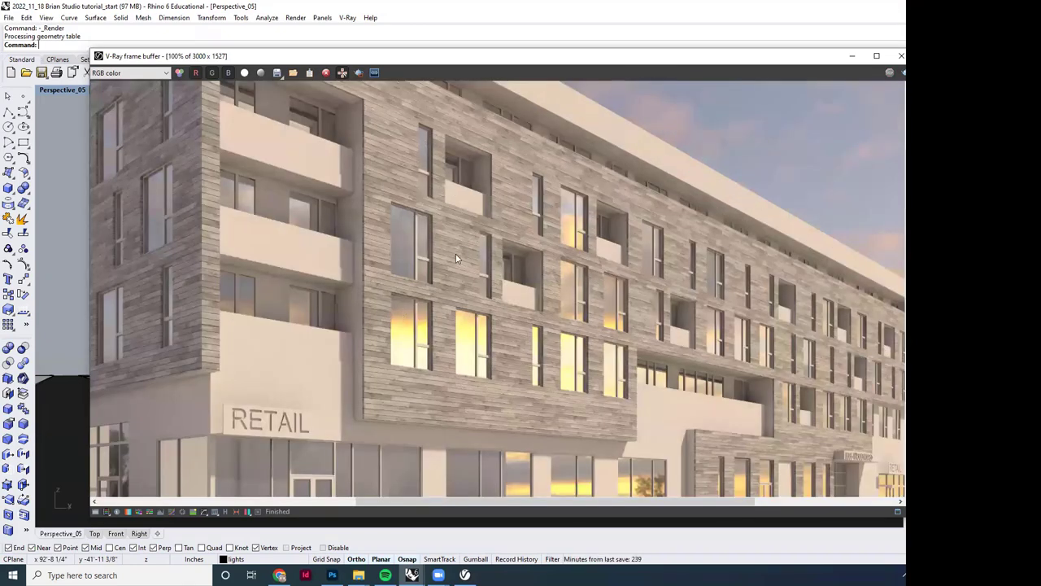
{"action": "left_click", "coordinate": [852, 56]}
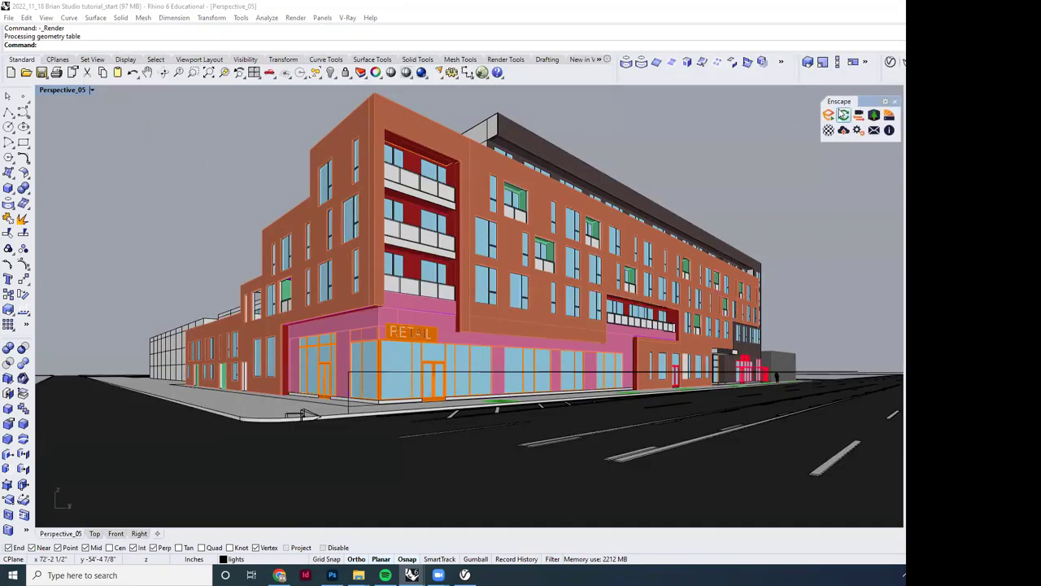
{"action": "left_click", "coordinate": [891, 64]}
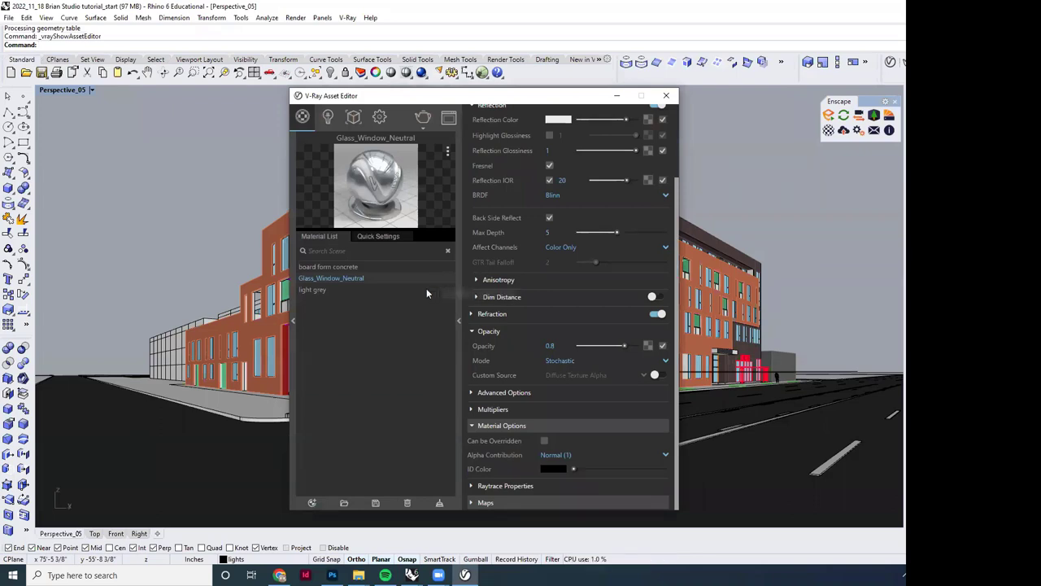
{"action": "left_click", "coordinate": [328, 117]}
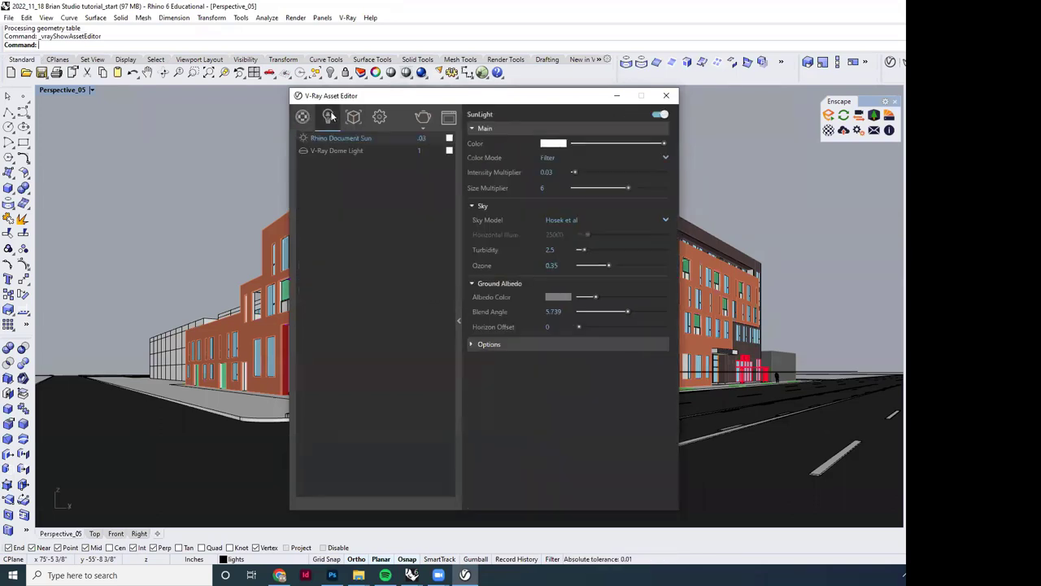
{"action": "left_click", "coordinate": [616, 95]}
{"action": "scroll", "coordinate": [542, 254], "scroll_direction": "up", "scroll_amount": 10}
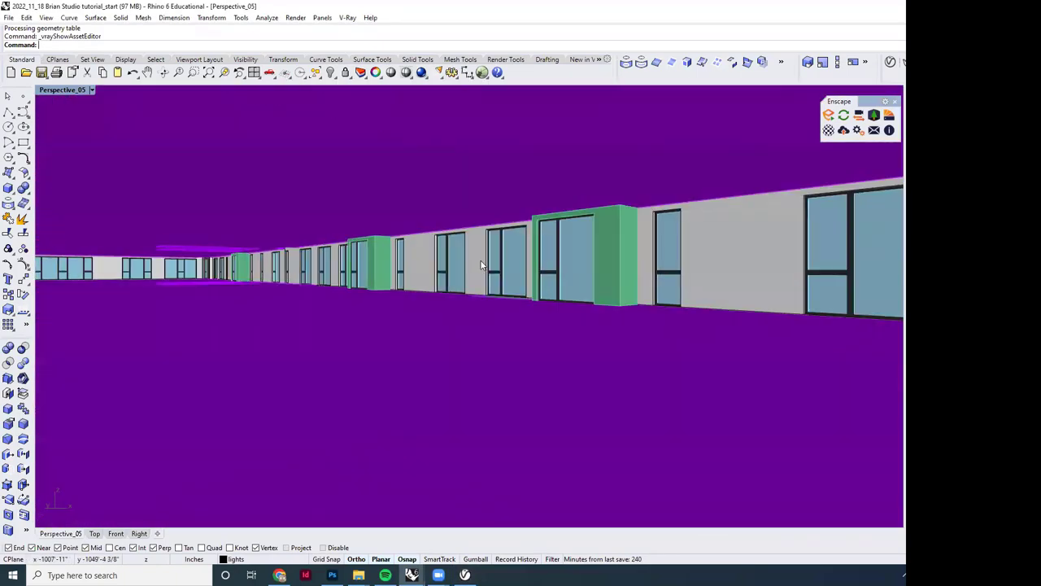
{"action": "right_click_drag", "start_coordinate": [481, 264], "coordinate": [681, 265]}
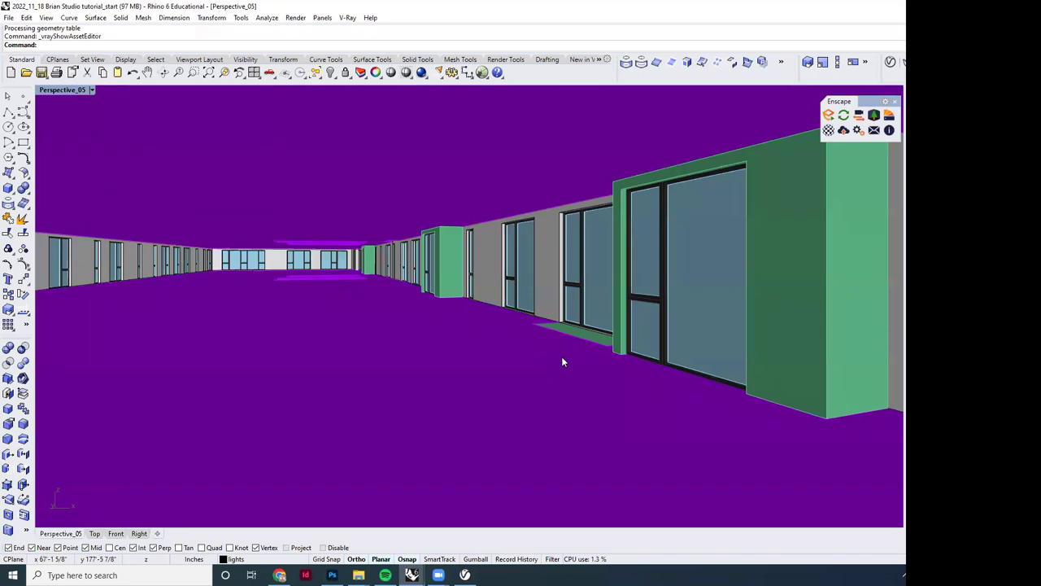
{"action": "right_click_drag", "start_coordinate": [562, 360], "coordinate": [504, 355]}
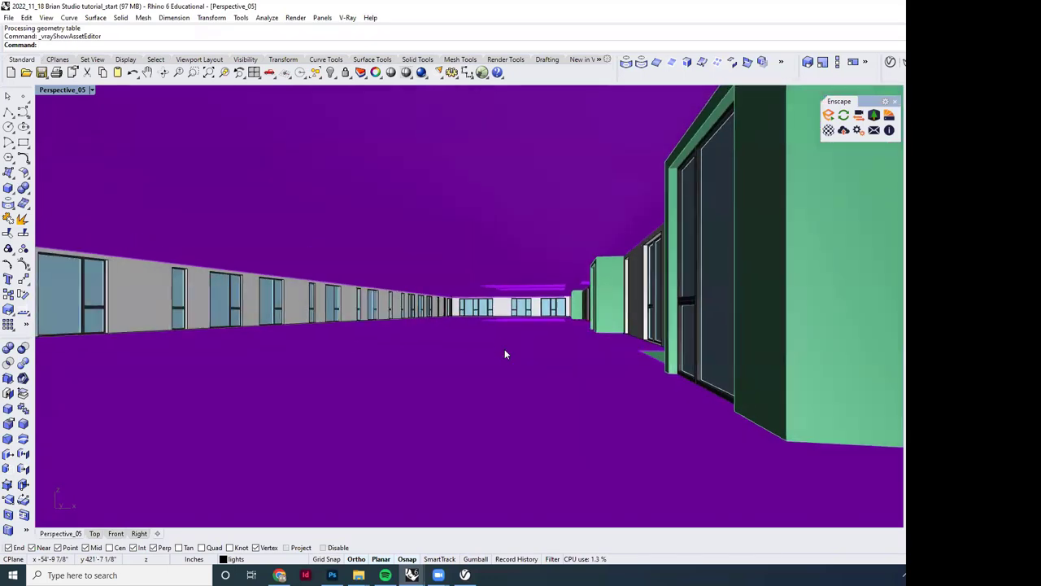
{"action": "right_click_drag", "start_coordinate": [517, 353], "coordinate": [598, 348]}
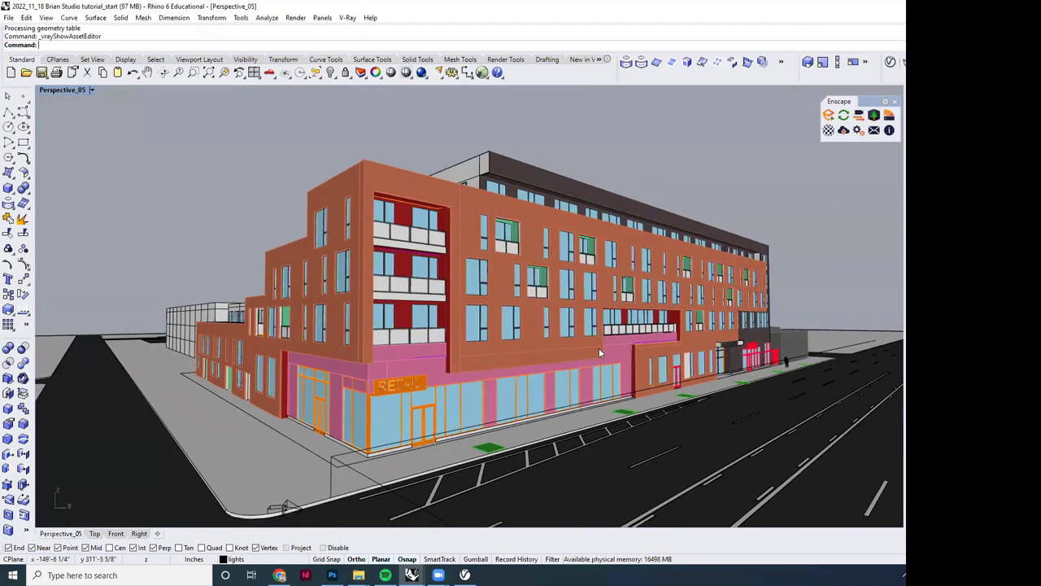
{"action": "scroll", "coordinate": [599, 348], "scroll_direction": "up", "scroll_amount": 2}
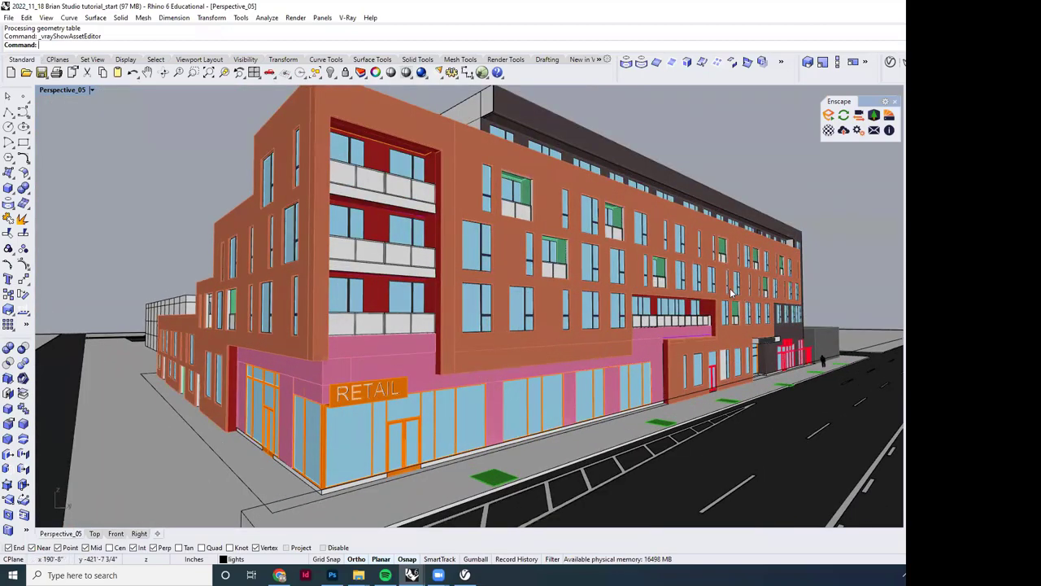
{"action": "right_click_drag", "start_coordinate": [692, 334], "coordinate": [654, 339]}
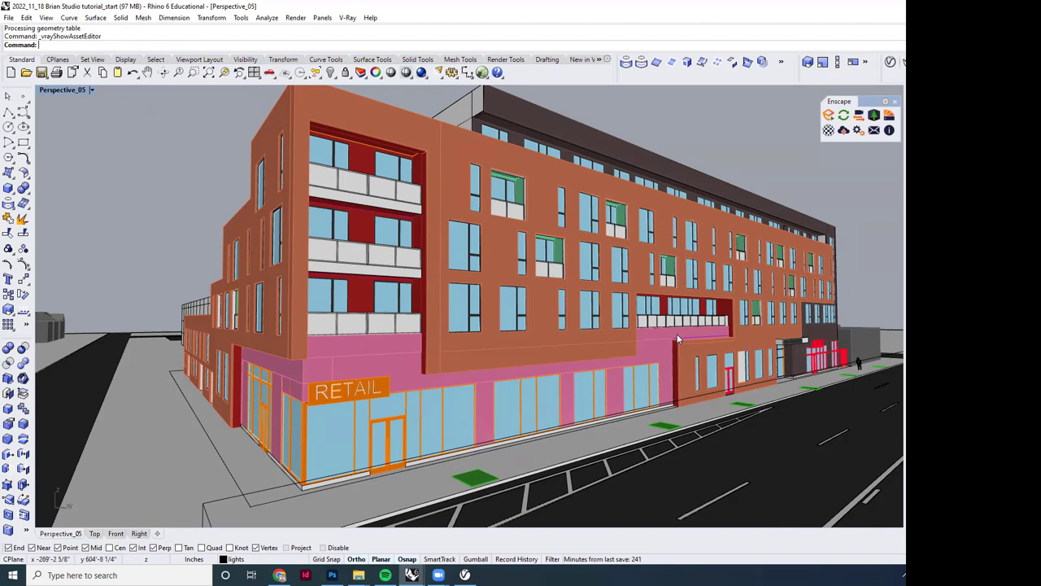
{"action": "right_click_drag", "start_coordinate": [677, 334], "coordinate": [567, 364]}
{"action": "scroll", "coordinate": [574, 350], "scroll_direction": "up", "scroll_amount": 4}
{"action": "scroll", "coordinate": [576, 355], "scroll_direction": "up", "scroll_amount": 5}
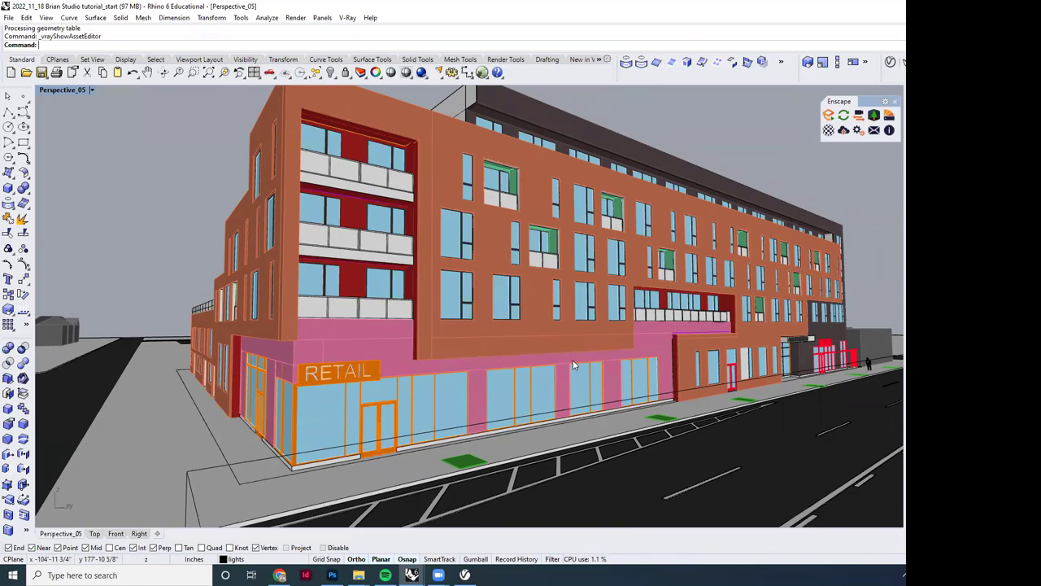
{"action": "right_click_drag", "start_coordinate": [581, 340], "coordinate": [594, 342]}
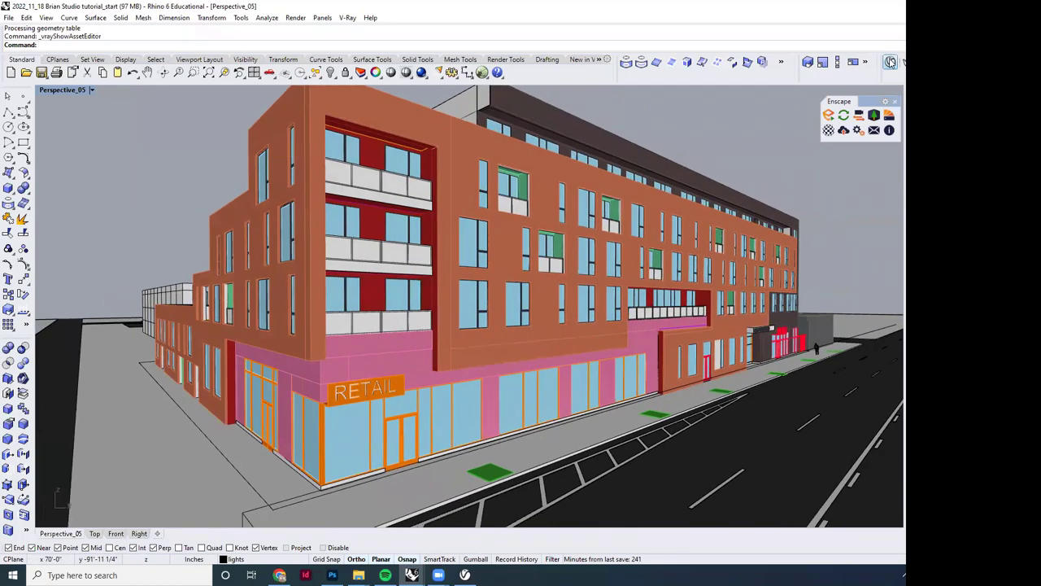
Step: Add a Generic material to the V-Ray scene materials and name it 'Interior walls'
{"action": "left_click", "coordinate": [890, 62]}
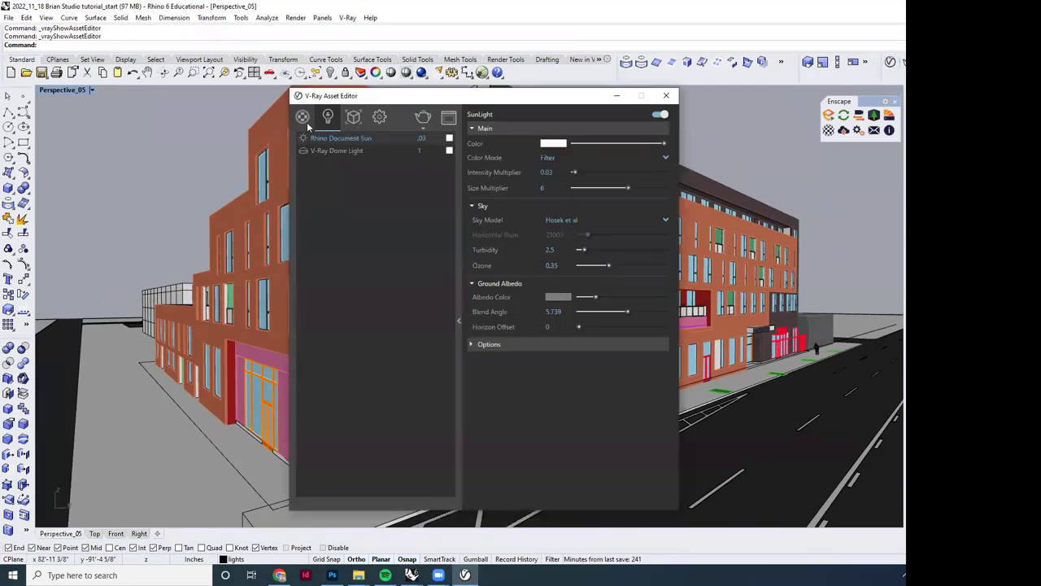
{"action": "left_click", "coordinate": [304, 120]}
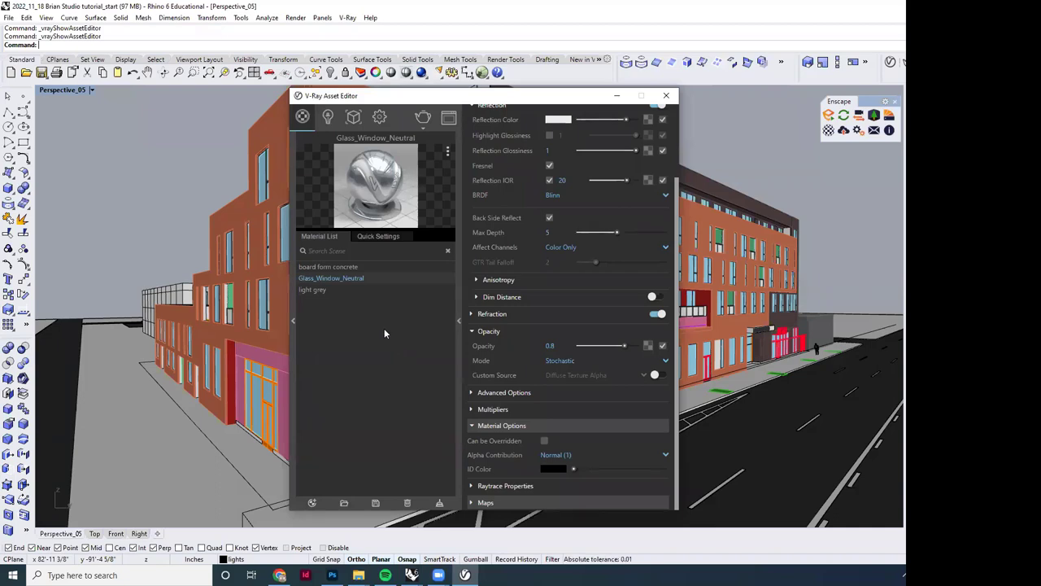
{"action": "left_click", "coordinate": [313, 504]}
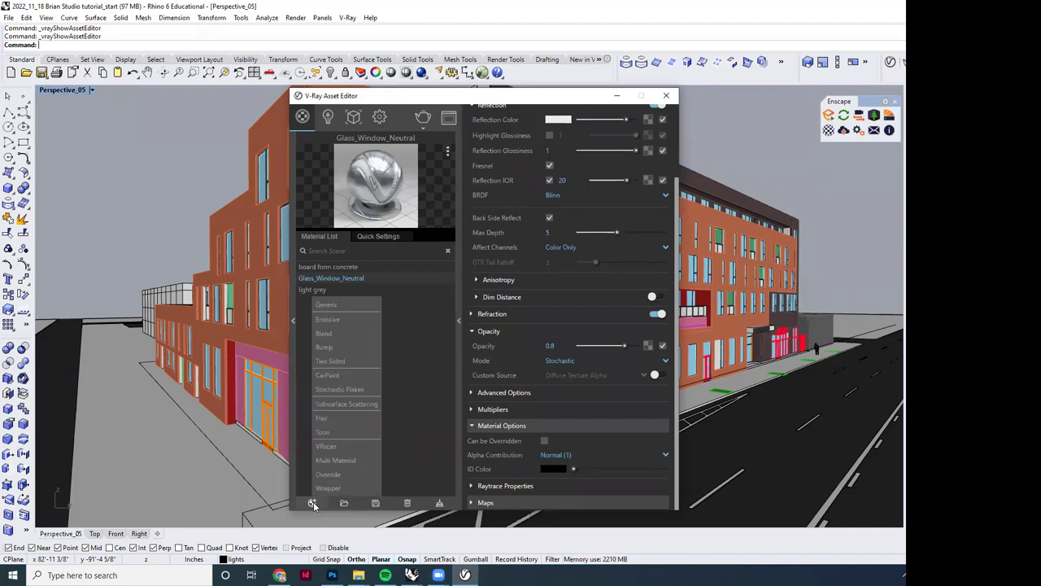
{"action": "left_click", "coordinate": [343, 306]}
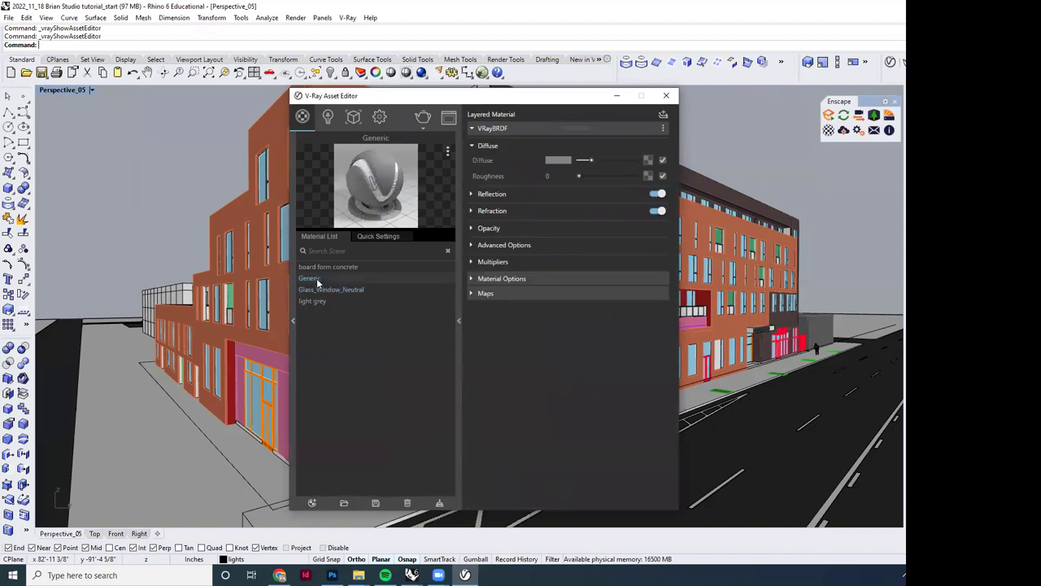
{"action": "double_click", "coordinate": [321, 277]}
{"action": "type", "text": "In"}
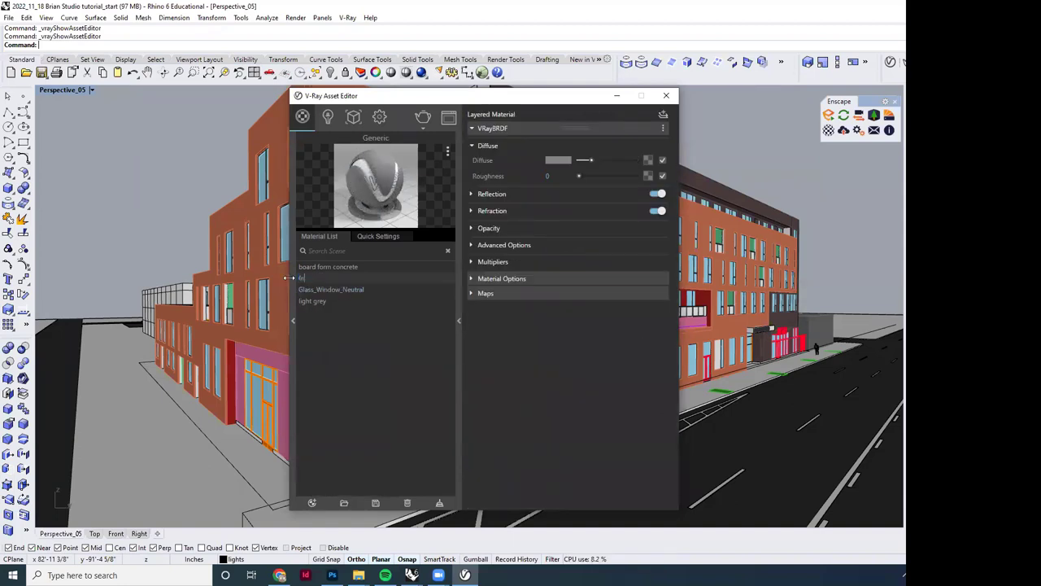
{"action": "type", "text": "terior walls"}
{"action": "key", "text": "Return"}
Step: Map the white-tv-wall-mount 4 image as a bitmap into the Interior walls diffuse slot
{"action": "left_click", "coordinate": [647, 161]}
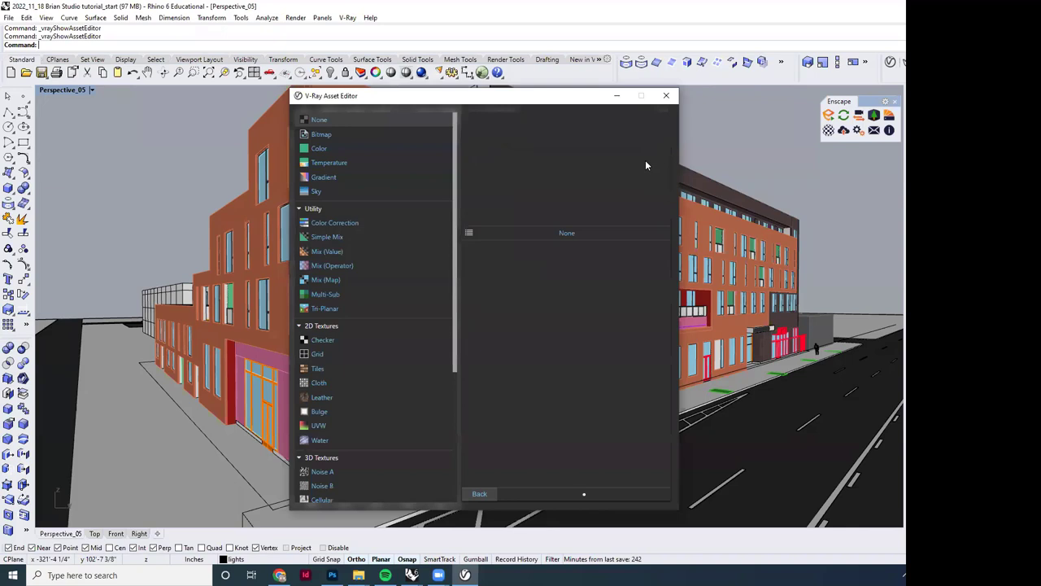
{"action": "left_click", "coordinate": [329, 134]}
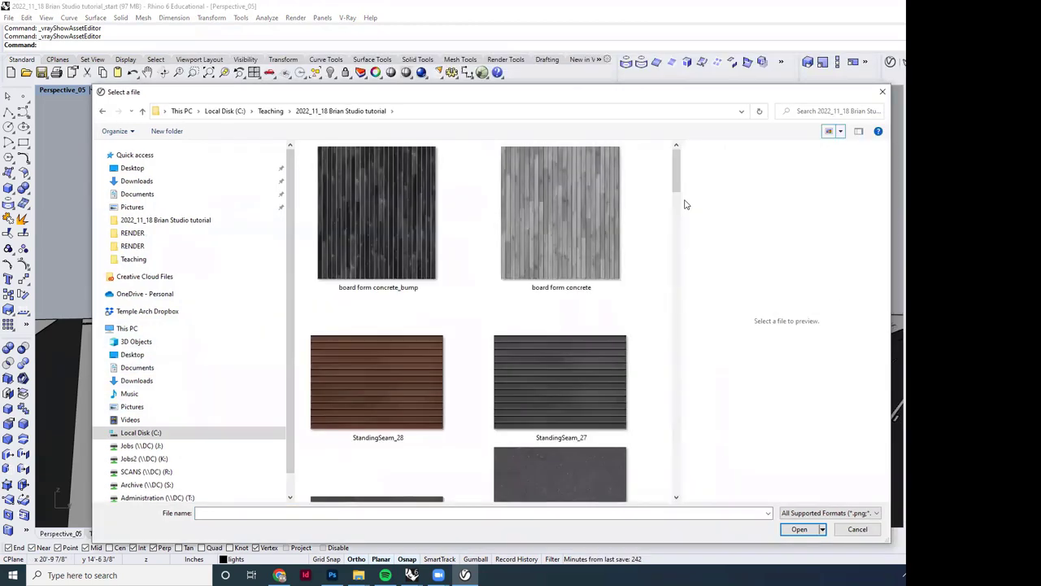
{"action": "left_click_drag", "start_coordinate": [686, 204], "coordinate": [680, 360]}
{"action": "left_click", "coordinate": [618, 296]}
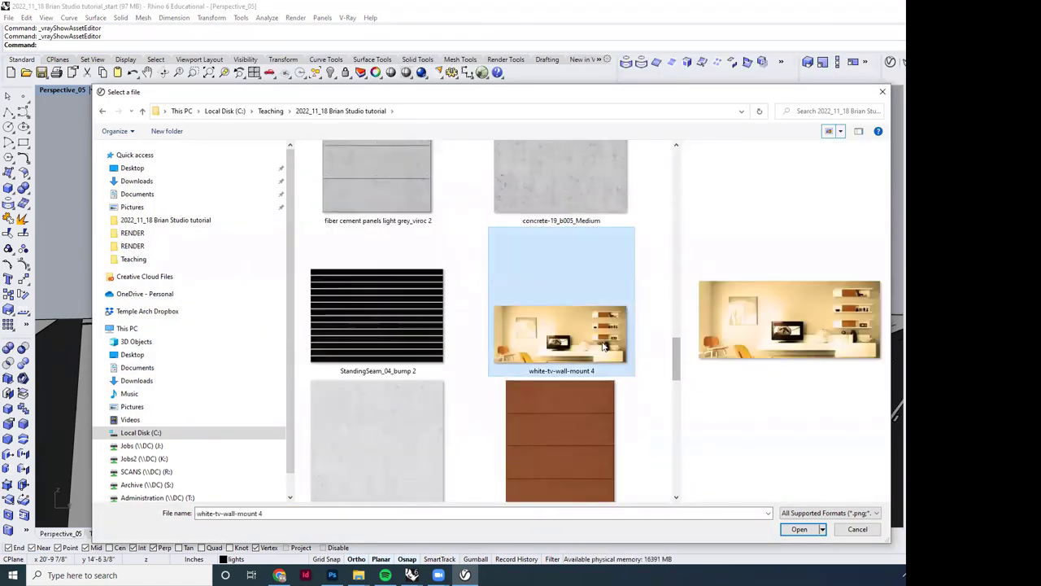
{"action": "left_click_drag", "start_coordinate": [682, 232], "coordinate": [478, 234]}
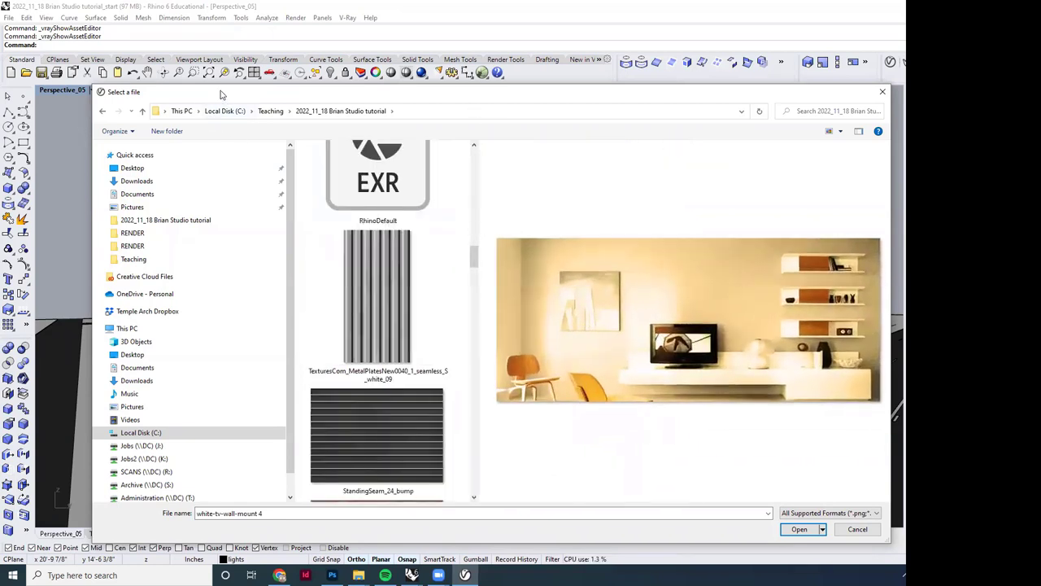
{"action": "left_click_drag", "start_coordinate": [222, 92], "coordinate": [195, 54]}
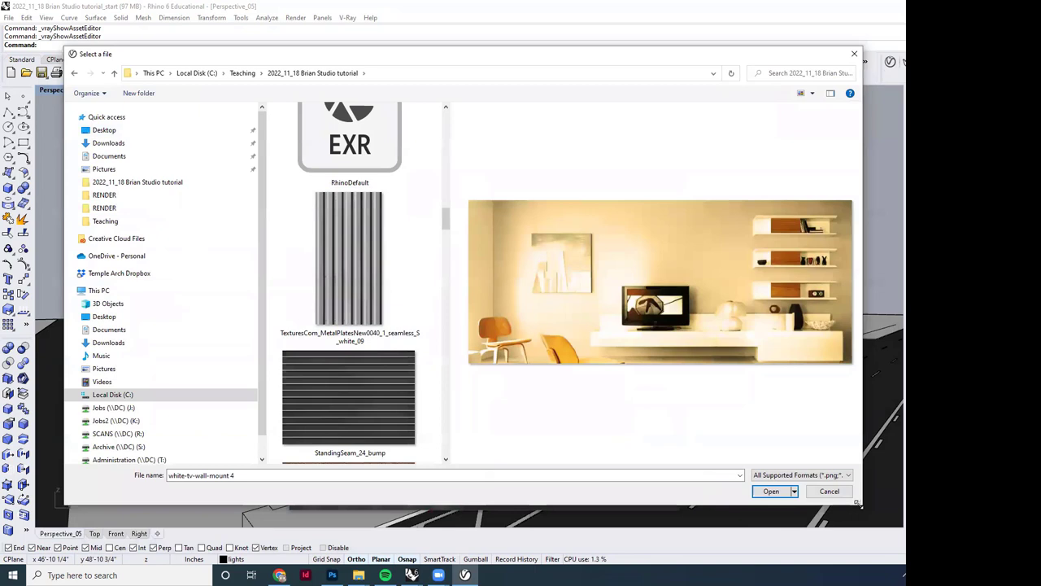
{"action": "left_click_drag", "start_coordinate": [858, 503], "coordinate": [872, 511]}
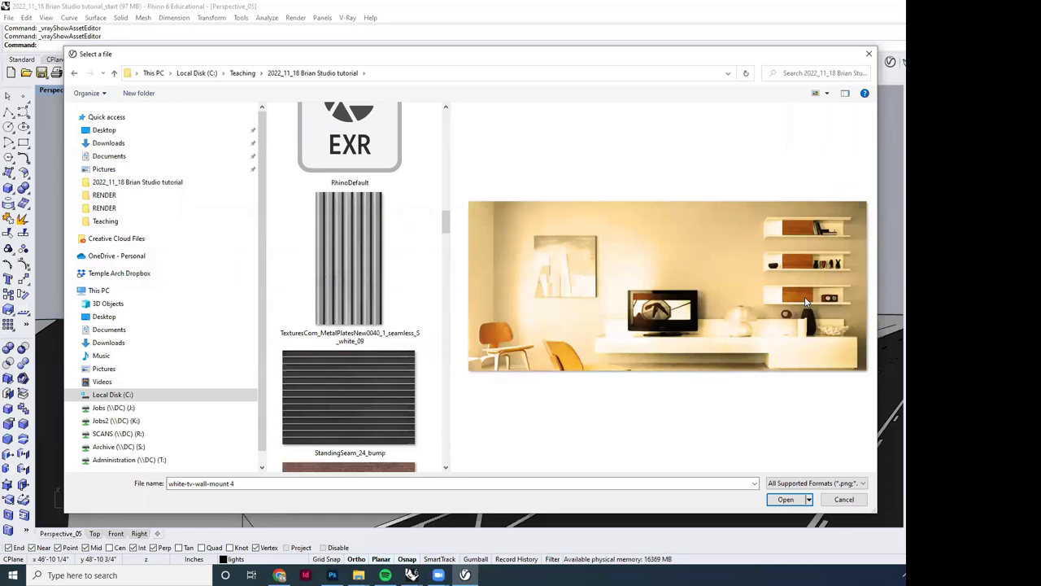
{"action": "left_click", "coordinate": [786, 499]}
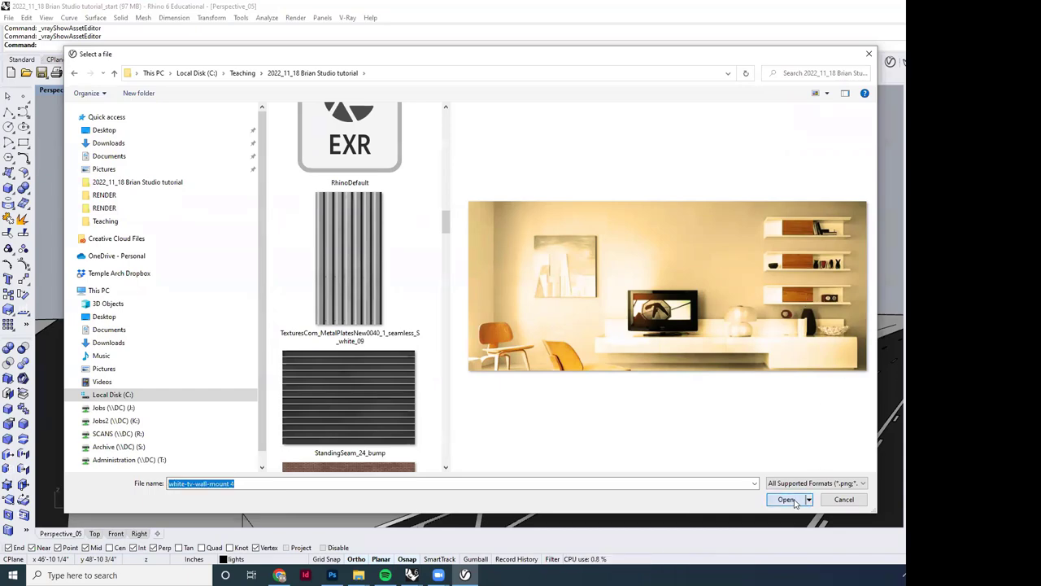
{"action": "left_click", "coordinate": [479, 493]}
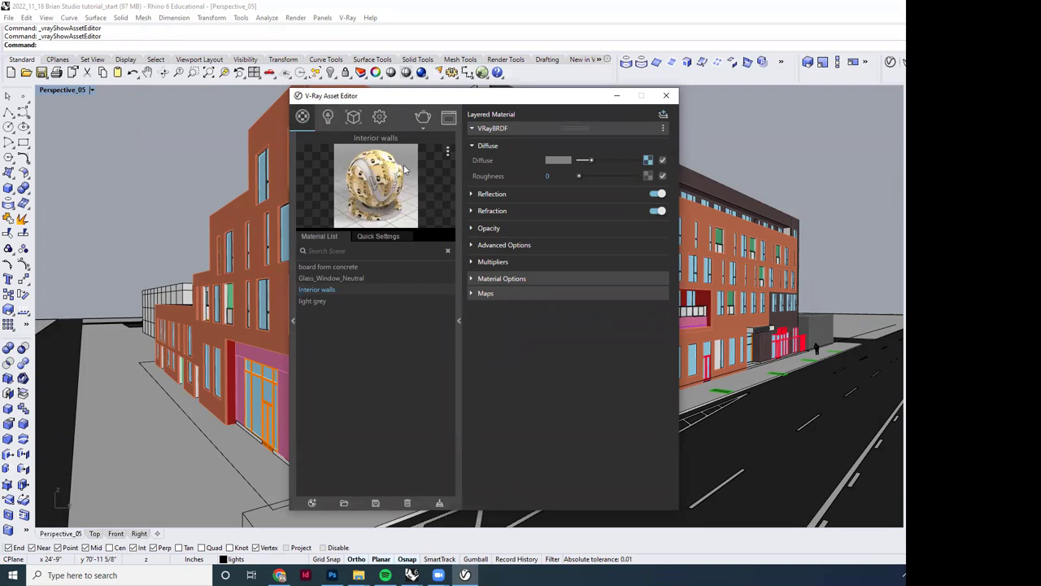
Step: Add an Emissive layer to Interior walls and pick white-tv-wall-mount 4 as its bitmap
{"action": "left_click", "coordinate": [664, 116]}
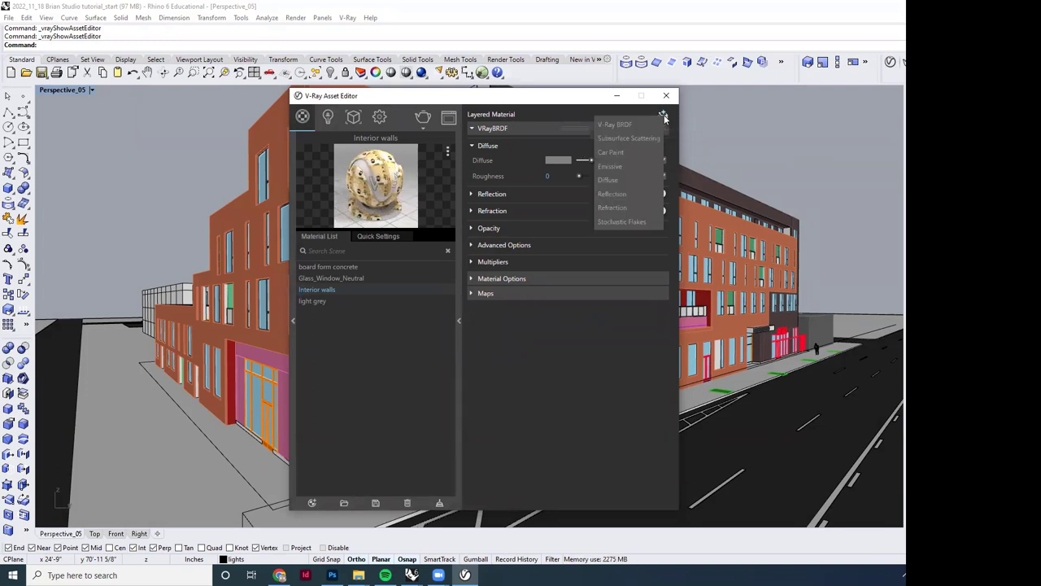
{"action": "left_click", "coordinate": [625, 168]}
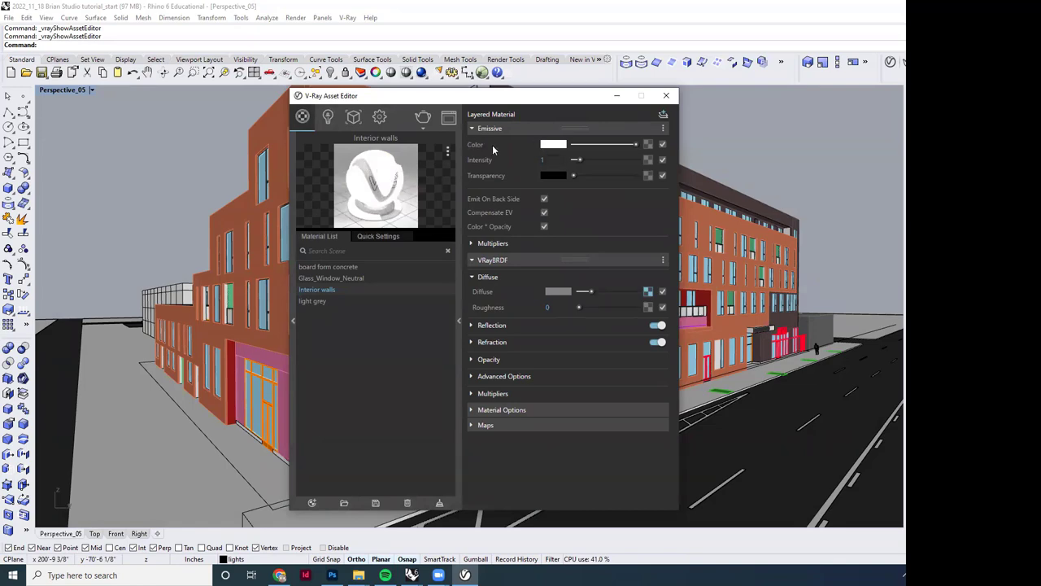
{"action": "left_click", "coordinate": [649, 144]}
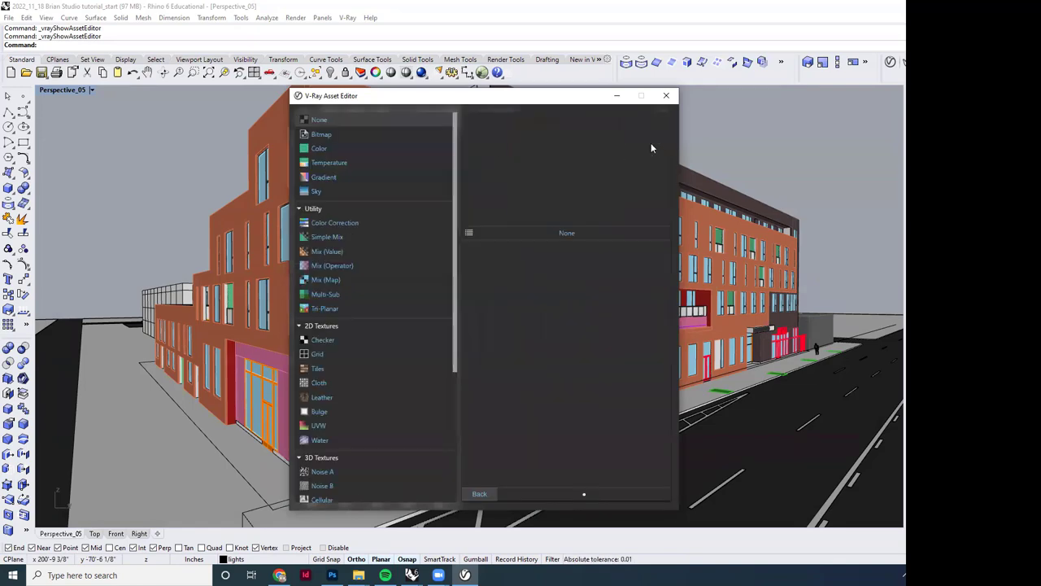
{"action": "left_click", "coordinate": [340, 134]}
{"action": "scroll", "coordinate": [379, 195], "scroll_direction": "down", "scroll_amount": 5}
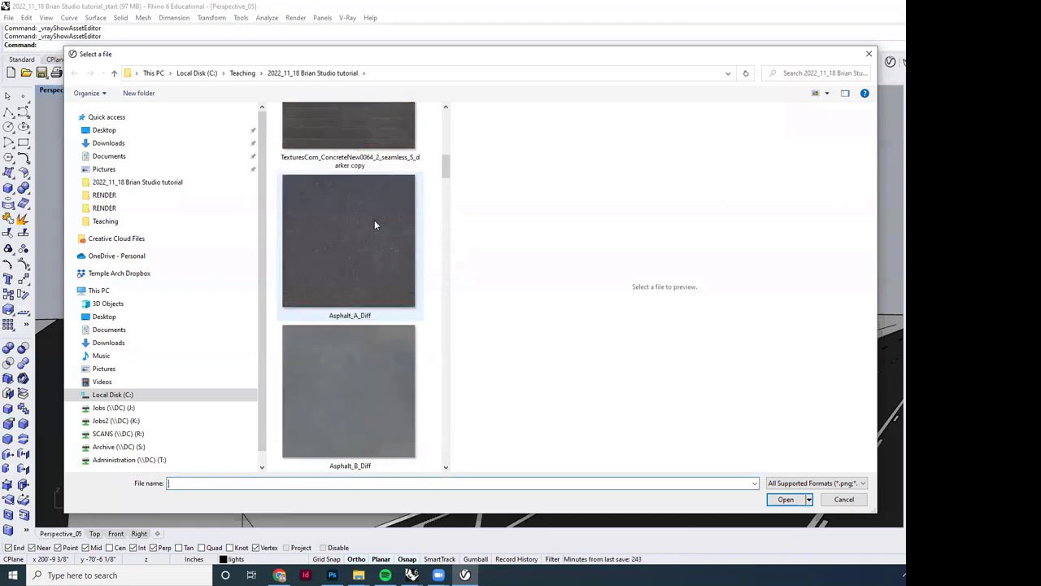
{"action": "scroll", "coordinate": [375, 224], "scroll_direction": "down", "scroll_amount": 15}
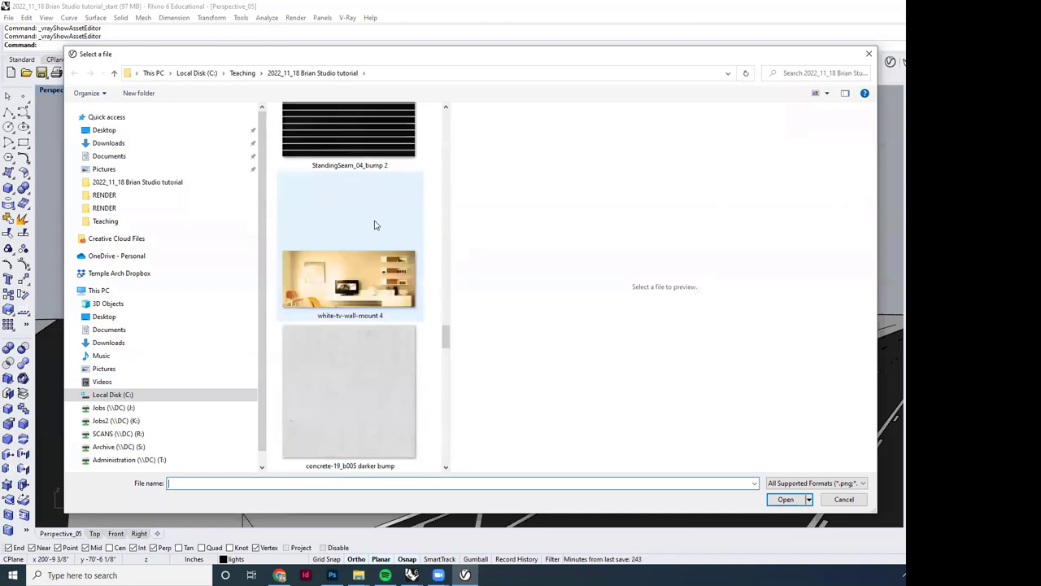
{"action": "left_click", "coordinate": [374, 224]}
Step: Load the image as the emissive bitmap, then slide Emissive transparency up and back to none
{"action": "left_click", "coordinate": [786, 499]}
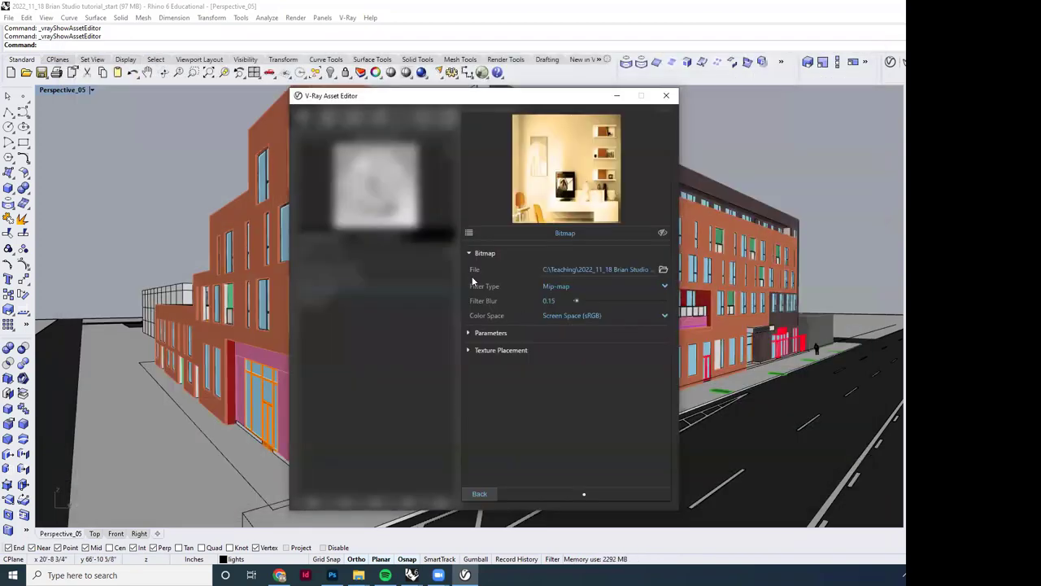
{"action": "left_click", "coordinate": [479, 493]}
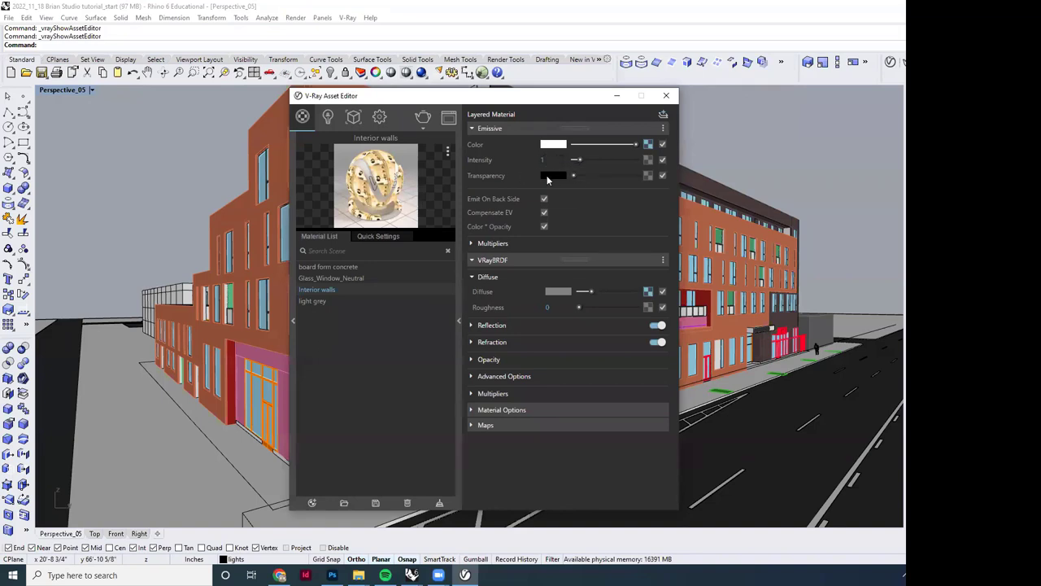
{"action": "left_click_drag", "start_coordinate": [573, 176], "coordinate": [642, 175]}
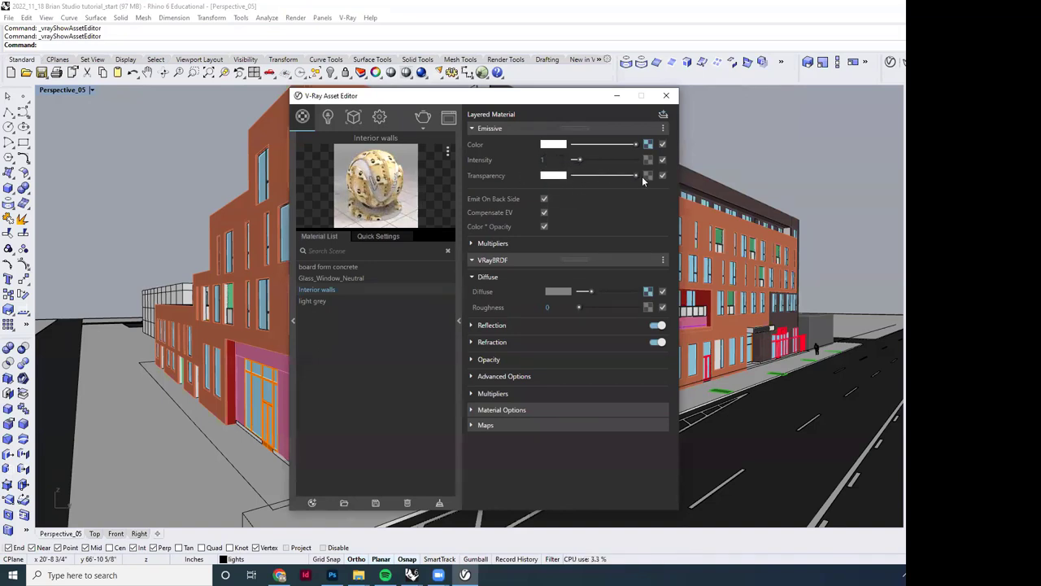
{"action": "left_click_drag", "start_coordinate": [642, 176], "coordinate": [551, 178]}
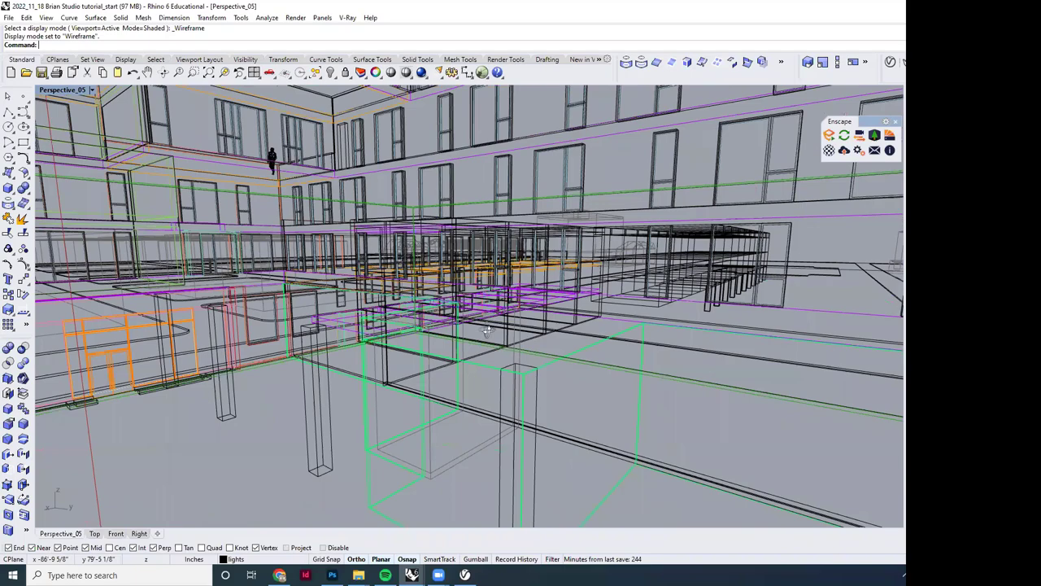
Step: Switch to Shaded display and zoom in to select and inspect an interior wall
{"action": "scroll", "coordinate": [486, 330], "scroll_direction": "up", "scroll_amount": 3}
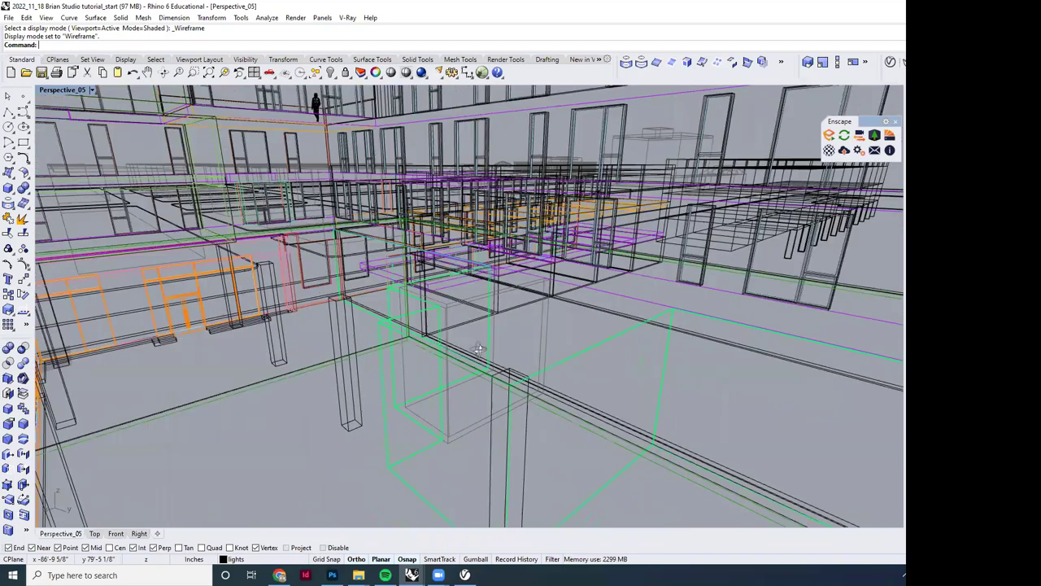
{"action": "key", "text": "ctrl+alt+s"}
{"action": "scroll", "coordinate": [456, 341], "scroll_direction": "up", "scroll_amount": 3}
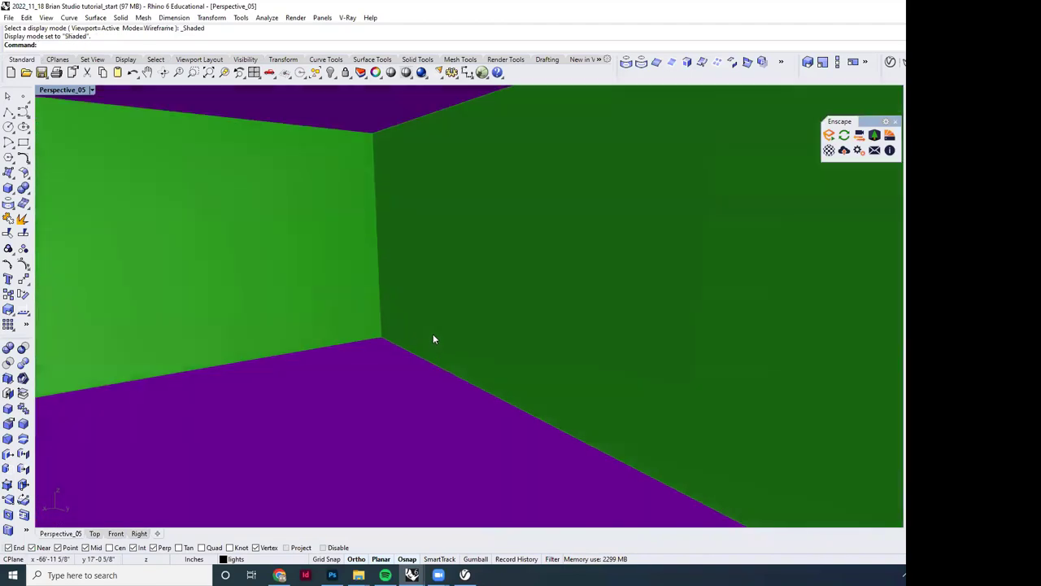
{"action": "left_click", "coordinate": [470, 297]}
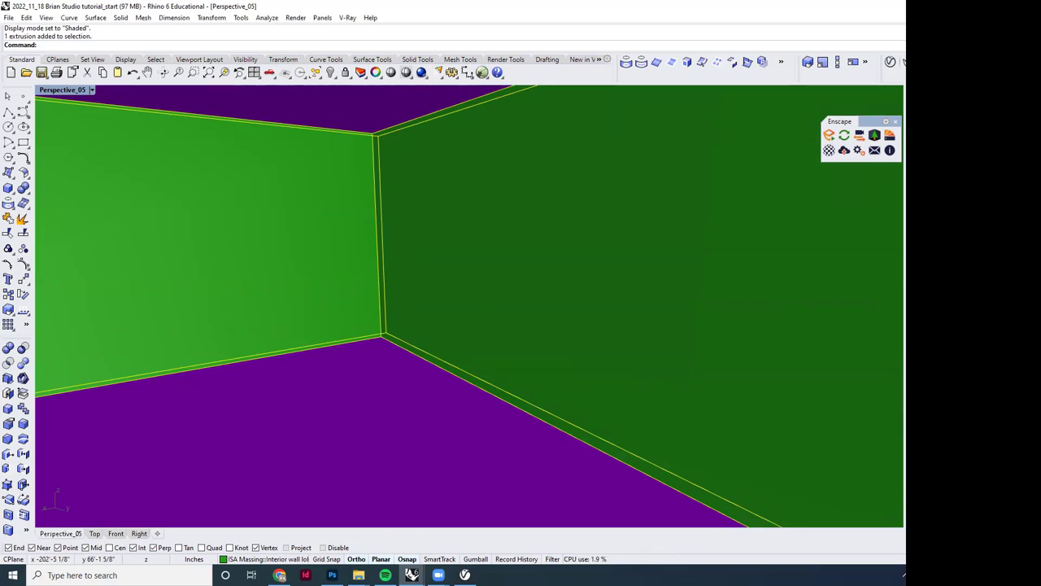
{"action": "scroll", "coordinate": [426, 326], "scroll_direction": "down", "scroll_amount": 5}
{"action": "right_click_drag", "start_coordinate": [605, 306], "coordinate": [616, 309]}
{"action": "key", "text": "Escape"}
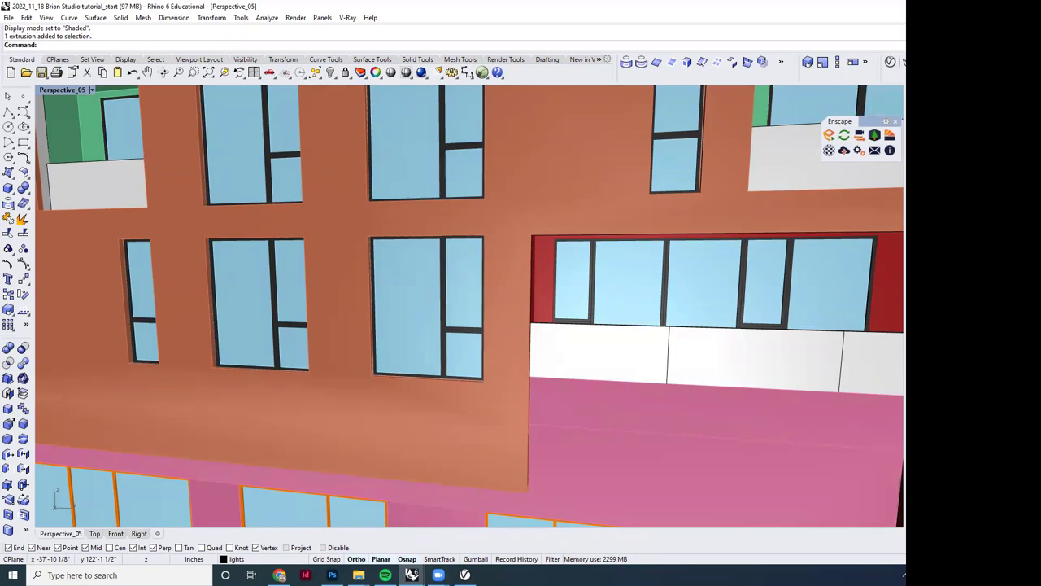
Step: Pull back to an aerial view and inspect storefront objects by selecting and clearing them
{"action": "scroll", "coordinate": [511, 360], "scroll_direction": "down", "scroll_amount": 10}
{"action": "mouse_move", "coordinate": [512, 360]}
{"action": "right_mouse_down"}
{"action": "mouse_move", "coordinate": [561, 456]}
{"action": "mouse_move", "coordinate": [568, 381]}
{"action": "mouse_move", "coordinate": [521, 362]}
{"action": "right_mouse_up"}
{"action": "key", "text": "Escape"}
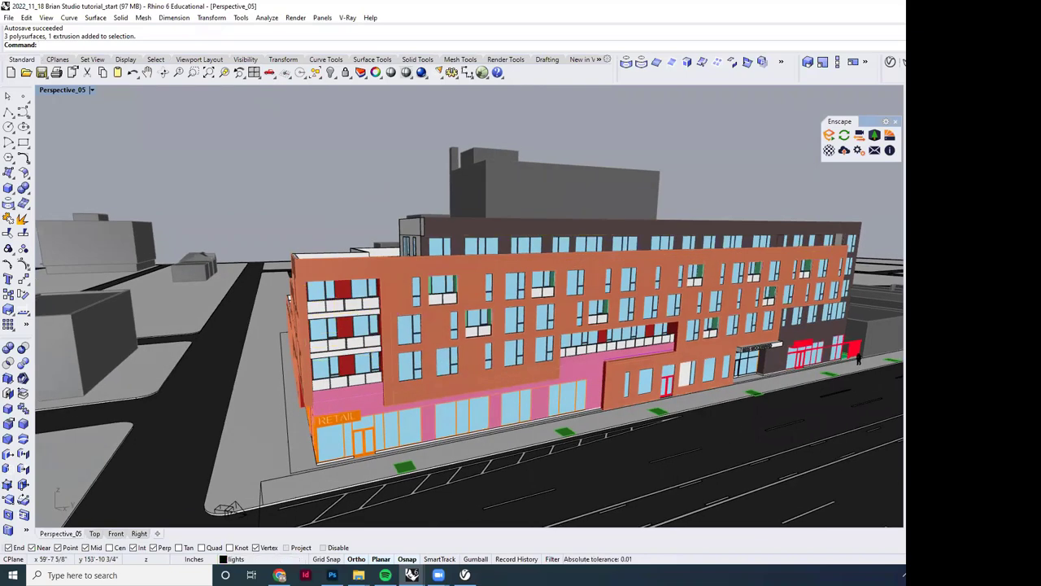
{"action": "left_click", "coordinate": [687, 362]}
{"action": "right_click_drag", "start_coordinate": [687, 362], "coordinate": [667, 411]}
{"action": "key", "text": "Escape"}
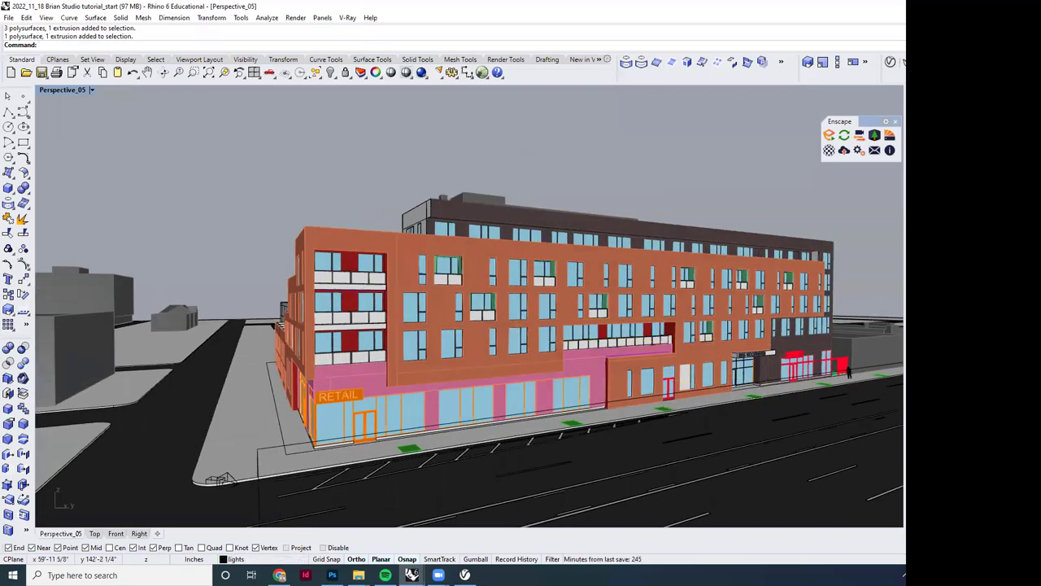
{"action": "left_click", "coordinate": [590, 379]}
{"action": "right_click_drag", "start_coordinate": [590, 379], "coordinate": [466, 393]}
{"action": "key", "text": "Escape"}
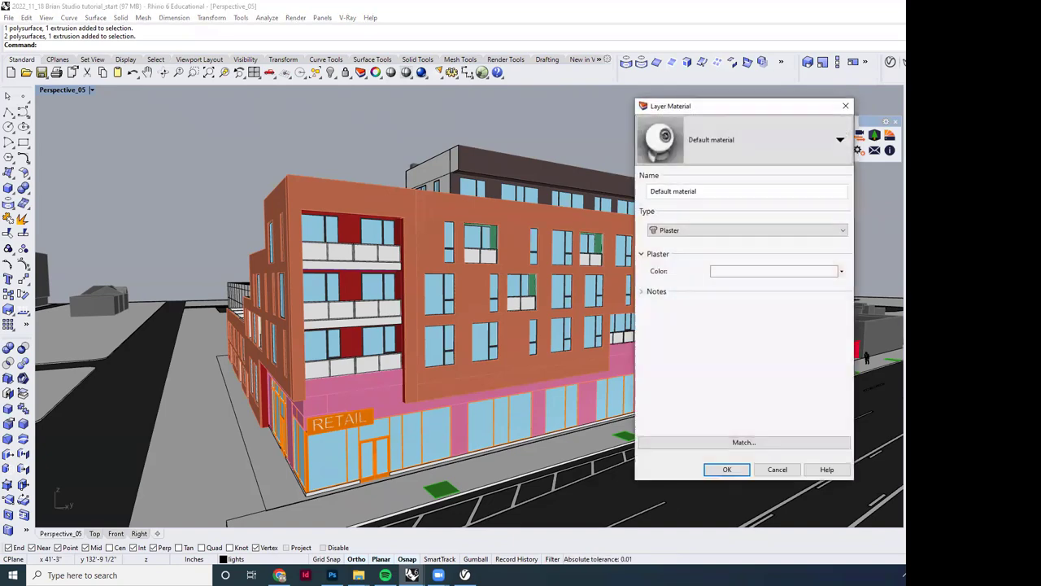
Step: Assign the V-Ray Interior walls material to the layer through the Layer Material dialog
{"action": "left_click", "coordinate": [742, 159]}
{"action": "left_click", "coordinate": [708, 201]}
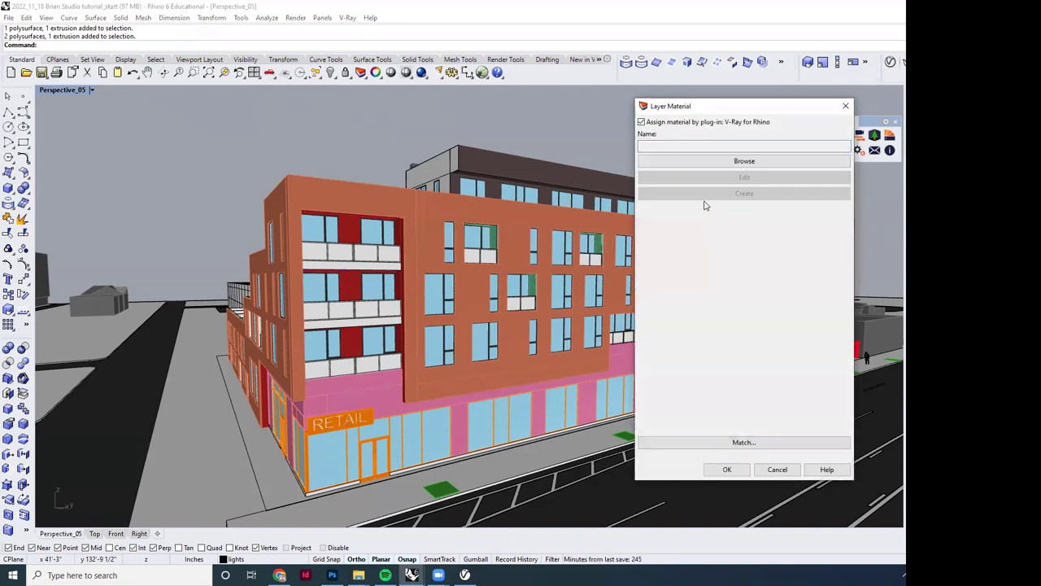
{"action": "left_click", "coordinate": [738, 161]}
{"action": "left_click", "coordinate": [588, 283]}
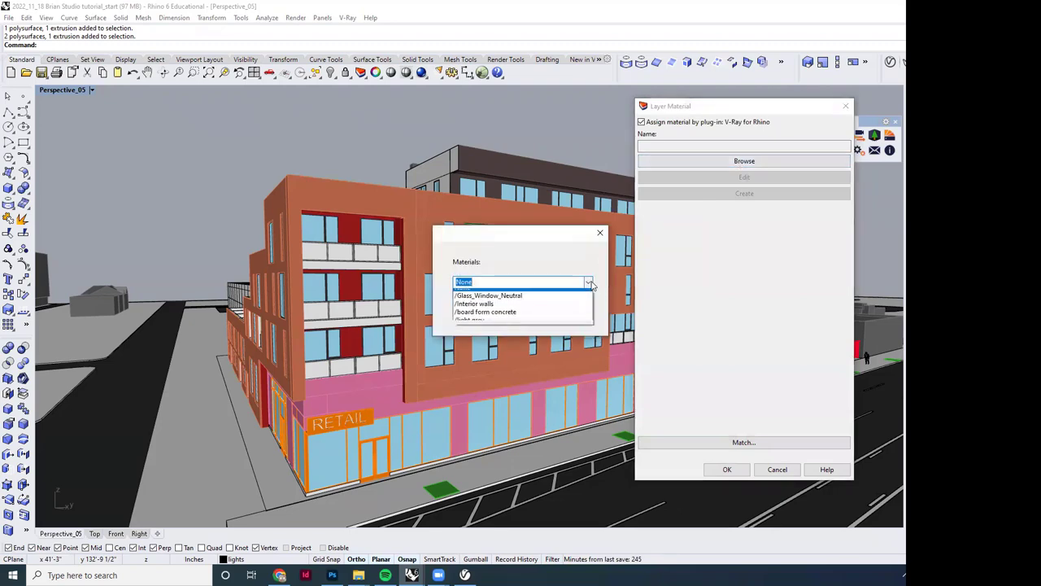
{"action": "left_click", "coordinate": [550, 310]}
{"action": "left_click", "coordinate": [495, 302]}
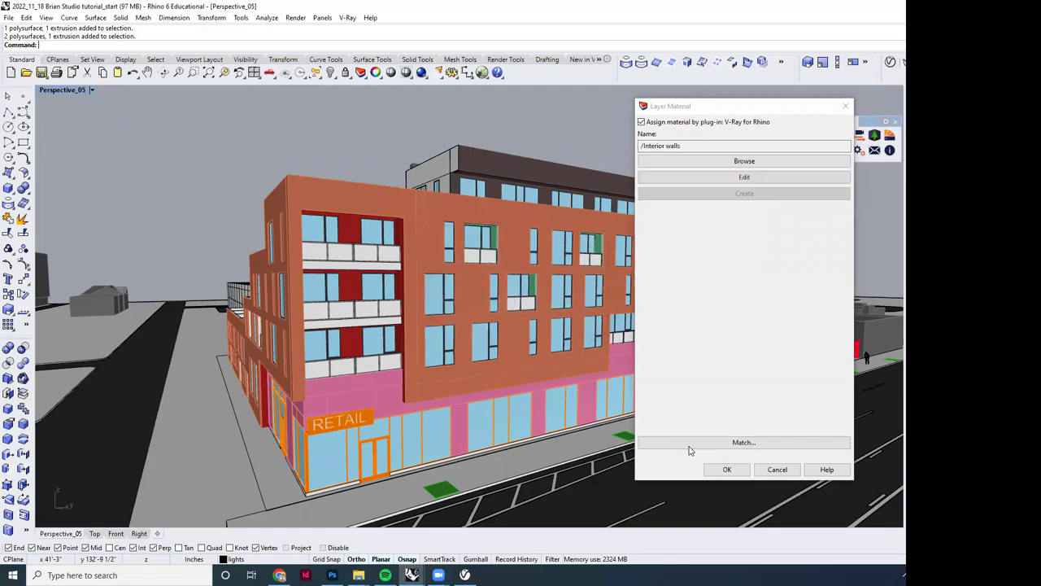
{"action": "left_click", "coordinate": [728, 469]}
Step: Orbit into a room and switch to the Copy of Shaded display style
{"action": "right_click_drag", "start_coordinate": [650, 391], "coordinate": [438, 301]}
{"action": "scroll", "coordinate": [438, 301], "scroll_direction": "down", "scroll_amount": 3}
{"action": "scroll", "coordinate": [496, 350], "scroll_direction": "up", "scroll_amount": 15}
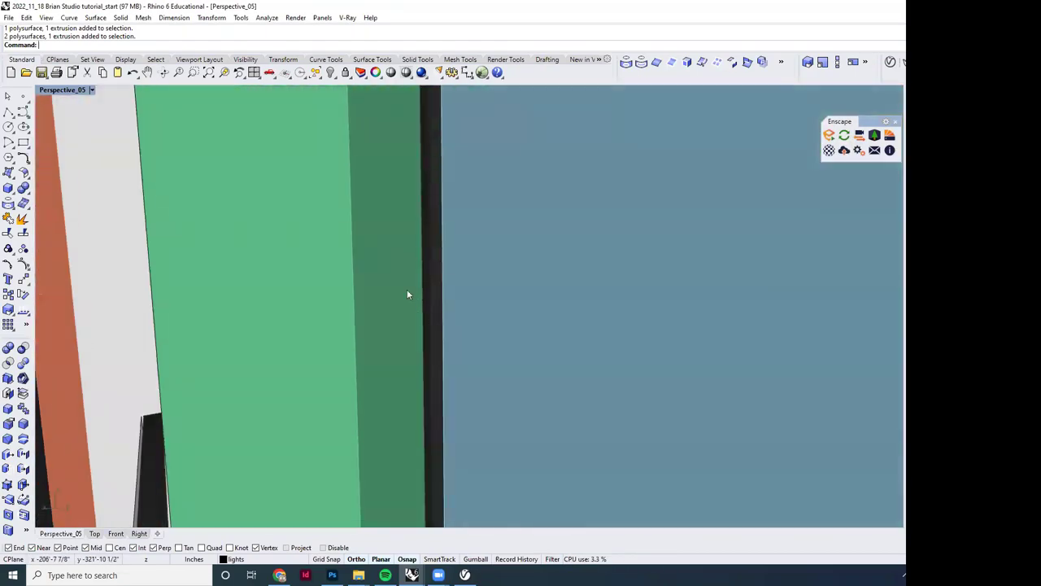
{"action": "scroll", "coordinate": [420, 351], "scroll_direction": "down", "scroll_amount": 5}
{"action": "scroll", "coordinate": [577, 325], "scroll_direction": "up", "scroll_amount": 15}
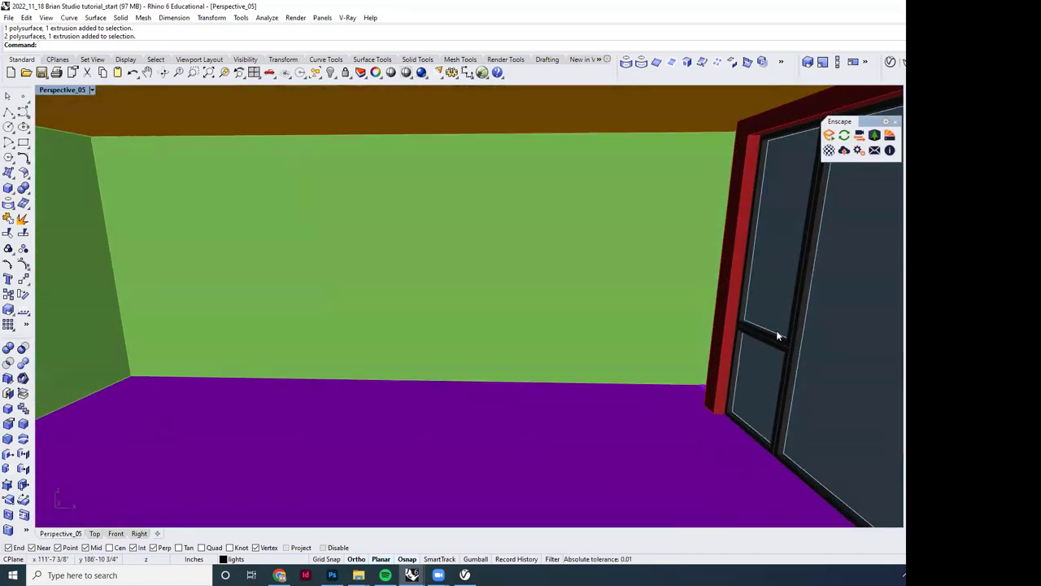
{"action": "right_click_drag", "start_coordinate": [776, 330], "coordinate": [686, 330]}
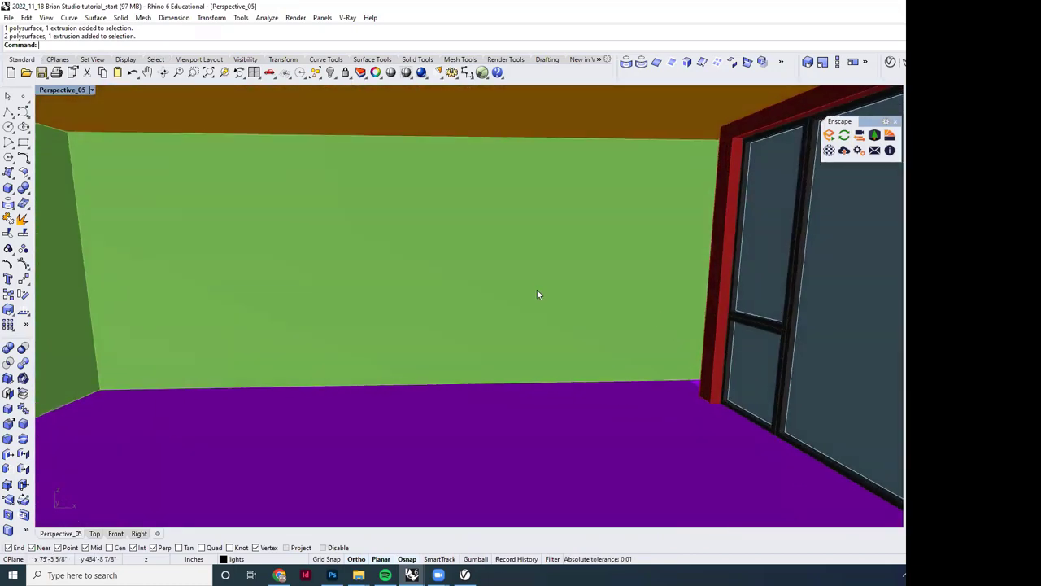
{"action": "key", "text": "Return"}
{"action": "mouse_move", "coordinate": [542, 300]}
{"action": "right_mouse_down"}
{"action": "mouse_move", "coordinate": [558, 333]}
{"action": "mouse_move", "coordinate": [579, 335]}
{"action": "right_mouse_up"}
Step: Preview the room in Rendered display, then return to Shaded display
{"action": "left_click", "coordinate": [65, 91]}
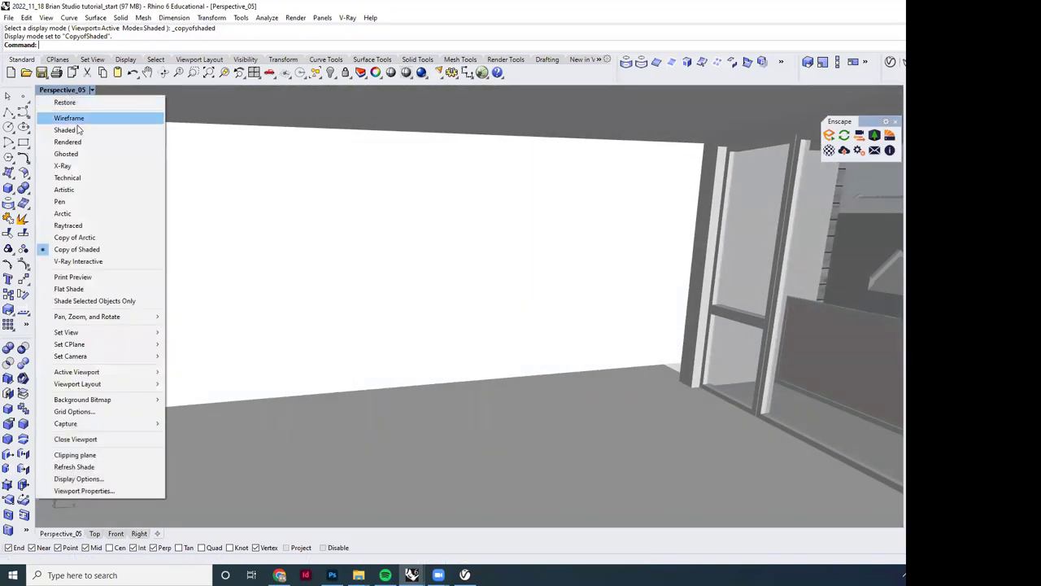
{"action": "left_click", "coordinate": [82, 143]}
{"action": "mouse_move", "coordinate": [560, 353]}
{"action": "right_mouse_down"}
{"action": "mouse_move", "coordinate": [675, 353]}
{"action": "mouse_move", "coordinate": [716, 365]}
{"action": "mouse_move", "coordinate": [497, 349]}
{"action": "mouse_move", "coordinate": [574, 351]}
{"action": "right_mouse_up"}
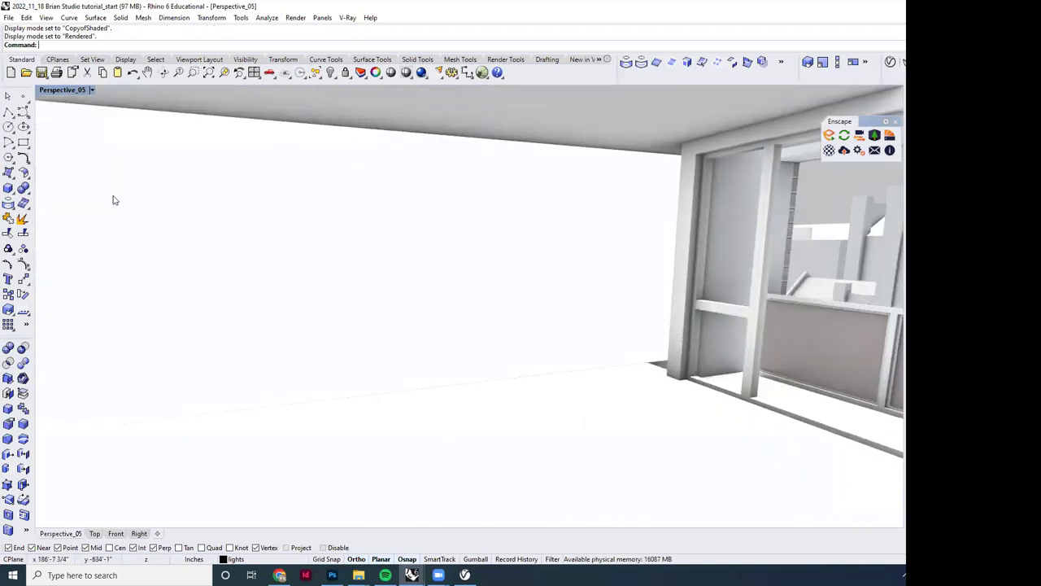
{"action": "left_click", "coordinate": [72, 92]}
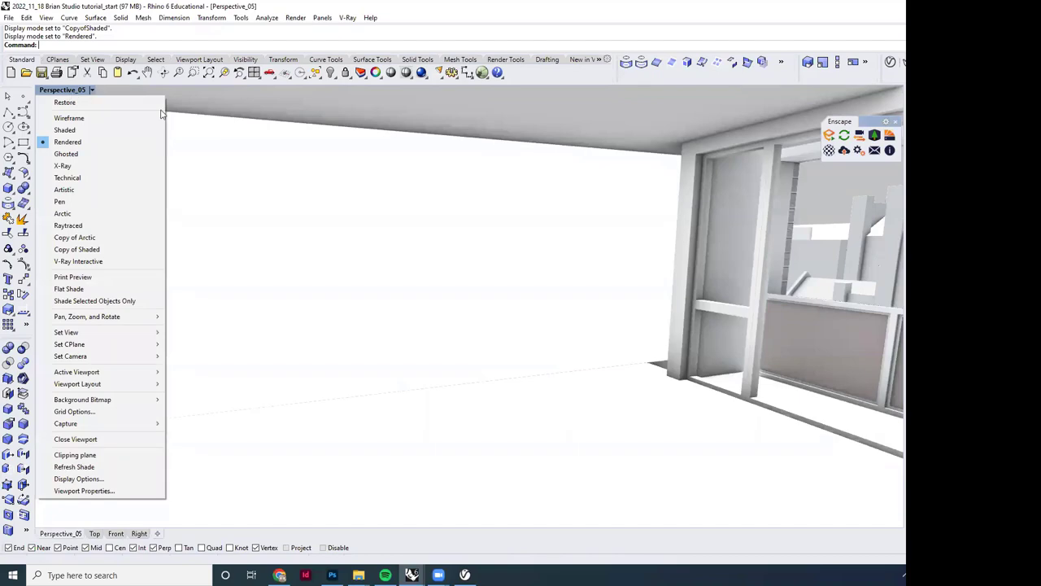
{"action": "key", "text": "Escape"}
{"action": "key", "text": "ctrl+alt+s"}
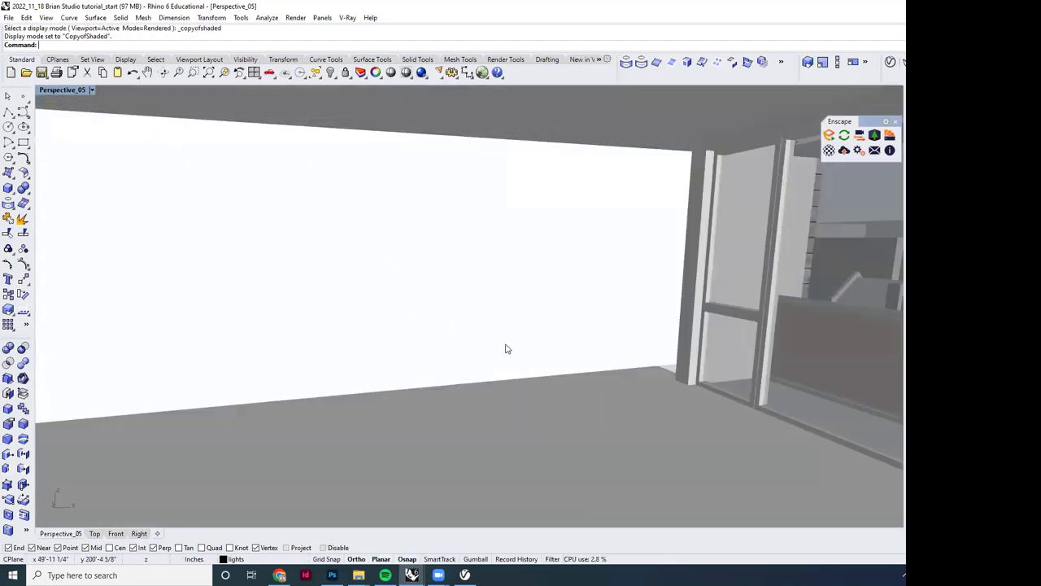
{"action": "mouse_move", "coordinate": [505, 349]}
{"action": "right_mouse_down"}
{"action": "mouse_move", "coordinate": [385, 337]}
{"action": "mouse_move", "coordinate": [465, 347]}
{"action": "mouse_move", "coordinate": [584, 345]}
{"action": "mouse_move", "coordinate": [581, 336]}
{"action": "mouse_move", "coordinate": [614, 388]}
{"action": "mouse_move", "coordinate": [641, 396]}
{"action": "mouse_move", "coordinate": [626, 397]}
{"action": "mouse_move", "coordinate": [609, 367]}
{"action": "right_mouse_up"}
{"action": "key", "text": "ctrl+alt+s"}
Step: Select the green interior wall and orbit around it
{"action": "left_click", "coordinate": [606, 340]}
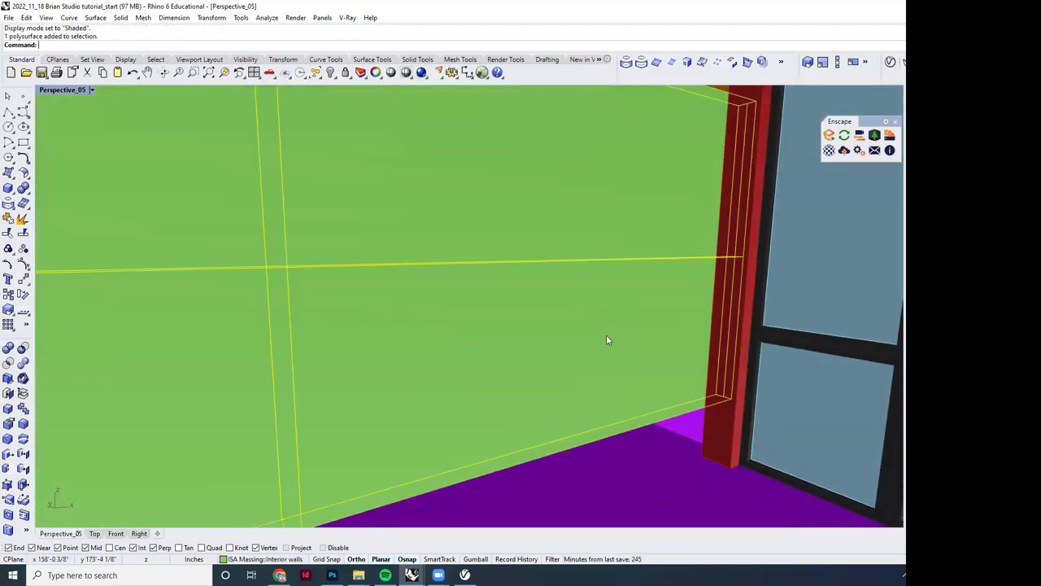
{"action": "right_click_drag", "start_coordinate": [660, 314], "coordinate": [332, 297]}
{"action": "key", "text": "Escape"}
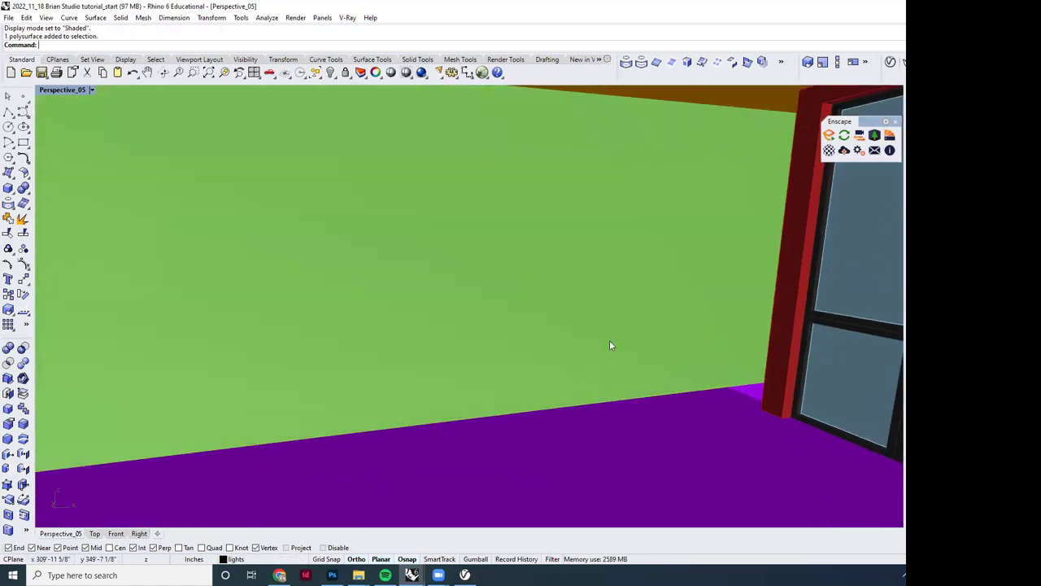
{"action": "left_click", "coordinate": [640, 310]}
{"action": "right_click_drag", "start_coordinate": [641, 312], "coordinate": [570, 271]}
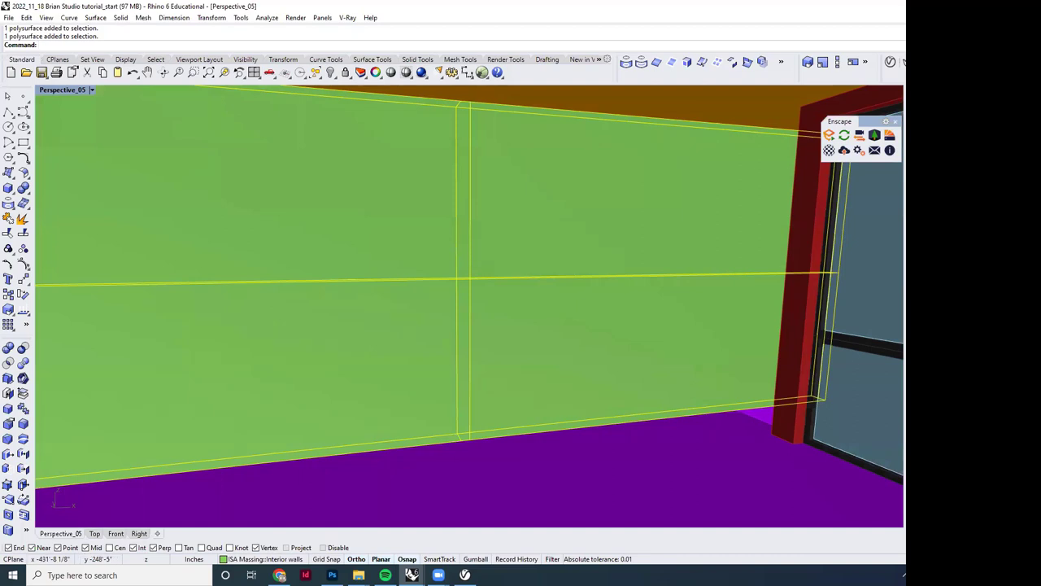
Step: Apply box texture mapping to the wall with 20' length and width, then deselect
{"action": "key", "text": "Return"}
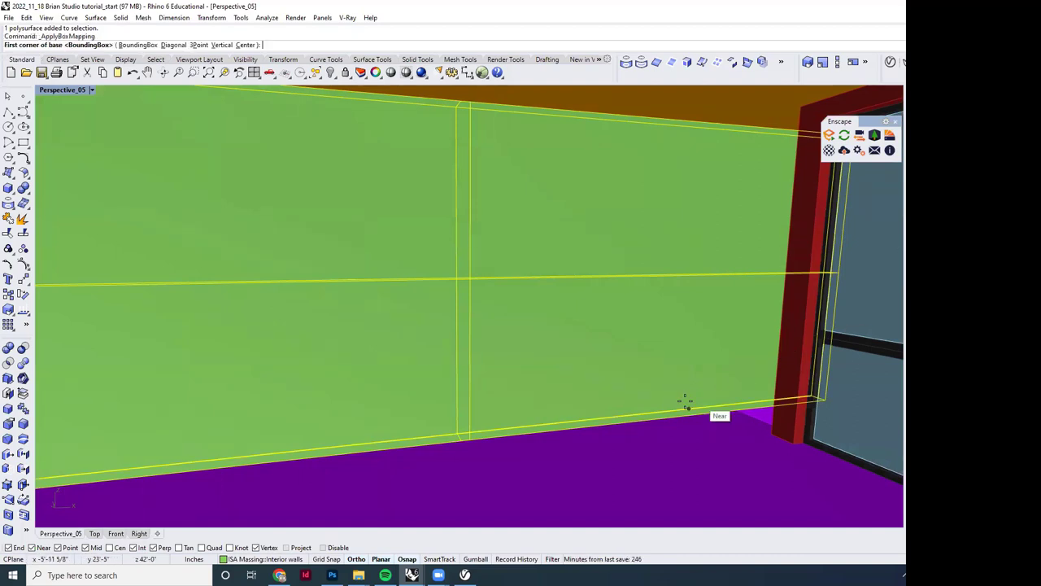
{"action": "left_click", "coordinate": [608, 424]}
{"action": "type", "text": "2"}
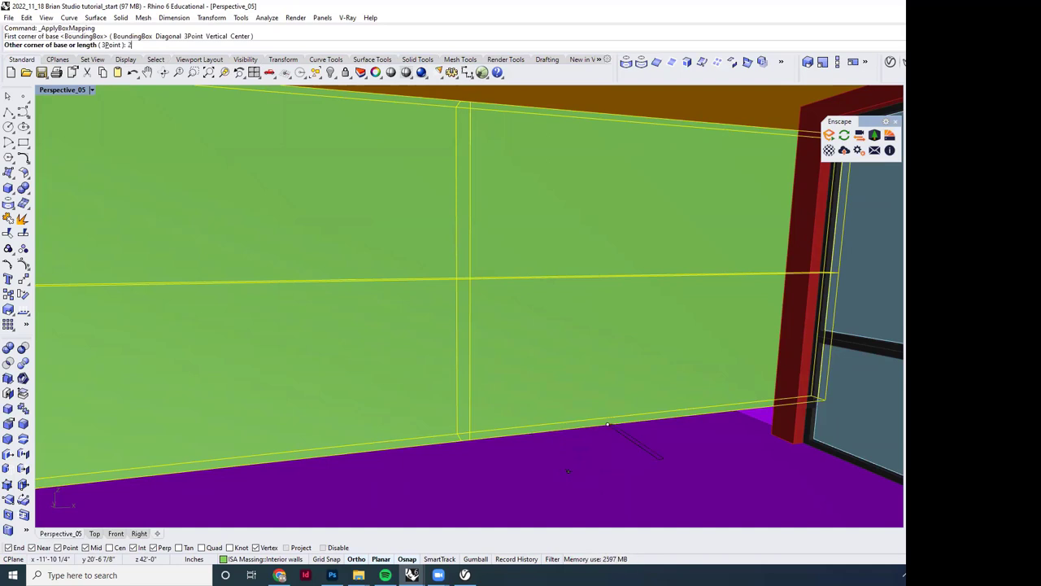
{"action": "type", "text": "0'"}
{"action": "key", "text": "Return"}
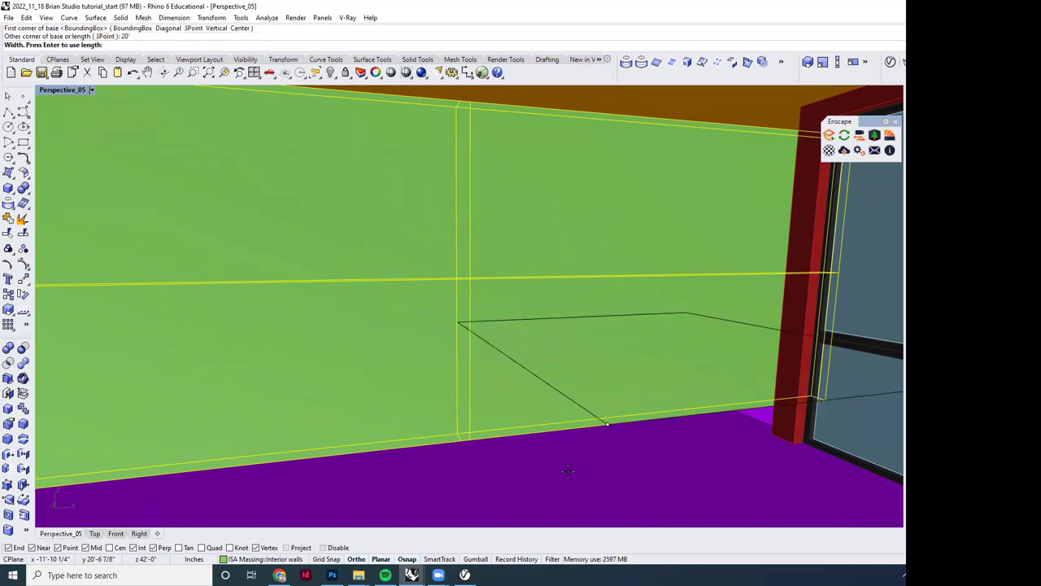
{"action": "key", "text": "Return"}
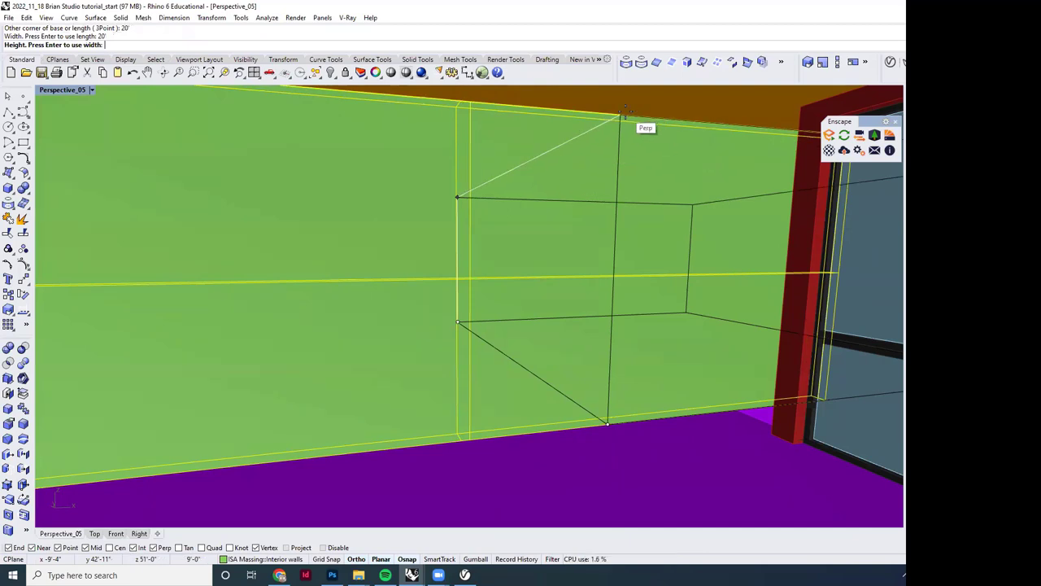
{"action": "key", "text": "Return"}
{"action": "key", "text": "Return"}
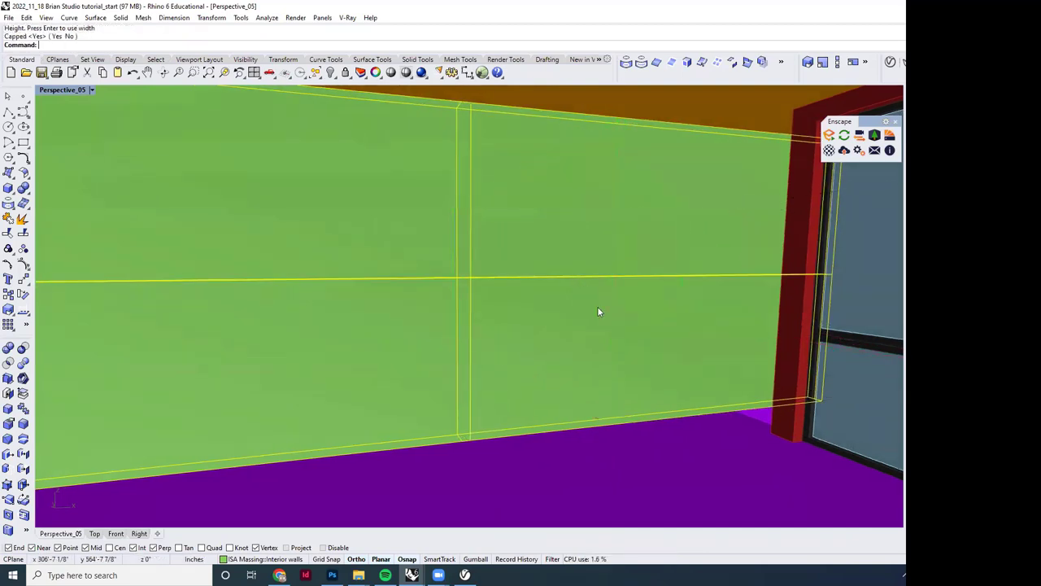
{"action": "right_click_drag", "start_coordinate": [617, 352], "coordinate": [609, 363]}
{"action": "key", "text": "Escape"}
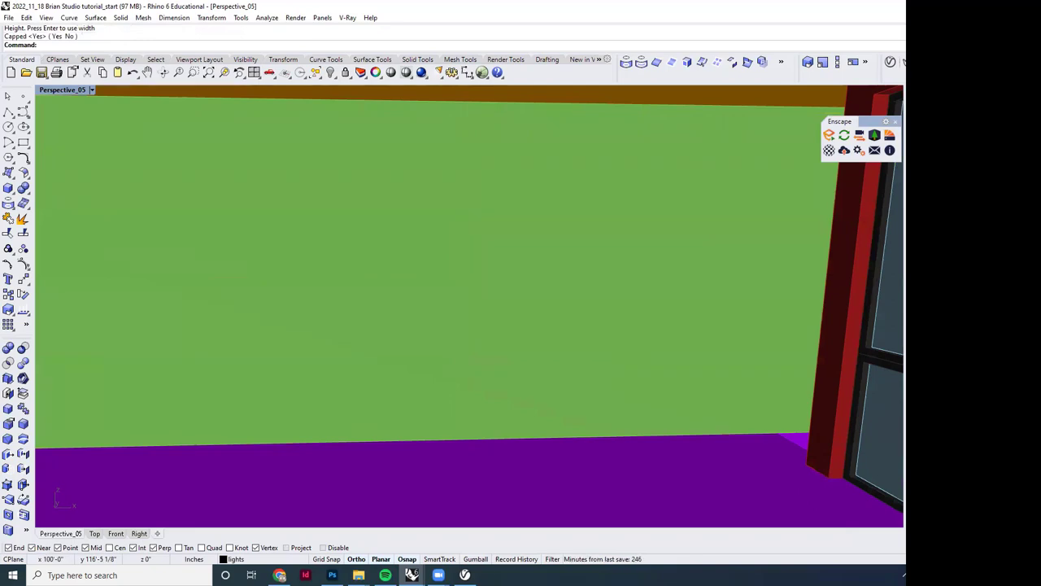
Step: Select all, then zoom and orbit back out to a frontal view of the building exterior
{"action": "key", "text": "ctrl+a"}
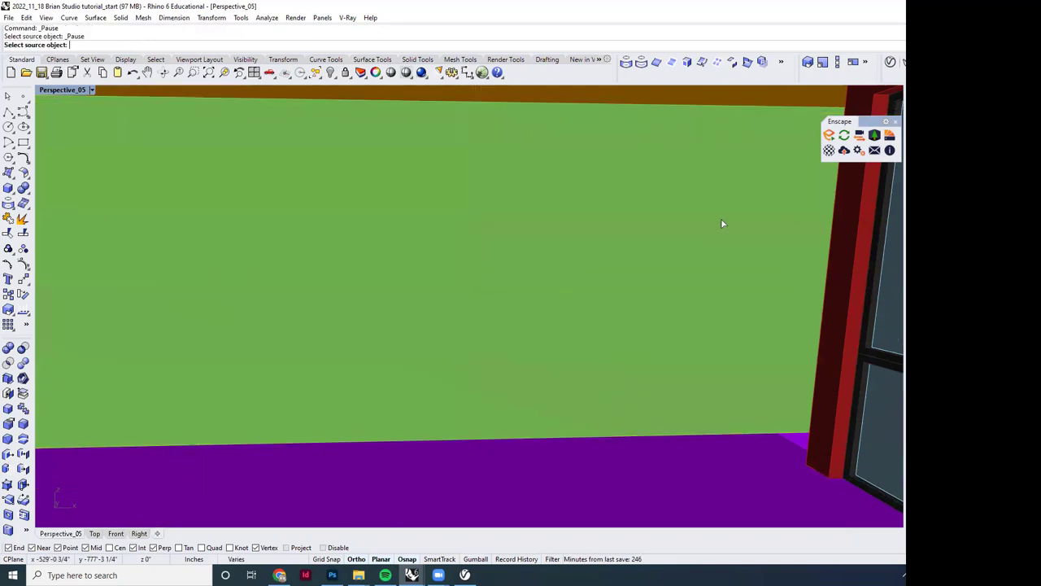
{"action": "scroll", "coordinate": [706, 223], "scroll_direction": "down", "scroll_amount": 6}
{"action": "scroll", "coordinate": [465, 301], "scroll_direction": "down", "scroll_amount": 5}
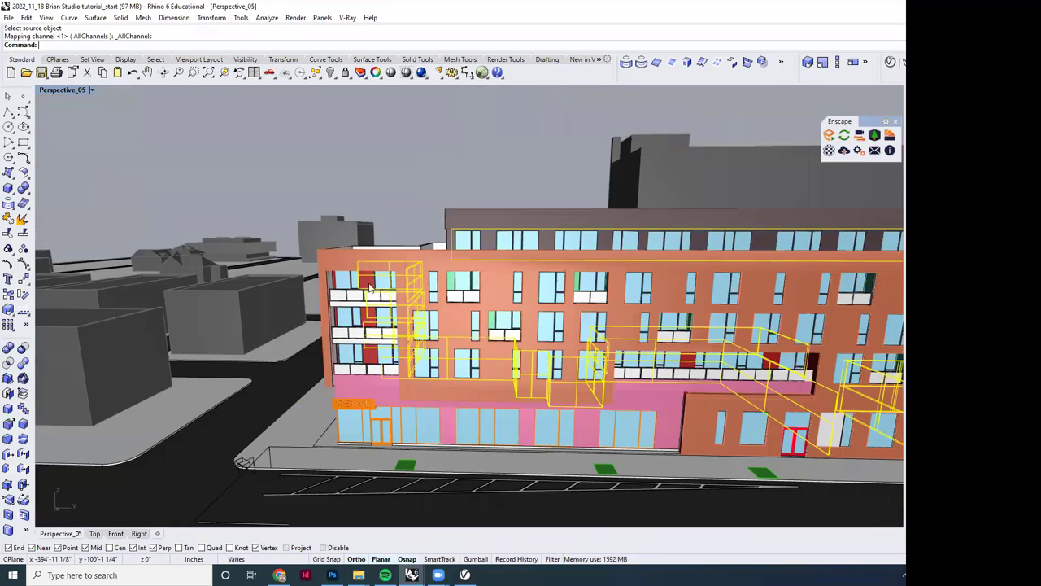
{"action": "scroll", "coordinate": [488, 305], "scroll_direction": "up", "scroll_amount": 5}
{"action": "right_click_drag", "start_coordinate": [488, 305], "coordinate": [521, 317]}
{"action": "scroll", "coordinate": [537, 277], "scroll_direction": "down", "scroll_amount": 3}
{"action": "scroll", "coordinate": [521, 317], "scroll_direction": "down", "scroll_amount": 3}
{"action": "key", "text": "Escape"}
{"action": "scroll", "coordinate": [520, 346], "scroll_direction": "up", "scroll_amount": 4}
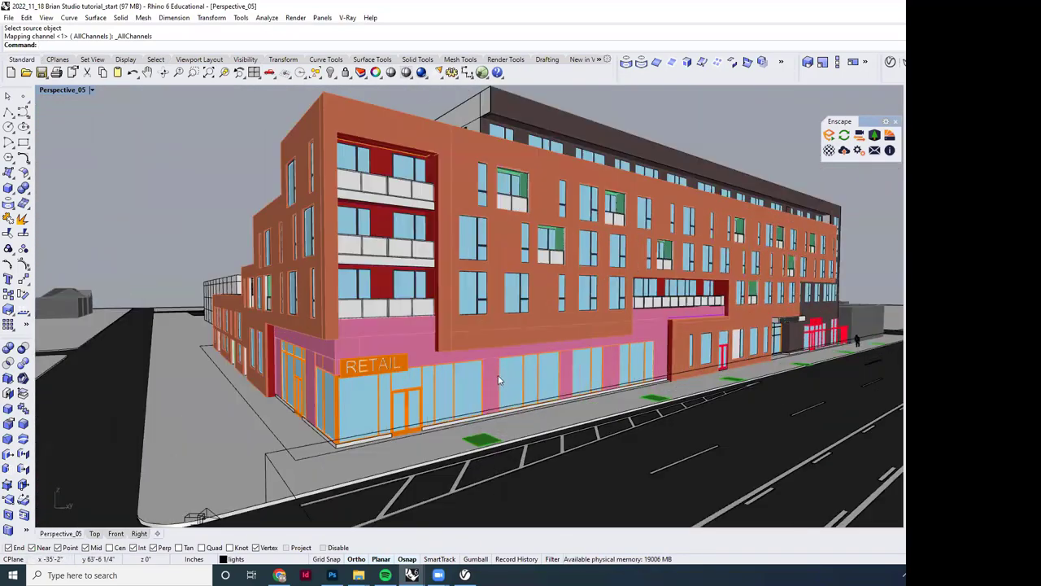
{"action": "scroll", "coordinate": [541, 351], "scroll_direction": "up", "scroll_amount": 1}
{"action": "scroll", "coordinate": [541, 351], "scroll_direction": "down", "scroll_amount": 3}
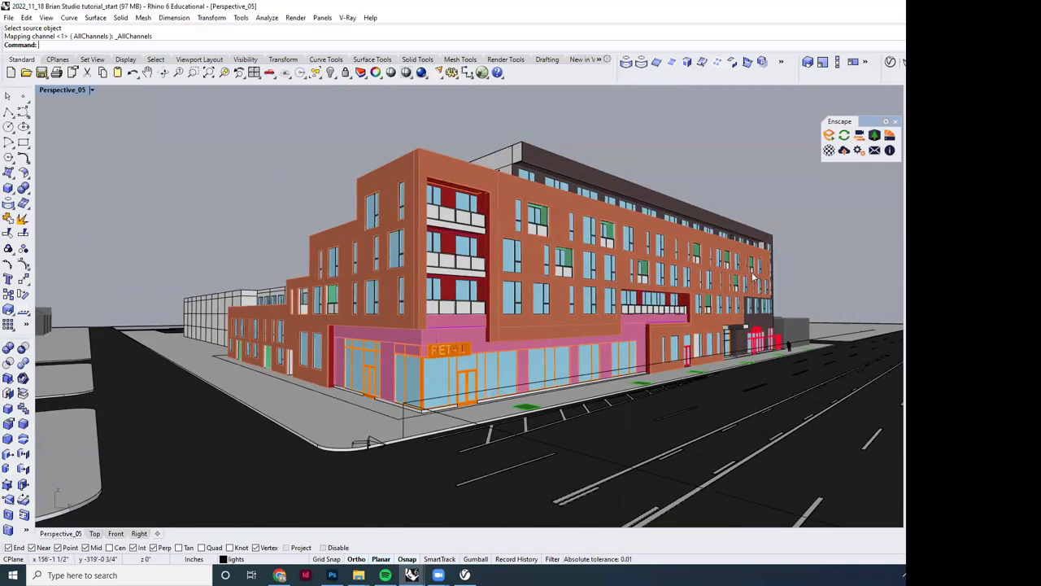
{"action": "right_click_drag", "start_coordinate": [553, 349], "coordinate": [606, 354]}
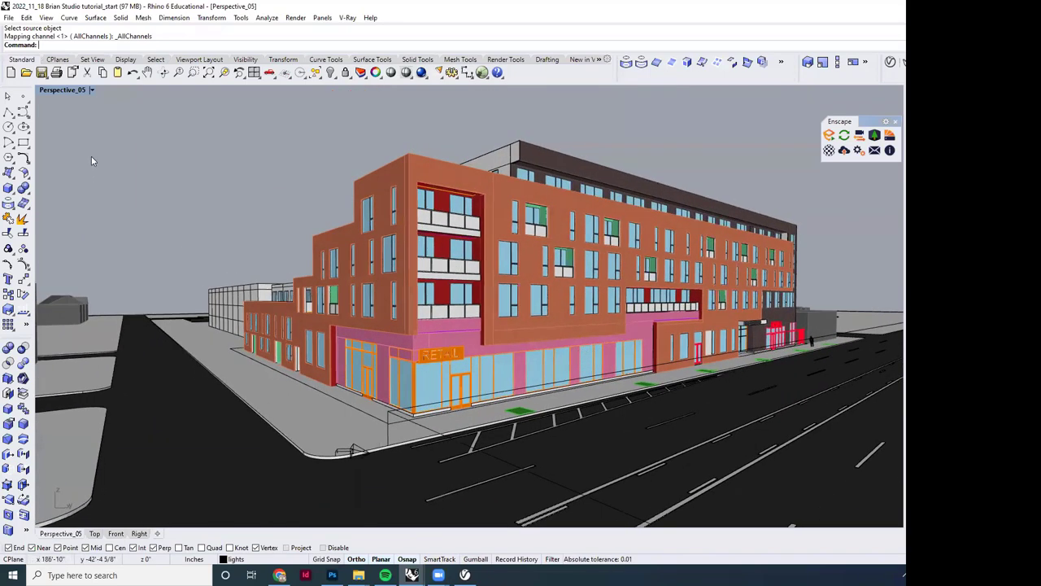
{"action": "left_click", "coordinate": [60, 90]}
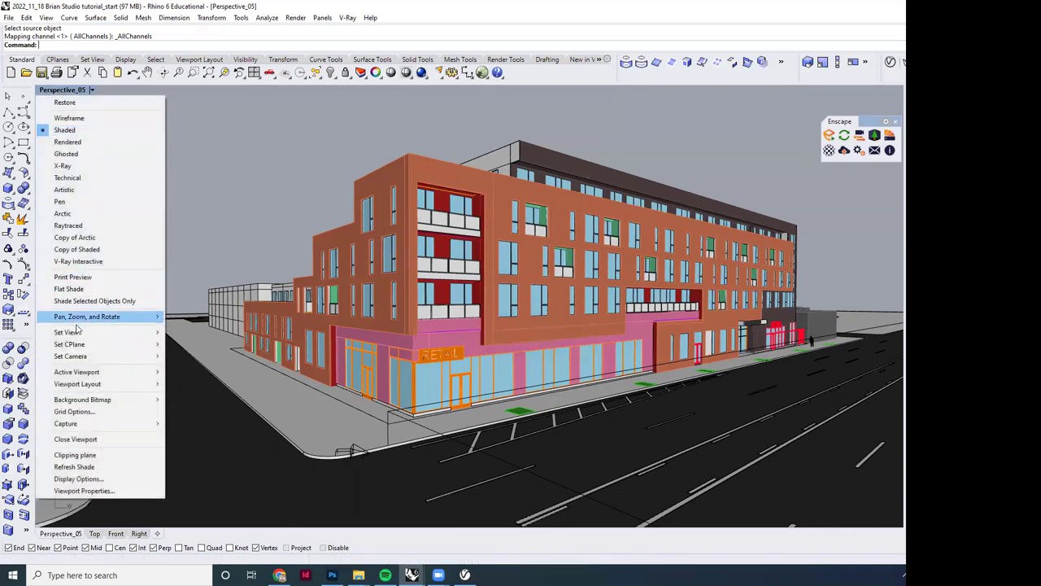
Step: Restore the saved Perspective_05 view and start a fresh V-Ray render of the building
{"action": "mouse_move", "coordinate": [81, 332]}
{"action": "left_click", "coordinate": [203, 570]}
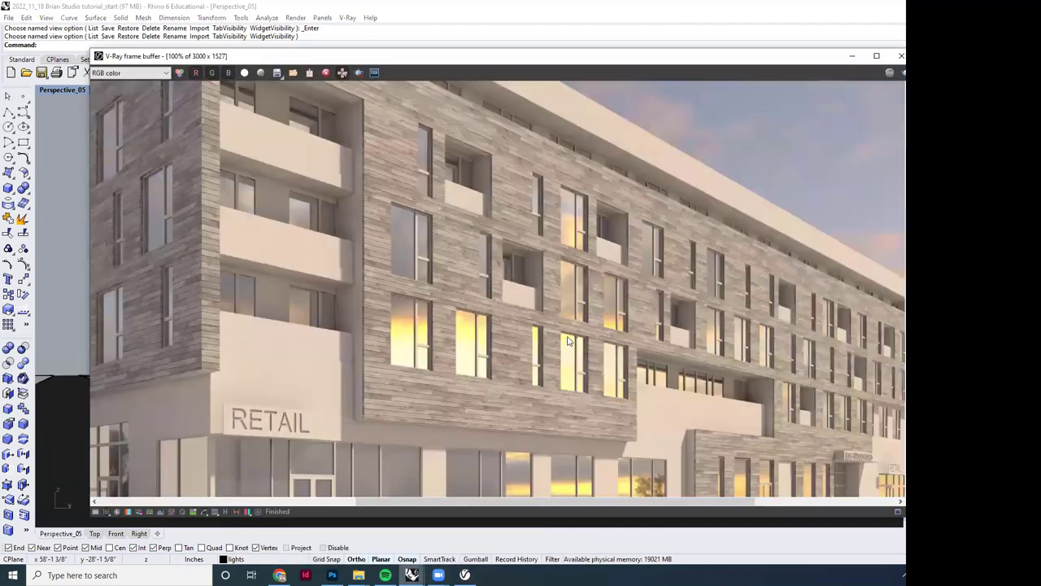
{"action": "scroll", "coordinate": [567, 335], "scroll_direction": "down", "scroll_amount": 2}
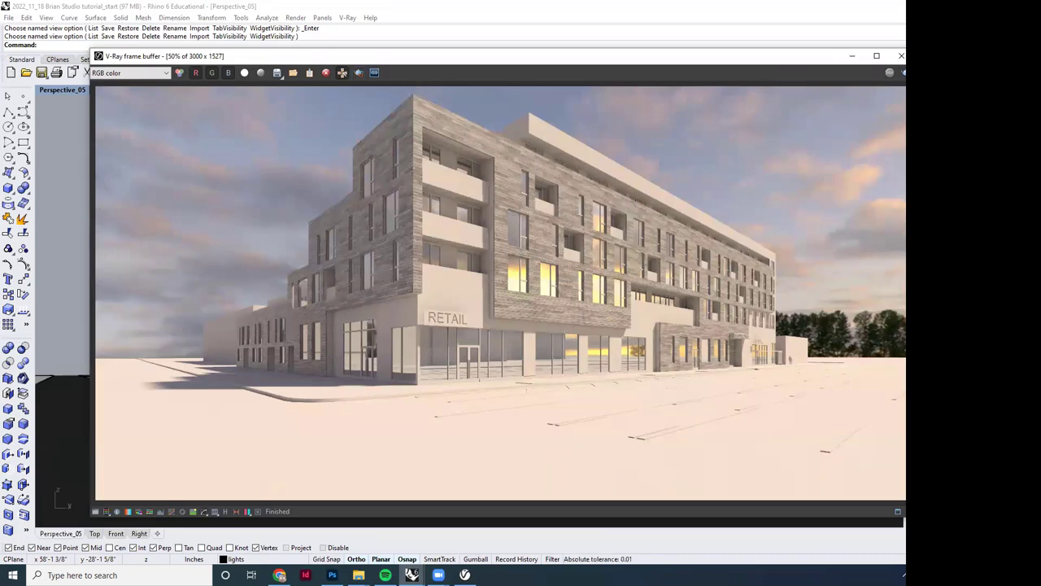
{"action": "left_click", "coordinate": [889, 73]}
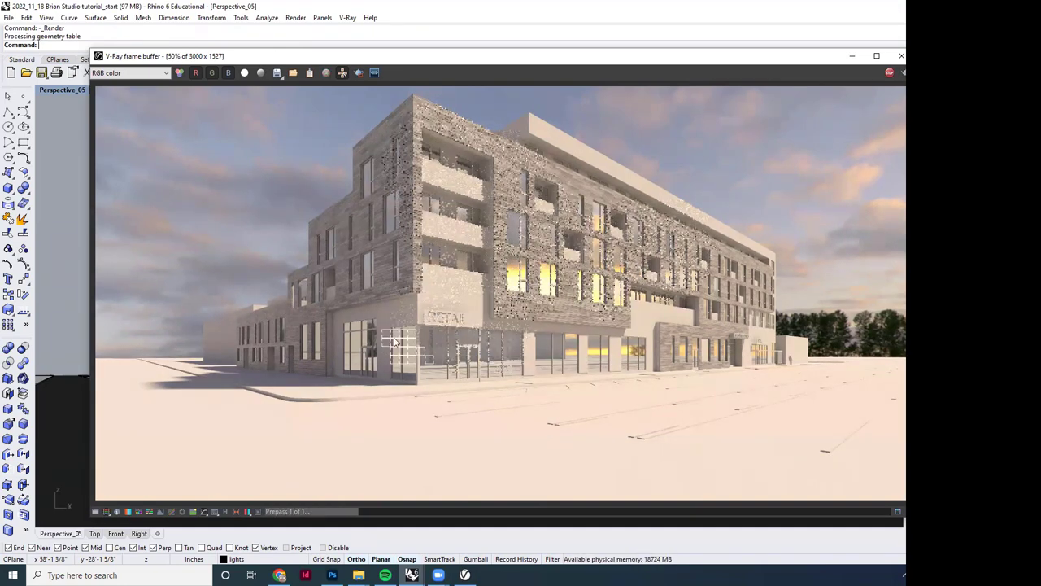
{"action": "left_click", "coordinate": [902, 56]}
{"action": "left_click", "coordinate": [891, 63]}
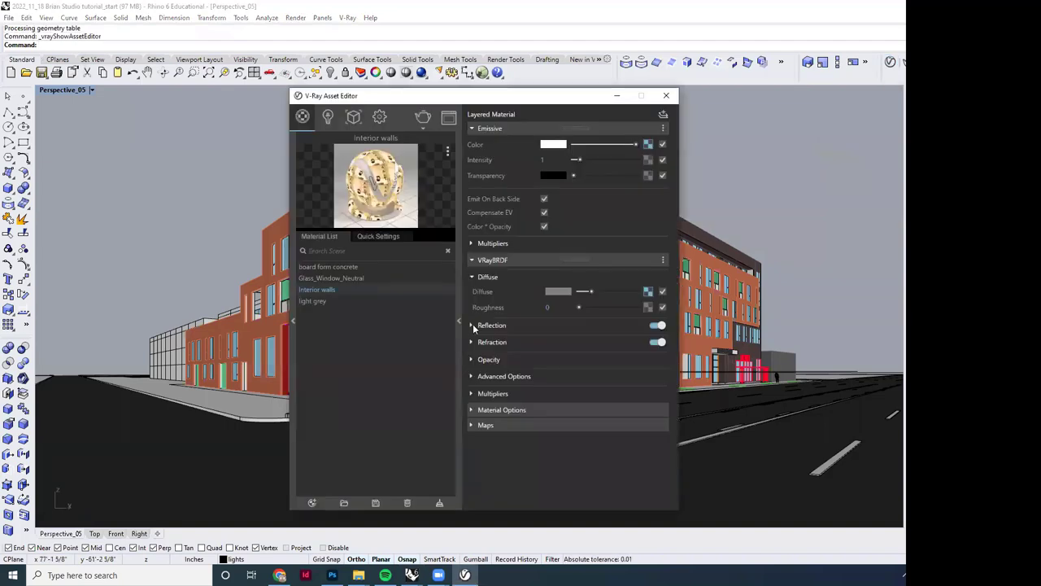
Step: Turn off Can be Overridden in the Interior walls material options
{"action": "left_click", "coordinate": [473, 410]}
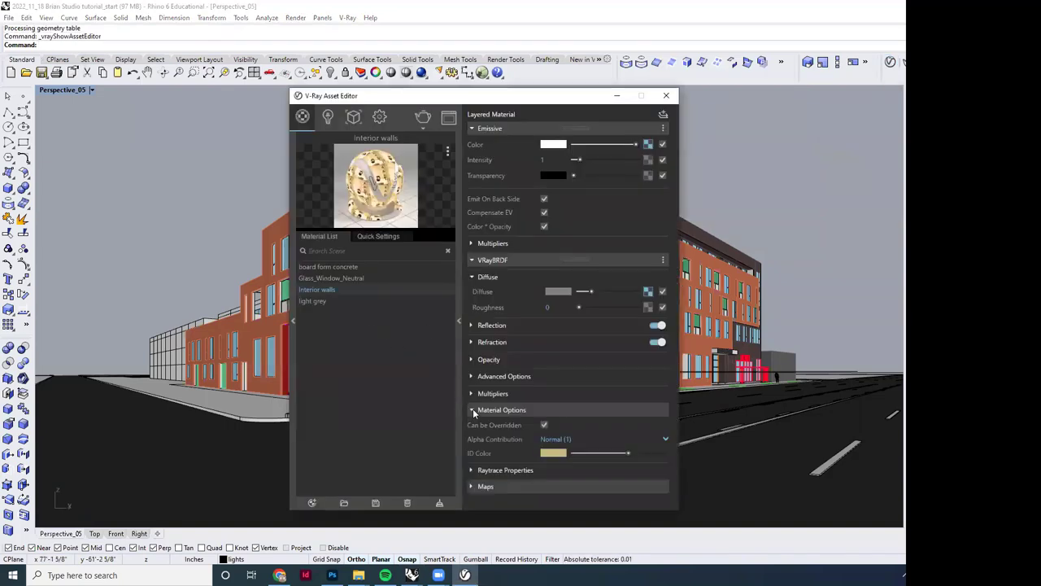
{"action": "left_click", "coordinate": [545, 425]}
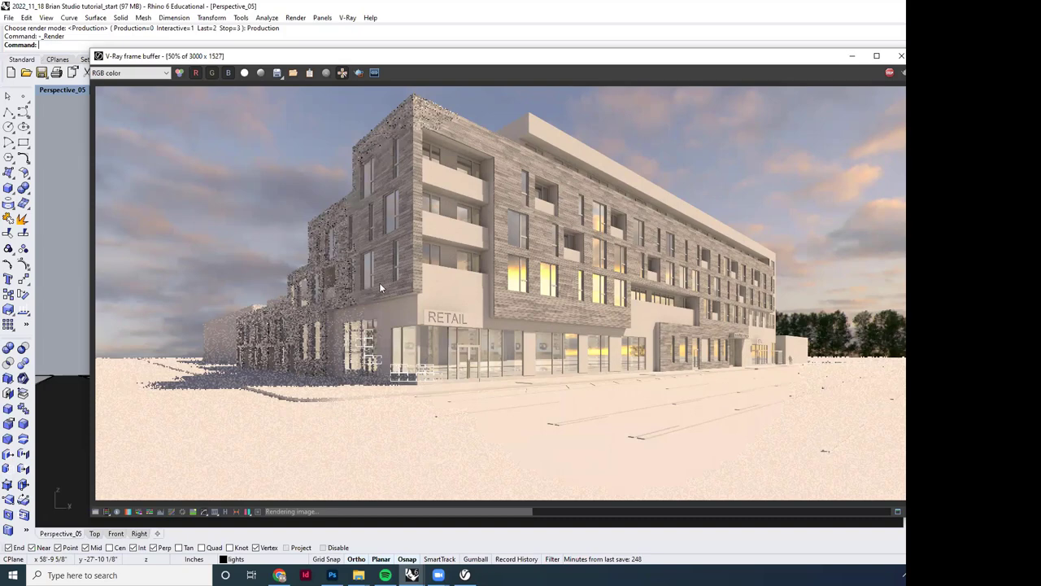
Step: Zoom around the finishing V-Ray frame buffer to inspect the balconies and RETAIL storefront glass
{"action": "scroll", "coordinate": [482, 281], "scroll_direction": "up", "scroll_amount": 3}
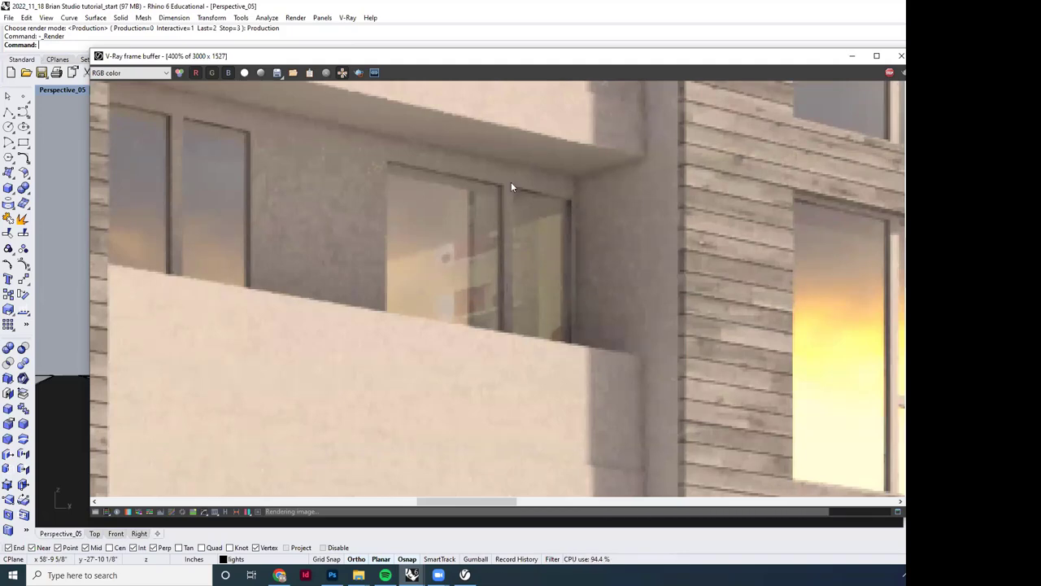
{"action": "scroll", "coordinate": [511, 181], "scroll_direction": "down", "scroll_amount": 4}
{"action": "scroll", "coordinate": [522, 216], "scroll_direction": "up", "scroll_amount": 2}
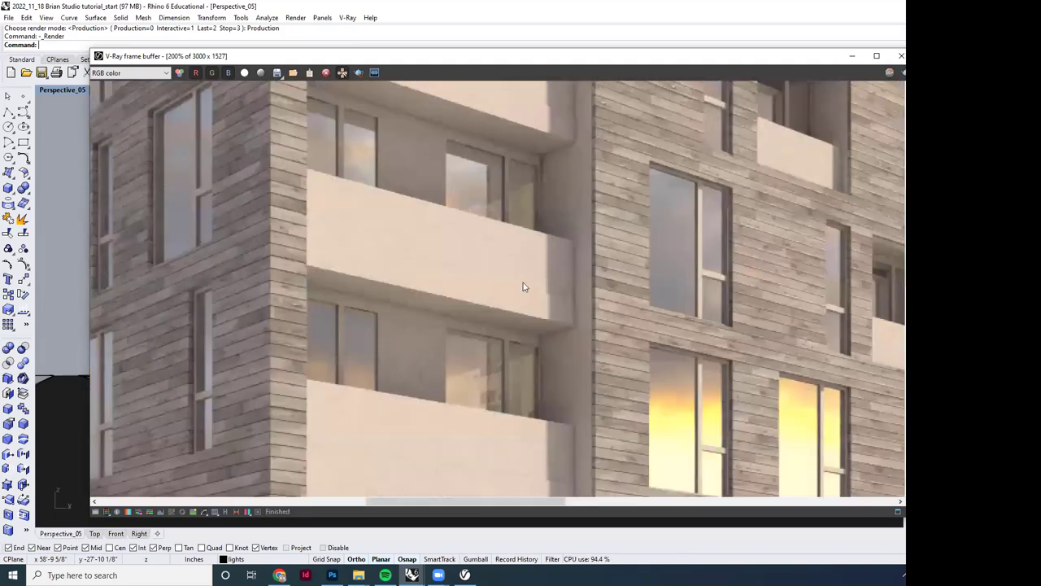
{"action": "scroll", "coordinate": [523, 284], "scroll_direction": "down", "scroll_amount": 2}
{"action": "scroll", "coordinate": [480, 194], "scroll_direction": "up", "scroll_amount": 2}
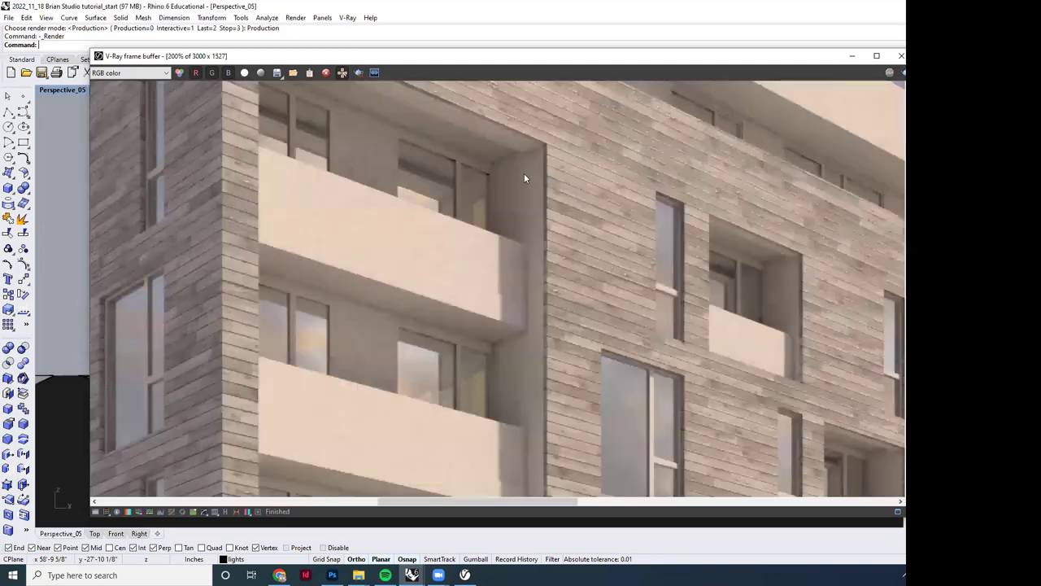
{"action": "scroll", "coordinate": [523, 178], "scroll_direction": "down", "scroll_amount": 1}
{"action": "scroll", "coordinate": [528, 374], "scroll_direction": "up", "scroll_amount": 1}
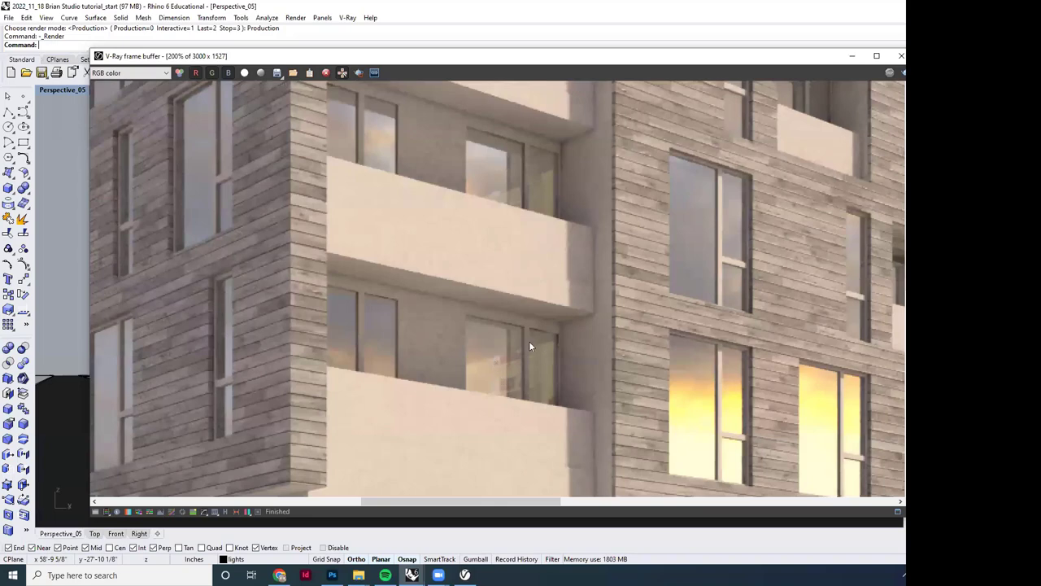
{"action": "scroll", "coordinate": [529, 341], "scroll_direction": "down", "scroll_amount": 1}
{"action": "scroll", "coordinate": [505, 354], "scroll_direction": "up", "scroll_amount": 1}
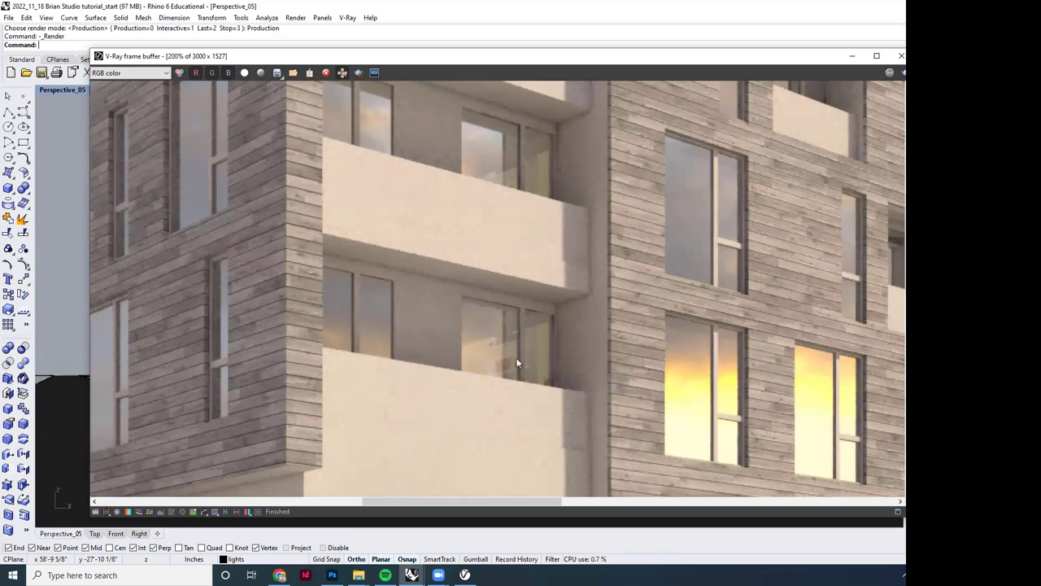
{"action": "scroll", "coordinate": [502, 363], "scroll_direction": "down", "scroll_amount": 1}
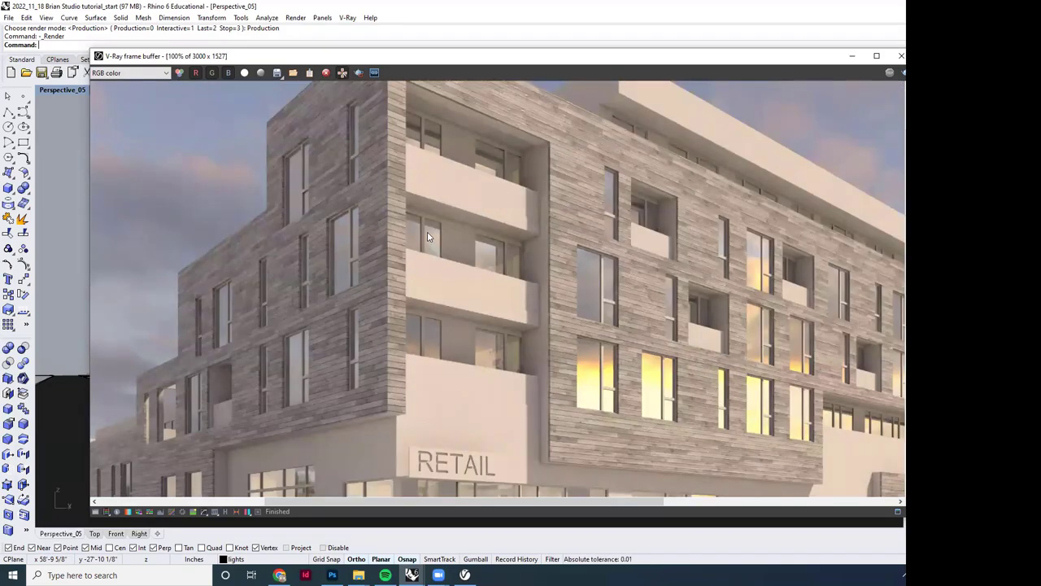
{"action": "scroll", "coordinate": [432, 283], "scroll_direction": "down", "scroll_amount": 5}
{"action": "scroll", "coordinate": [493, 370], "scroll_direction": "up", "scroll_amount": 5}
{"action": "scroll", "coordinate": [565, 351], "scroll_direction": "up", "scroll_amount": 2}
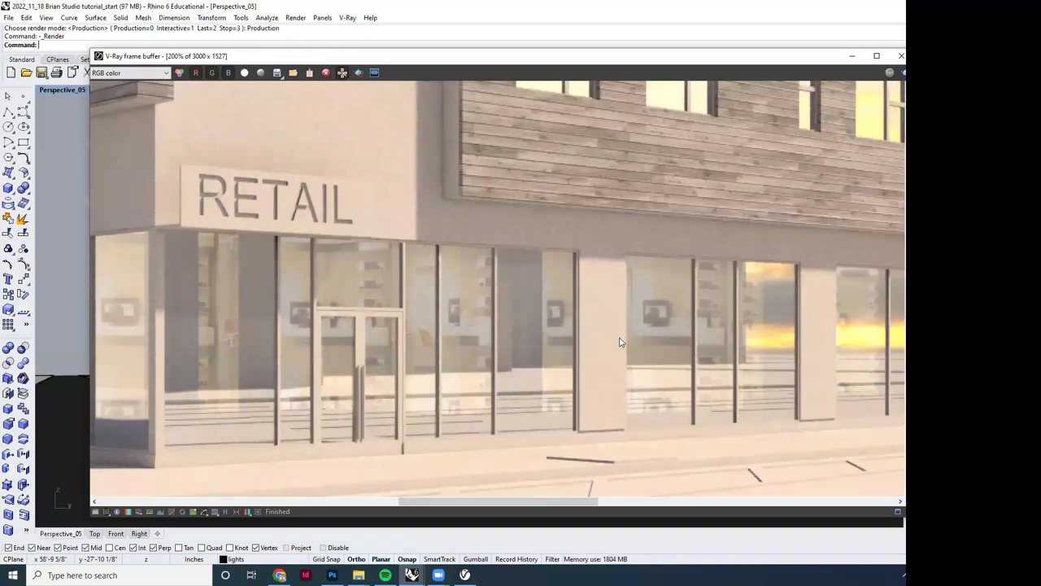
{"action": "scroll", "coordinate": [313, 338], "scroll_direction": "down", "scroll_amount": 2}
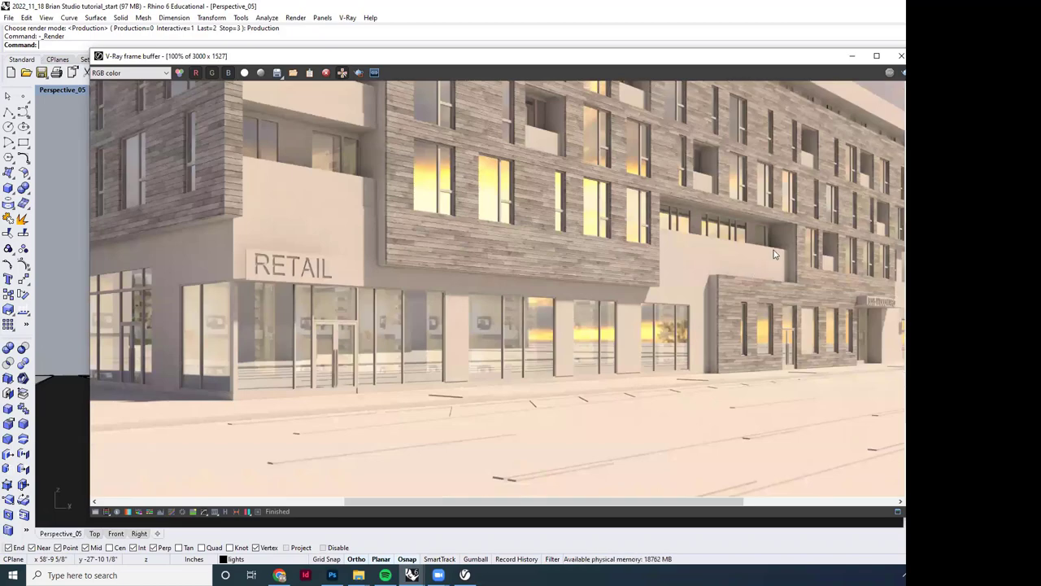
{"action": "scroll", "coordinate": [774, 249], "scroll_direction": "down", "scroll_amount": 2}
{"action": "scroll", "coordinate": [630, 263], "scroll_direction": "up", "scroll_amount": 4}
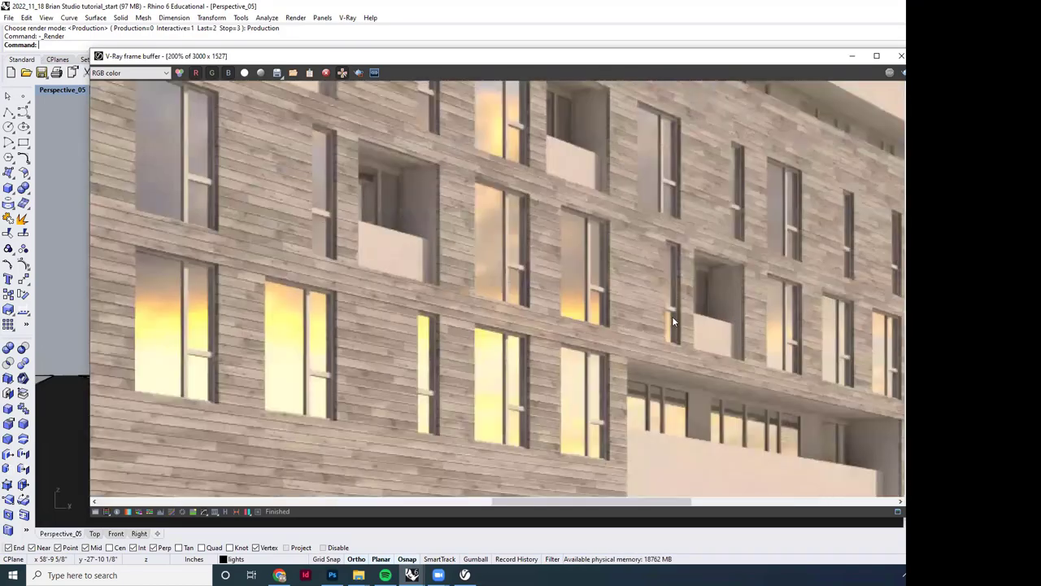
{"action": "scroll", "coordinate": [672, 315], "scroll_direction": "down", "scroll_amount": 2}
{"action": "scroll", "coordinate": [451, 268], "scroll_direction": "up", "scroll_amount": 1}
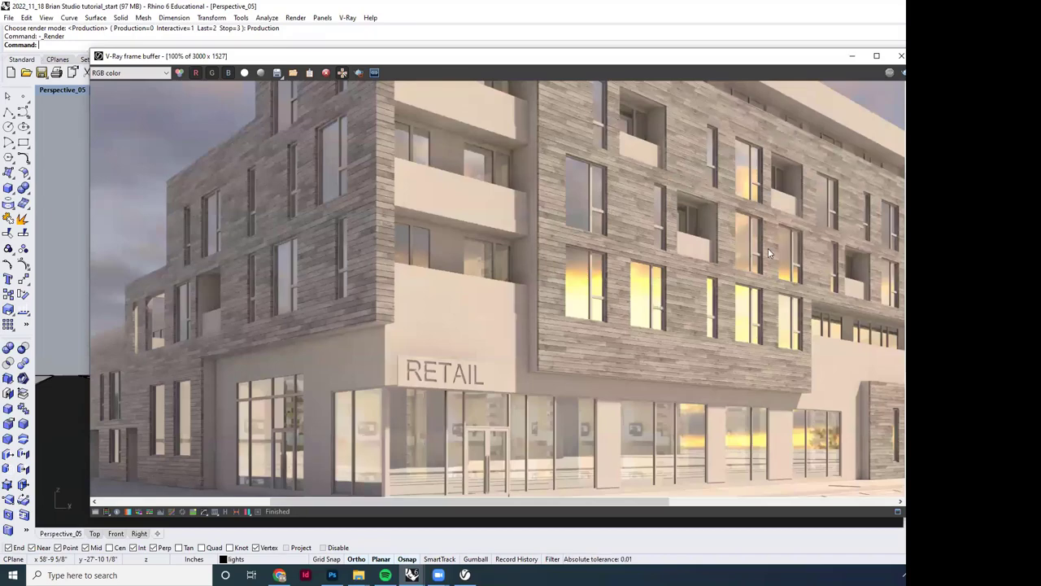
{"action": "scroll", "coordinate": [725, 189], "scroll_direction": "up", "scroll_amount": 1}
{"action": "scroll", "coordinate": [450, 239], "scroll_direction": "down", "scroll_amount": 1}
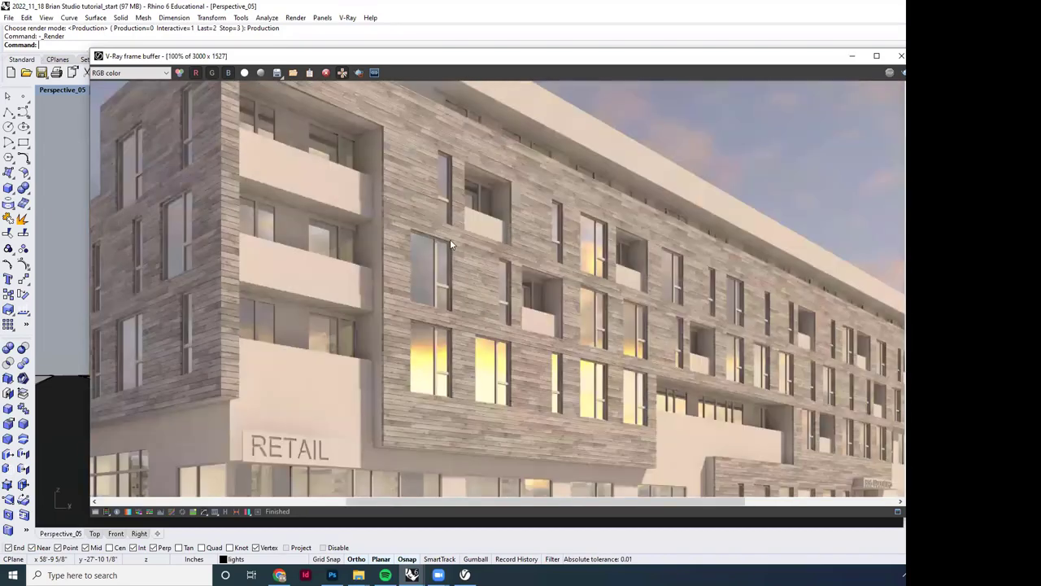
{"action": "scroll", "coordinate": [415, 288], "scroll_direction": "up", "scroll_amount": 1}
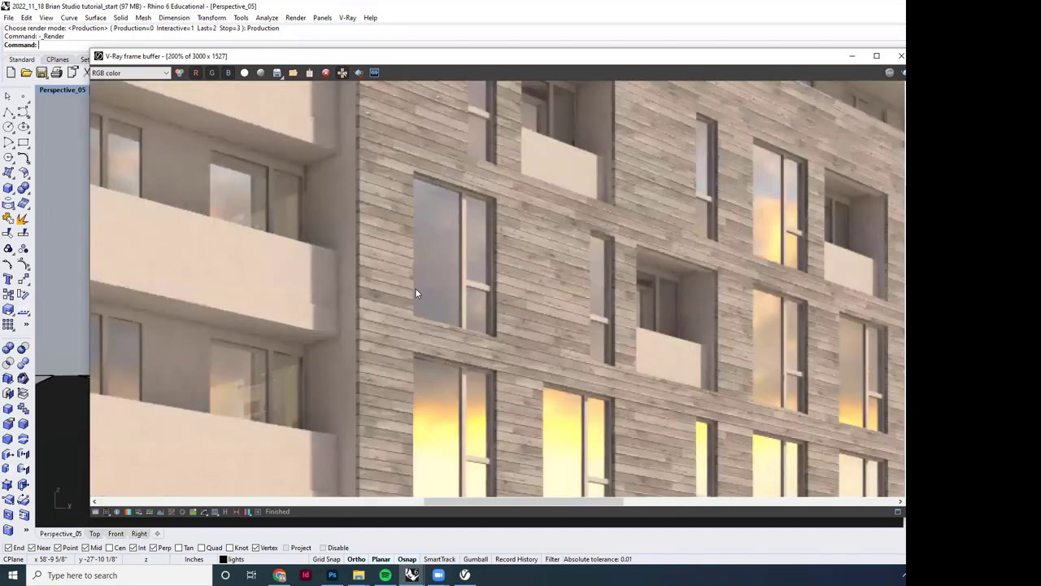
Step: Hide the render and move the first mapping box onto the green interior wall
{"action": "left_click", "coordinate": [852, 56]}
{"action": "scroll", "coordinate": [490, 275], "scroll_direction": "down", "scroll_amount": 1}
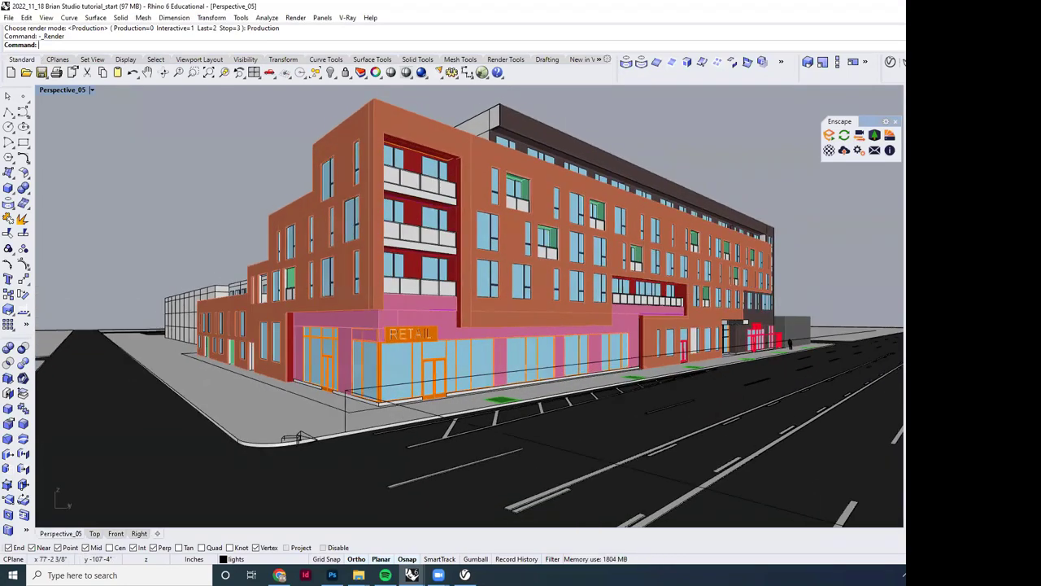
{"action": "scroll", "coordinate": [361, 321], "scroll_direction": "up", "scroll_amount": 10}
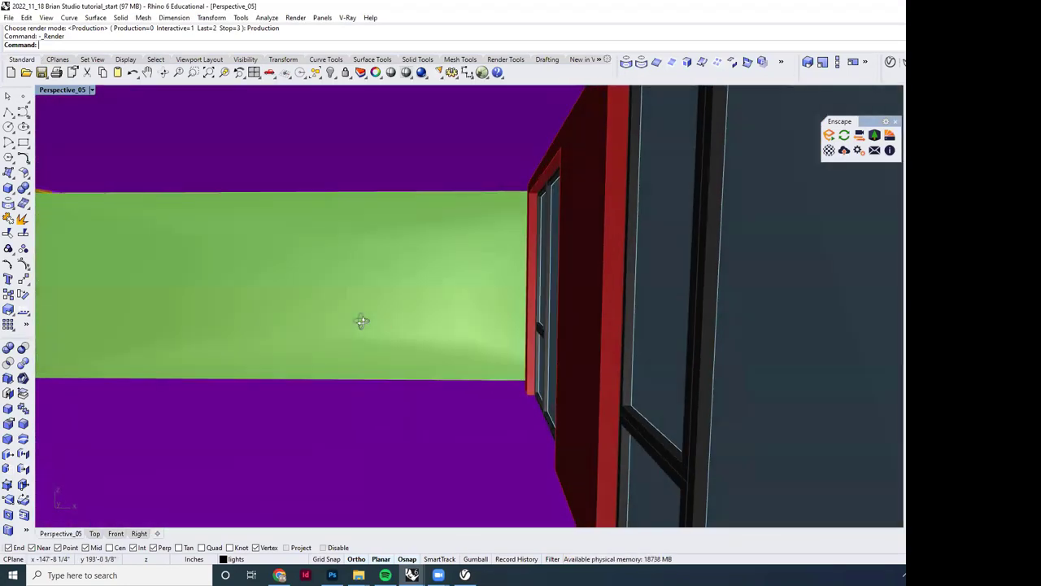
{"action": "left_click", "coordinate": [284, 307]}
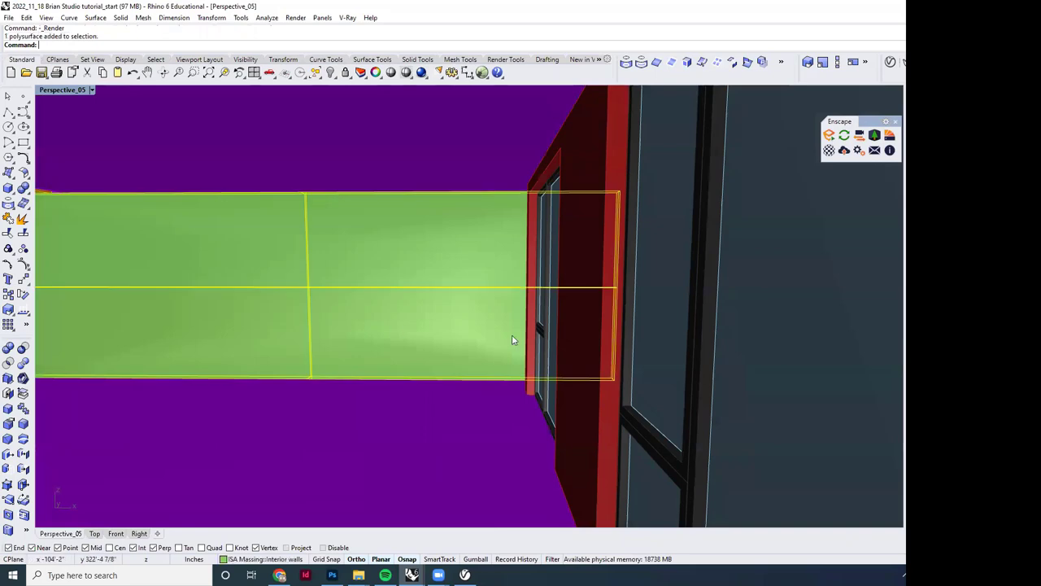
{"action": "right_click_drag", "start_coordinate": [513, 337], "coordinate": [383, 356]}
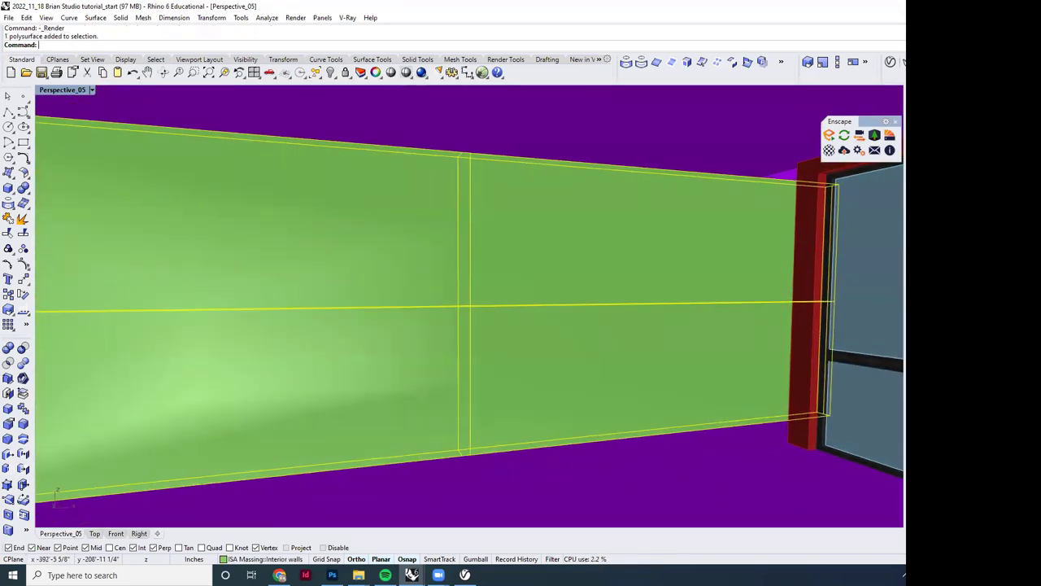
{"action": "right_click_drag", "start_coordinate": [683, 246], "coordinate": [643, 236]}
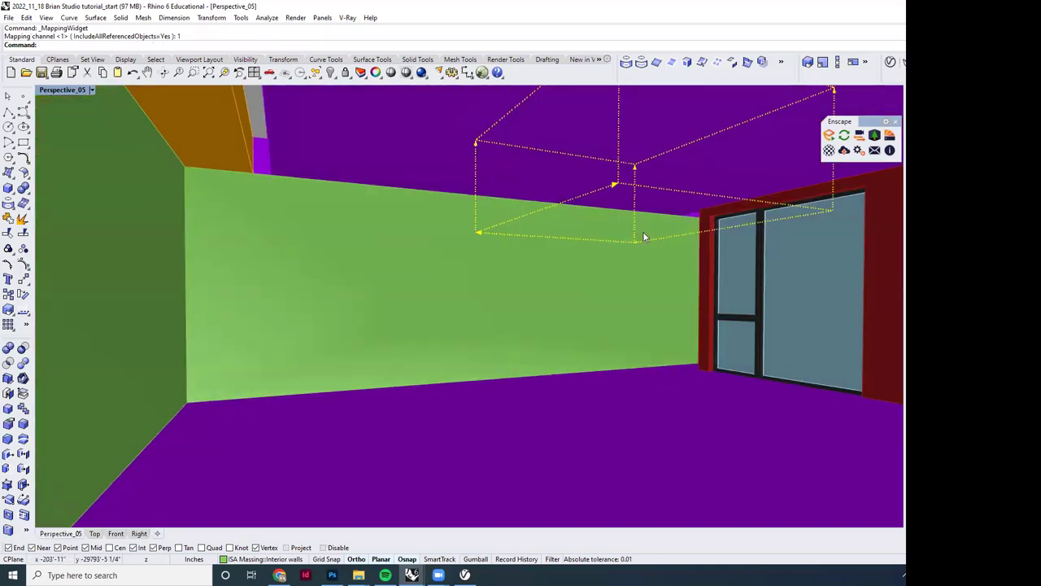
{"action": "left_click", "coordinate": [614, 185]}
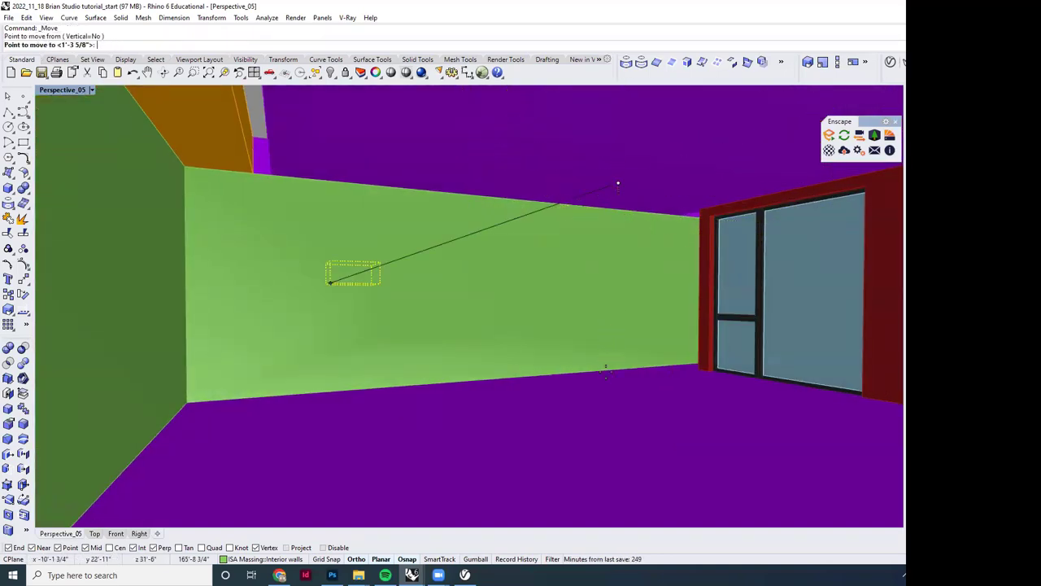
{"action": "left_click", "coordinate": [605, 374]}
Step: Show the green wall's channel 1 mapping box and move it to the wall's bottom corner
{"action": "right_click_drag", "start_coordinate": [603, 397], "coordinate": [566, 388]}
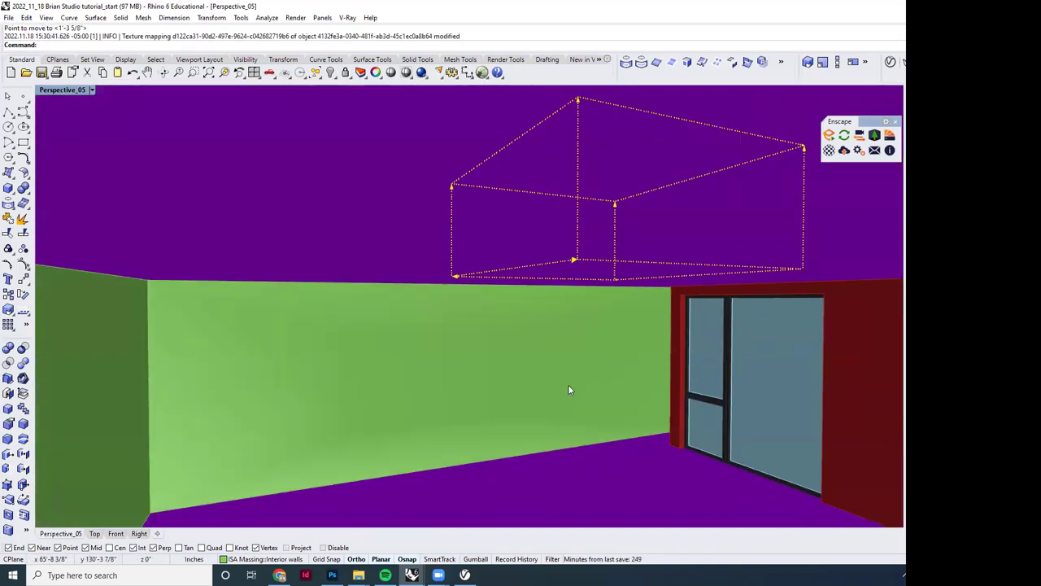
{"action": "scroll", "coordinate": [567, 388], "scroll_direction": "up", "scroll_amount": 2}
{"action": "left_click", "coordinate": [567, 396]}
{"action": "key", "text": "Return"}
{"action": "key", "text": "Return"}
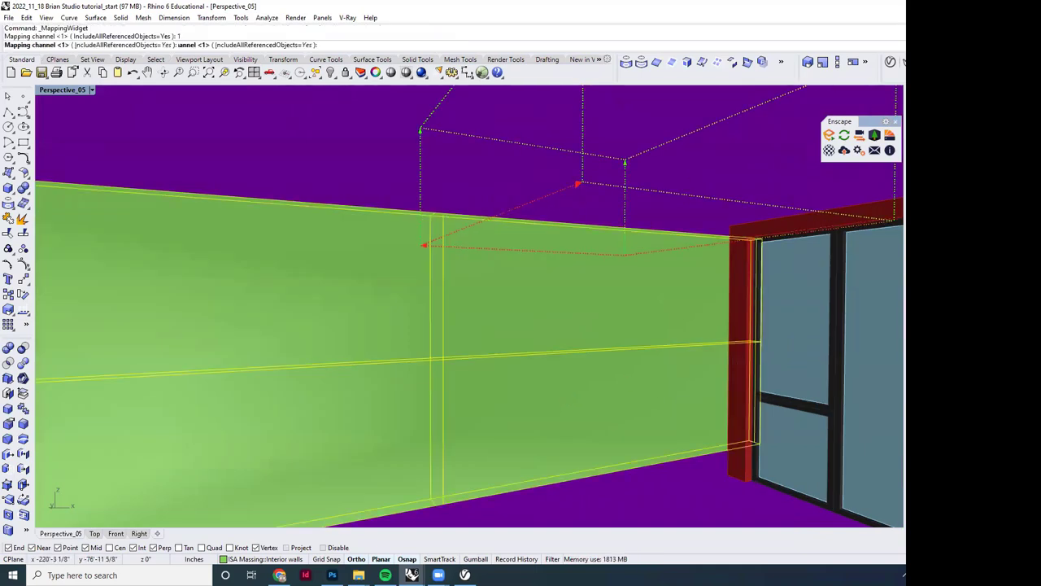
{"action": "right_click_drag", "start_coordinate": [609, 249], "coordinate": [611, 225]}
{"action": "type", "text": "m"}
{"action": "key", "text": "Return"}
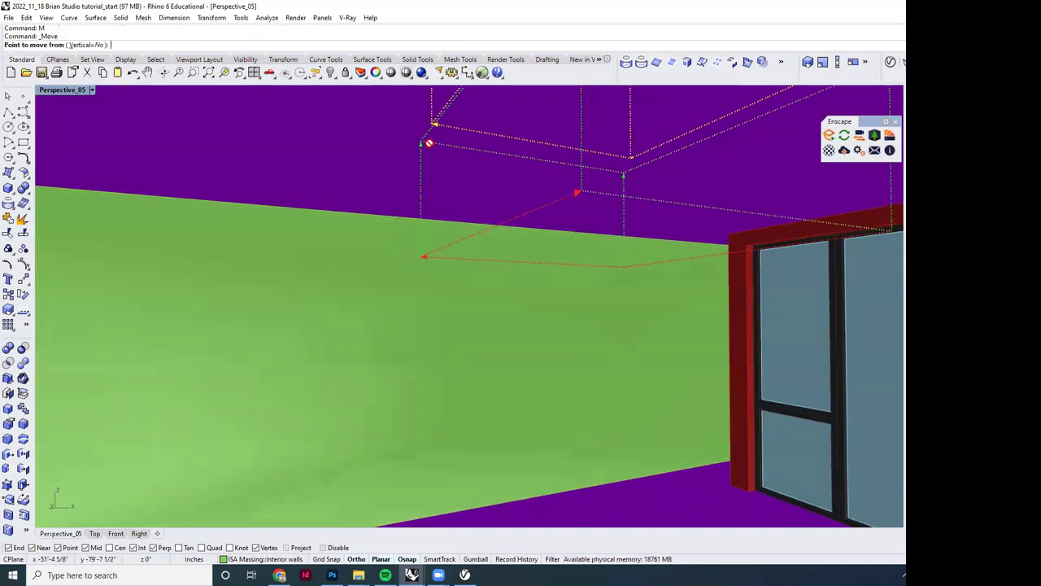
{"action": "left_click", "coordinate": [431, 126]}
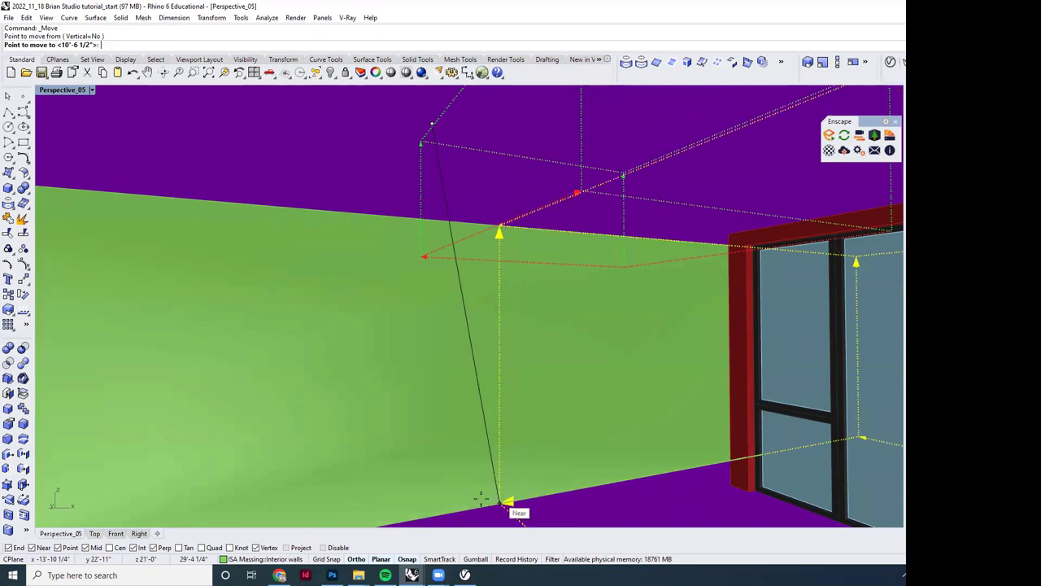
{"action": "left_click", "coordinate": [514, 495]}
Step: Select the other interior walls and zoom to them with ZS
{"action": "right_click_drag", "start_coordinate": [485, 450], "coordinate": [563, 274]}
{"action": "scroll", "coordinate": [564, 274], "scroll_direction": "down", "scroll_amount": 10}
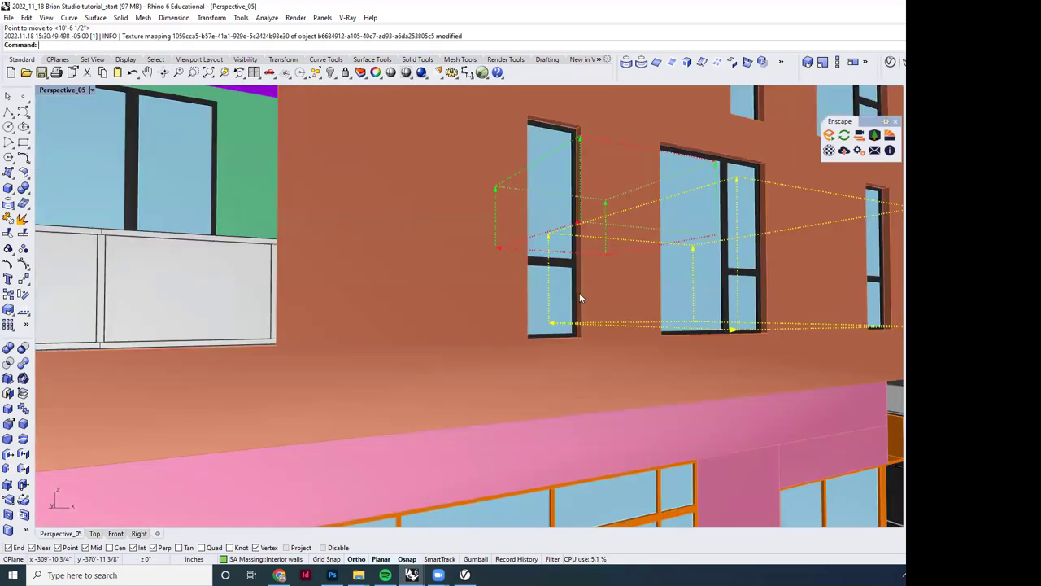
{"action": "scroll", "coordinate": [501, 358], "scroll_direction": "up", "scroll_amount": 12}
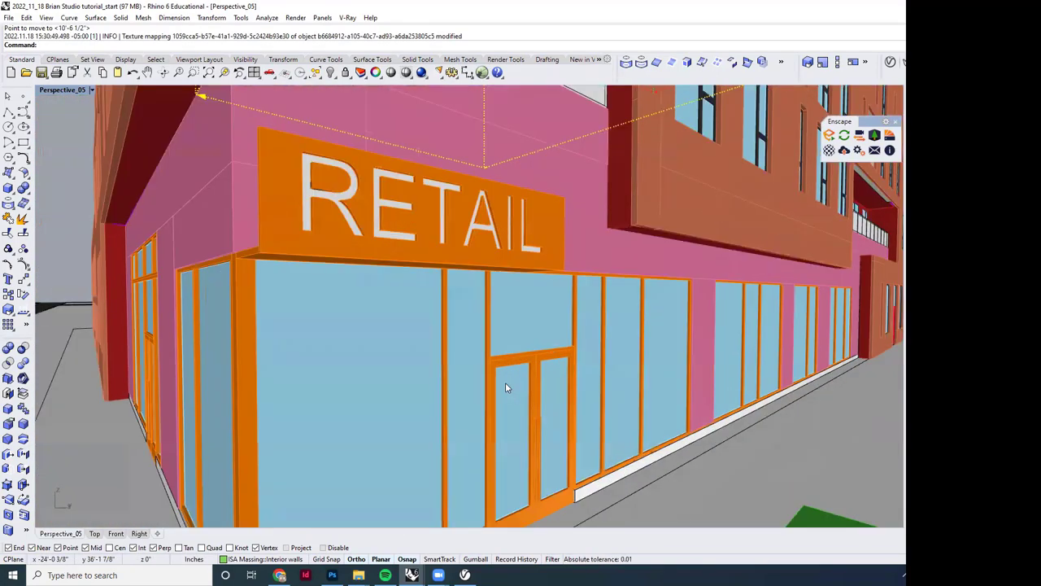
{"action": "left_click", "coordinate": [324, 321]}
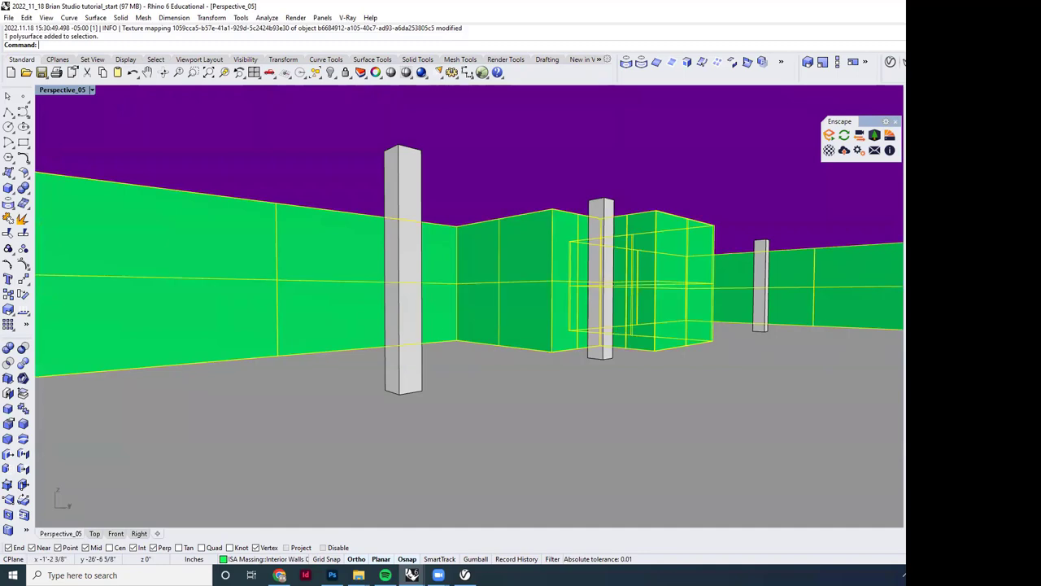
{"action": "type", "text": "zs"}
{"action": "key", "text": "Return"}
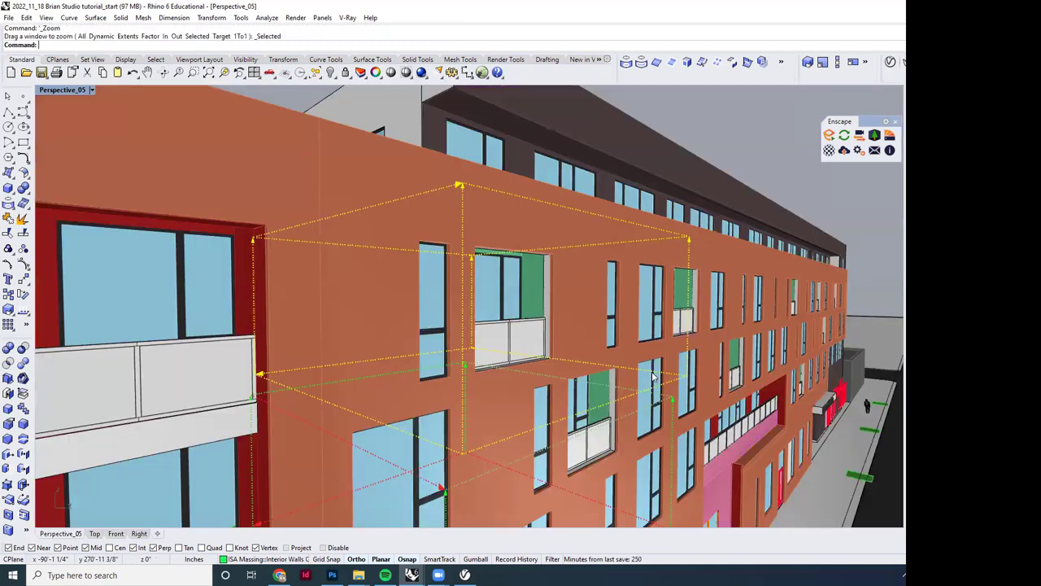
Step: Move that mapping box 29'-4 3/4" to sit against the interior walls
{"action": "type", "text": "m"}
{"action": "key", "text": "Return"}
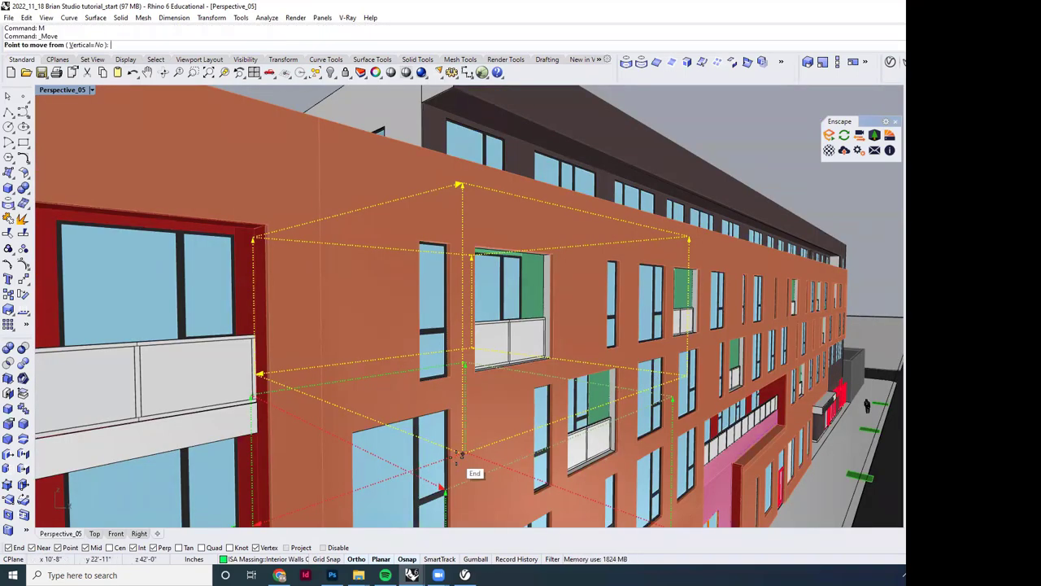
{"action": "left_click", "coordinate": [460, 454]}
{"action": "scroll", "coordinate": [459, 454], "scroll_direction": "down", "scroll_amount": 10}
{"action": "right_click_drag", "start_coordinate": [460, 454], "coordinate": [440, 440]}
{"action": "scroll", "coordinate": [438, 439], "scroll_direction": "up", "scroll_amount": 10}
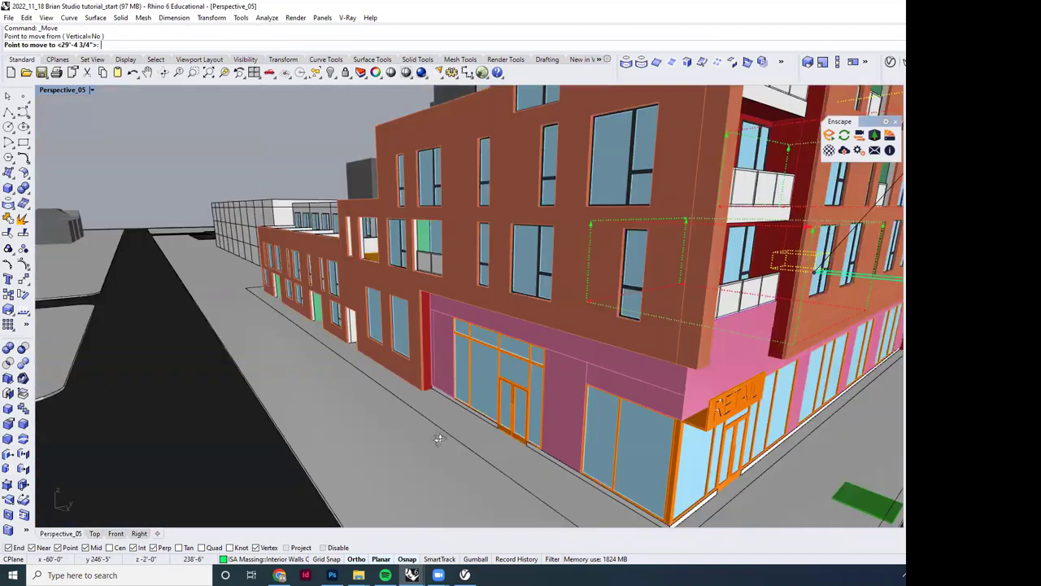
{"action": "scroll", "coordinate": [439, 439], "scroll_direction": "up", "scroll_amount": 8}
{"action": "left_click", "coordinate": [436, 318]}
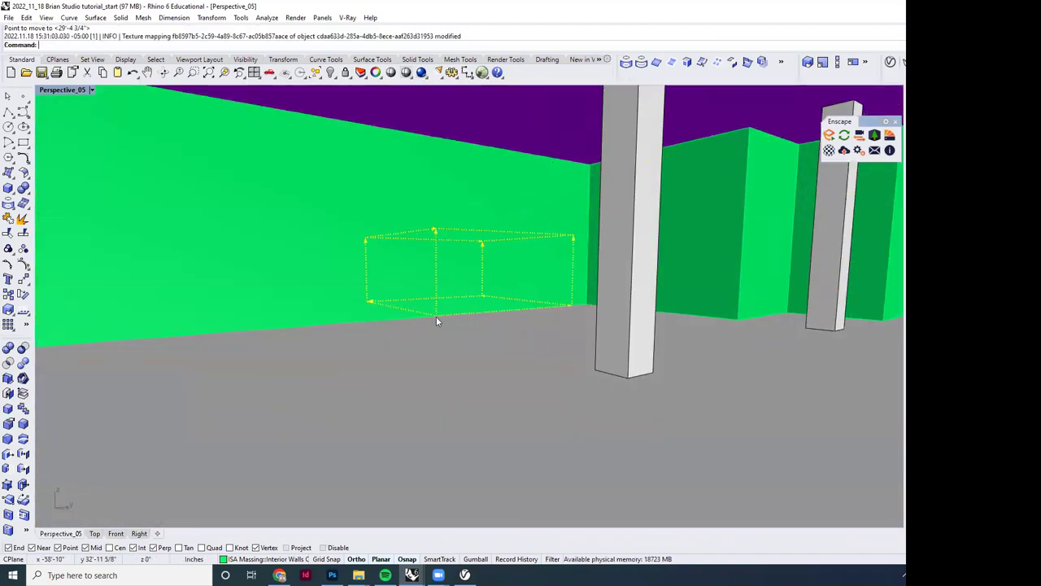
Step: Set the viewport to two-point perspective to straighten the verticals
{"action": "scroll", "coordinate": [437, 319], "scroll_direction": "down", "scroll_amount": 10}
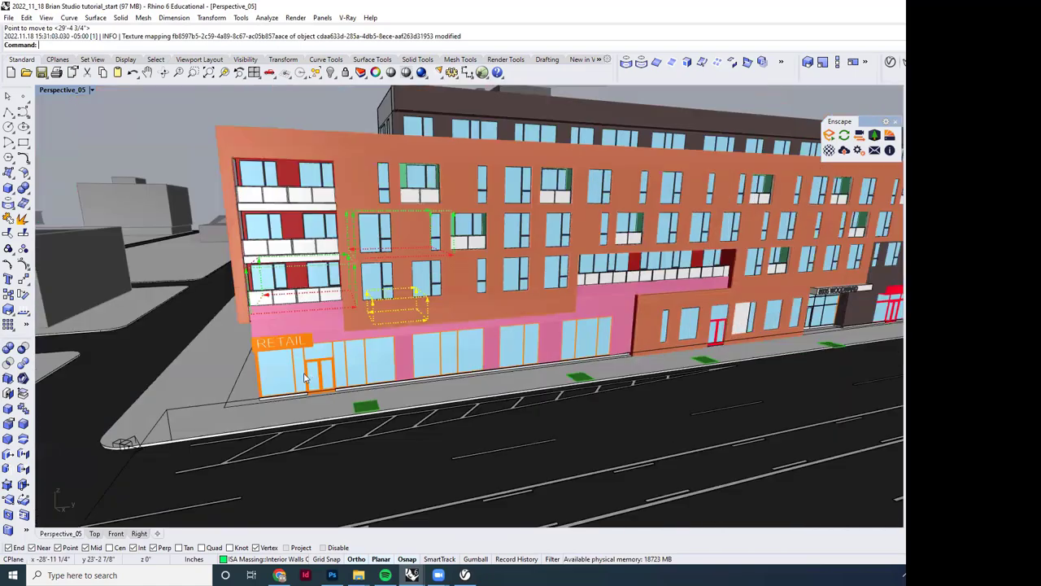
{"action": "scroll", "coordinate": [414, 337], "scroll_direction": "up", "scroll_amount": 10}
{"action": "middle_click", "coordinate": [430, 315]}
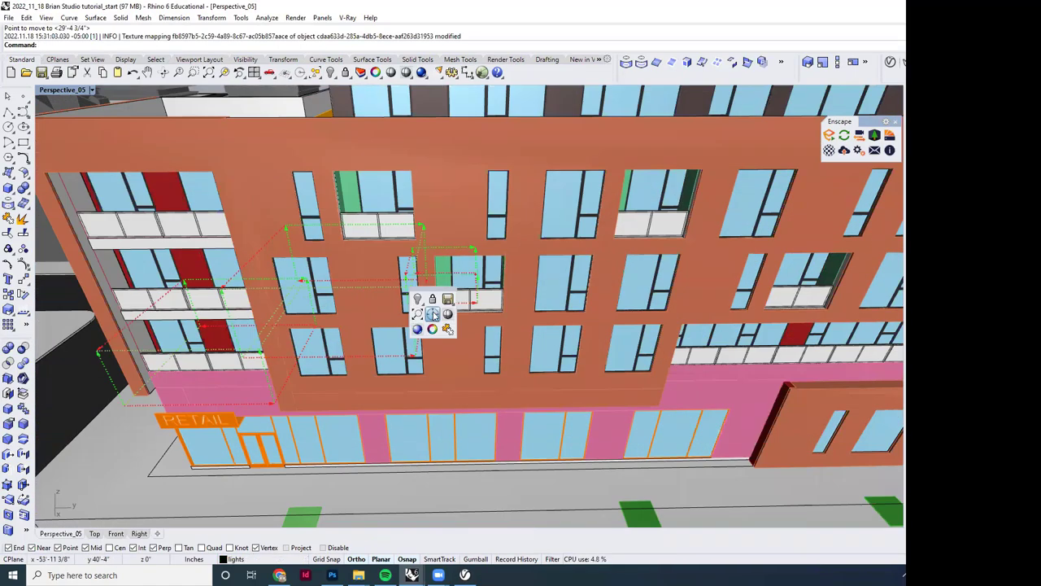
{"action": "left_click", "coordinate": [432, 314]}
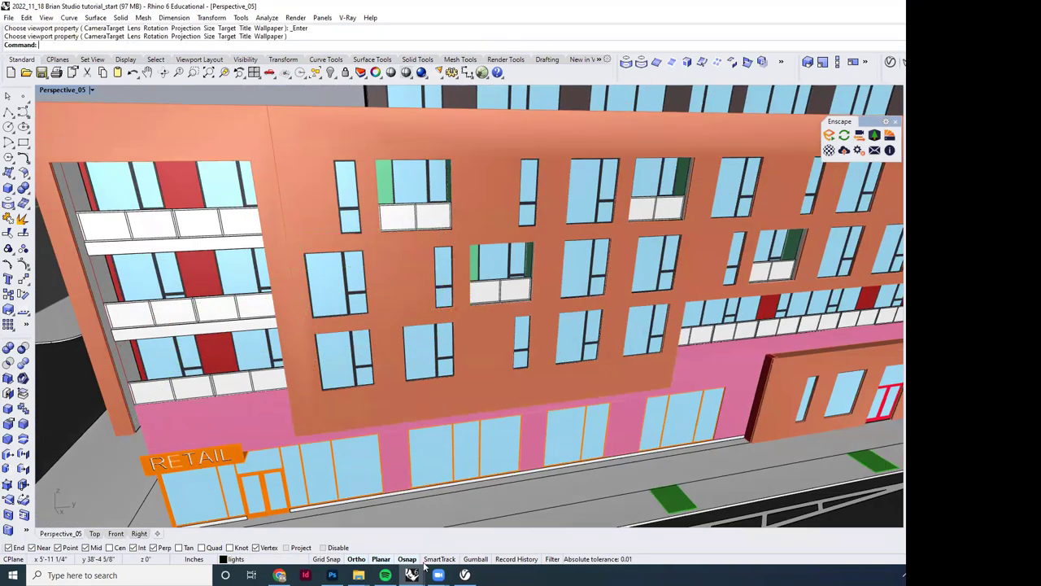
Step: Bring the V-Ray frame buffer forward, check the model, and start a region render of the upper facade
{"action": "mouse_move", "coordinate": [412, 574]}
{"action": "left_click", "coordinate": [529, 522]}
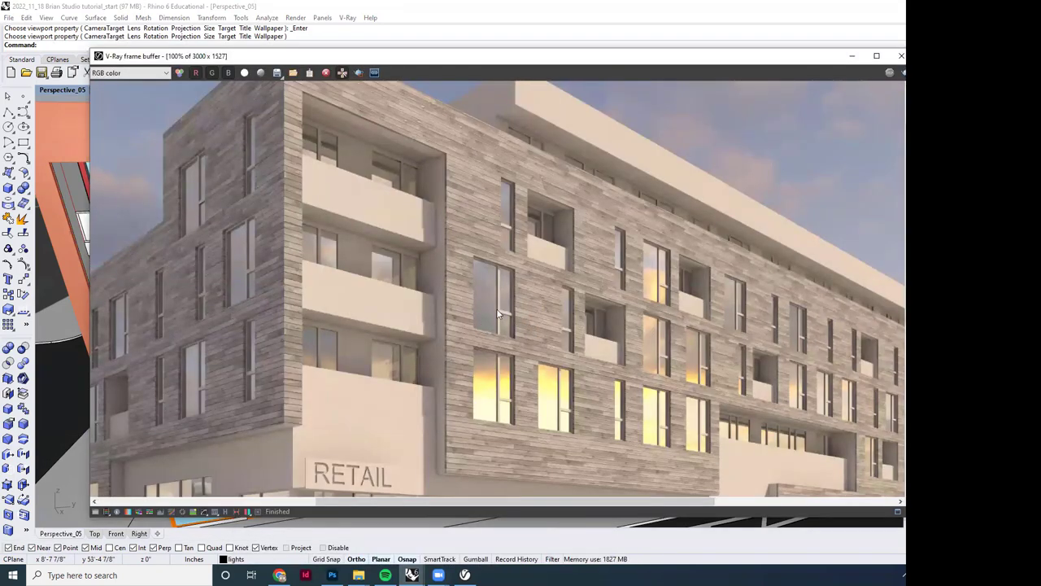
{"action": "left_click", "coordinate": [851, 55]}
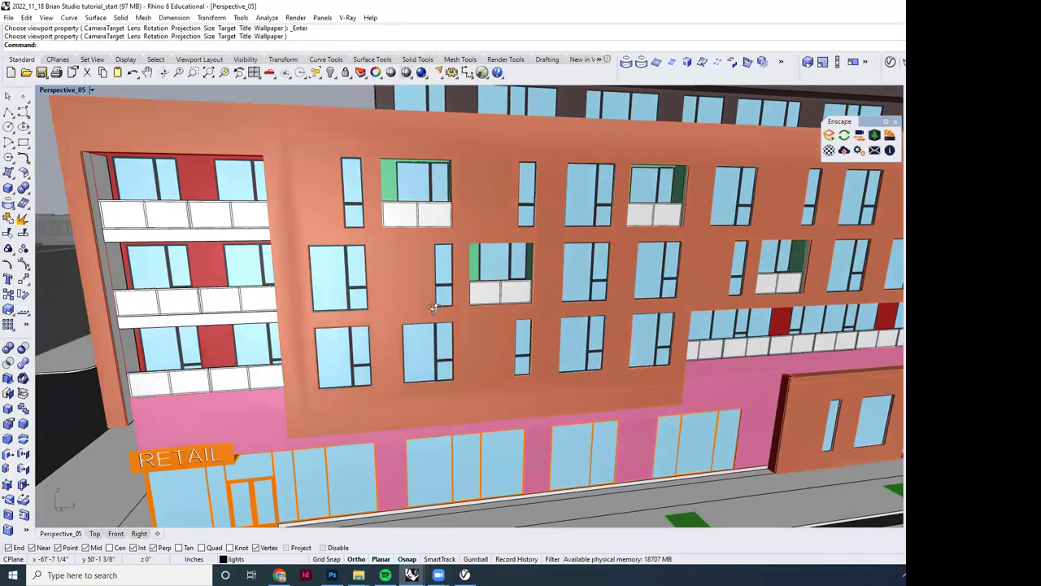
{"action": "scroll", "coordinate": [433, 307], "scroll_direction": "up", "scroll_amount": 10}
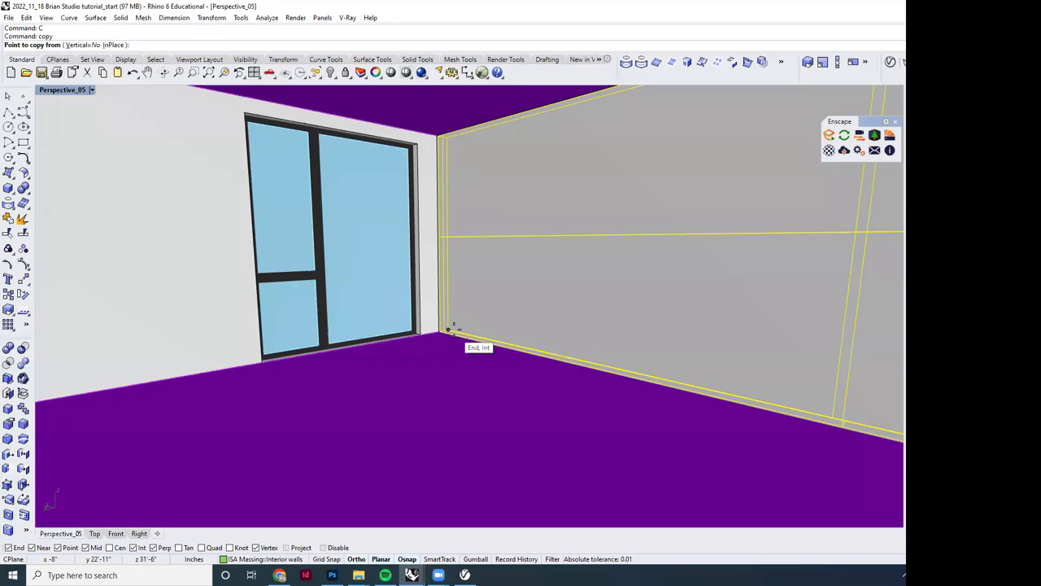
{"action": "left_click", "coordinate": [274, 347]}
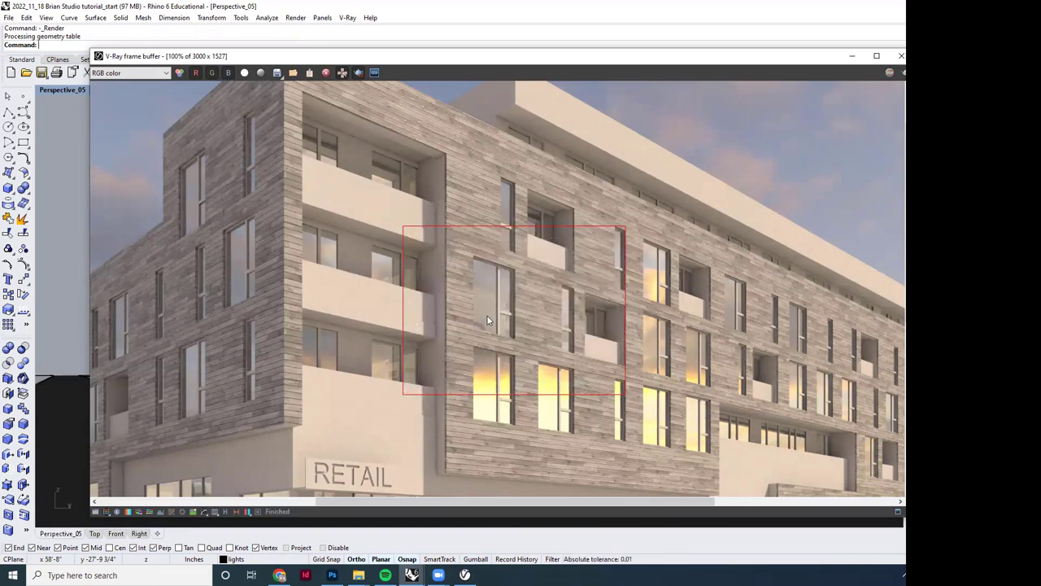
Step: Zoom in and out on the completed region render to inspect the warmly lit facade windows
{"action": "scroll", "coordinate": [520, 269], "scroll_direction": "down", "scroll_amount": 3}
{"action": "scroll", "coordinate": [512, 262], "scroll_direction": "up", "scroll_amount": 3}
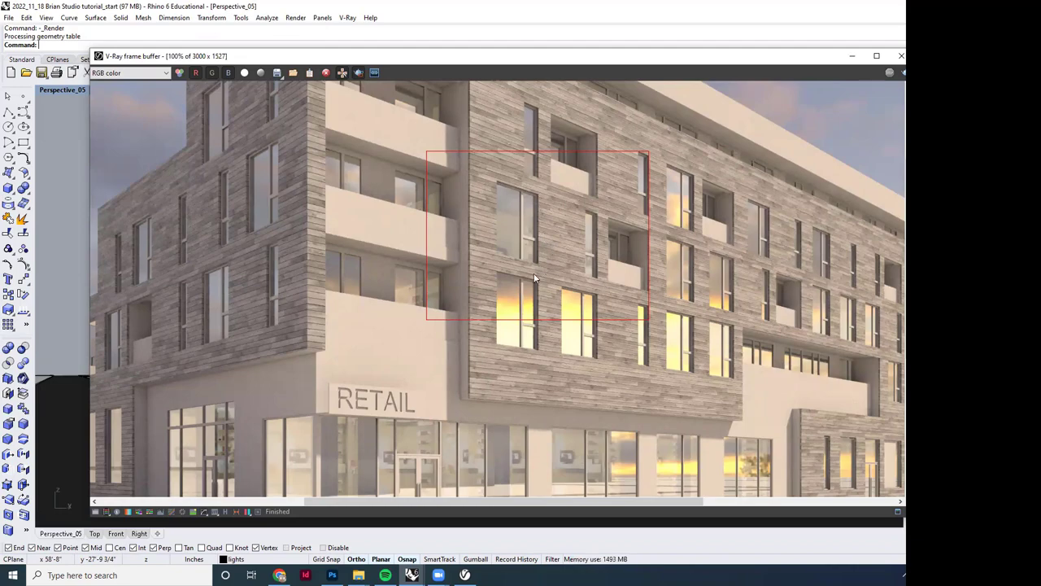
{"action": "scroll", "coordinate": [525, 199], "scroll_direction": "up", "scroll_amount": 1}
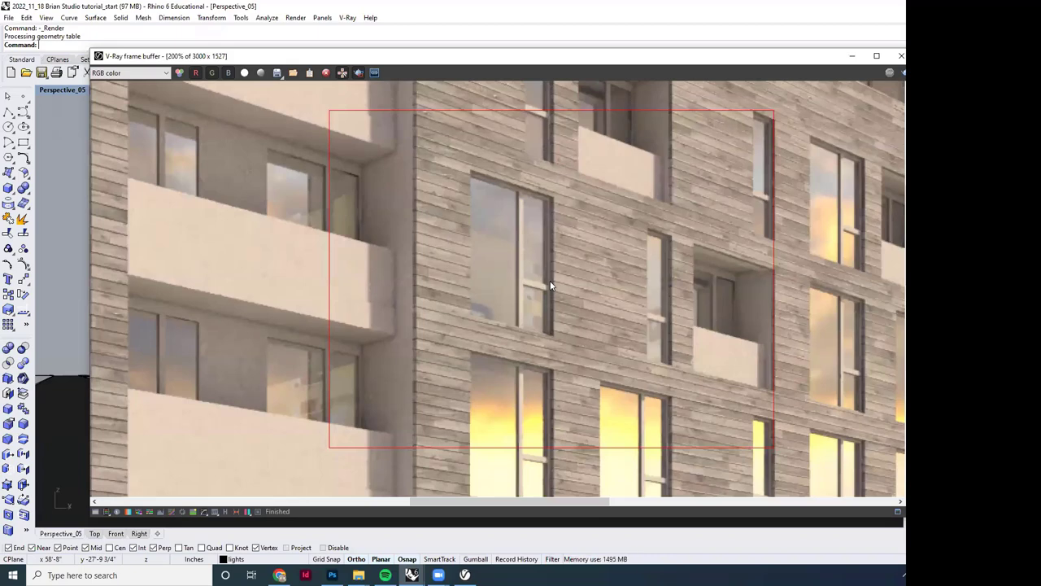
{"action": "scroll", "coordinate": [550, 286], "scroll_direction": "down", "scroll_amount": 3}
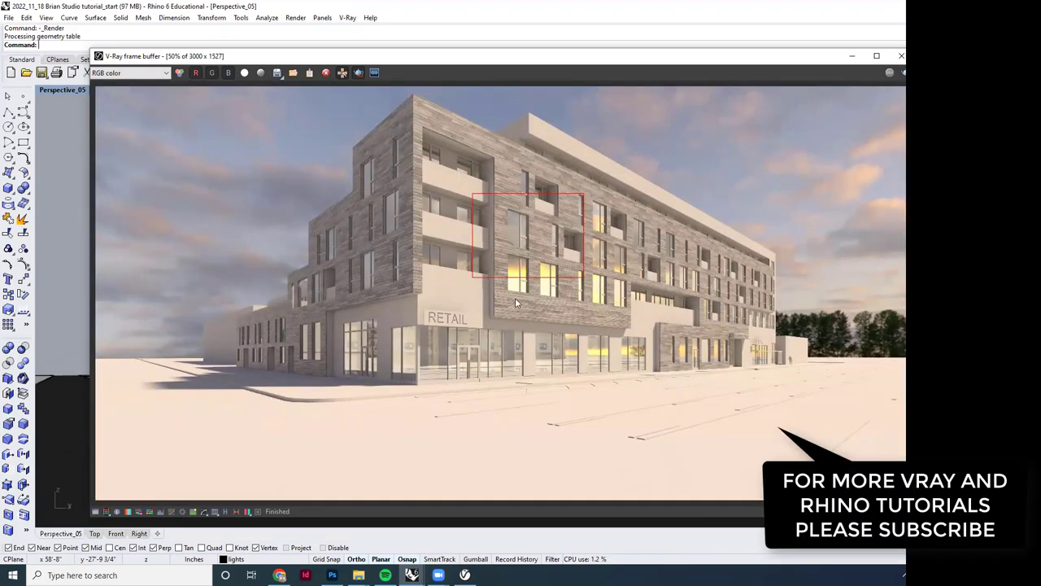
Step: Toggle off region render to clear the red box from the 3000 x 1527 image
{"action": "scroll", "coordinate": [536, 240], "scroll_direction": "up", "scroll_amount": 2}
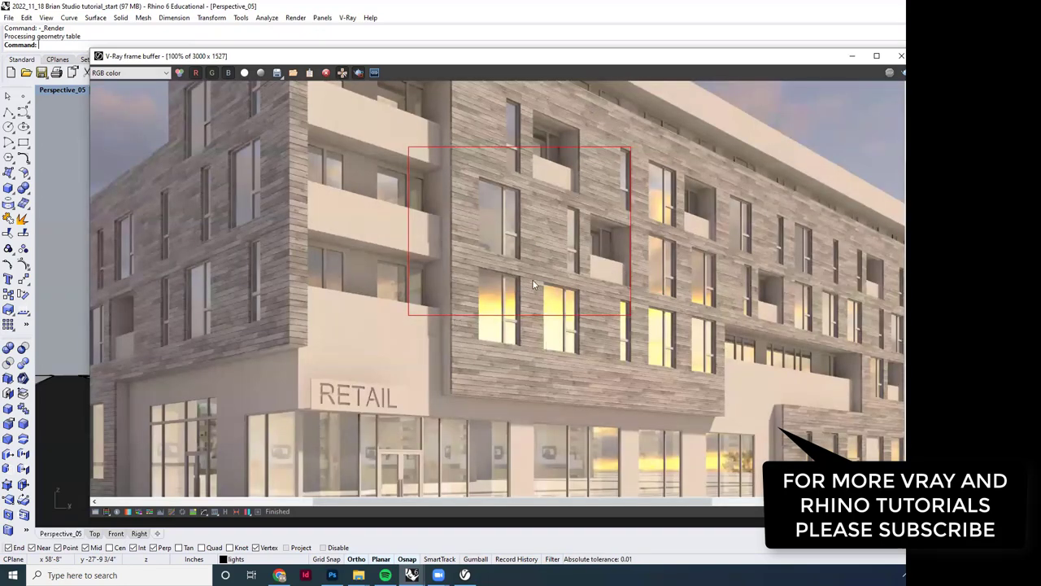
{"action": "scroll", "coordinate": [532, 279], "scroll_direction": "down", "scroll_amount": 2}
{"action": "left_click", "coordinate": [359, 73]}
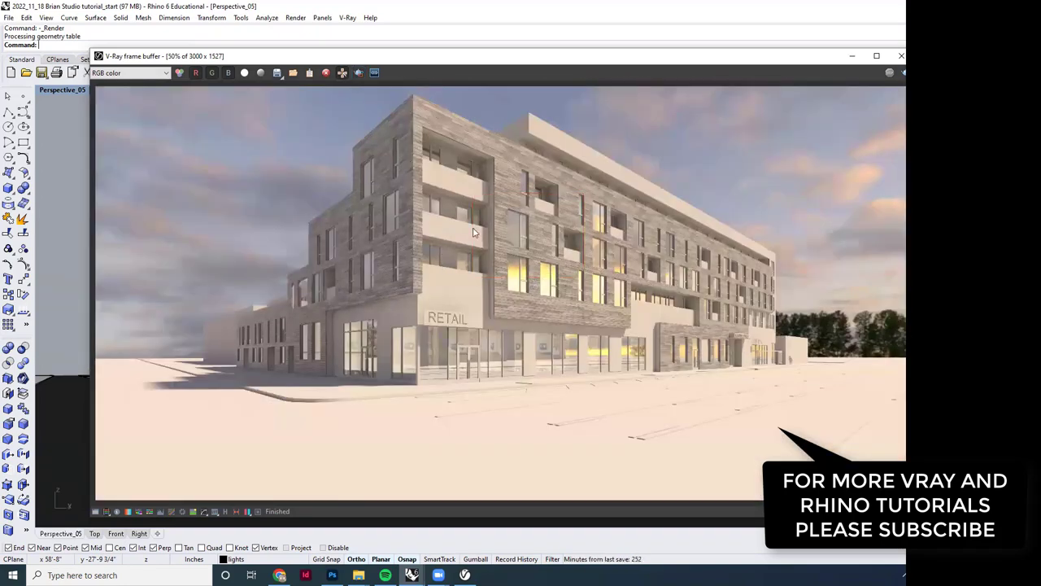